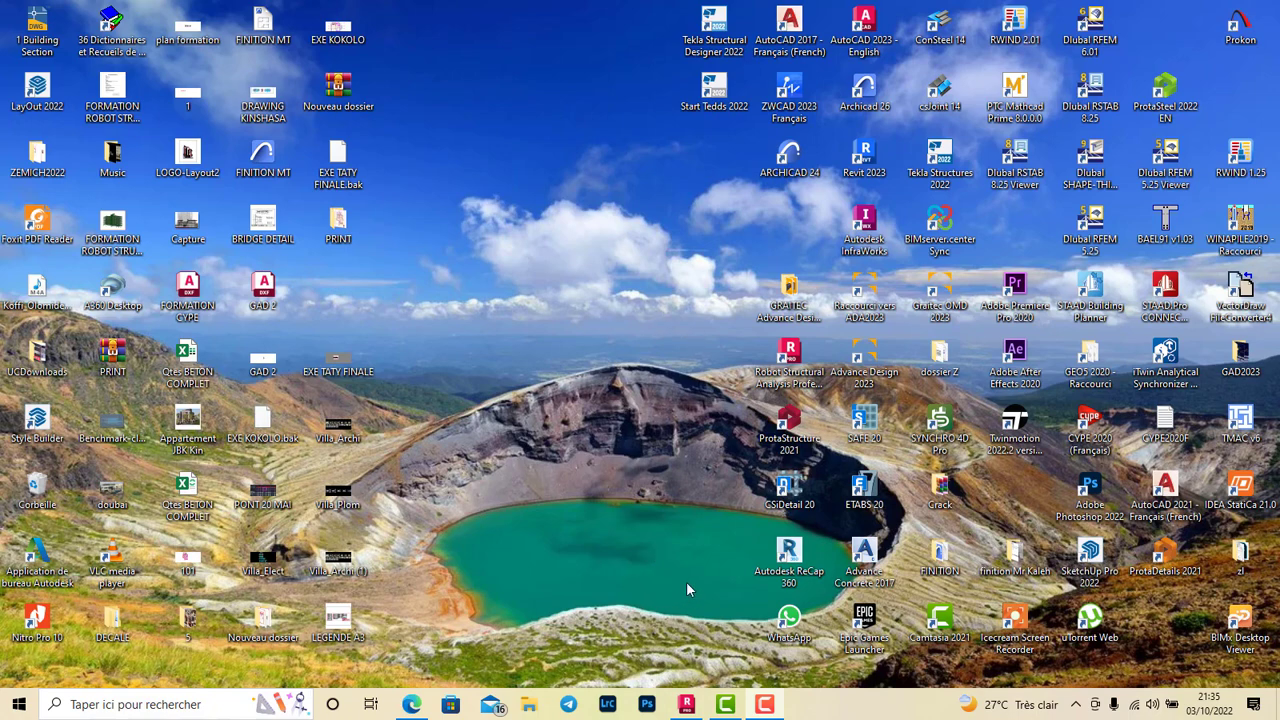
Switch to Robot Structural Analysis and start a new building project, discarding the changes to TRAINING01
{"action": "left_click", "coordinate": [688, 706]}
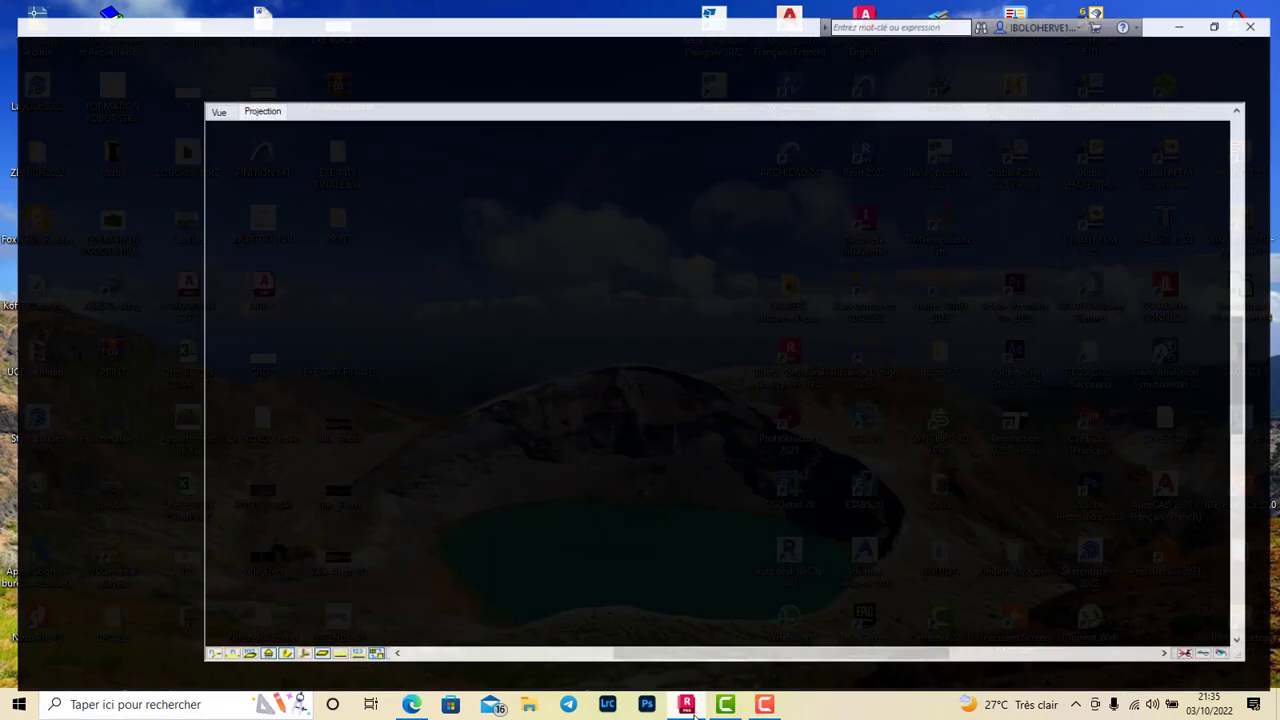
{"action": "left_click", "coordinate": [21, 49]}
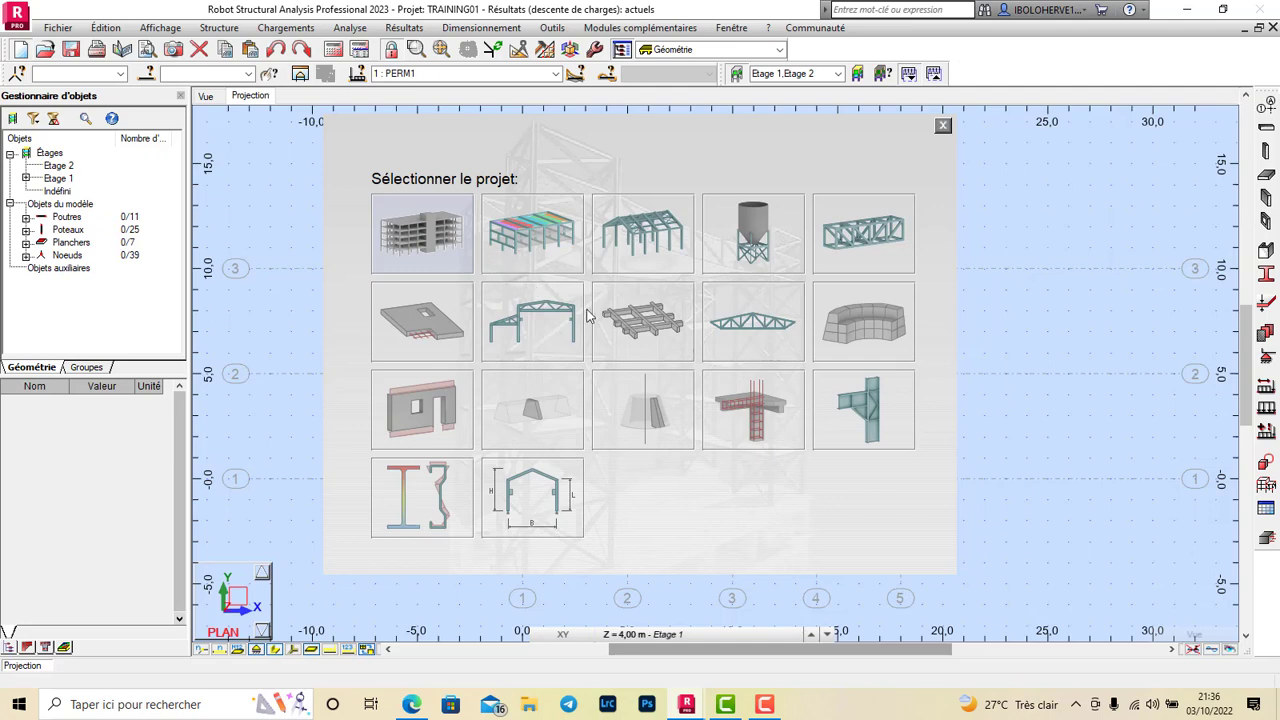
{"action": "left_click", "coordinate": [532, 258]}
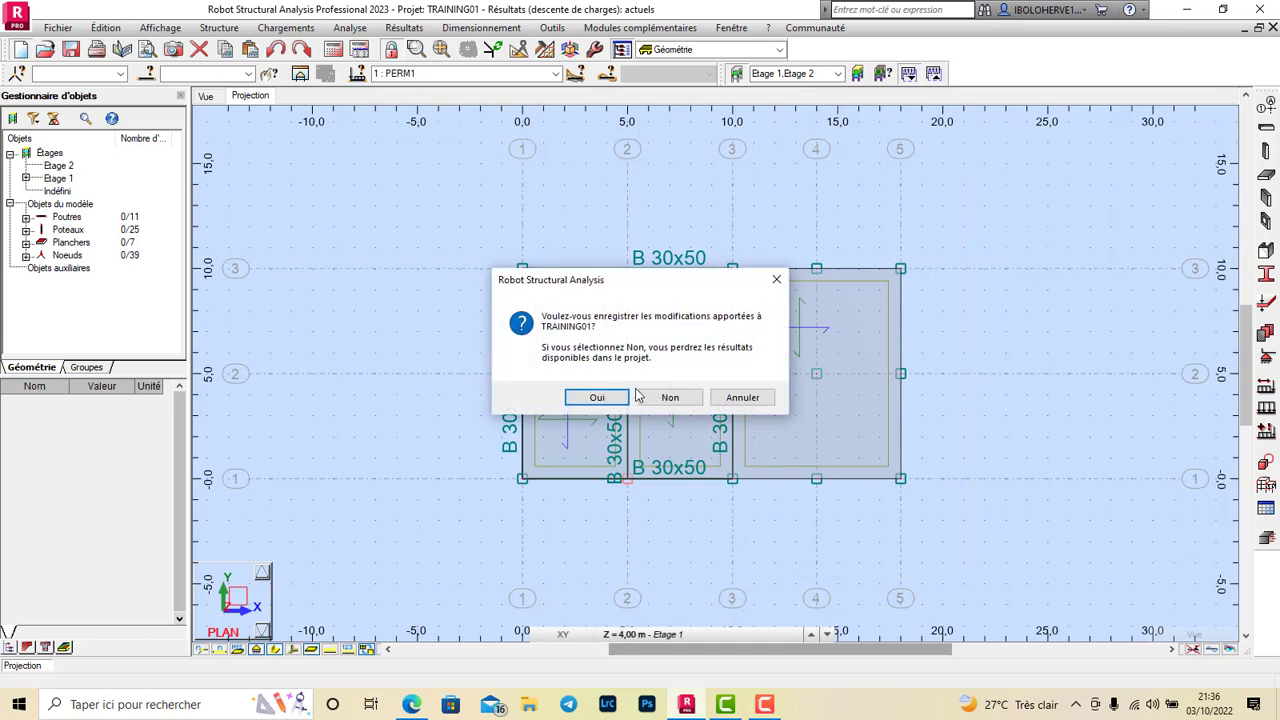
{"action": "left_click", "coordinate": [670, 397]}
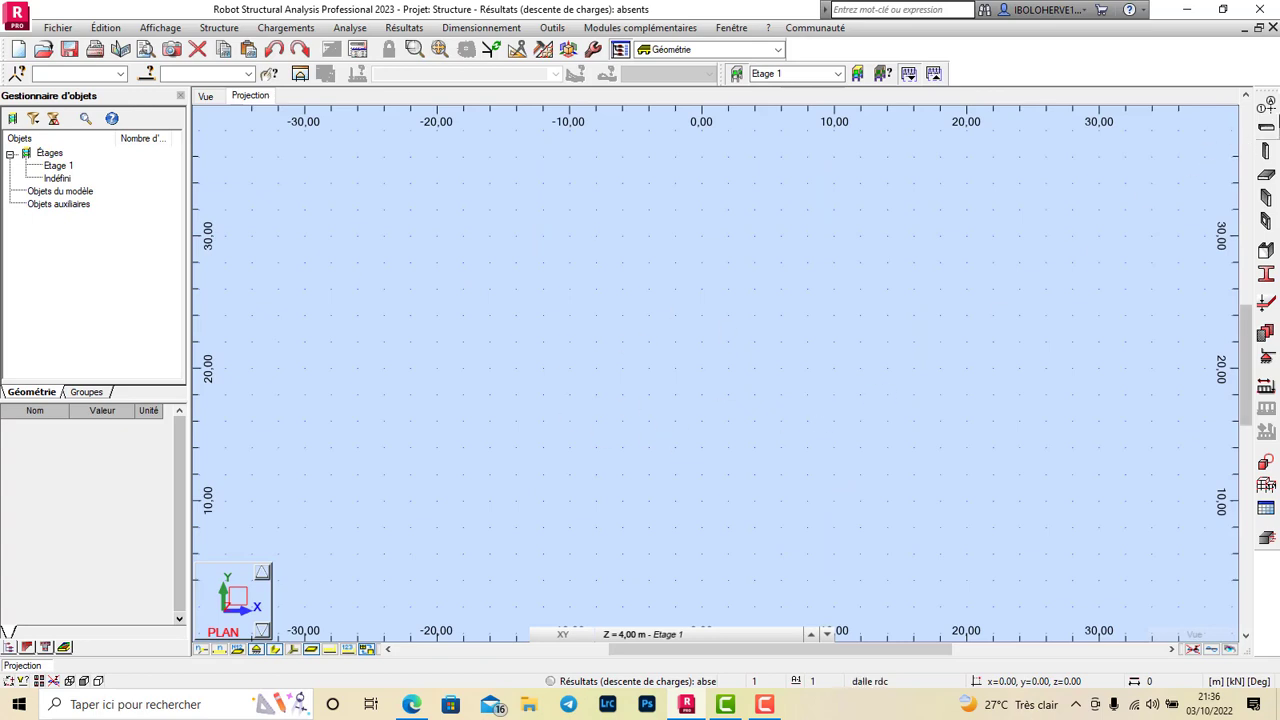
Check the load codes and the steel, timber, concrete and geotechnical design codes in the job preferences
{"action": "left_click", "coordinate": [1267, 106]}
{"action": "left_click", "coordinate": [774, 94]}
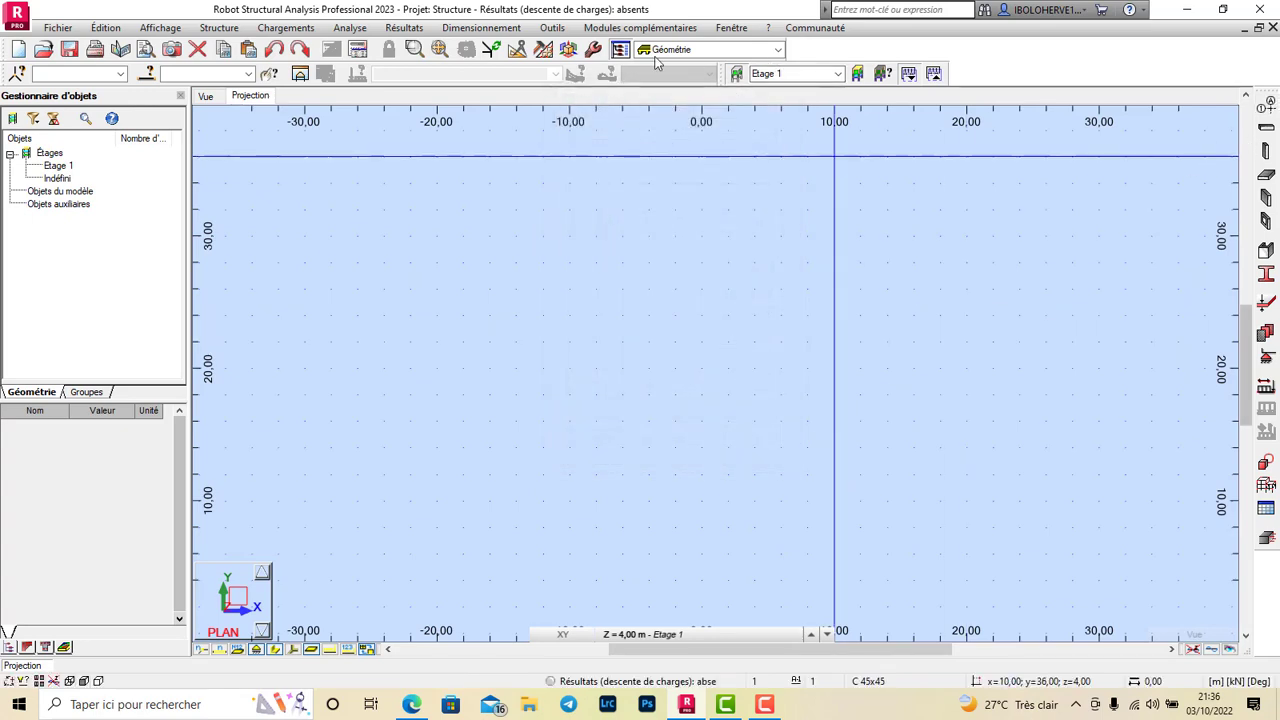
{"action": "left_click", "coordinate": [552, 27]}
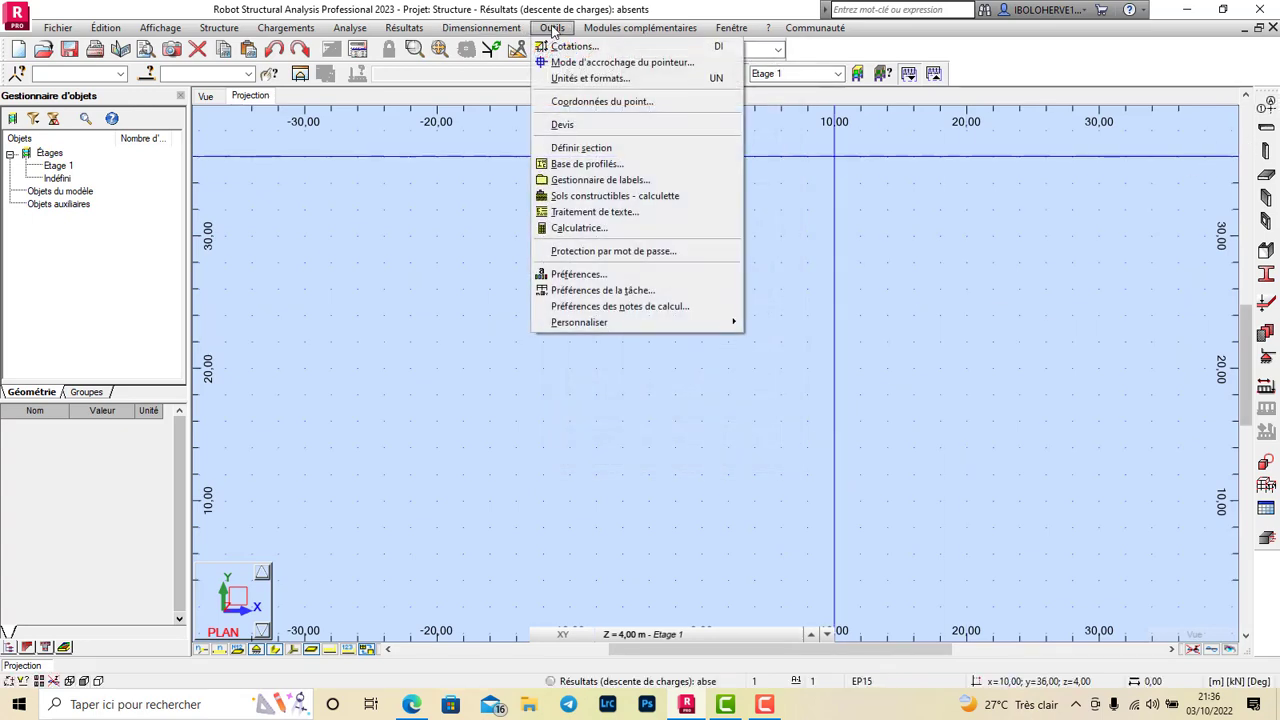
{"action": "left_click", "coordinate": [630, 290]}
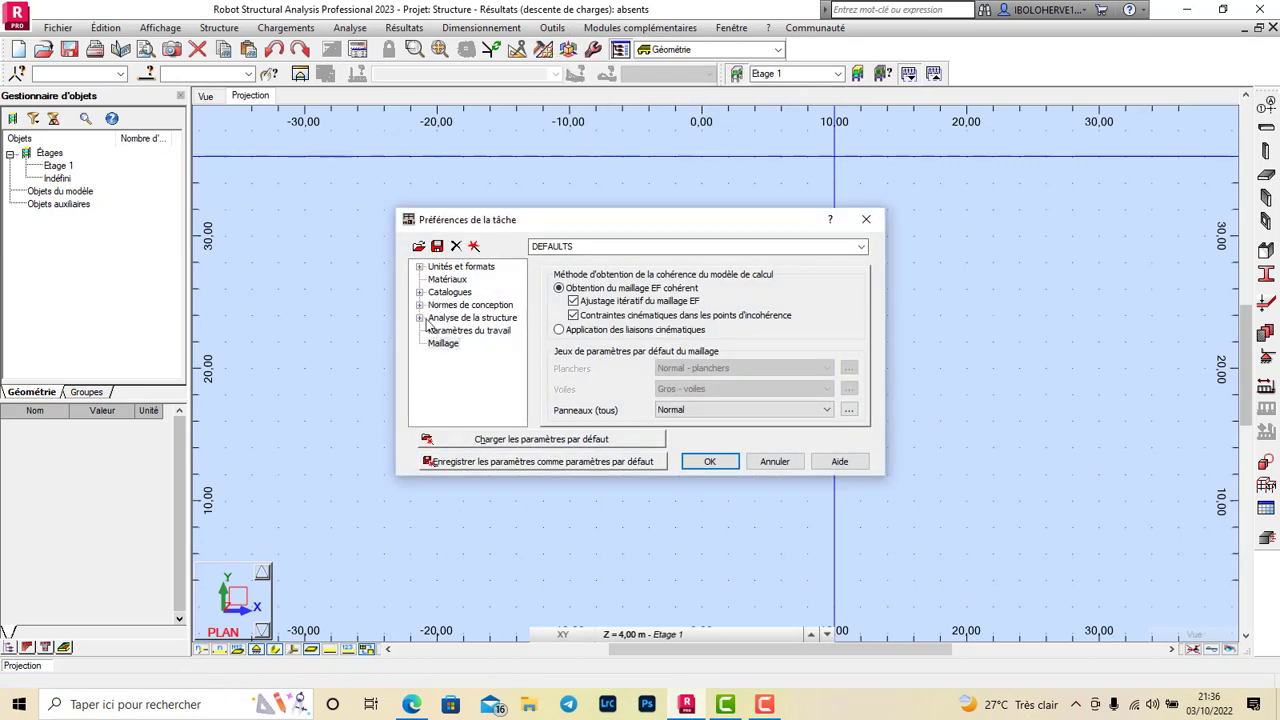
{"action": "left_click", "coordinate": [420, 305]}
{"action": "left_click", "coordinate": [459, 317]}
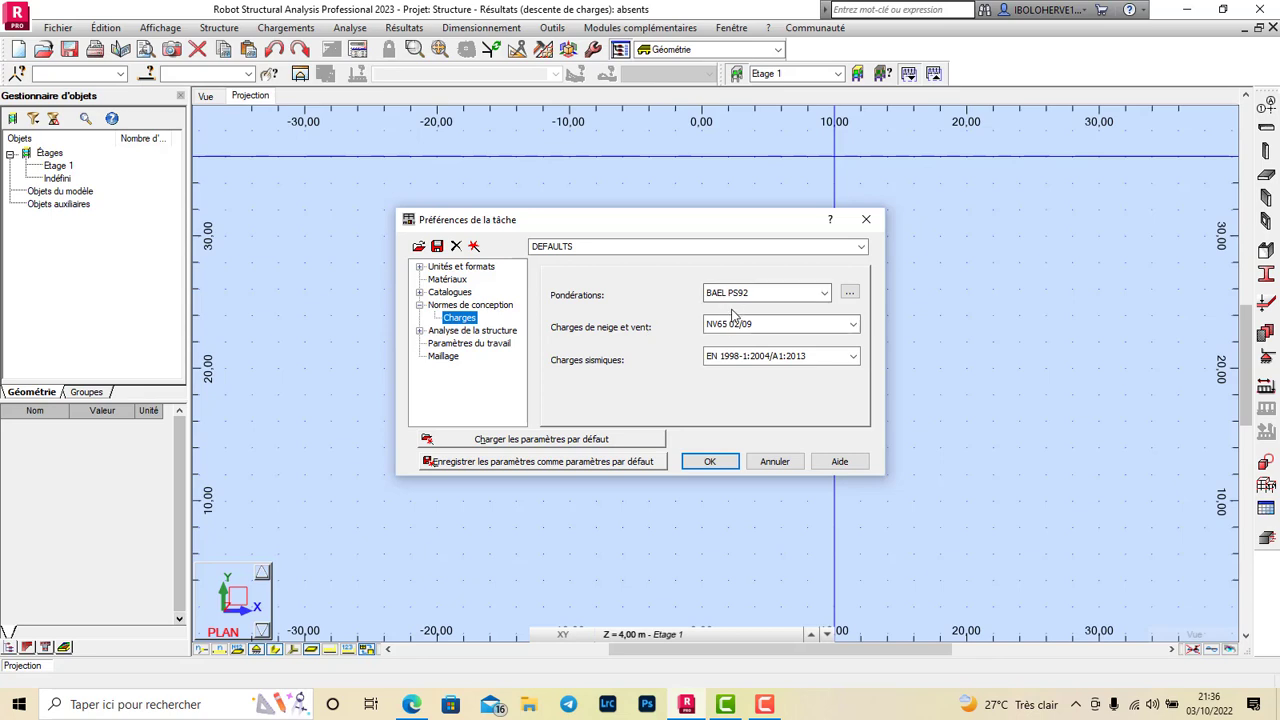
{"action": "left_click", "coordinate": [462, 305]}
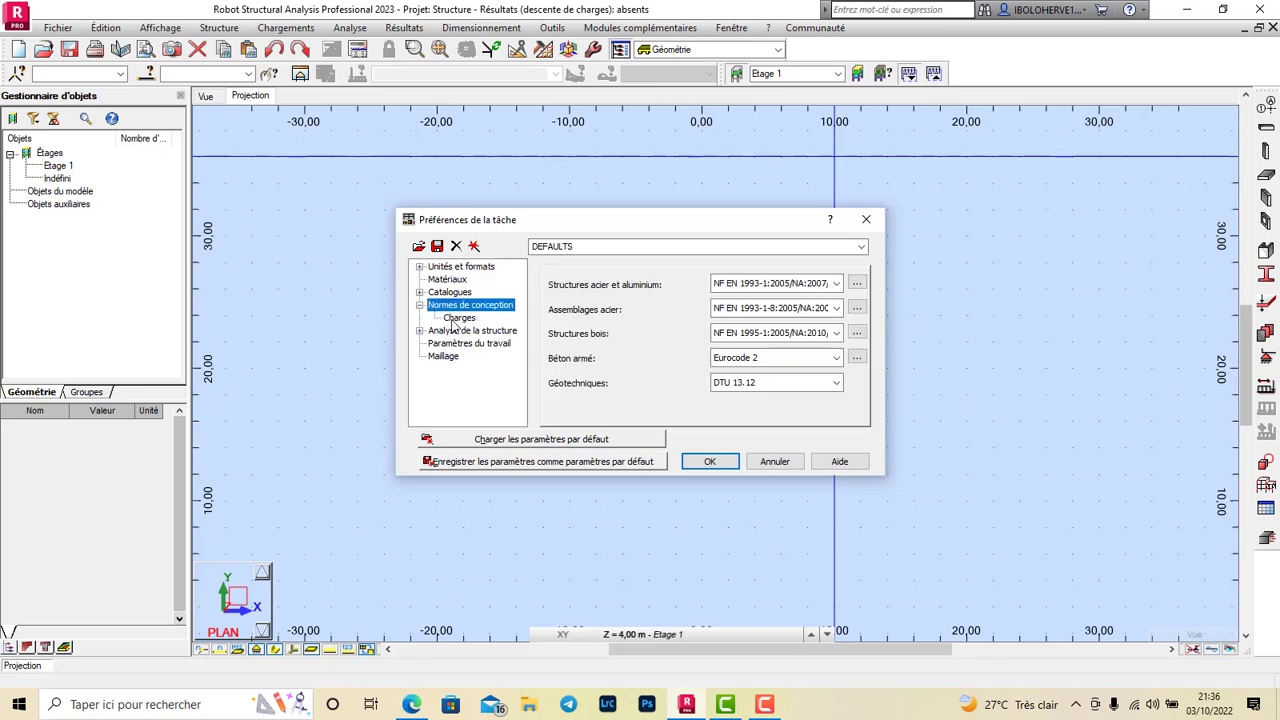
{"action": "left_click", "coordinate": [712, 461]}
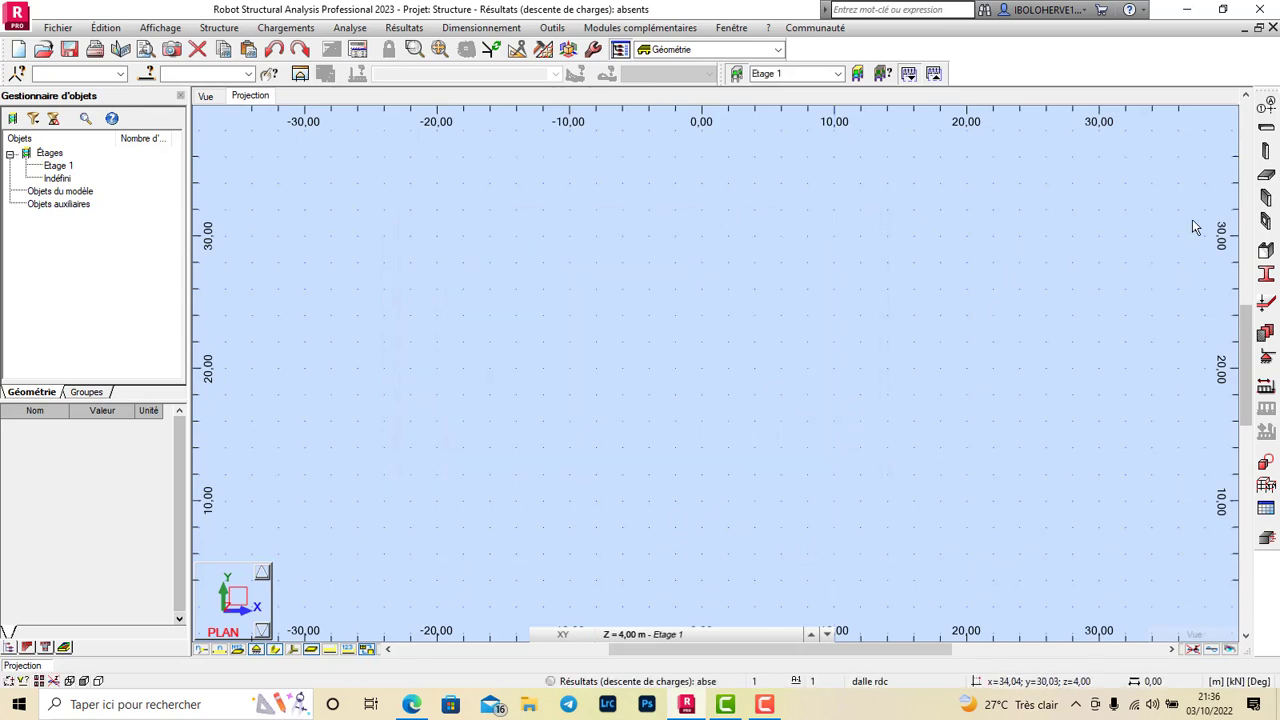
Add Cartesian construction lines in X starting at 0.00, repeated 3 times with 4.25 m spacing
{"action": "left_click", "coordinate": [1267, 106]}
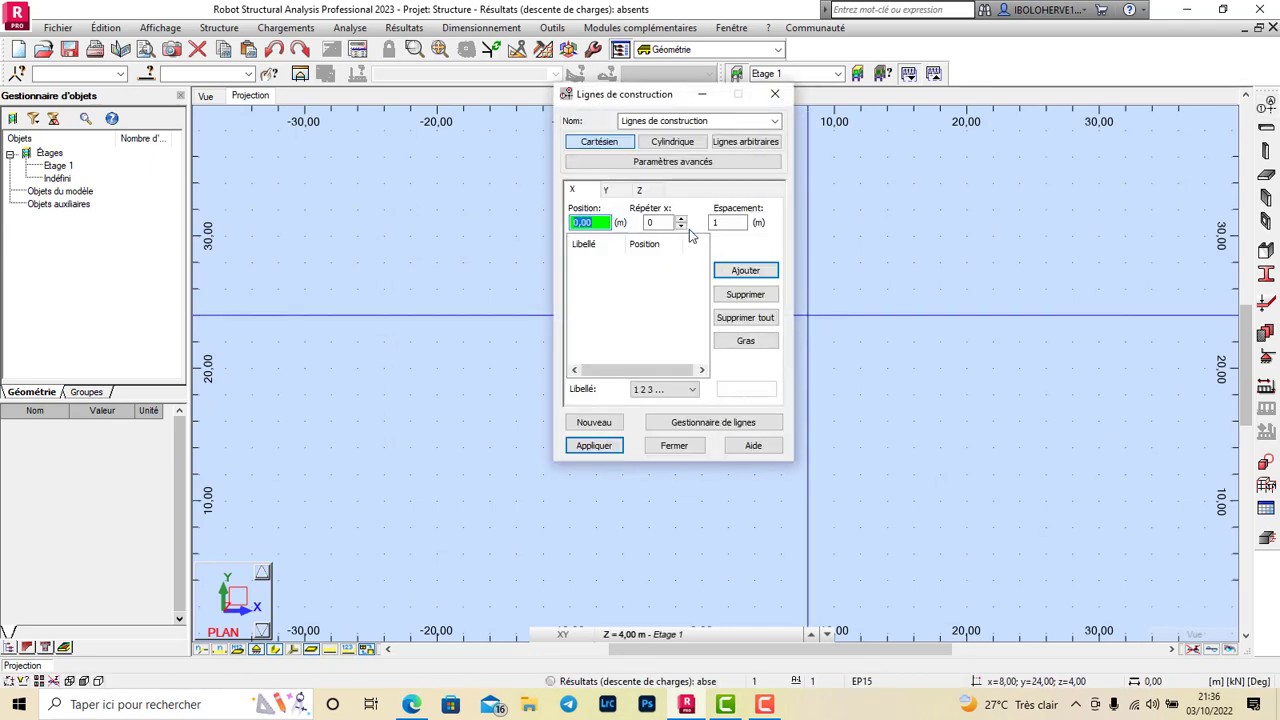
{"action": "left_click", "coordinate": [681, 219]}
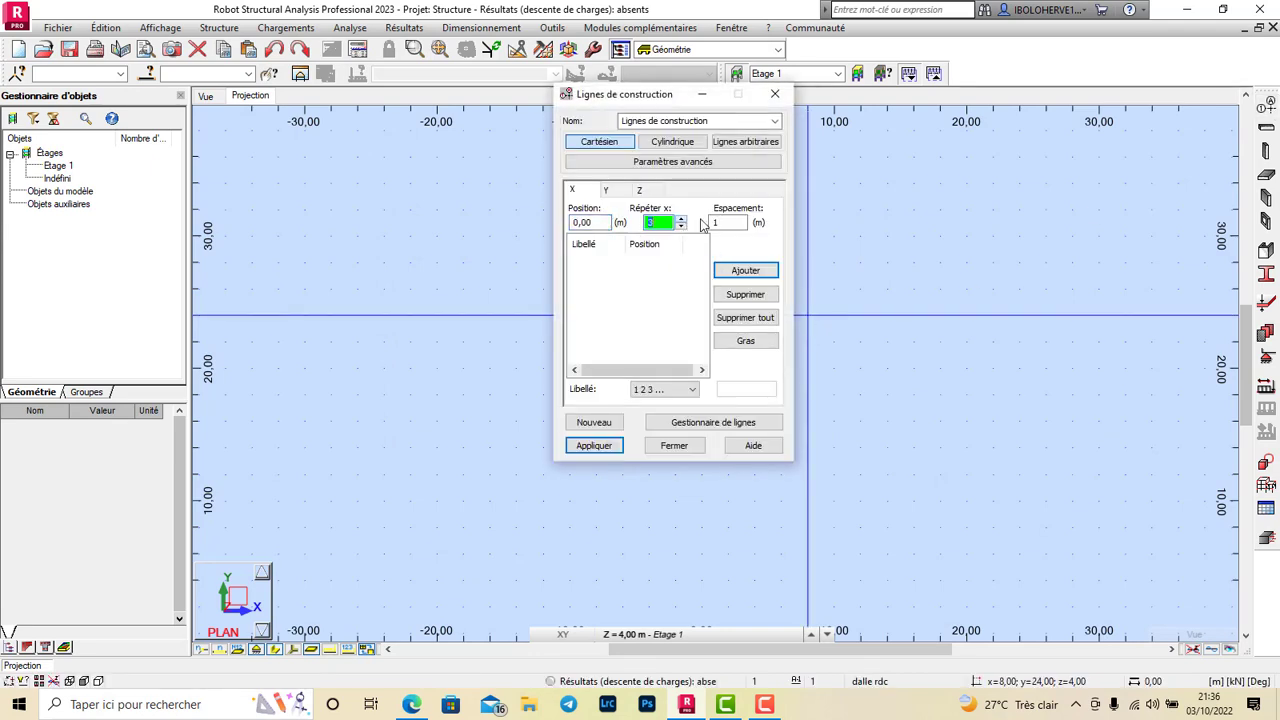
{"action": "left_click", "coordinate": [716, 221]}
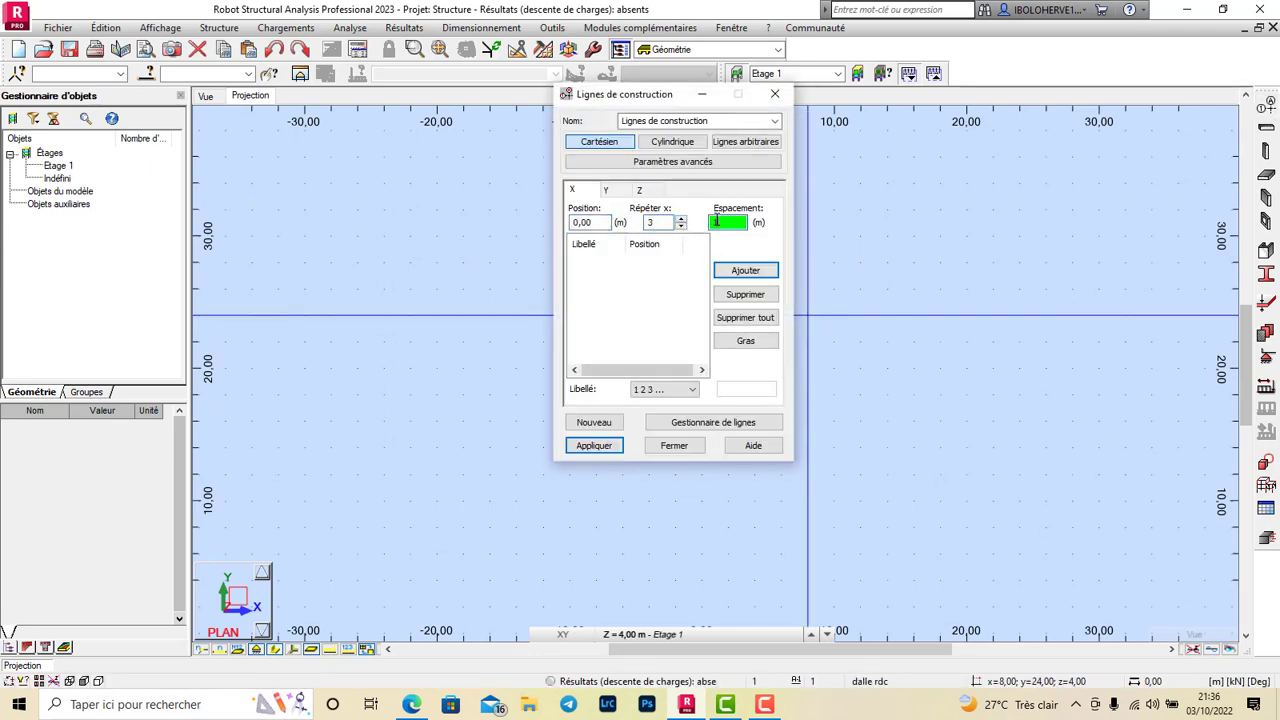
{"action": "left_click", "coordinate": [745, 270]}
Extend the X construction lines with two more at 5 m spacing and one more at 1.5 m spacing
{"action": "left_click", "coordinate": [712, 222]}
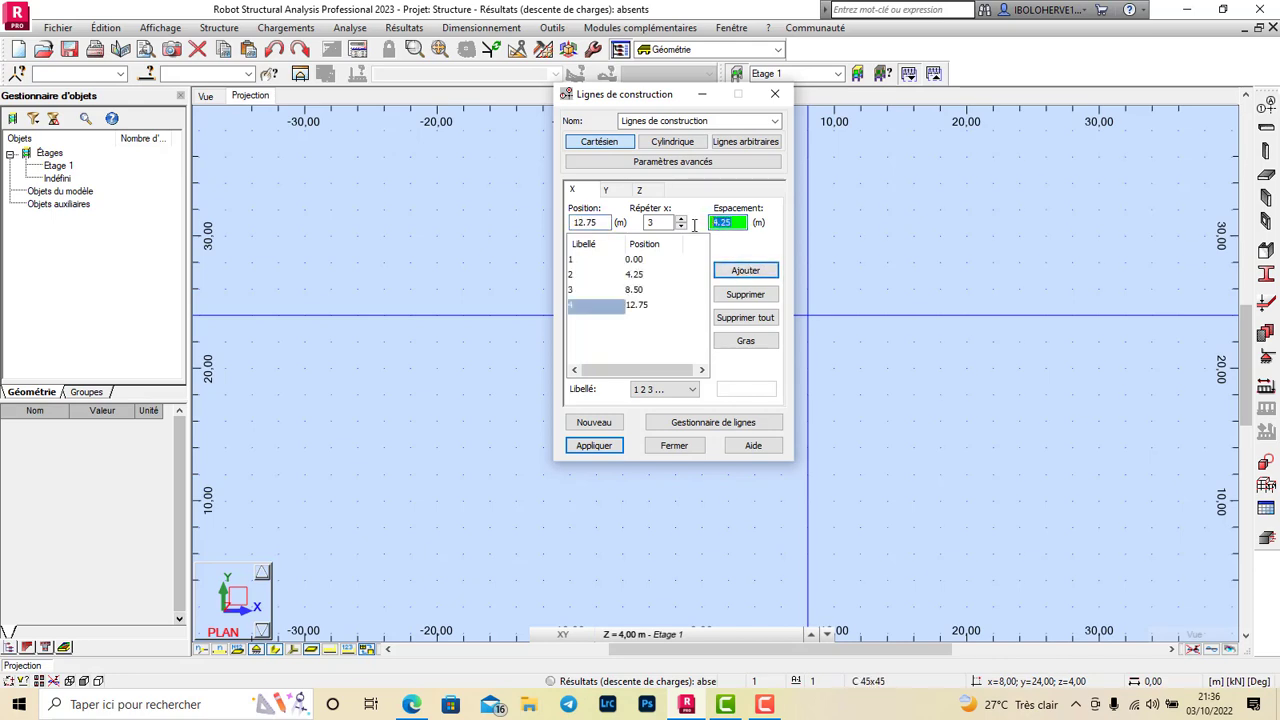
{"action": "left_click", "coordinate": [661, 222]}
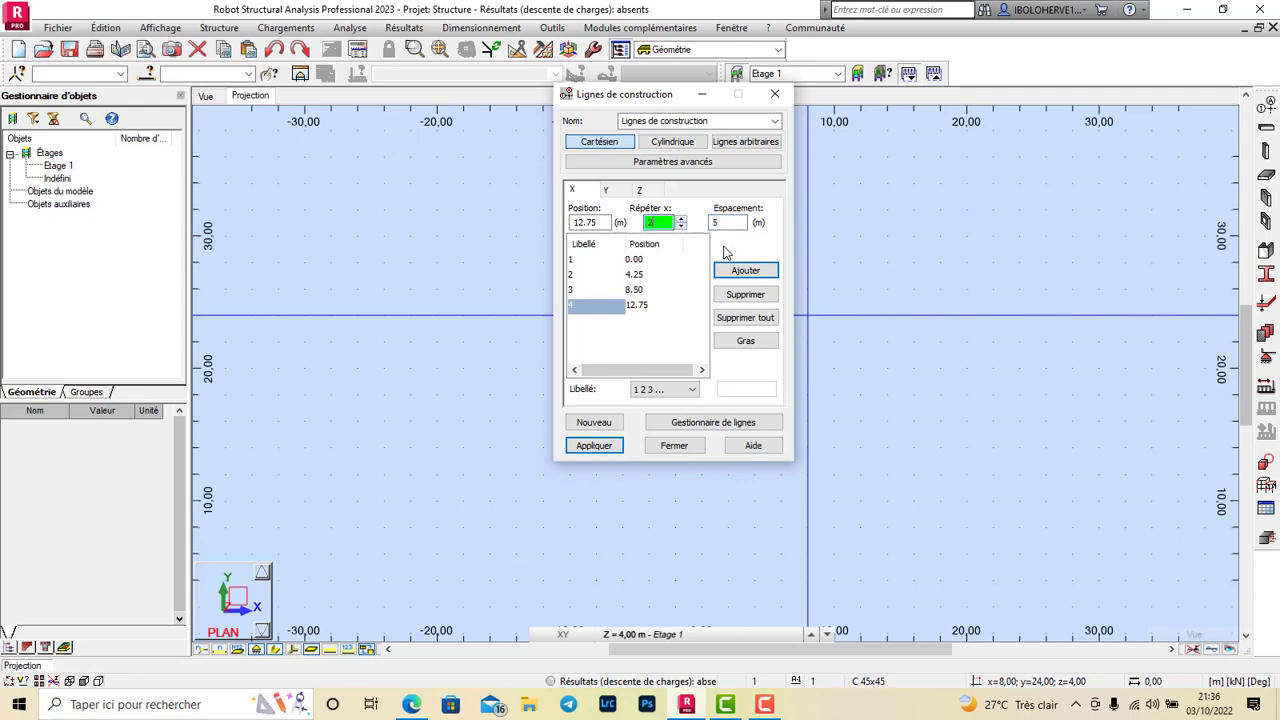
{"action": "left_click", "coordinate": [745, 270]}
{"action": "left_click", "coordinate": [712, 222]}
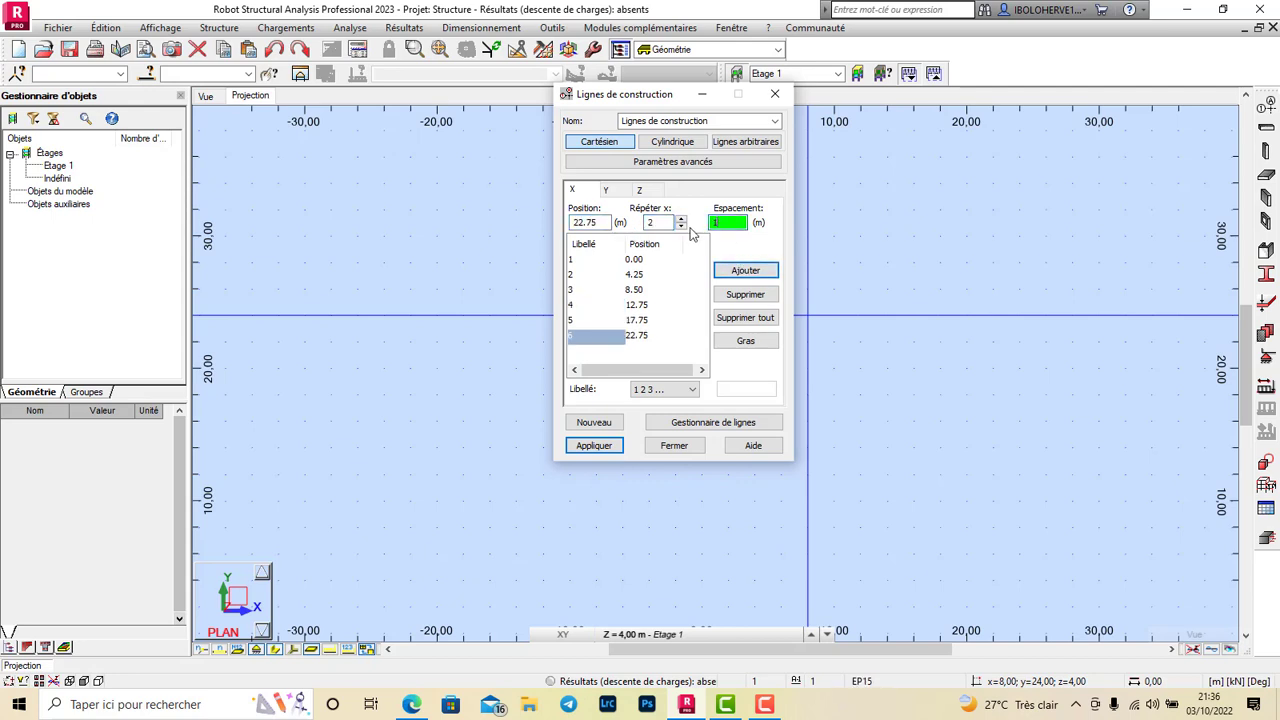
{"action": "left_click", "coordinate": [744, 273]}
{"action": "left_click", "coordinate": [662, 222]}
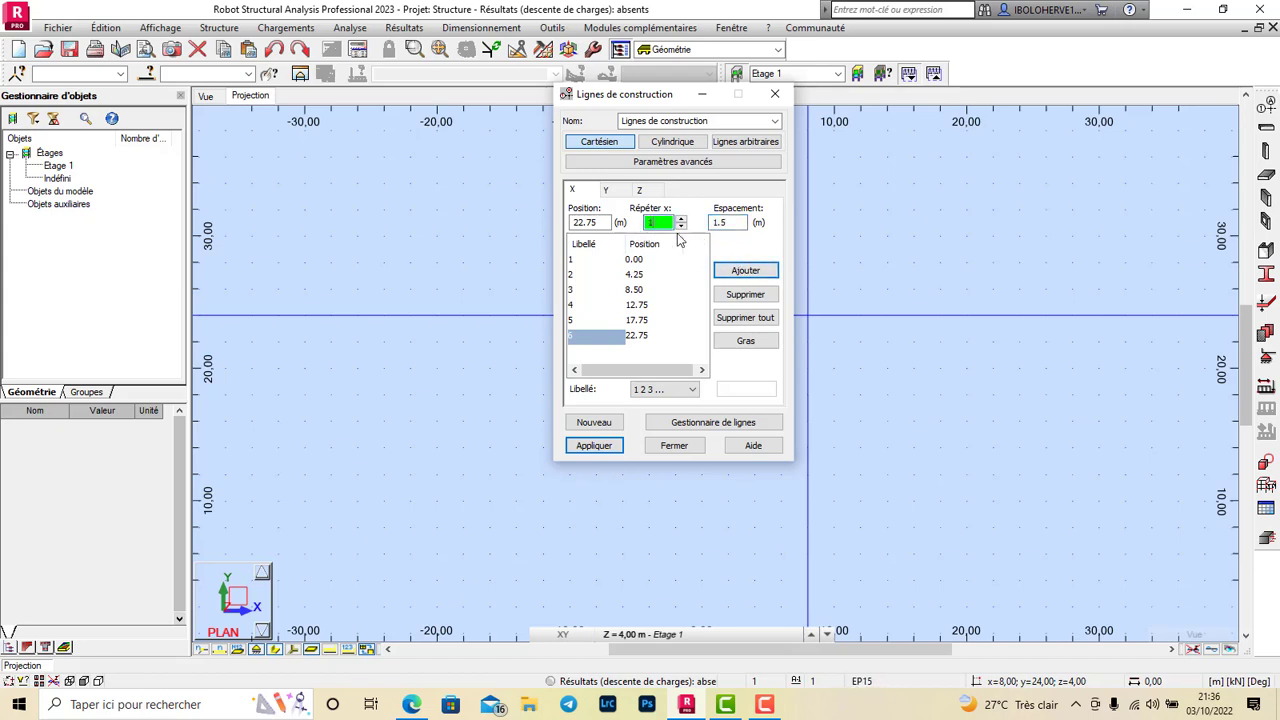
{"action": "left_click", "coordinate": [740, 268]}
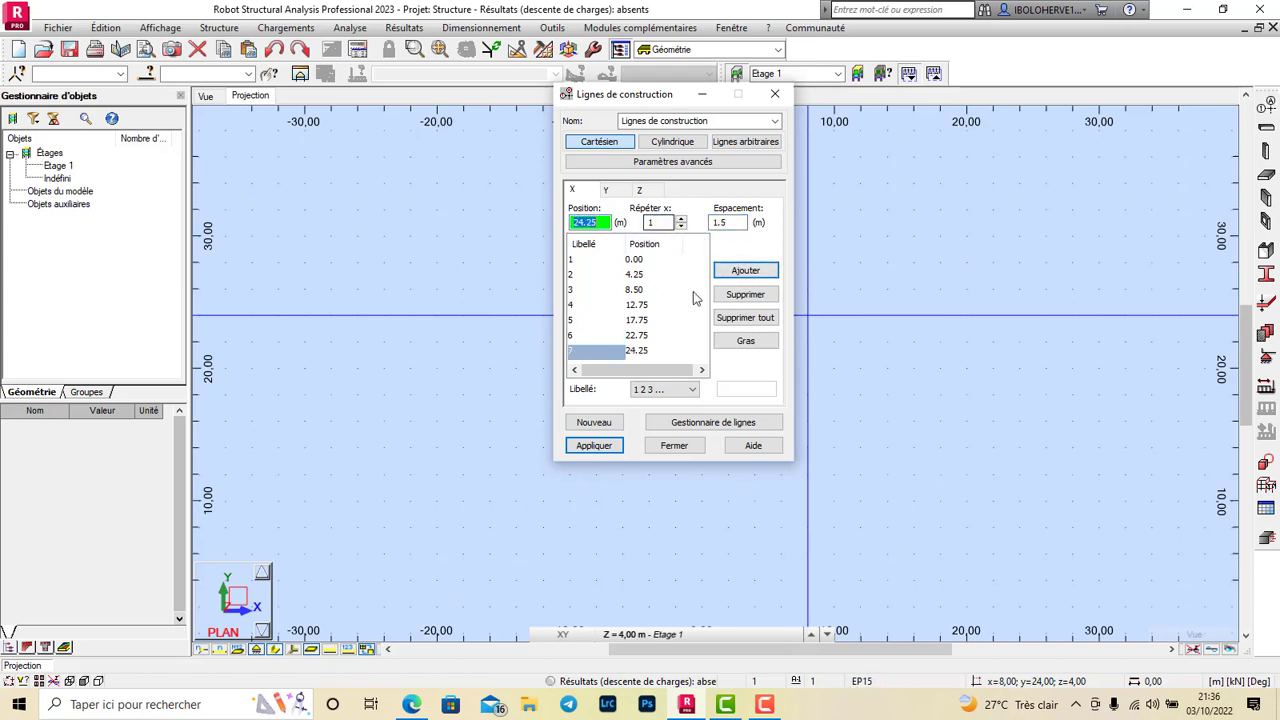
Add construction lines in Y starting at 0.00, repeated 4 times with 5 m spacing
{"action": "left_click", "coordinate": [620, 191]}
{"action": "left_click", "coordinate": [679, 222]}
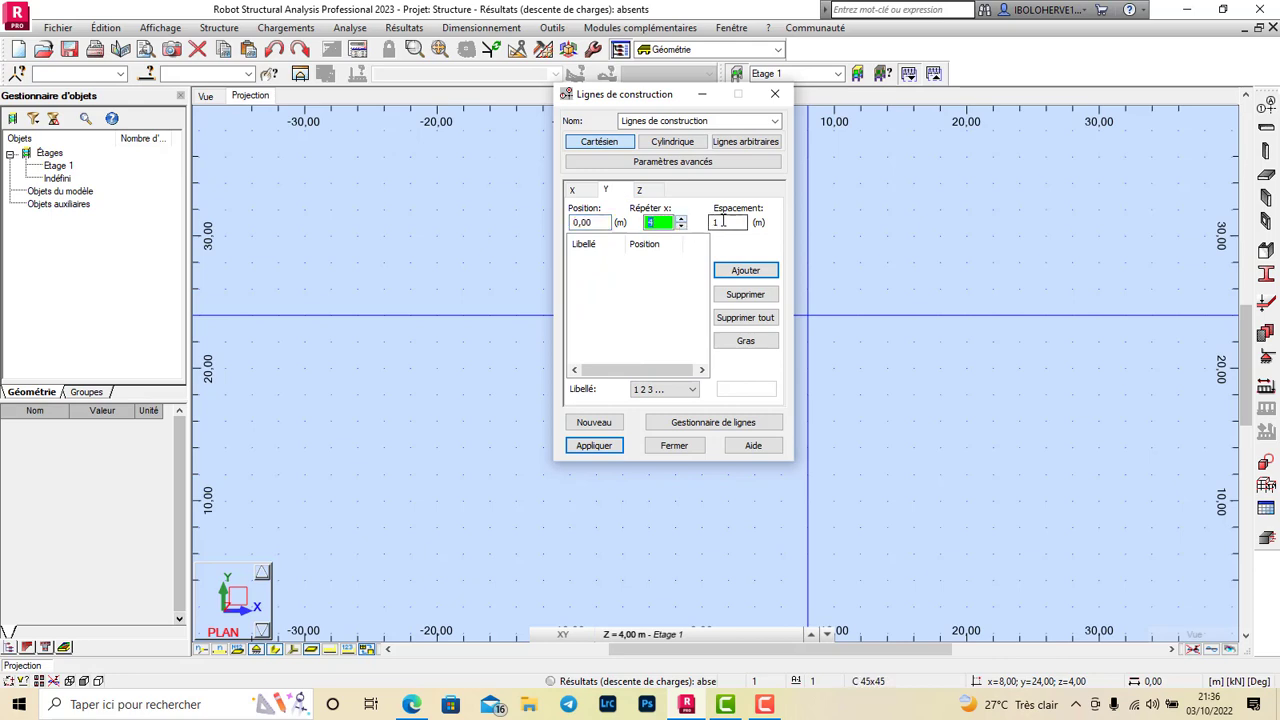
{"action": "left_click", "coordinate": [725, 222]}
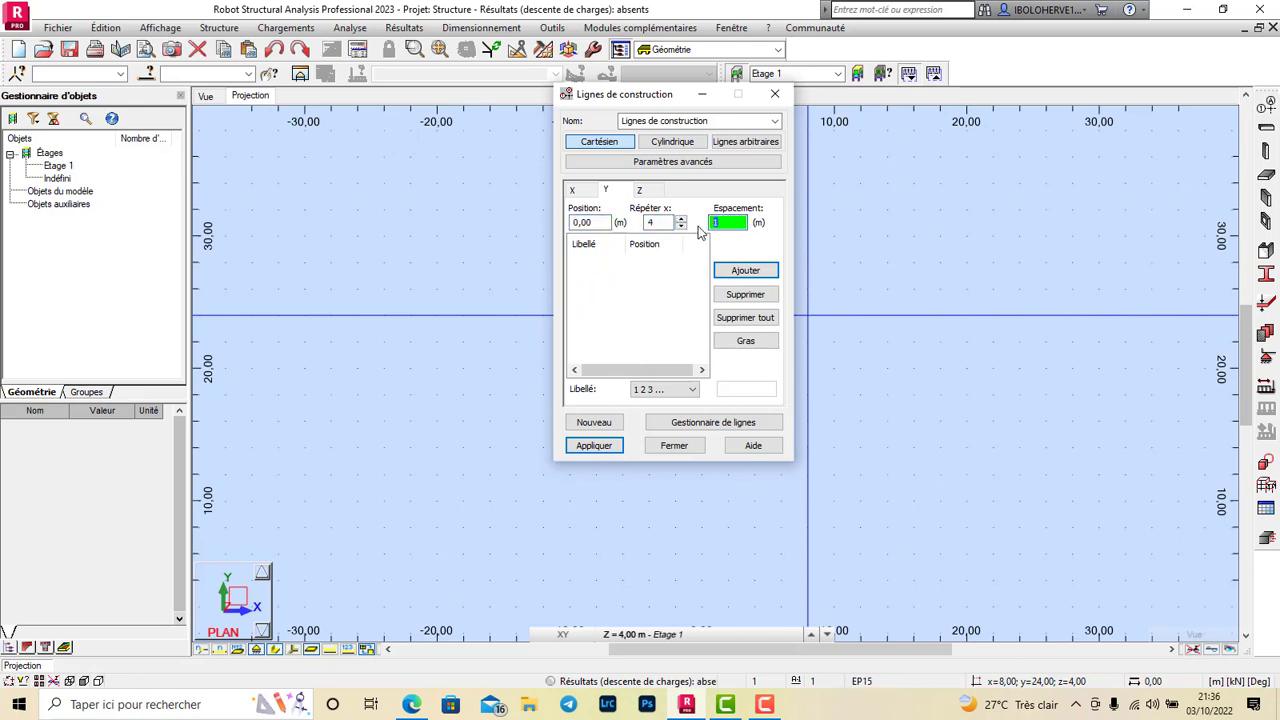
{"action": "left_click", "coordinate": [748, 271]}
Turn off the storey-based Z lines, add Z lines from 0.00 repeated 6 times at 3.3 m spacing, and apply the grid
{"action": "left_click", "coordinate": [643, 191]}
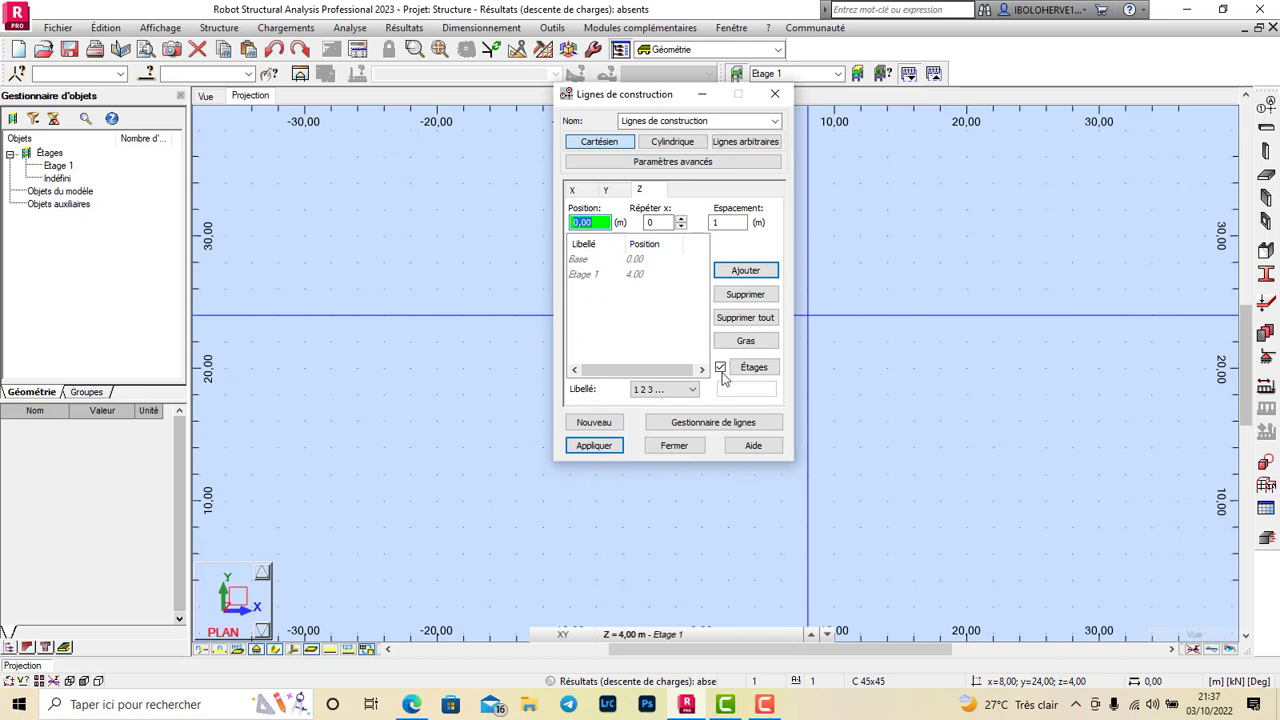
{"action": "left_click", "coordinate": [676, 222]}
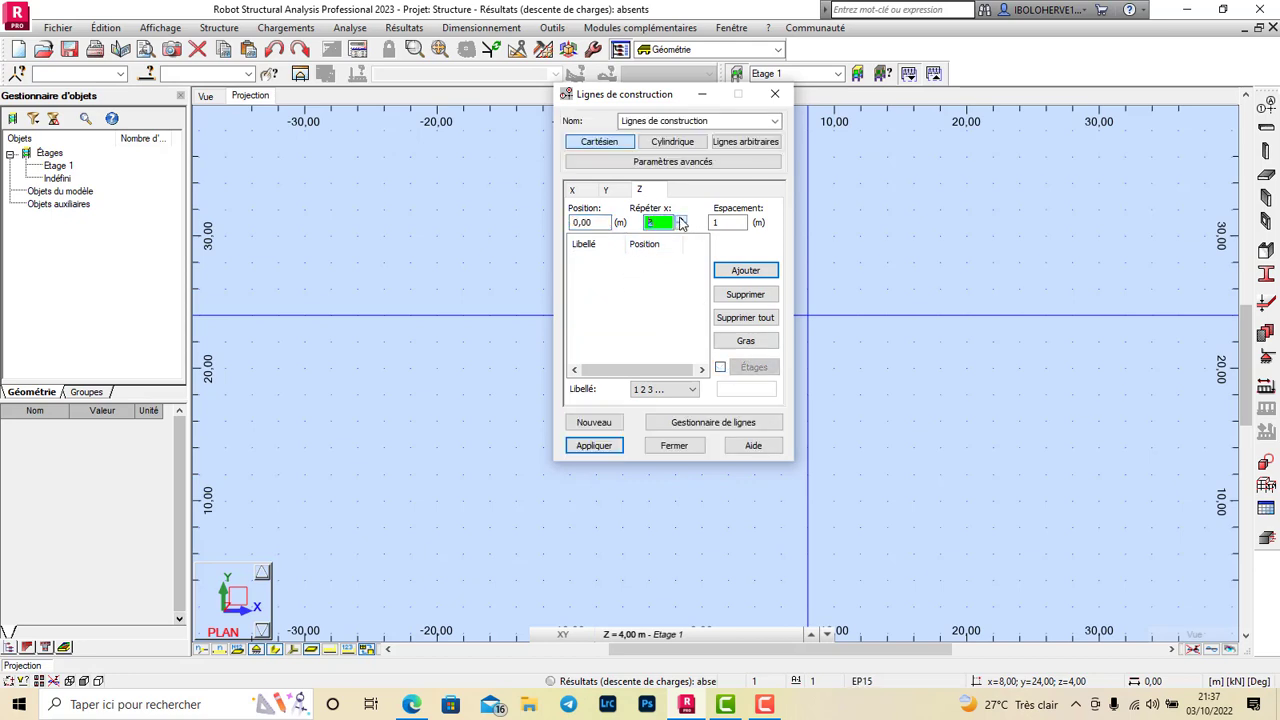
{"action": "left_click", "coordinate": [680, 219]}
{"action": "left_click", "coordinate": [722, 225]}
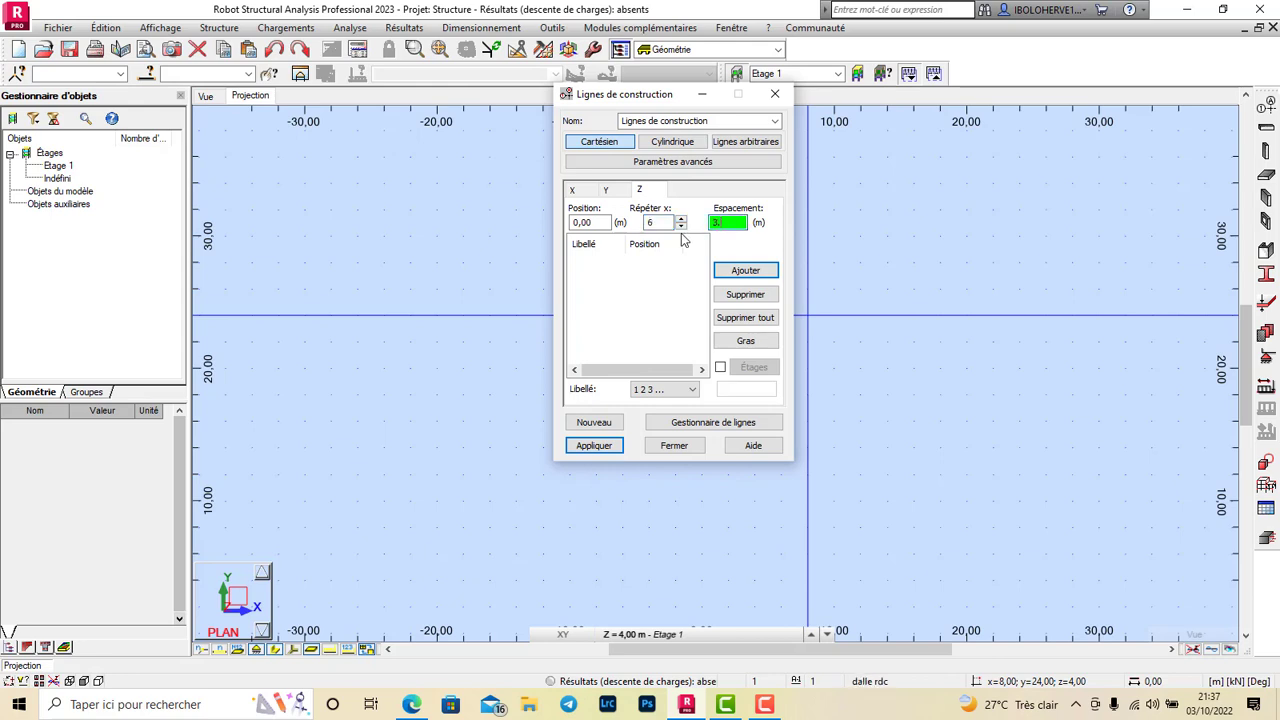
{"action": "type", "text": "3.3"}
{"action": "left_click", "coordinate": [745, 270]}
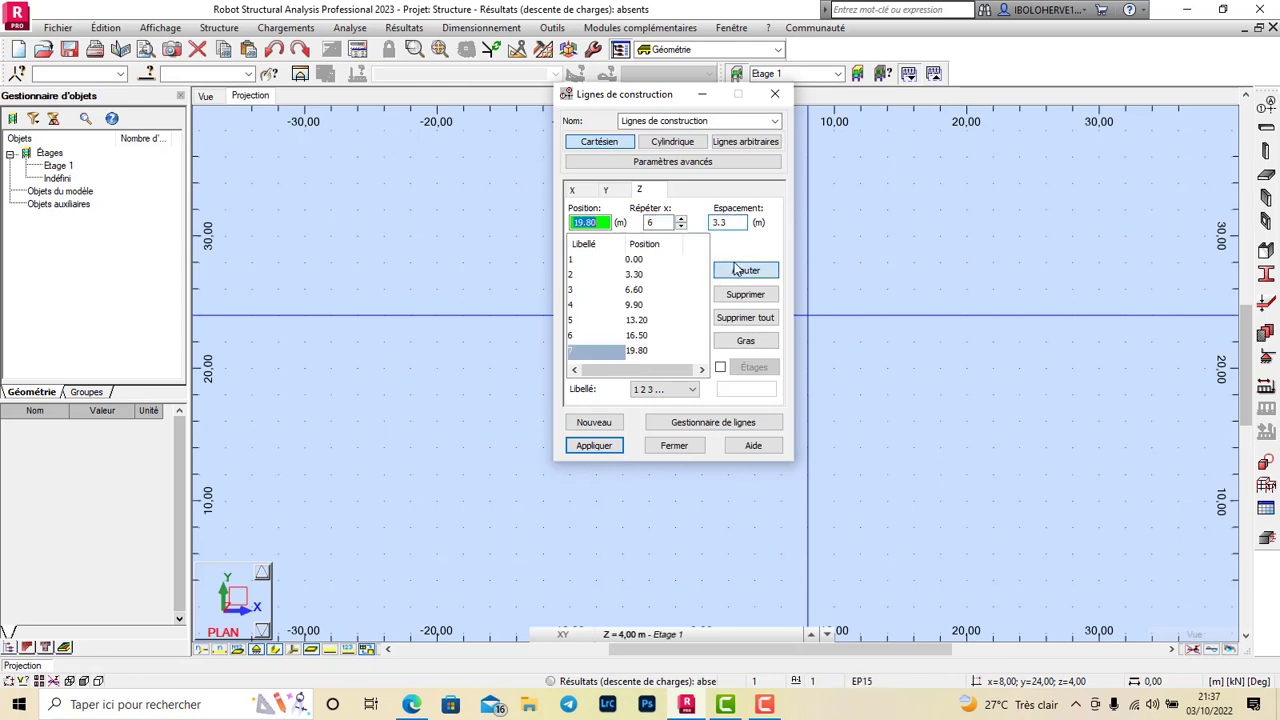
{"action": "left_click", "coordinate": [596, 449]}
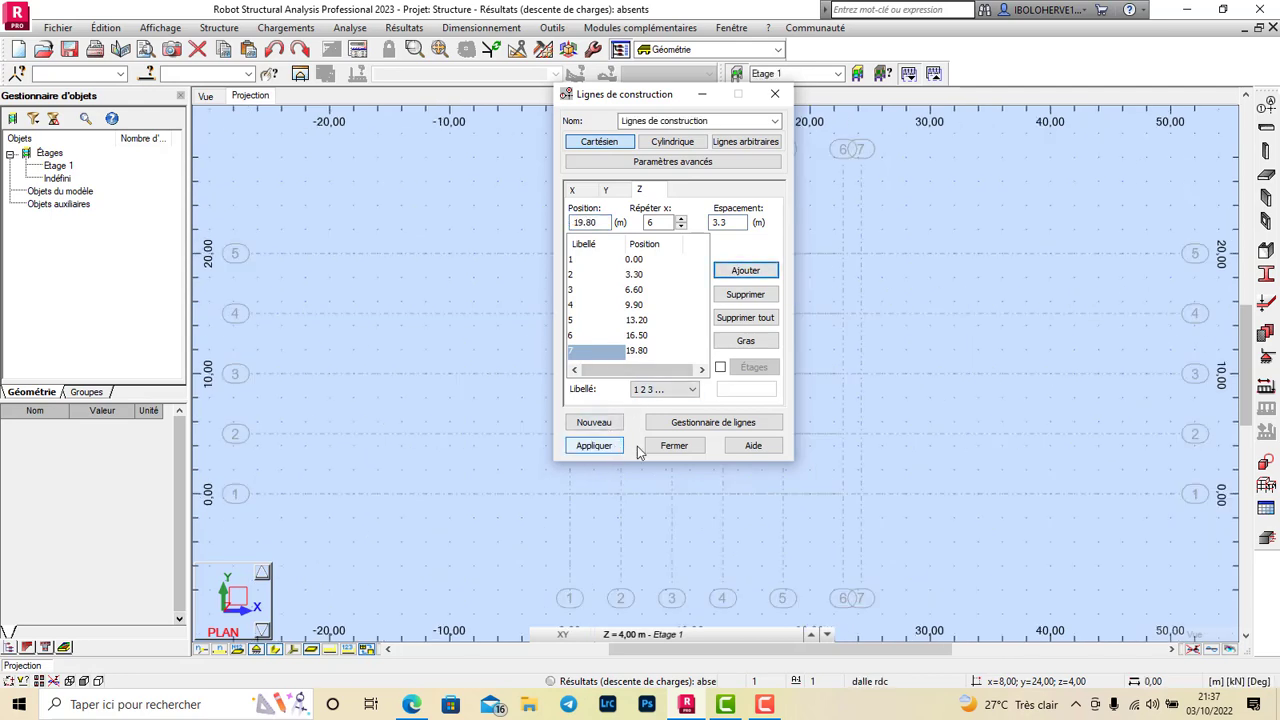
{"action": "left_click", "coordinate": [674, 446]}
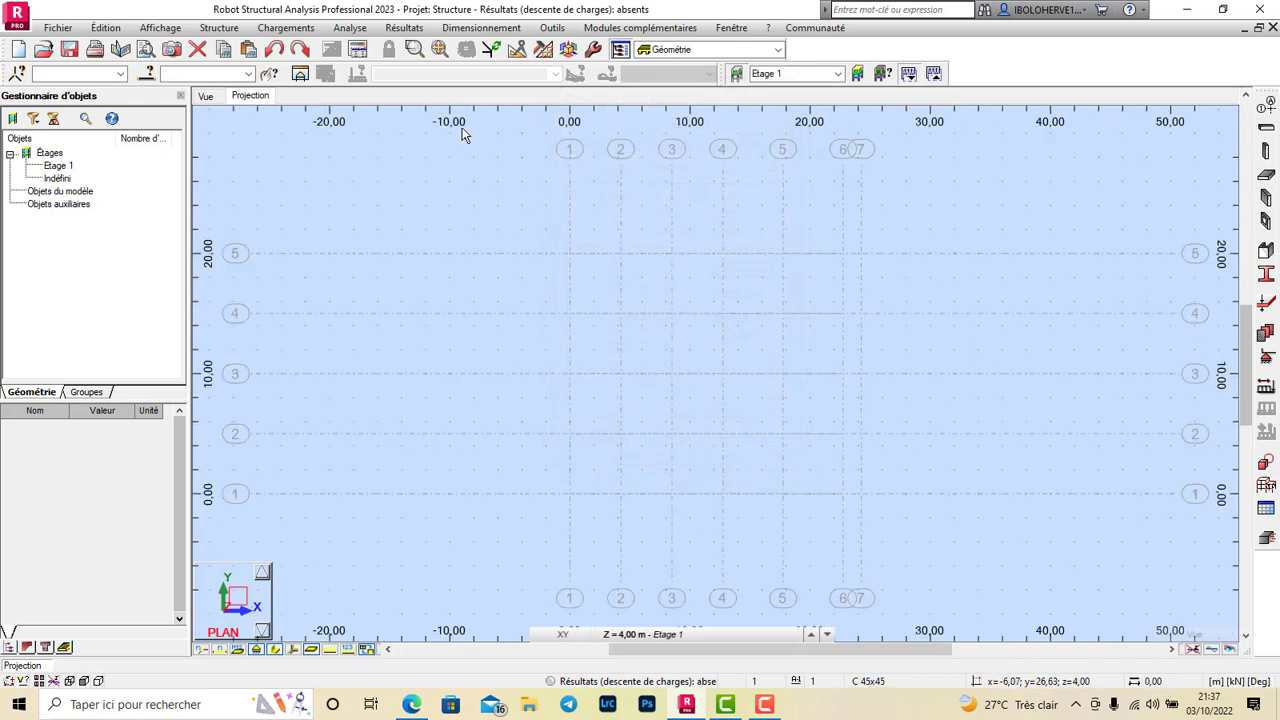
Replace the existing storey with 6 manually defined storeys, each 3.3 m high, and apply them
{"action": "left_click", "coordinate": [857, 74]}
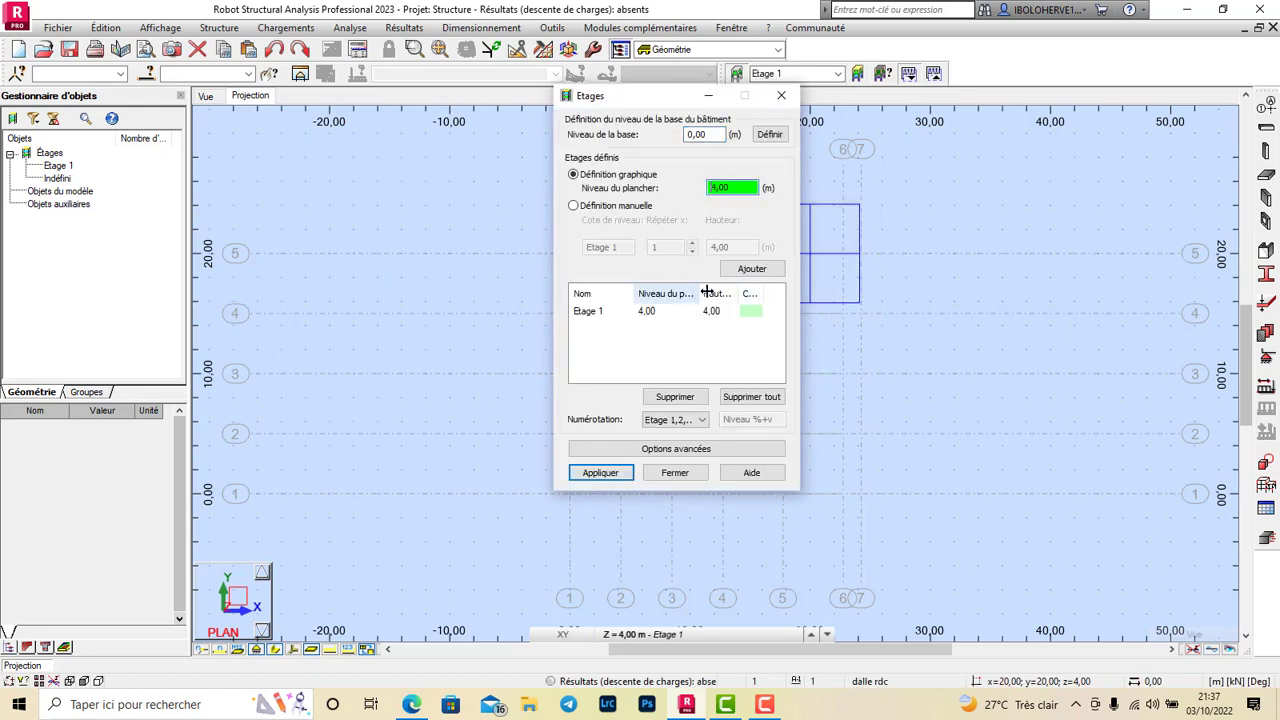
{"action": "left_click", "coordinate": [745, 396]}
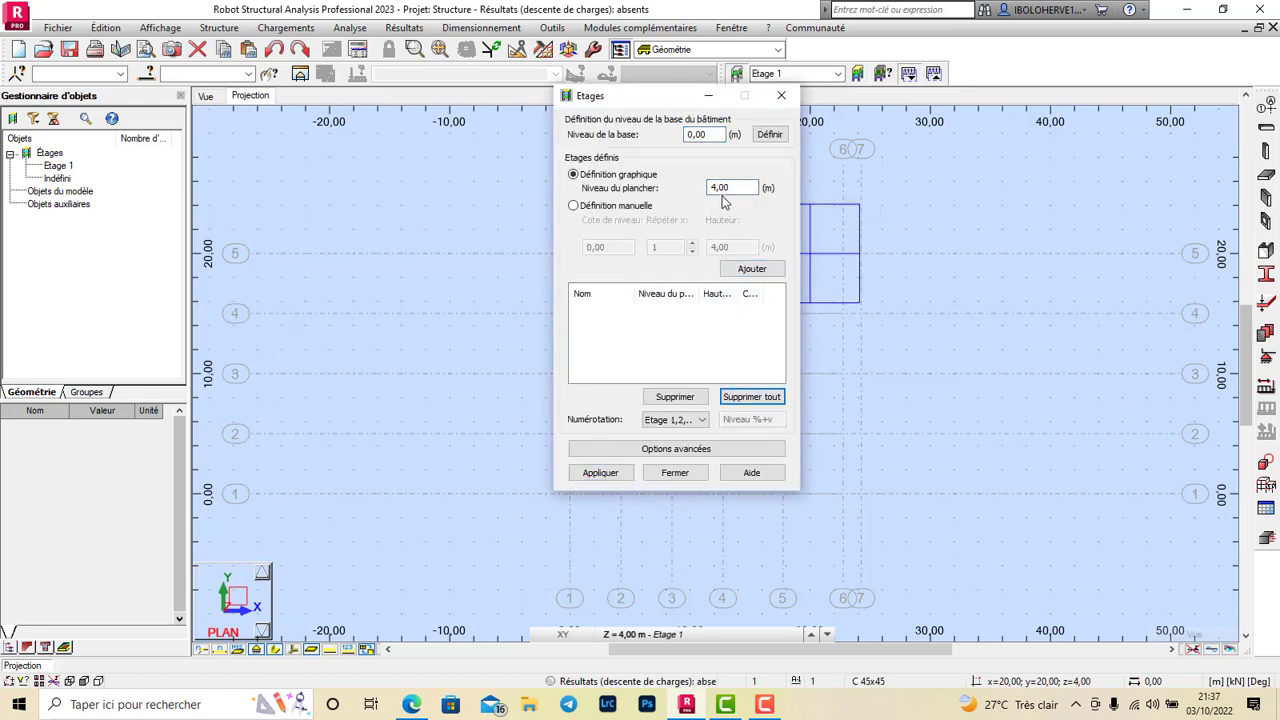
{"action": "left_click", "coordinate": [612, 205]}
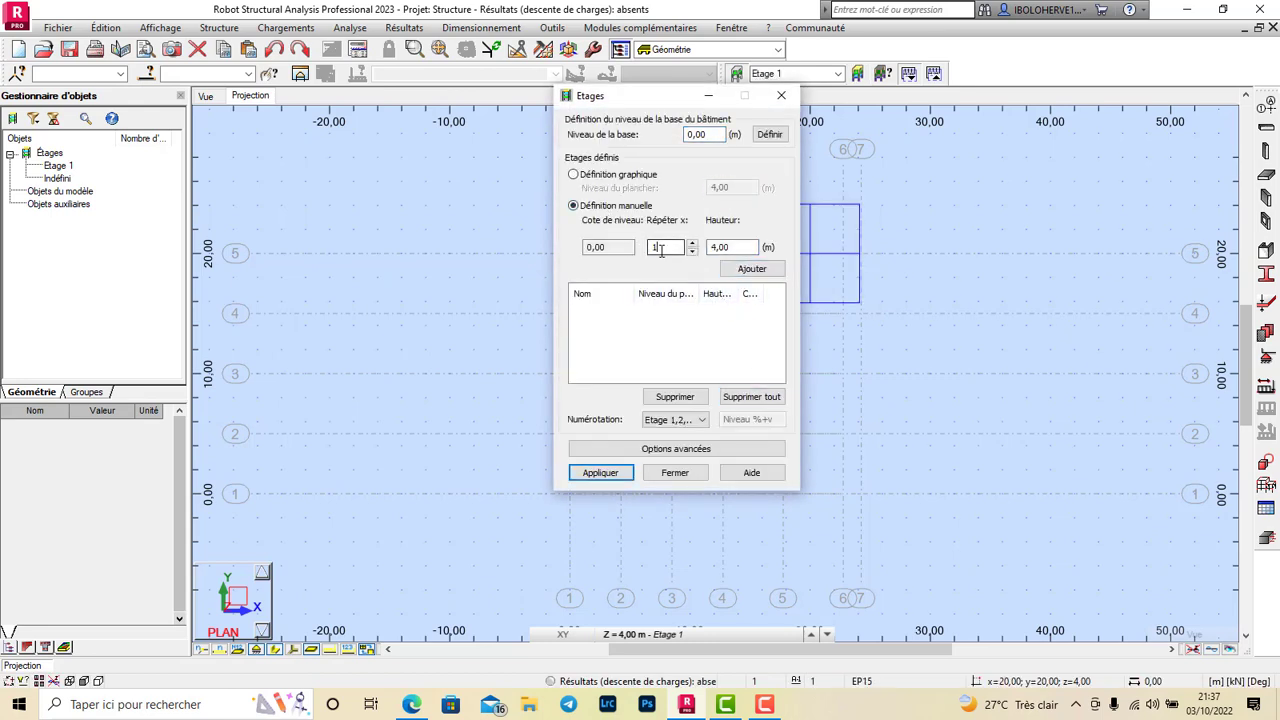
{"action": "double_click", "coordinate": [661, 248]}
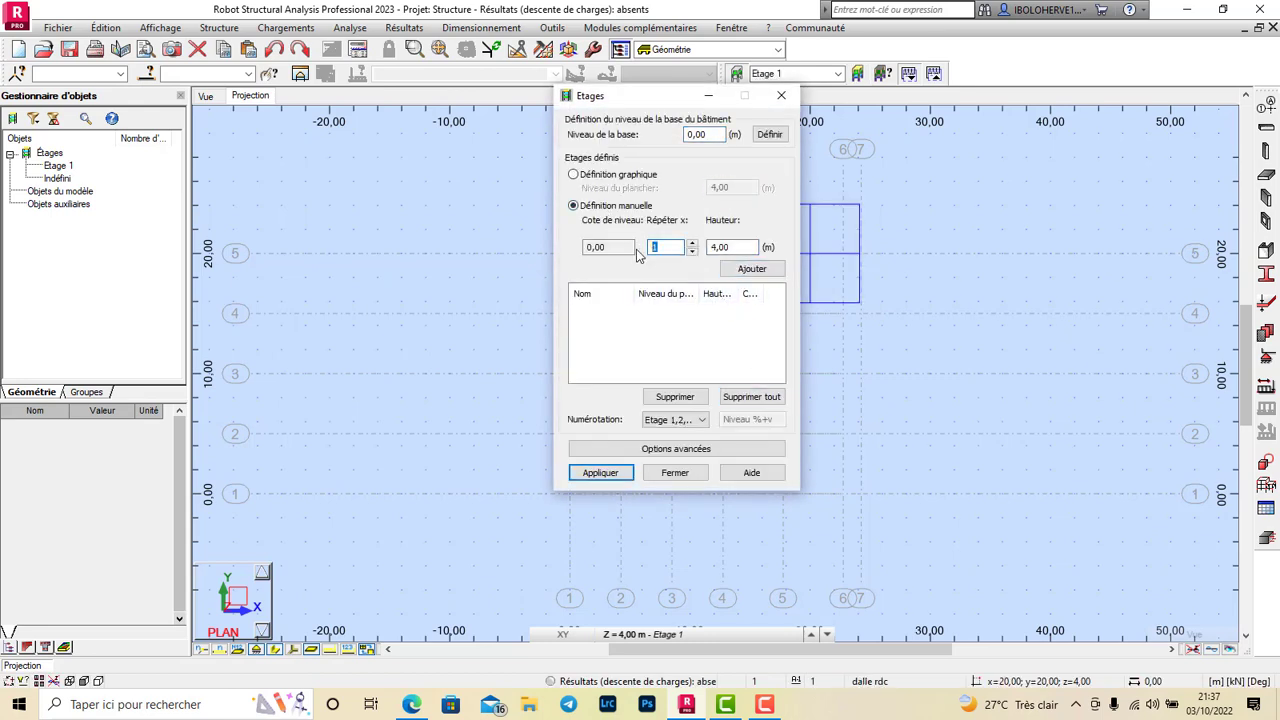
{"action": "double_click", "coordinate": [733, 247]}
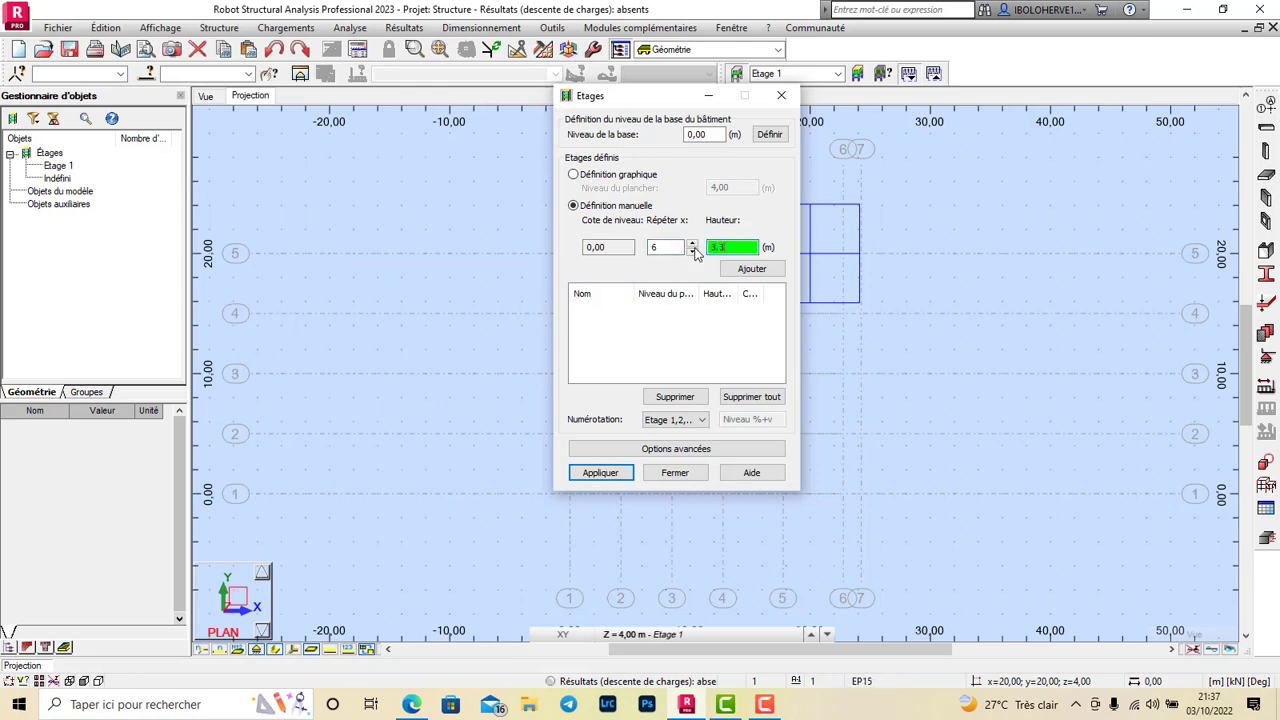
{"action": "left_click", "coordinate": [755, 272]}
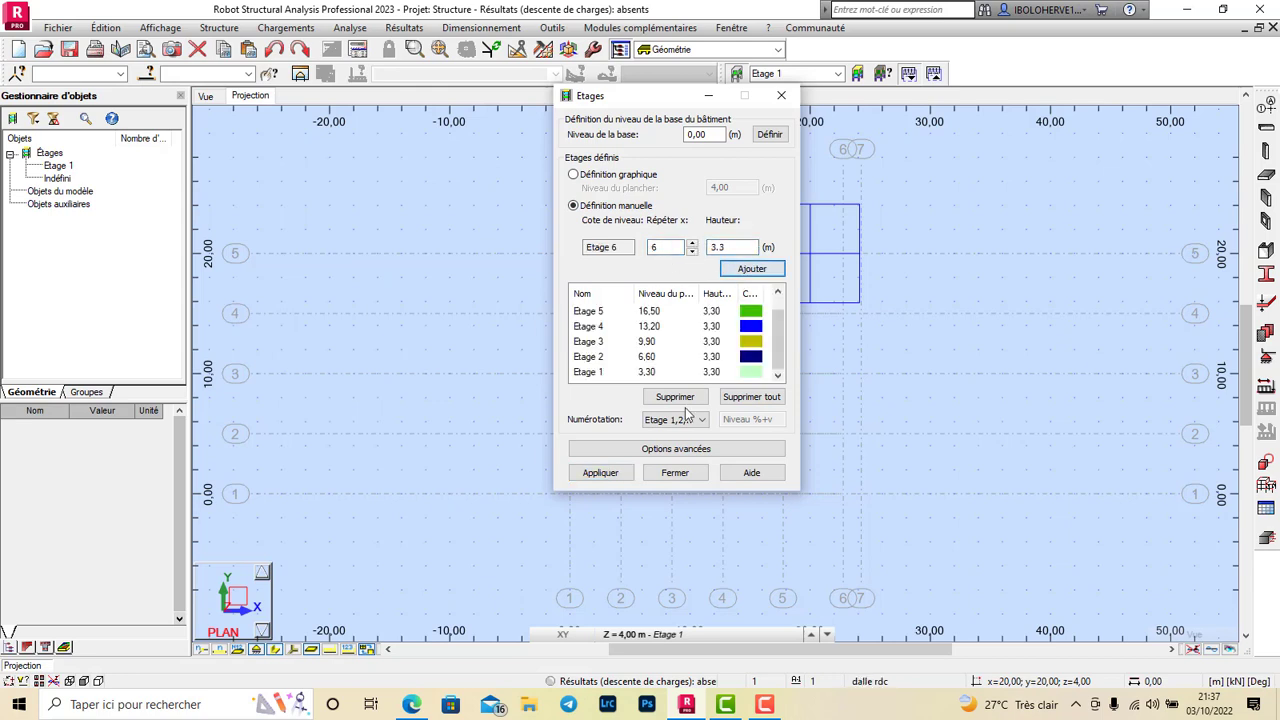
{"action": "left_click", "coordinate": [600, 472]}
{"action": "left_click", "coordinate": [688, 473]}
View the list of storey levels available for the plan view's work plane
{"action": "left_click", "coordinate": [632, 630]}
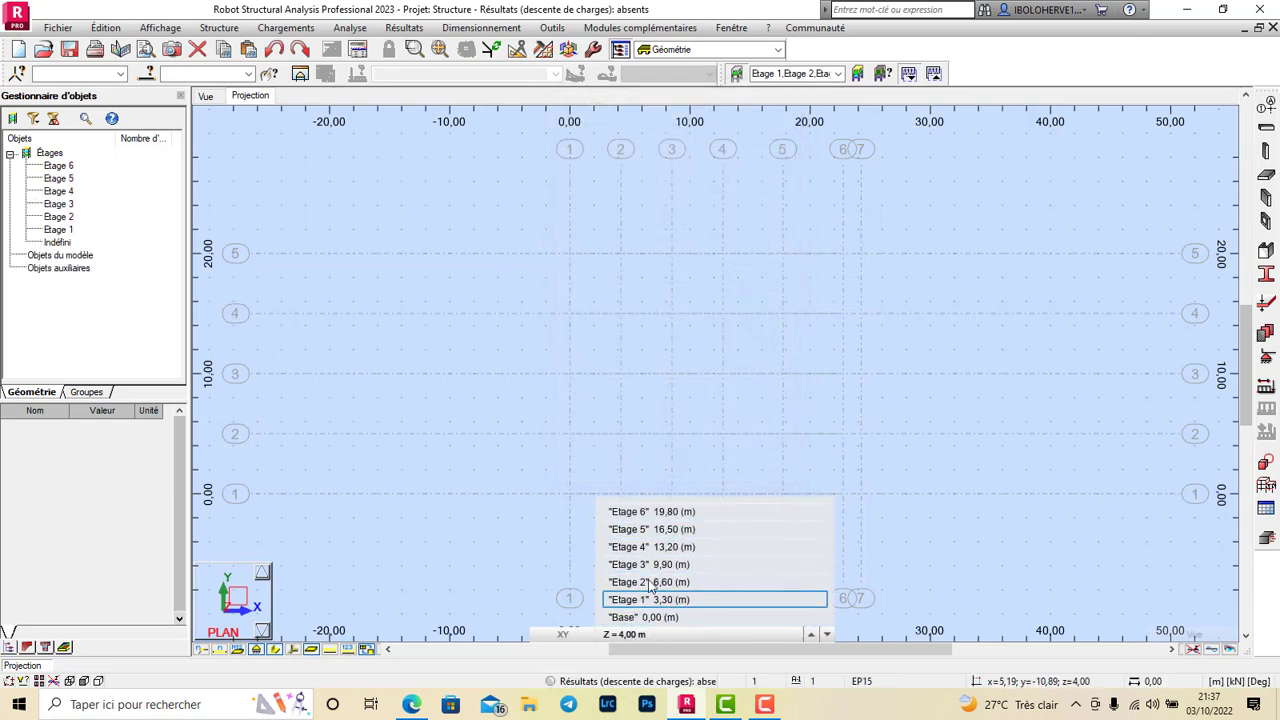
{"action": "left_click", "coordinate": [688, 511]}
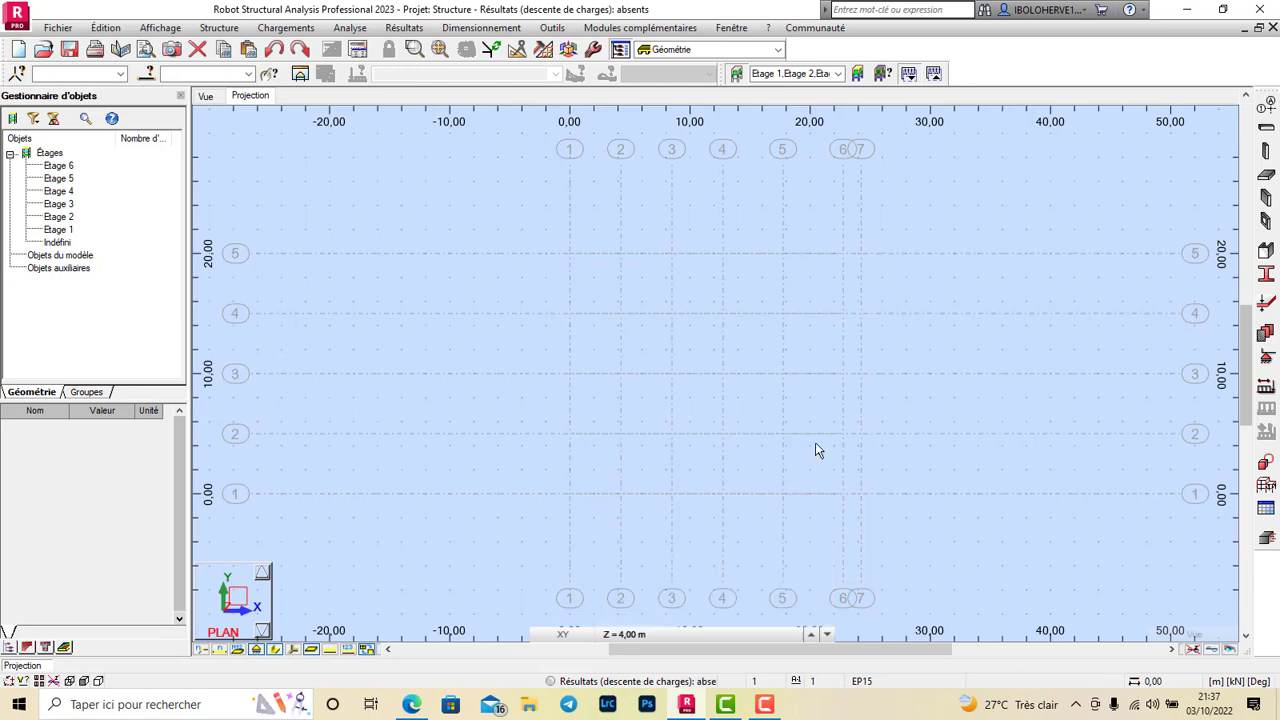
{"action": "scroll", "coordinate": [727, 383], "scroll_direction": "up", "scroll_amount": 1}
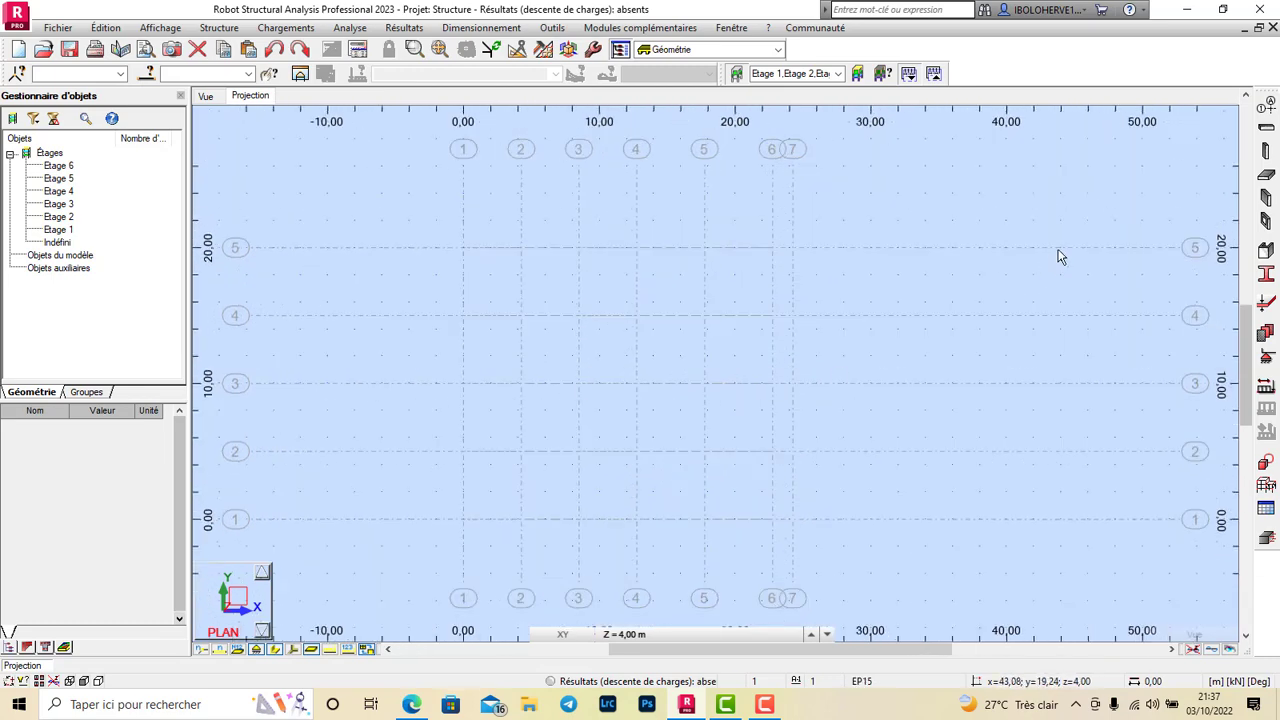
Look through the section profiles already defined in the project
{"action": "left_click", "coordinate": [1266, 273]}
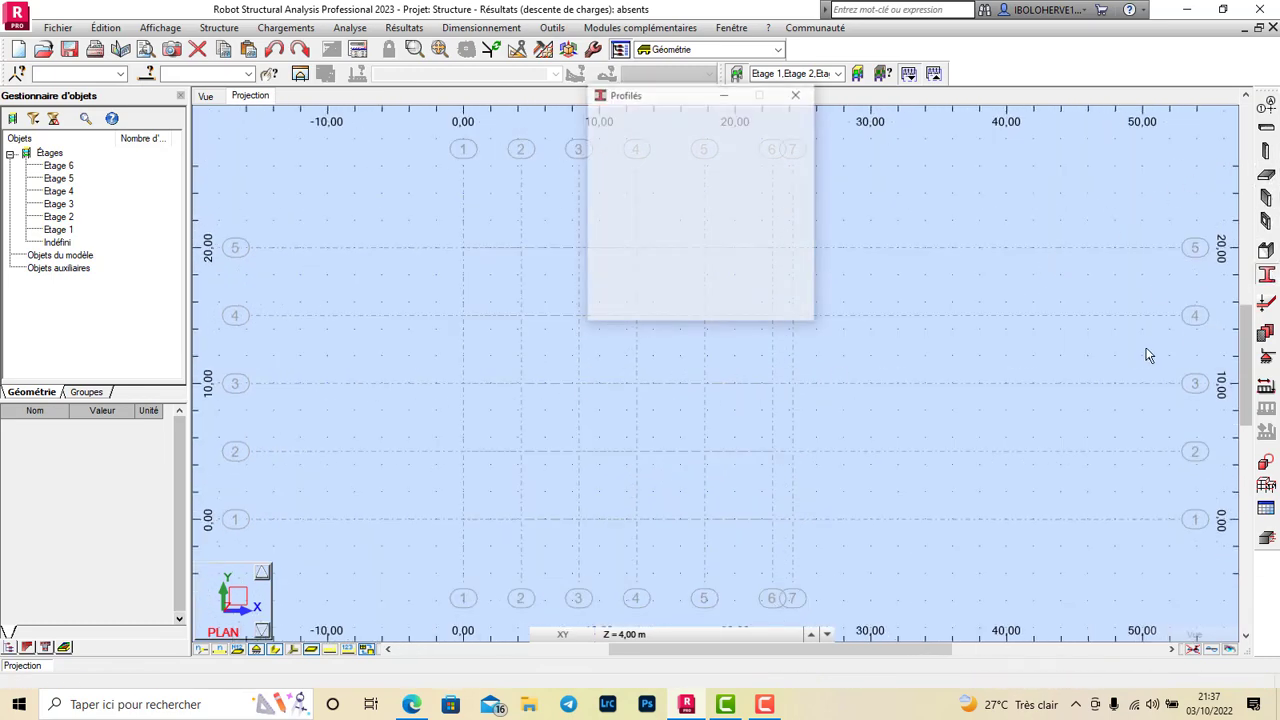
{"action": "left_click_drag", "start_coordinate": [632, 160], "coordinate": [661, 162]}
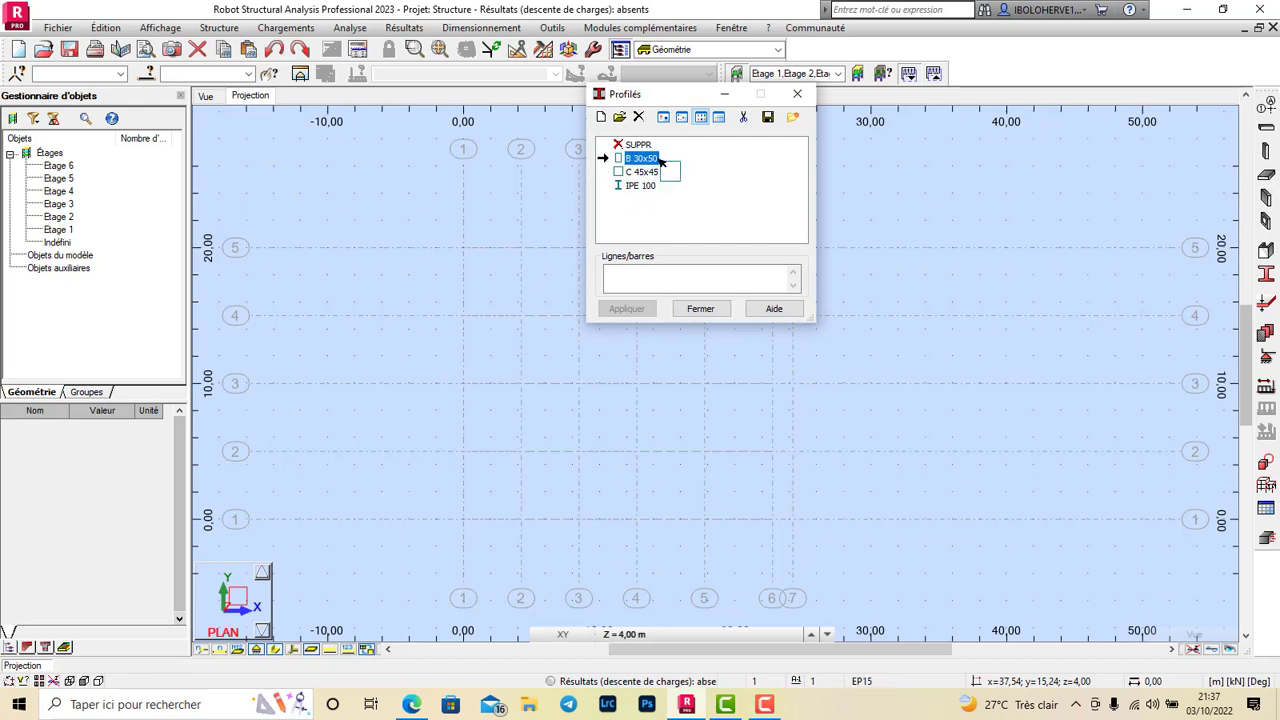
{"action": "left_click", "coordinate": [797, 93]}
For a new concrete column, define a rectangular section named CC with b = 30 cm and h = 60 cm
{"action": "left_click", "coordinate": [1265, 151]}
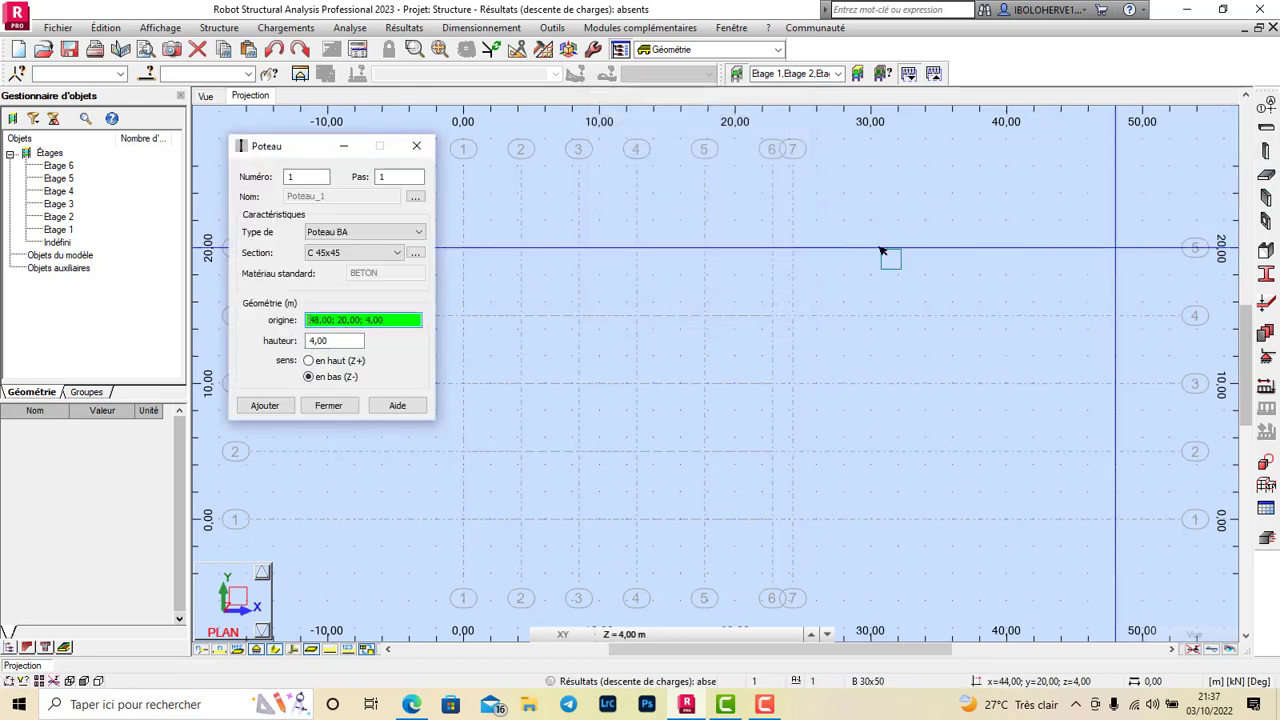
{"action": "left_click", "coordinate": [396, 253]}
{"action": "left_click", "coordinate": [396, 256]}
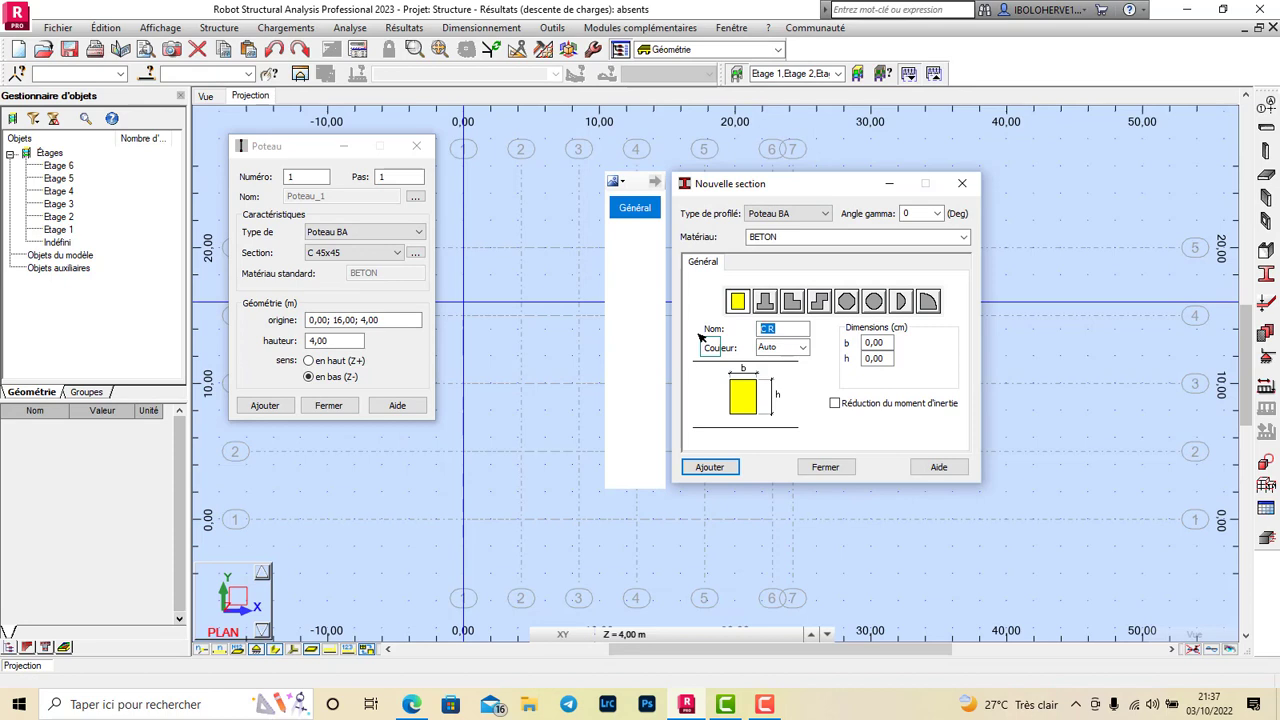
{"action": "type", "text": "CC"}
{"action": "double_click", "coordinate": [866, 343]}
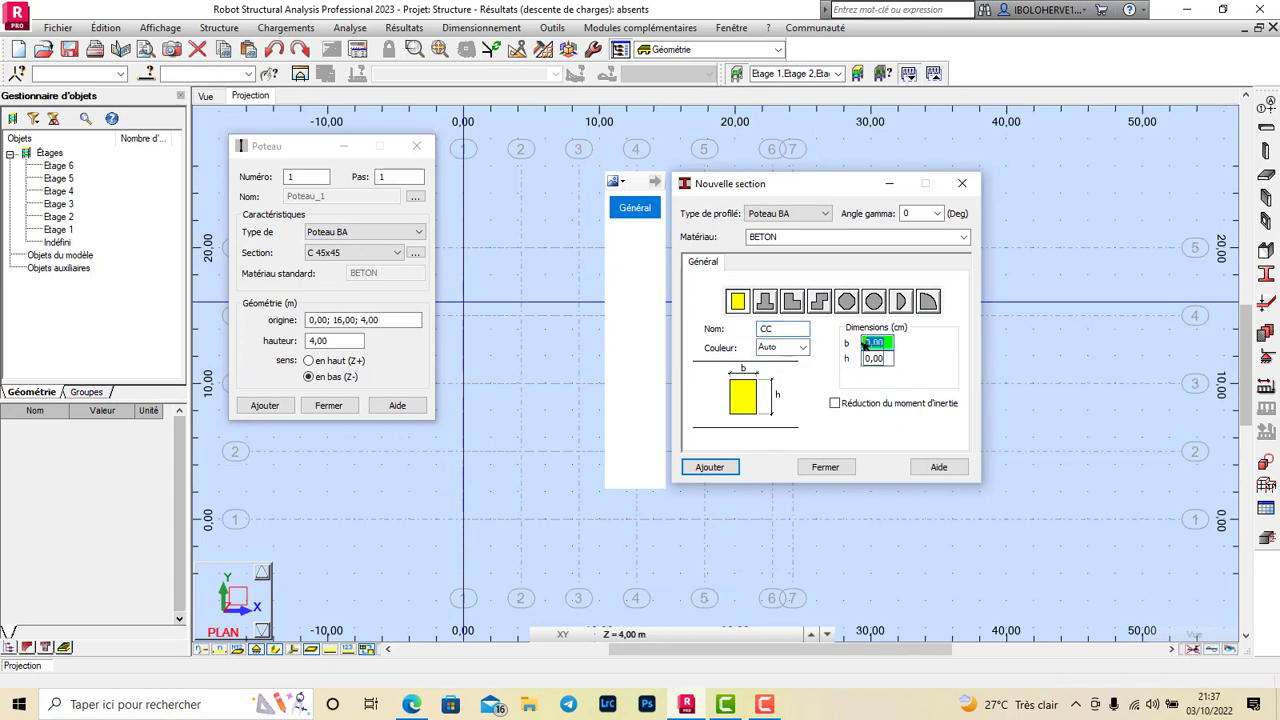
{"action": "type", "text": "30"}
{"action": "key", "text": "Tab"}
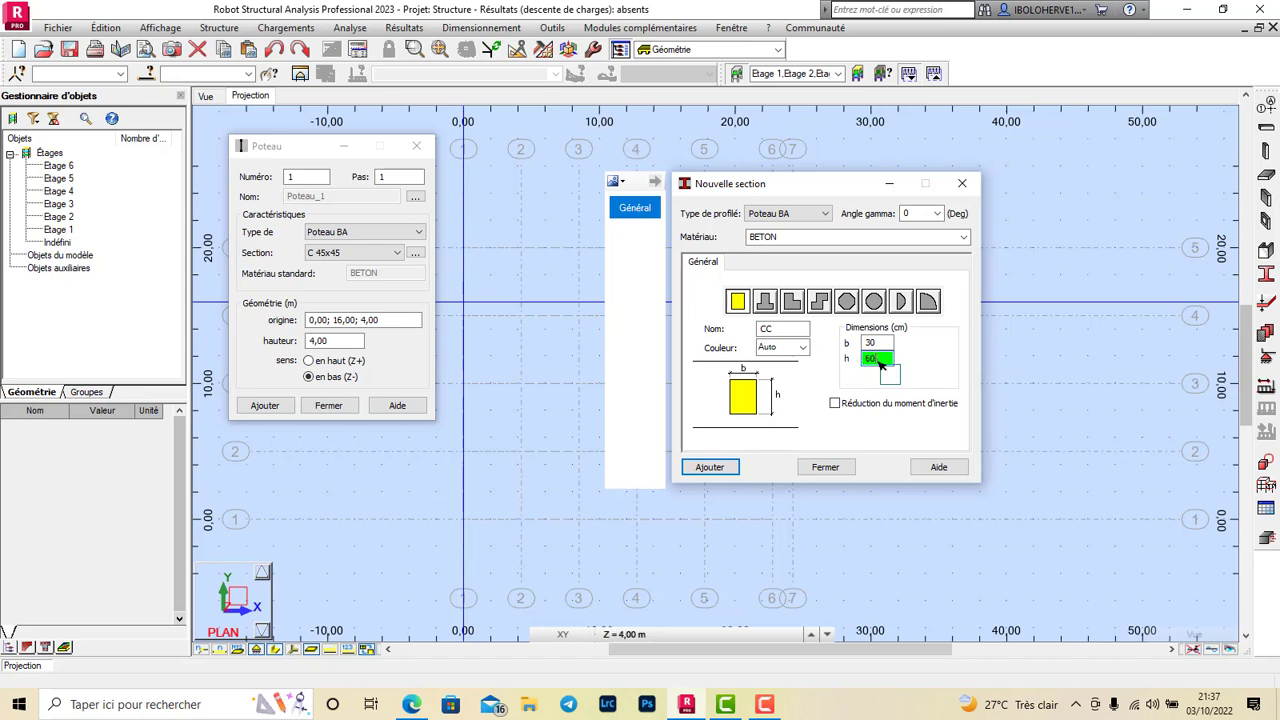
{"action": "double_click", "coordinate": [878, 359]}
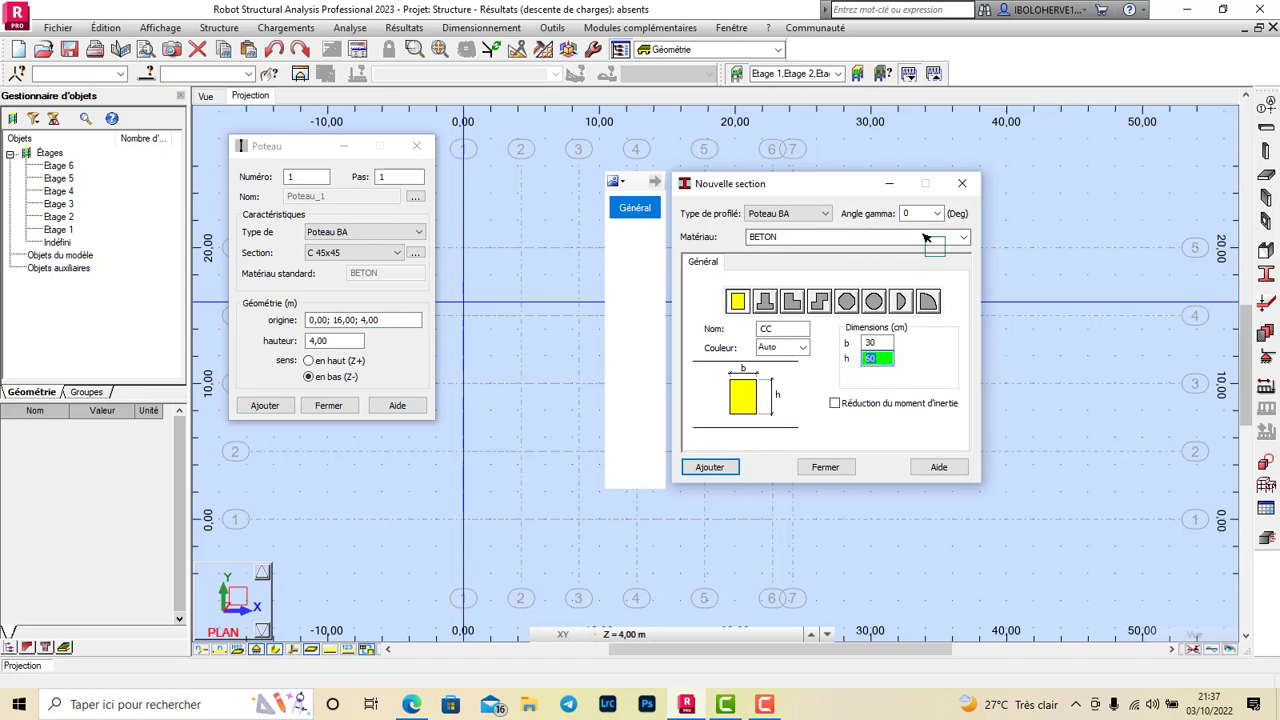
Assign the material BETON25 to section CC and add it as the column's section
{"action": "left_click", "coordinate": [963, 238]}
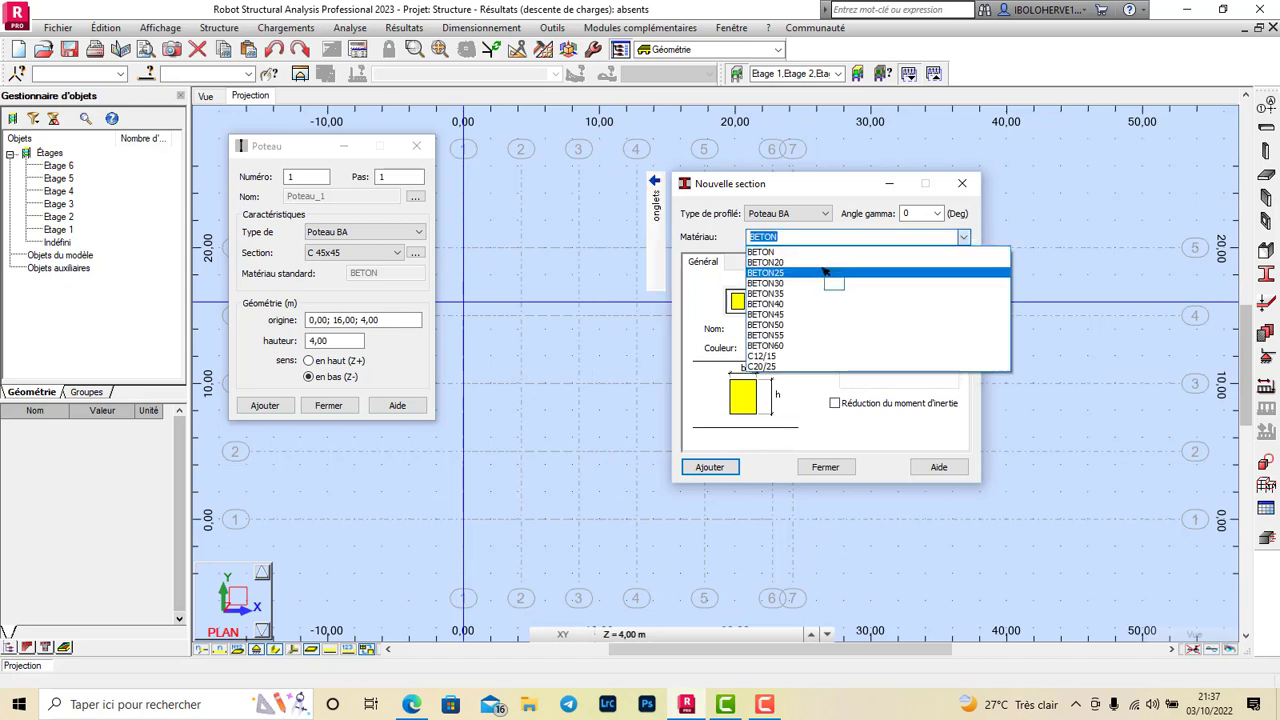
{"action": "left_click", "coordinate": [832, 272]}
{"action": "left_click", "coordinate": [709, 467]}
{"action": "left_click", "coordinate": [812, 468]}
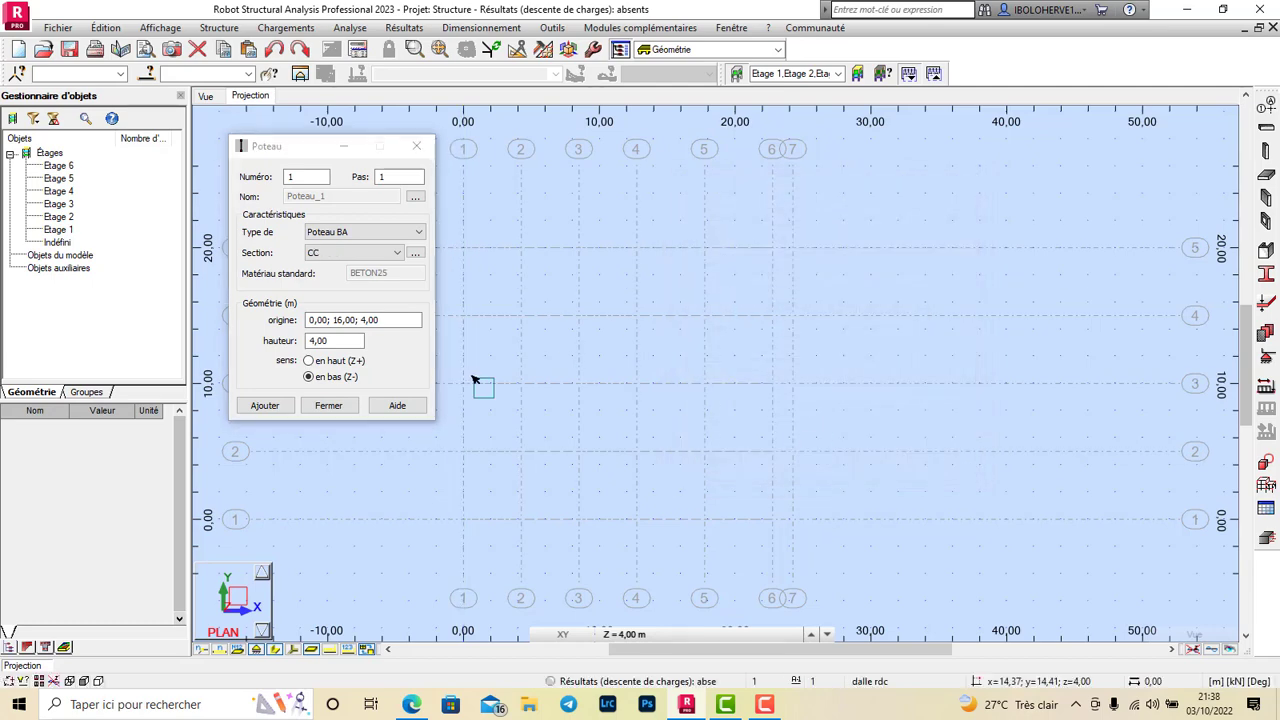
Try to place columns where X axis 1 crosses Y axes 5, 4 and 3 in plan
{"action": "scroll", "coordinate": [862, 391], "scroll_direction": "down", "scroll_amount": 3}
{"action": "left_click", "coordinate": [330, 341]}
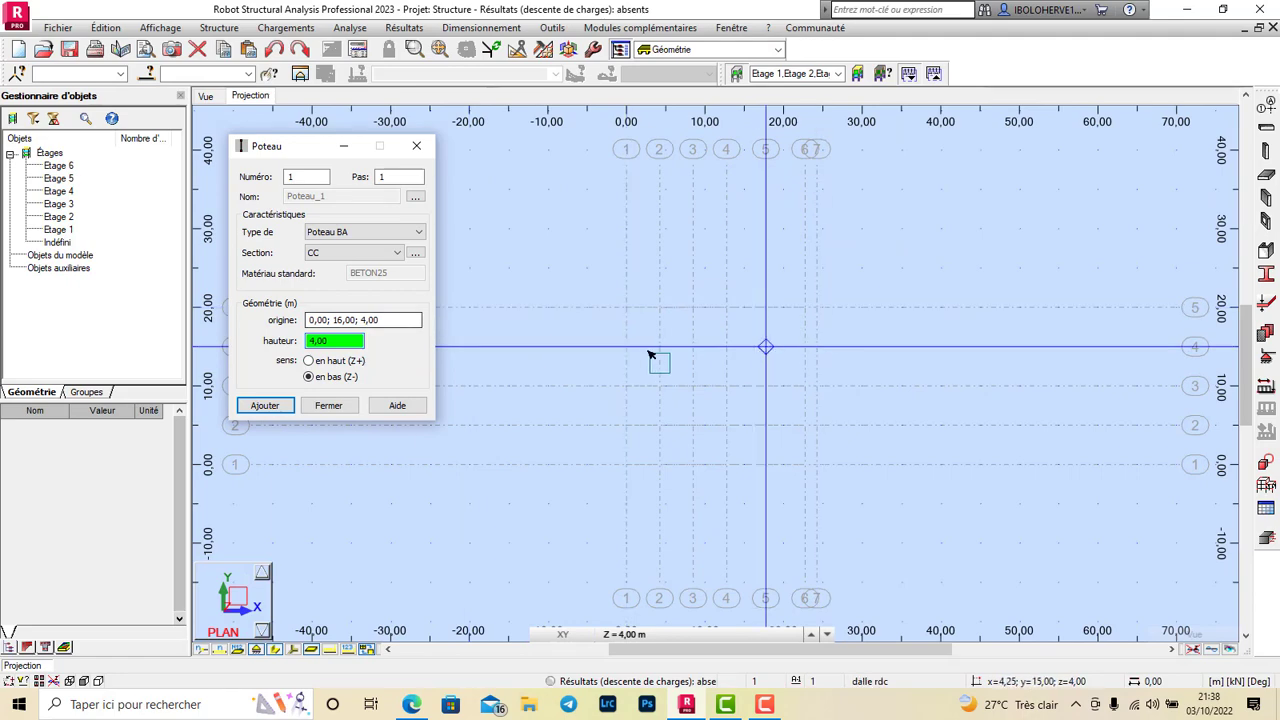
{"action": "left_click", "coordinate": [627, 309]}
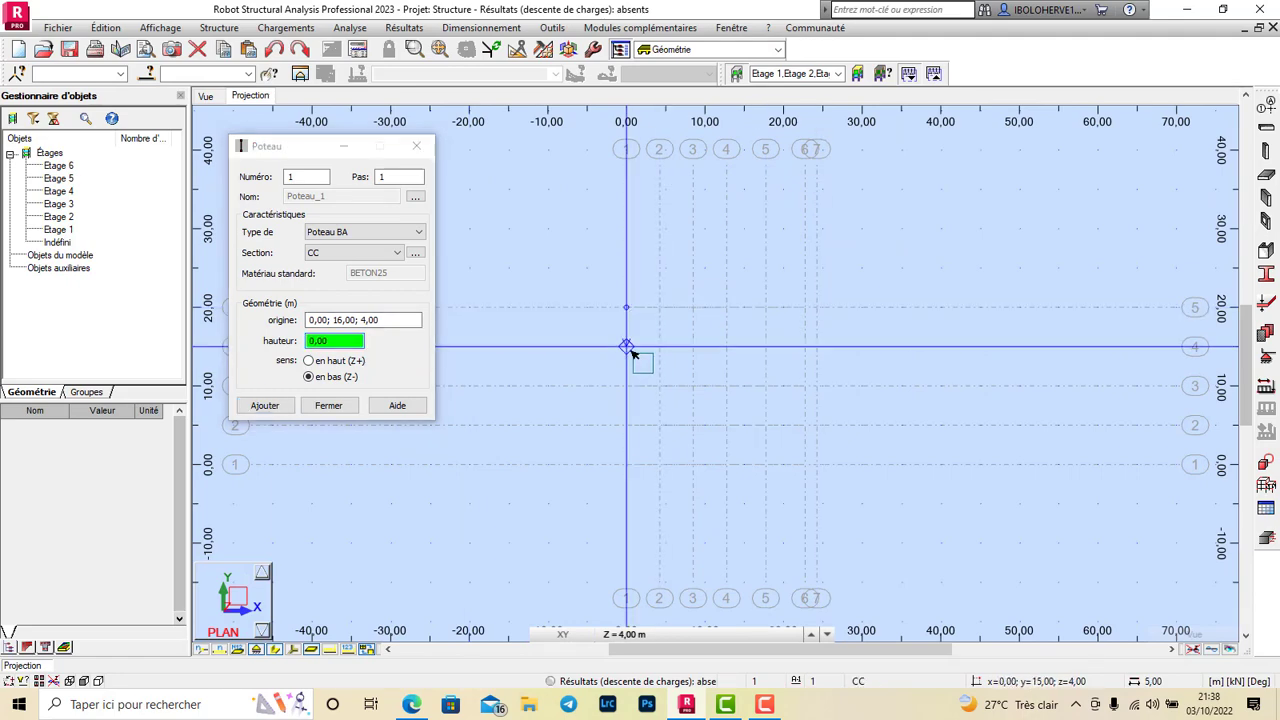
{"action": "left_click", "coordinate": [627, 347]}
{"action": "left_click", "coordinate": [628, 386]}
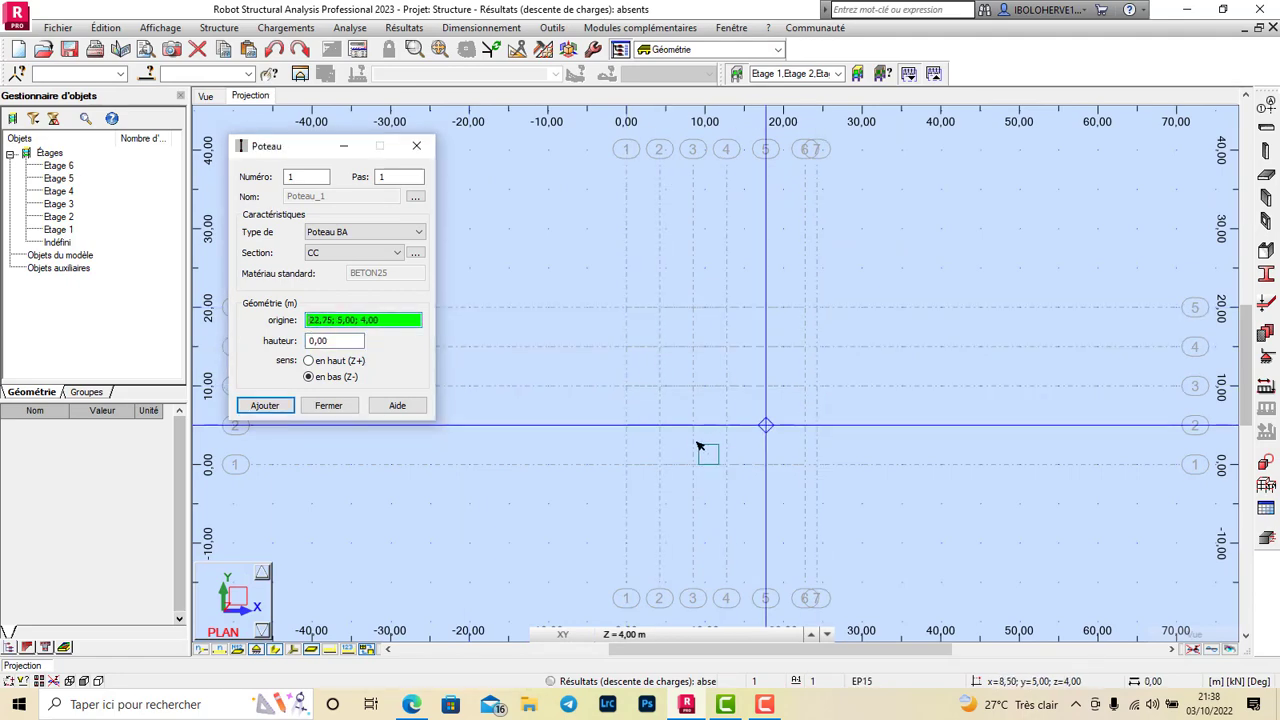
Try to set the work plane to Etage 1 and check the grid in the 3D view before returning to plan
{"action": "scroll", "coordinate": [687, 455], "scroll_direction": "down", "scroll_amount": 3}
{"action": "scroll", "coordinate": [622, 470], "scroll_direction": "up", "scroll_amount": 1}
{"action": "left_click", "coordinate": [630, 634]}
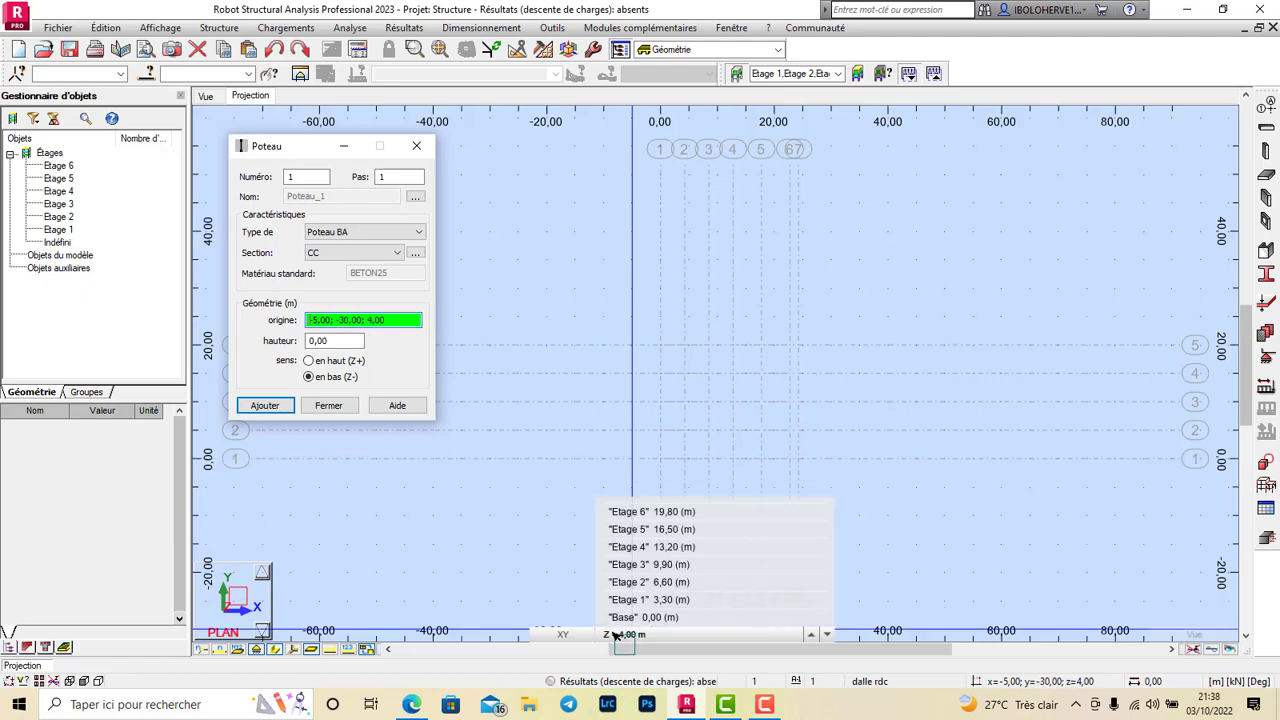
{"action": "left_click", "coordinate": [632, 599]}
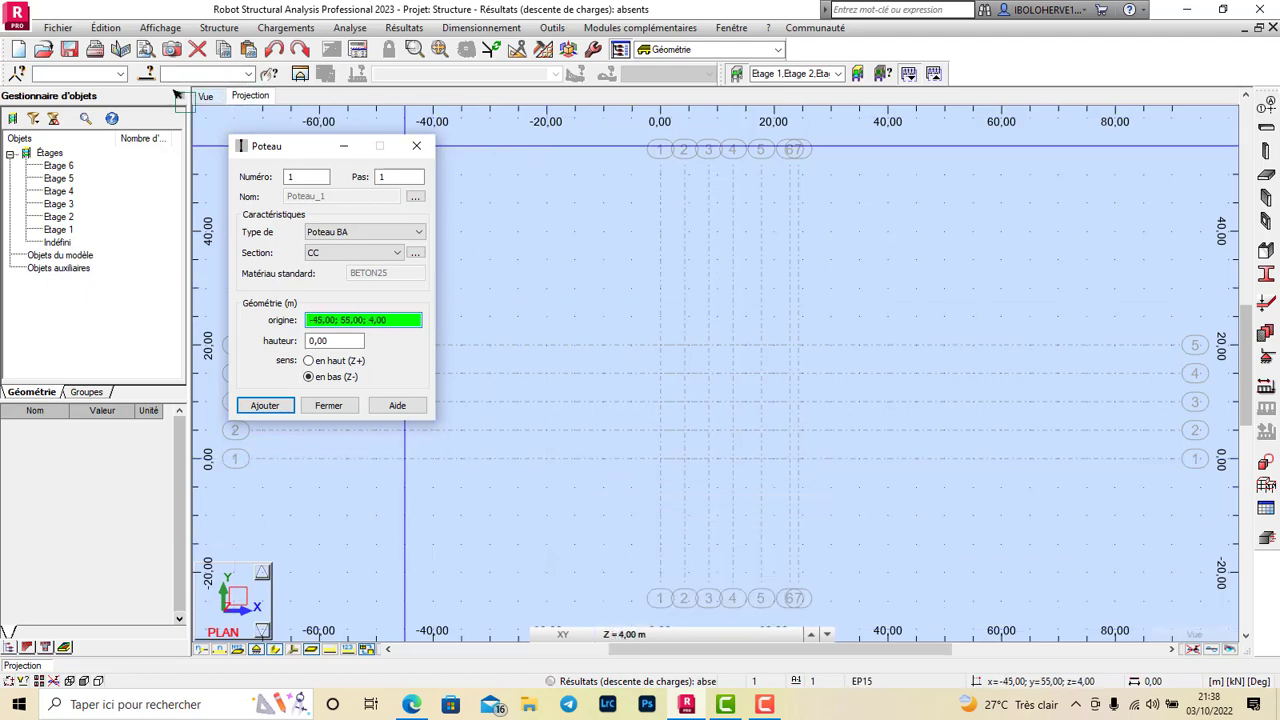
{"action": "left_click", "coordinate": [207, 96]}
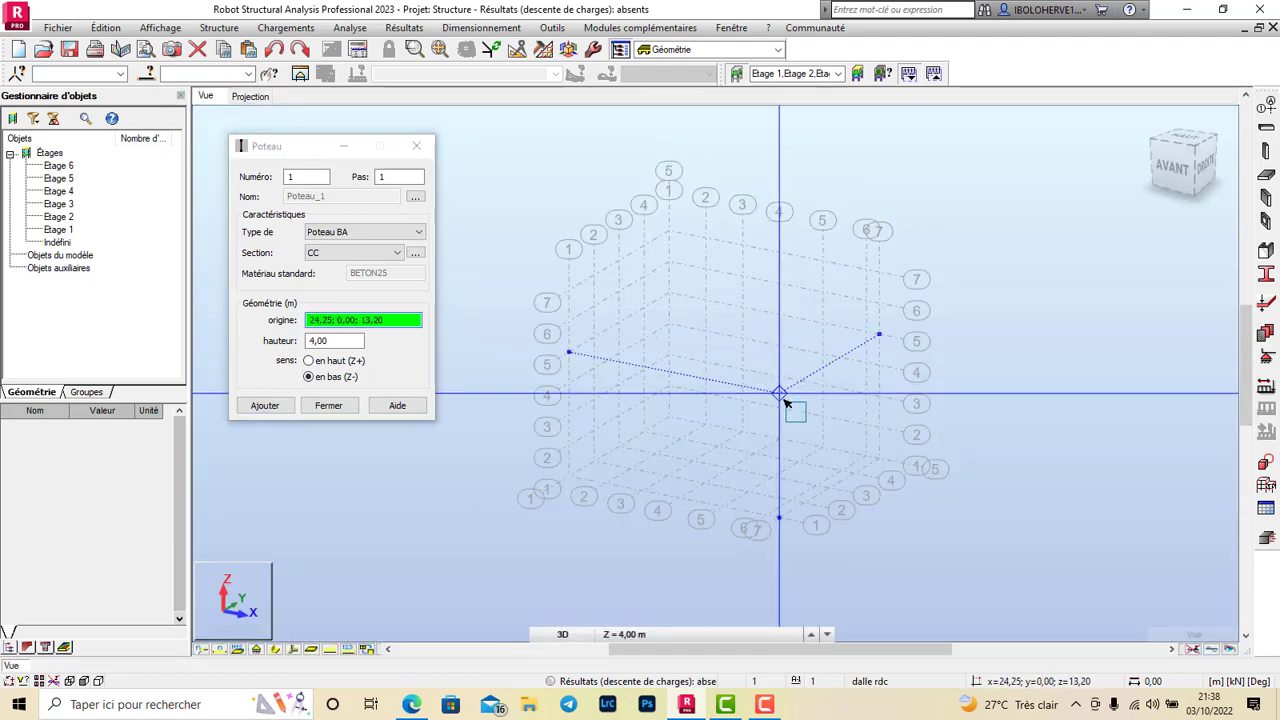
{"action": "left_click", "coordinate": [250, 96]}
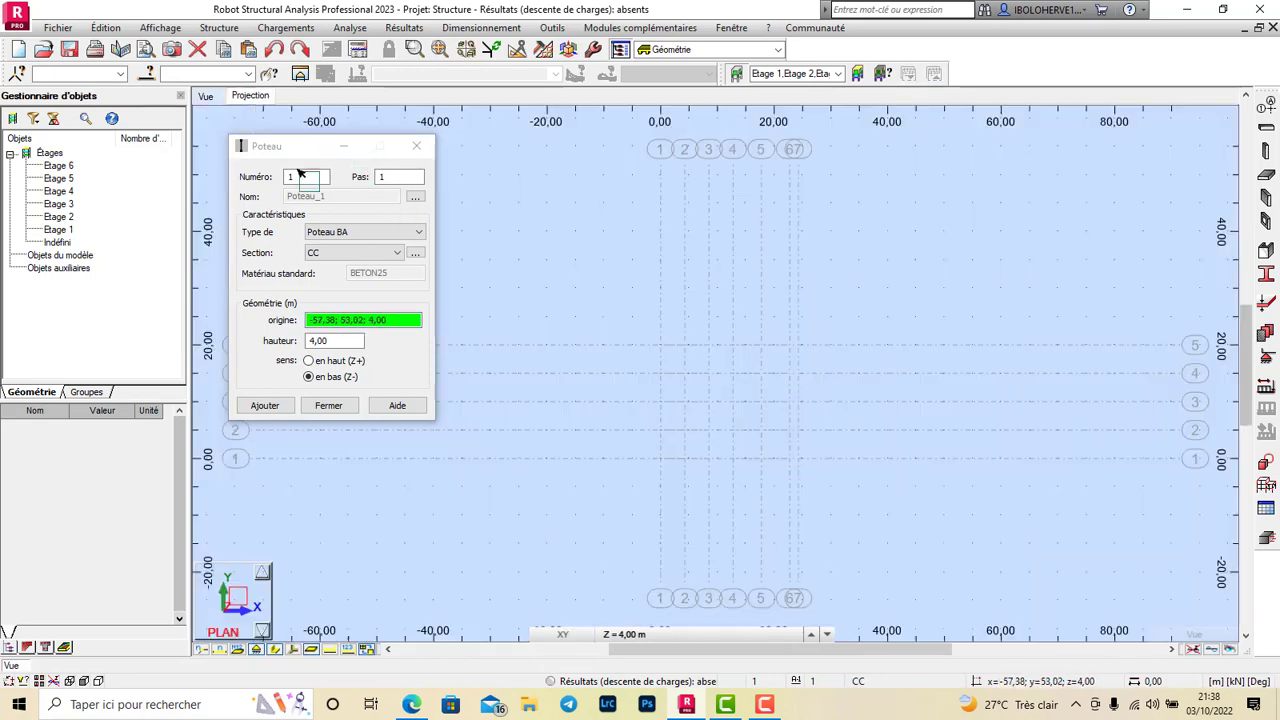
{"action": "left_click", "coordinate": [418, 254]}
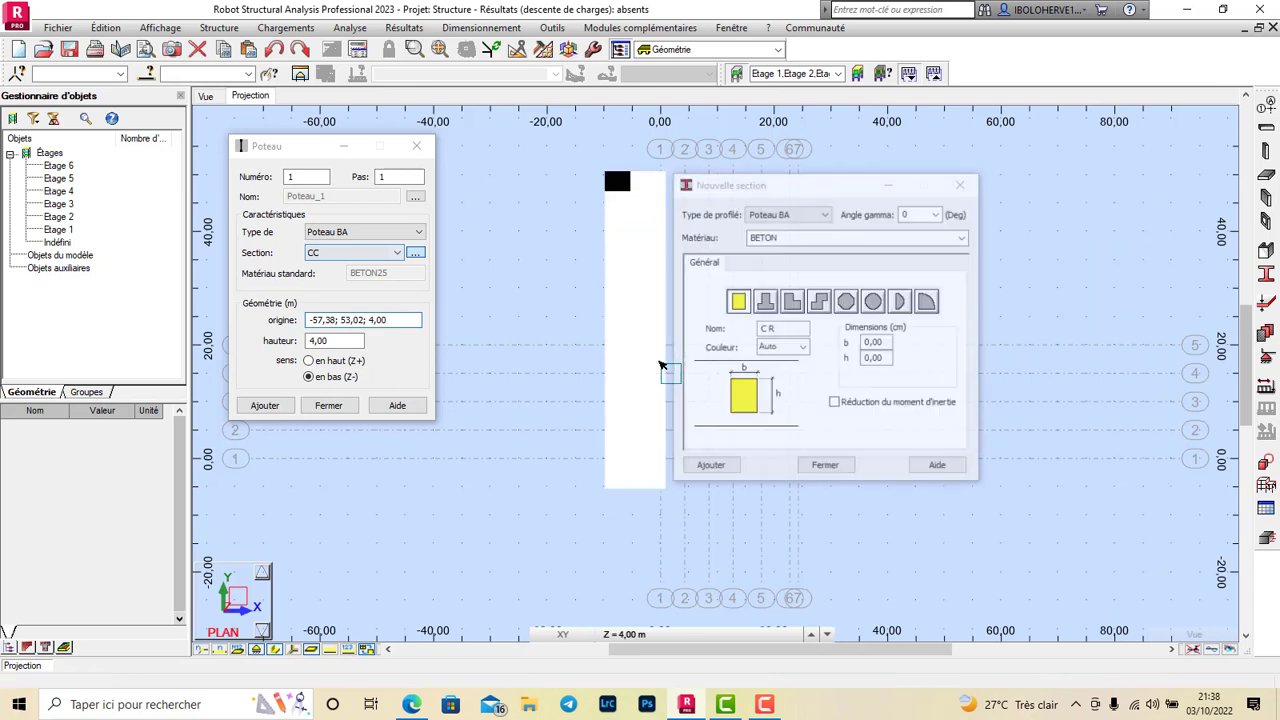
{"action": "left_click", "coordinate": [876, 343]}
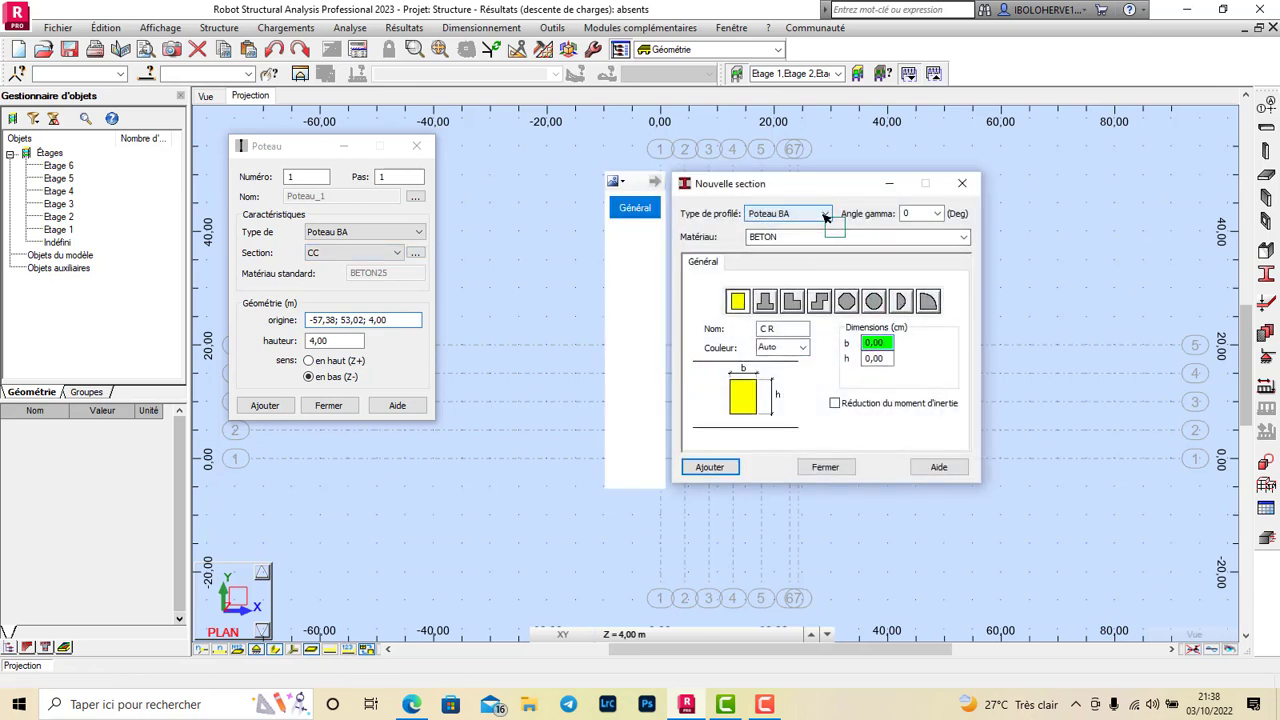
{"action": "left_click", "coordinate": [960, 184]}
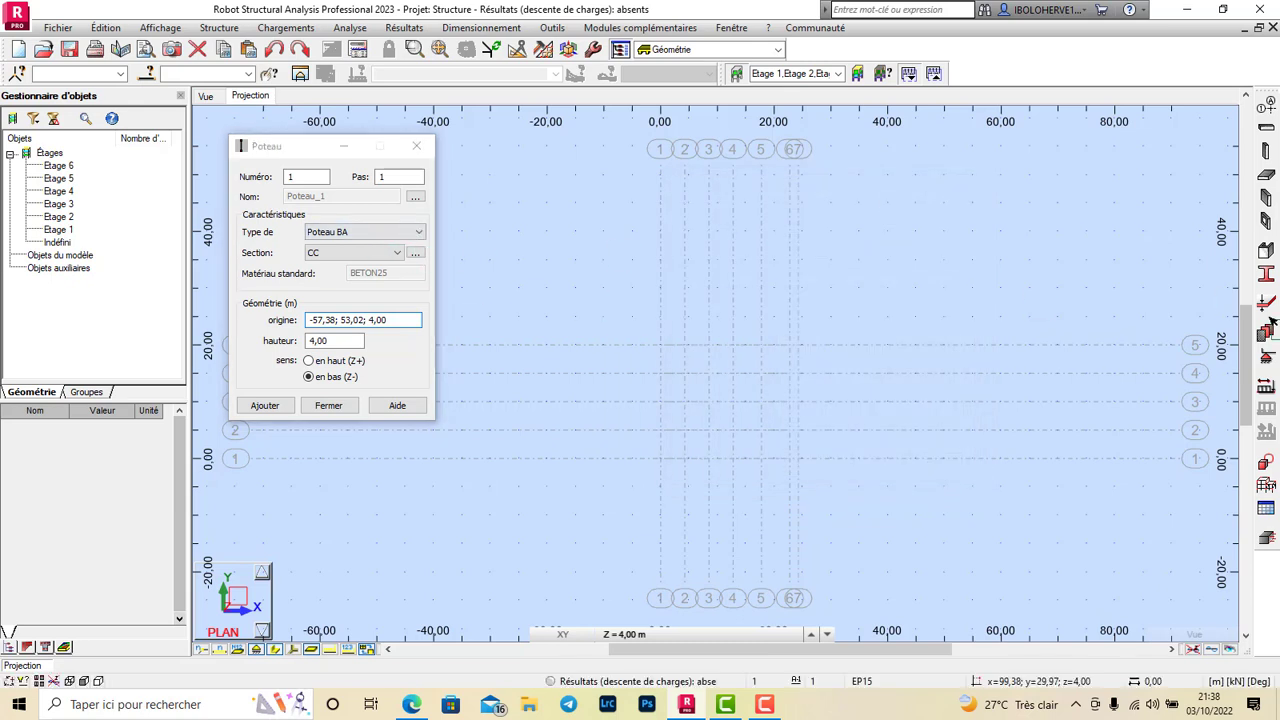
Check the material and dimensions of section CC in the profile definitions
{"action": "left_click", "coordinate": [1267, 279]}
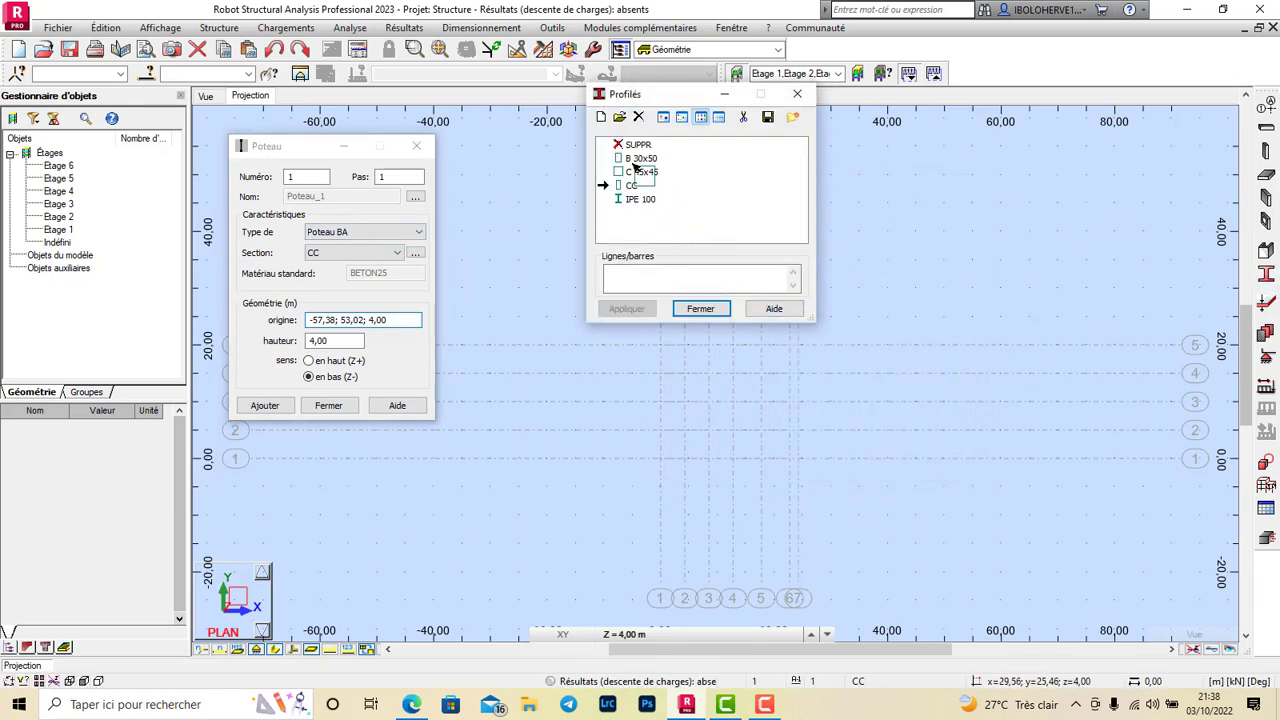
{"action": "double_click", "coordinate": [631, 185]}
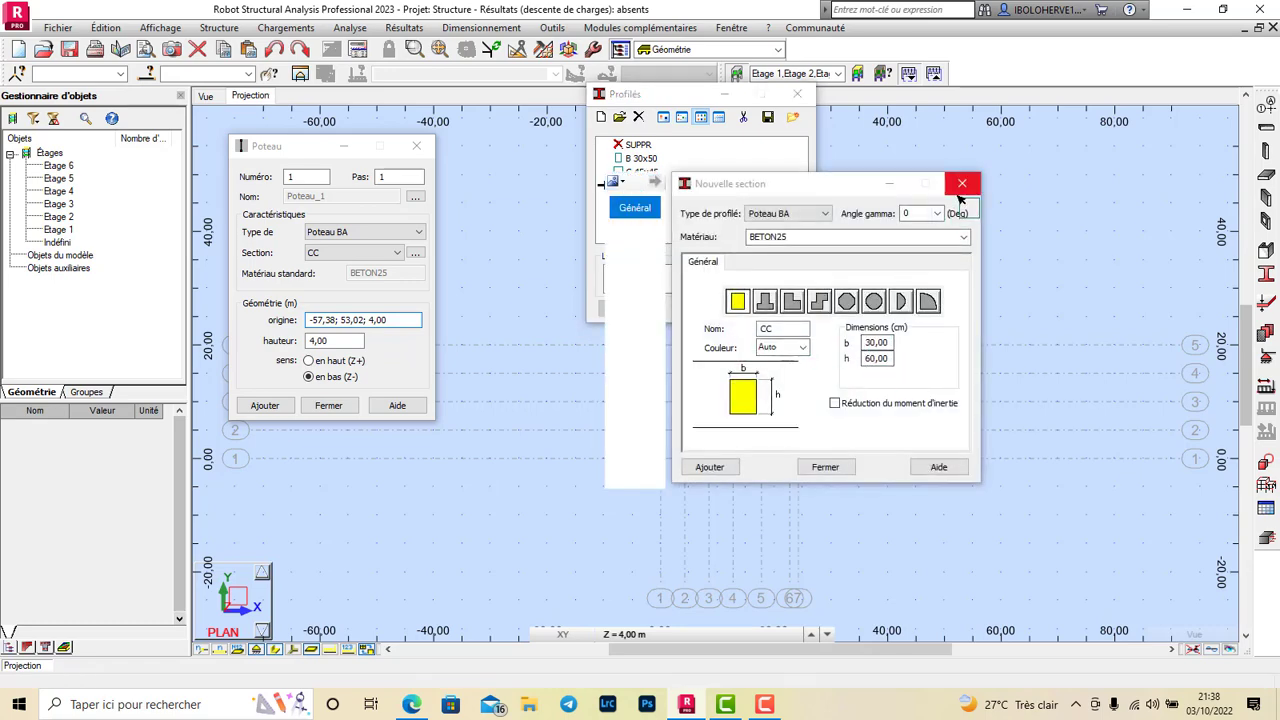
{"action": "left_click", "coordinate": [958, 192]}
{"action": "left_click", "coordinate": [797, 94]}
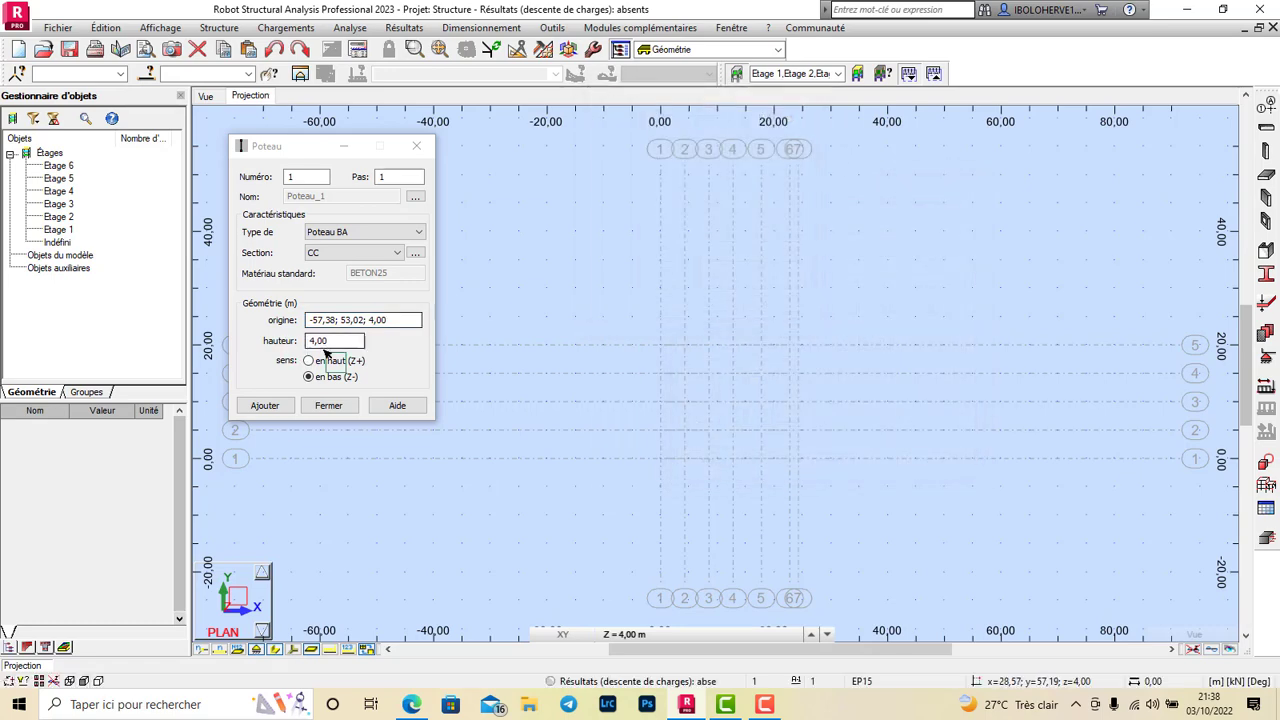
Leave the column definition and set the plan view's work plane to Etage 1 at 3.30 m
{"action": "left_click", "coordinate": [398, 321]}
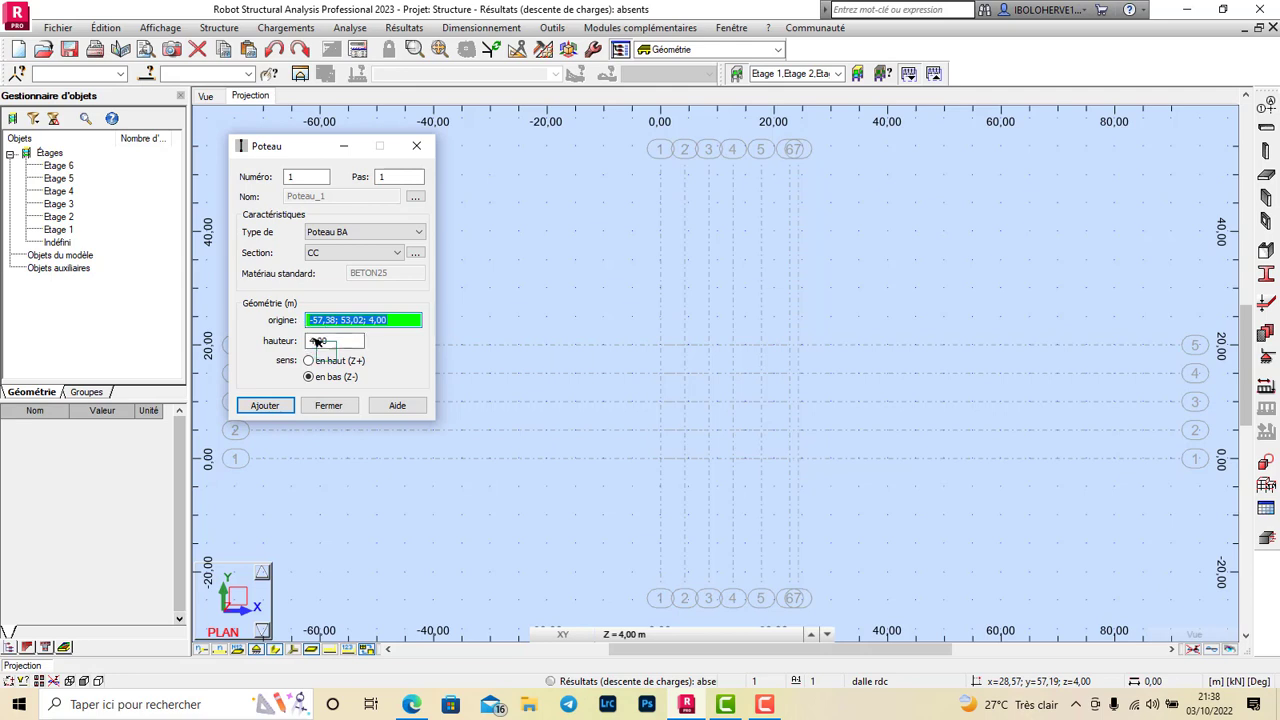
{"action": "left_click", "coordinate": [350, 343]}
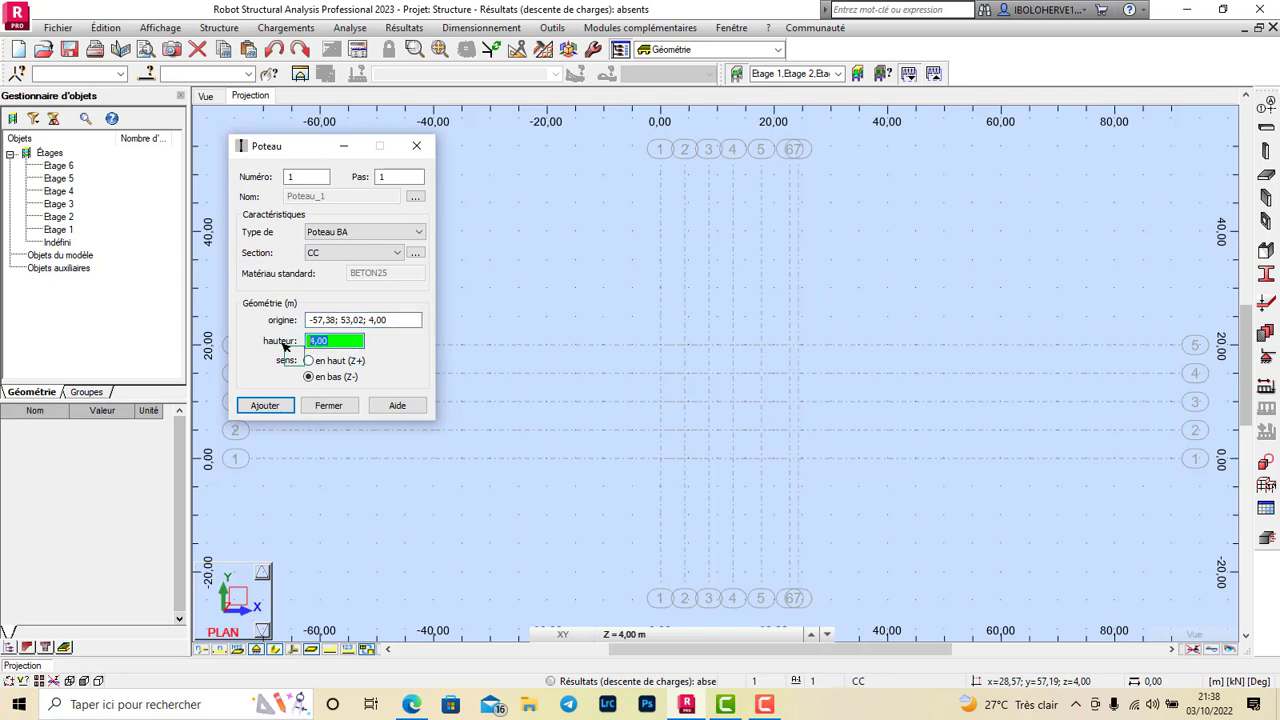
{"action": "left_click", "coordinate": [417, 146]}
{"action": "left_click", "coordinate": [665, 634]}
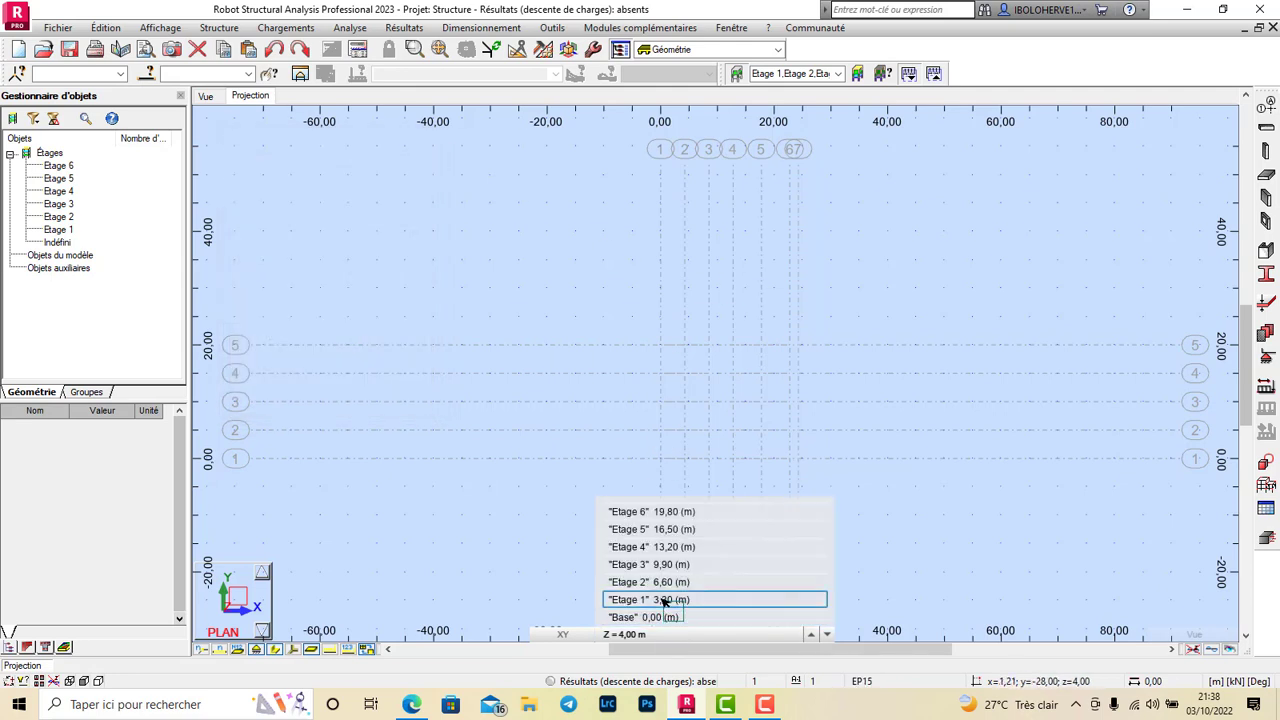
{"action": "left_click", "coordinate": [662, 599]}
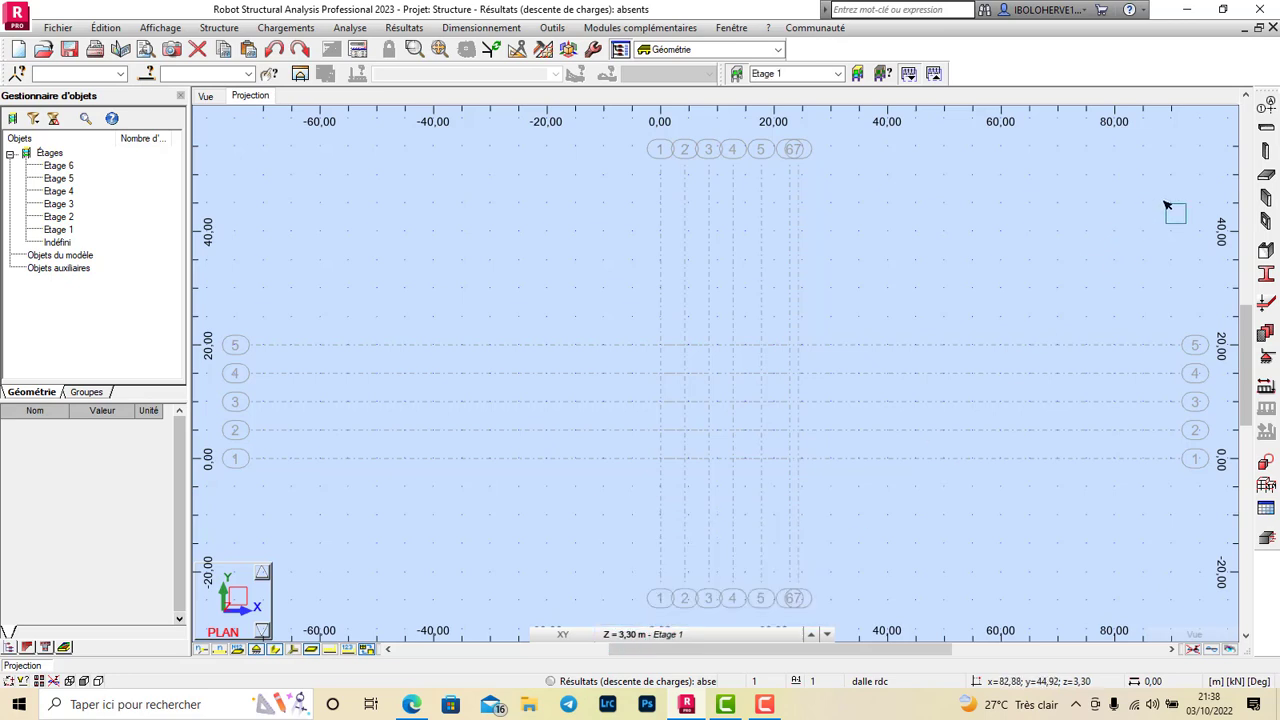
Place CC concrete columns 3.30 m high on Etage 1 where X axis 1 crosses Y axes 1 to 5
{"action": "left_click", "coordinate": [1267, 150]}
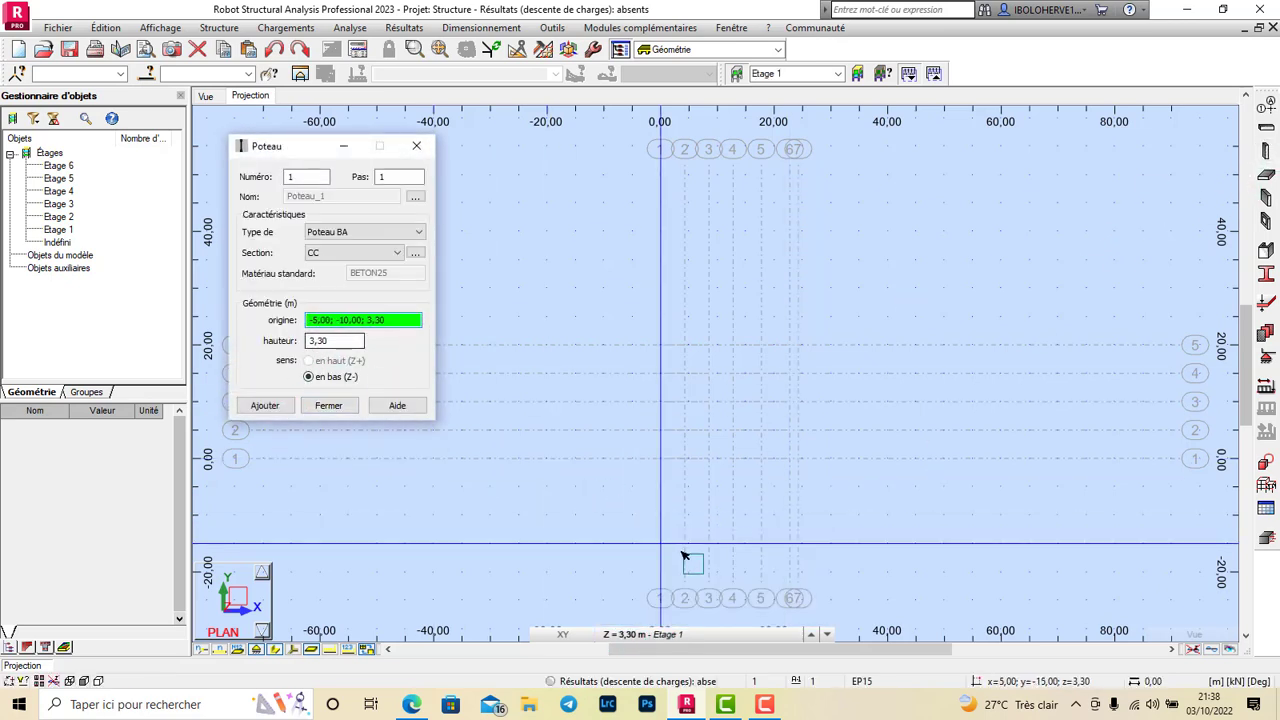
{"action": "scroll", "coordinate": [697, 454], "scroll_direction": "up", "scroll_amount": 1}
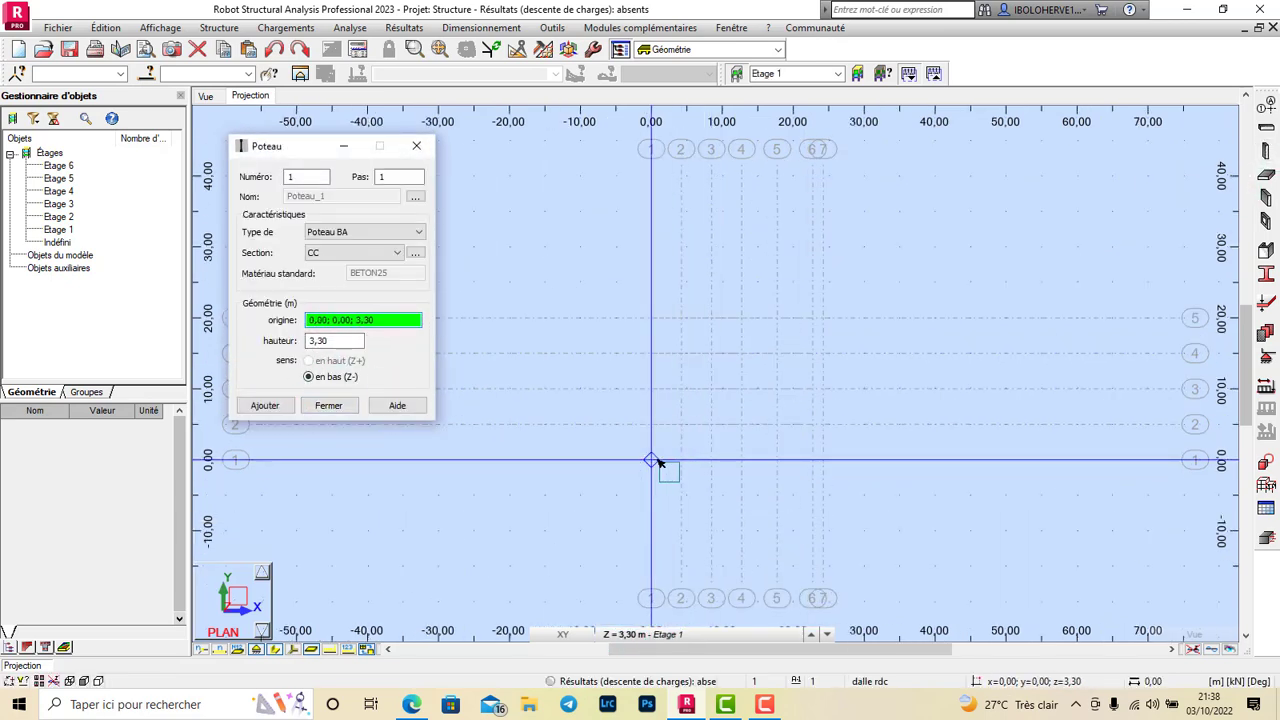
{"action": "left_click", "coordinate": [658, 462]}
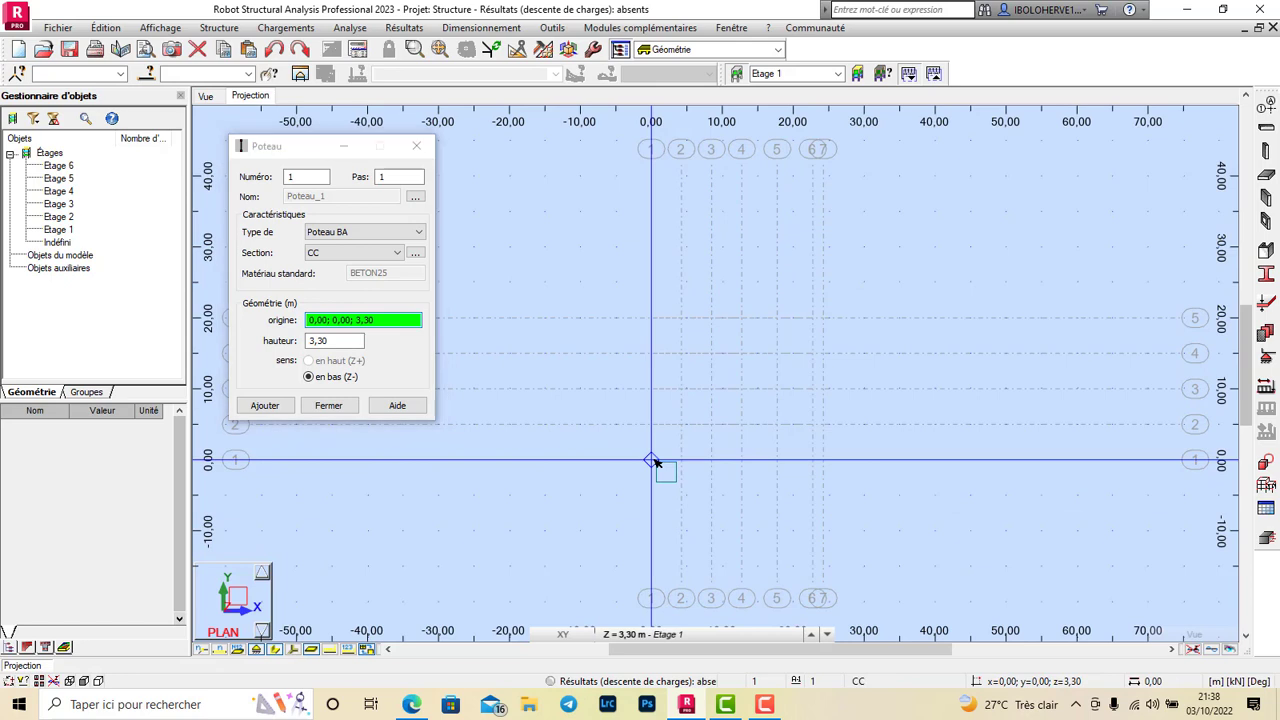
{"action": "left_click", "coordinate": [651, 319]}
{"action": "left_click", "coordinate": [651, 354]}
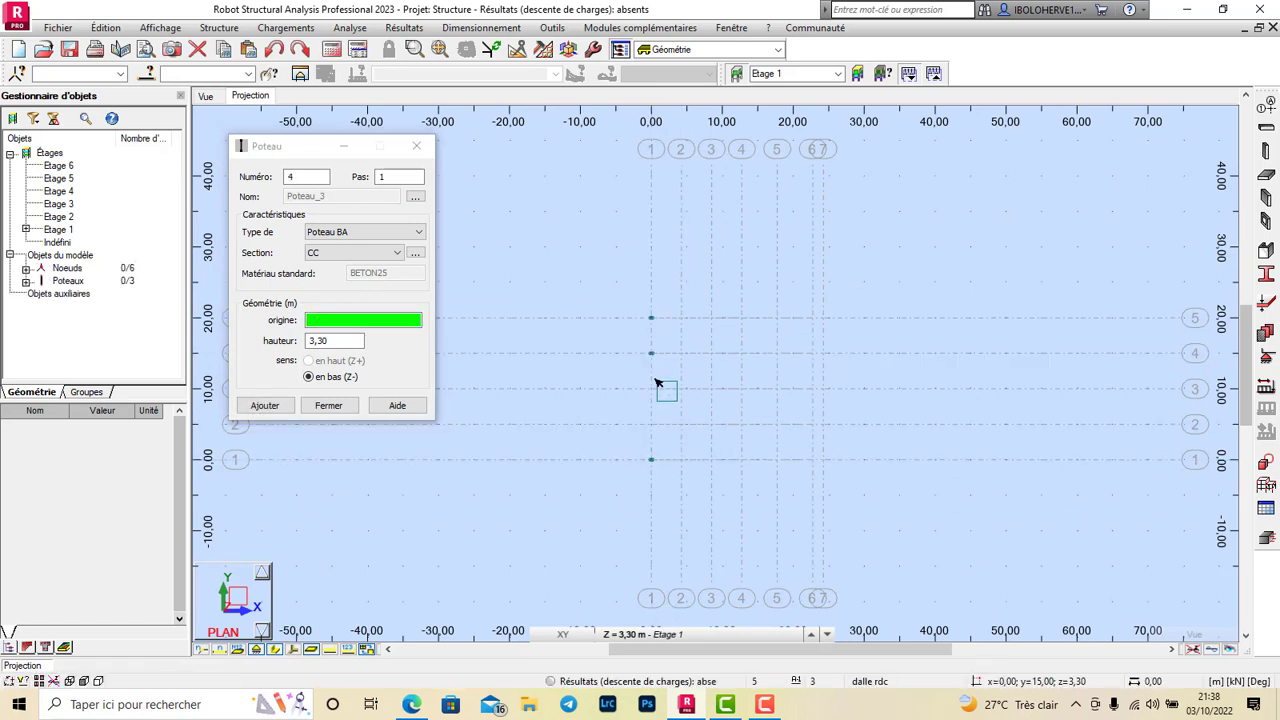
{"action": "left_click", "coordinate": [651, 389]}
{"action": "left_click", "coordinate": [651, 425]}
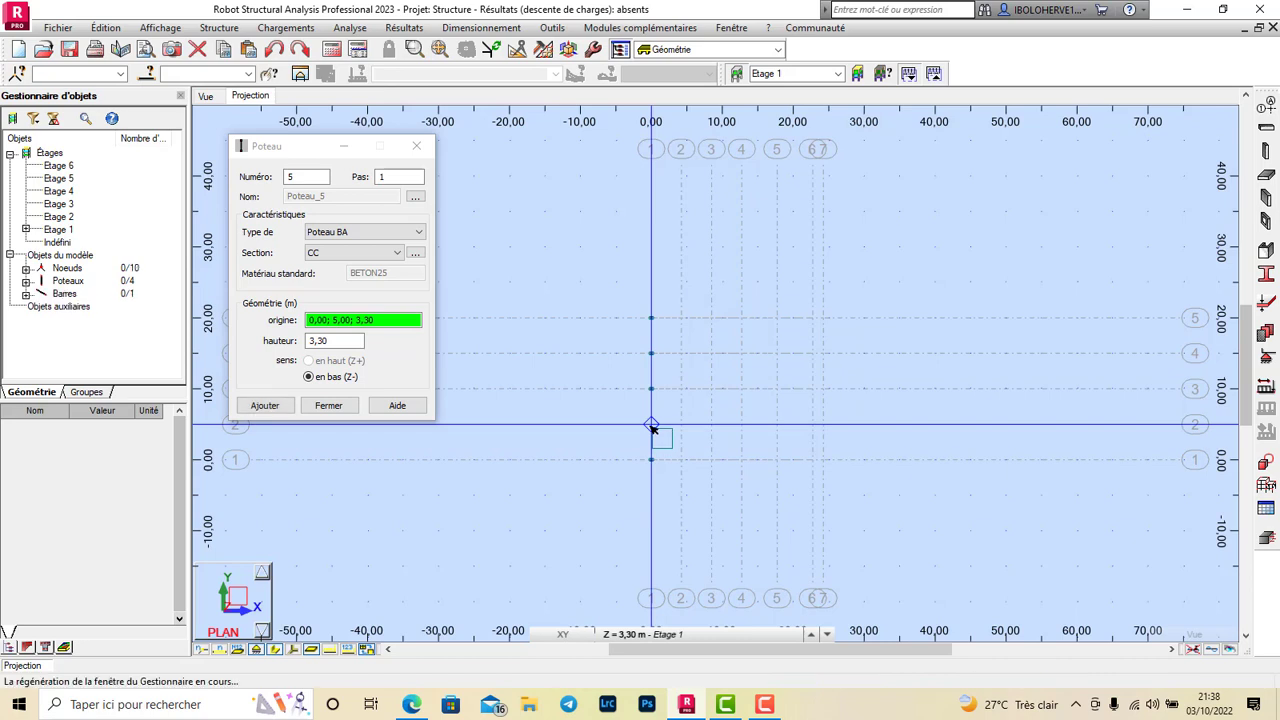
Place CC columns on Etage 1 where X axis 3 crosses Y axes 1 to 5
{"action": "left_click", "coordinate": [711, 461]}
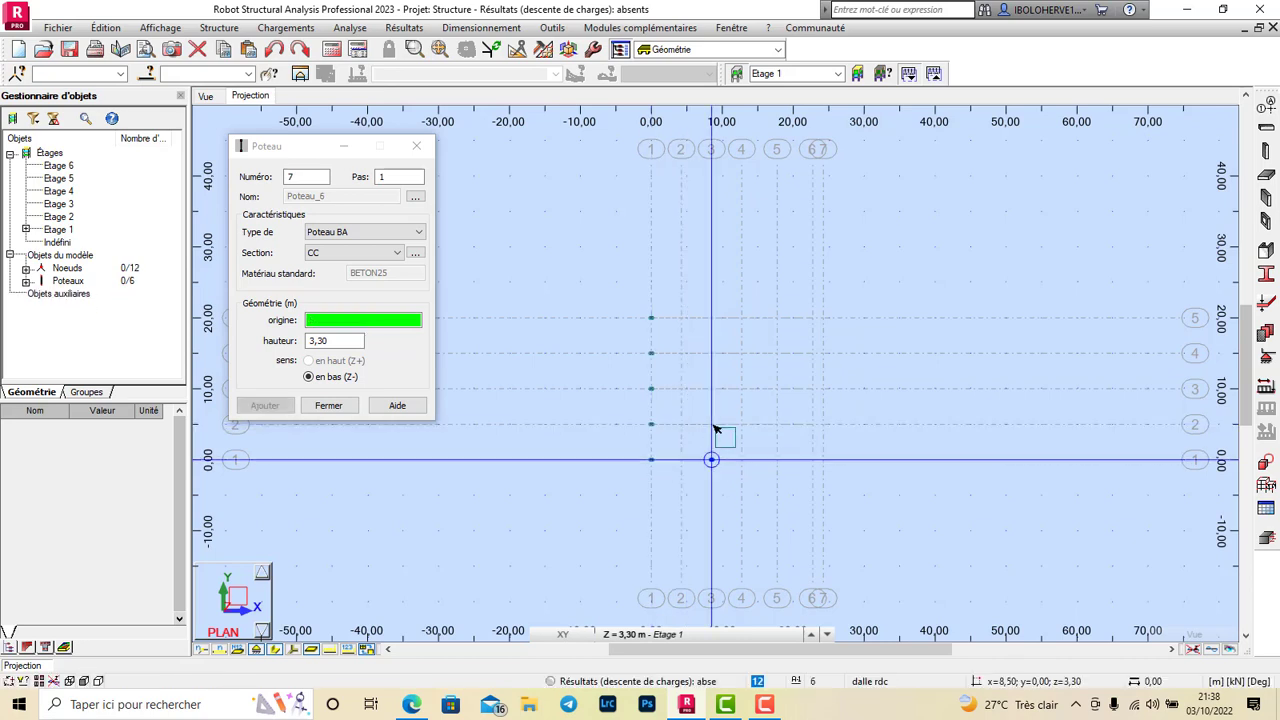
{"action": "left_click", "coordinate": [711, 424]}
{"action": "left_click", "coordinate": [711, 389]}
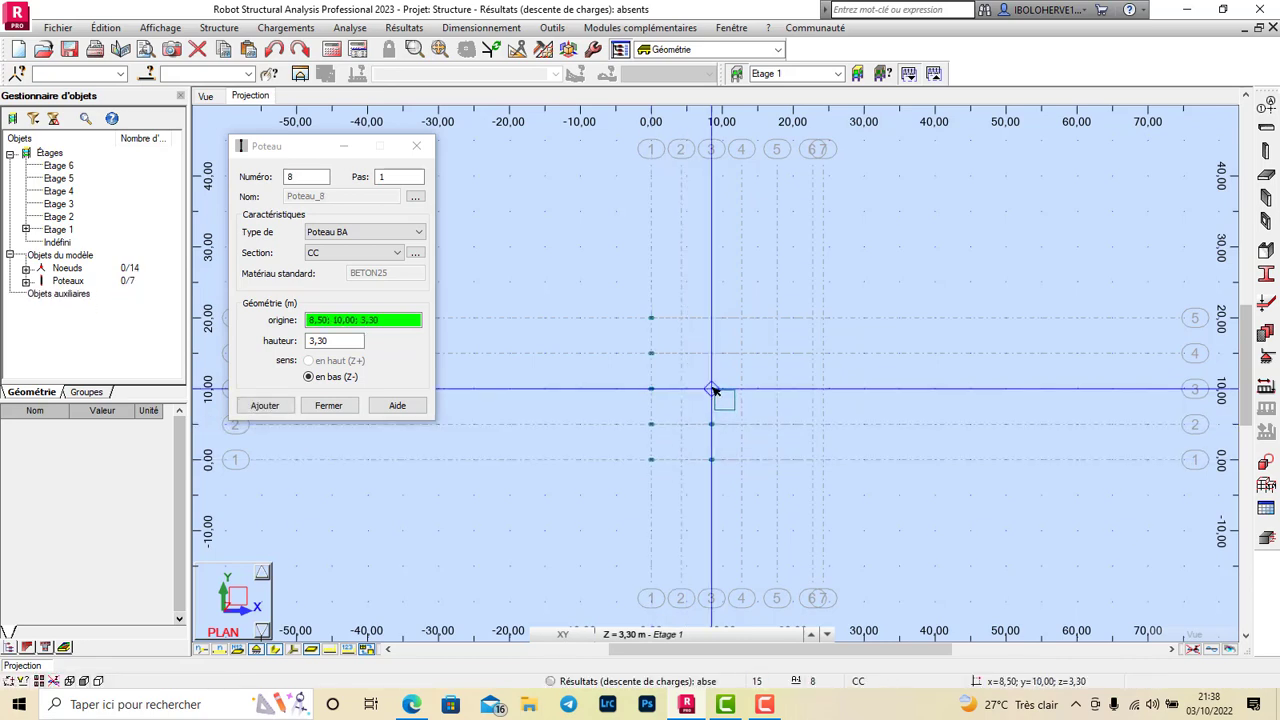
{"action": "left_click", "coordinate": [711, 354]}
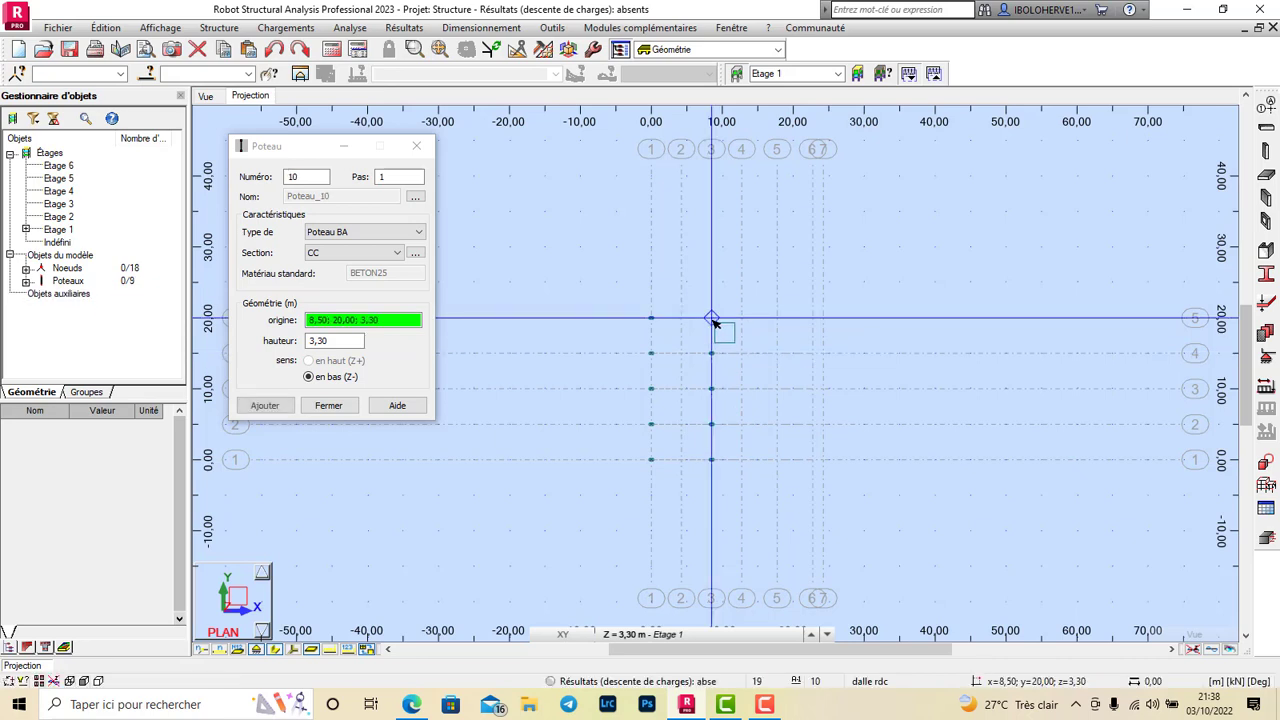
{"action": "left_click", "coordinate": [711, 318]}
Place CC columns on Etage 1 where X axis 2 crosses Y axes 5, 3, 2 and 1
{"action": "left_click", "coordinate": [681, 320]}
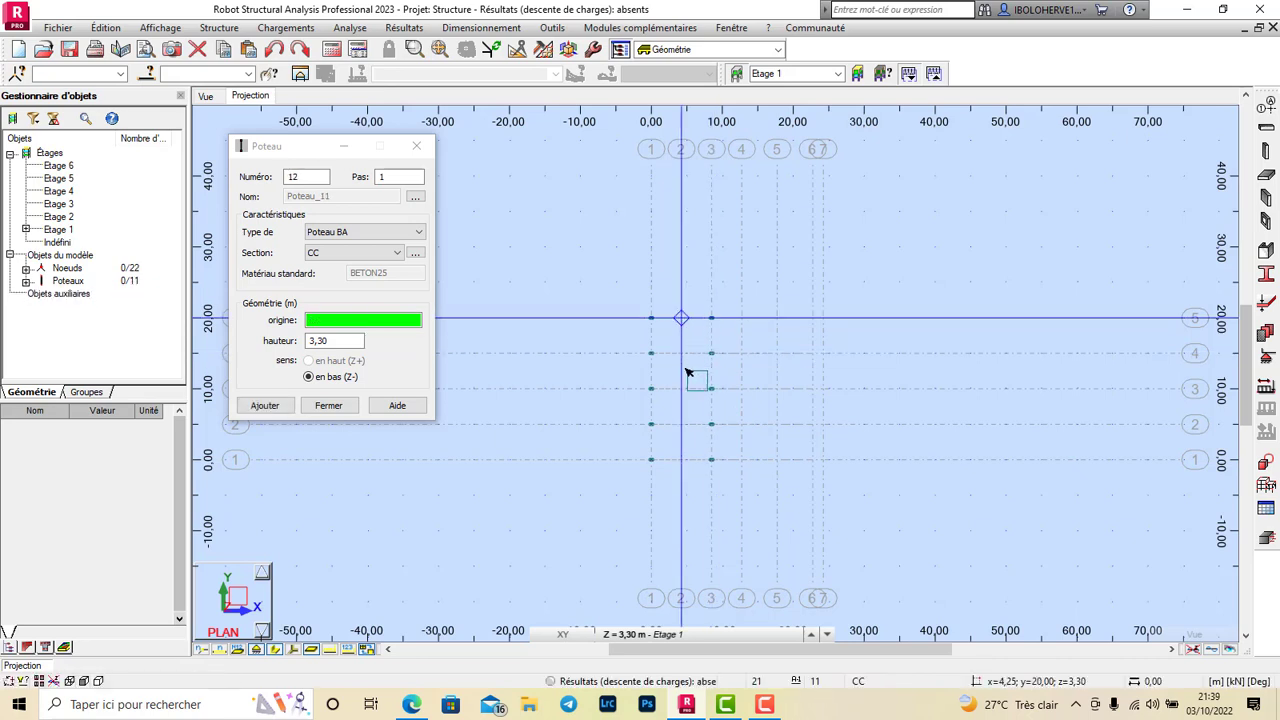
{"action": "left_click", "coordinate": [681, 389]}
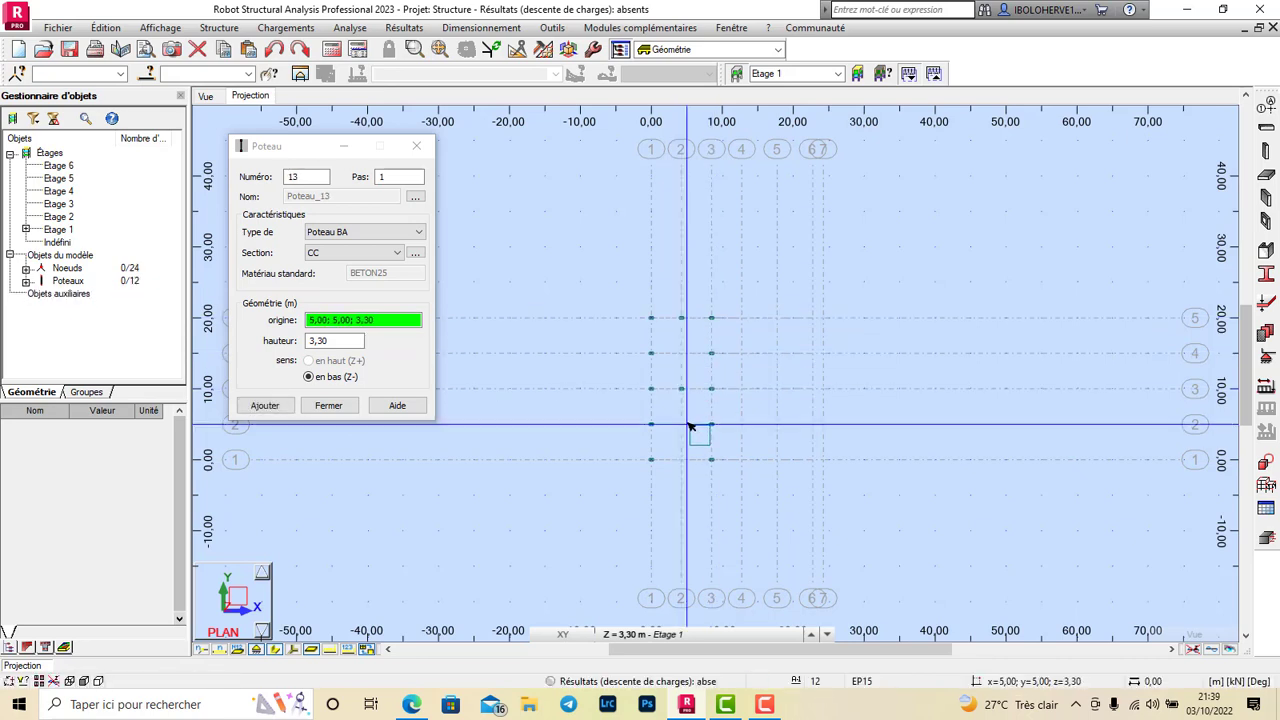
{"action": "left_click", "coordinate": [678, 440]}
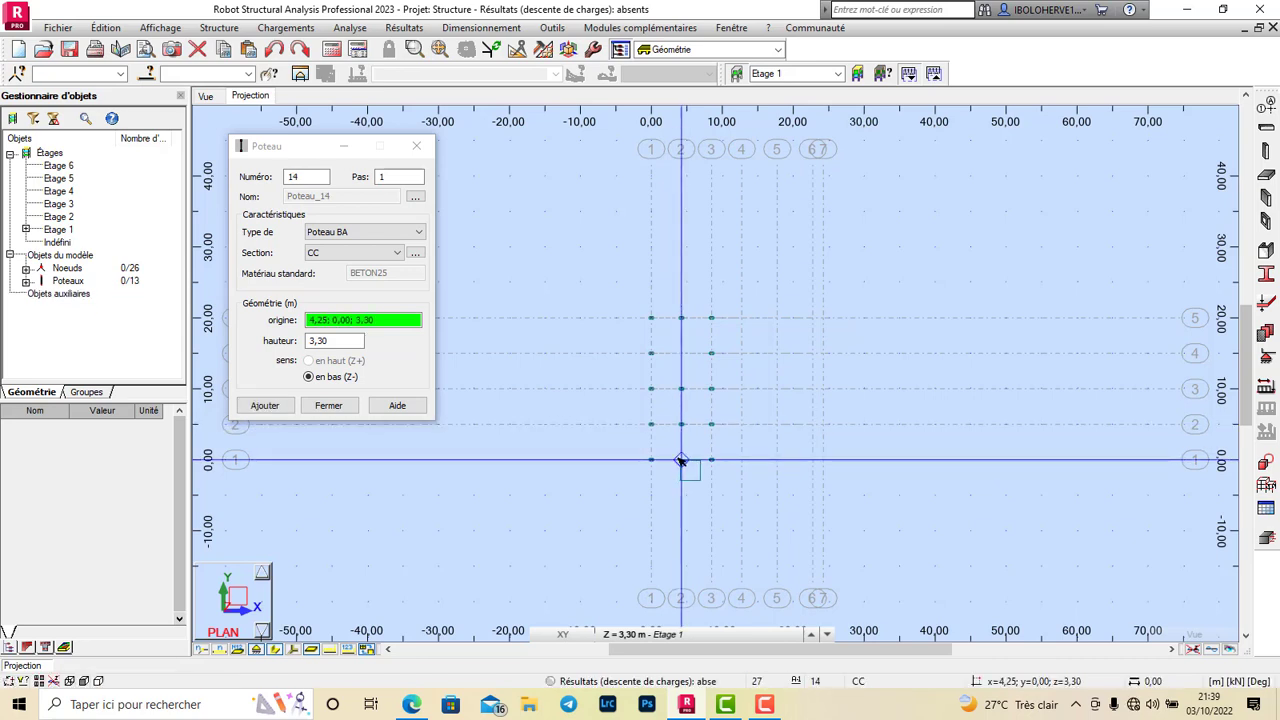
Place CC columns where X axes 4 and 5 cross Y axes 3 to 5, and one where X axis 2 crosses Y axis 4
{"action": "left_click", "coordinate": [777, 318]}
{"action": "left_click", "coordinate": [777, 354]}
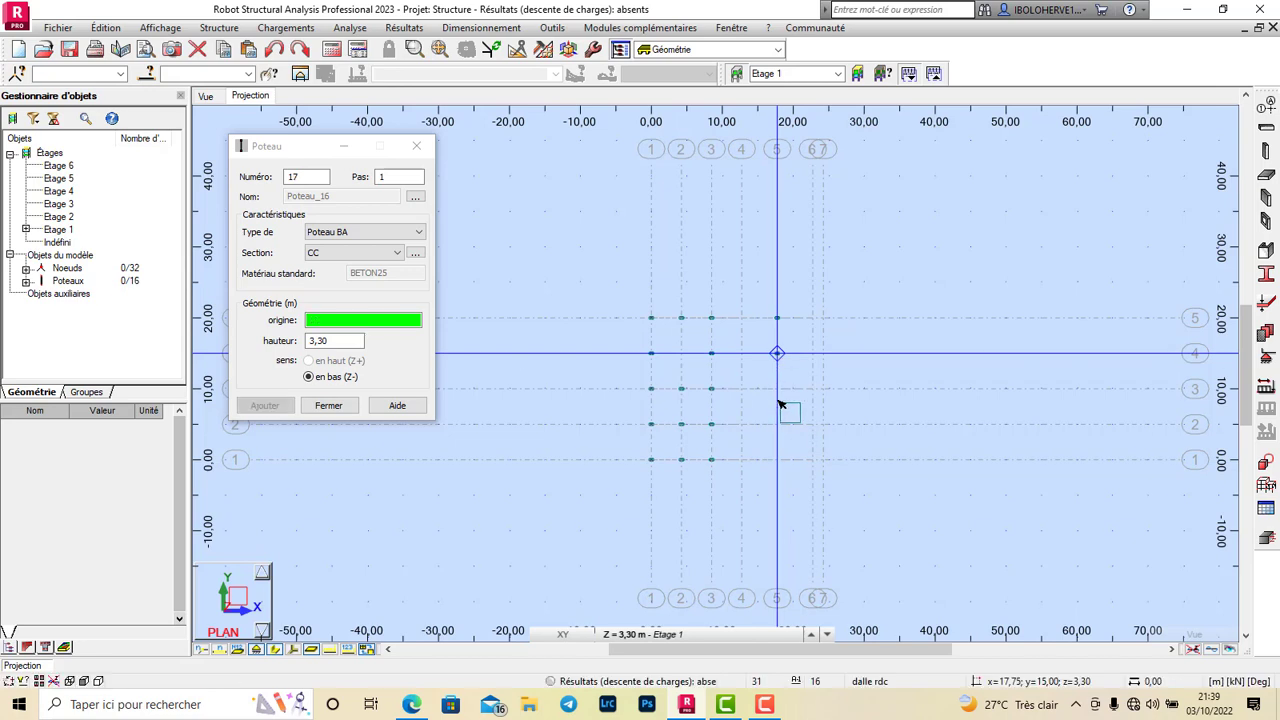
{"action": "left_click", "coordinate": [777, 389]}
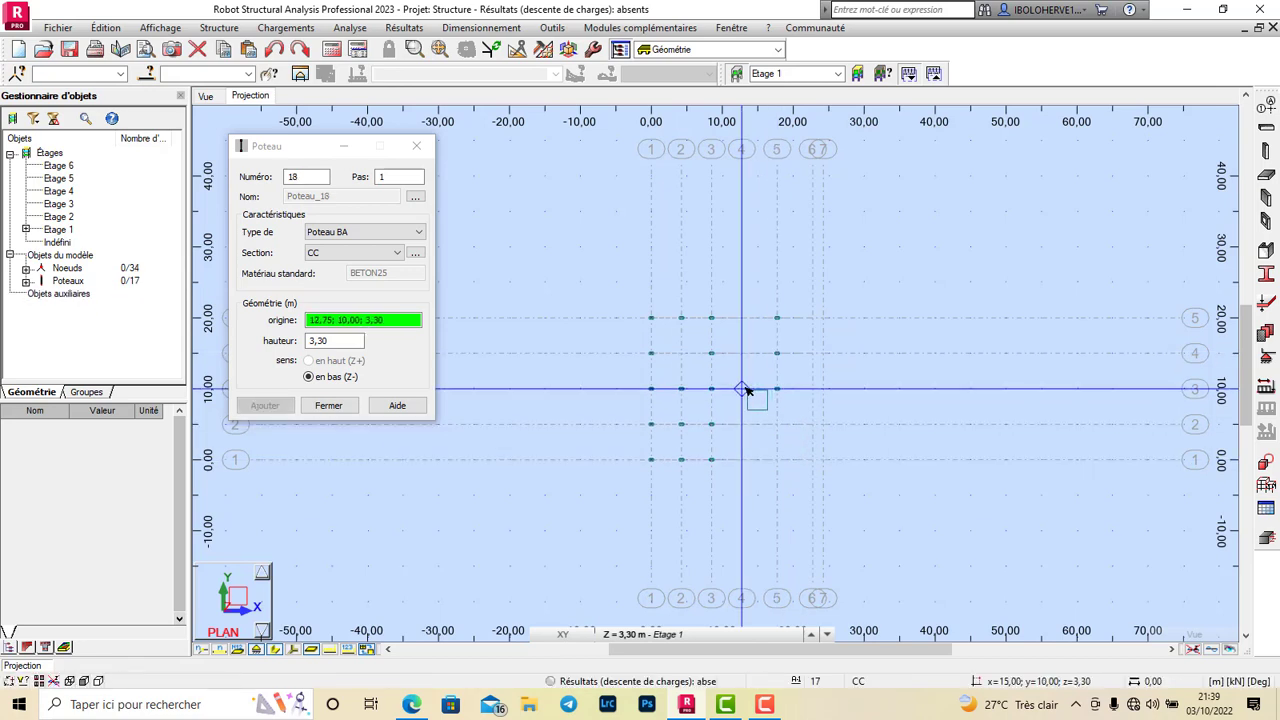
{"action": "left_click", "coordinate": [742, 390]}
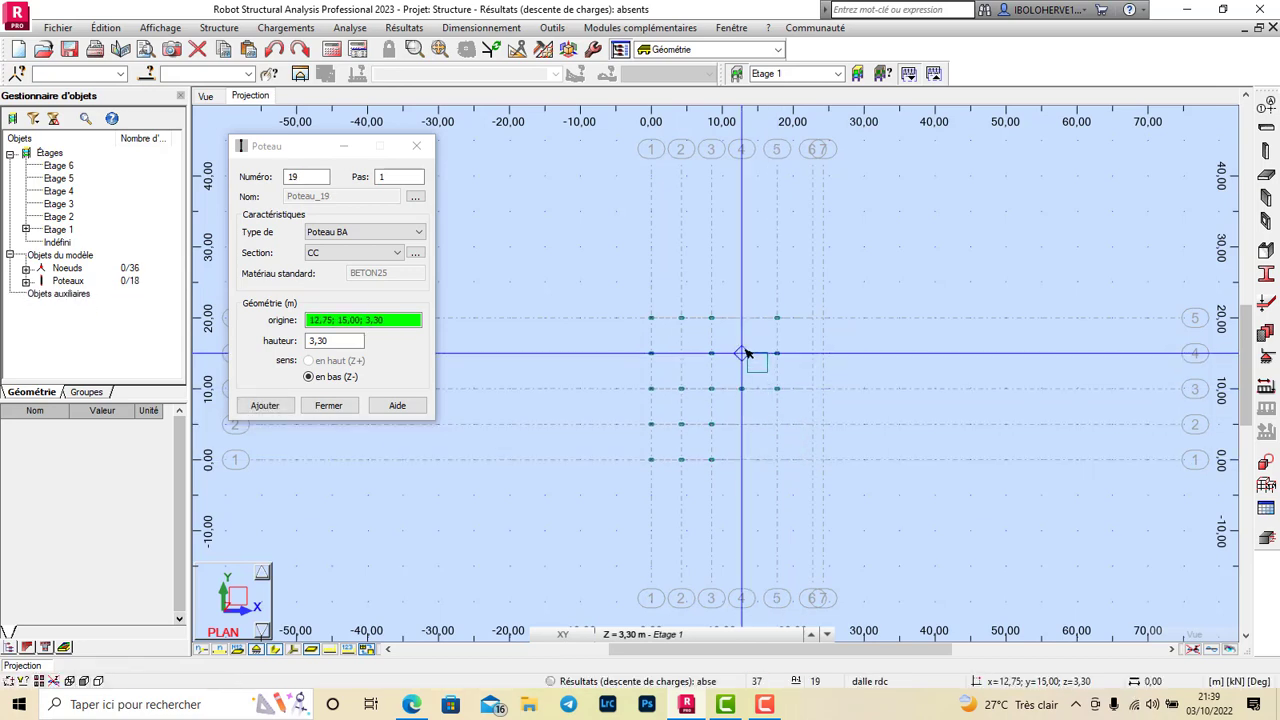
{"action": "left_click", "coordinate": [742, 354]}
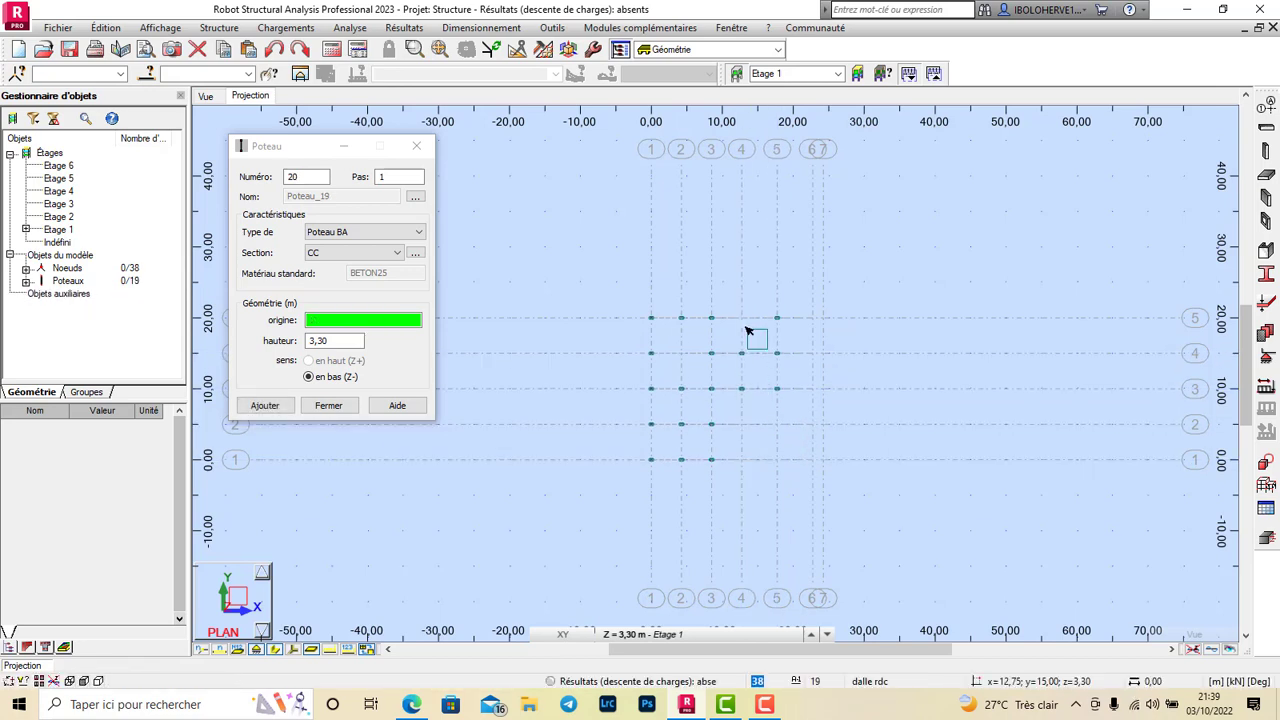
{"action": "left_click", "coordinate": [681, 353]}
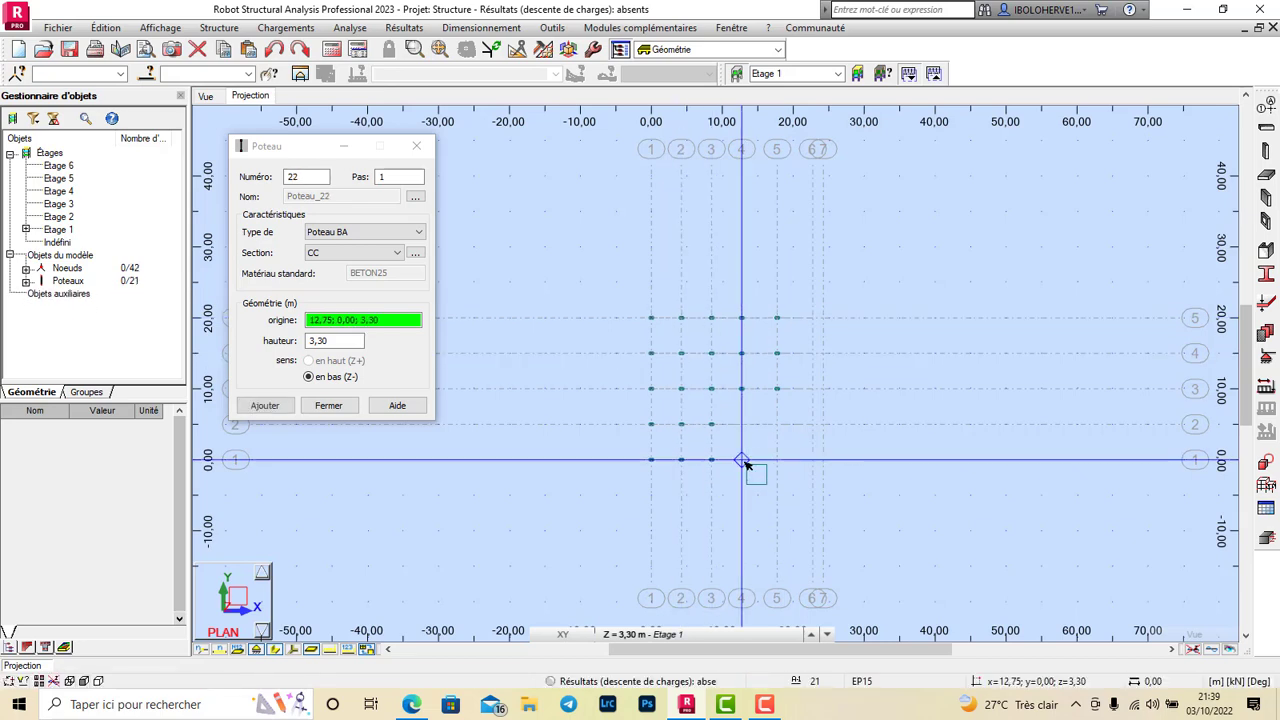
Start the wall definition and create a uniform 20 cm thickness named EP20 in BETON25
{"action": "left_click", "coordinate": [1265, 198]}
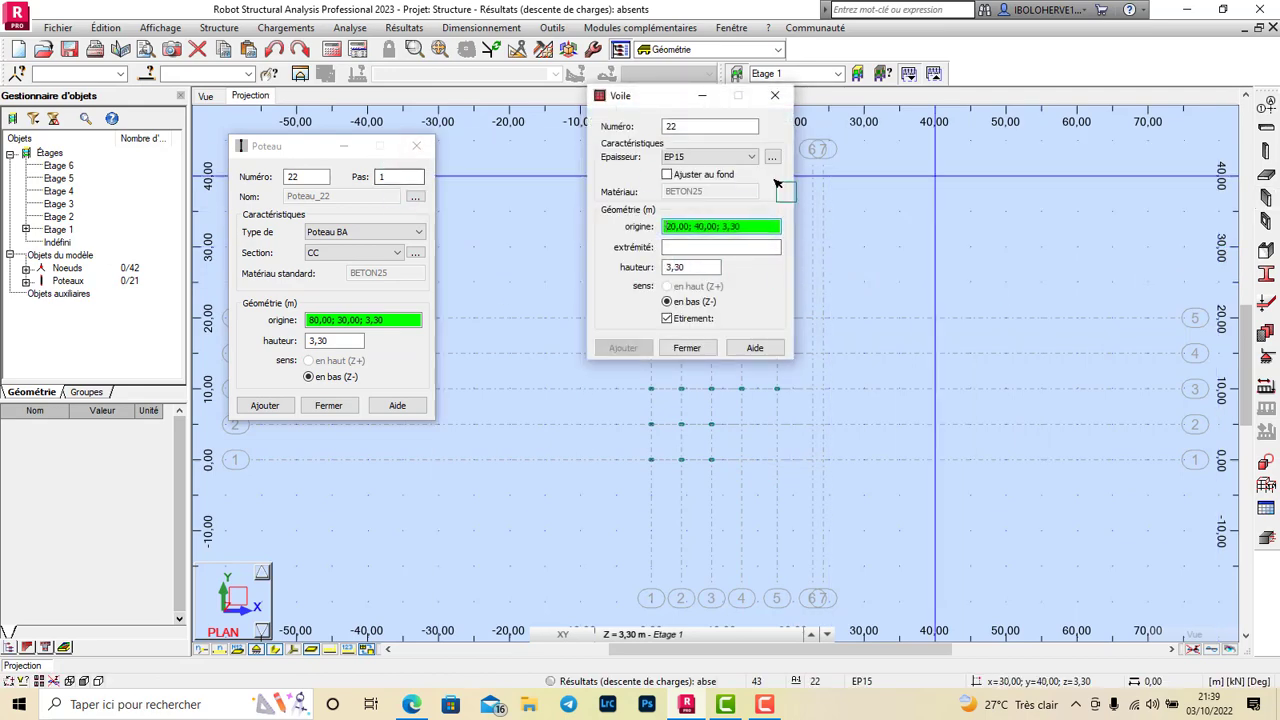
{"action": "left_click", "coordinate": [773, 157]}
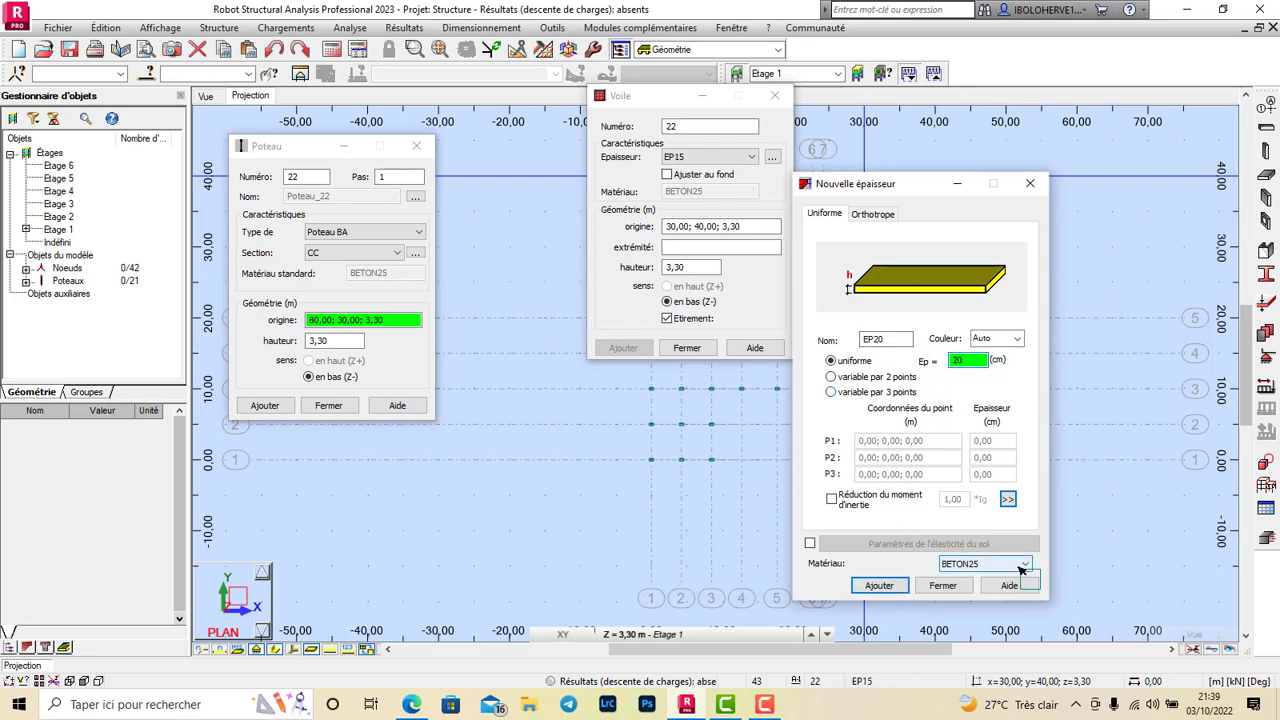
{"action": "left_click", "coordinate": [943, 586]}
Draw EP20 walls 3.30 m high along Y axis 1 from X axis 5 to 6, then along X axis 6 to Y axis 2
{"action": "scroll", "coordinate": [700, 450], "scroll_direction": "up", "scroll_amount": 2}
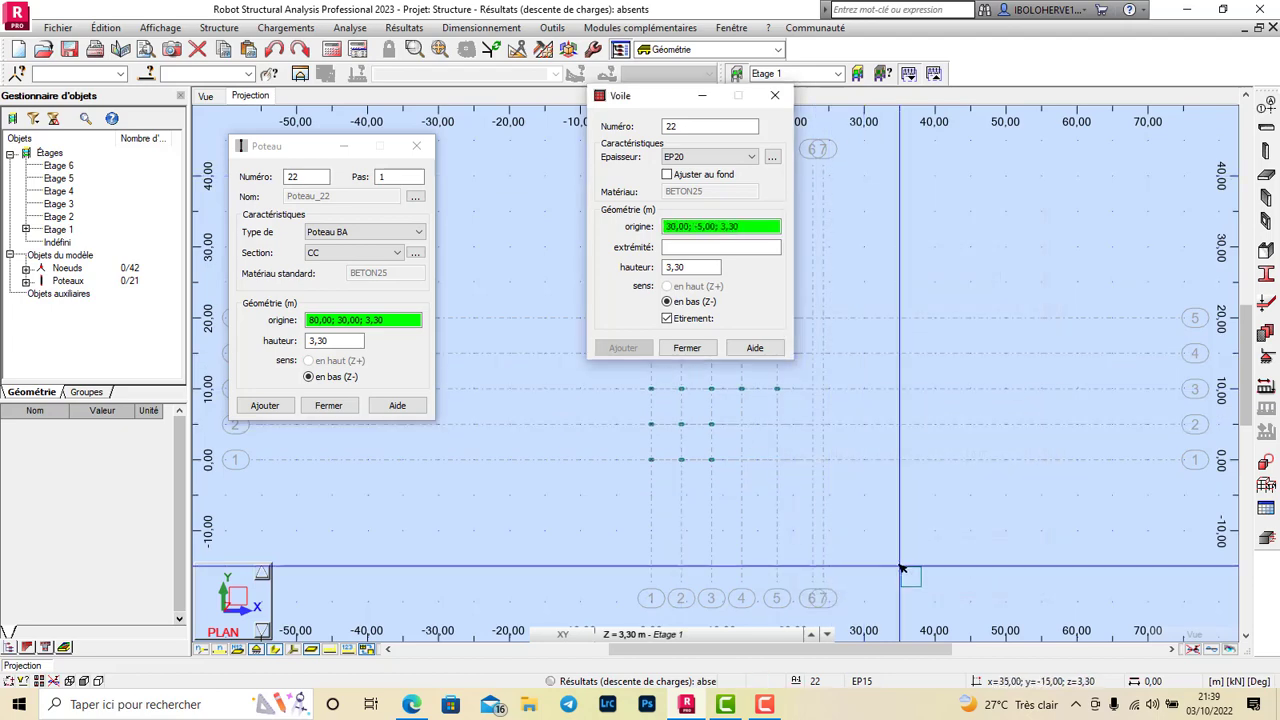
{"action": "scroll", "coordinate": [786, 478], "scroll_direction": "up", "scroll_amount": 1}
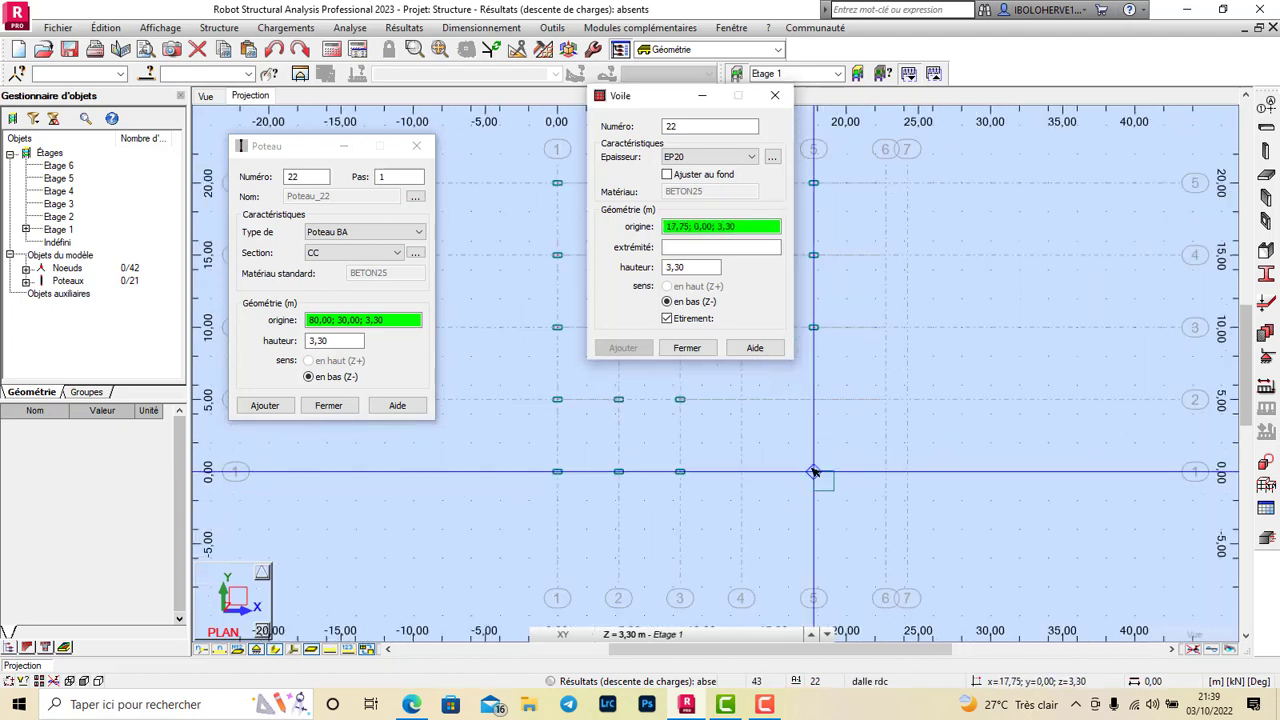
{"action": "left_click", "coordinate": [815, 473]}
{"action": "left_click", "coordinate": [886, 471]}
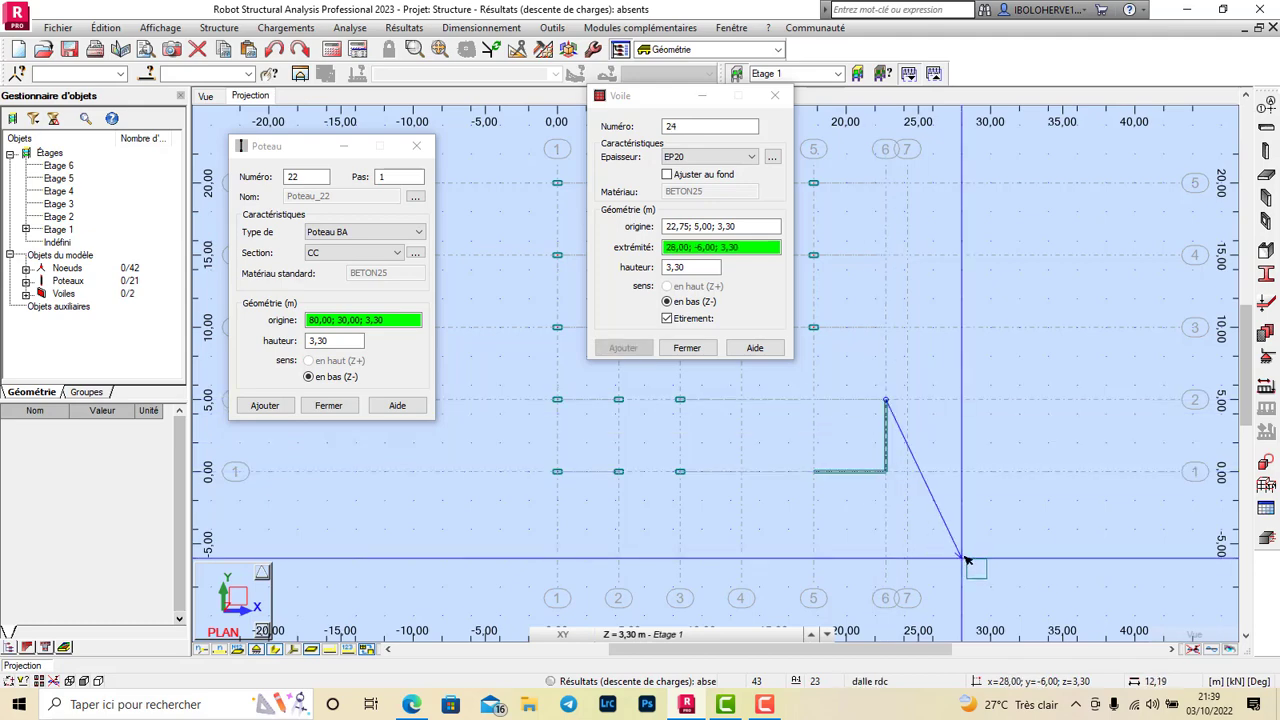
Delete the two columns on Y axis 5 at X axes 1 and 2
{"action": "scroll", "coordinate": [970, 495], "scroll_direction": "down", "scroll_amount": 3}
{"action": "right_click", "coordinate": [988, 410]}
{"action": "left_click", "coordinate": [1006, 434]}
{"action": "scroll", "coordinate": [899, 541], "scroll_direction": "down", "scroll_amount": 2}
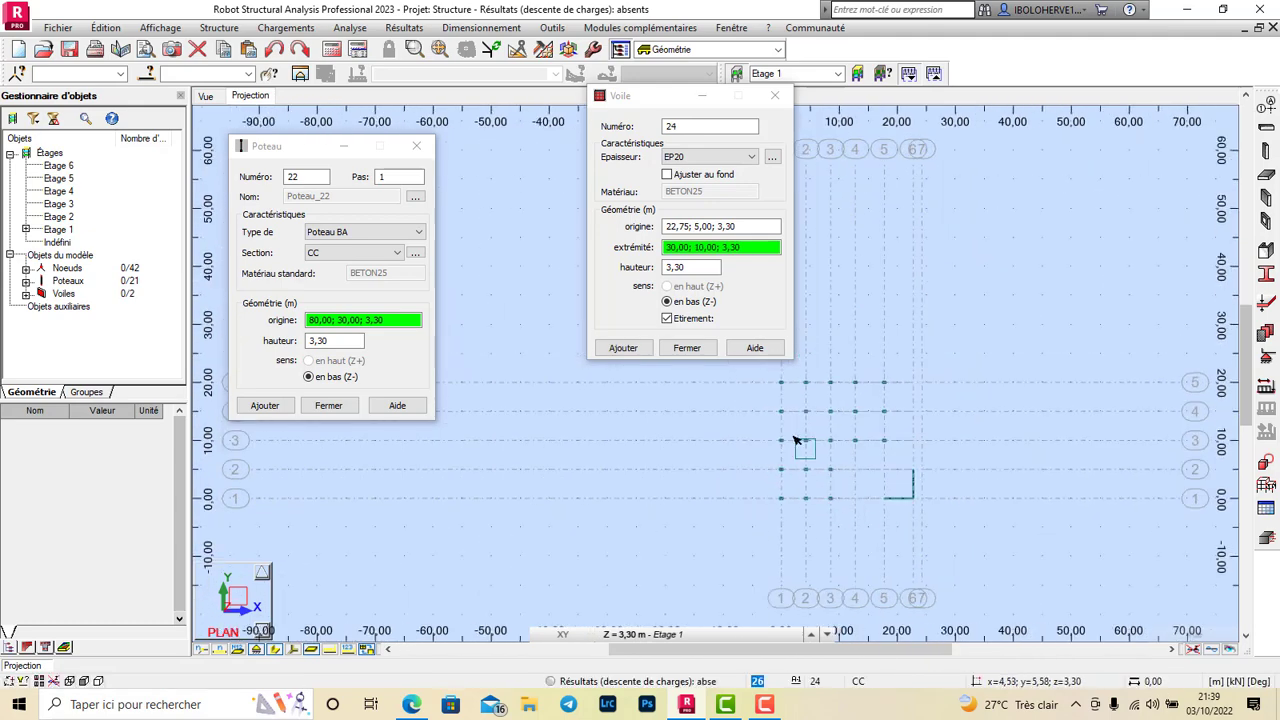
{"action": "scroll", "coordinate": [826, 394], "scroll_direction": "up", "scroll_amount": 2}
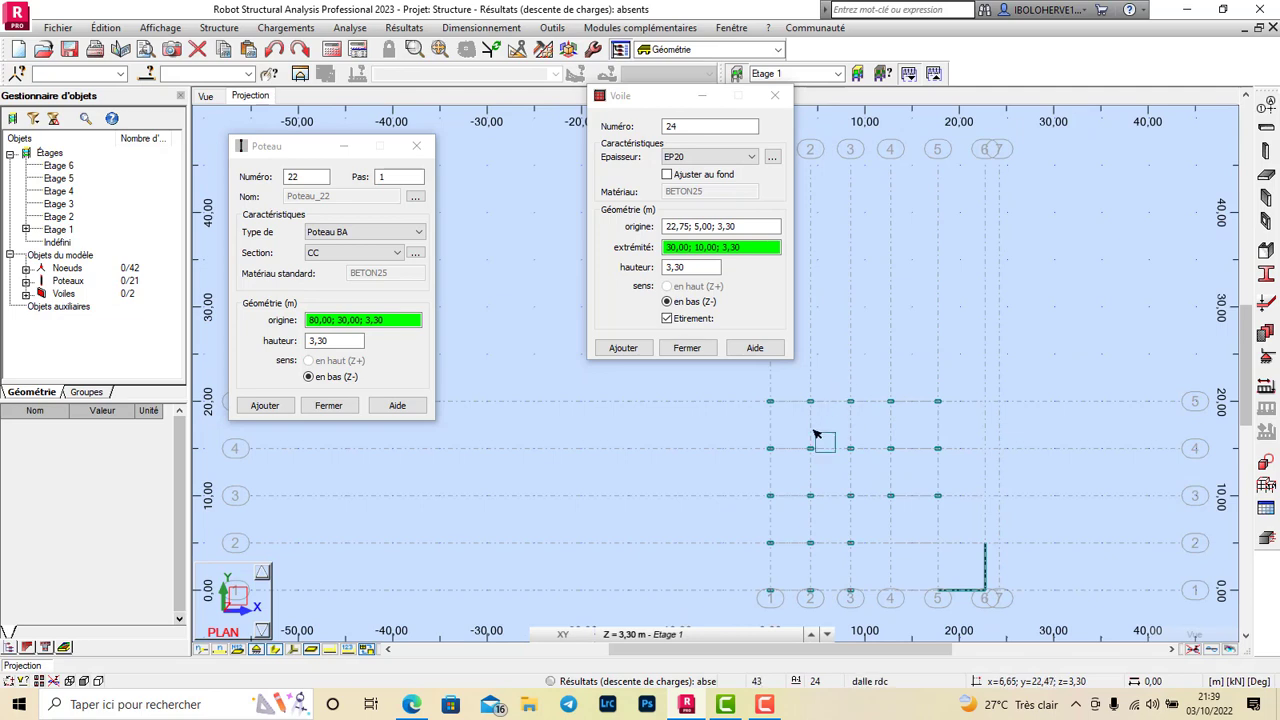
{"action": "left_click_drag", "start_coordinate": [716, 433], "coordinate": [716, 433]}
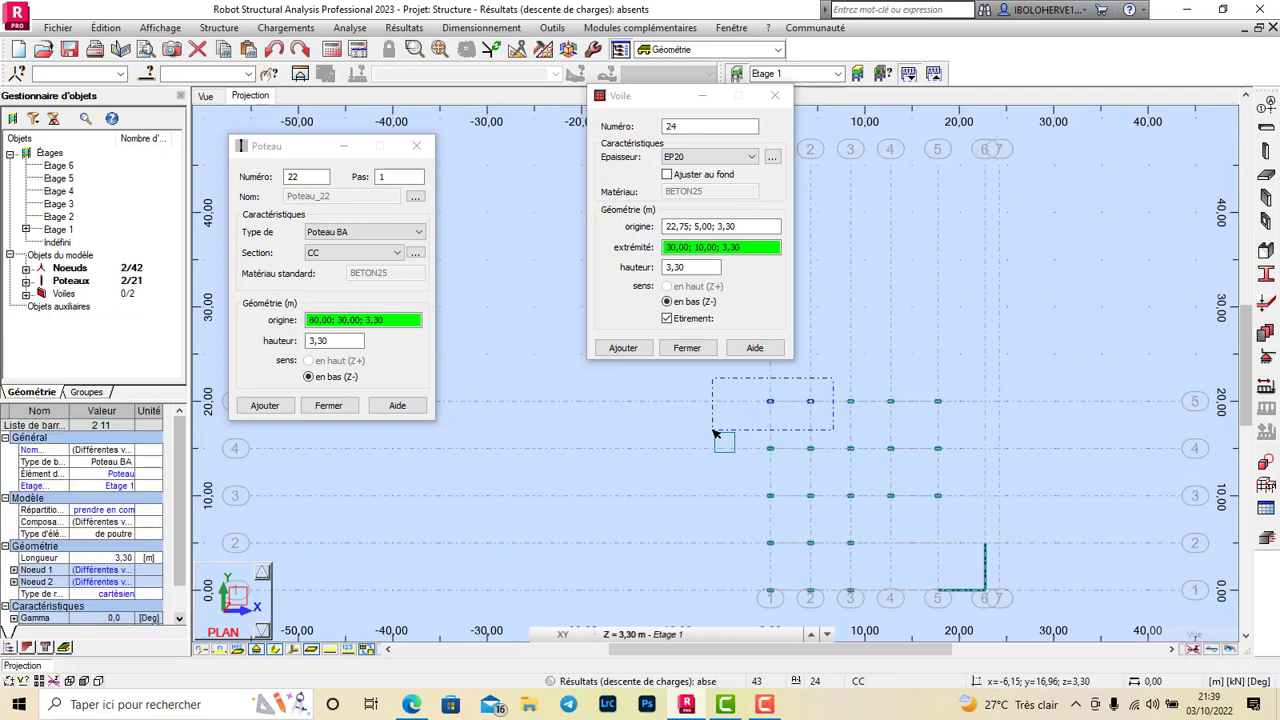
{"action": "key", "text": "Delete"}
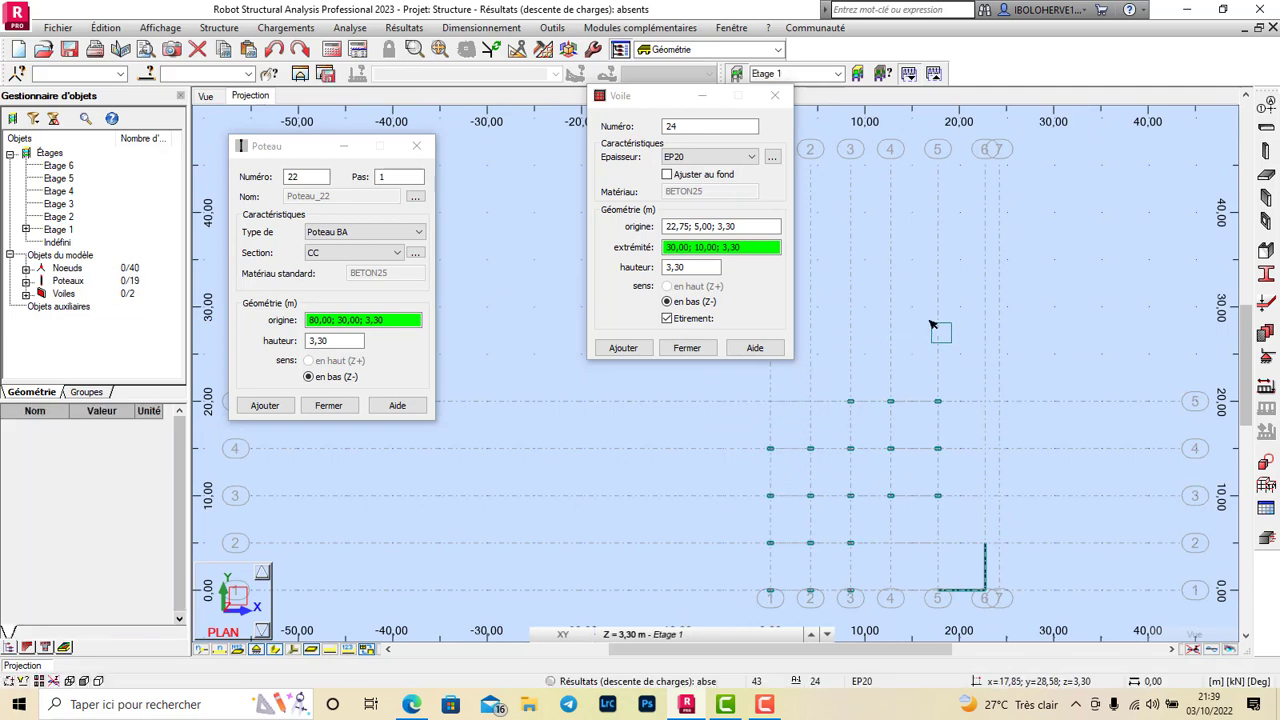
Draw an EP20 wall 3.30 m high along Y axis 5 from X axis 2 to X axis 1
{"action": "left_click", "coordinate": [742, 228]}
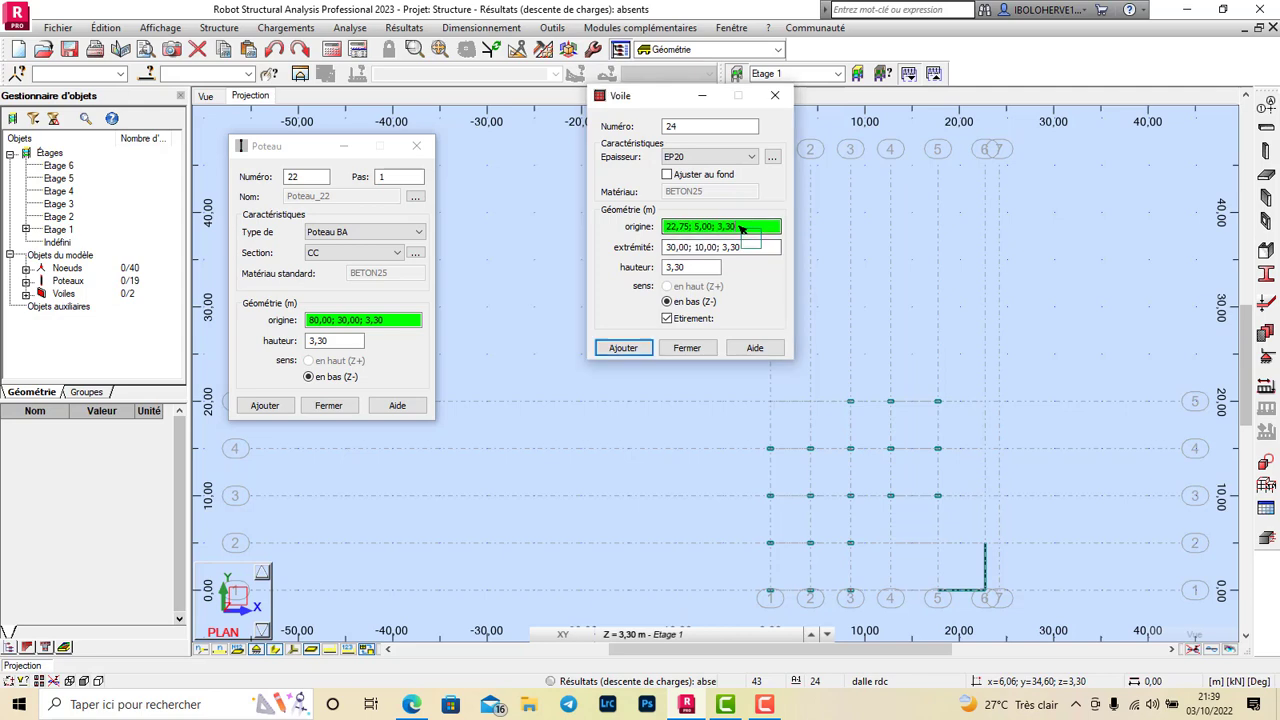
{"action": "left_click", "coordinate": [811, 402]}
{"action": "left_click", "coordinate": [770, 401]}
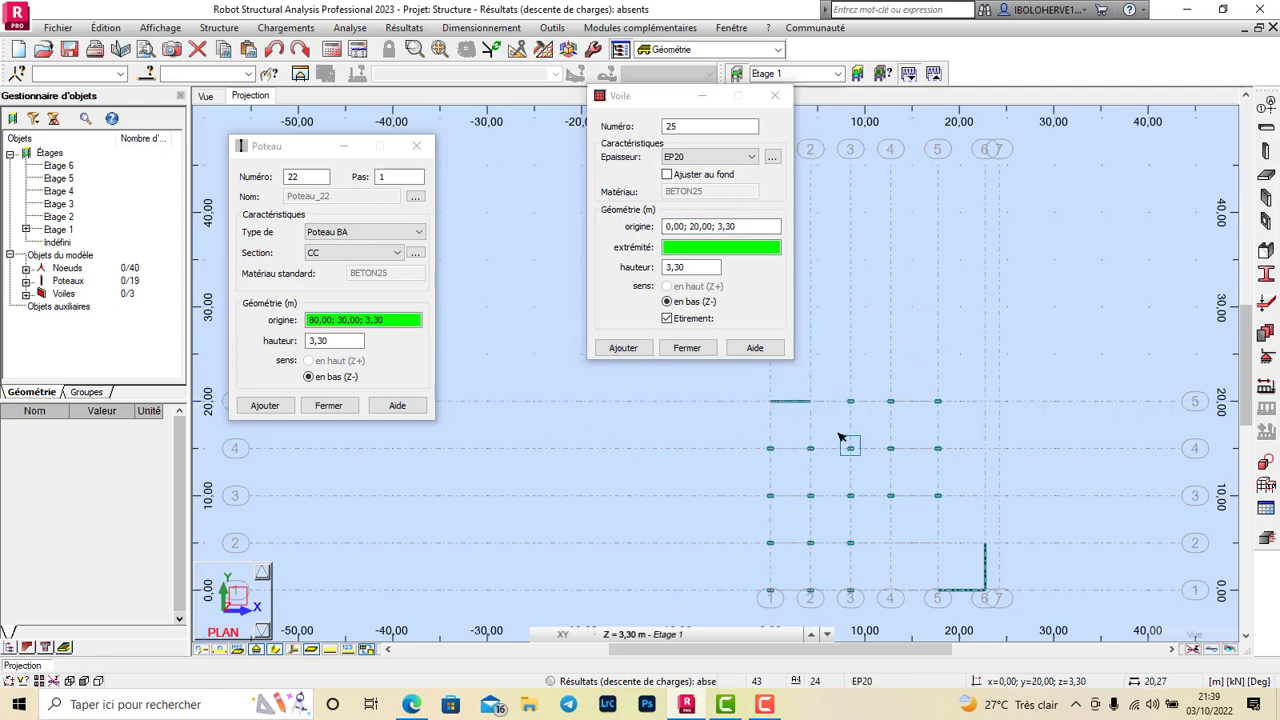
Turn off the Etirement option and draw an EP20 wall along X axis 6 from Y axis 4 to Y axis 3
{"action": "left_click", "coordinate": [670, 319]}
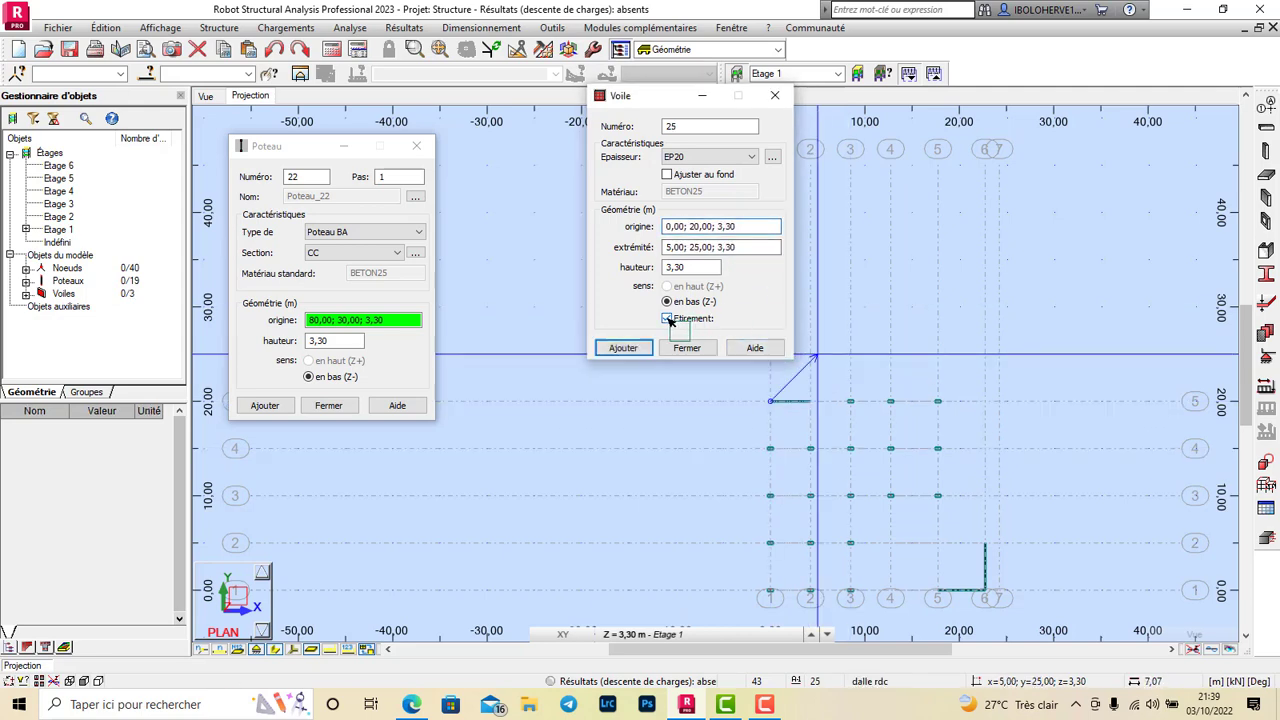
{"action": "scroll", "coordinate": [1042, 492], "scroll_direction": "up", "scroll_amount": 2}
{"action": "scroll", "coordinate": [980, 360], "scroll_direction": "down", "scroll_amount": 2}
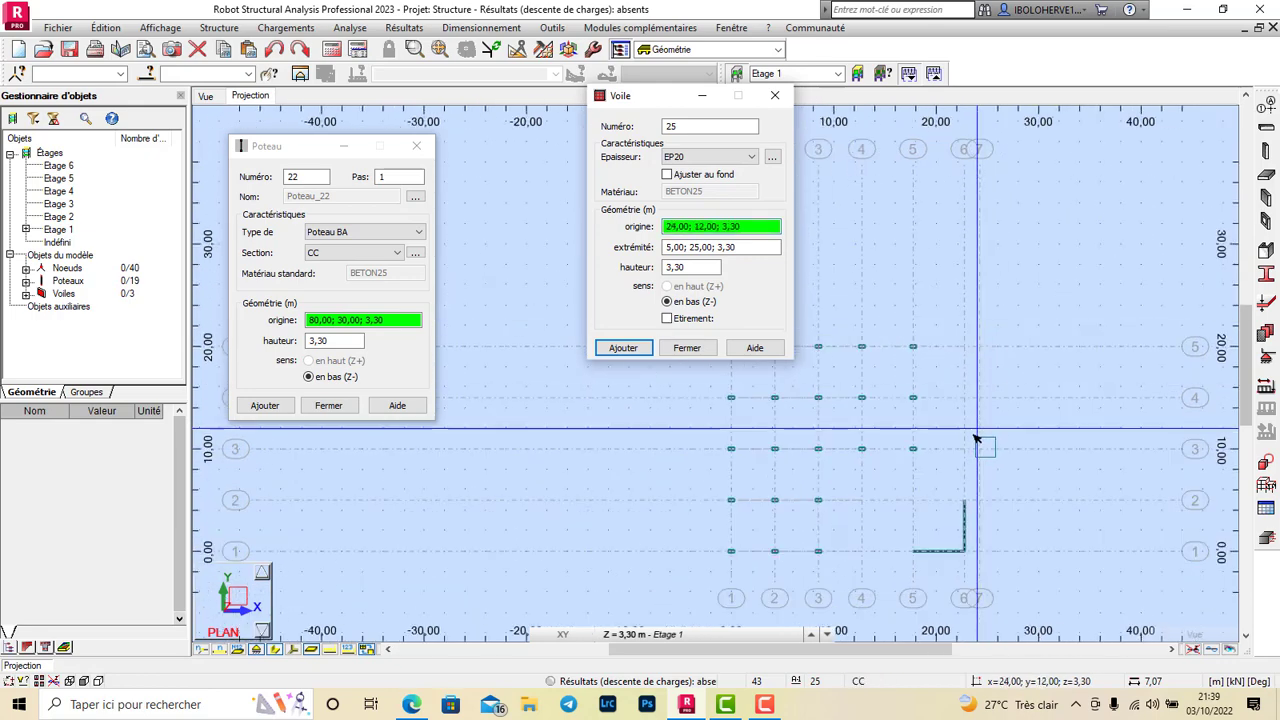
{"action": "left_click", "coordinate": [968, 401]}
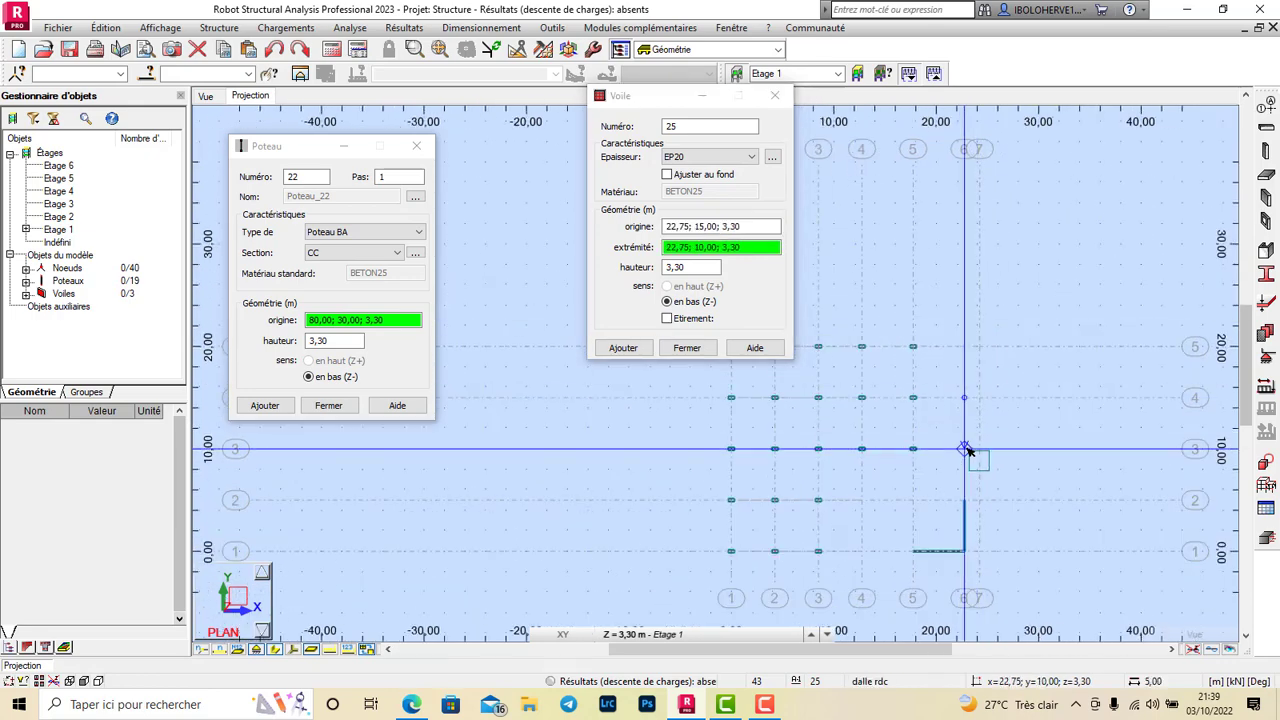
{"action": "left_click", "coordinate": [966, 449]}
Delete the two columns on X axis 1 at Y axes 2 and 3
{"action": "scroll", "coordinate": [1066, 356], "scroll_direction": "down", "scroll_amount": 2}
{"action": "scroll", "coordinate": [864, 522], "scroll_direction": "up", "scroll_amount": 2}
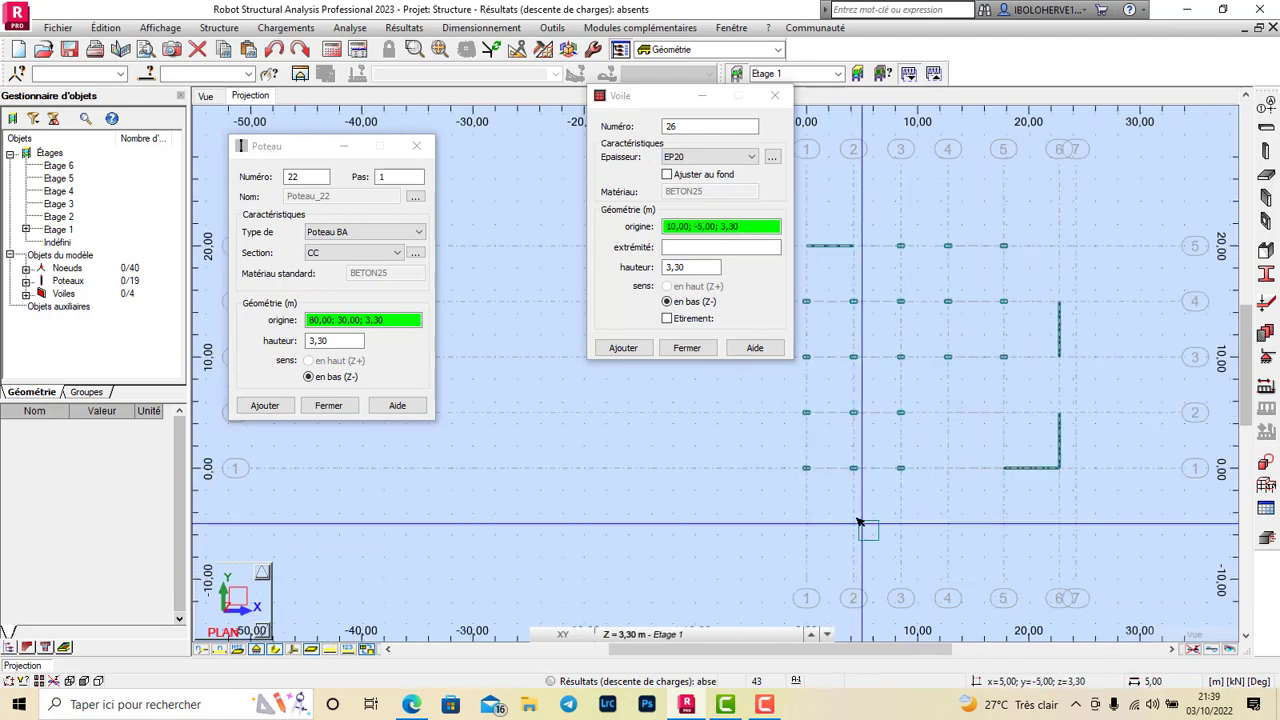
{"action": "scroll", "coordinate": [865, 532], "scroll_direction": "down", "scroll_amount": 1}
{"action": "scroll", "coordinate": [817, 430], "scroll_direction": "up", "scroll_amount": 2}
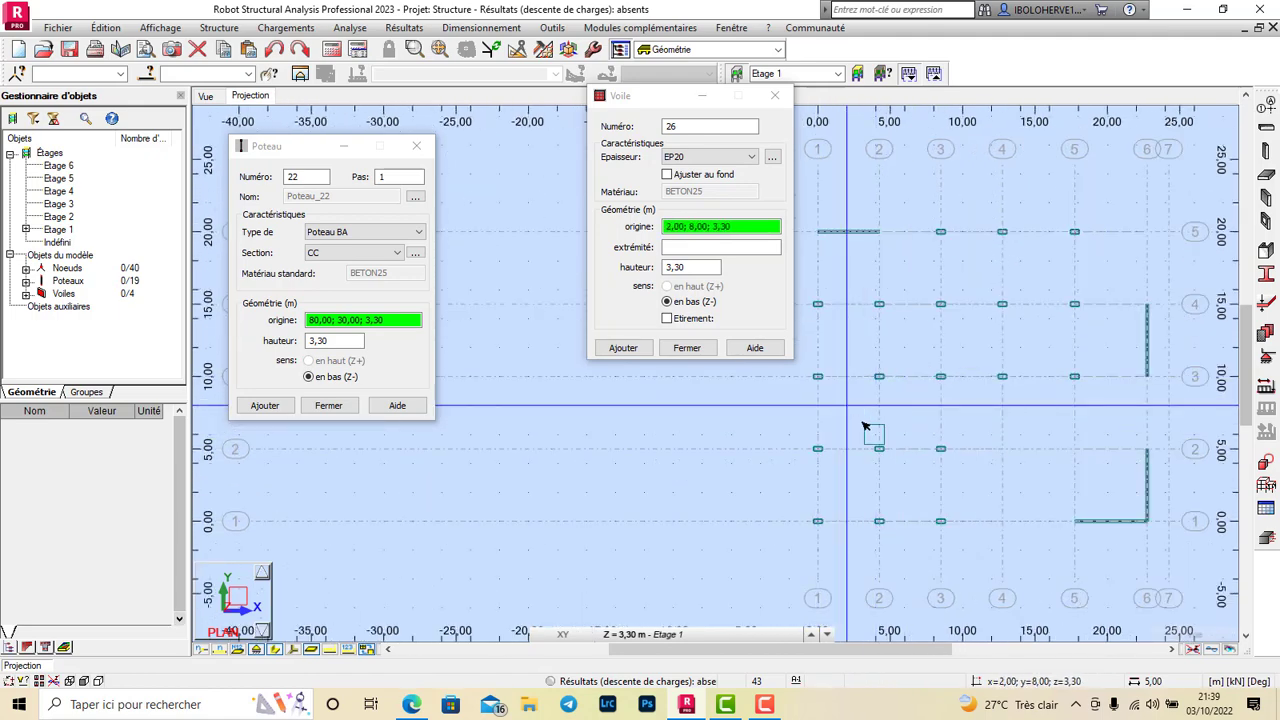
{"action": "right_click", "coordinate": [866, 429]}
{"action": "left_click", "coordinate": [905, 457]}
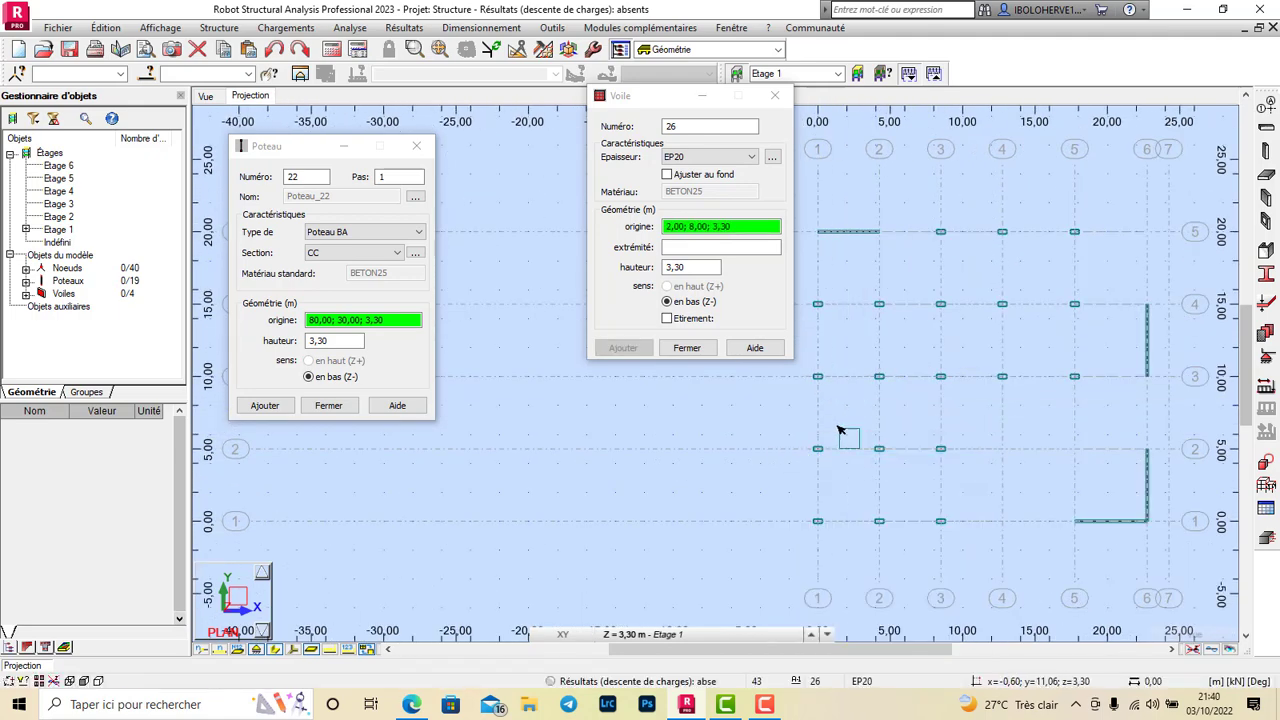
{"action": "left_click_drag", "start_coordinate": [845, 466], "coordinate": [848, 465]}
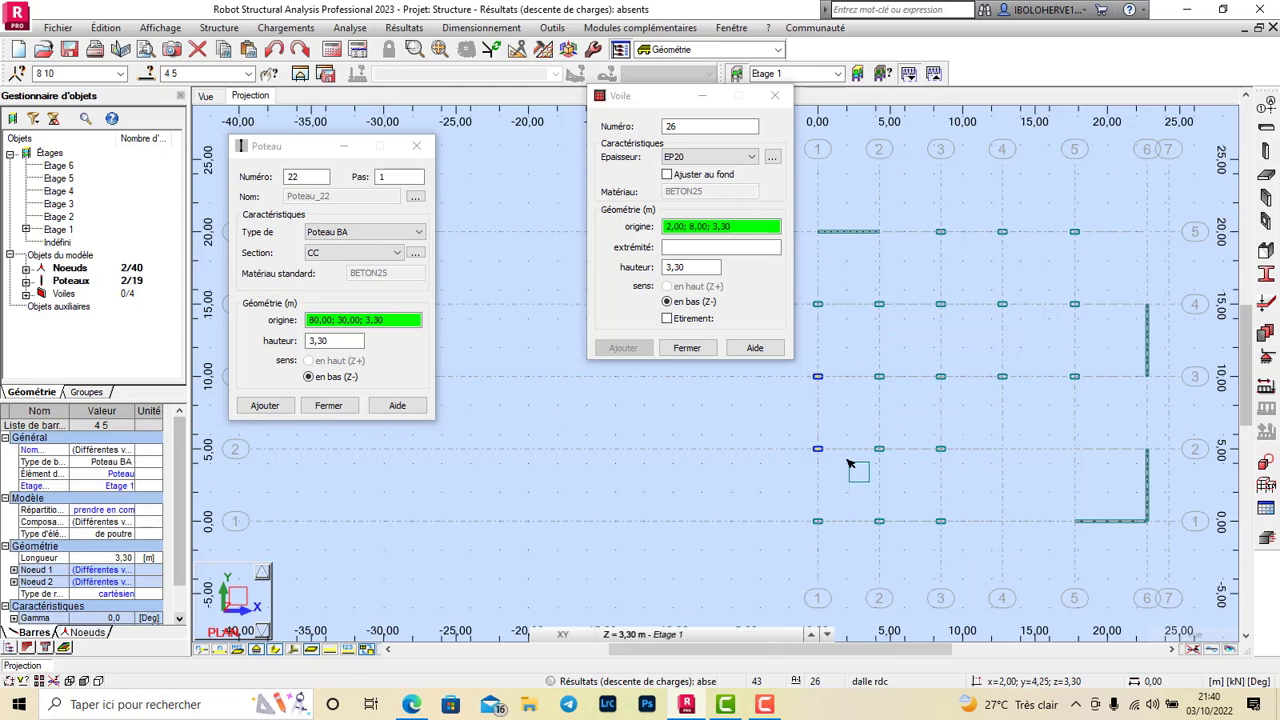
{"action": "key", "text": "Delete"}
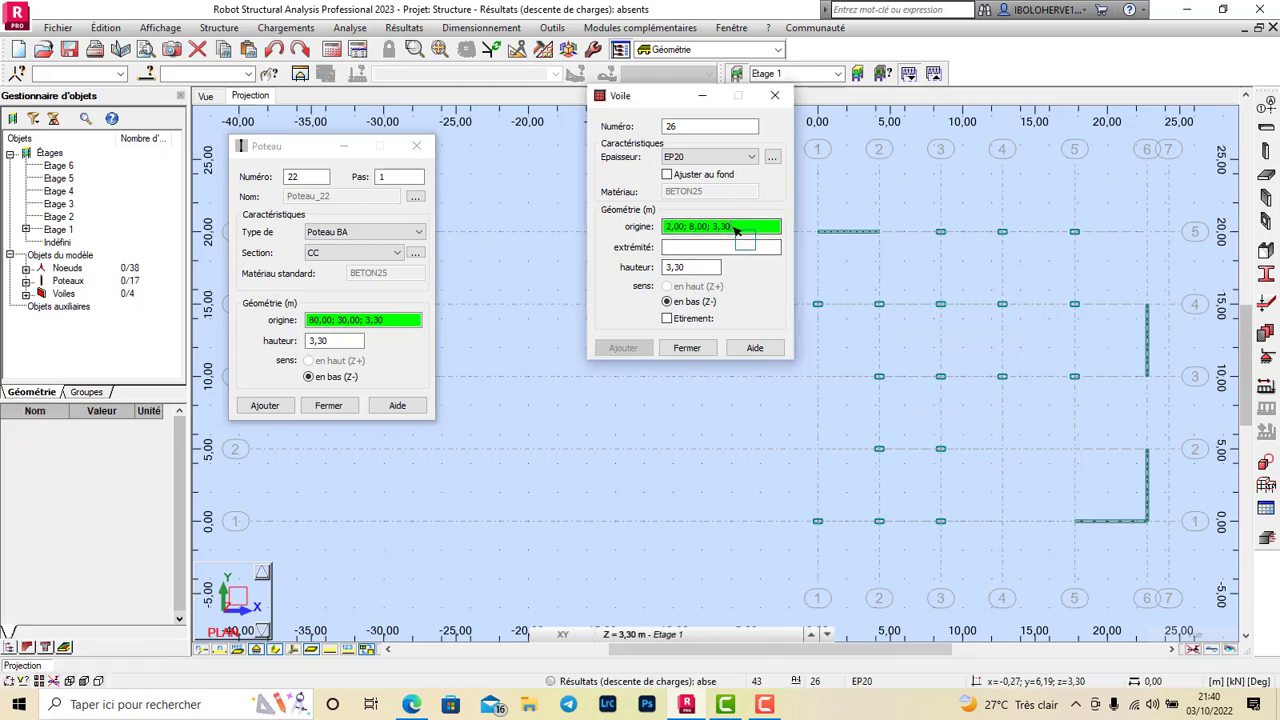
Draw an EP20 wall along X axis 1 from Y axis 3 to Y axis 2 and leave the wall definition
{"action": "left_click", "coordinate": [818, 376]}
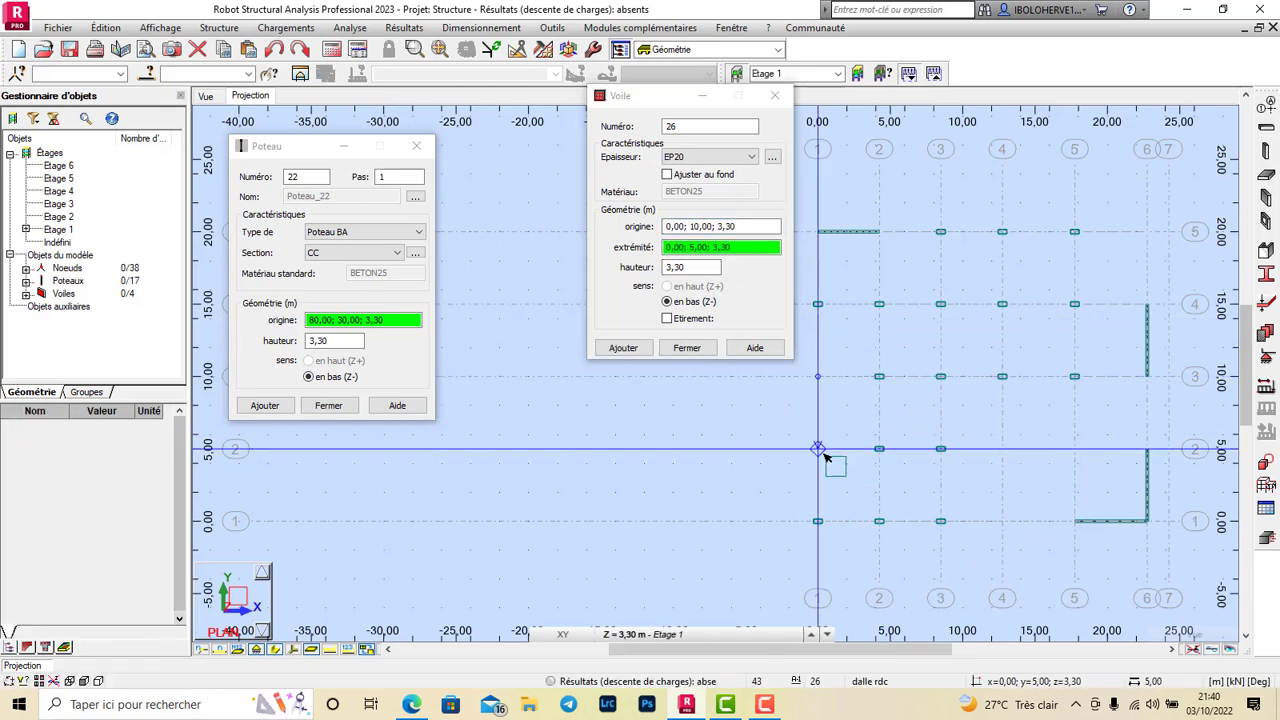
{"action": "left_click", "coordinate": [824, 453]}
{"action": "scroll", "coordinate": [837, 566], "scroll_direction": "down", "scroll_amount": 3}
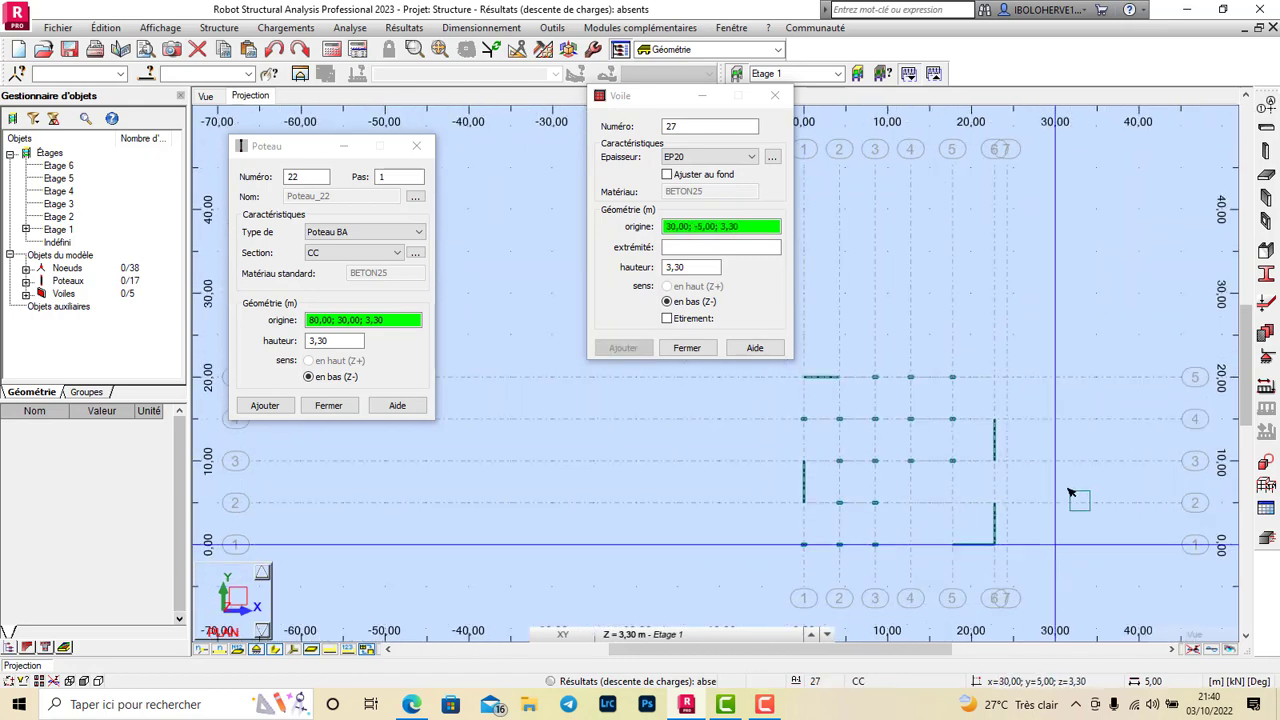
{"action": "left_click", "coordinate": [774, 95]}
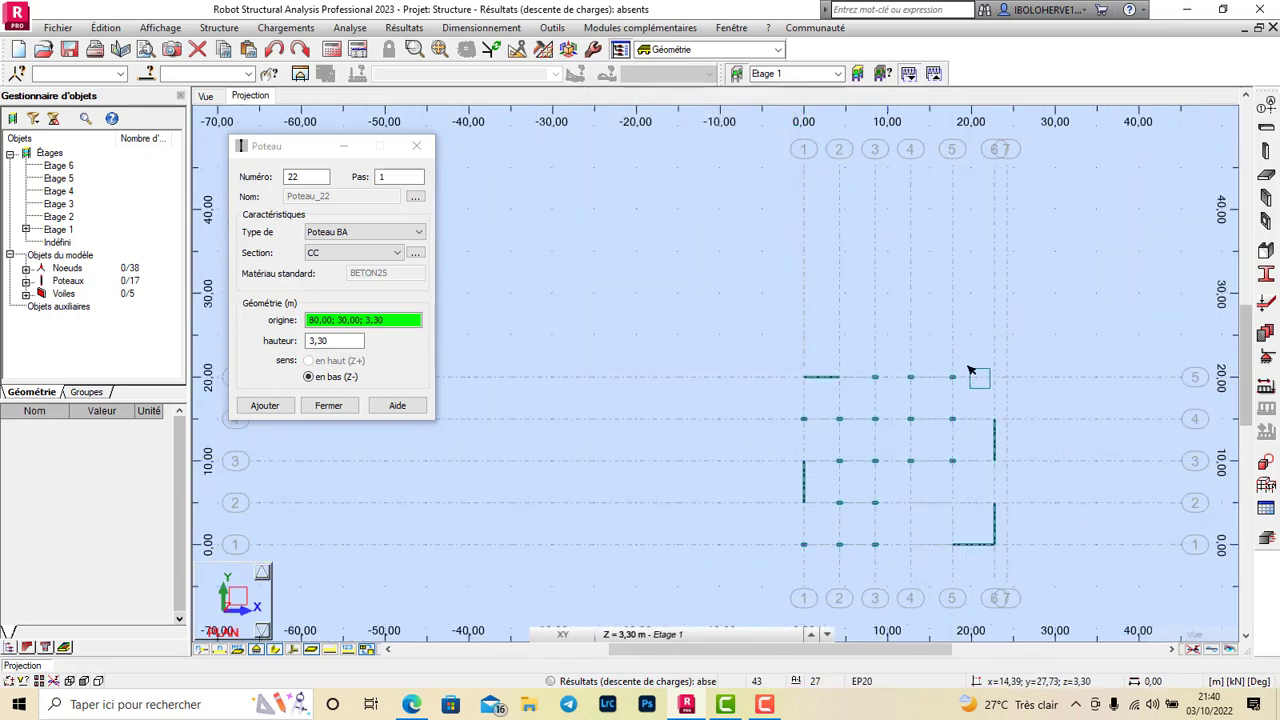
Place a CC column where X axis 6 crosses Y axis 5 and leave the column definition
{"action": "scroll", "coordinate": [1019, 393], "scroll_direction": "up", "scroll_amount": 1}
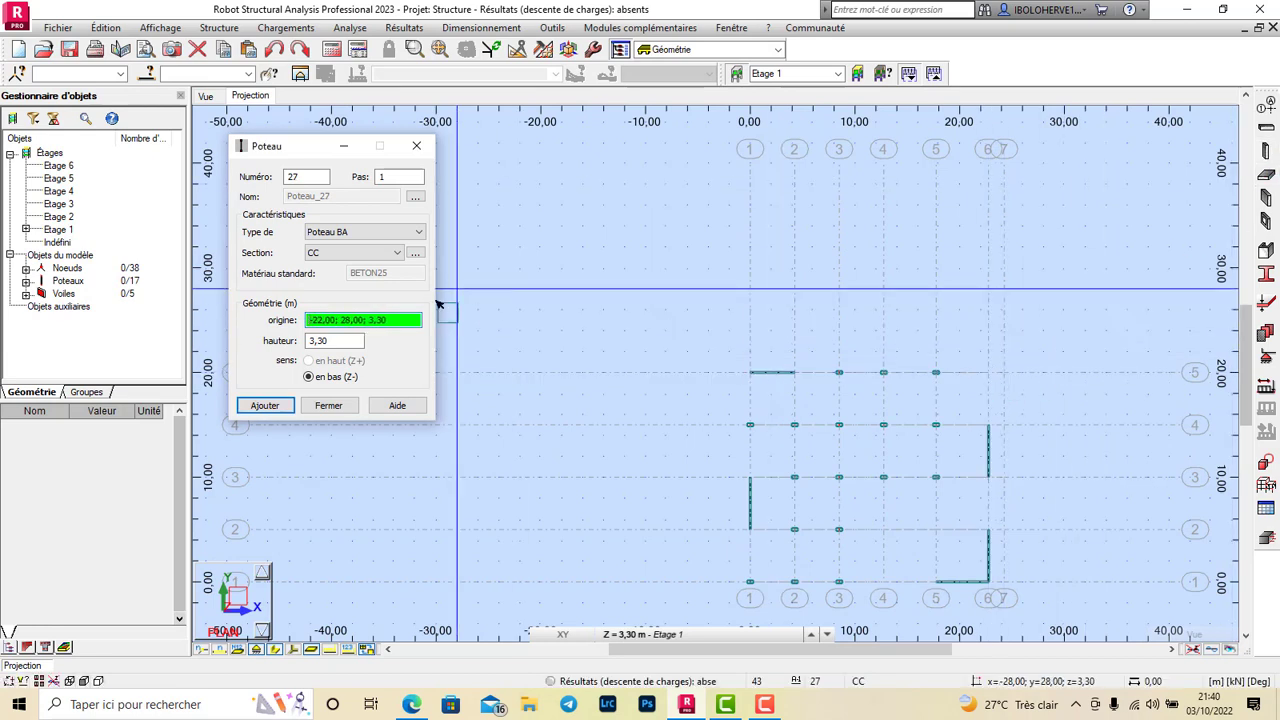
{"action": "left_click", "coordinate": [988, 384]}
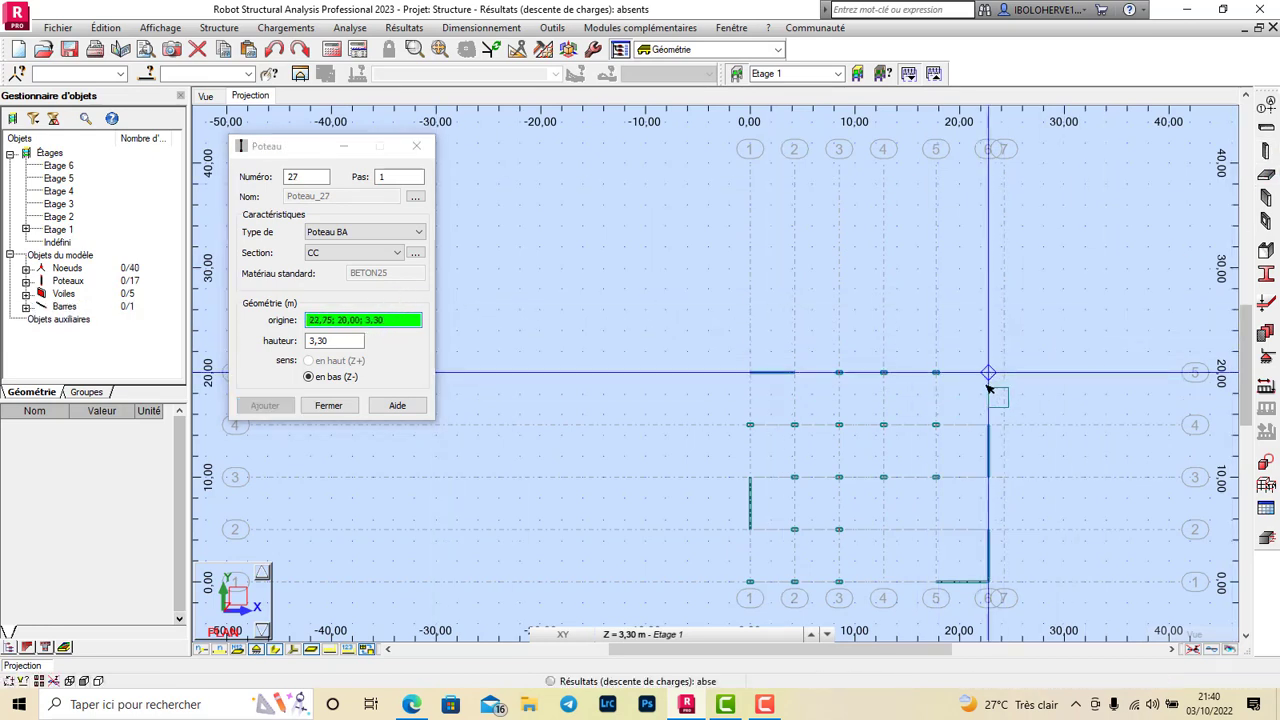
{"action": "left_click", "coordinate": [417, 146]}
Inspect the Etage 1 columns and walls in the 3D view, then return to the plan projection
{"action": "scroll", "coordinate": [842, 337], "scroll_direction": "down", "scroll_amount": 2}
{"action": "scroll", "coordinate": [848, 345], "scroll_direction": "down", "scroll_amount": 1}
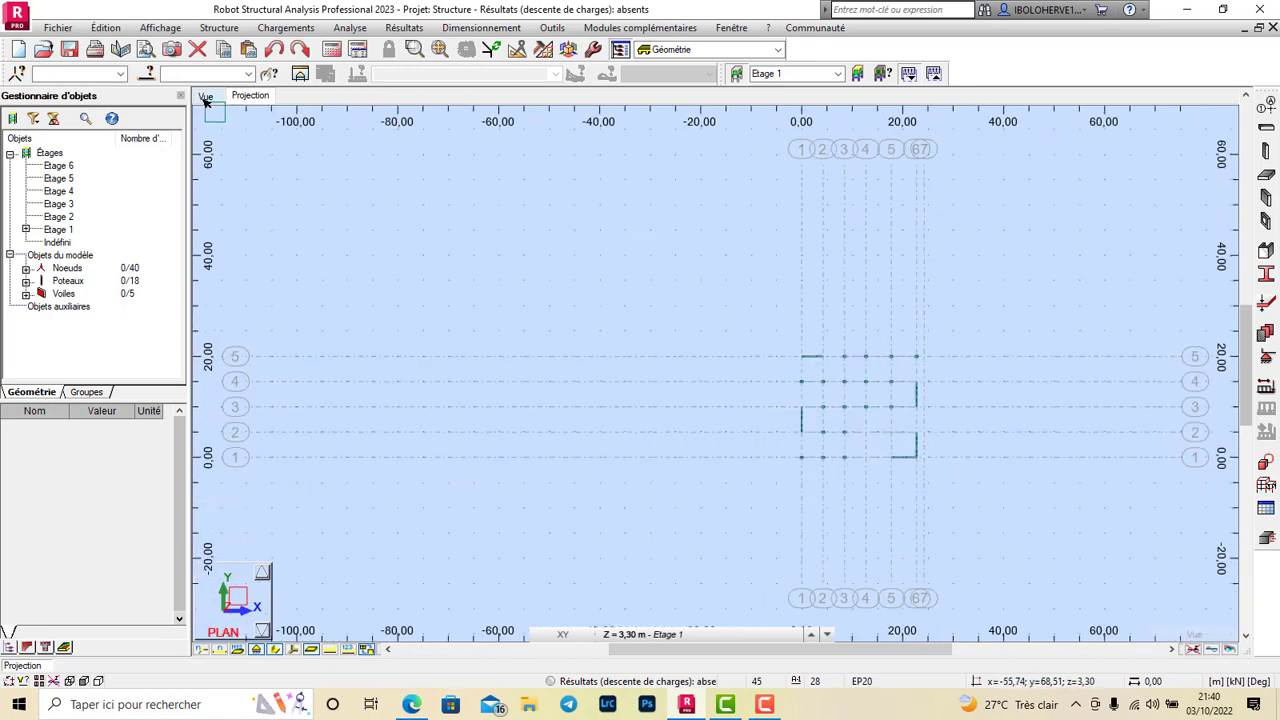
{"action": "scroll", "coordinate": [737, 430], "scroll_direction": "up", "scroll_amount": 3}
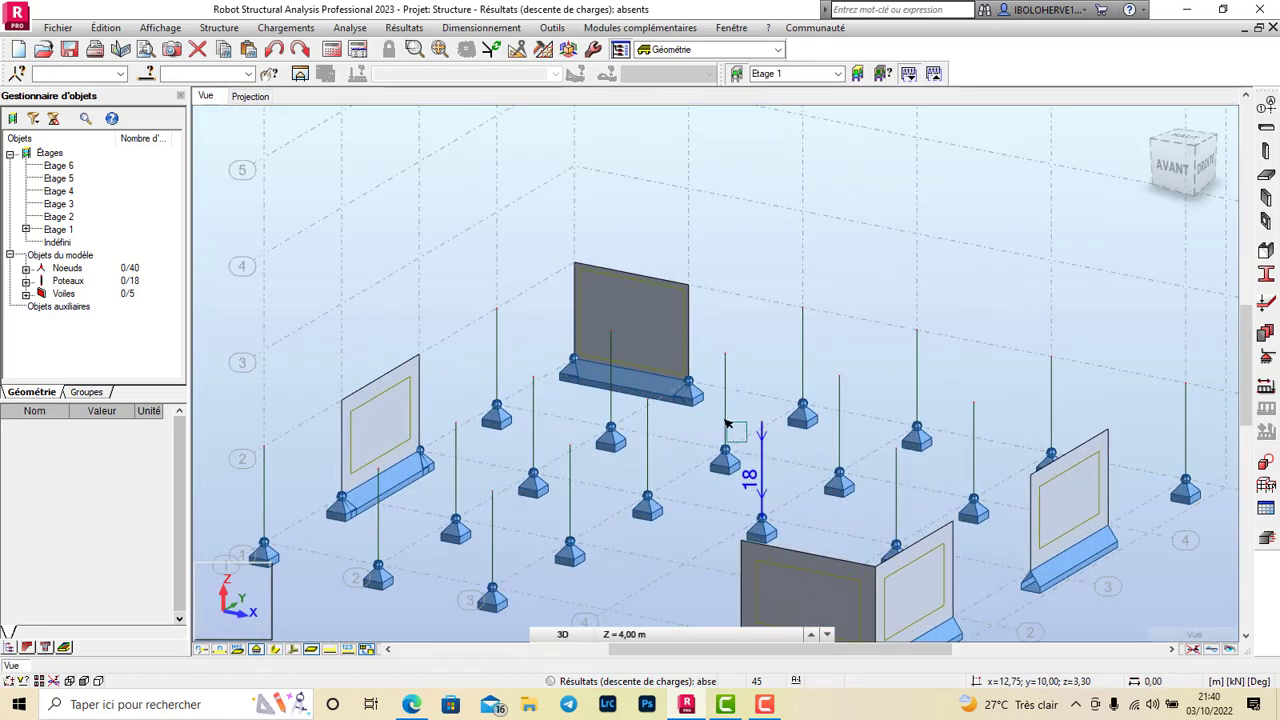
{"action": "left_click", "coordinate": [251, 96]}
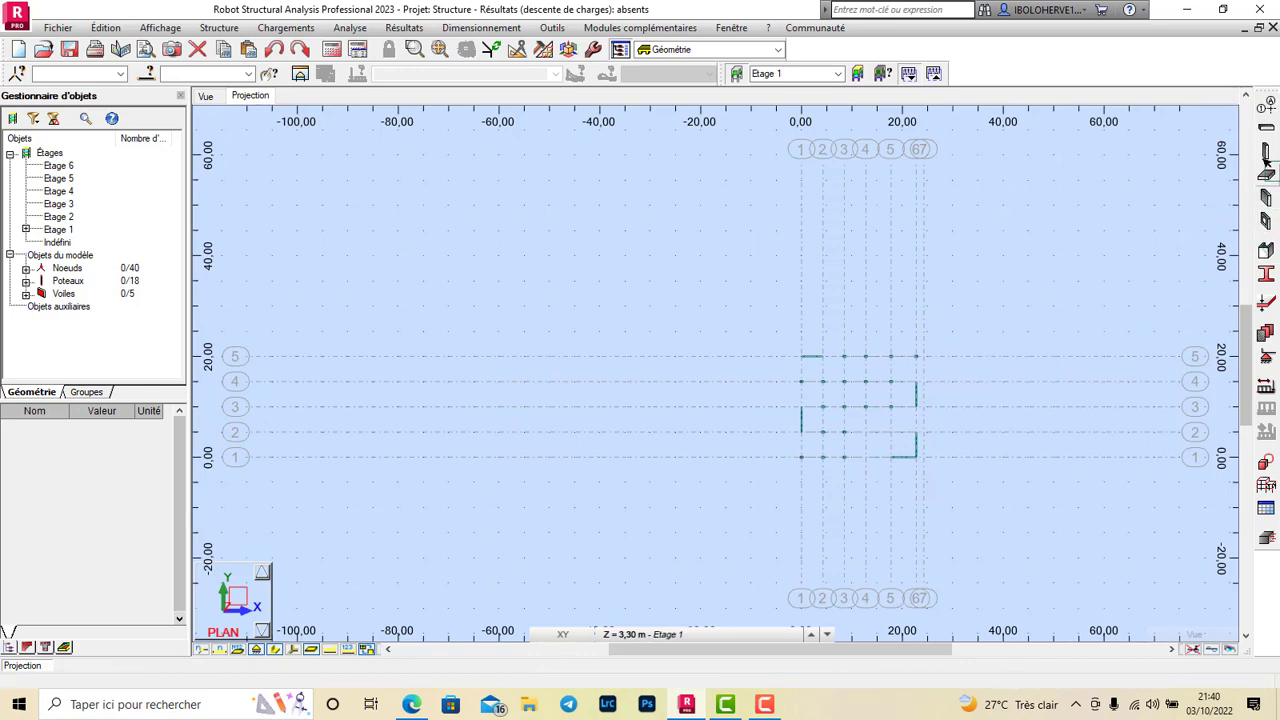
{"action": "scroll", "coordinate": [986, 417], "scroll_direction": "up", "scroll_amount": 1}
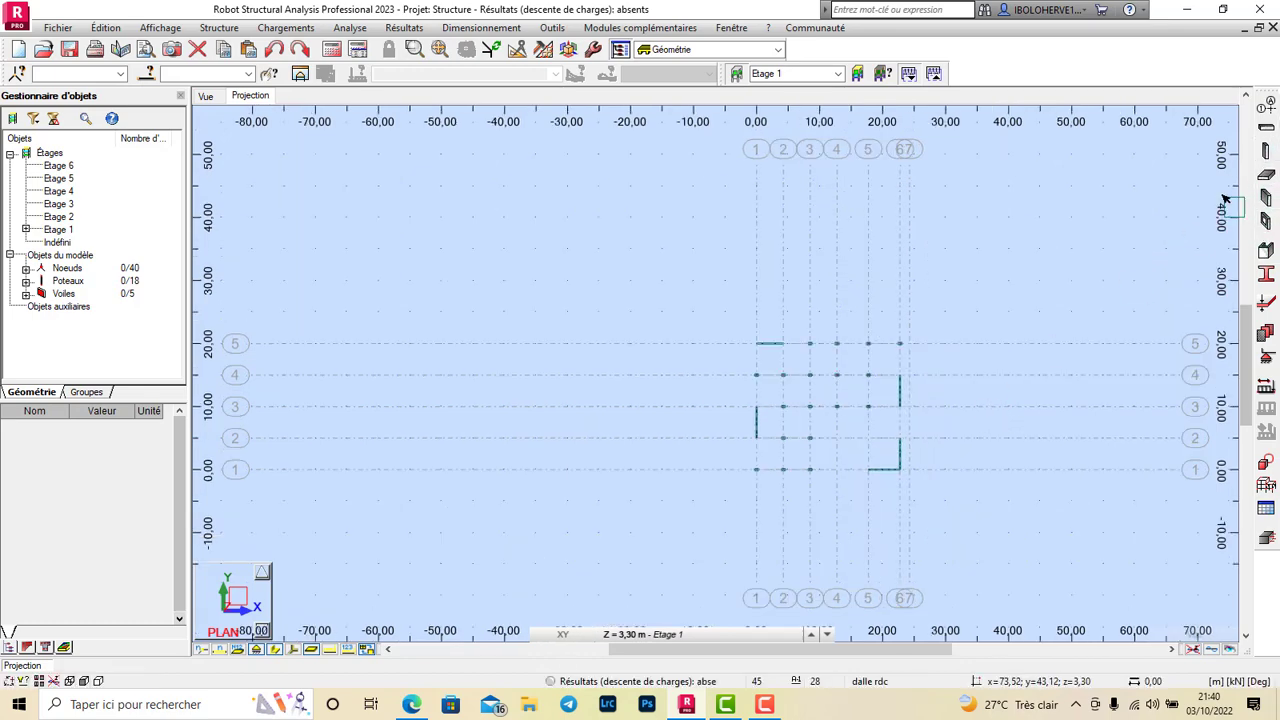
{"action": "left_click", "coordinate": [1268, 177]}
{"action": "scroll", "coordinate": [771, 384], "scroll_direction": "up", "scroll_amount": 2}
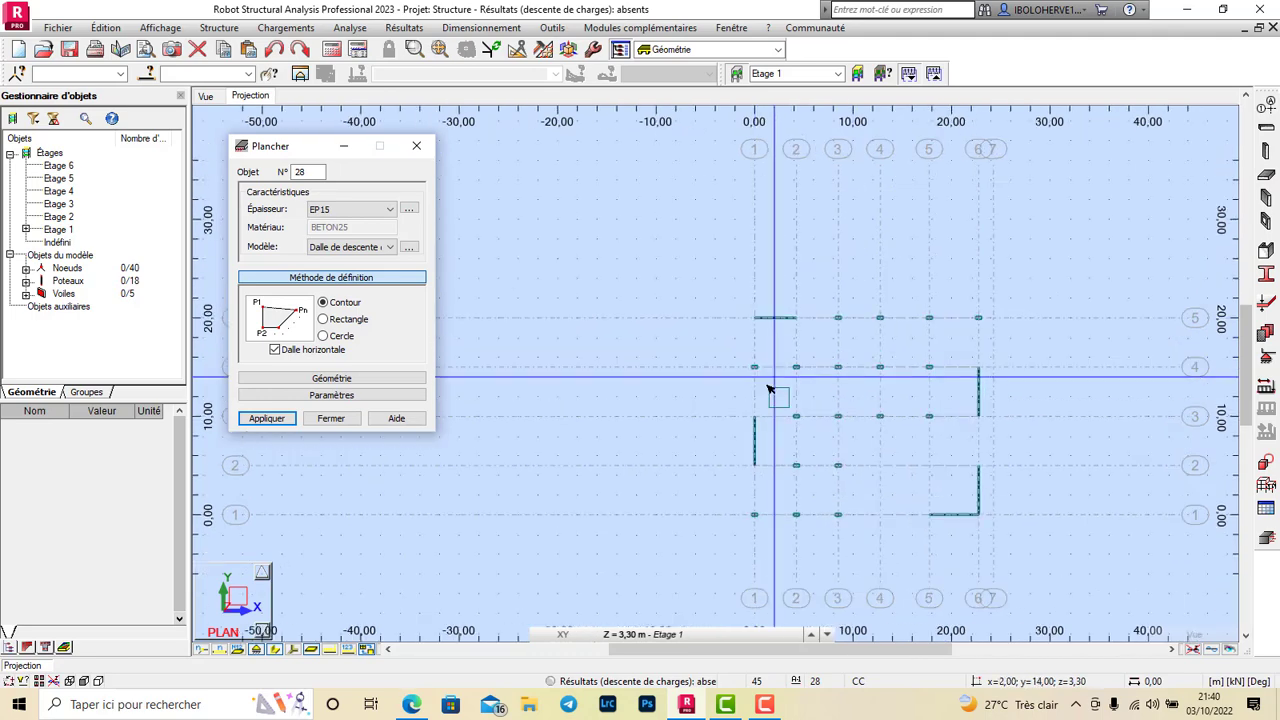
{"action": "left_click", "coordinate": [416, 145]}
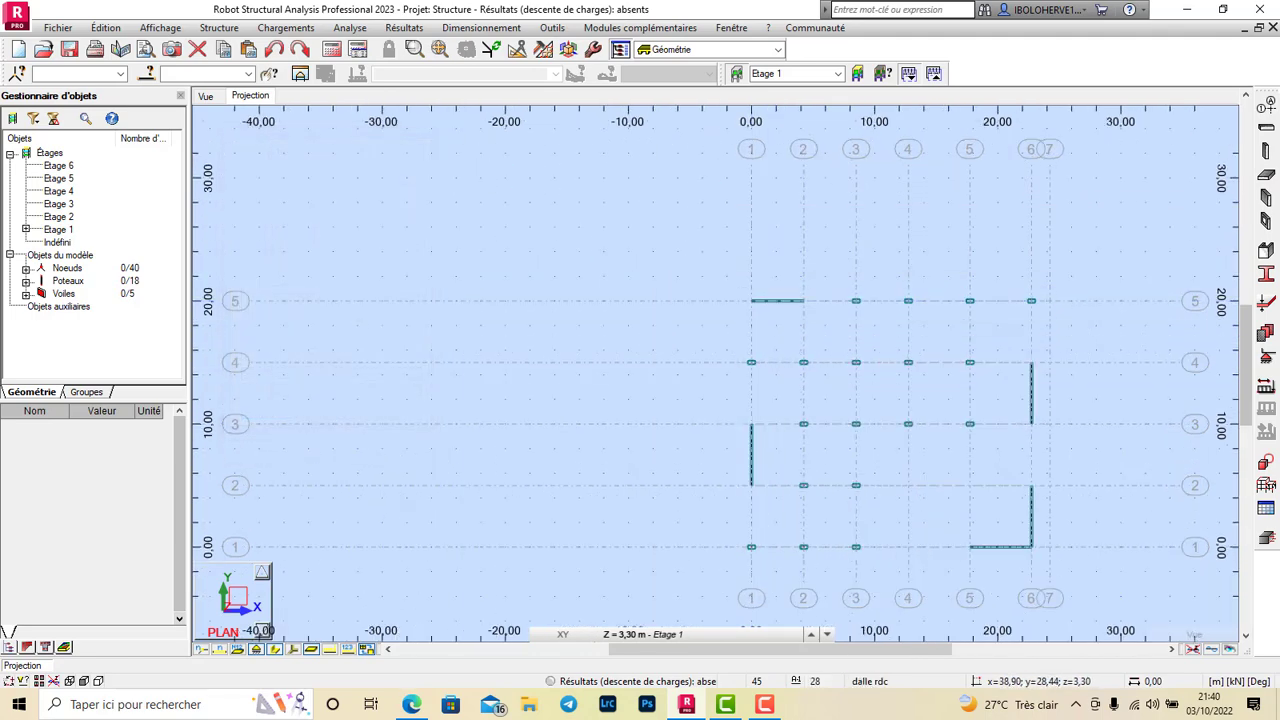
Start the beam definition and draw a B 30x50 Poutre BA beam along Y axis 5 from X axis 6 to X axis 2
{"action": "left_click", "coordinate": [1267, 151]}
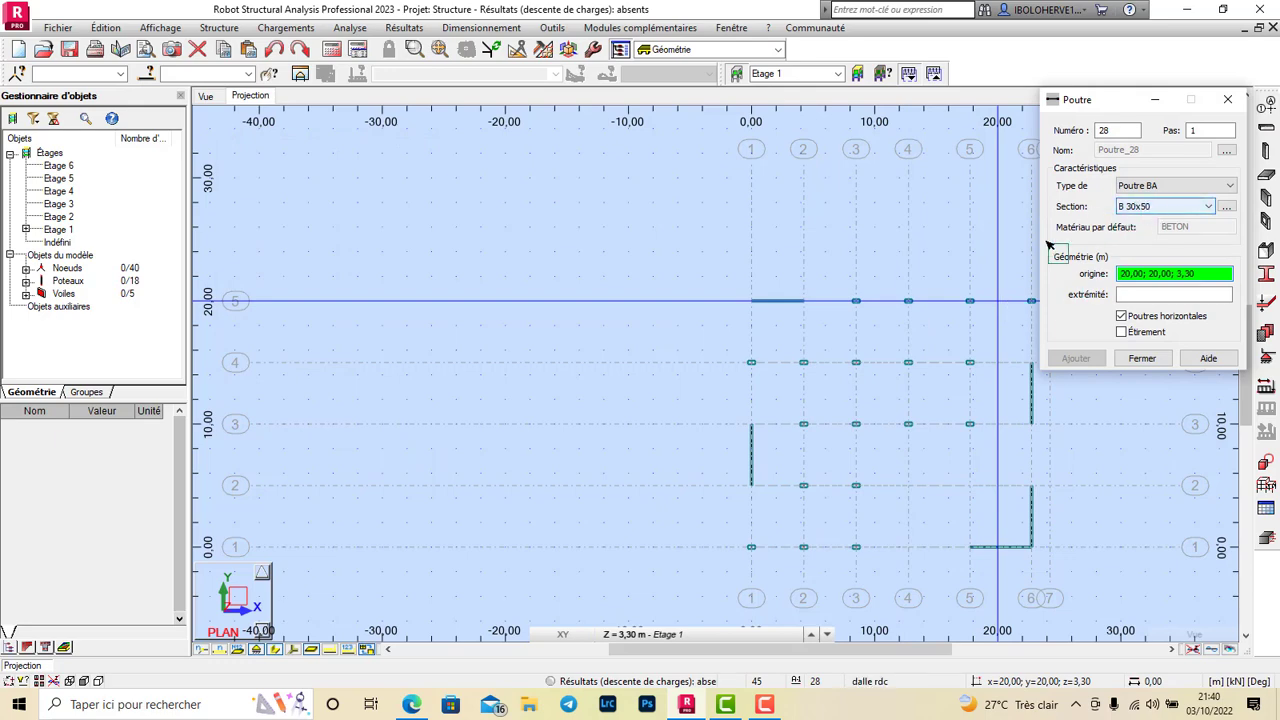
{"action": "scroll", "coordinate": [988, 318], "scroll_direction": "up", "scroll_amount": 3}
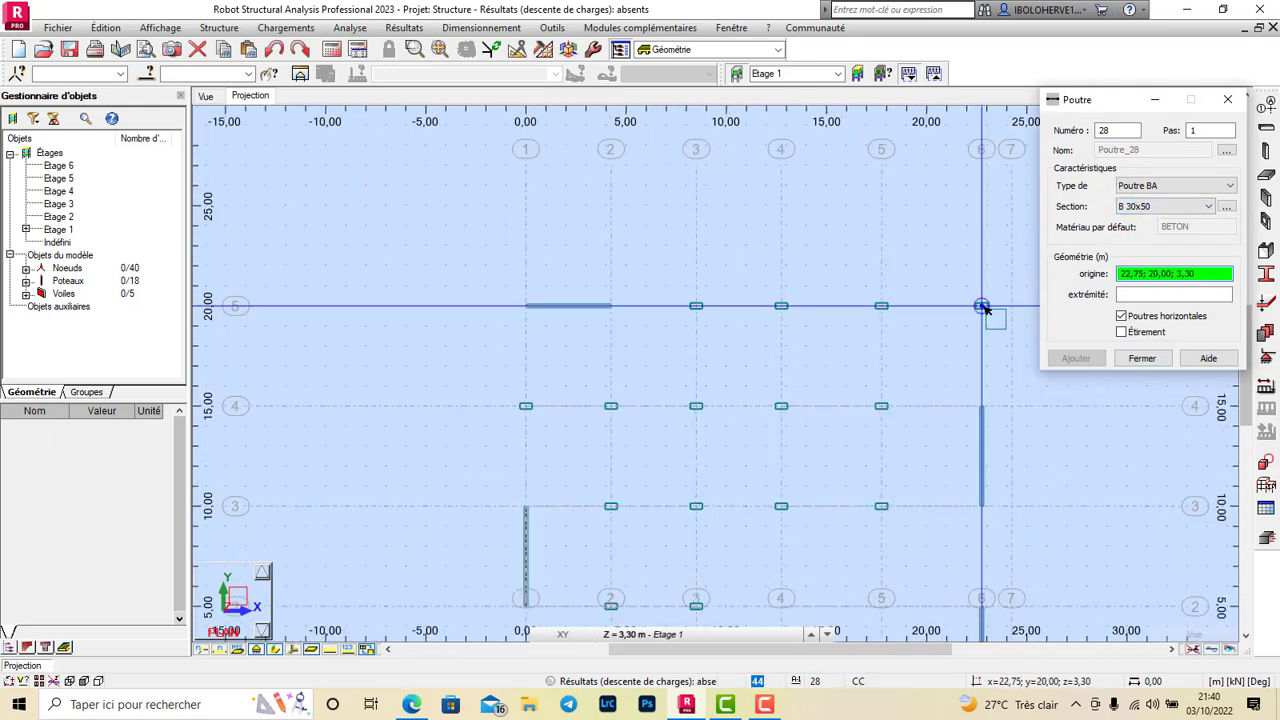
{"action": "left_click", "coordinate": [982, 306]}
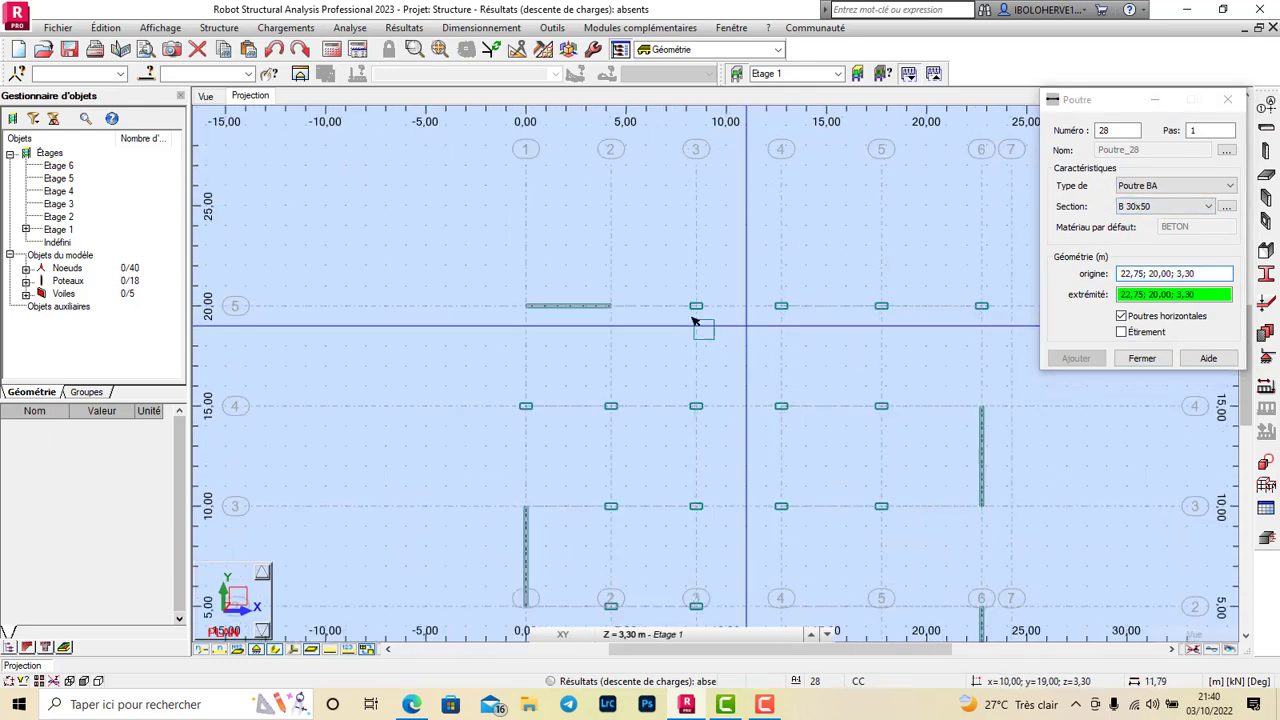
{"action": "left_click", "coordinate": [621, 310]}
{"action": "scroll", "coordinate": [883, 320], "scroll_direction": "down", "scroll_amount": 1}
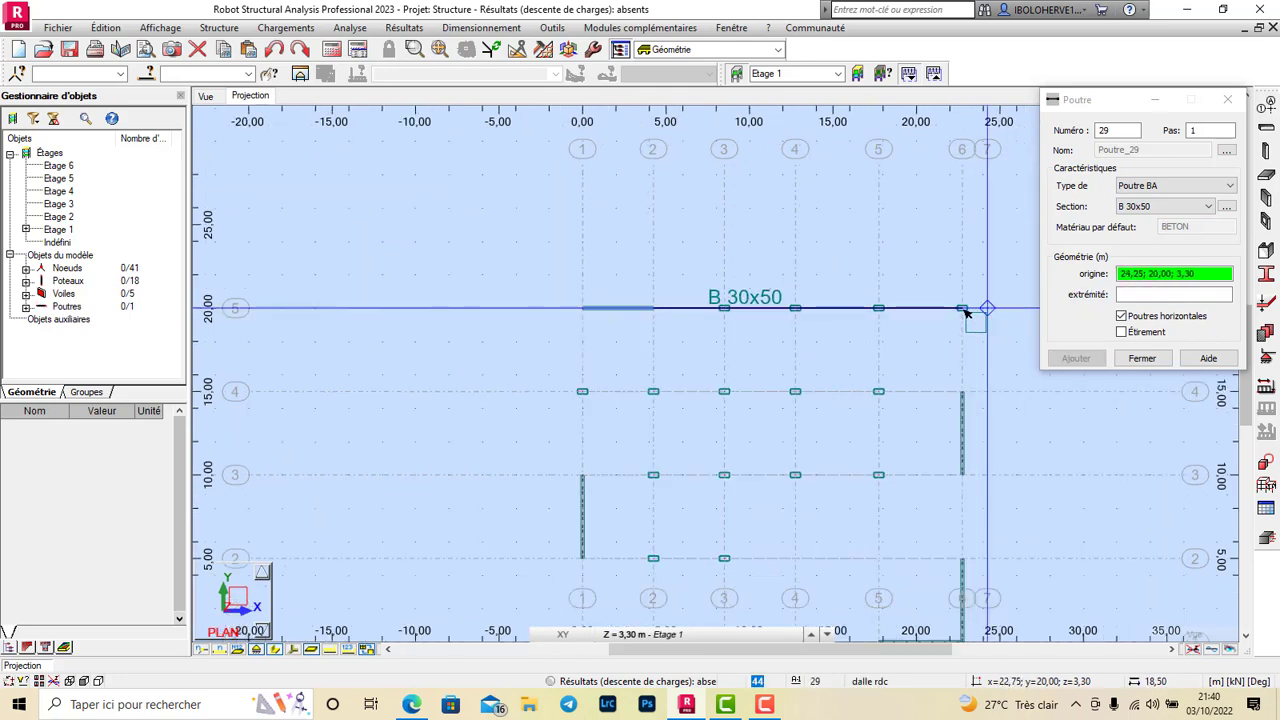
Draw two B 30x50 beams along X axis 6, from Y axis 5 to 4 and from Y axis 3 to 2
{"action": "left_click", "coordinate": [964, 310]}
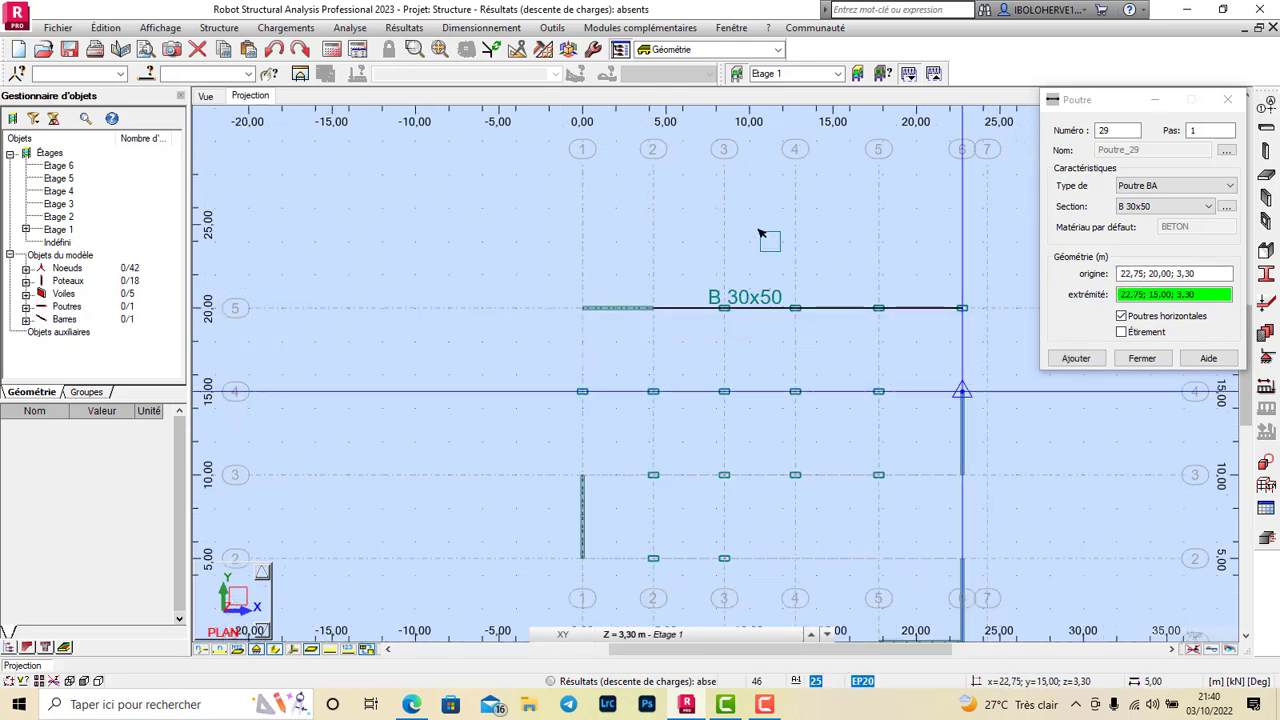
{"action": "left_click", "coordinate": [962, 391]}
{"action": "scroll", "coordinate": [754, 238], "scroll_direction": "down", "scroll_amount": 1}
{"action": "scroll", "coordinate": [990, 428], "scroll_direction": "up", "scroll_amount": 1}
{"action": "scroll", "coordinate": [630, 350], "scroll_direction": "down", "scroll_amount": 1}
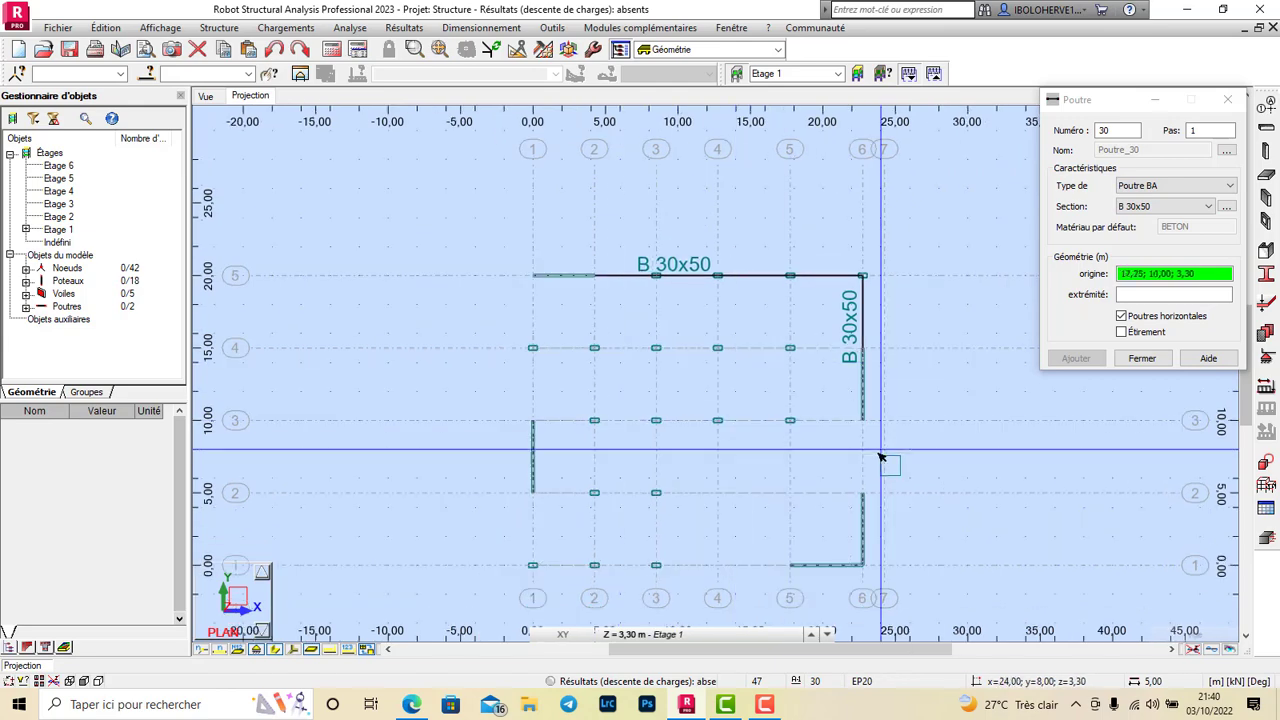
{"action": "scroll", "coordinate": [866, 432], "scroll_direction": "up", "scroll_amount": 1}
{"action": "left_click", "coordinate": [864, 419]}
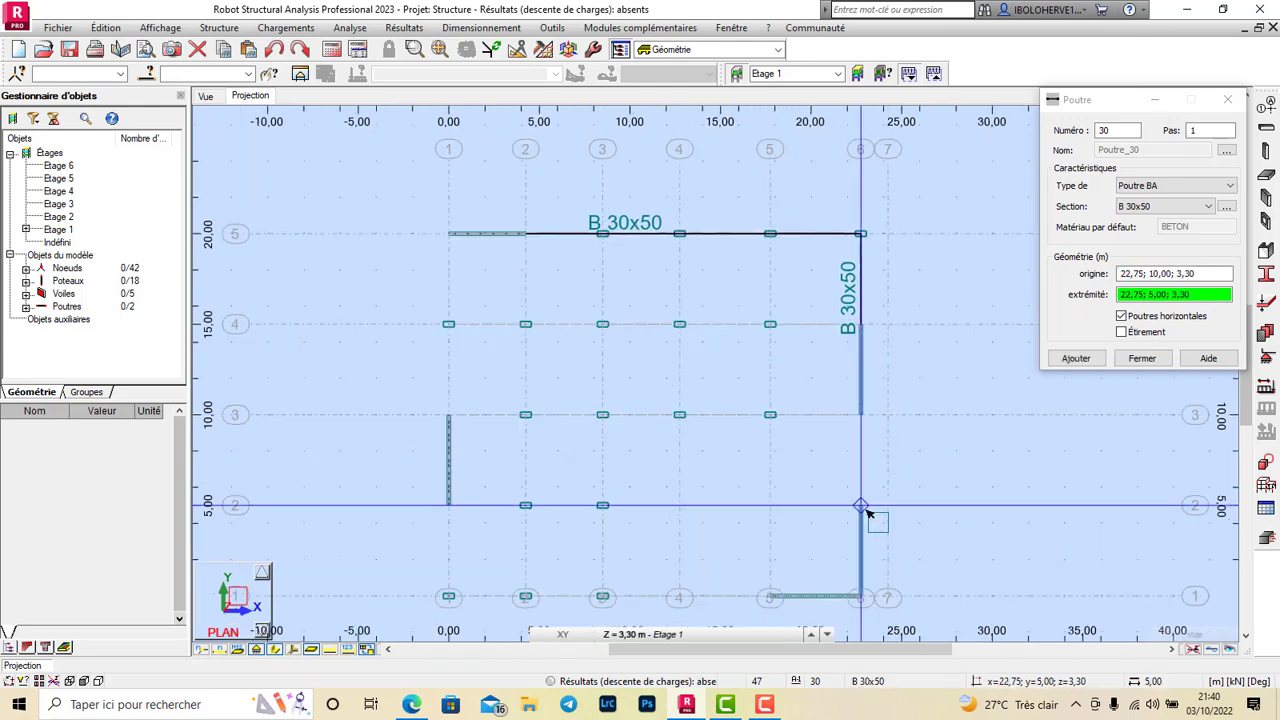
{"action": "left_click", "coordinate": [900, 481]}
{"action": "scroll", "coordinate": [914, 380], "scroll_direction": "down", "scroll_amount": 1}
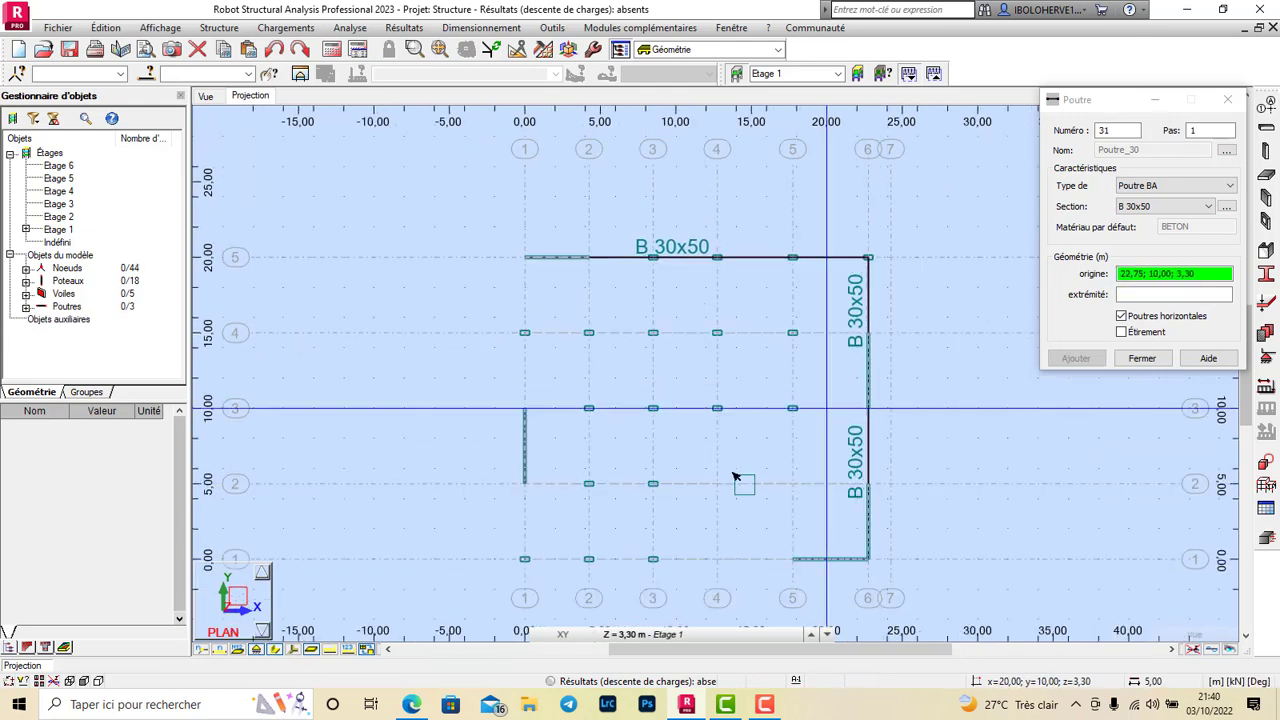
Draw B 30x50 beams along X axis 1 from Y axis 2 to 1 and along Y axis 1 from X axis 5 to 1
{"action": "left_click", "coordinate": [525, 484]}
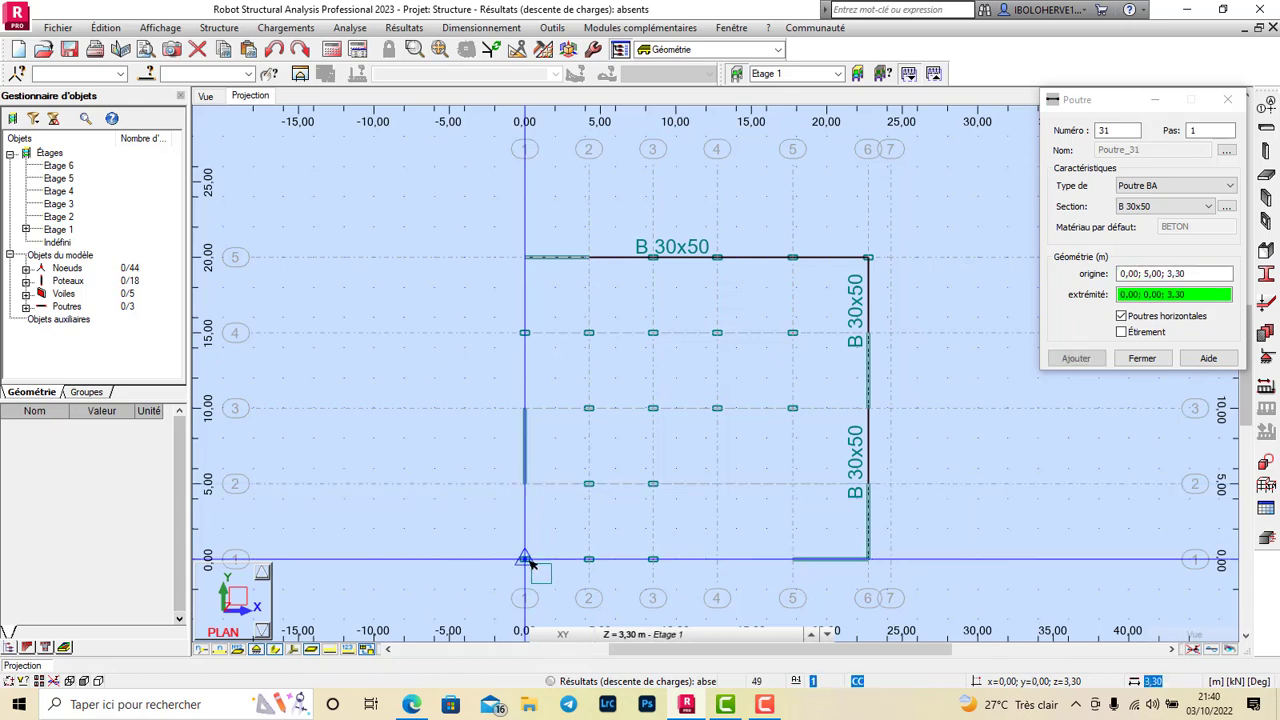
{"action": "left_click", "coordinate": [525, 560]}
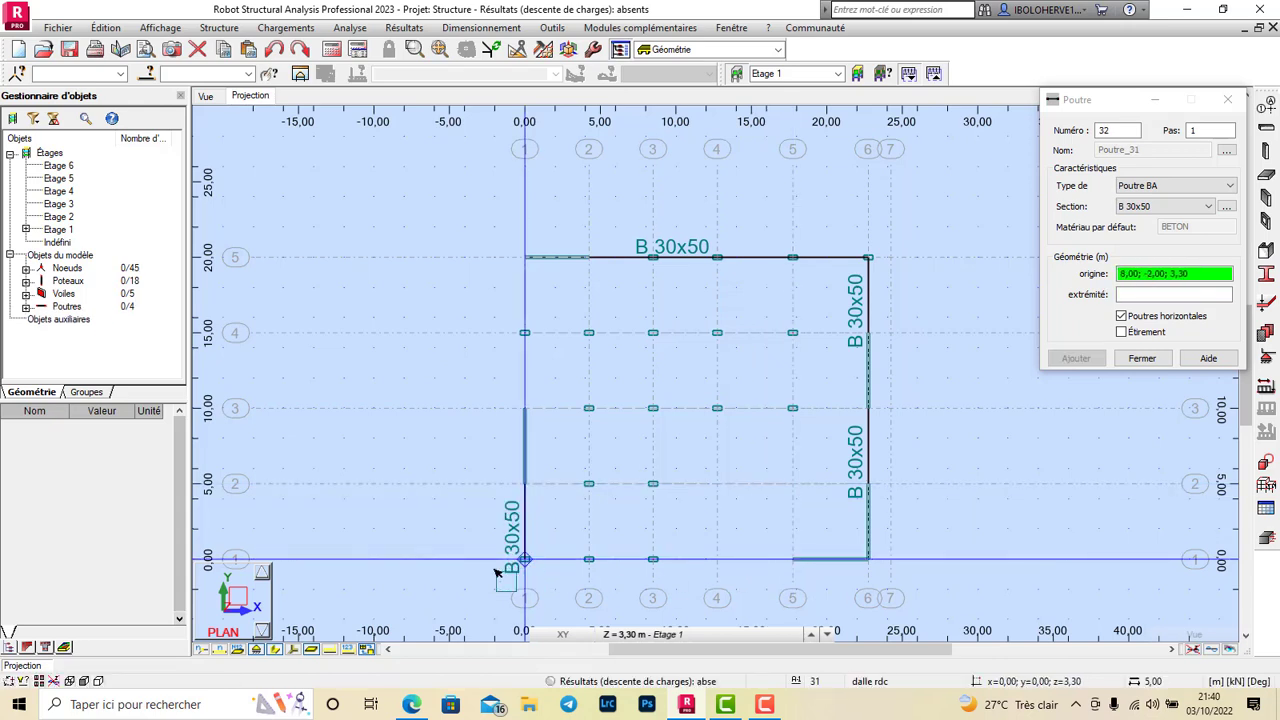
{"action": "left_click", "coordinate": [793, 560]}
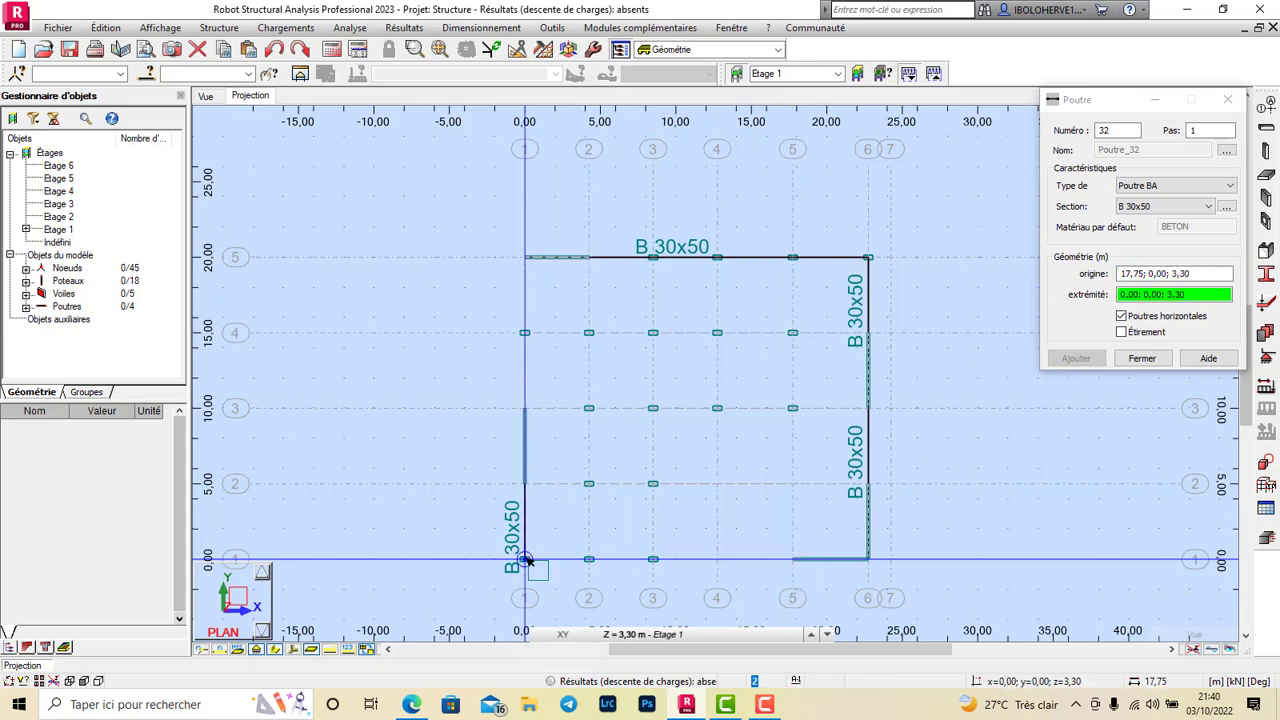
{"action": "left_click", "coordinate": [525, 560]}
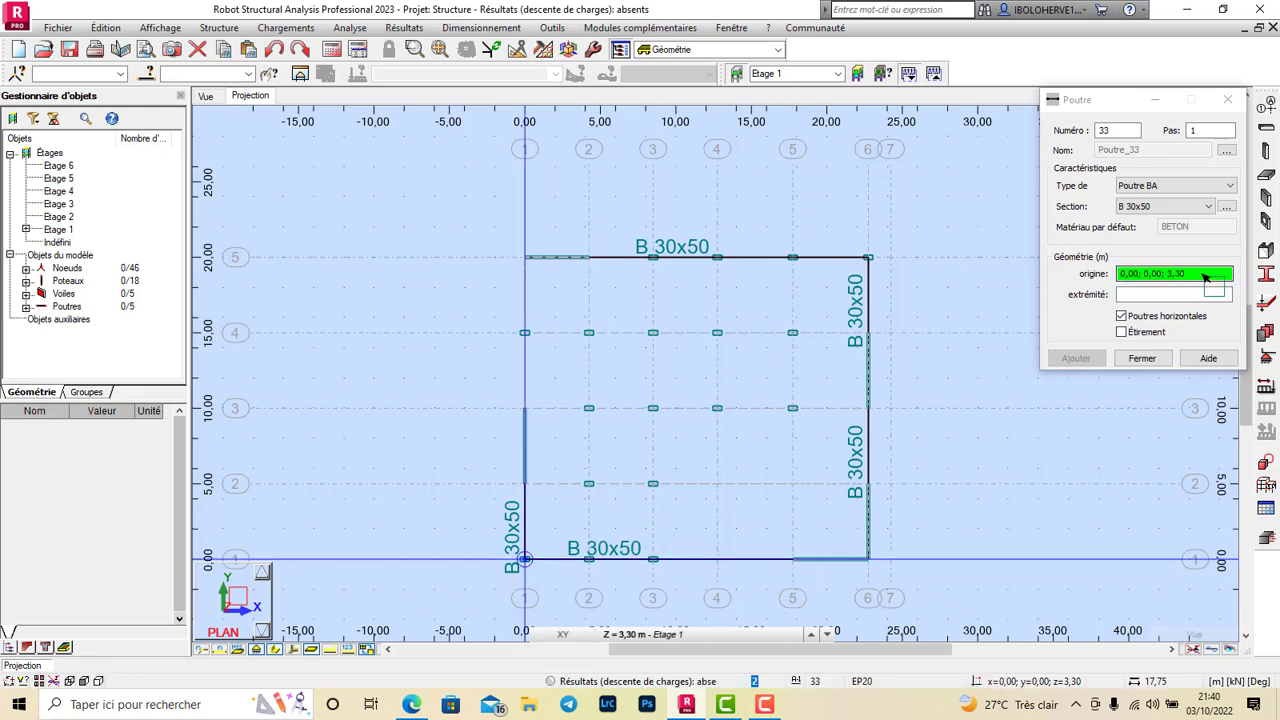
Draw B 30x50 beams along X axis 1 from Y axis 5 to 3 and along Y axis 4 from X axis 1 to 6
{"action": "left_click", "coordinate": [525, 258]}
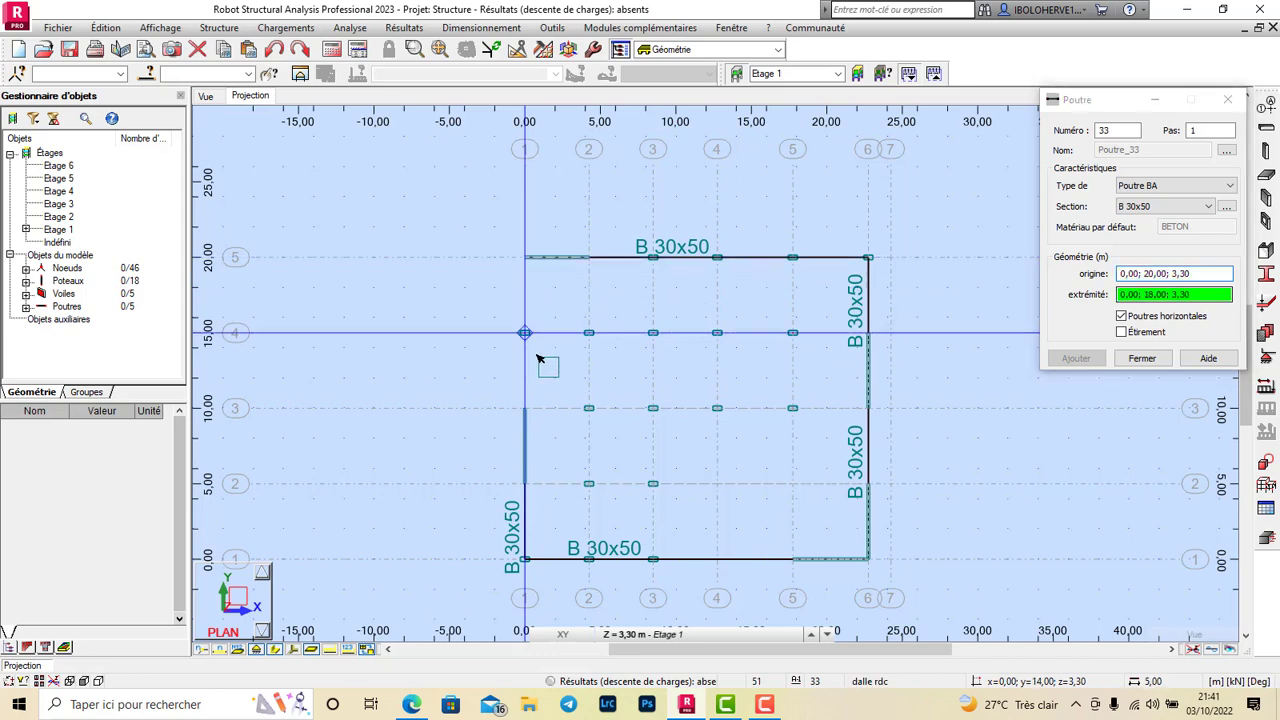
{"action": "left_click", "coordinate": [525, 408]}
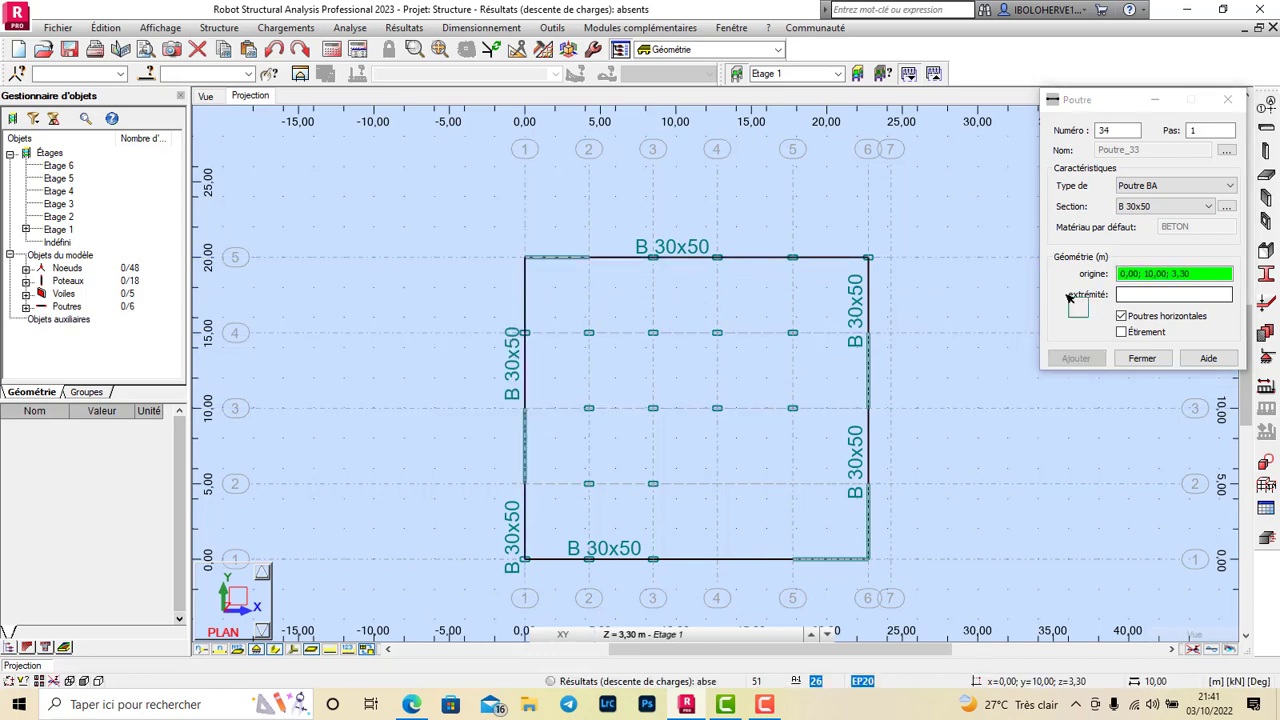
{"action": "left_click", "coordinate": [525, 333]}
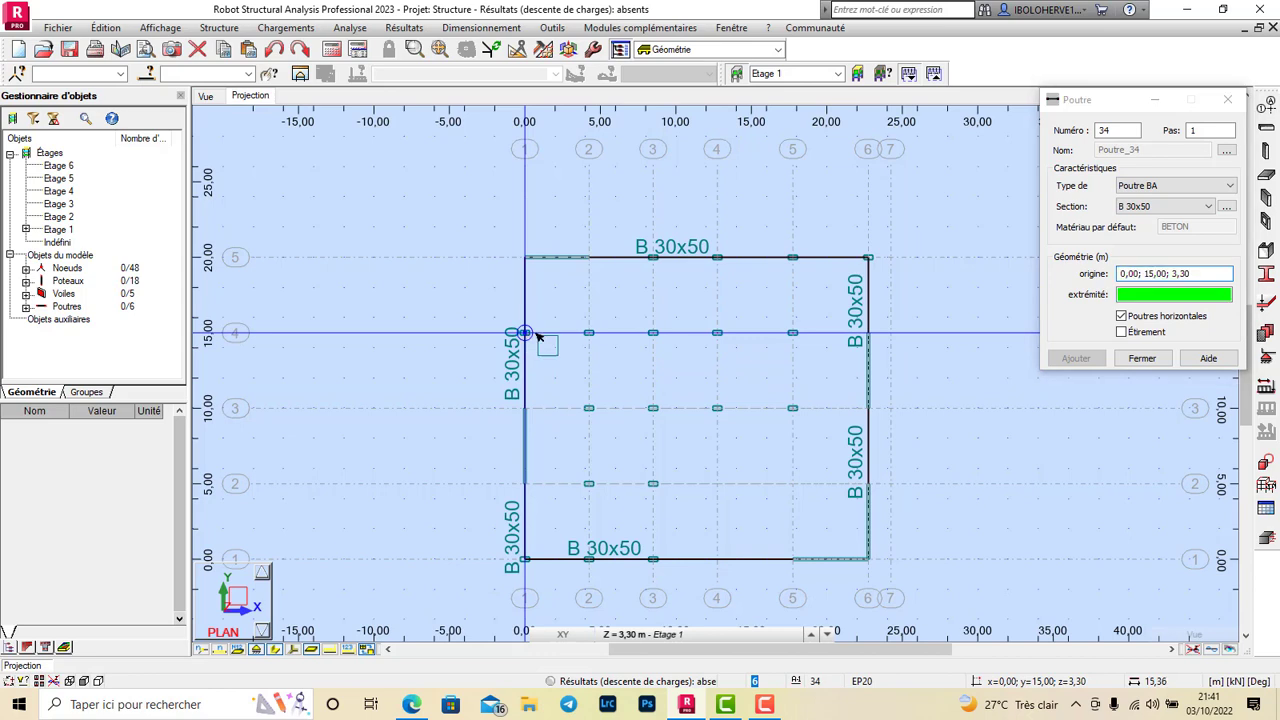
{"action": "left_click", "coordinate": [869, 333]}
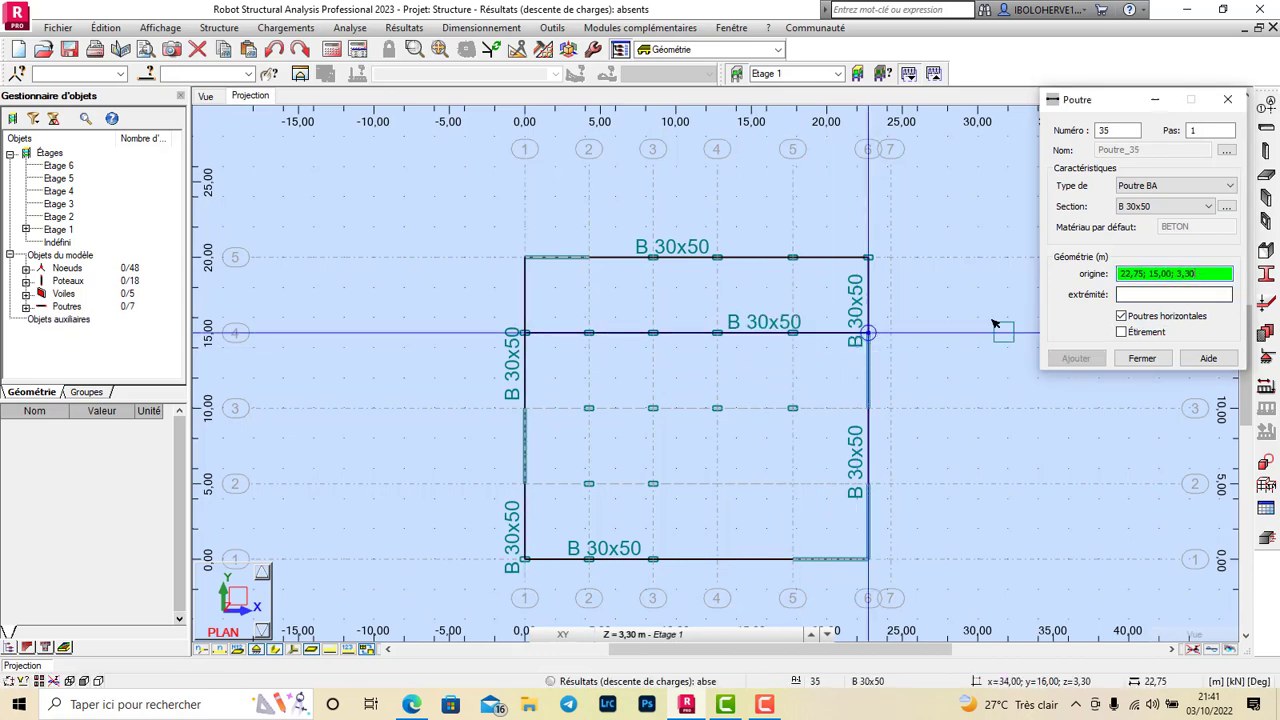
Draw B 30x50 beams from Y axis 5 to Y axis 1 along each of X axes 3, 2, 5 and 4
{"action": "left_click", "coordinate": [655, 260]}
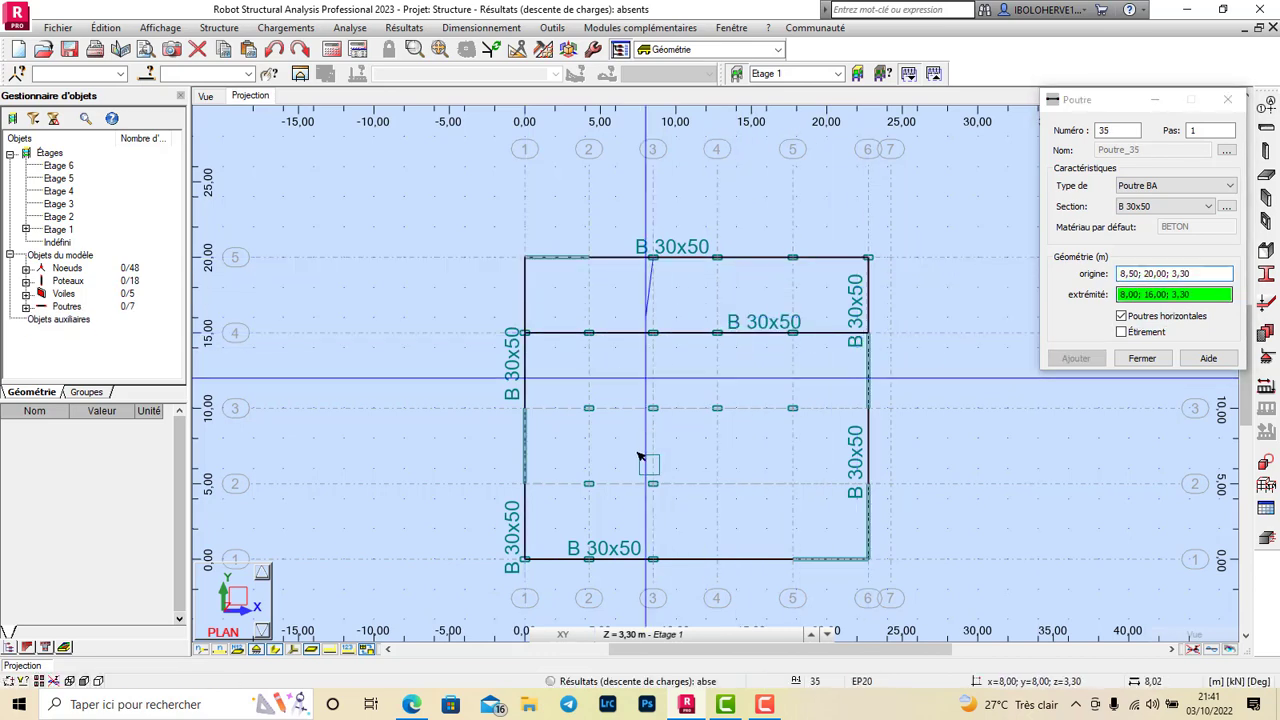
{"action": "left_click", "coordinate": [655, 560]}
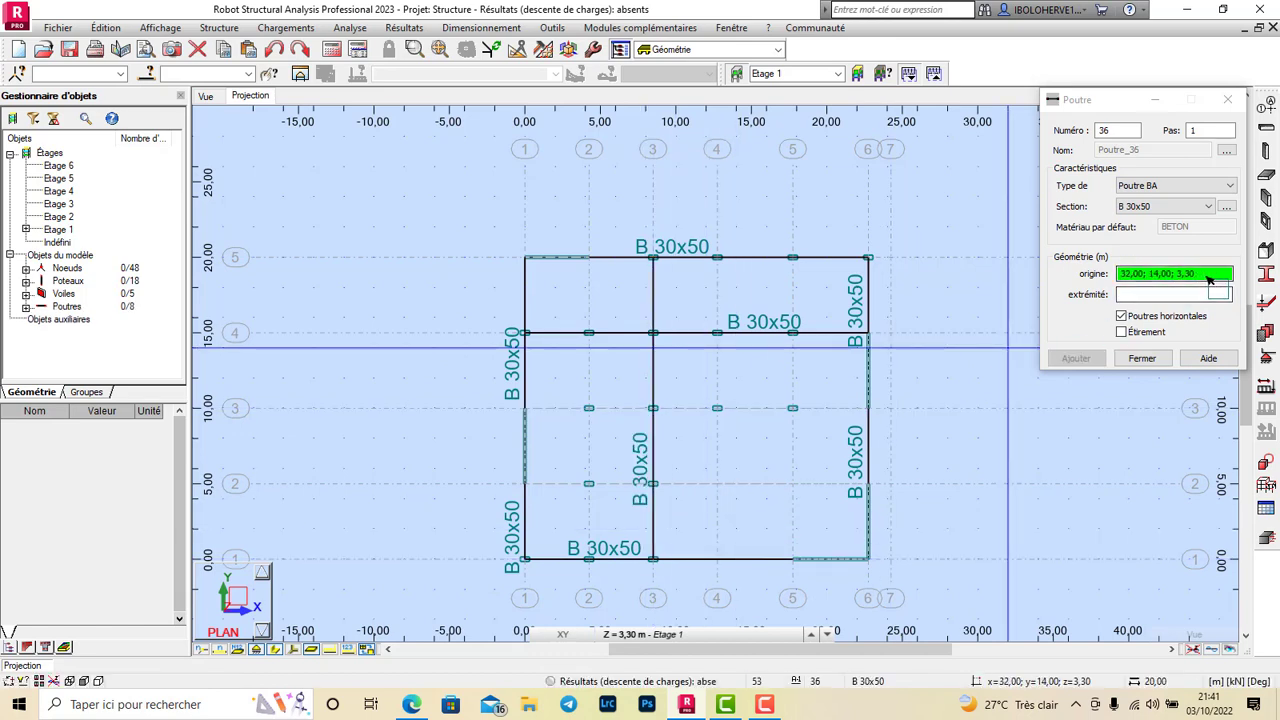
{"action": "left_click", "coordinate": [588, 258]}
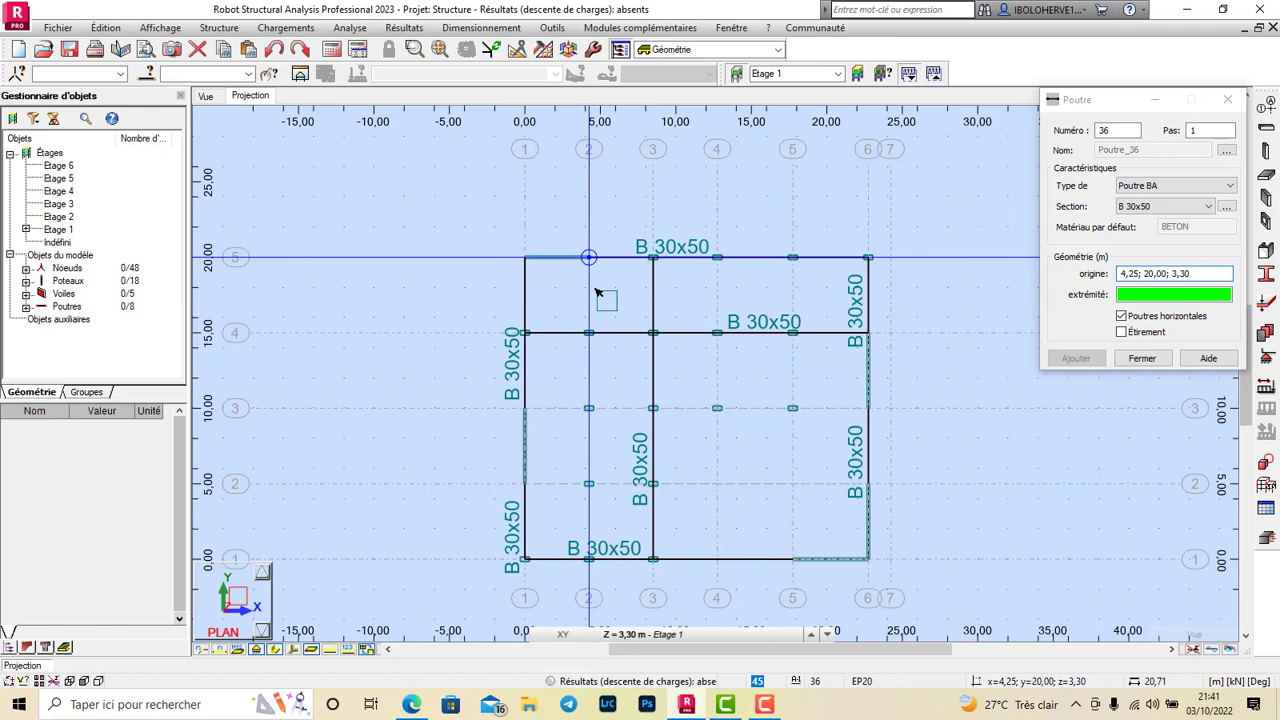
{"action": "left_click", "coordinate": [588, 558]}
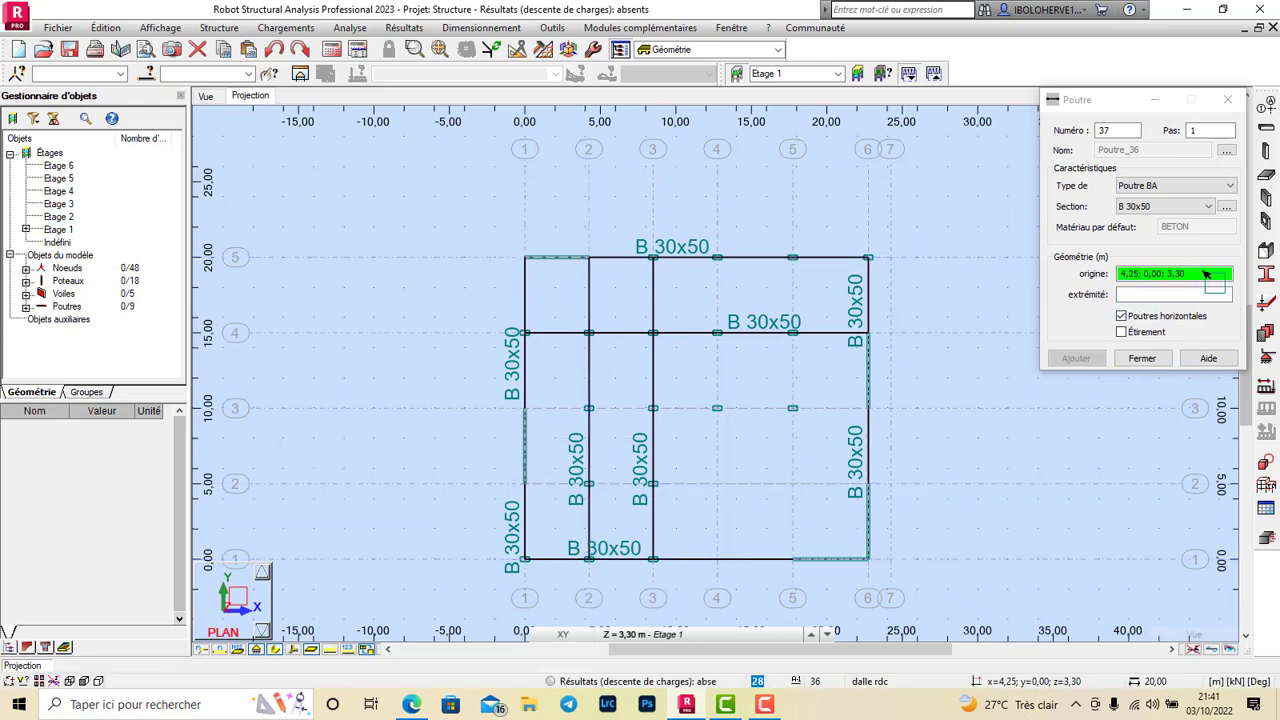
{"action": "left_click", "coordinate": [793, 258]}
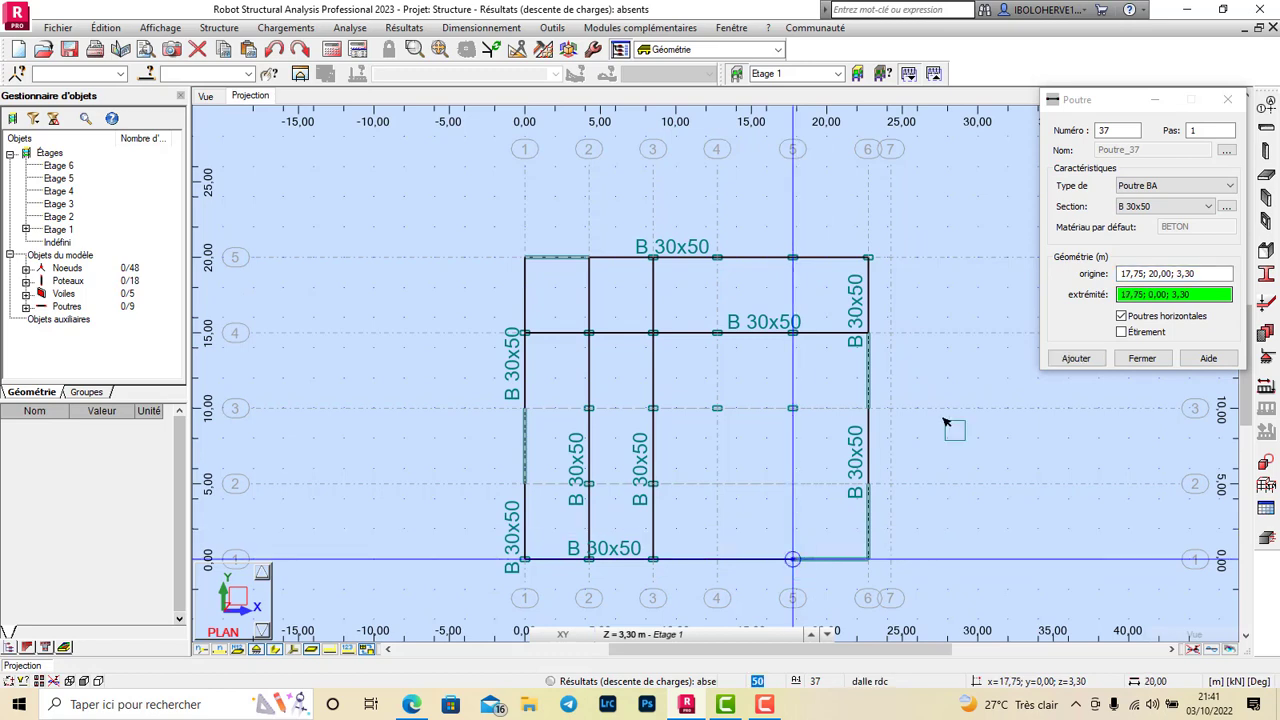
{"action": "left_click", "coordinate": [1198, 278]}
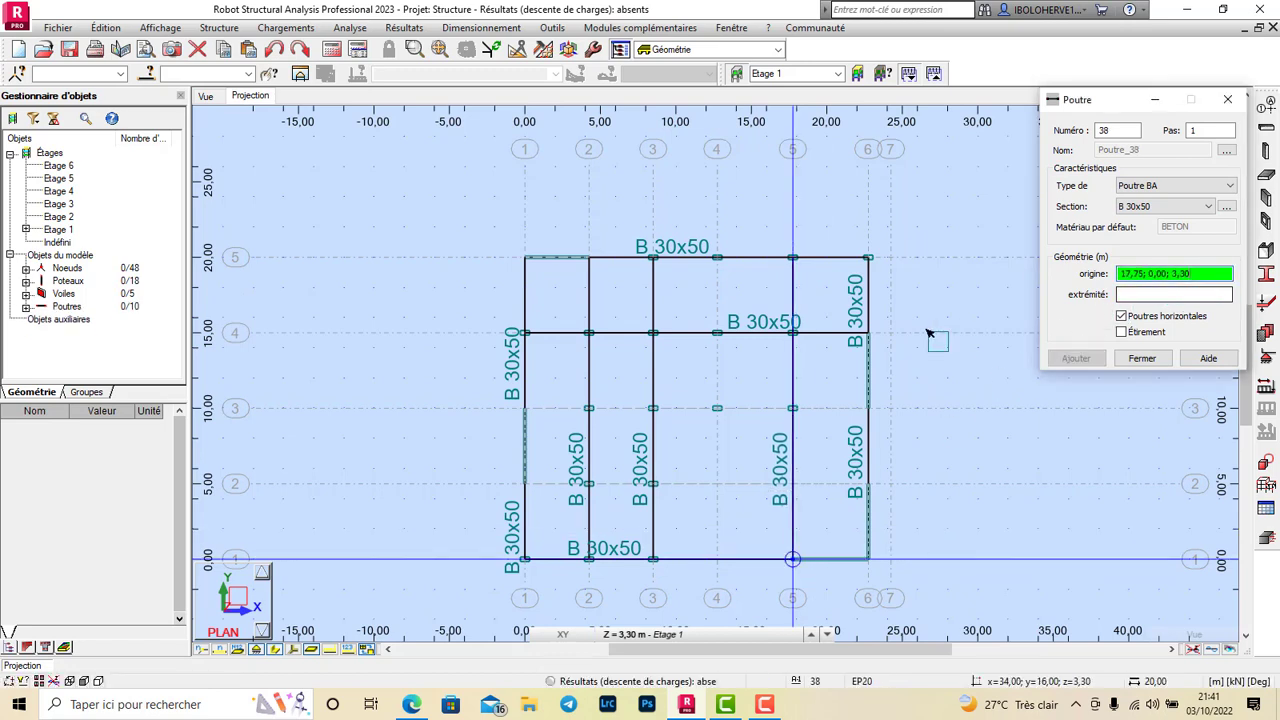
{"action": "left_click", "coordinate": [717, 258]}
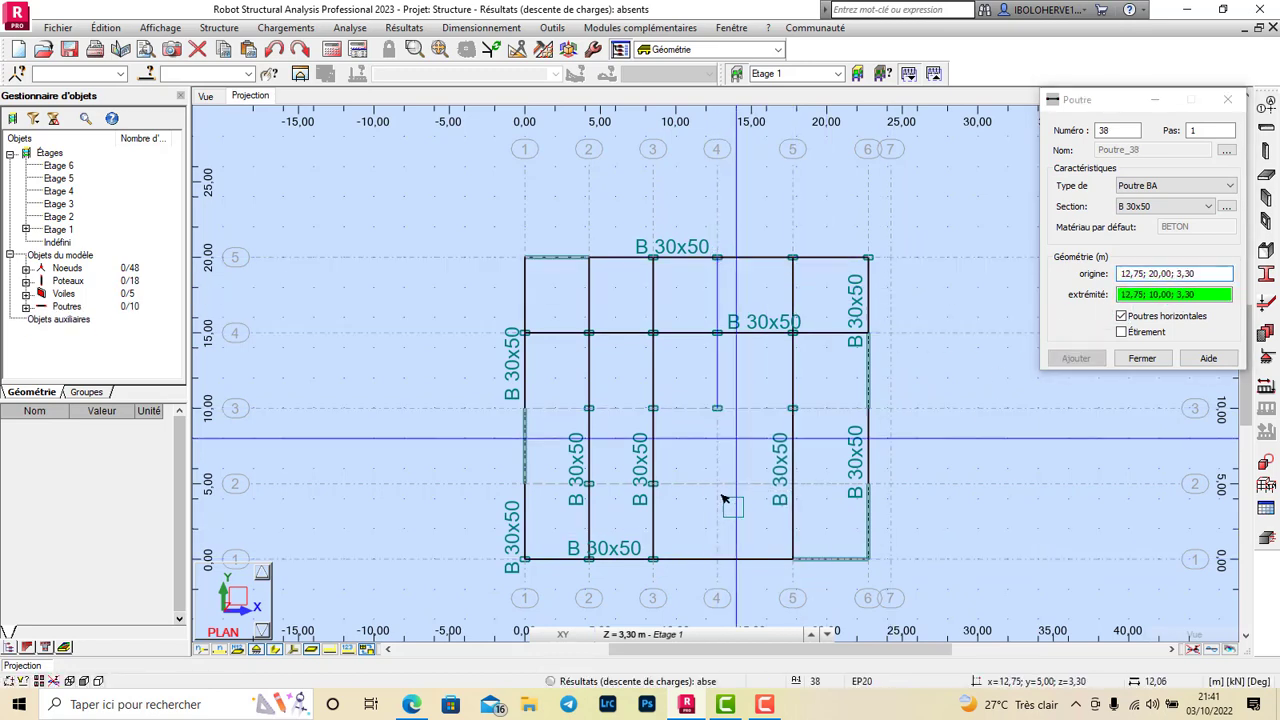
{"action": "left_click", "coordinate": [717, 559]}
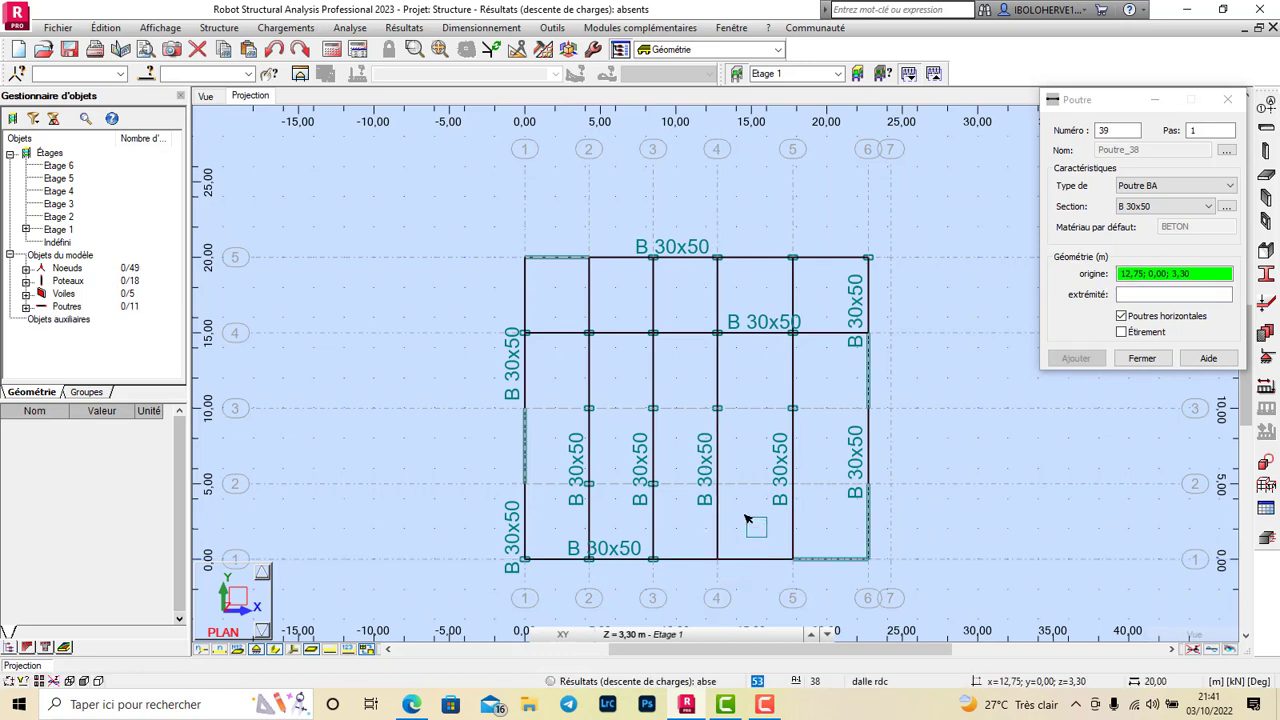
Draw B 30x50 beams along Y axes 3 and 2 from X axis 1 to X axis 6, and leave the beam definition
{"action": "left_click", "coordinate": [524, 409]}
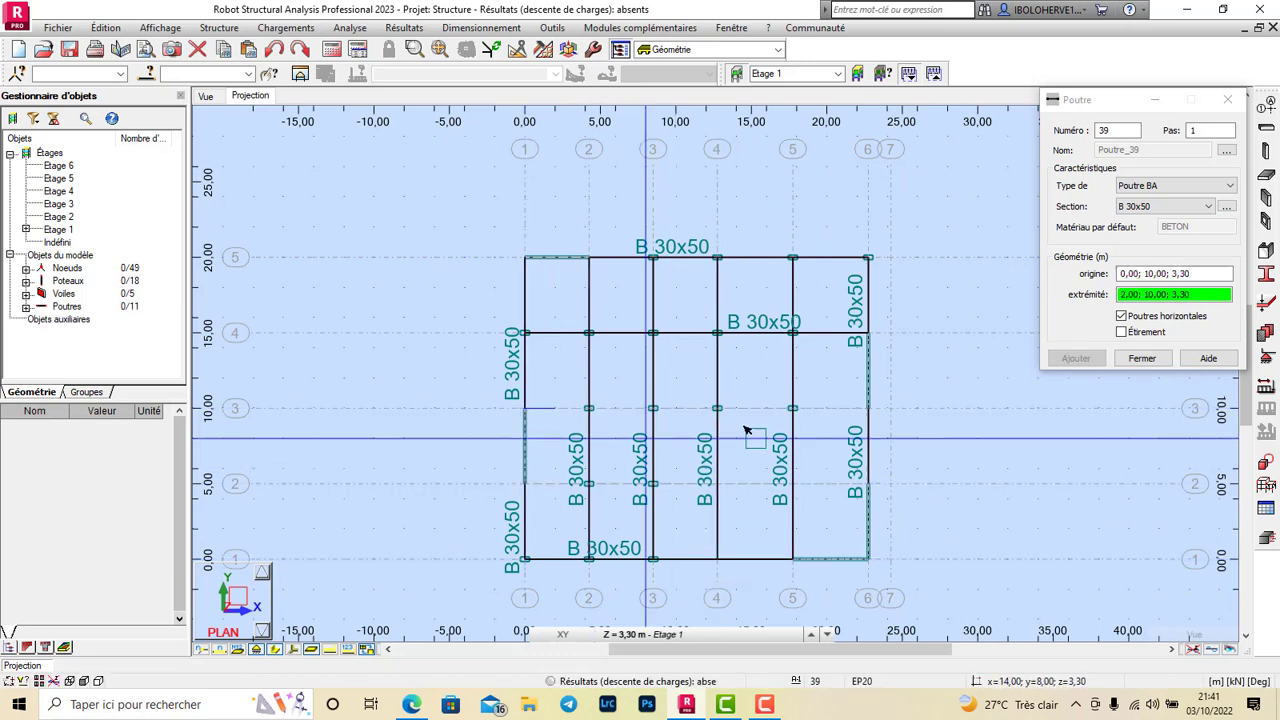
{"action": "left_click", "coordinate": [869, 409]}
{"action": "left_click", "coordinate": [524, 484]}
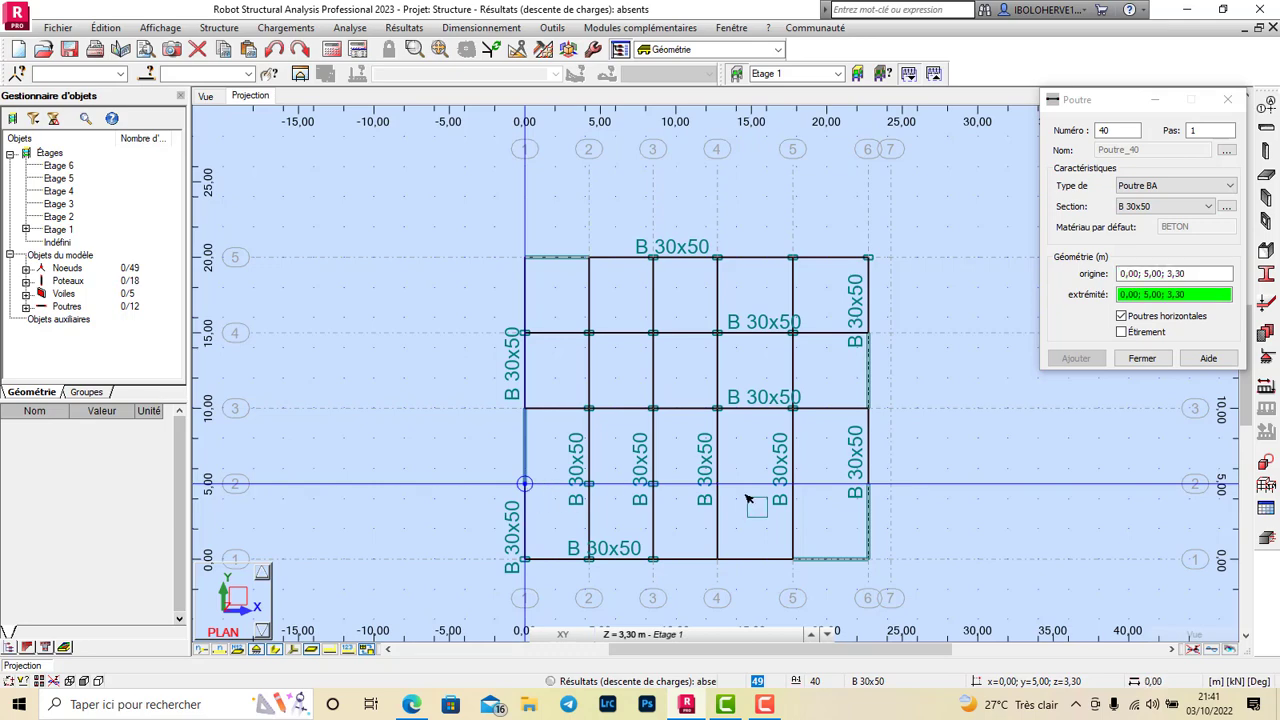
{"action": "left_click", "coordinate": [869, 484]}
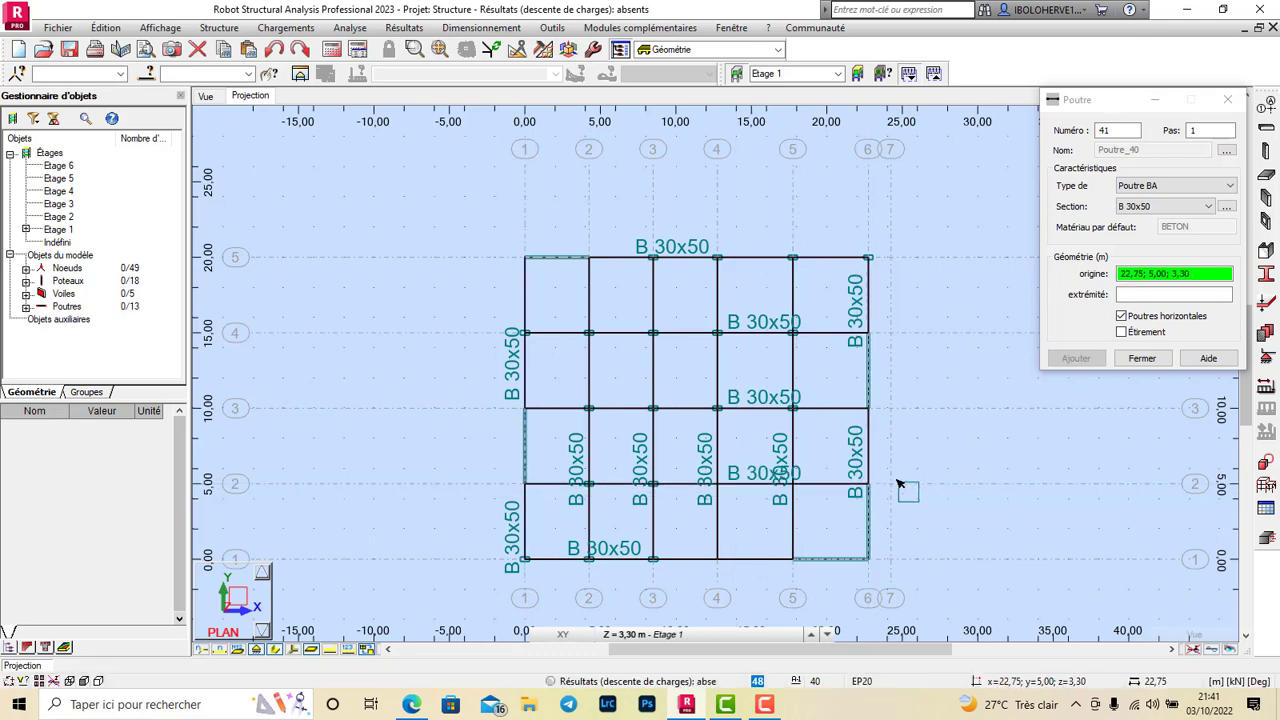
{"action": "left_click", "coordinate": [1142, 358]}
{"action": "scroll", "coordinate": [712, 428], "scroll_direction": "down", "scroll_amount": 1}
{"action": "scroll", "coordinate": [715, 425], "scroll_direction": "down", "scroll_amount": 1}
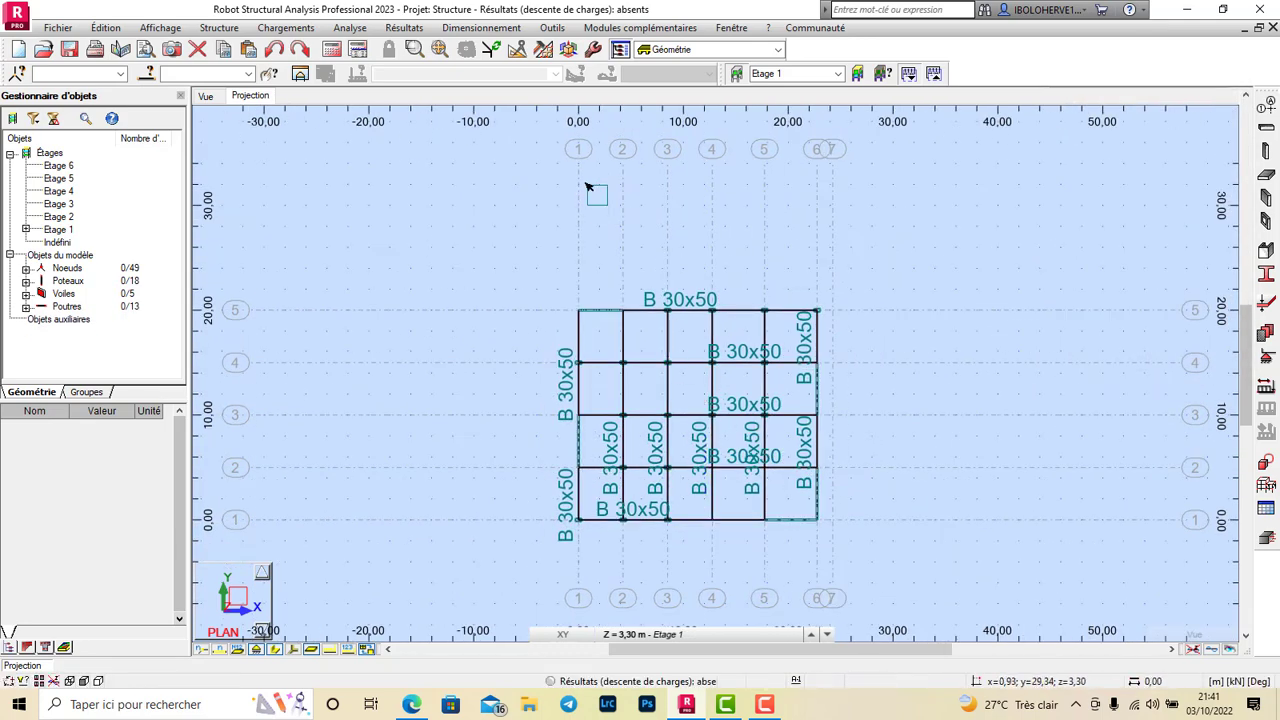
Select all bars with section B 30x50 and split them at their intersections
{"action": "left_click", "coordinate": [166, 60]}
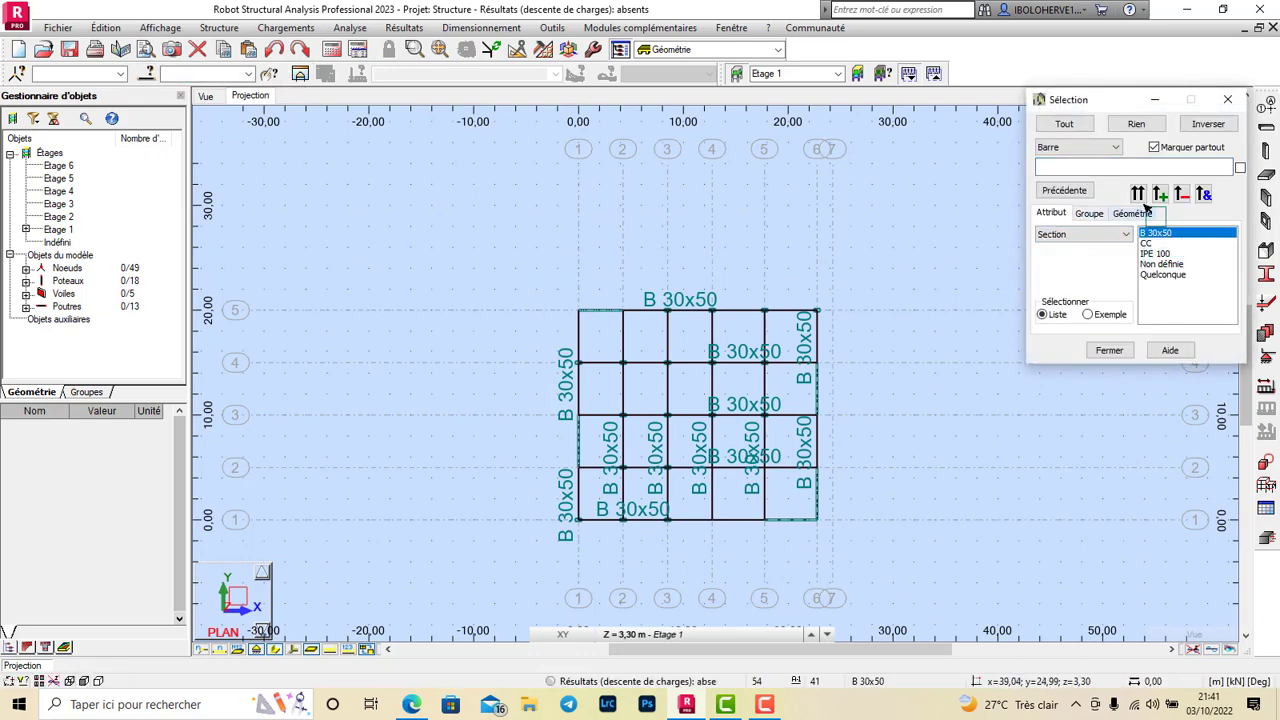
{"action": "left_click", "coordinate": [1140, 196]}
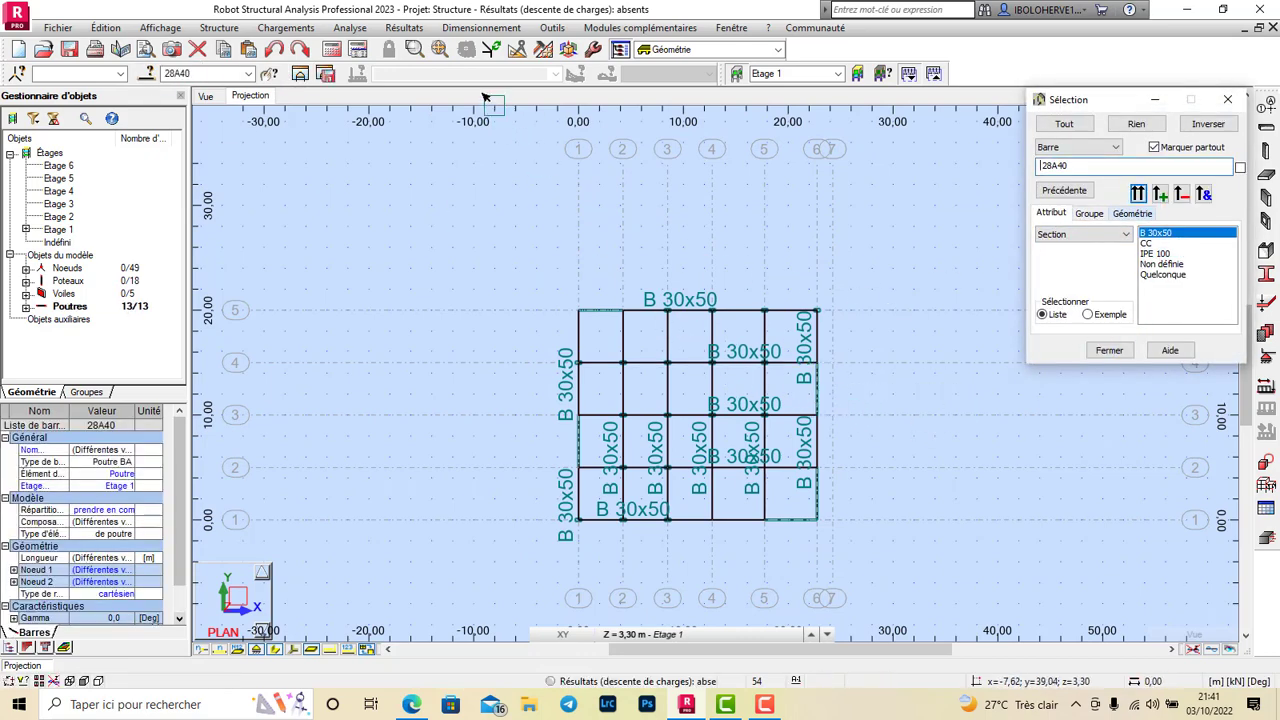
{"action": "left_click", "coordinate": [517, 50]}
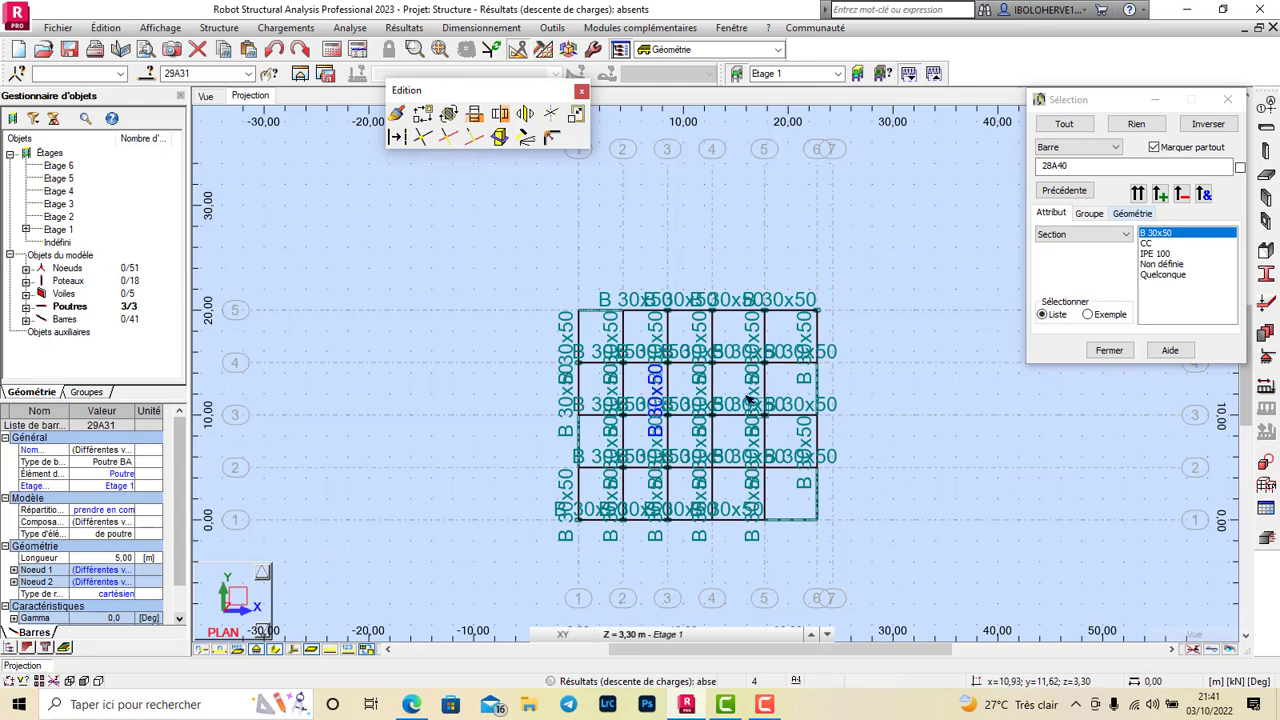
{"action": "left_click", "coordinate": [582, 90]}
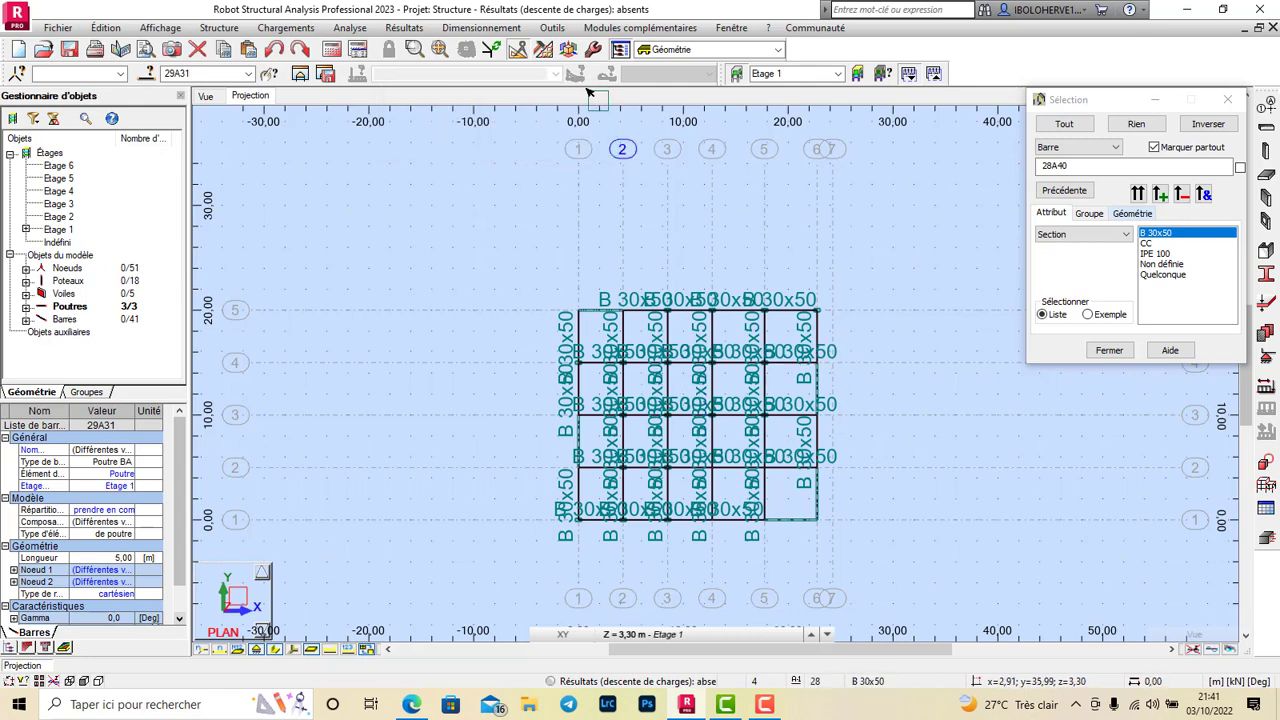
Clear the bar selection and start defining an EP15 floor slab by rectangle
{"action": "left_click", "coordinate": [1118, 351]}
{"action": "left_click", "coordinate": [974, 357]}
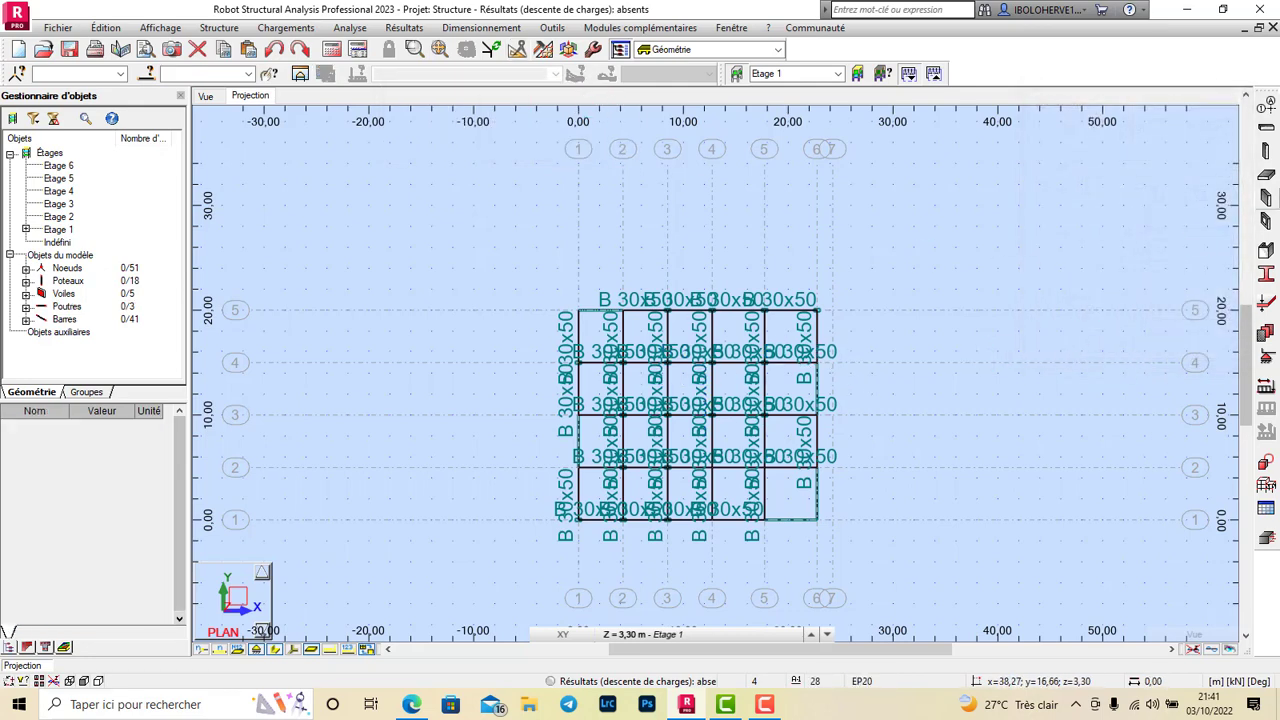
{"action": "left_click", "coordinate": [1270, 175]}
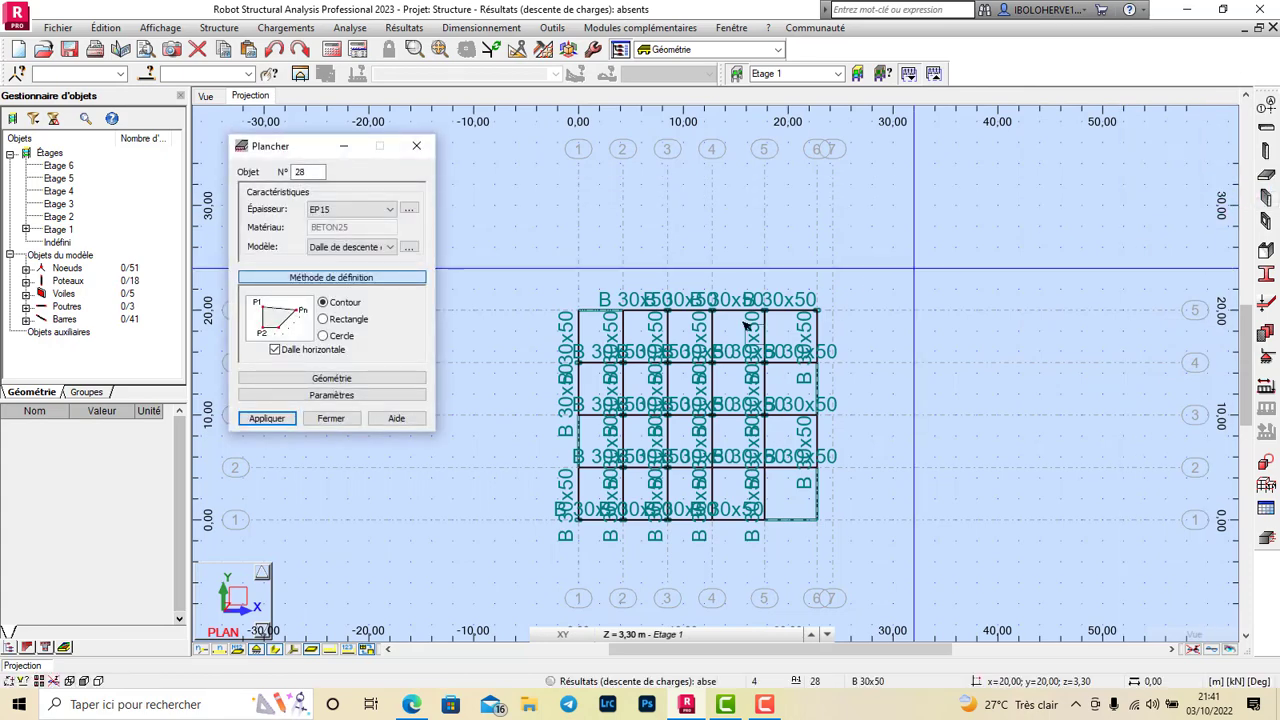
{"action": "left_click", "coordinate": [325, 320]}
Try to draw the rectangular slab from X axis 1 to X axis 6 across Y axes 5 to 1, and undo it
{"action": "scroll", "coordinate": [560, 288], "scroll_direction": "up", "scroll_amount": 4}
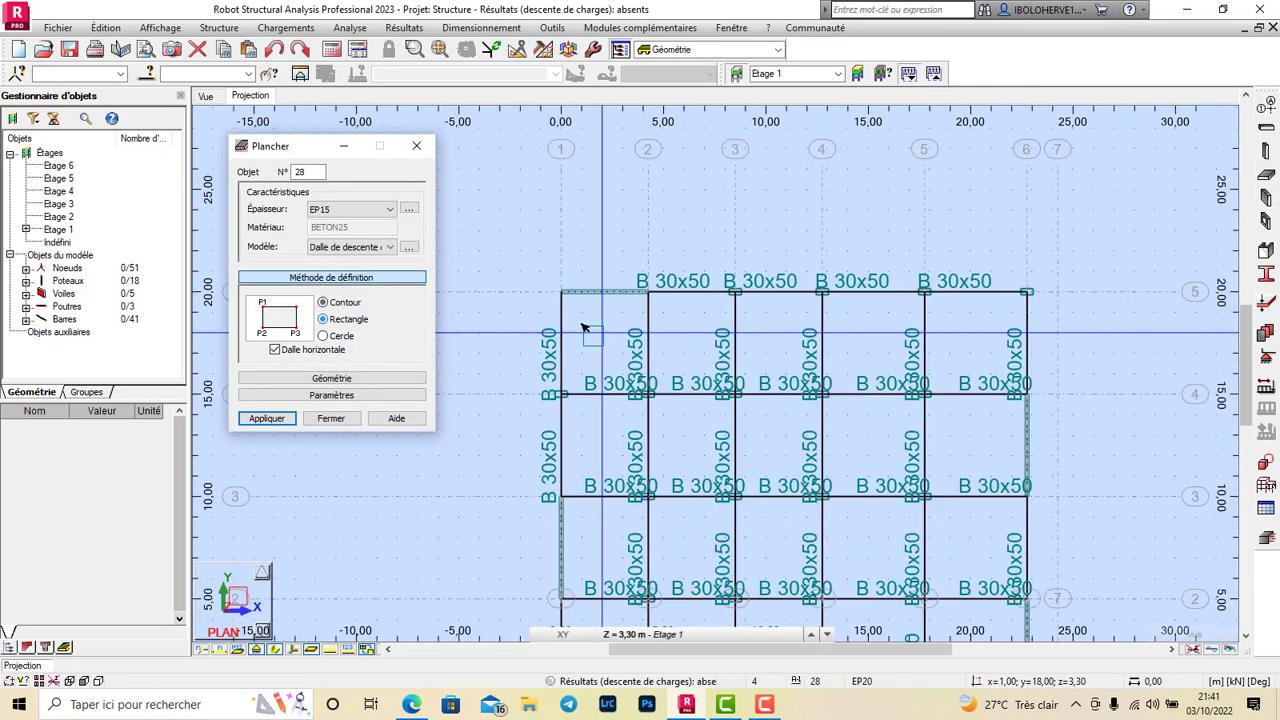
{"action": "scroll", "coordinate": [561, 288], "scroll_direction": "down", "scroll_amount": 2}
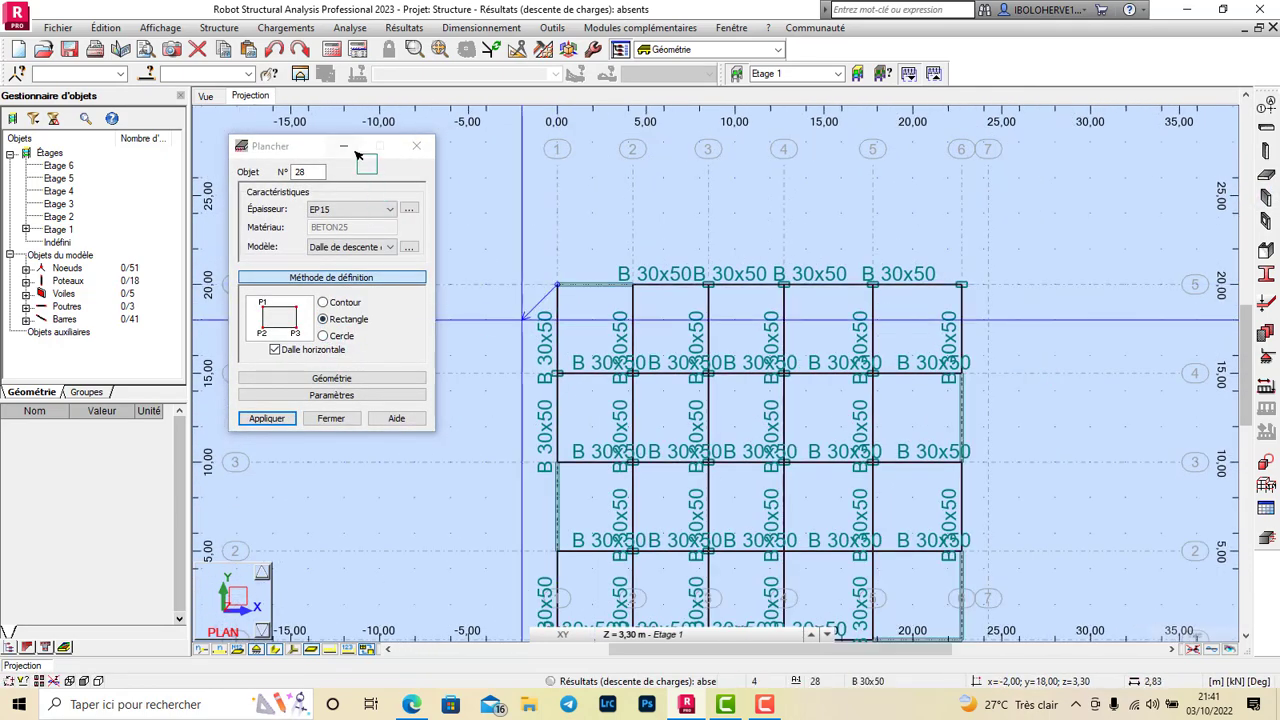
{"action": "left_click_drag", "start_coordinate": [289, 145], "coordinate": [284, 249]}
{"action": "scroll", "coordinate": [888, 252], "scroll_direction": "down", "scroll_amount": 3}
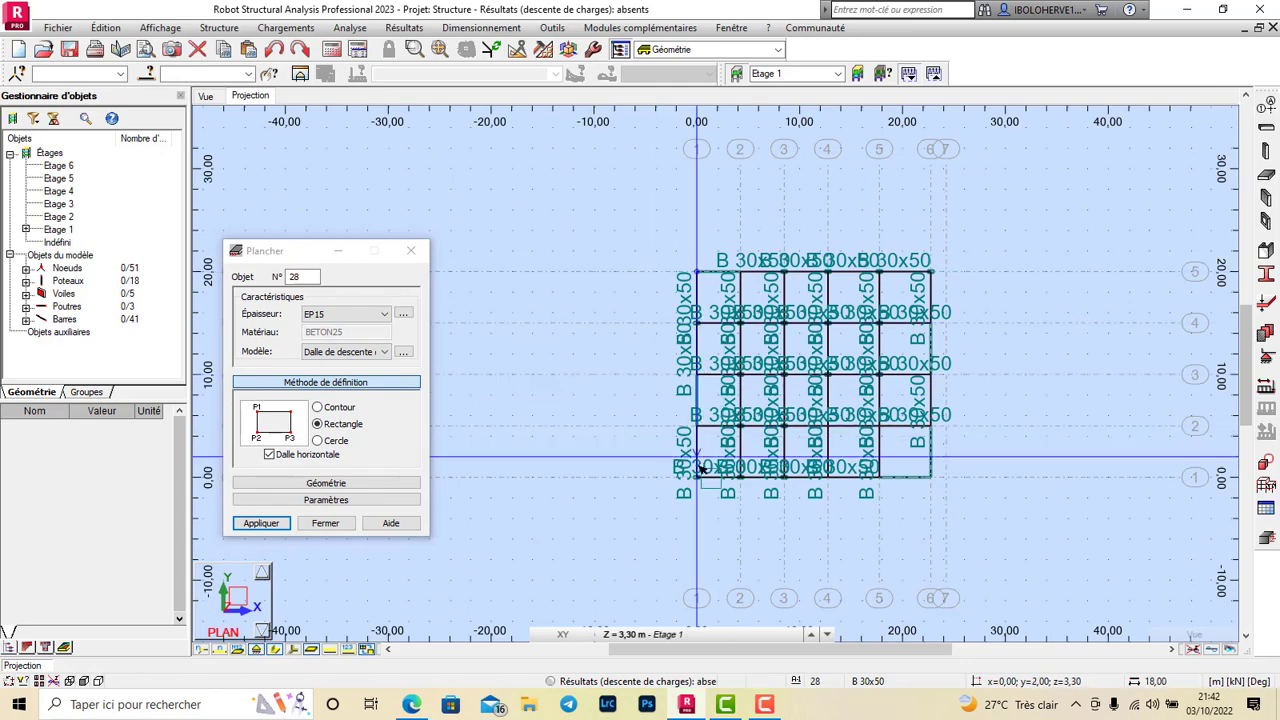
{"action": "left_click", "coordinate": [938, 369]}
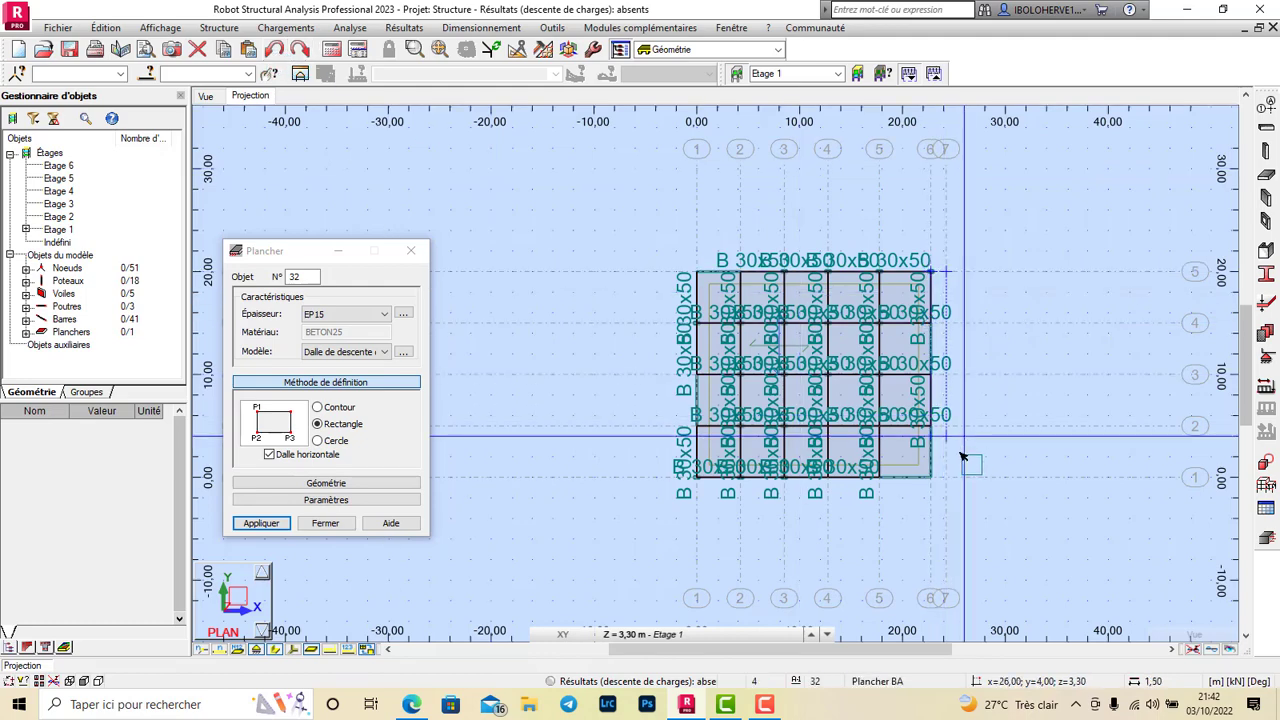
{"action": "left_click", "coordinate": [274, 50]}
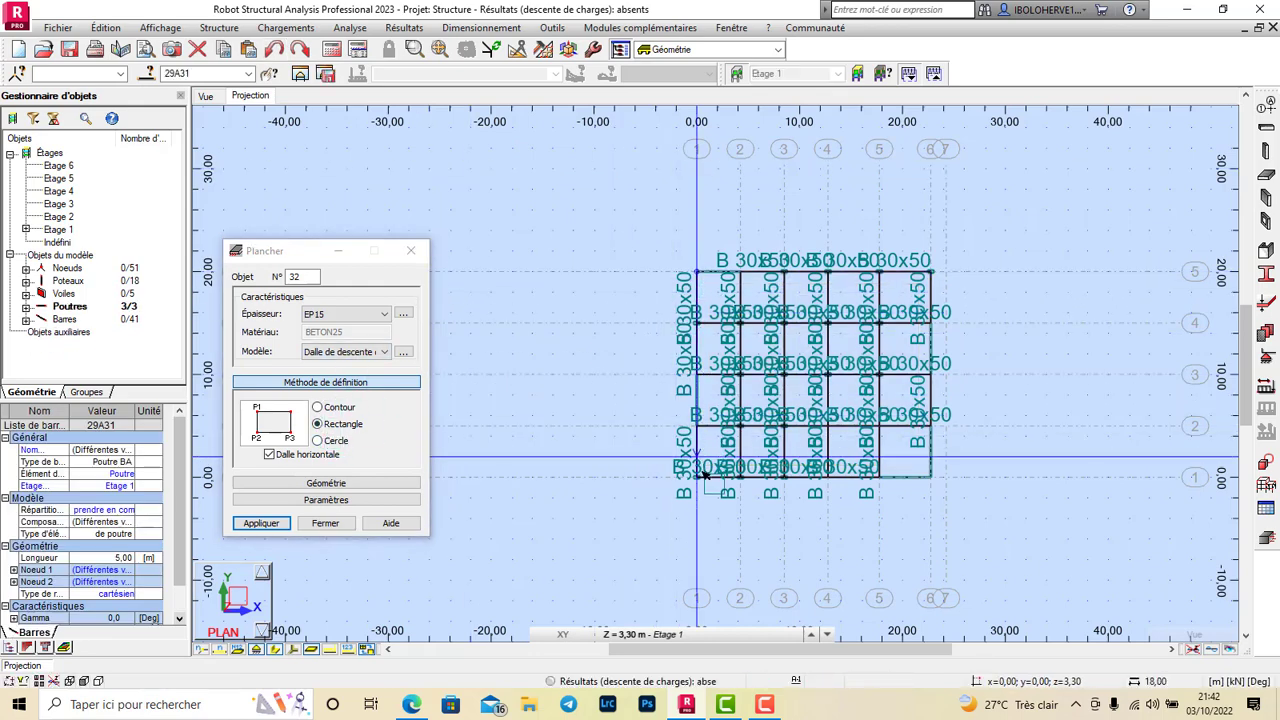
Draw a rectangular EP15 floor slab from X axis 1 at Y axis 5 to X axis 7 at Y axis 1, and show the 3D view
{"action": "left_click", "coordinate": [318, 424]}
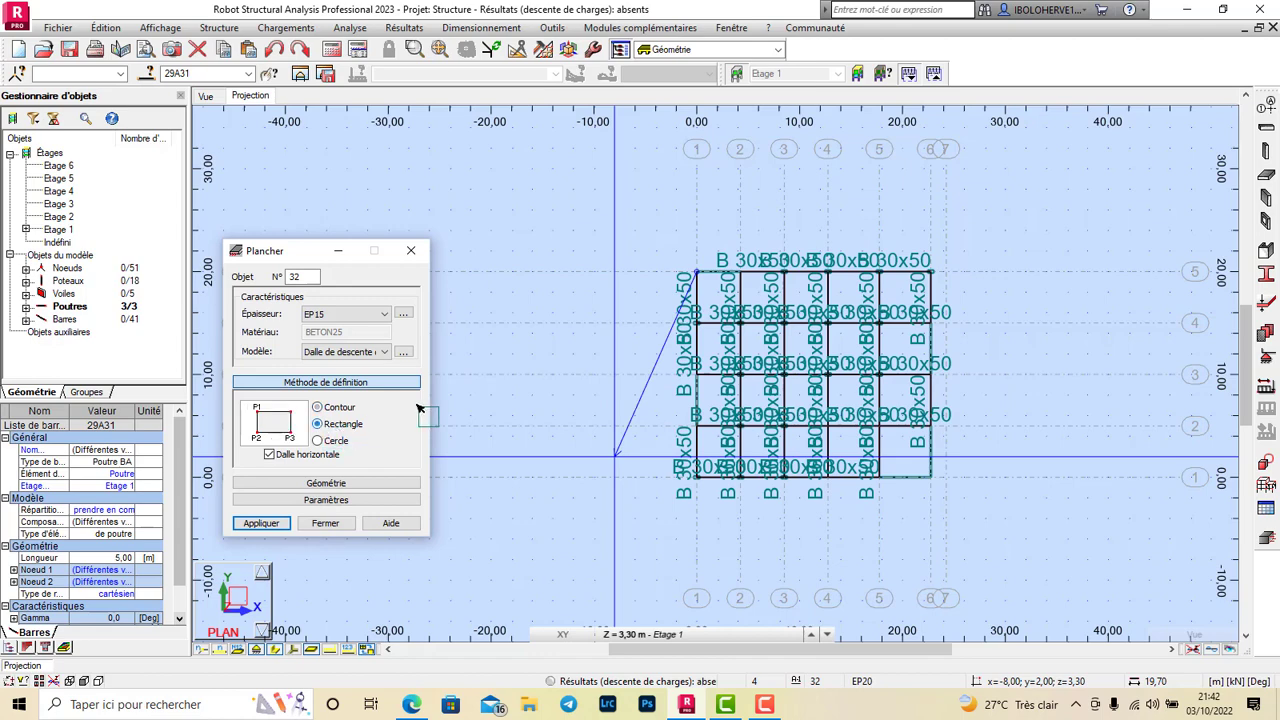
{"action": "left_click", "coordinate": [697, 272]}
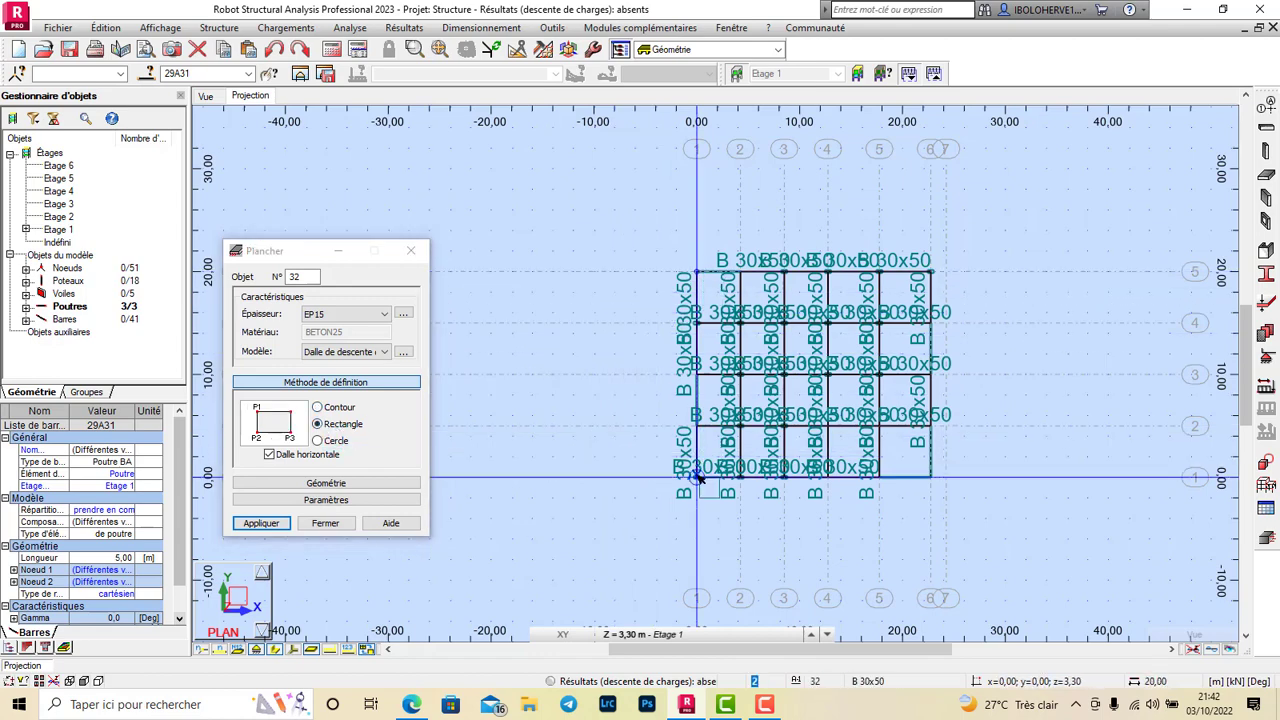
{"action": "left_click", "coordinate": [947, 480]}
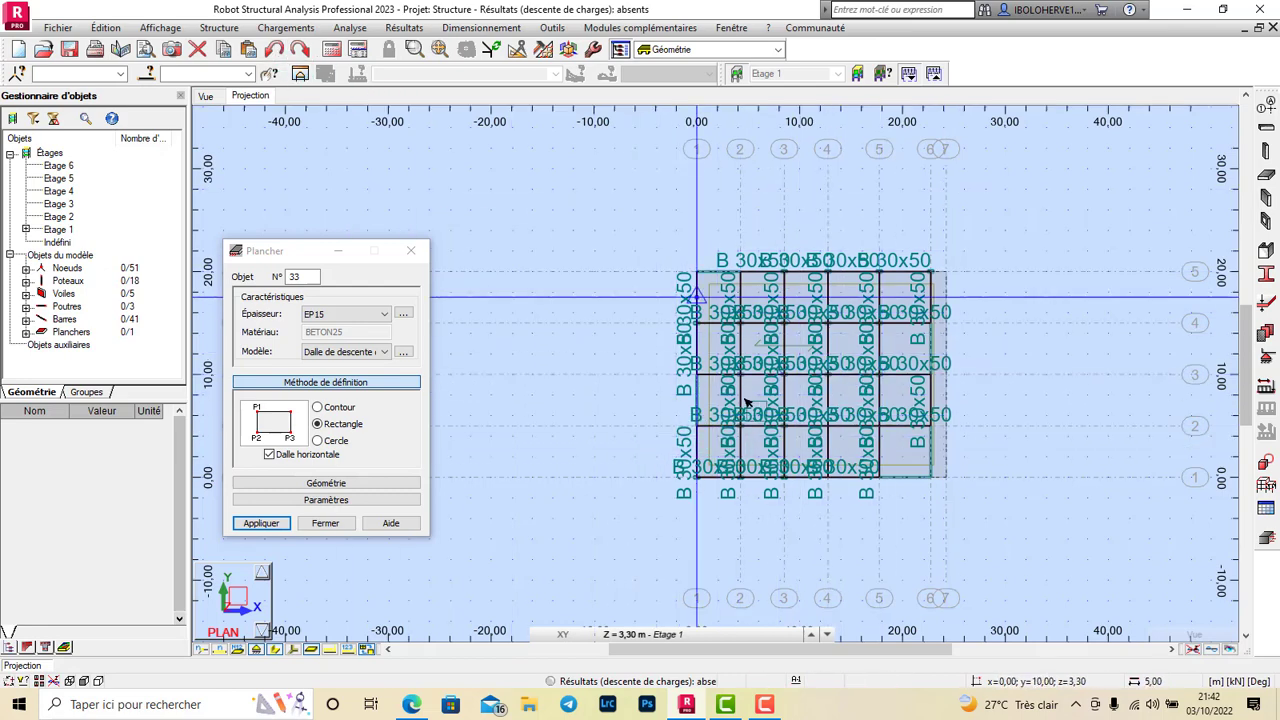
{"action": "scroll", "coordinate": [897, 310], "scroll_direction": "up", "scroll_amount": 1}
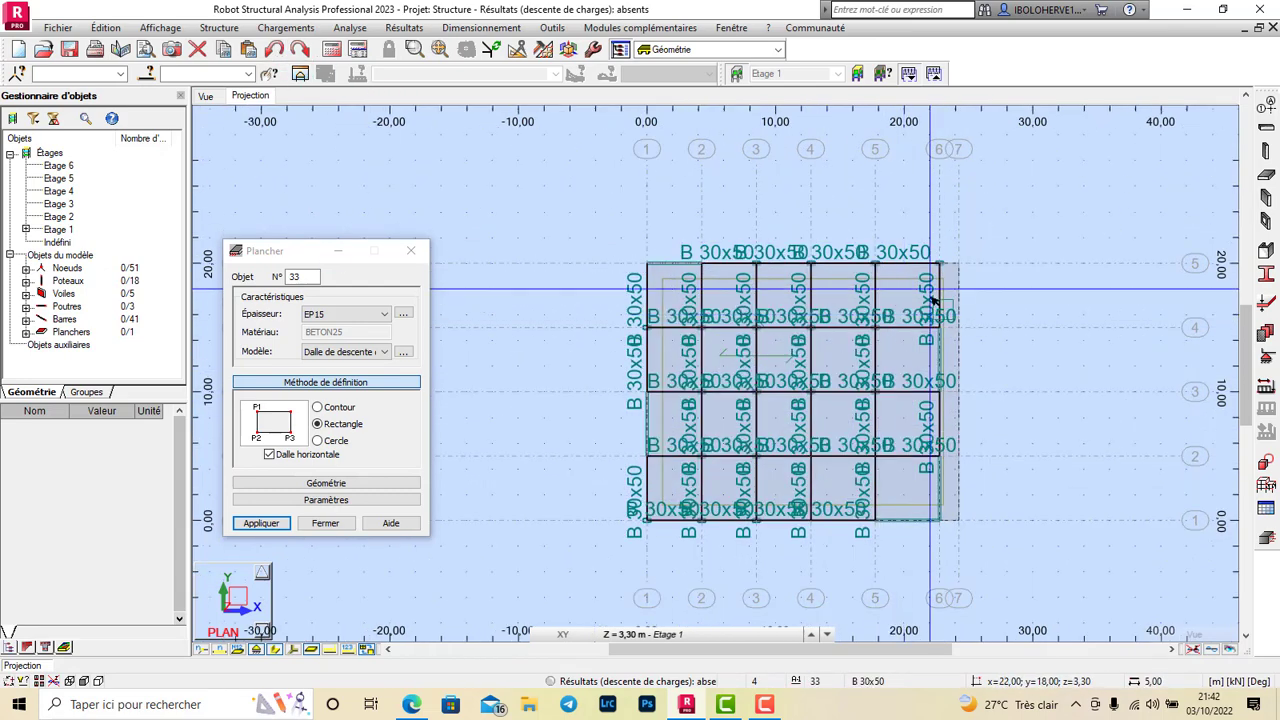
{"action": "left_click", "coordinate": [206, 96]}
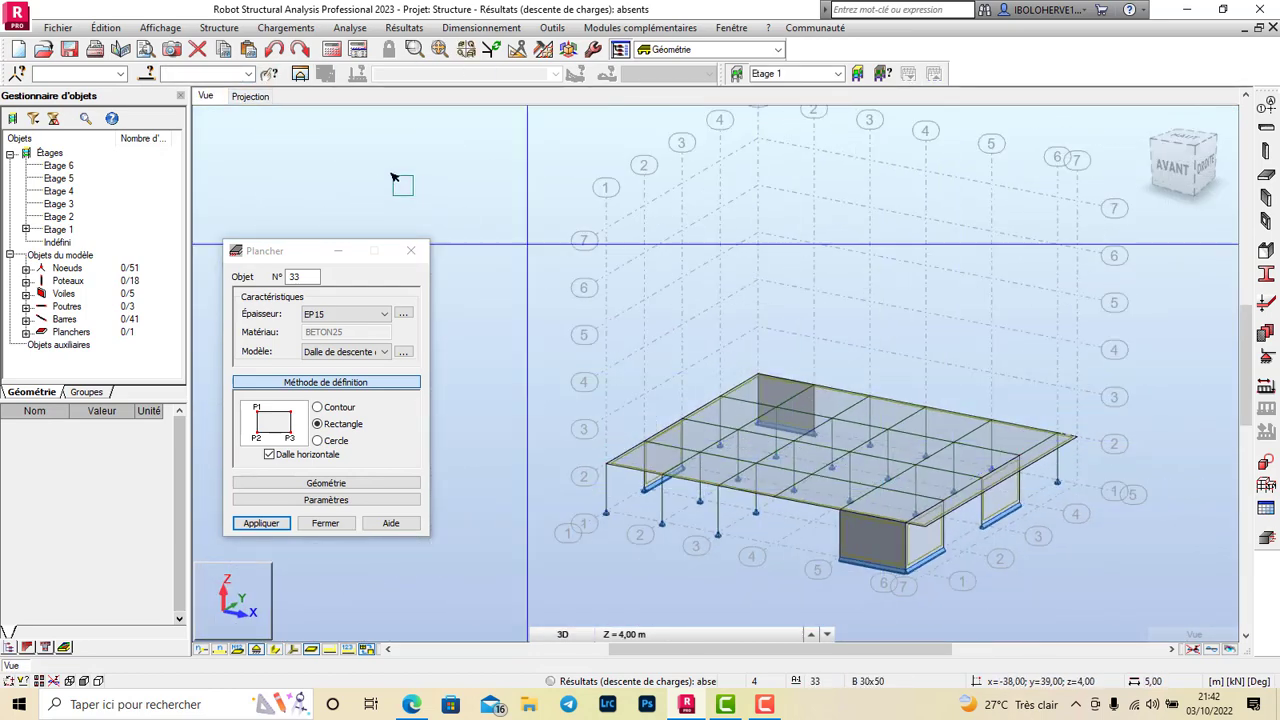
{"action": "right_click", "coordinate": [678, 261]}
{"action": "left_click", "coordinate": [710, 300]}
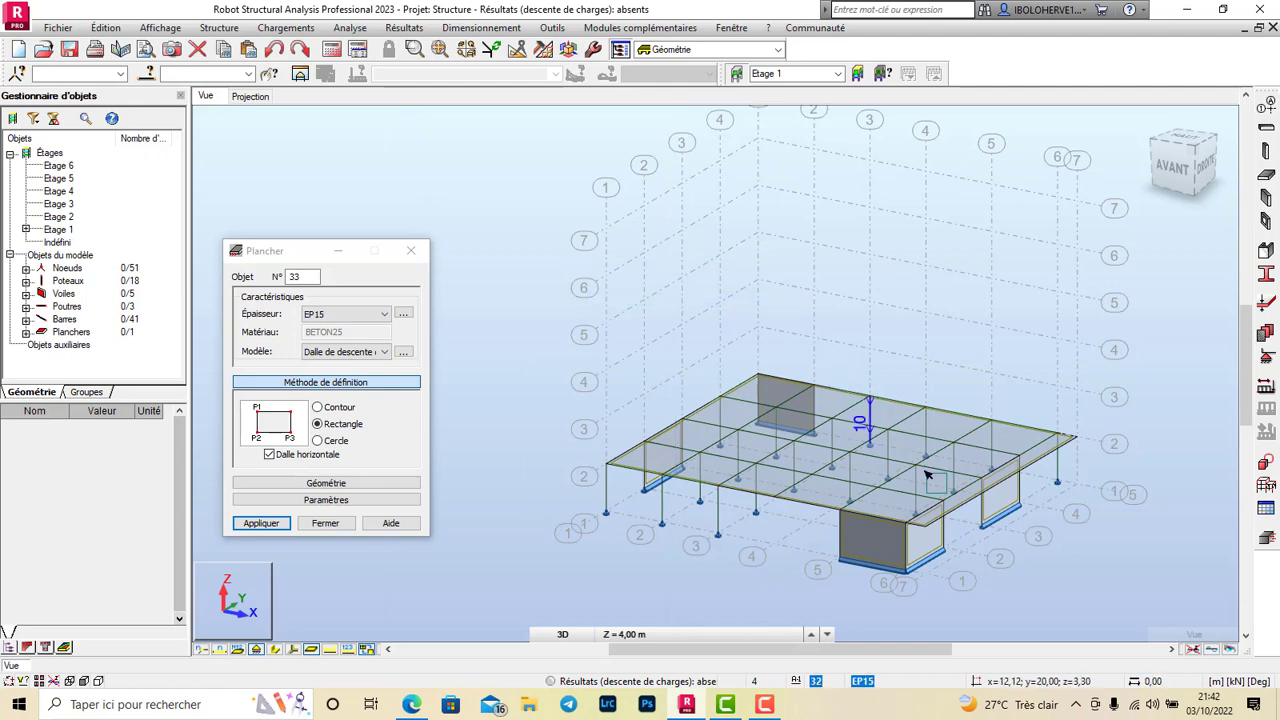
{"action": "scroll", "coordinate": [1027, 438], "scroll_direction": "down", "scroll_amount": 1}
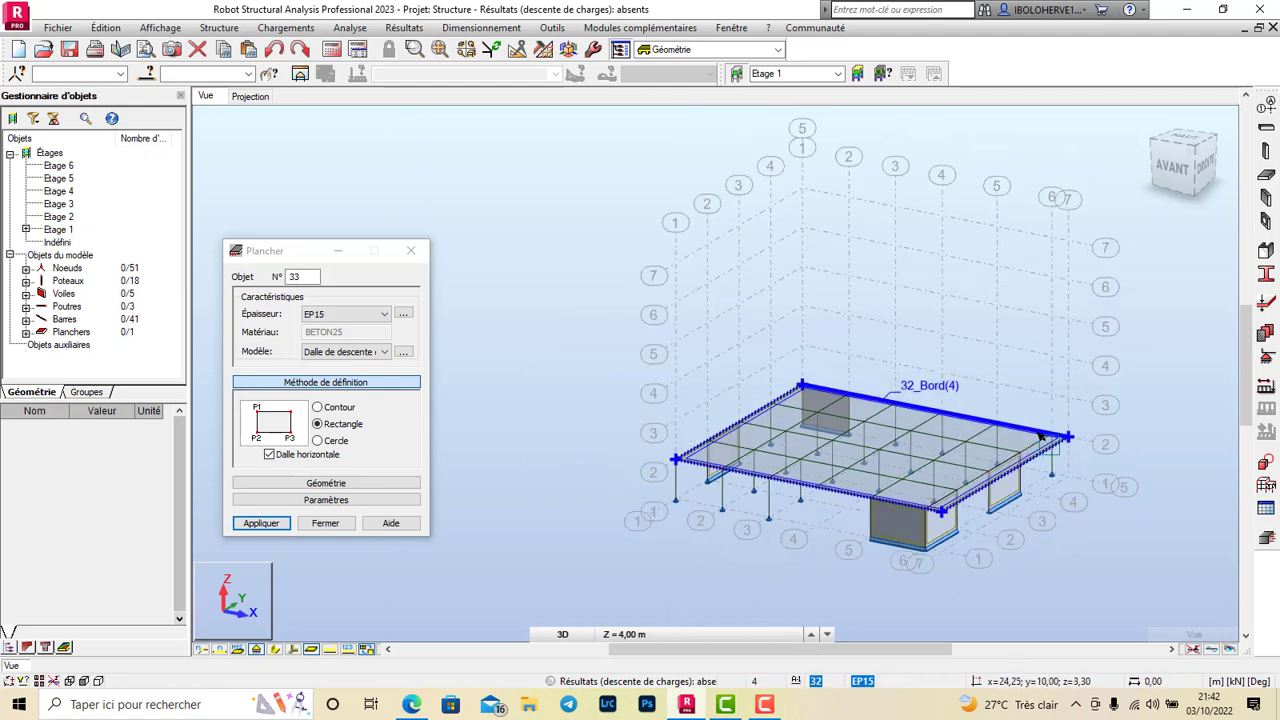
Try to copy the whole first storey upward by translation vector 0 0 3.3 with 5 repetitions
{"action": "left_click", "coordinate": [1178, 168]}
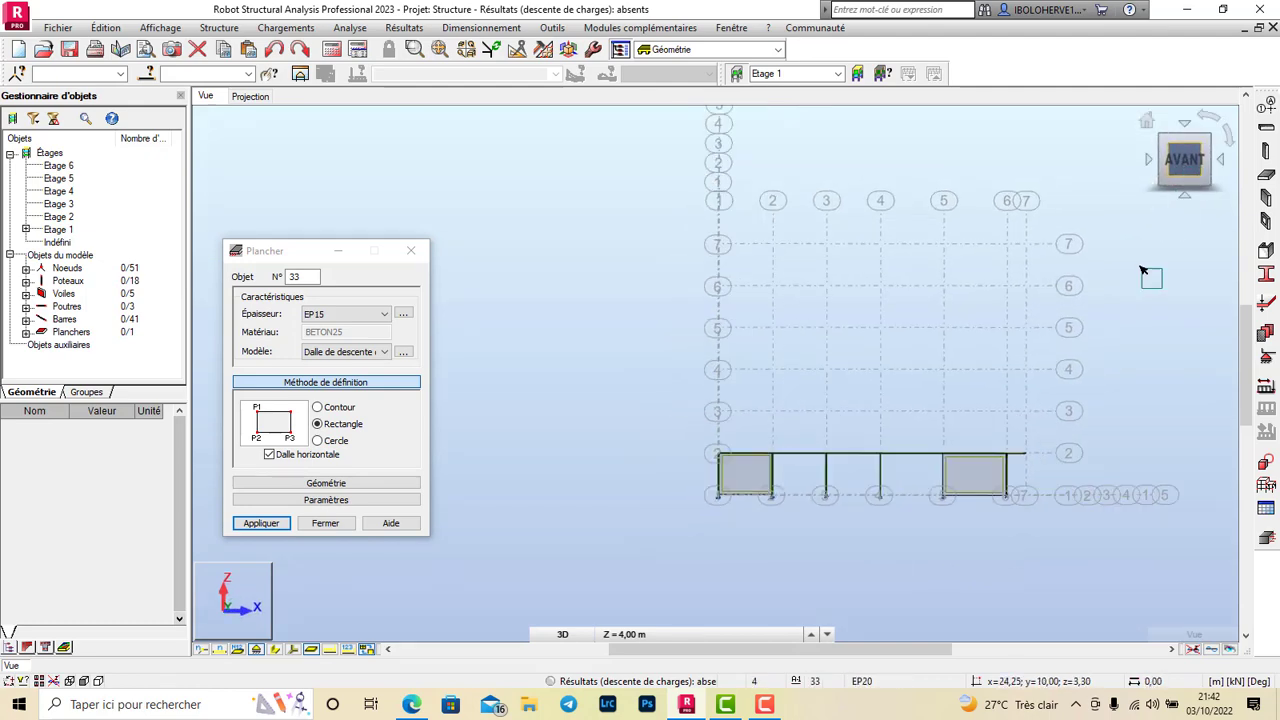
{"action": "left_click_drag", "start_coordinate": [1115, 434], "coordinate": [563, 487]}
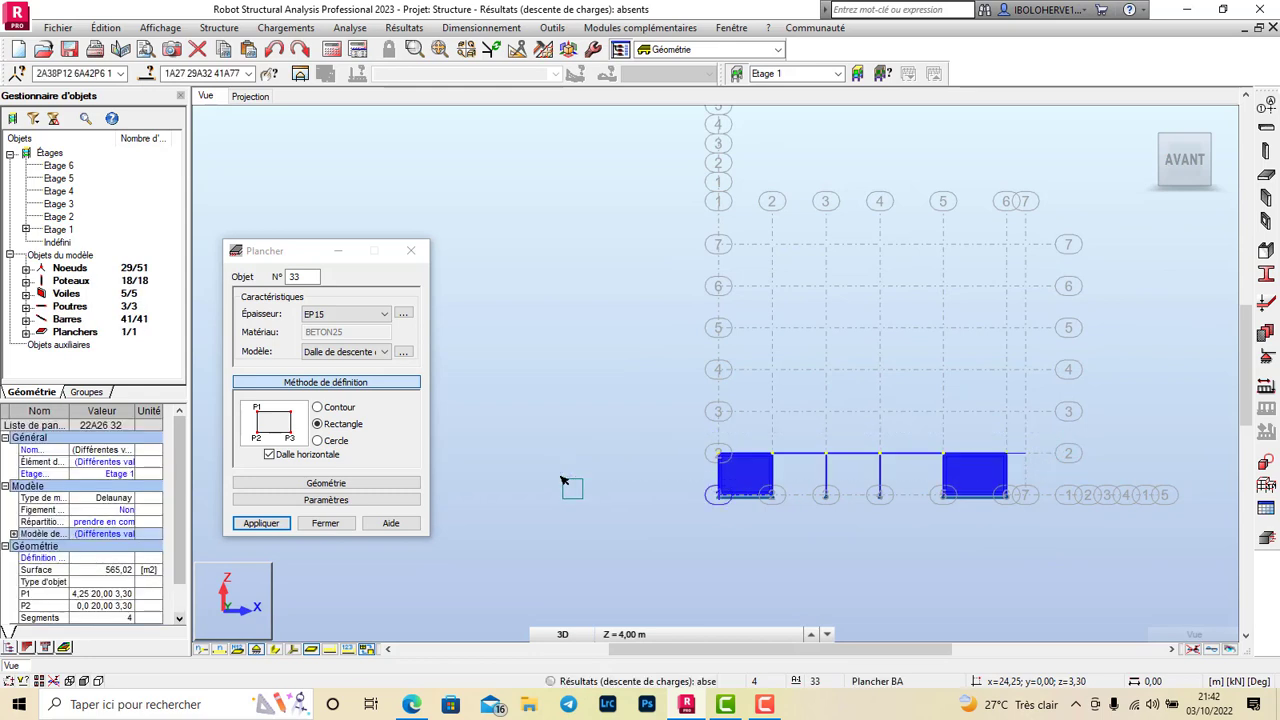
{"action": "left_click", "coordinate": [517, 51]}
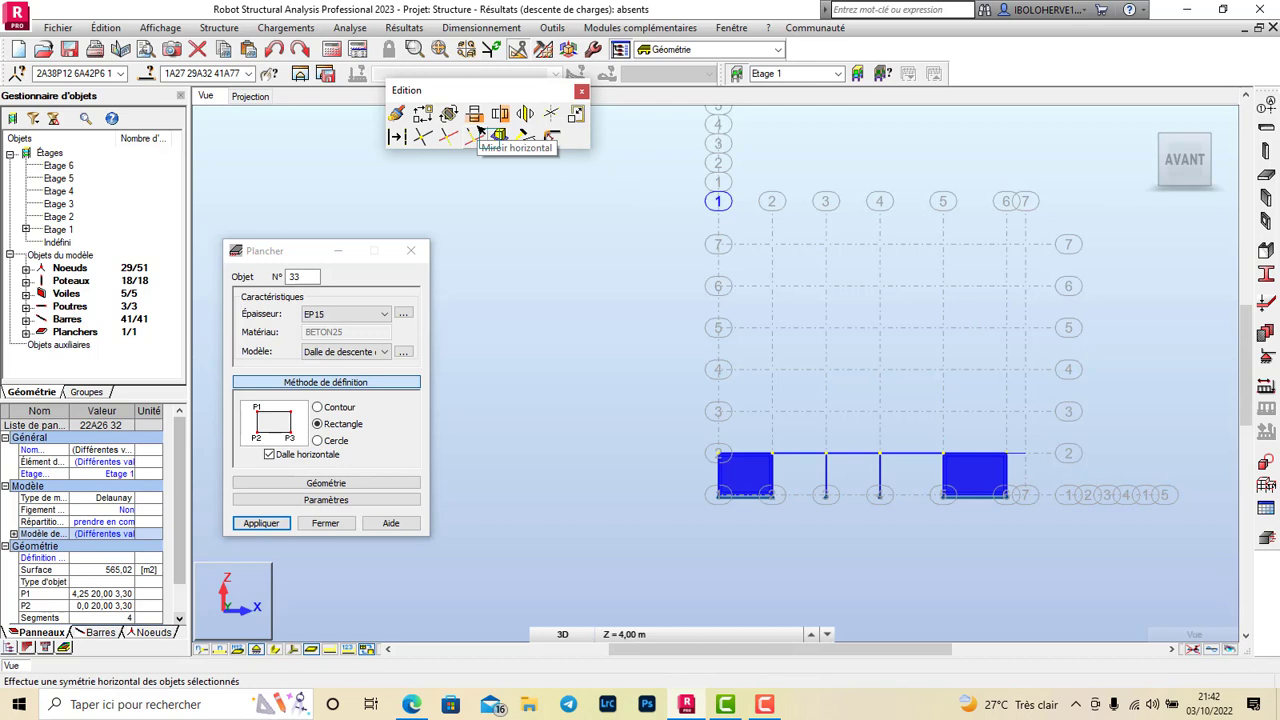
{"action": "left_click", "coordinate": [422, 113]}
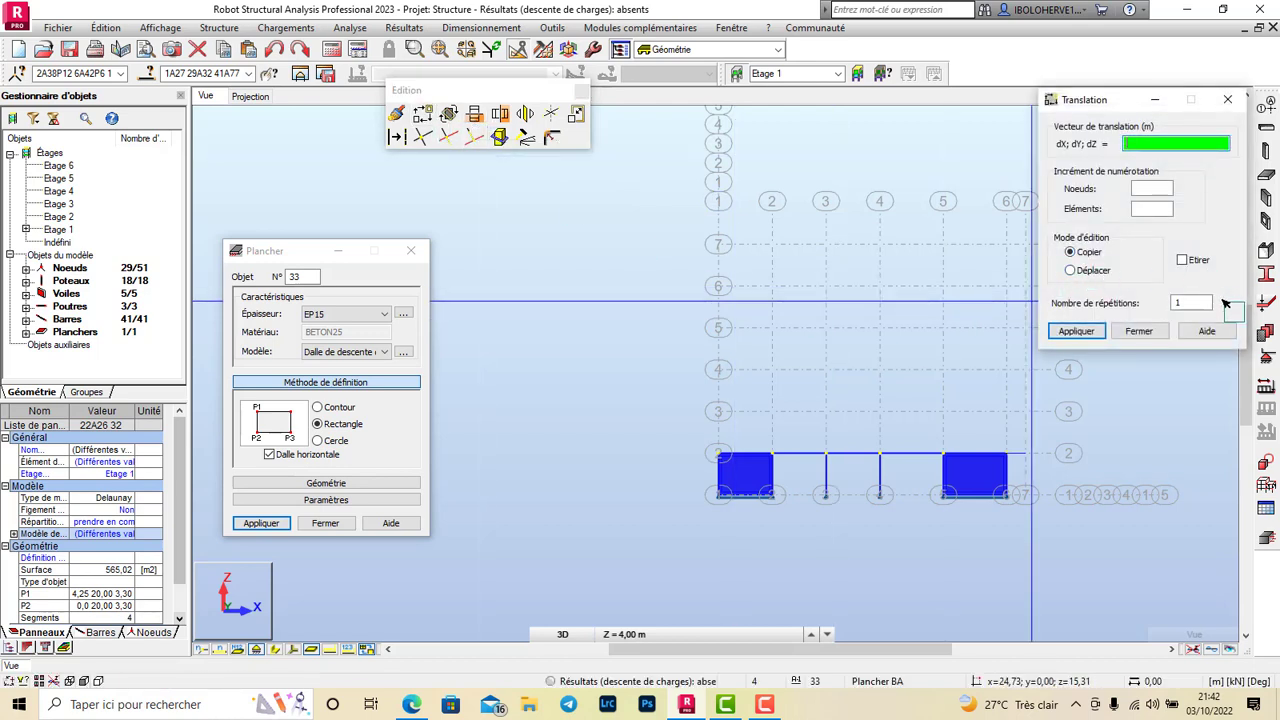
{"action": "left_click", "coordinate": [1192, 303]}
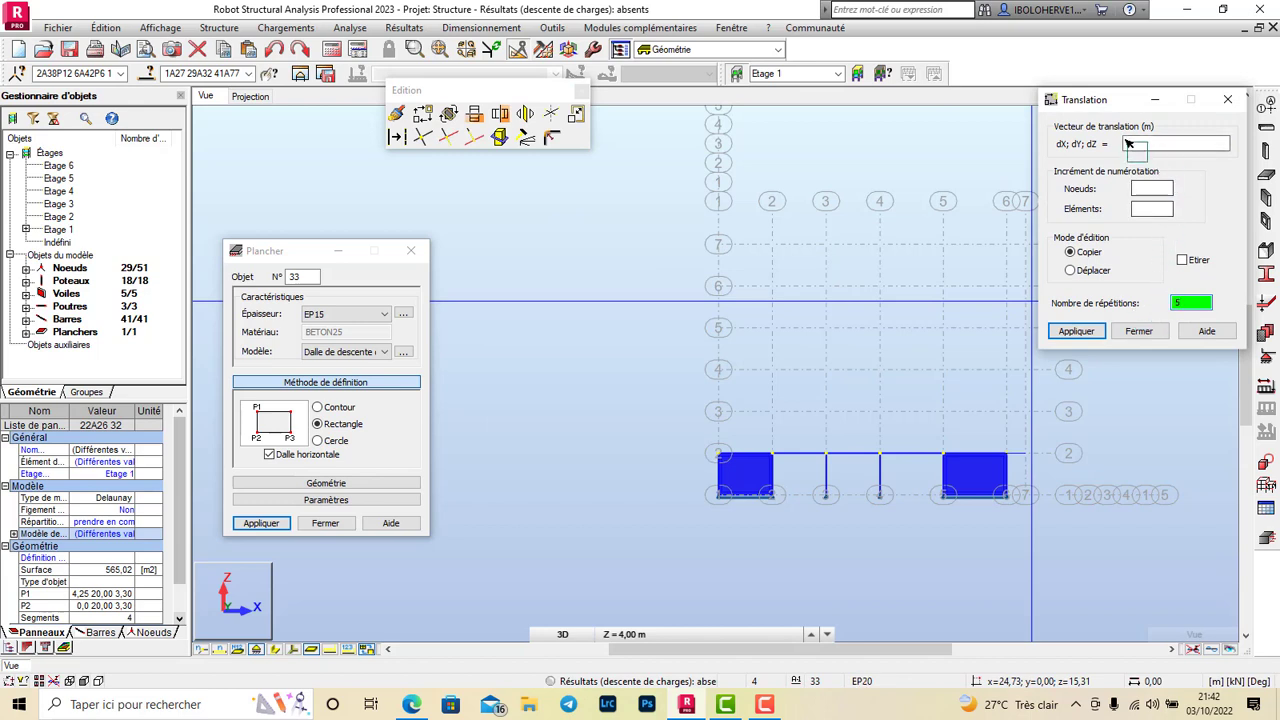
{"action": "left_click", "coordinate": [880, 455]}
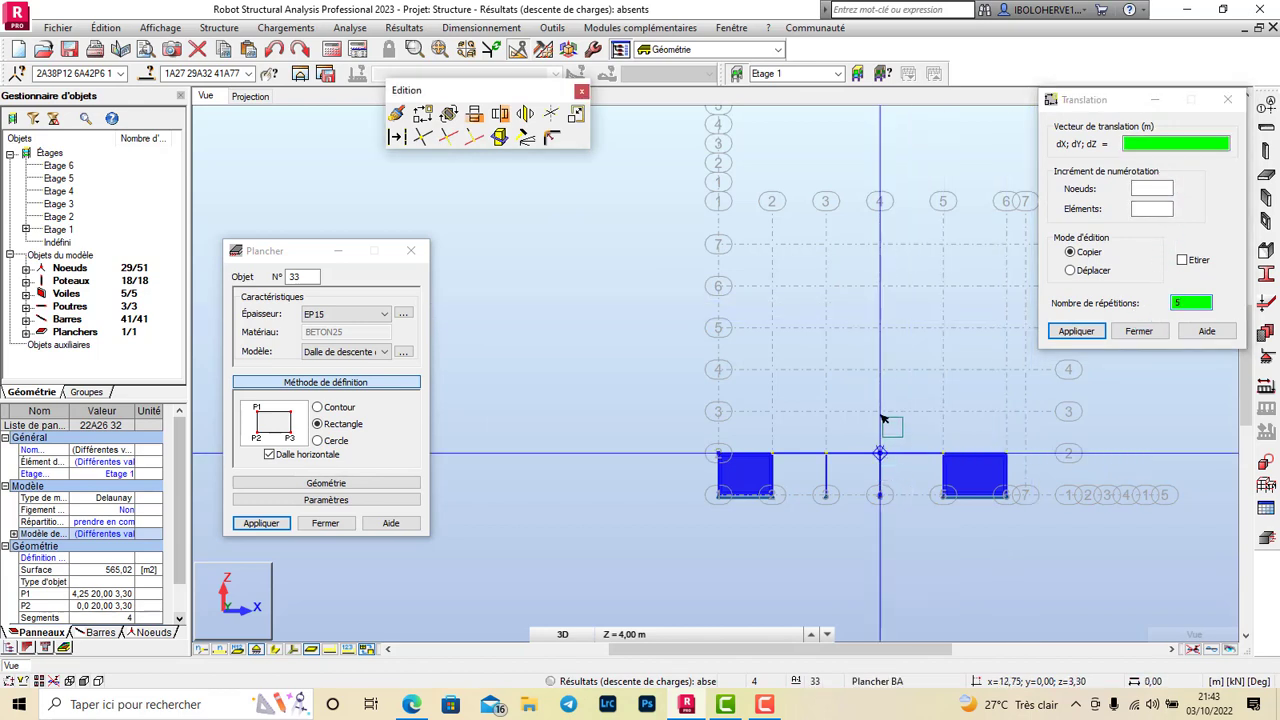
{"action": "left_click", "coordinate": [1057, 395]}
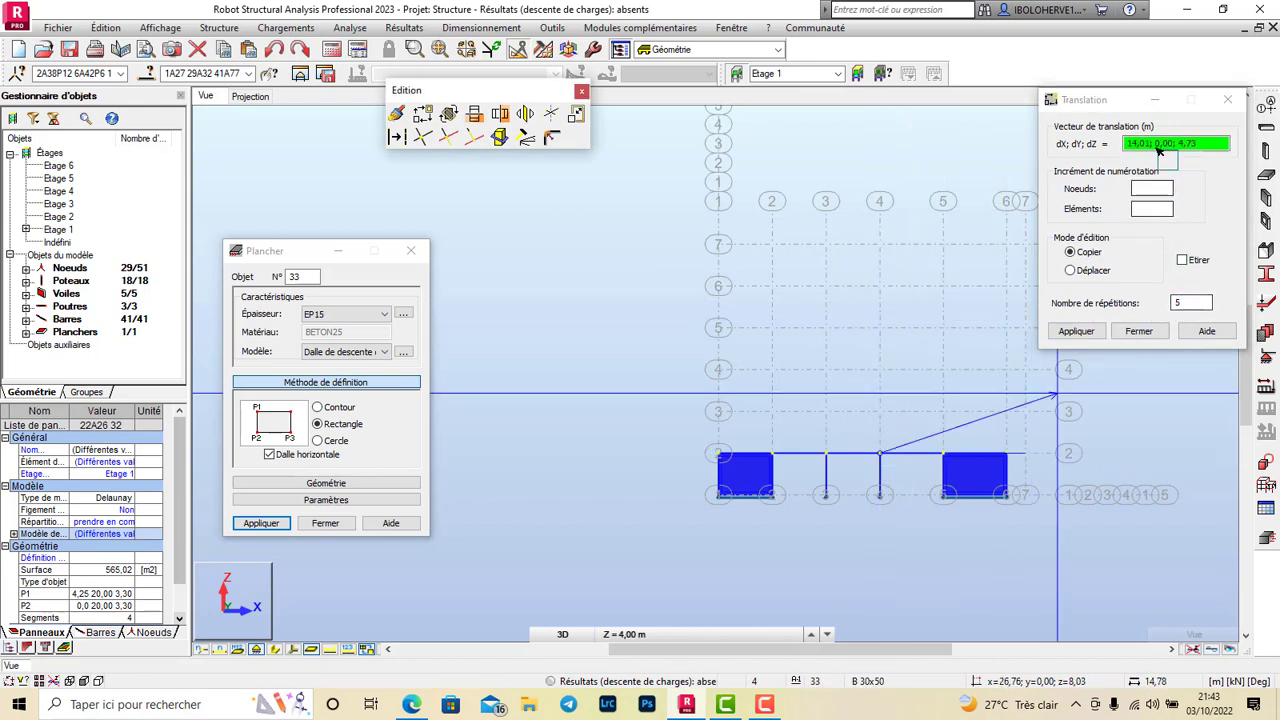
{"action": "left_click_drag", "start_coordinate": [1201, 143], "coordinate": [1122, 156]}
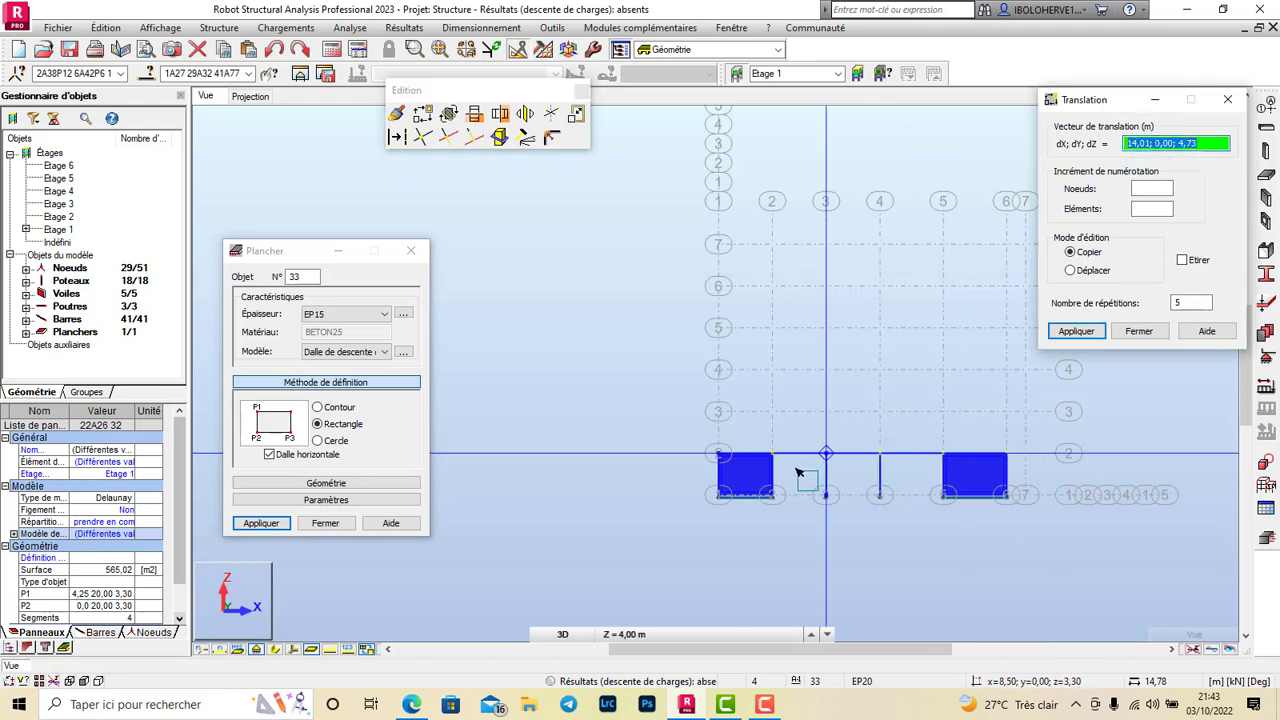
{"action": "left_click", "coordinate": [826, 455]}
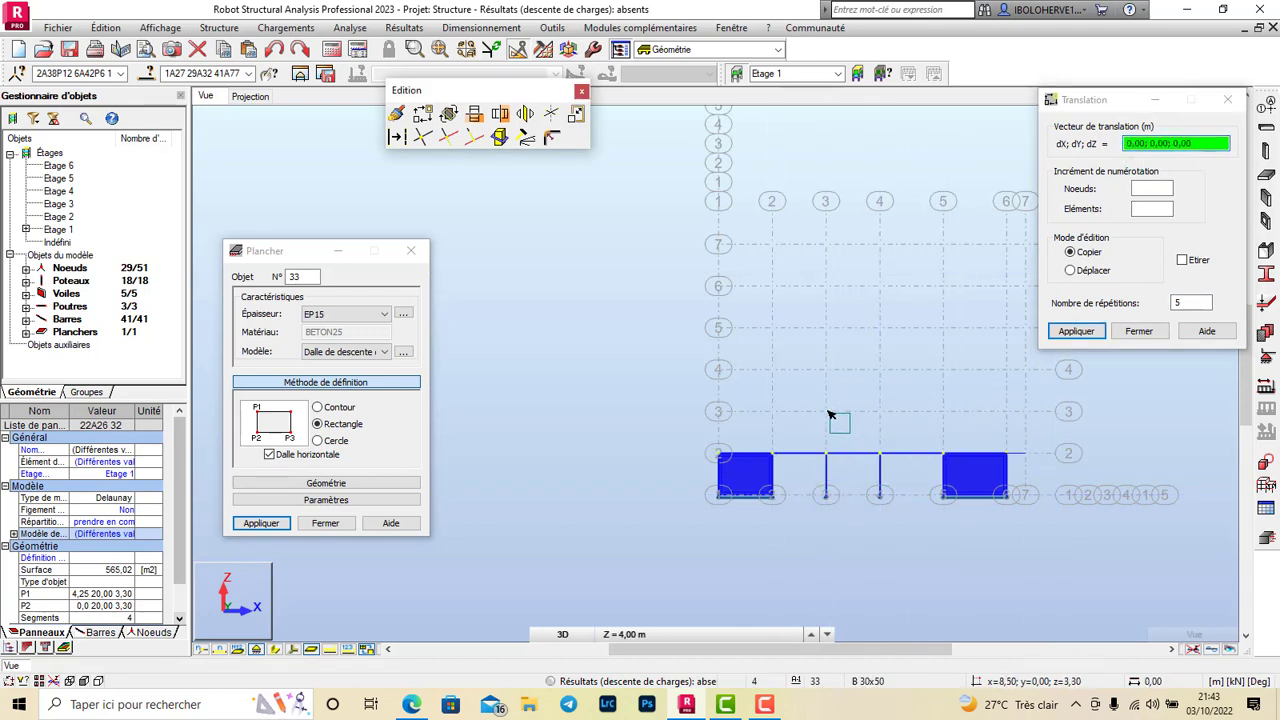
{"action": "left_click", "coordinate": [972, 400]}
{"action": "left_click_drag", "start_coordinate": [1203, 143], "coordinate": [1112, 148]}
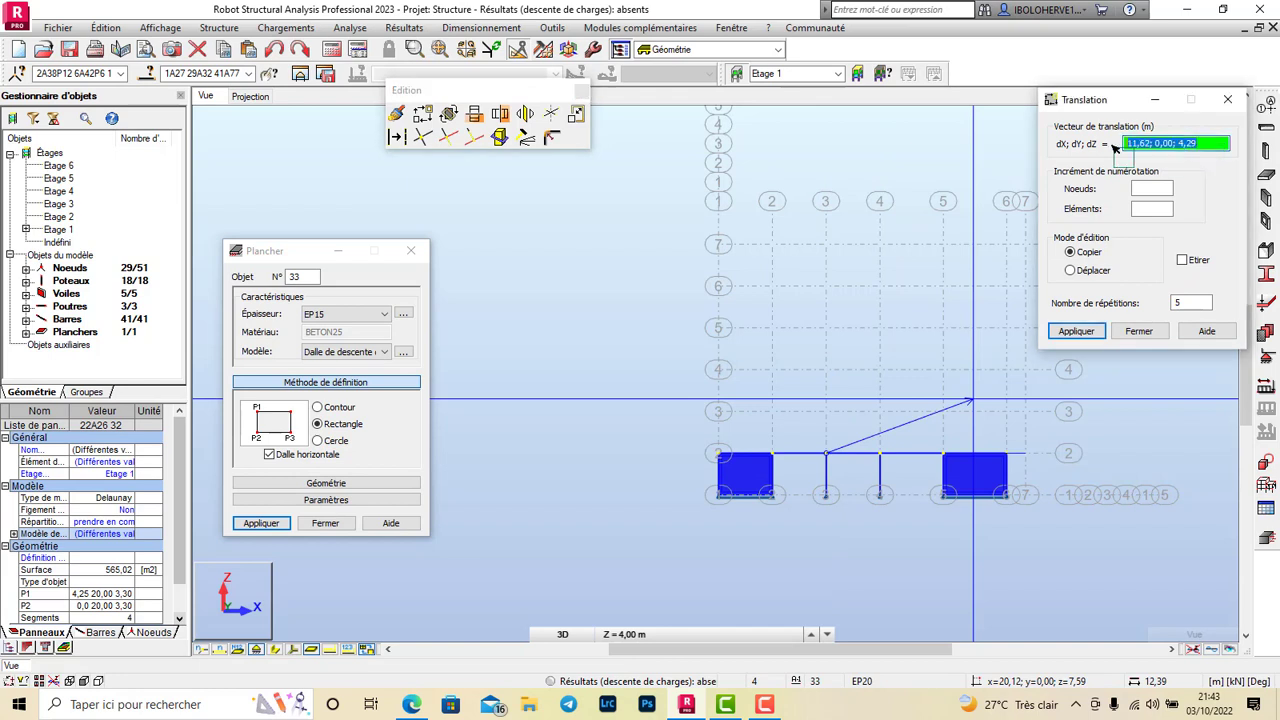
{"action": "type", "text": "0 0 3.3"}
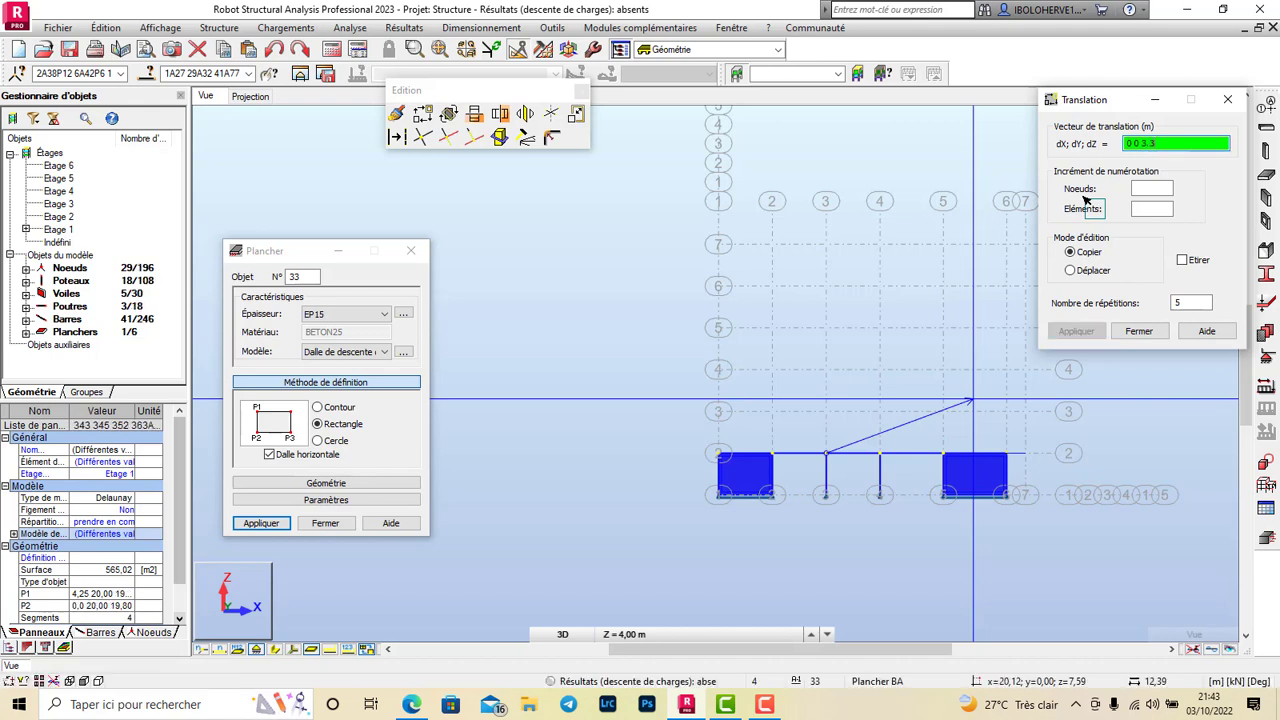
{"action": "left_click", "coordinate": [1076, 331]}
{"action": "left_click", "coordinate": [1139, 334]}
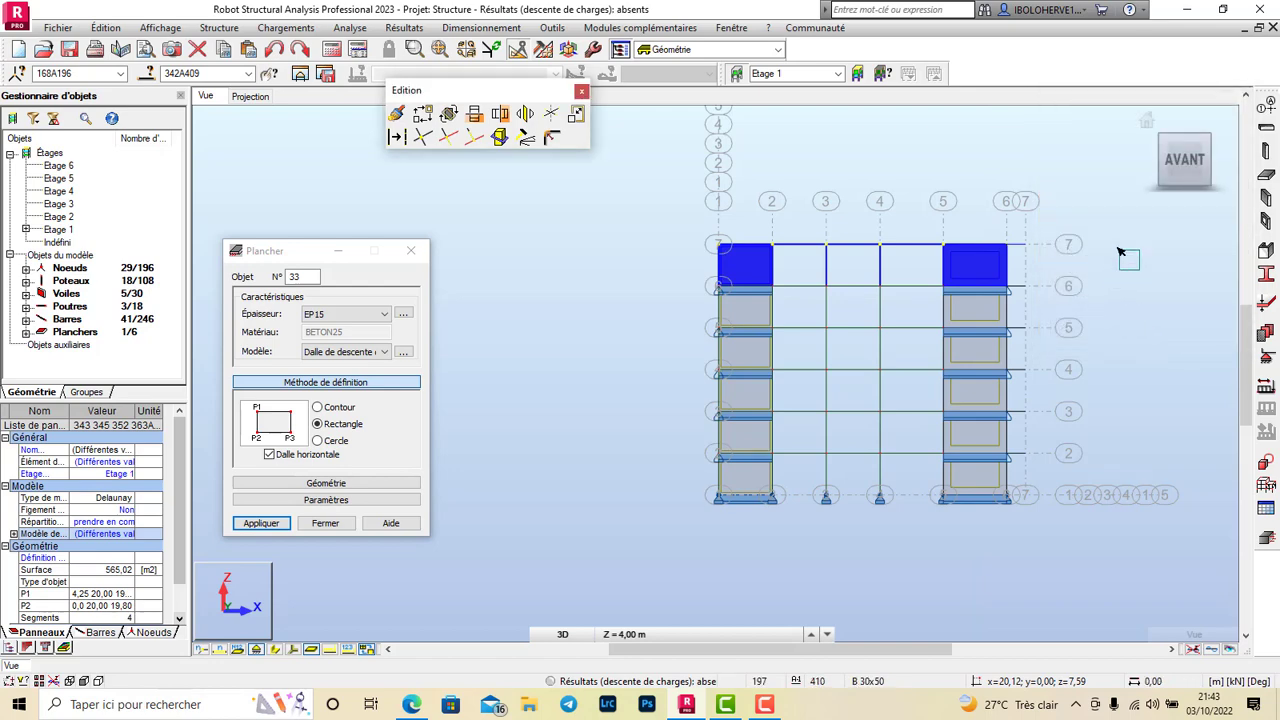
Inspect the copied storeys in the 3D view and undo the translation copy
{"action": "left_click", "coordinate": [1148, 121]}
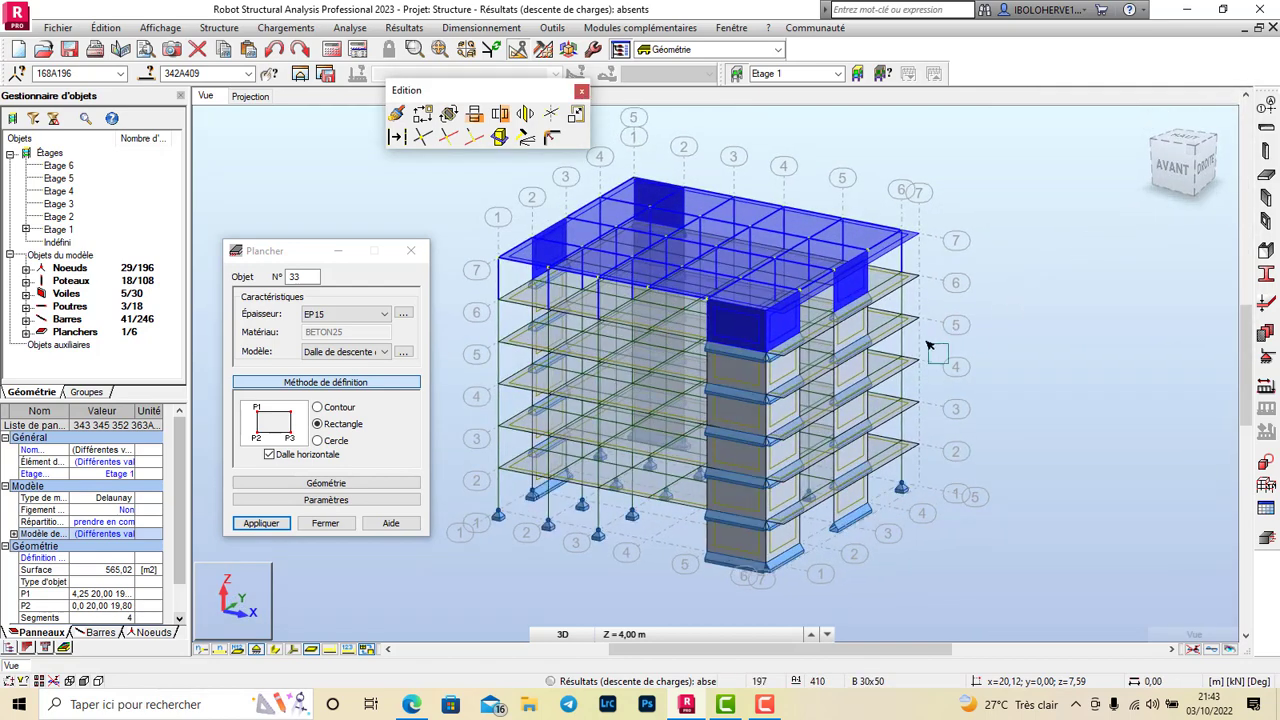
{"action": "left_click", "coordinate": [1103, 223]}
{"action": "scroll", "coordinate": [657, 467], "scroll_direction": "up", "scroll_amount": 1}
{"action": "scroll", "coordinate": [808, 451], "scroll_direction": "down", "scroll_amount": 2}
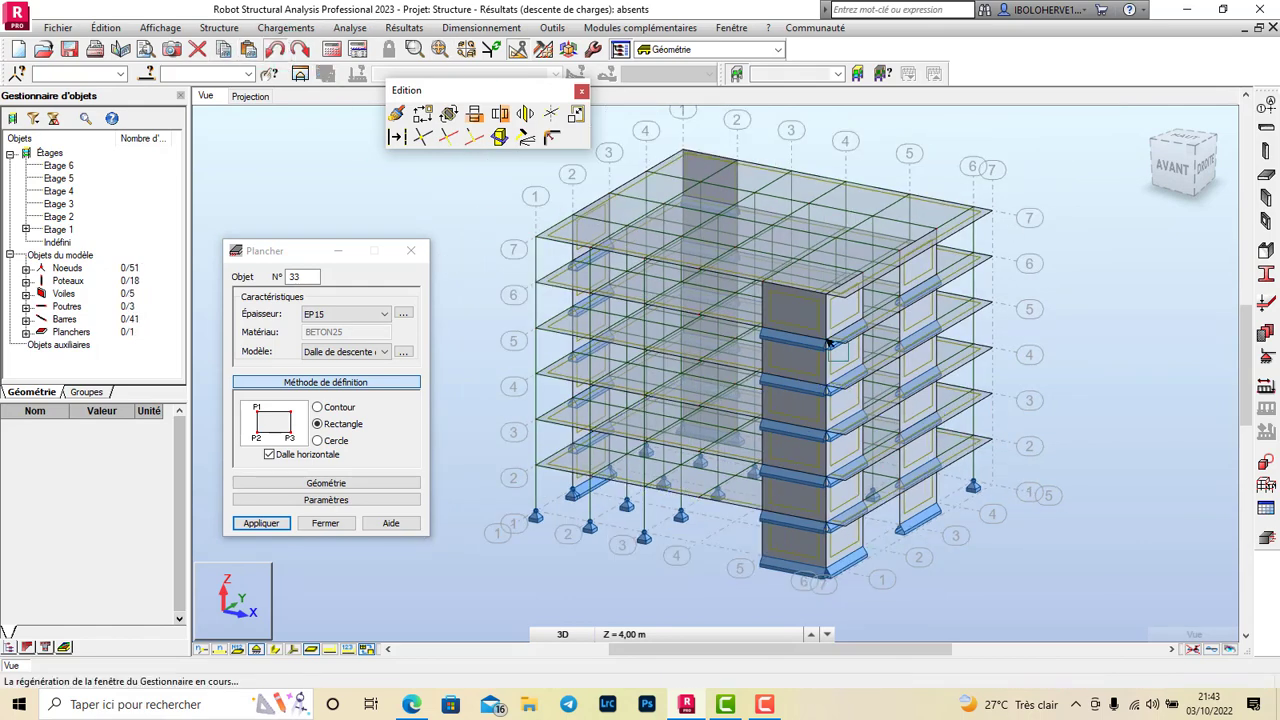
{"action": "left_click", "coordinate": [273, 52]}
{"action": "scroll", "coordinate": [931, 346], "scroll_direction": "down", "scroll_amount": 1}
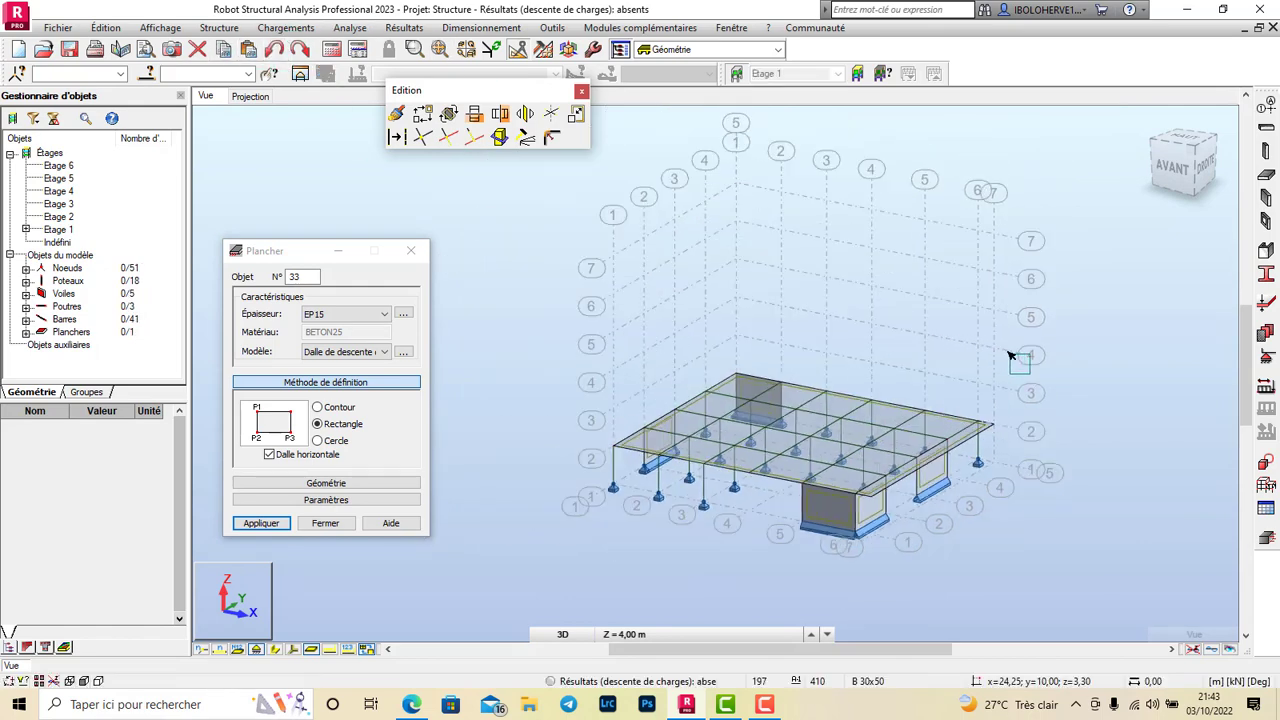
Remove the linear supports from the base edges of the first-storey shear walls with the SUPPR linear support type
{"action": "left_click", "coordinate": [1265, 335]}
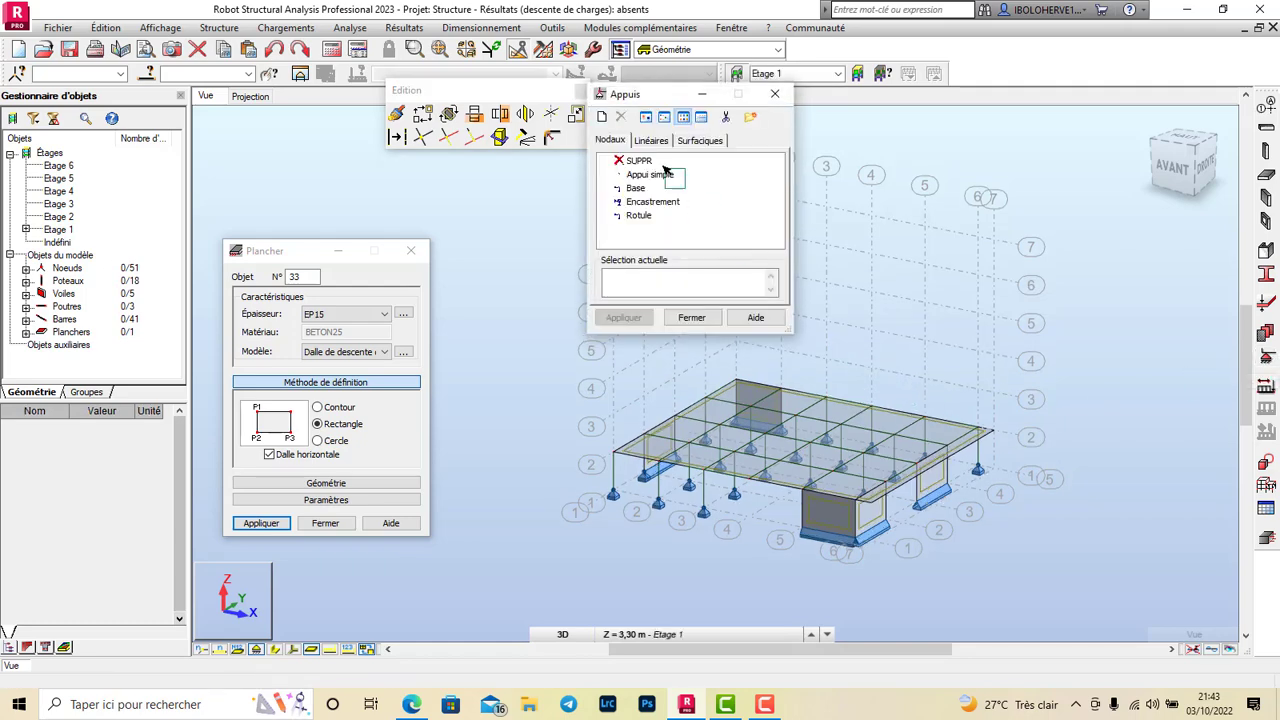
{"action": "left_click", "coordinate": [640, 162]}
{"action": "left_click", "coordinate": [648, 141]}
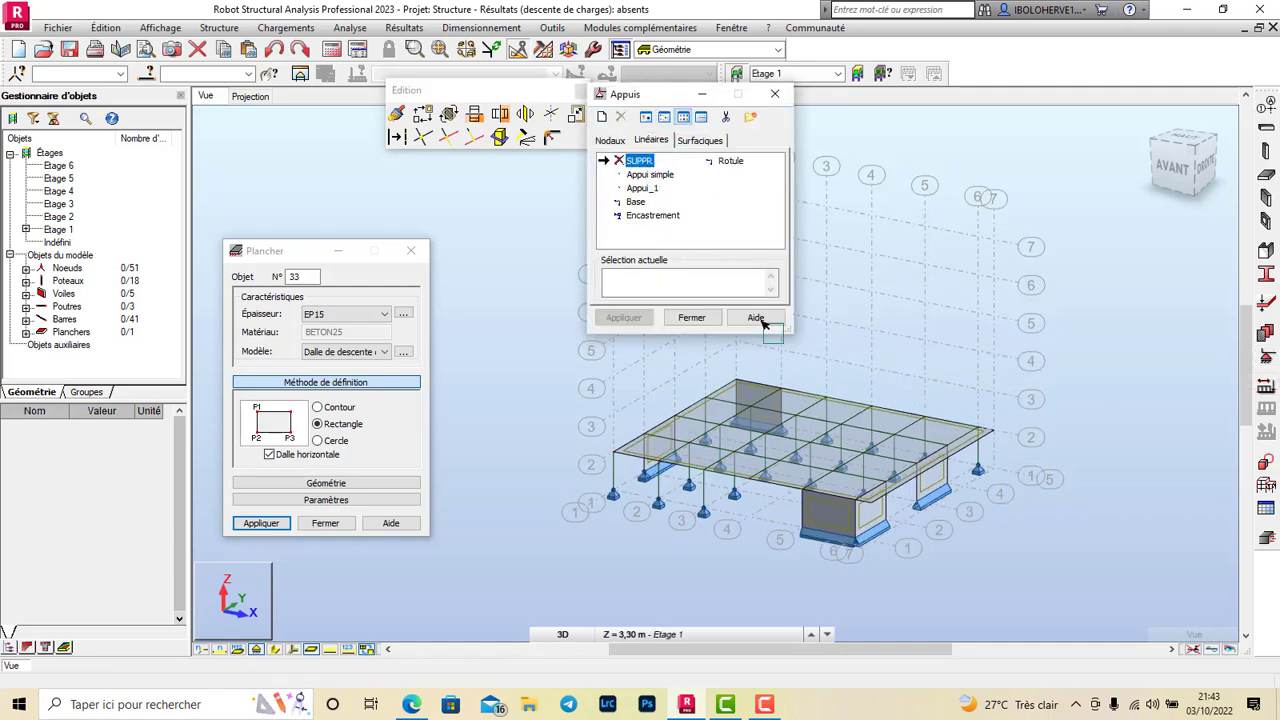
{"action": "scroll", "coordinate": [848, 540], "scroll_direction": "up", "scroll_amount": 4}
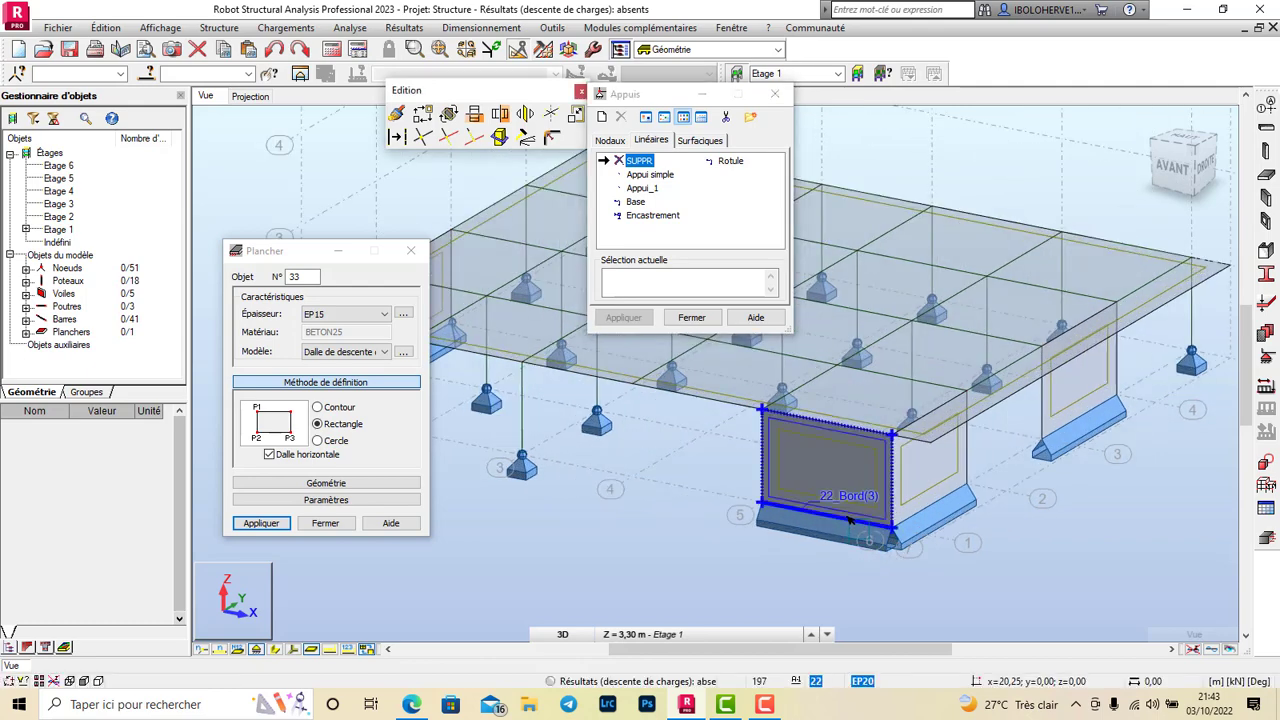
{"action": "left_click", "coordinate": [850, 520]}
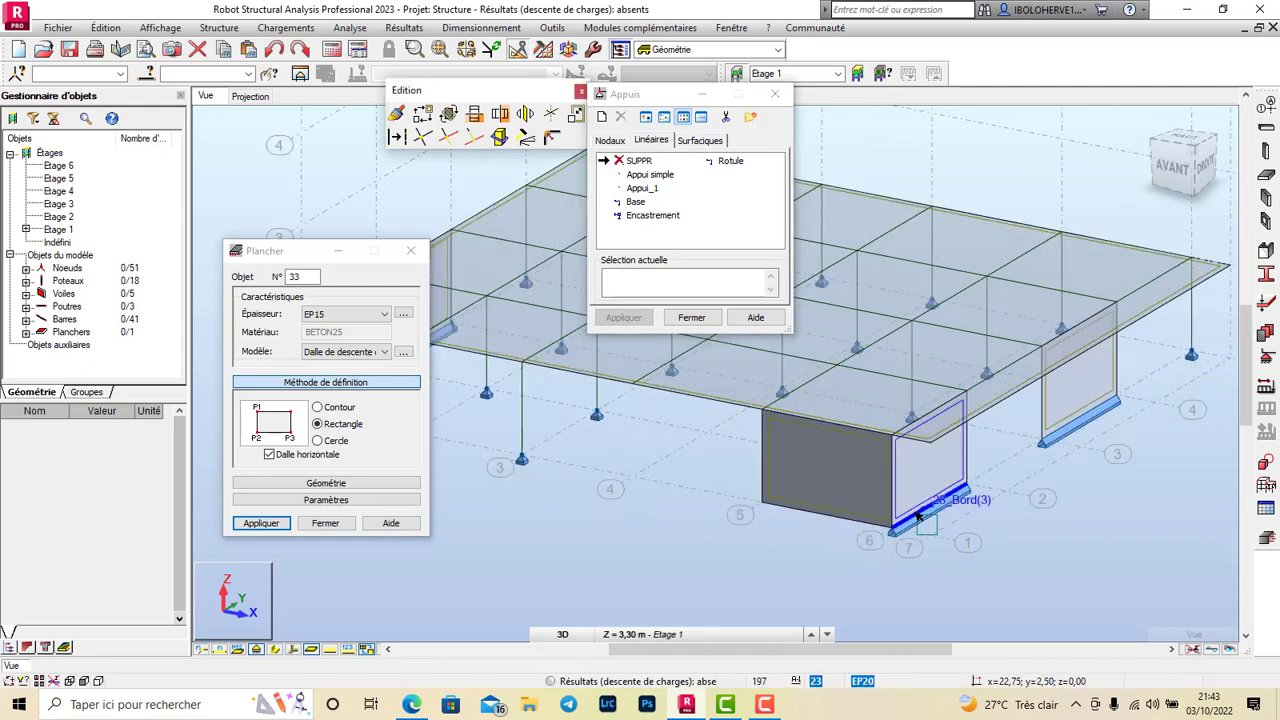
{"action": "left_click", "coordinate": [918, 516]}
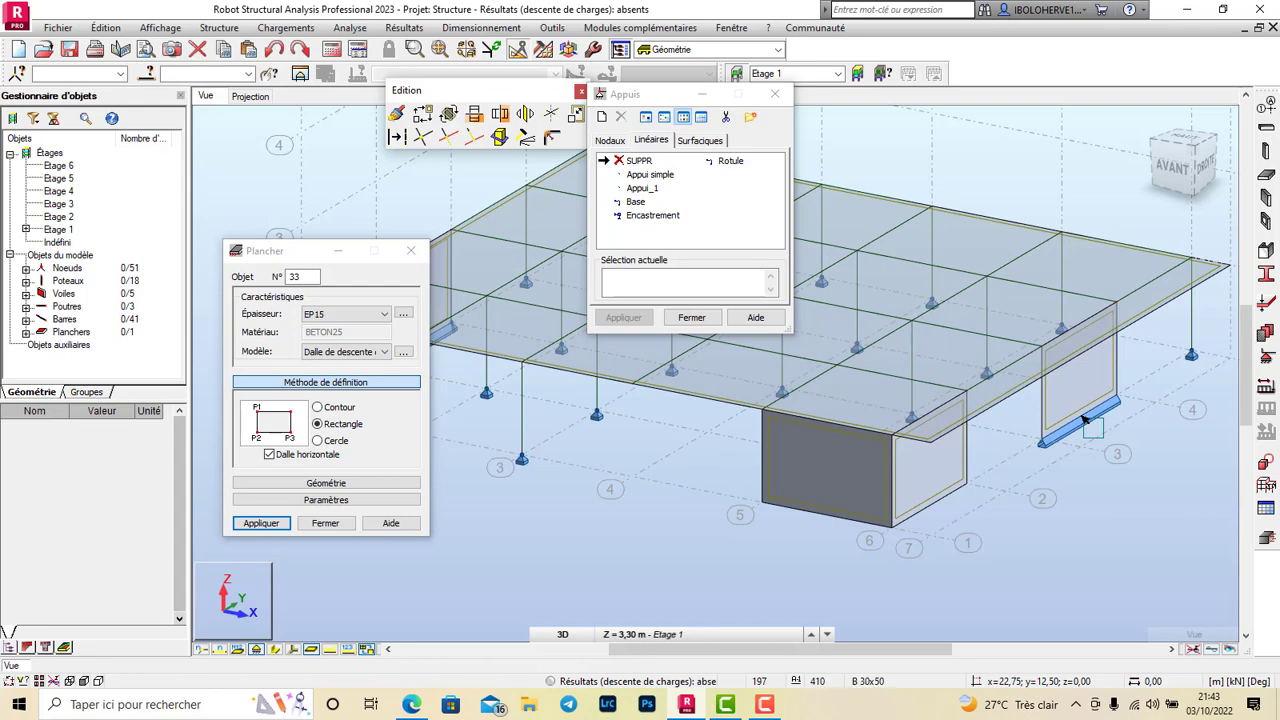
{"action": "left_click", "coordinate": [1082, 428]}
{"action": "scroll", "coordinate": [1140, 470], "scroll_direction": "down", "scroll_amount": 4}
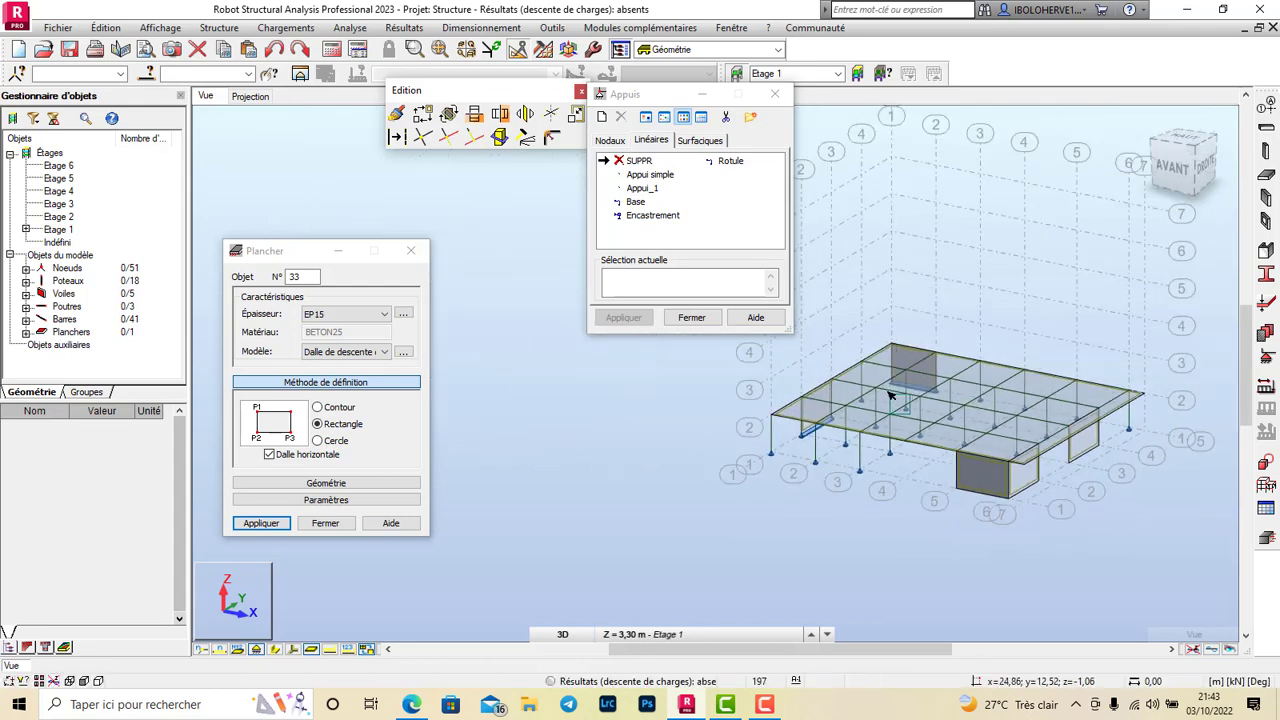
{"action": "scroll", "coordinate": [889, 393], "scroll_direction": "up", "scroll_amount": 1}
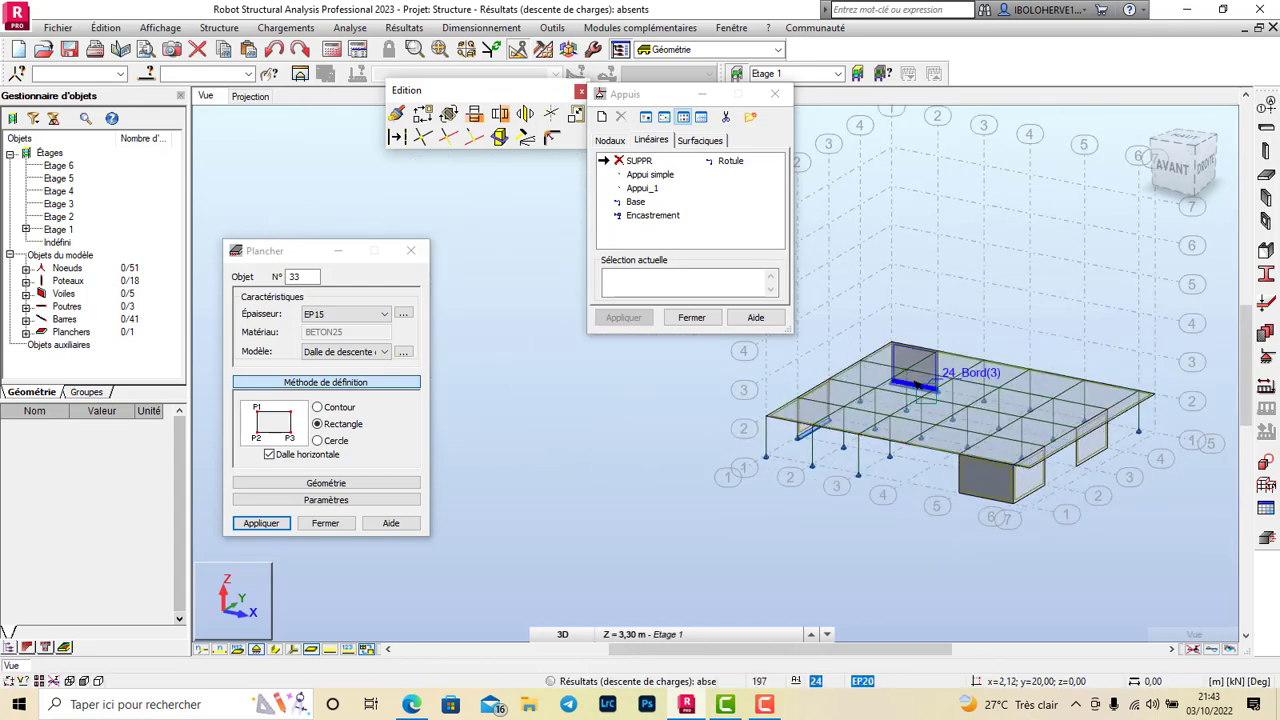
{"action": "left_click", "coordinate": [916, 383]}
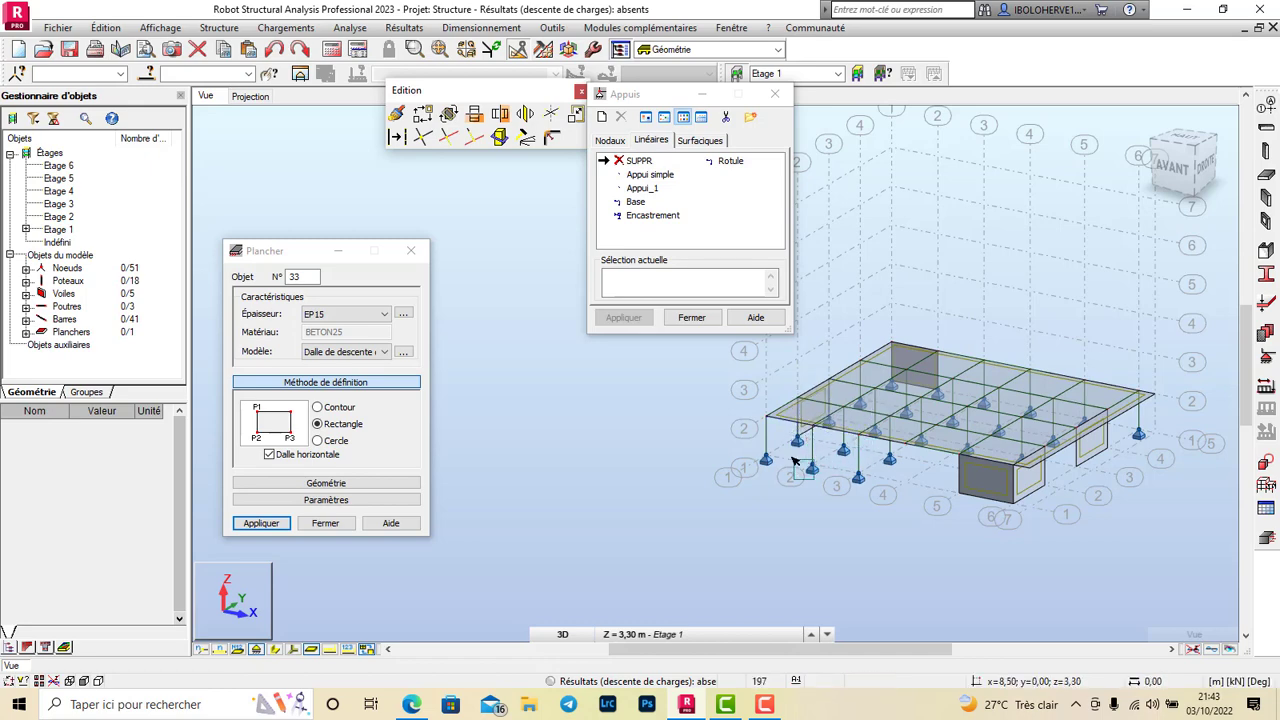
Display the section shapes of the beams and columns in the 3D view
{"action": "scroll", "coordinate": [830, 470], "scroll_direction": "up", "scroll_amount": 3}
{"action": "scroll", "coordinate": [866, 474], "scroll_direction": "down", "scroll_amount": 3}
{"action": "right_click", "coordinate": [540, 418]}
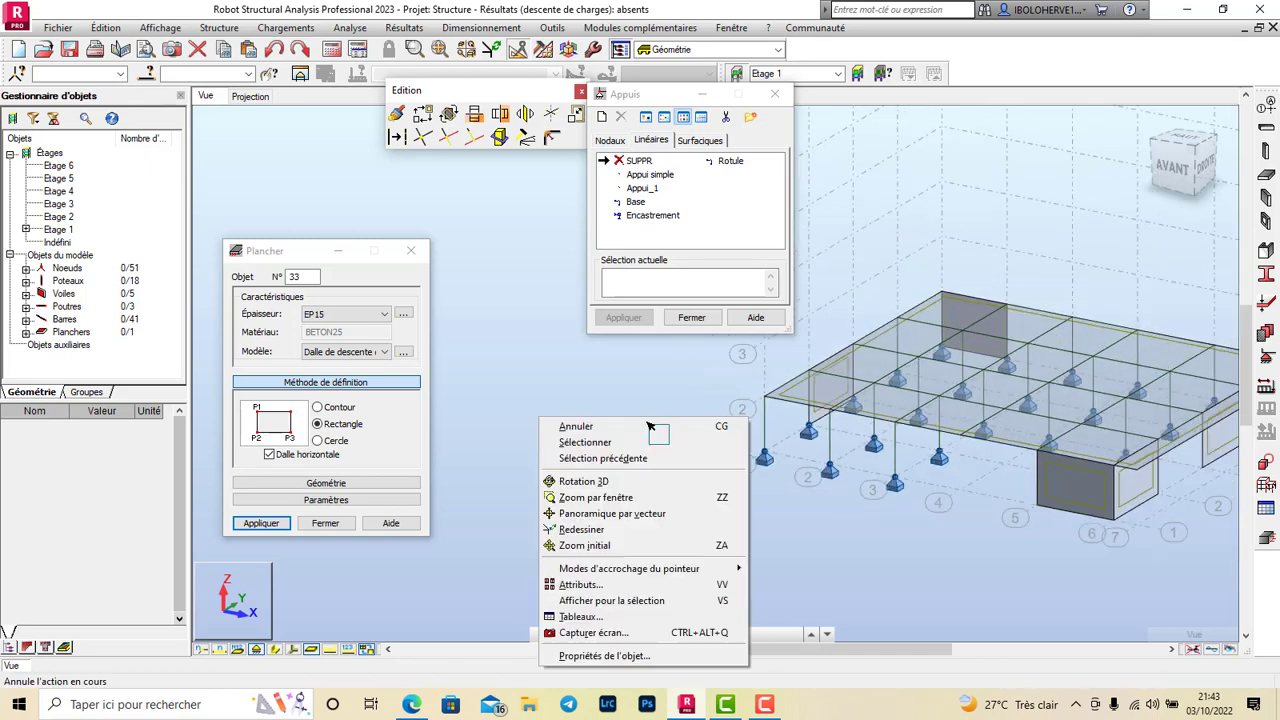
{"action": "left_click", "coordinate": [648, 481]}
{"action": "left_click_drag", "start_coordinate": [652, 482], "coordinate": [854, 486]}
{"action": "scroll", "coordinate": [900, 511], "scroll_direction": "up", "scroll_amount": 2}
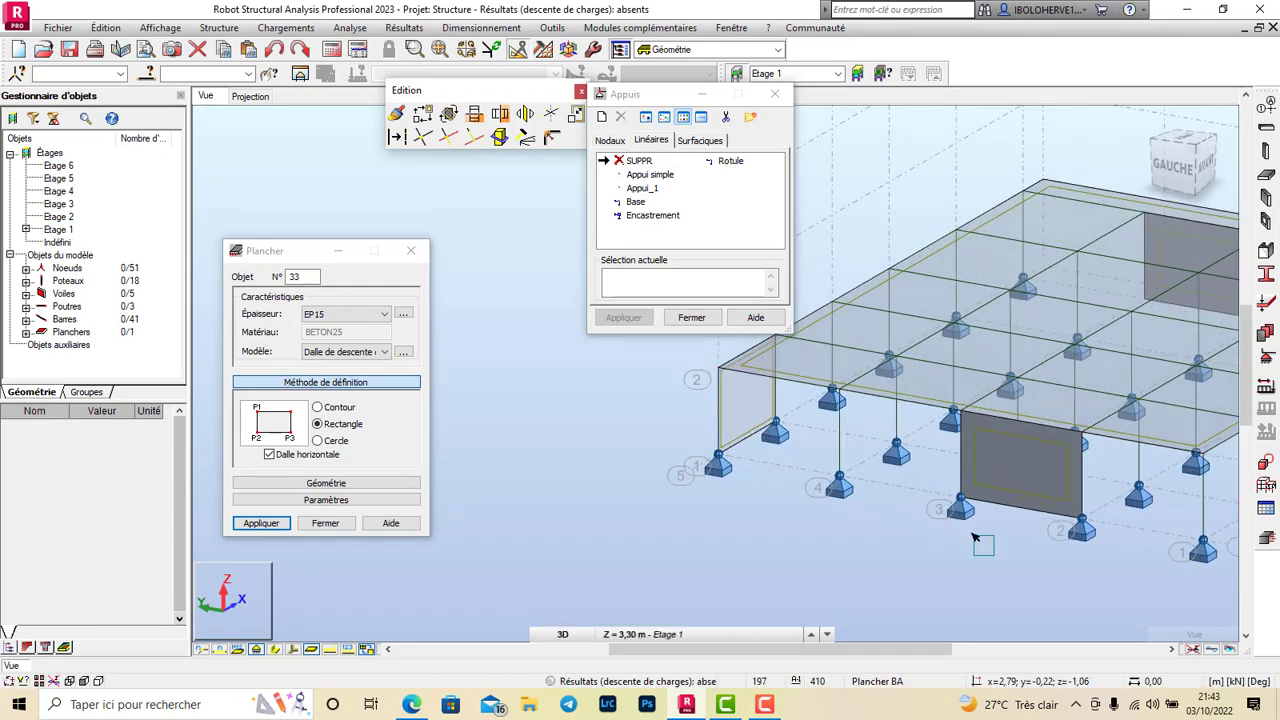
{"action": "scroll", "coordinate": [965, 512], "scroll_direction": "up", "scroll_amount": 2}
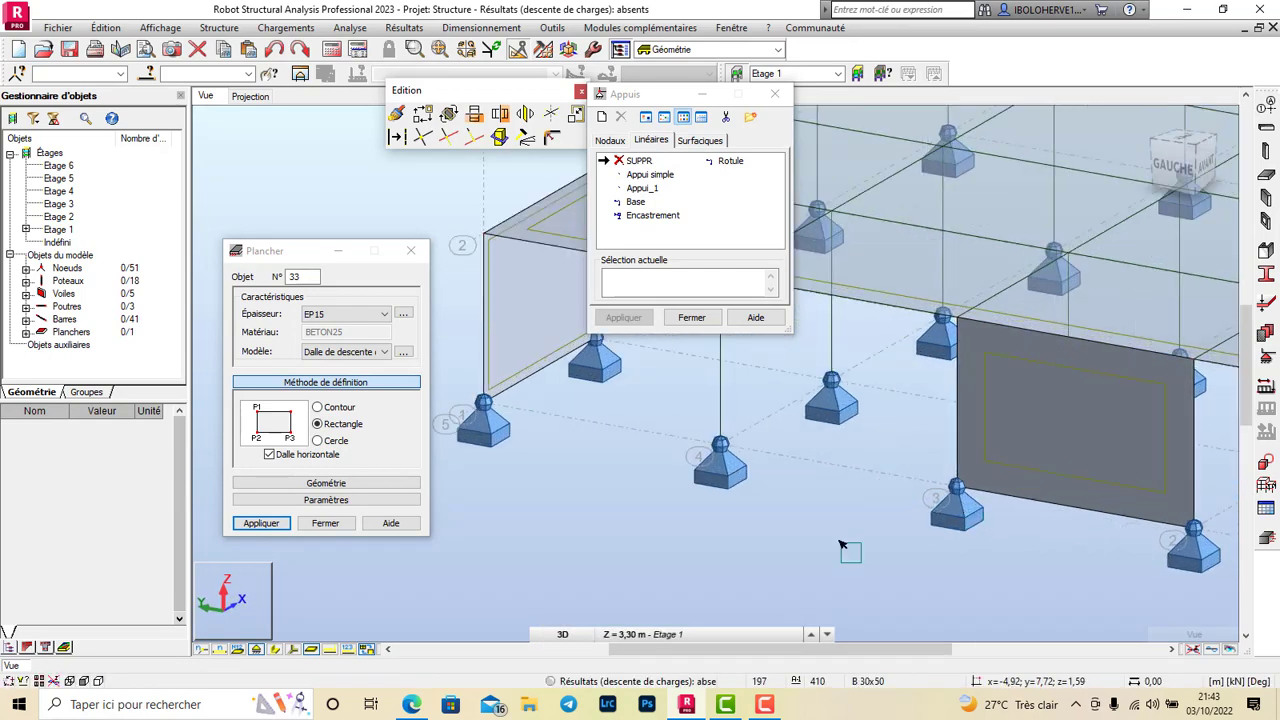
{"action": "left_click", "coordinate": [291, 650]}
{"action": "scroll", "coordinate": [701, 537], "scroll_direction": "down", "scroll_amount": 1}
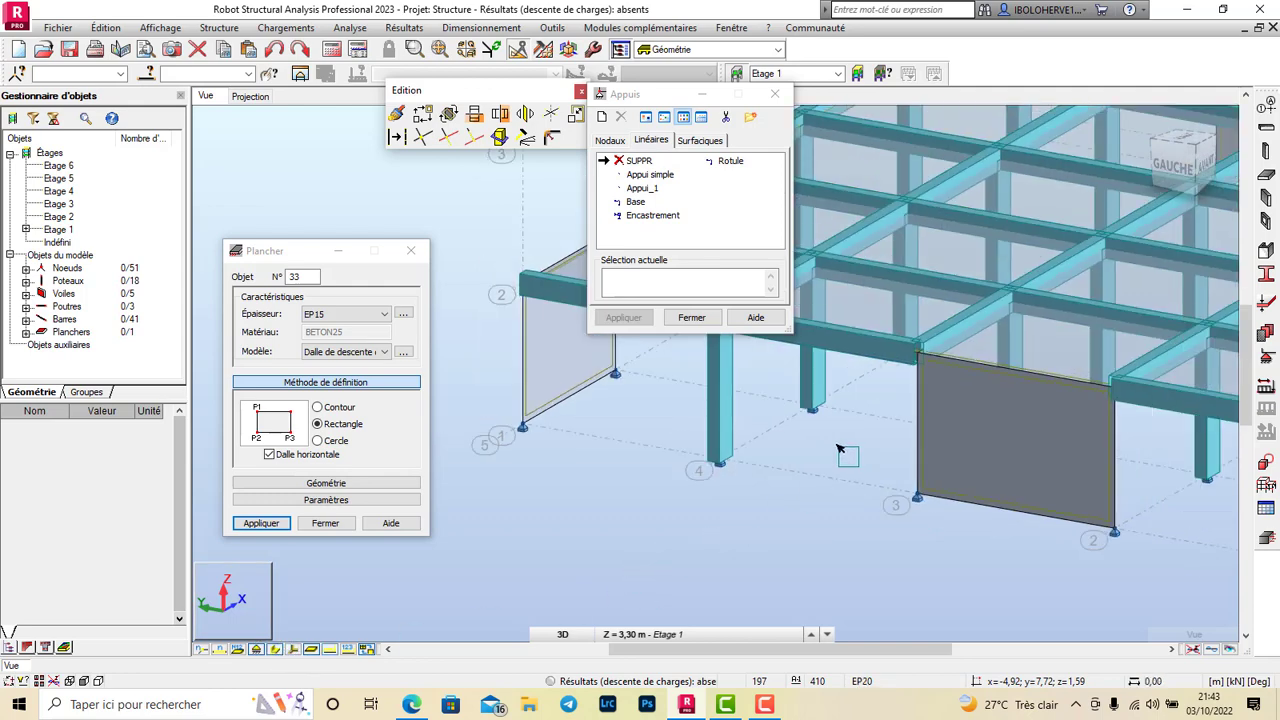
Remove the nodal supports at both base corners of the X axis 1 wall between Y axes 3 and 2
{"action": "left_click", "coordinate": [610, 140]}
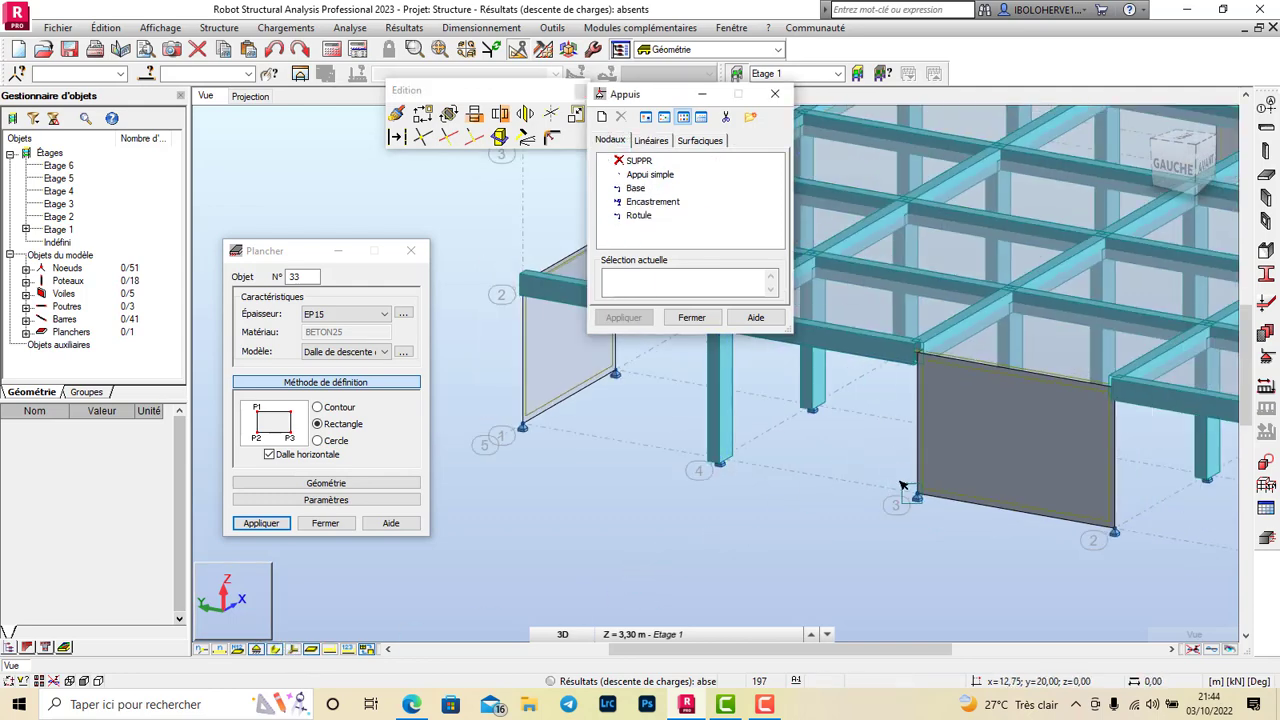
{"action": "left_click", "coordinate": [639, 161]}
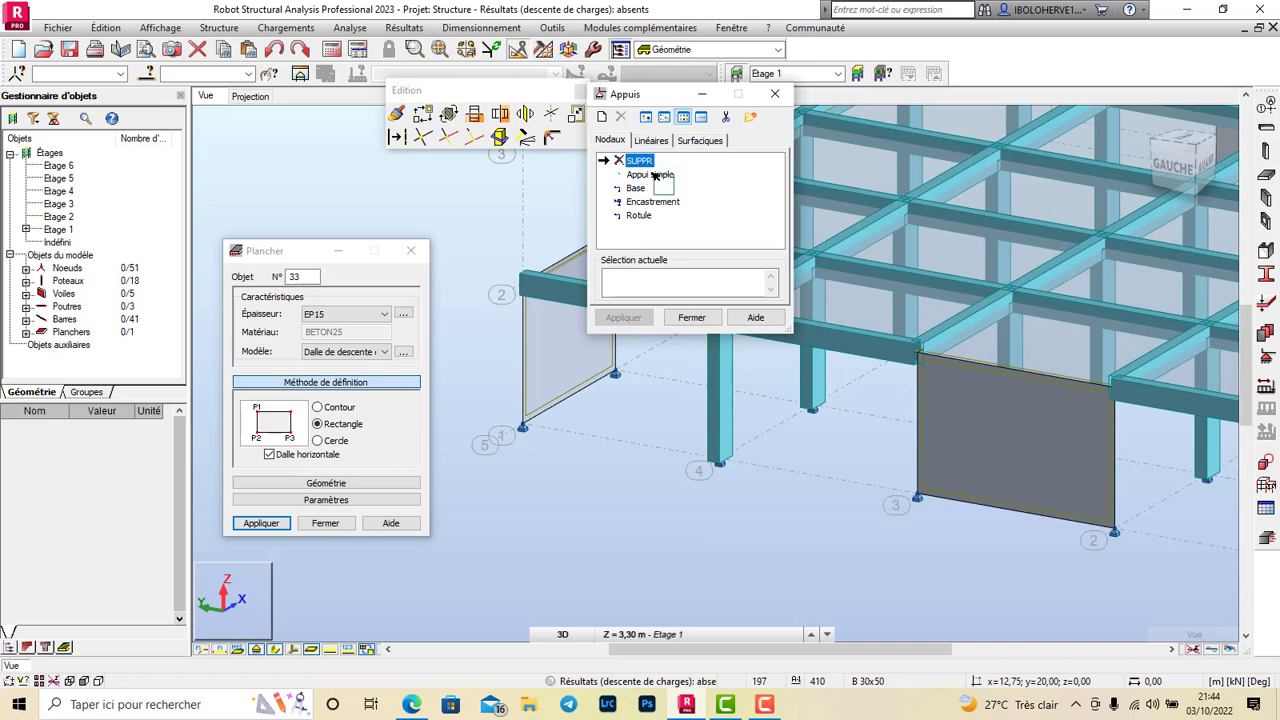
{"action": "left_click", "coordinate": [918, 494]}
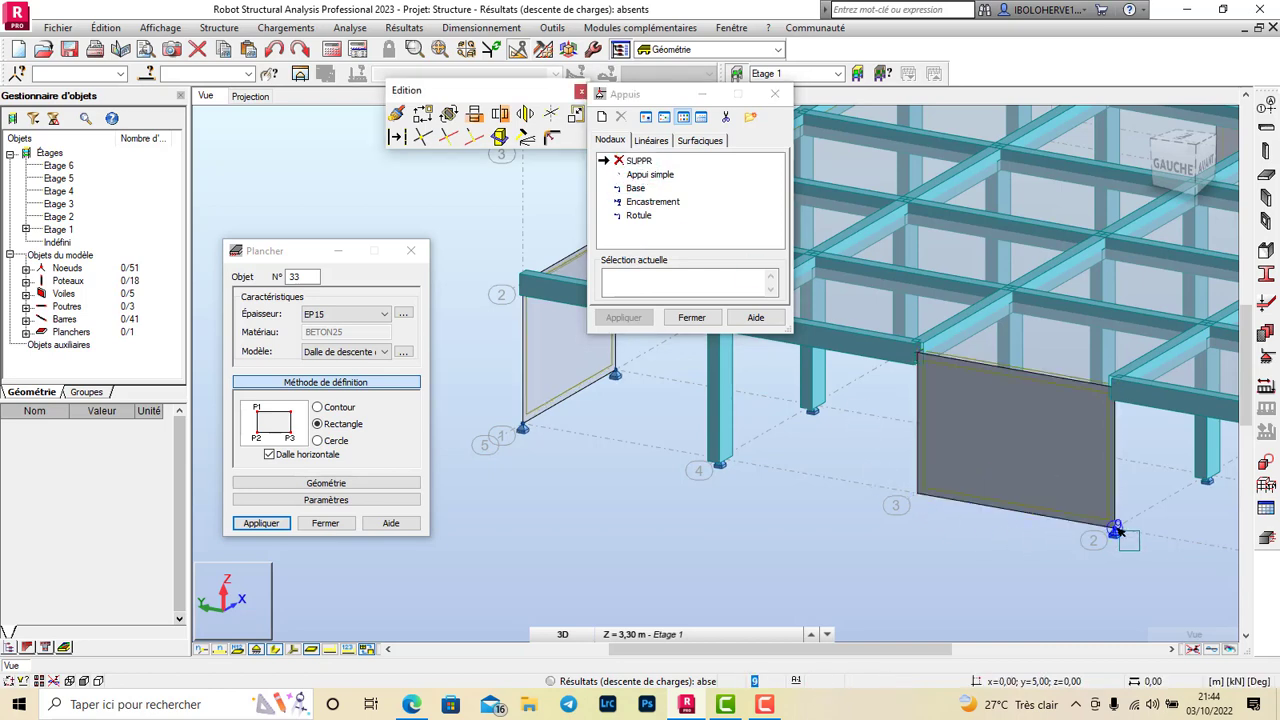
{"action": "scroll", "coordinate": [920, 560], "scroll_direction": "down", "scroll_amount": 3}
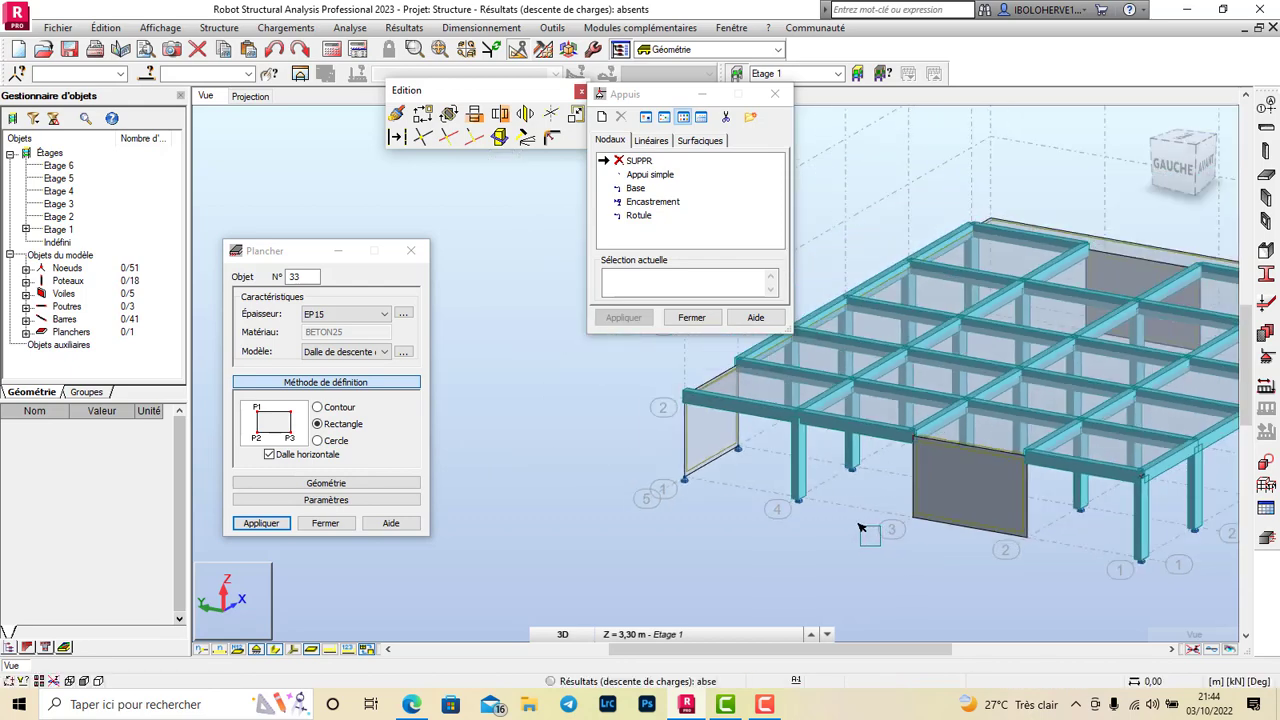
{"action": "left_click", "coordinate": [775, 93]}
Select all columns with section CC and copy them upward by translation vector 0 0 3.3 with 5 repetitions
{"action": "scroll", "coordinate": [595, 365], "scroll_direction": "down", "scroll_amount": 5}
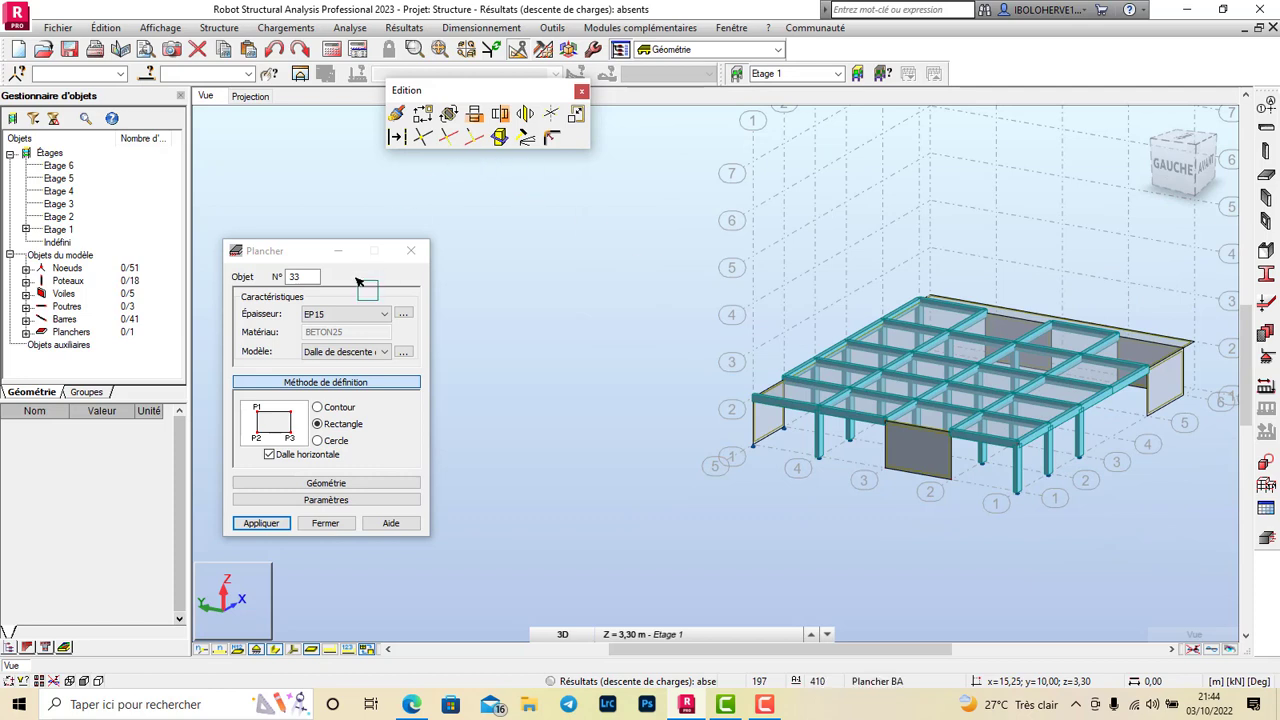
{"action": "left_click", "coordinate": [147, 73]}
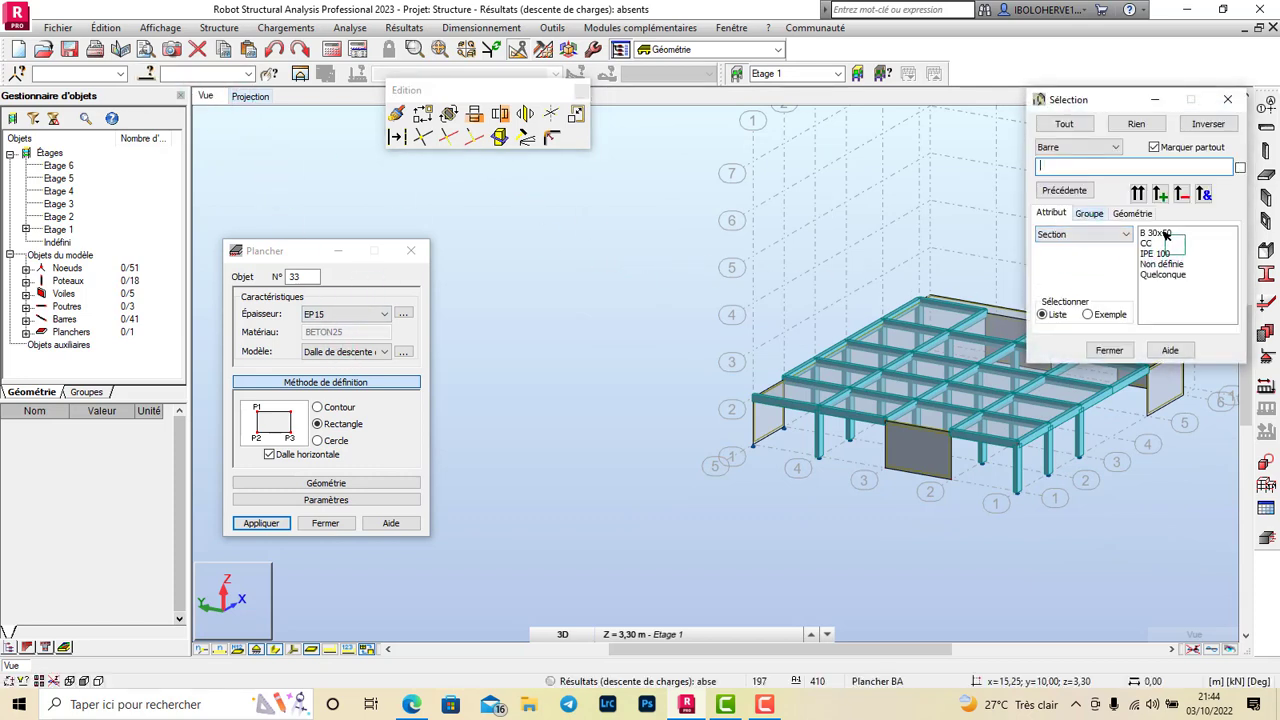
{"action": "left_click", "coordinate": [1160, 233]}
{"action": "left_click", "coordinate": [1147, 243]}
{"action": "left_click", "coordinate": [1138, 194]}
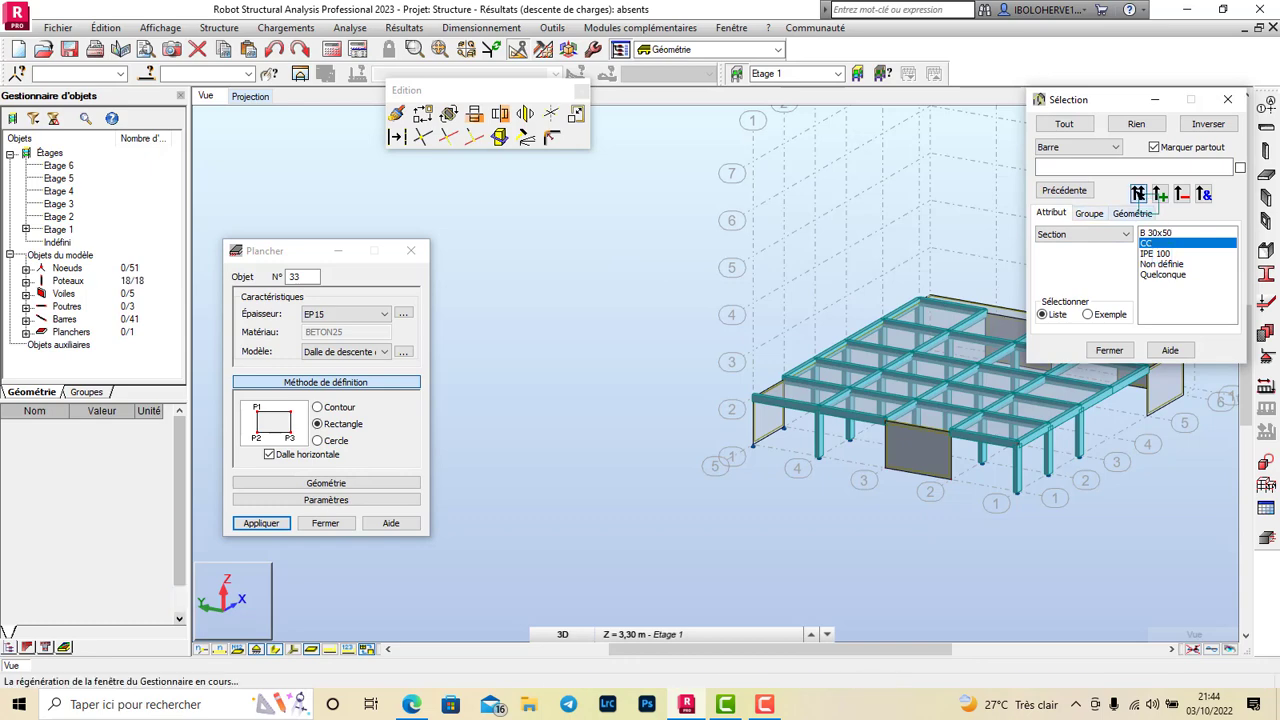
{"action": "left_click", "coordinate": [422, 113]}
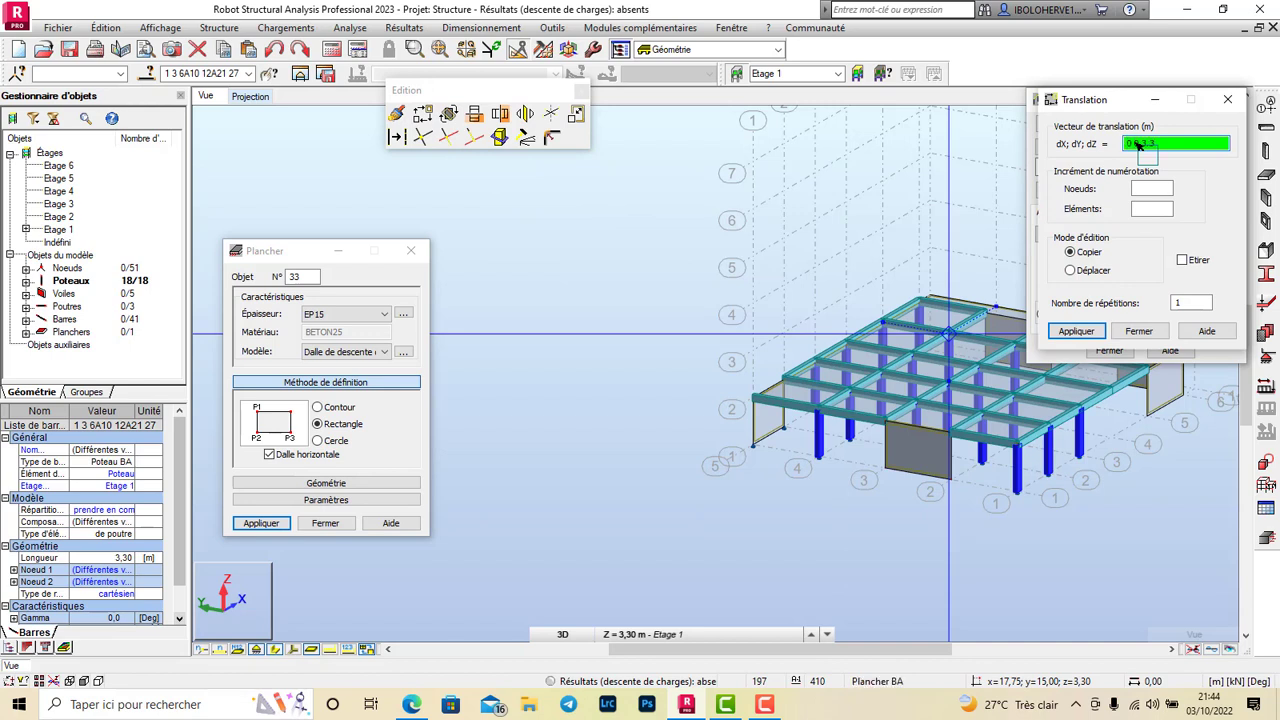
{"action": "left_click", "coordinate": [1190, 304]}
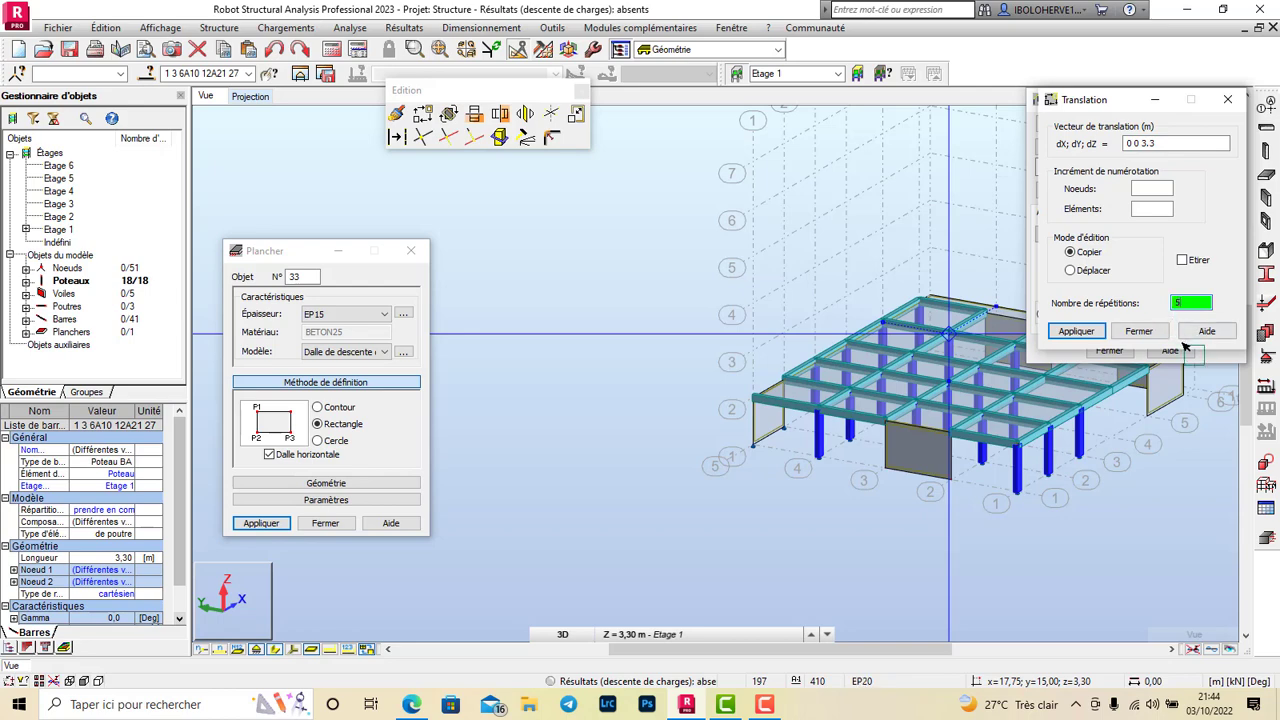
{"action": "left_click", "coordinate": [1085, 327]}
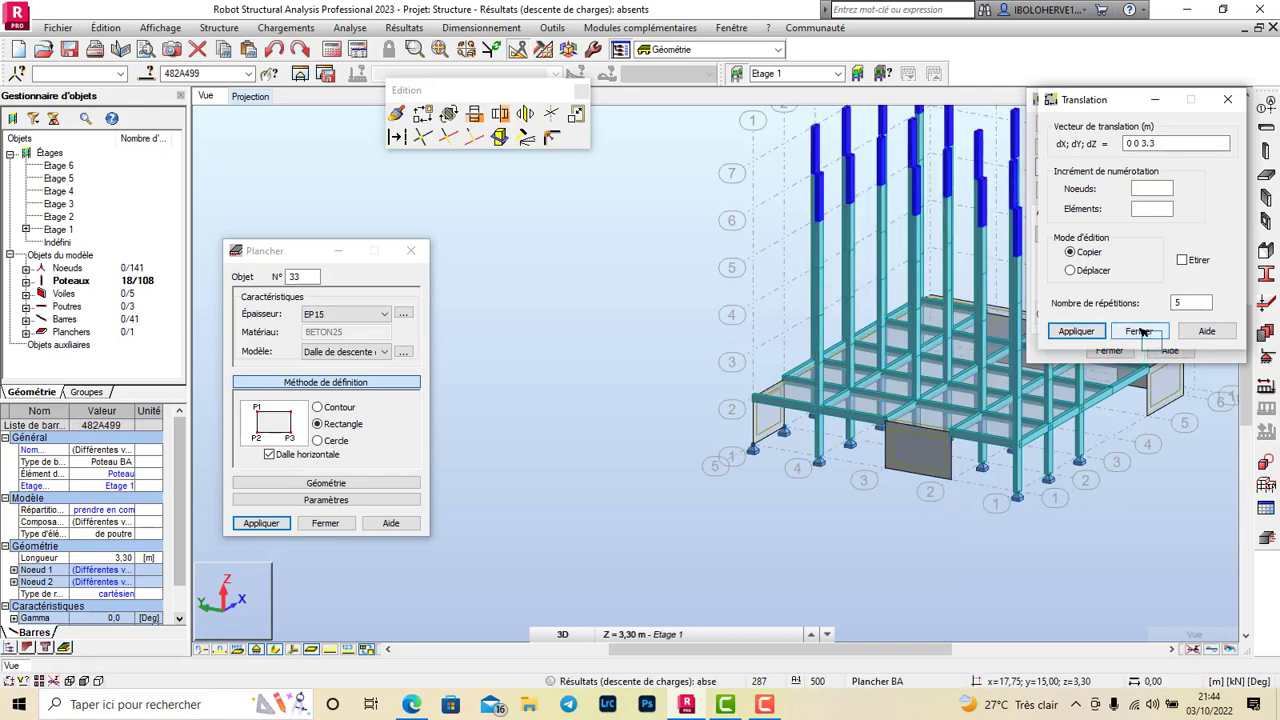
Select all beams with section B 30x50 and switch the selection object type to Panneau
{"action": "scroll", "coordinate": [889, 417], "scroll_direction": "down", "scroll_amount": 2}
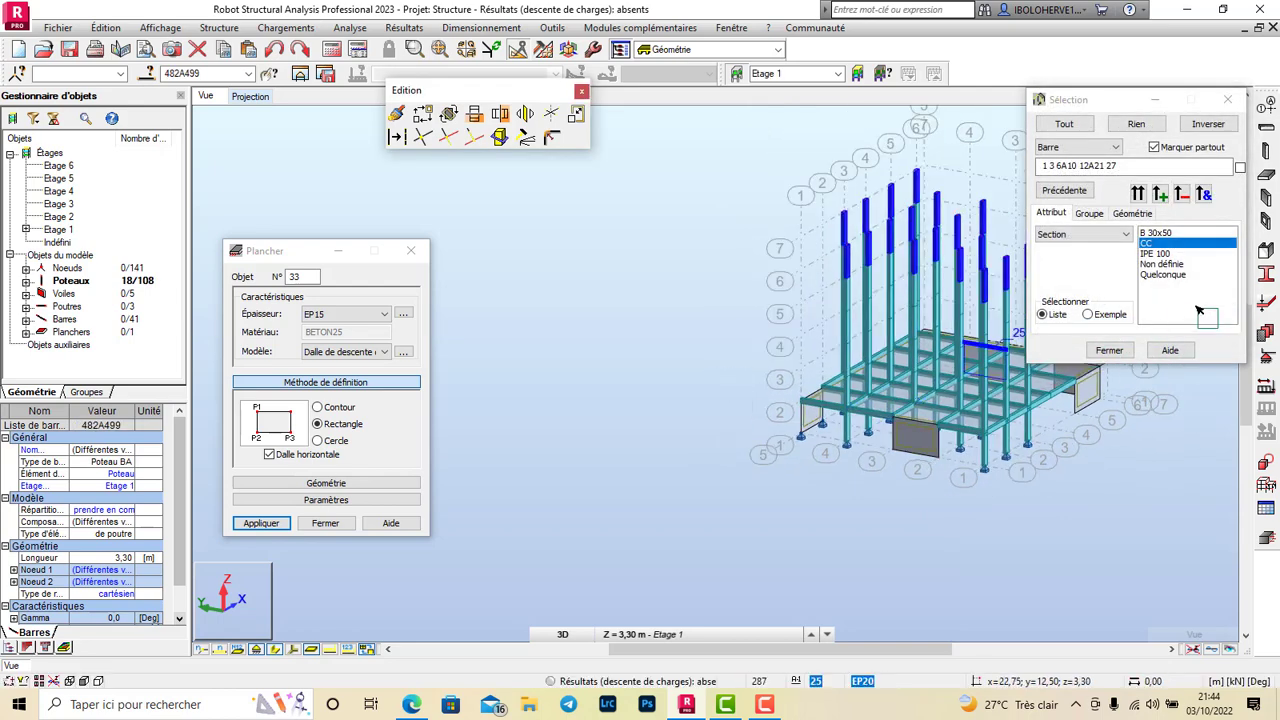
{"action": "scroll", "coordinate": [812, 475], "scroll_direction": "up", "scroll_amount": 3}
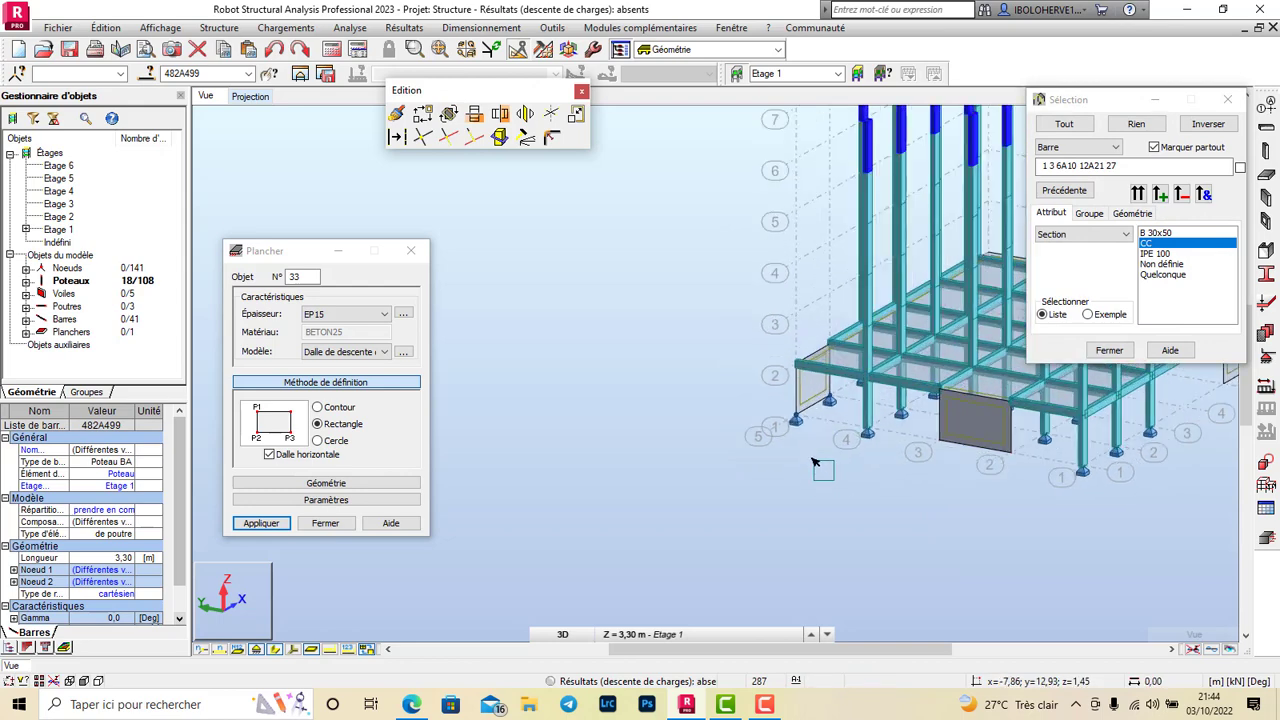
{"action": "left_click", "coordinate": [1158, 250]}
{"action": "left_click", "coordinate": [1137, 193]}
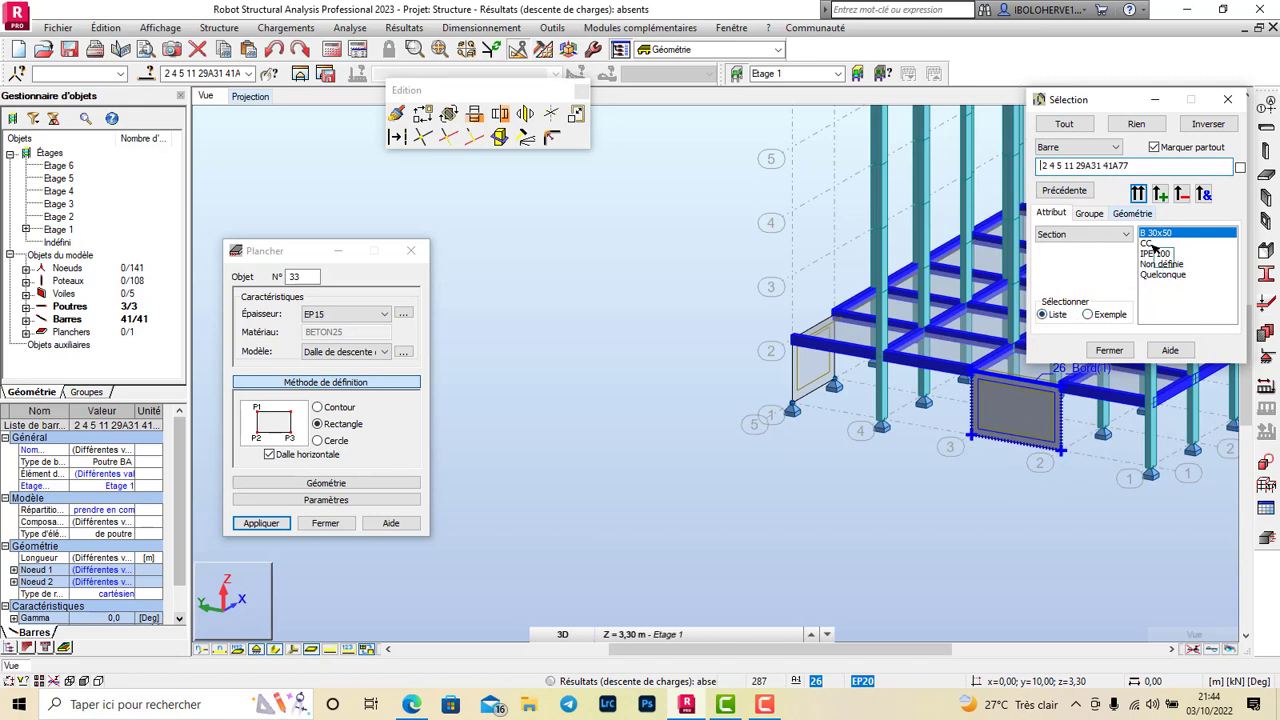
{"action": "left_click", "coordinate": [1110, 147]}
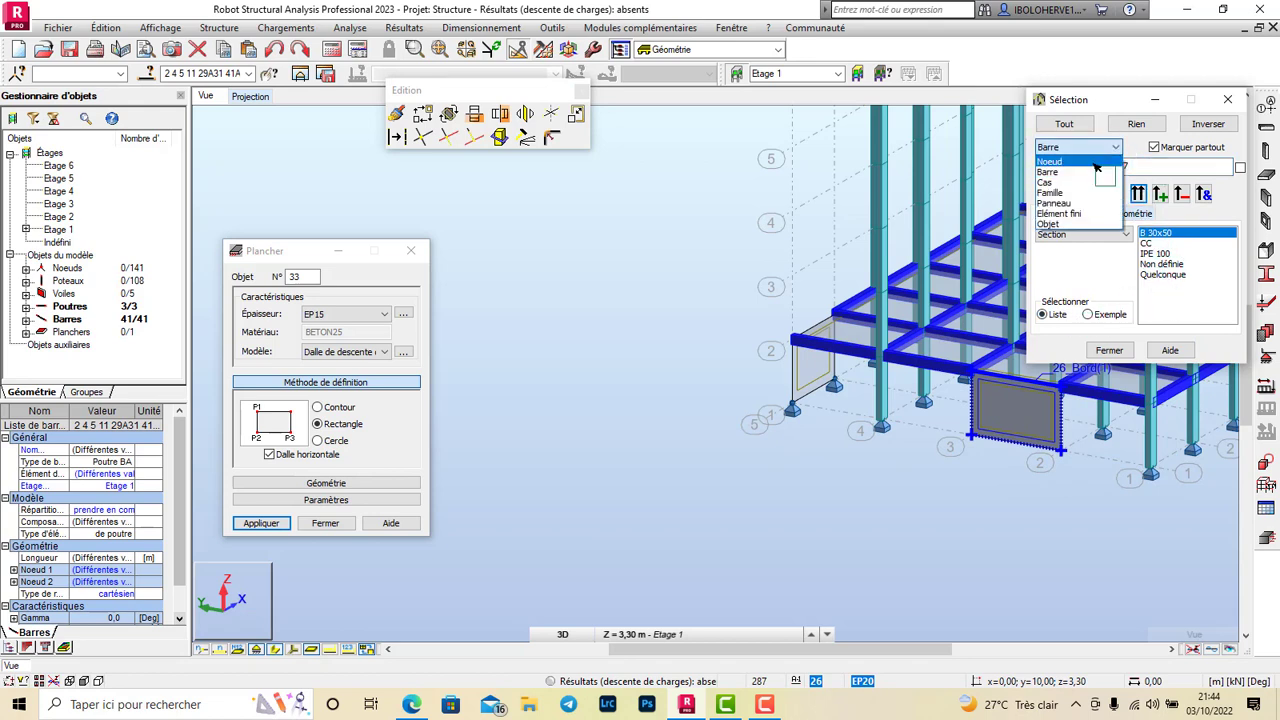
{"action": "left_click", "coordinate": [1070, 205]}
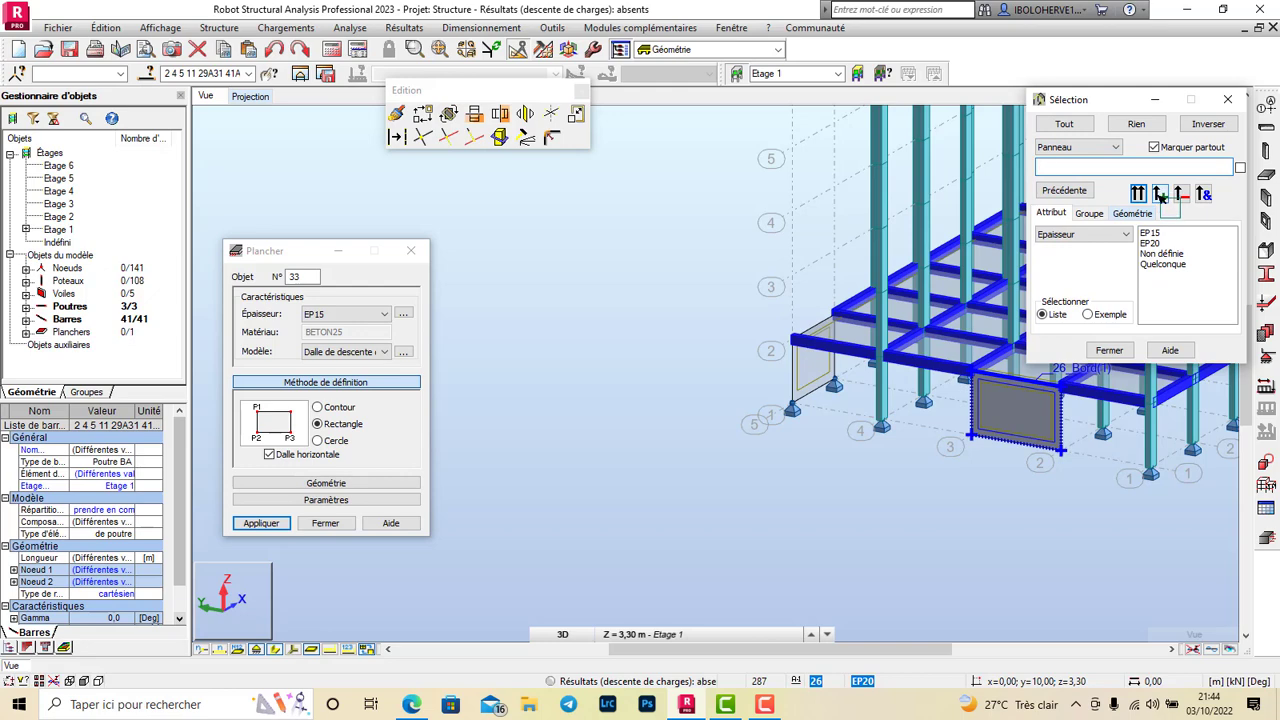
{"action": "left_click", "coordinate": [1160, 193]}
{"action": "scroll", "coordinate": [766, 410], "scroll_direction": "down", "scroll_amount": 1}
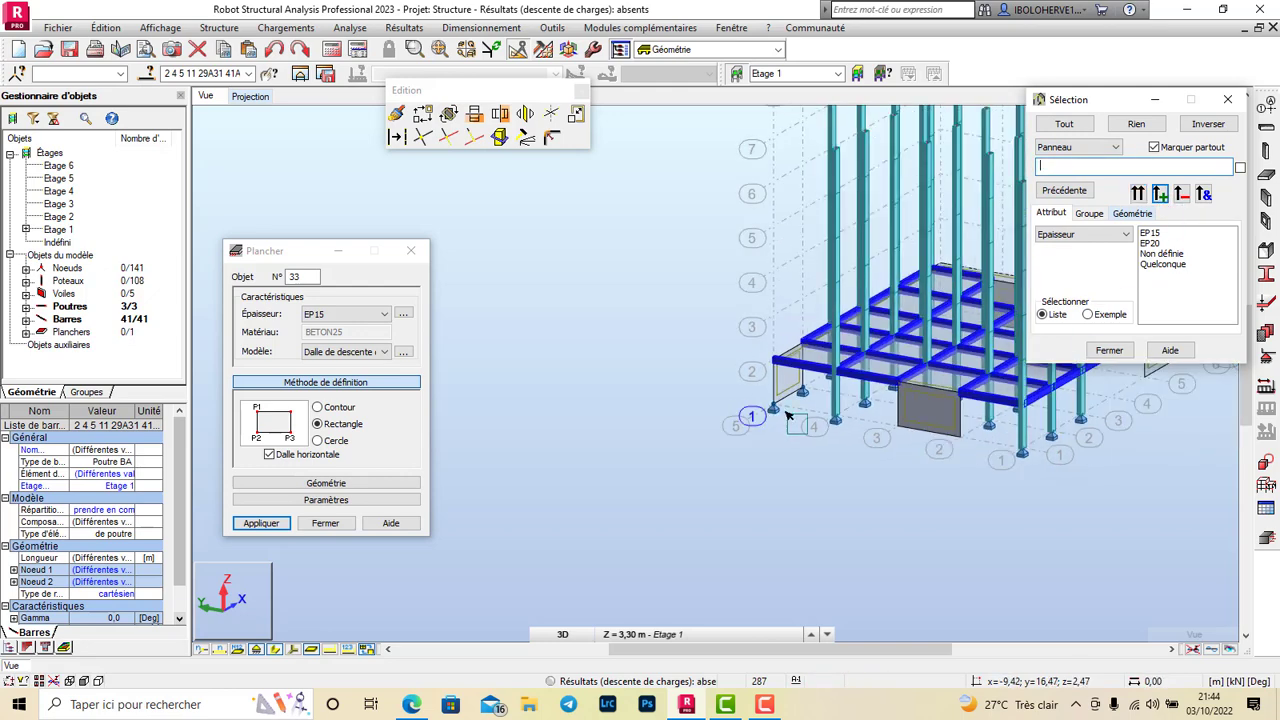
{"action": "scroll", "coordinate": [787, 414], "scroll_direction": "down", "scroll_amount": 1}
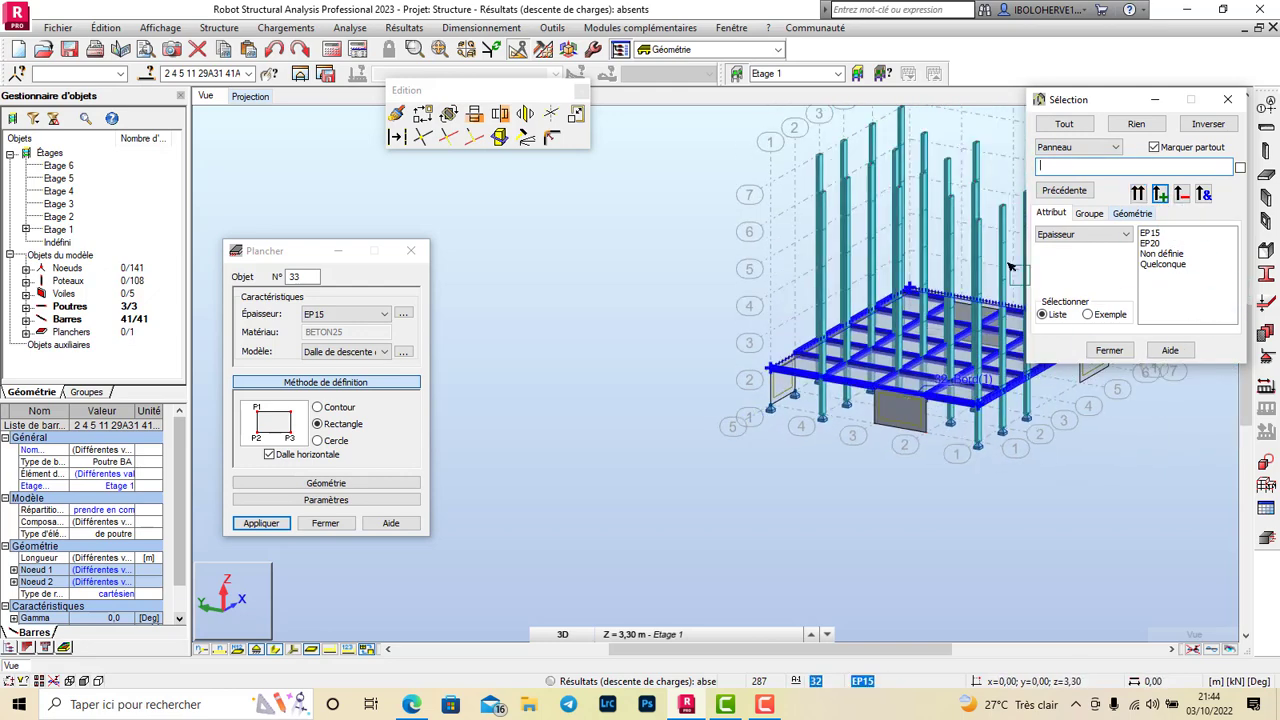
Copy the selected beams upward by translation vector 0 0 3.3 with 4 repetitions
{"action": "left_click", "coordinate": [422, 113]}
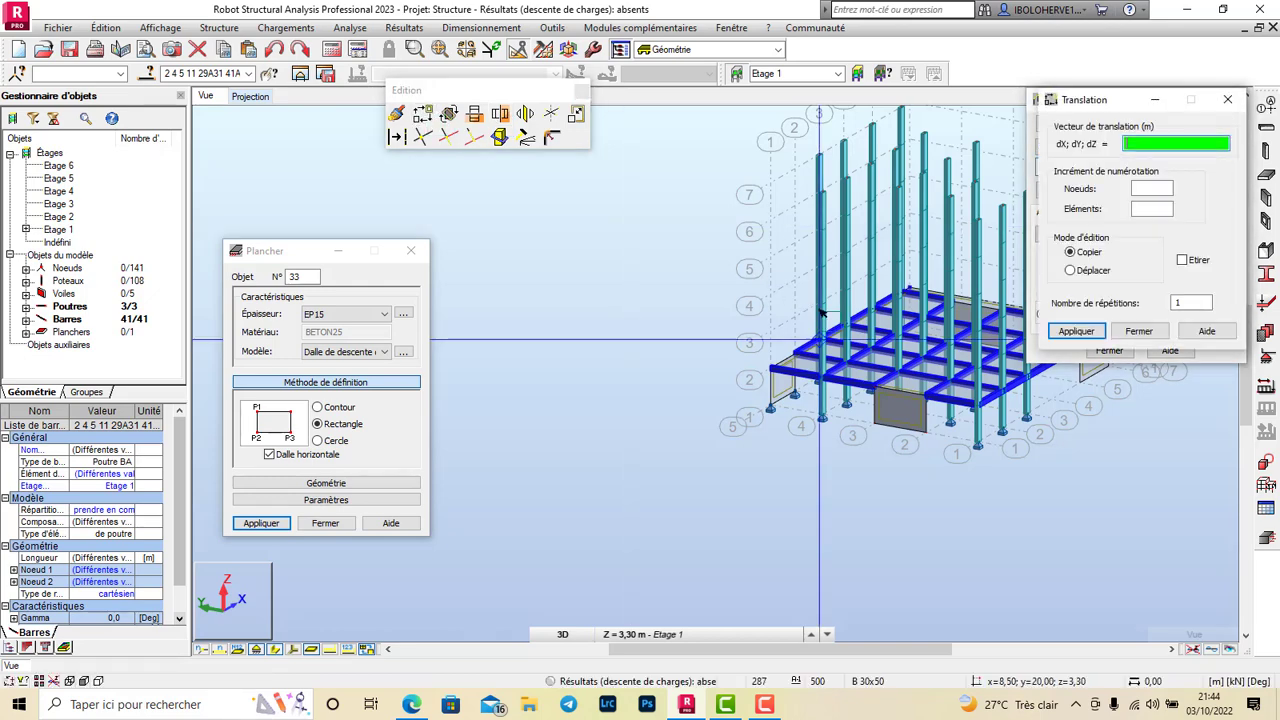
{"action": "left_click", "coordinate": [1188, 304]}
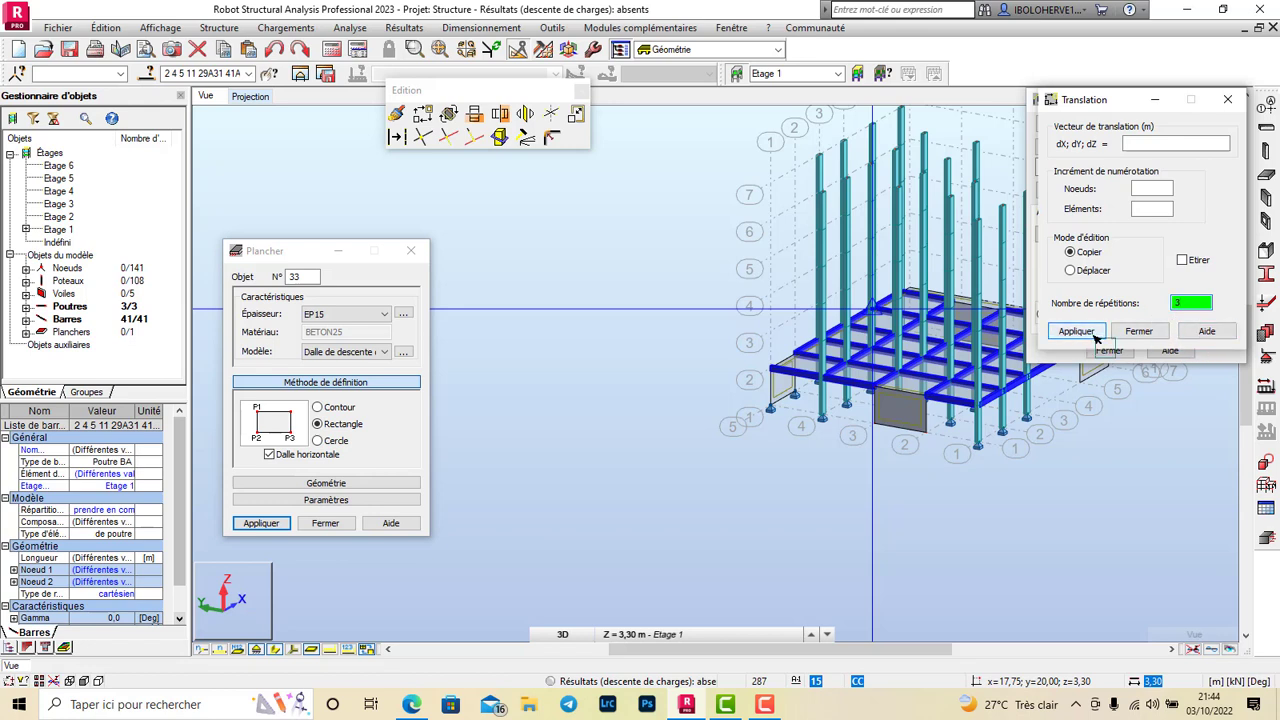
{"action": "left_click", "coordinate": [1183, 305]}
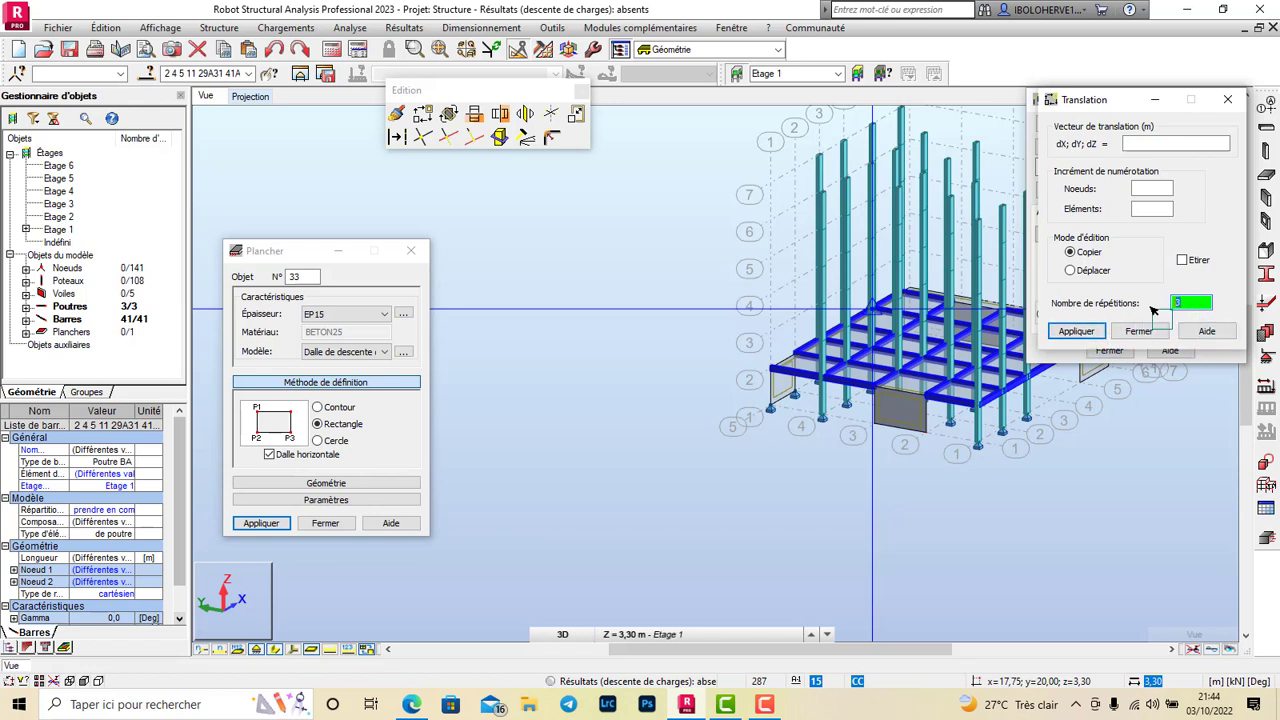
{"action": "left_click", "coordinate": [1140, 145]}
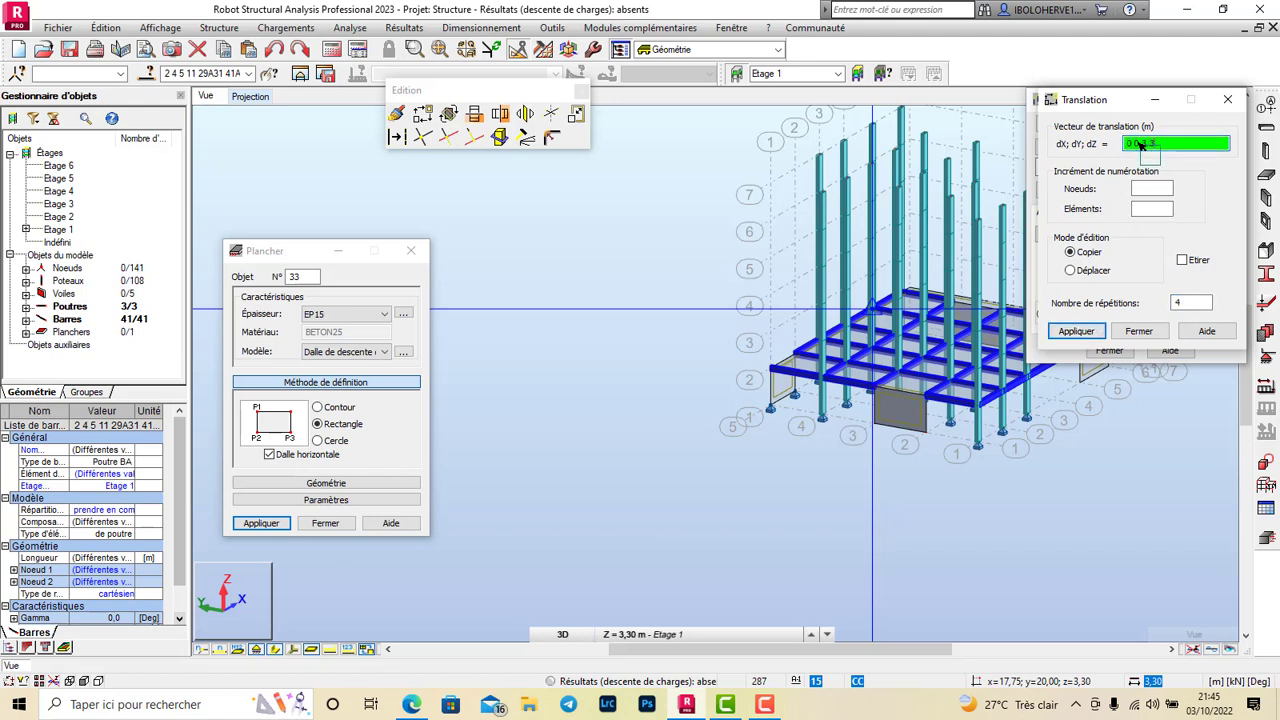
{"action": "key", "text": "Return"}
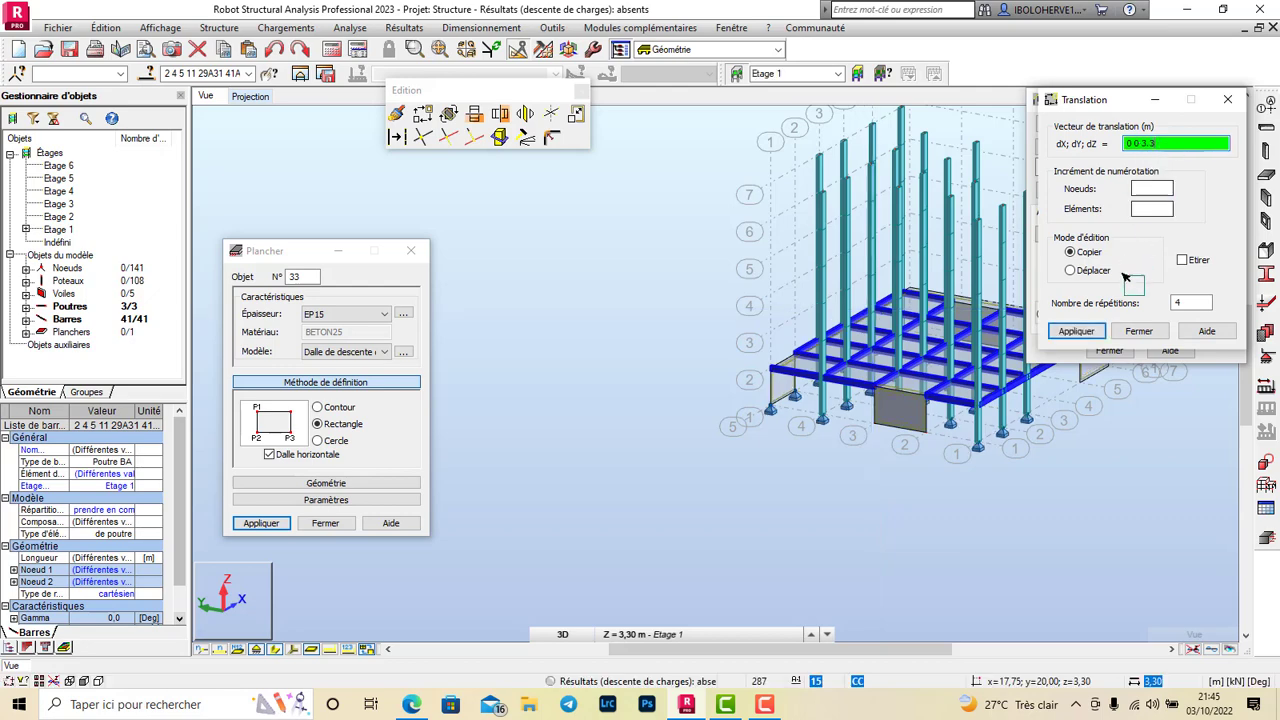
{"action": "left_click", "coordinate": [1076, 331]}
{"action": "left_click", "coordinate": [1146, 338]}
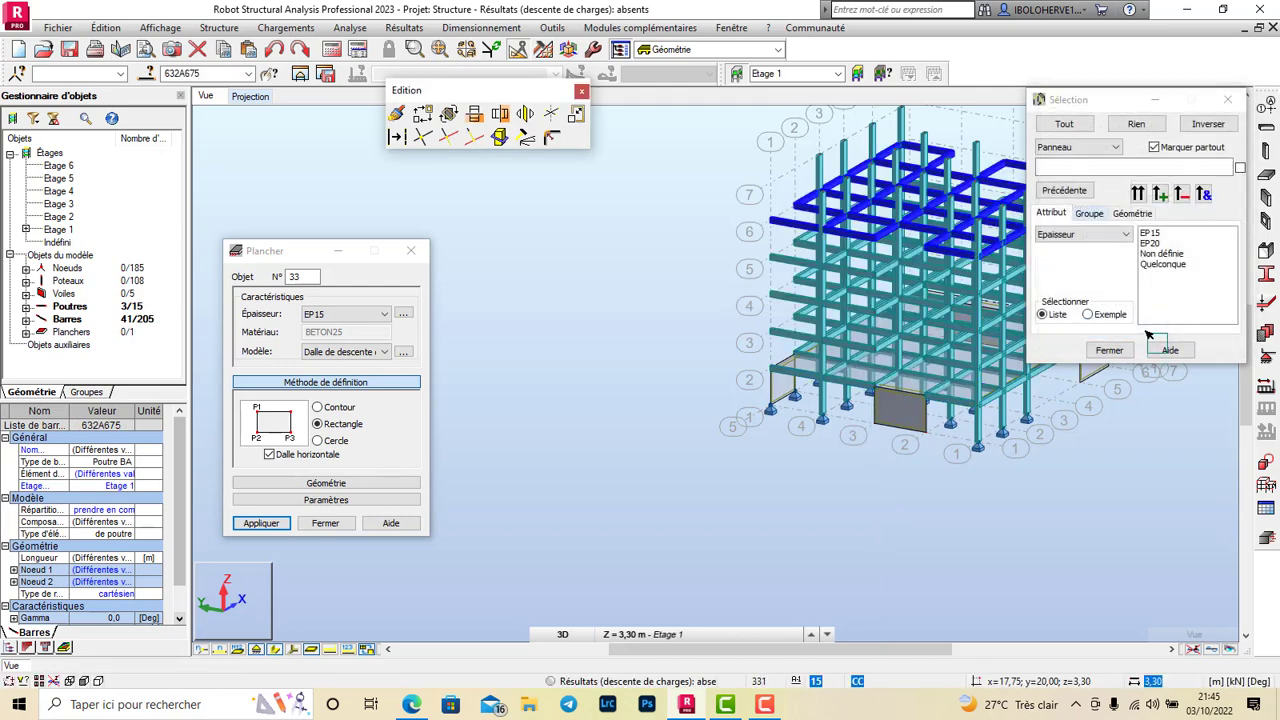
Copy the Etage 1 floor slab upward by translation vector 0 0 3.3 with 4 repetitions
{"action": "left_click", "coordinate": [1110, 351]}
{"action": "left_click", "coordinate": [914, 480]}
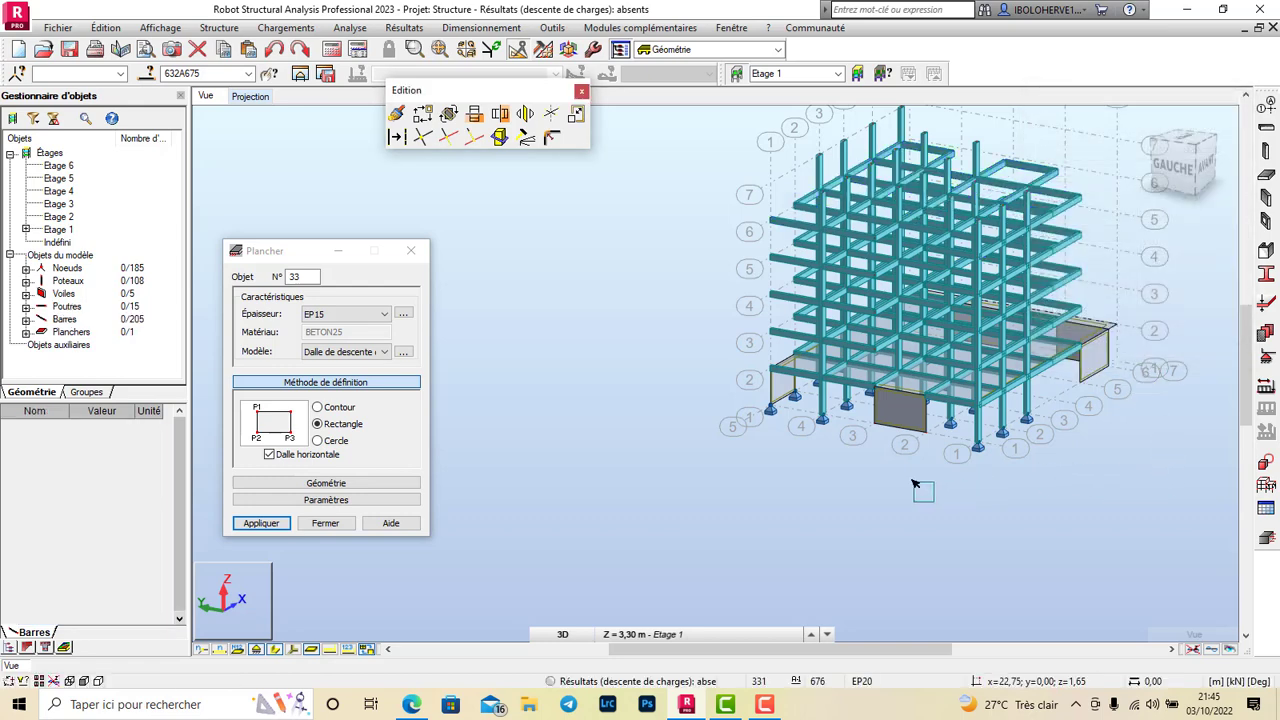
{"action": "scroll", "coordinate": [932, 464], "scroll_direction": "down", "scroll_amount": 3}
{"action": "scroll", "coordinate": [988, 425], "scroll_direction": "up", "scroll_amount": 5}
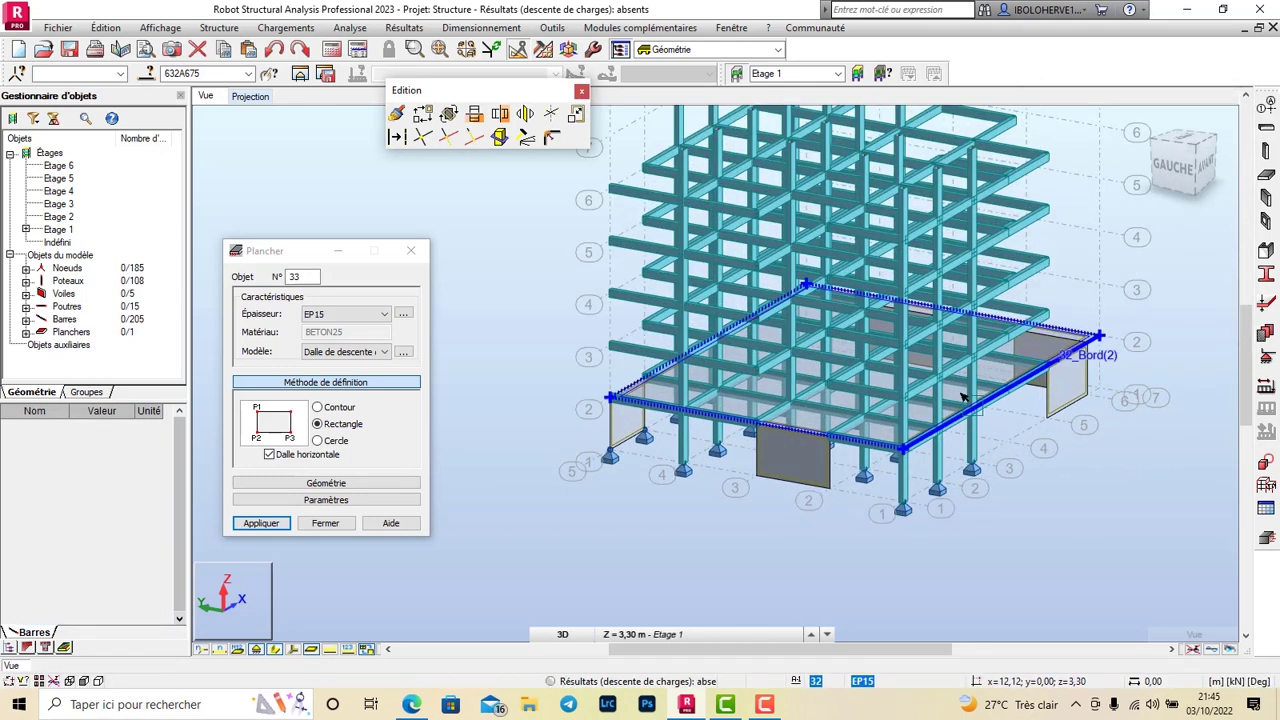
{"action": "left_click", "coordinate": [963, 397]}
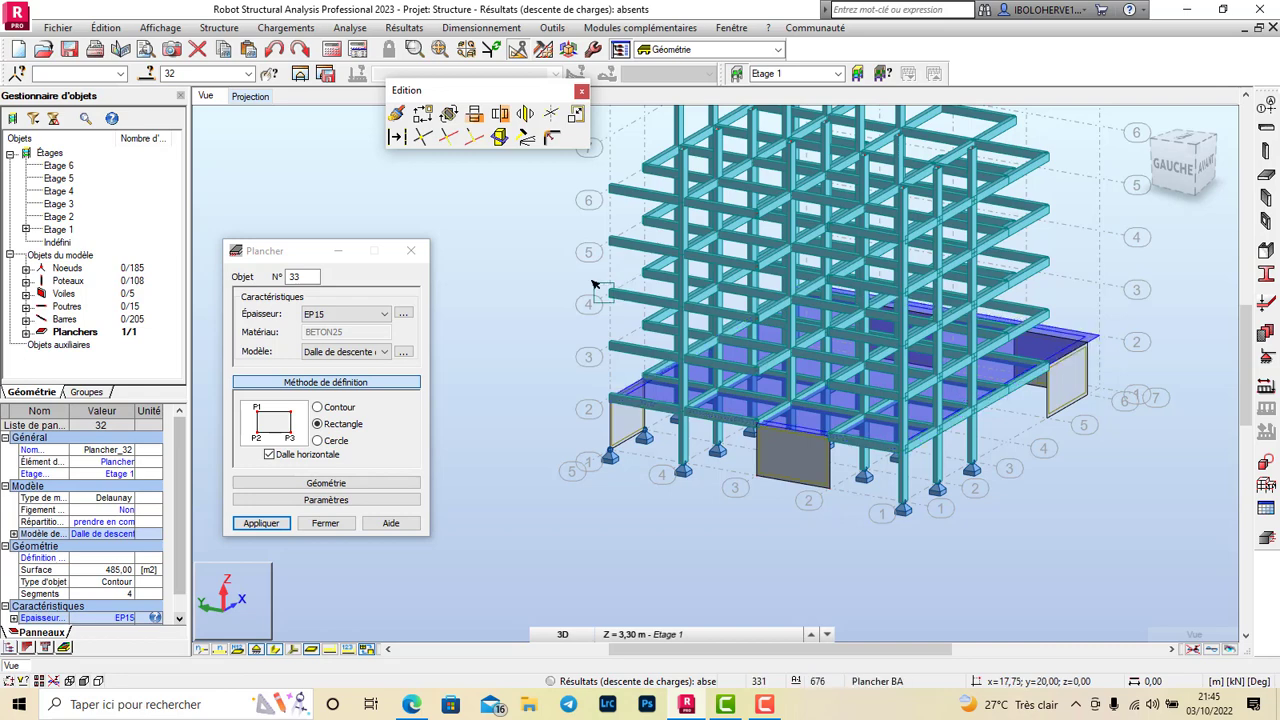
{"action": "left_click", "coordinate": [420, 115]}
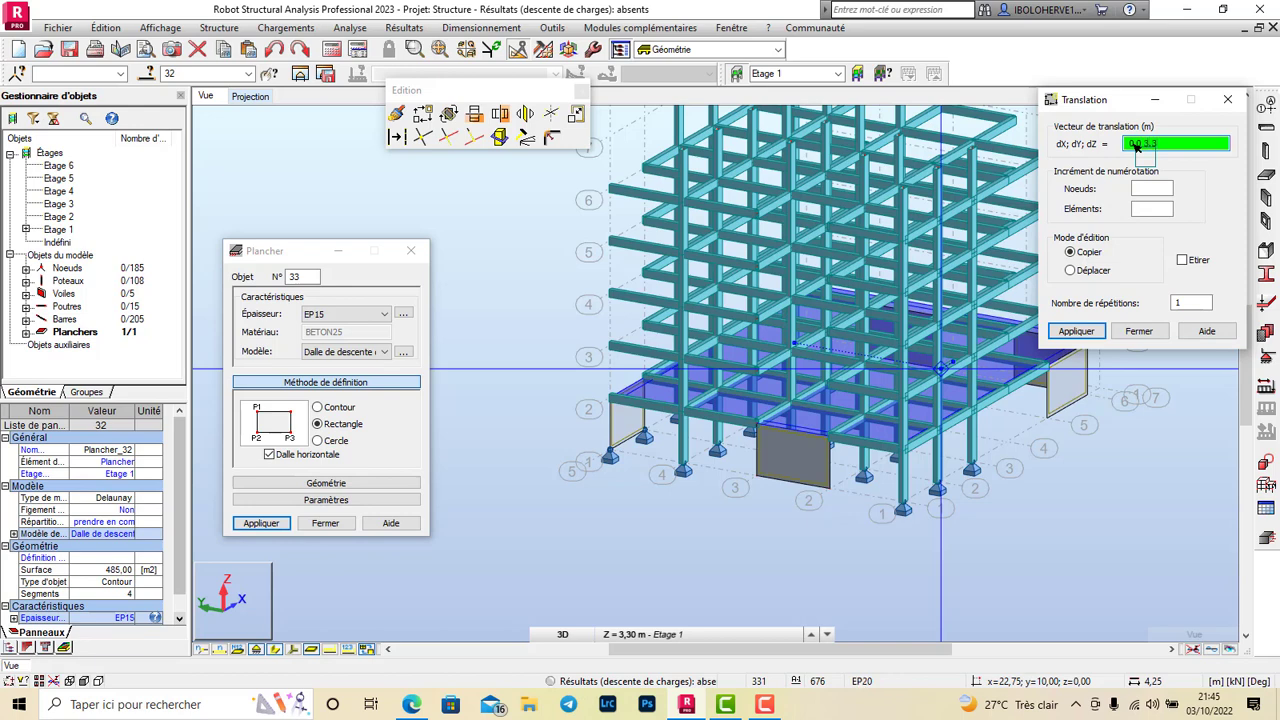
{"action": "left_click", "coordinate": [1188, 302]}
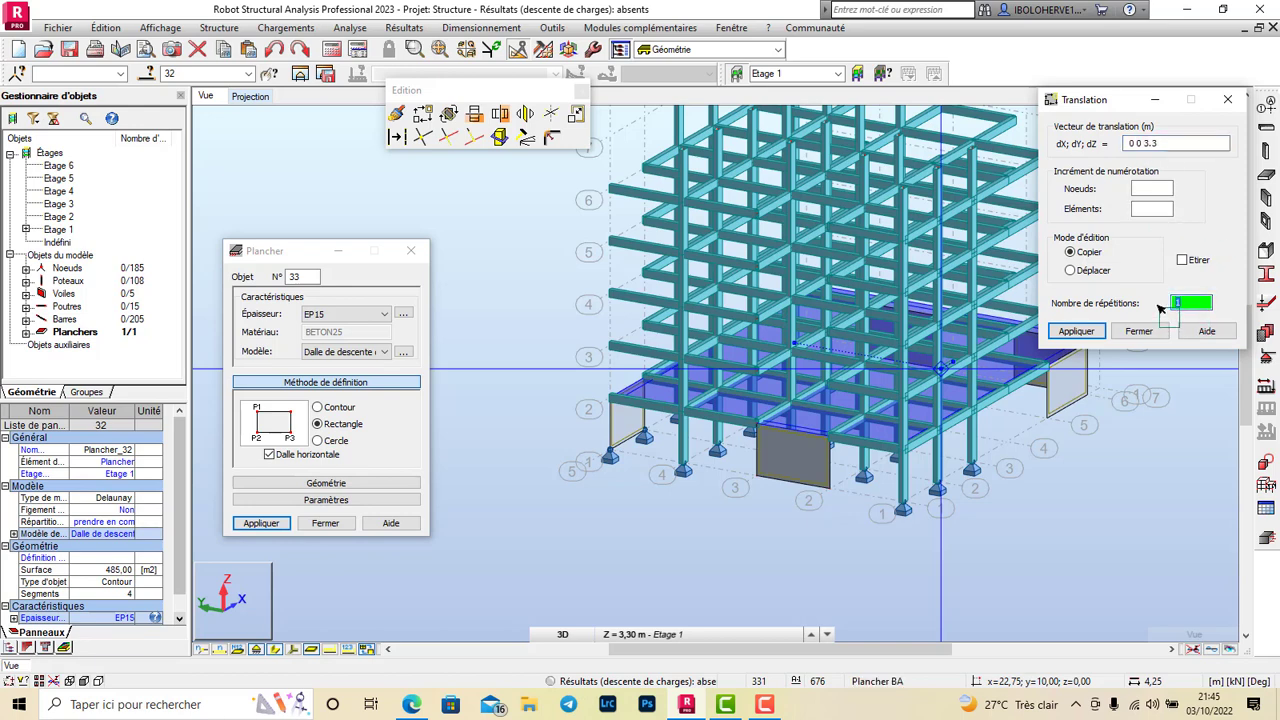
{"action": "type", "text": "4"}
{"action": "left_click", "coordinate": [1076, 330]}
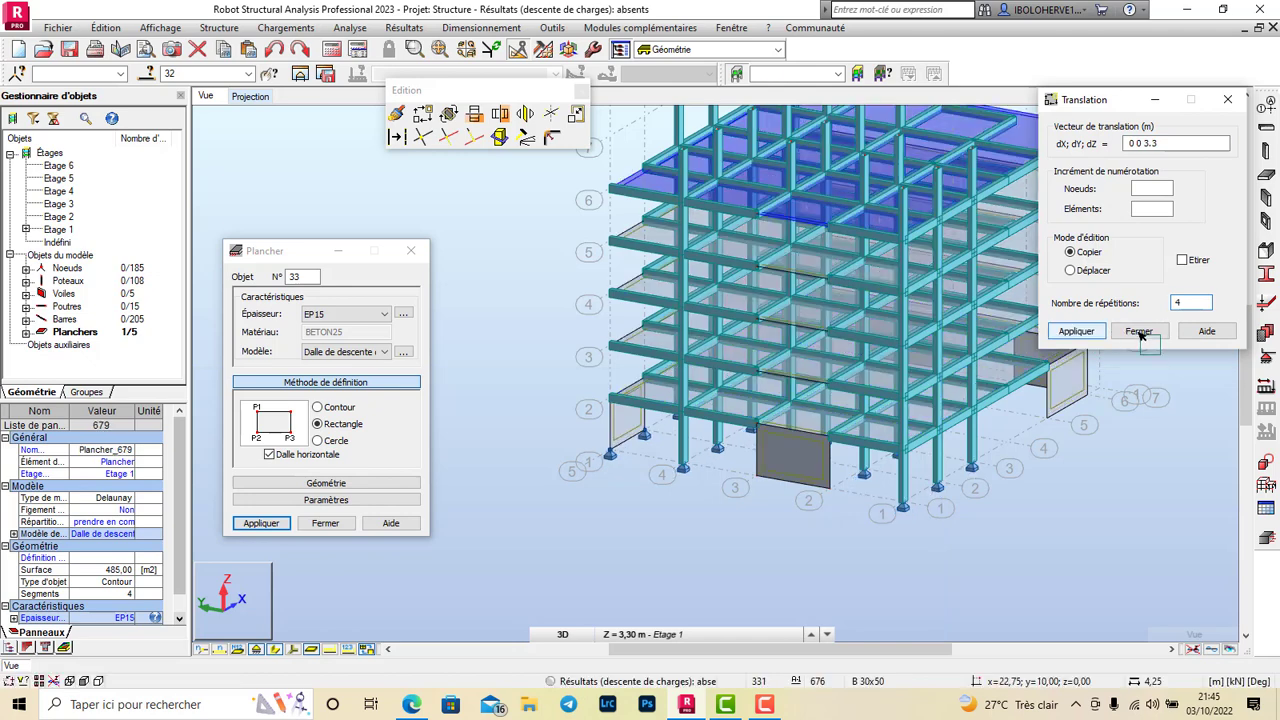
{"action": "left_click", "coordinate": [1139, 330]}
{"action": "scroll", "coordinate": [1136, 365], "scroll_direction": "down", "scroll_amount": 3}
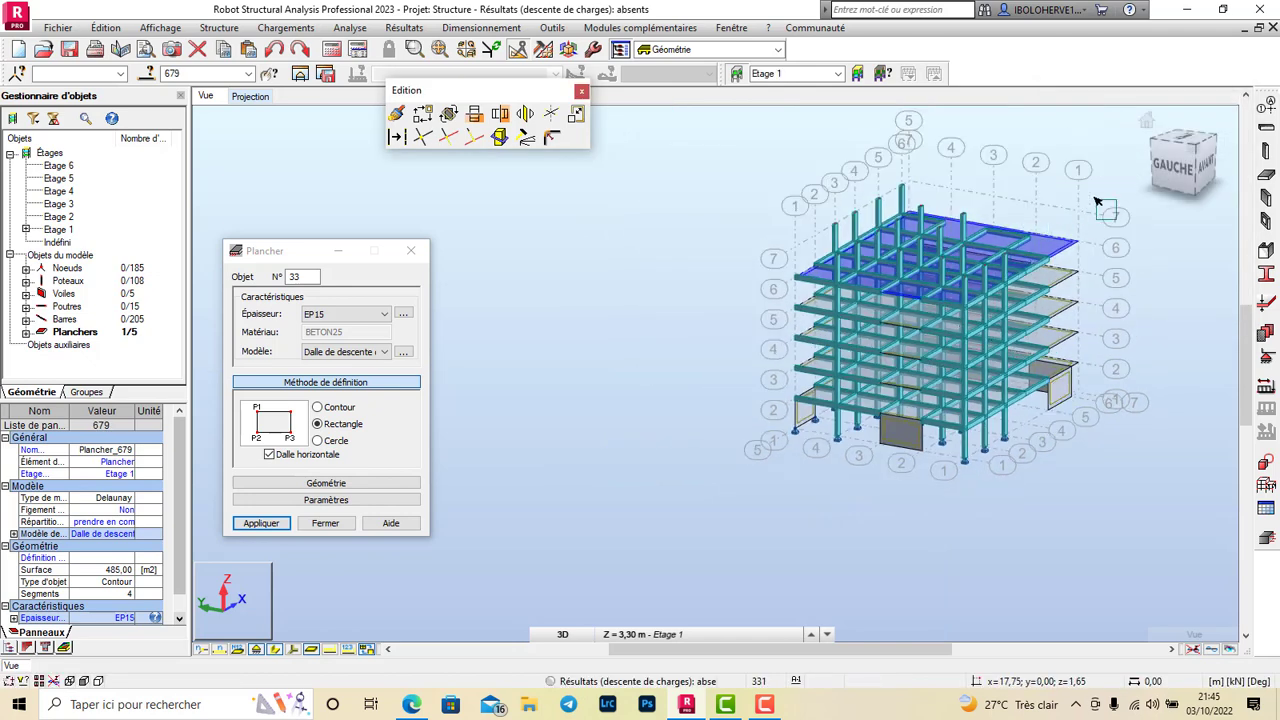
{"action": "left_click", "coordinate": [1098, 204]}
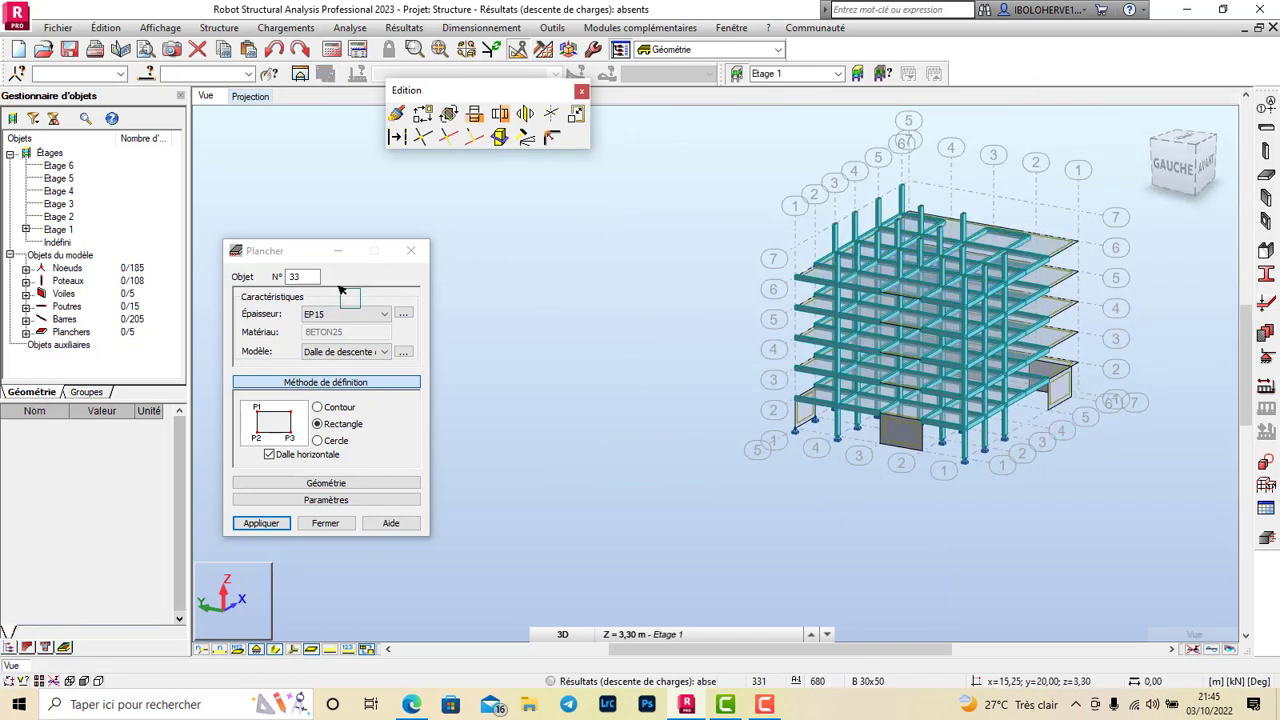
Select all panels with thickness EP20 and copy these walls upward by translation vector 0 0 3.3 with 5 repetitions
{"action": "left_click", "coordinate": [147, 73]}
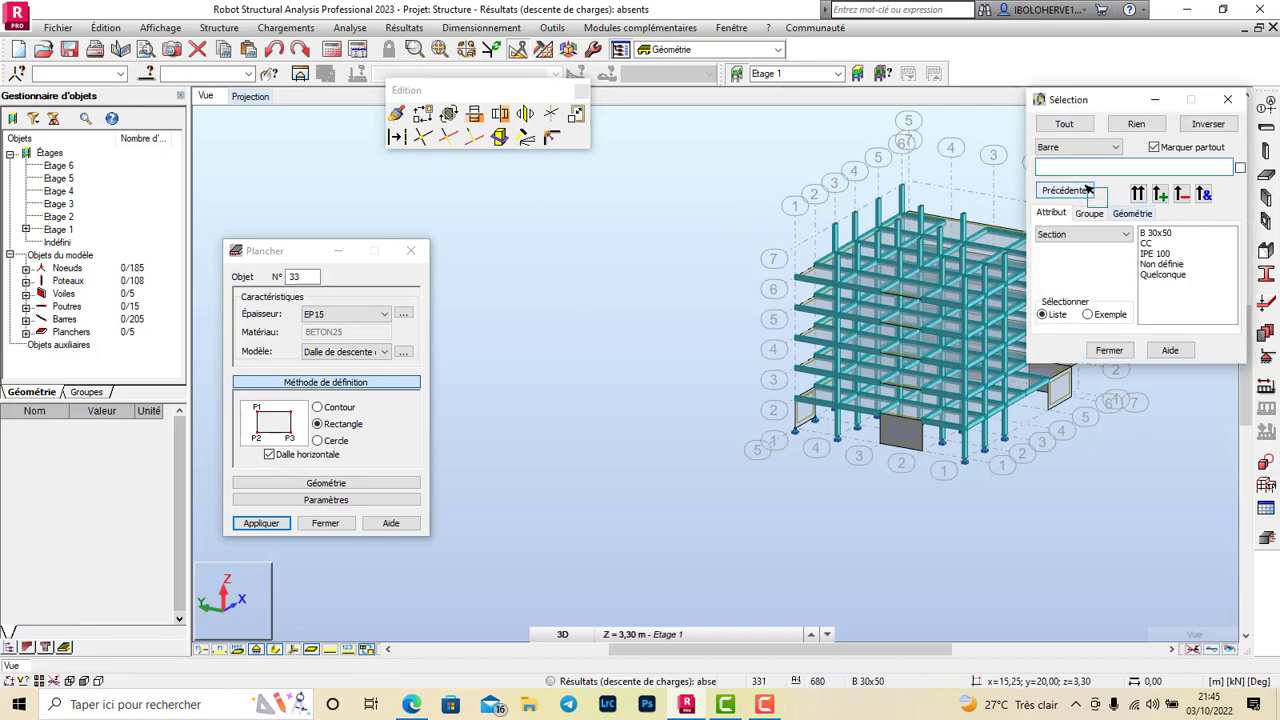
{"action": "left_click", "coordinate": [1116, 148]}
{"action": "left_click", "coordinate": [1066, 207]}
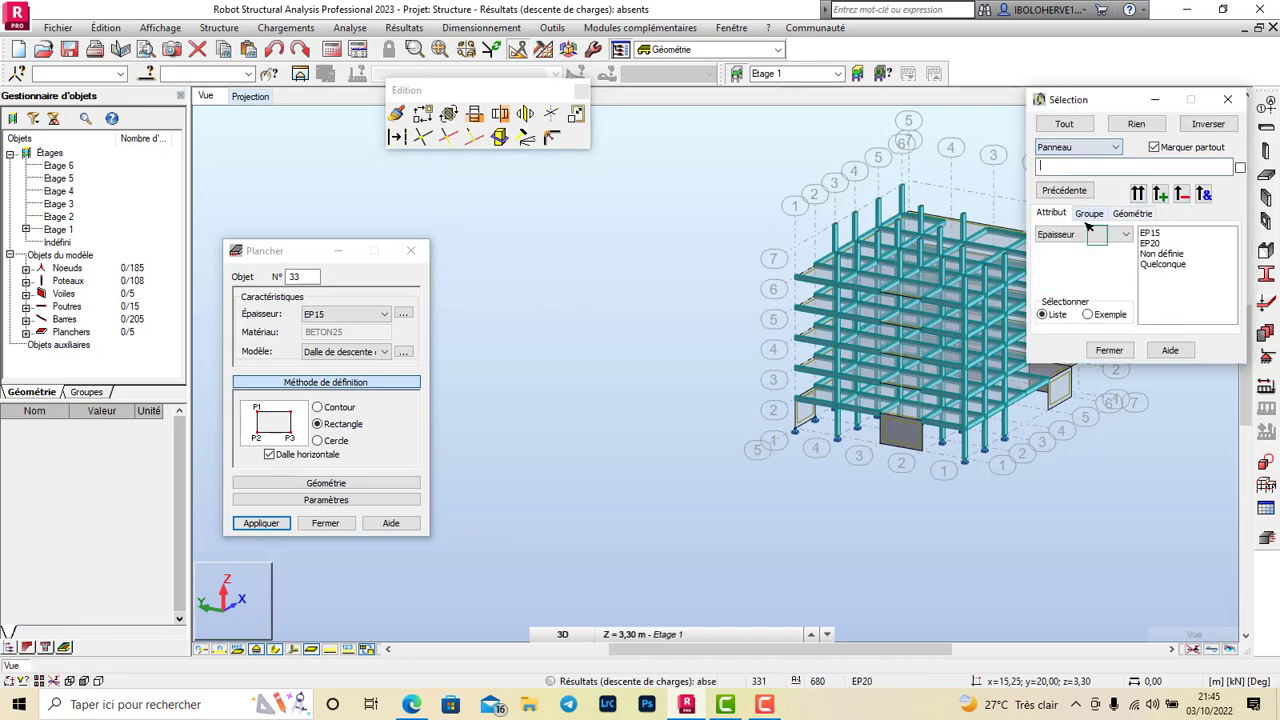
{"action": "left_click", "coordinate": [1160, 243]}
{"action": "left_click", "coordinate": [1148, 195]}
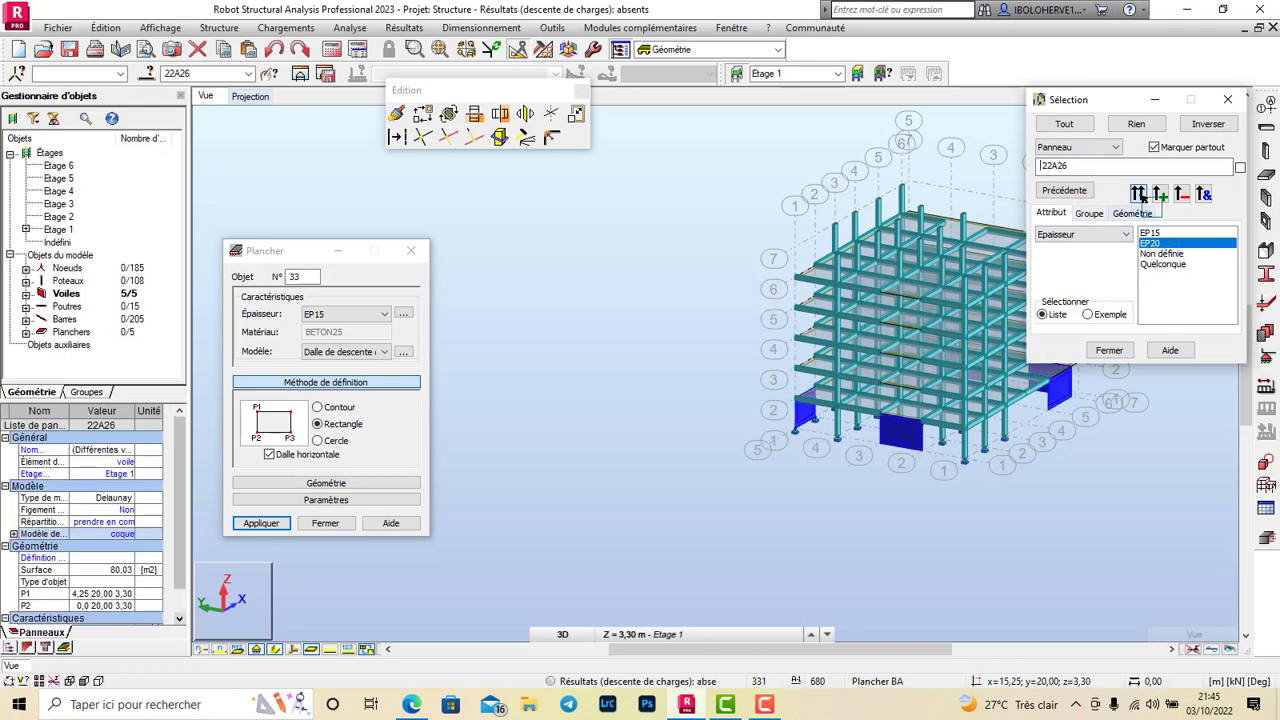
{"action": "left_click", "coordinate": [419, 110]}
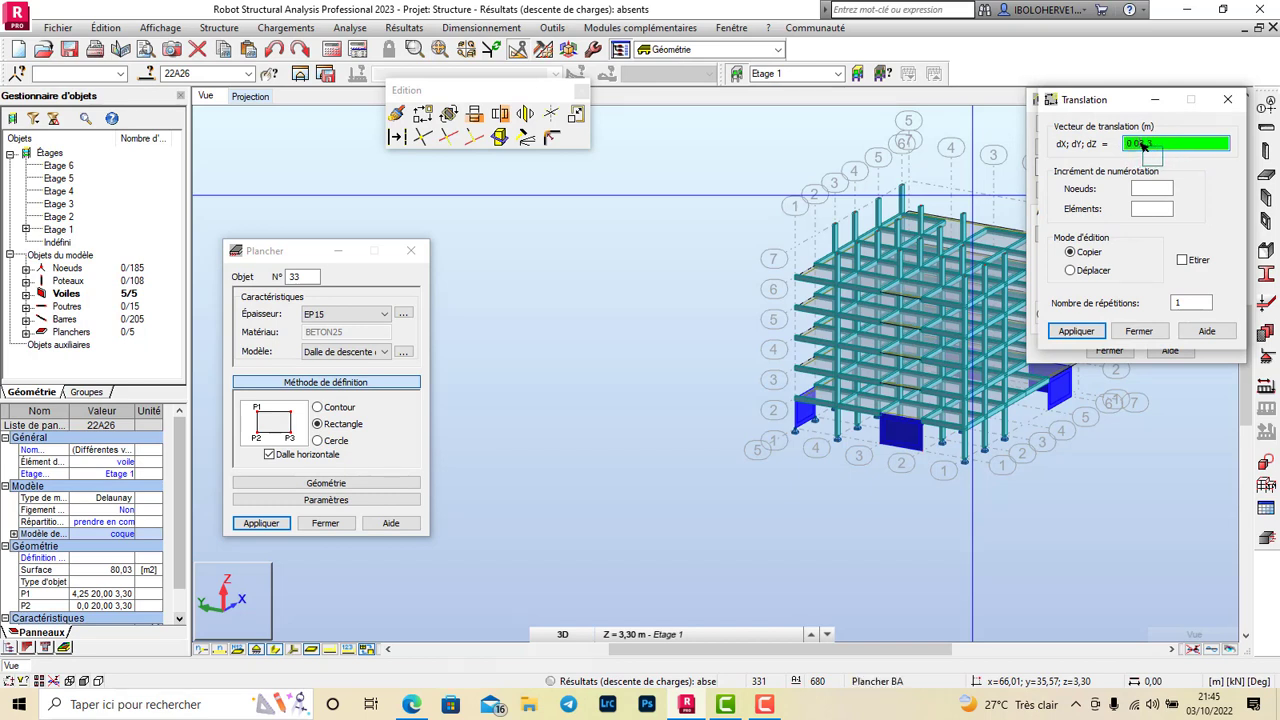
{"action": "left_click", "coordinate": [1188, 305]}
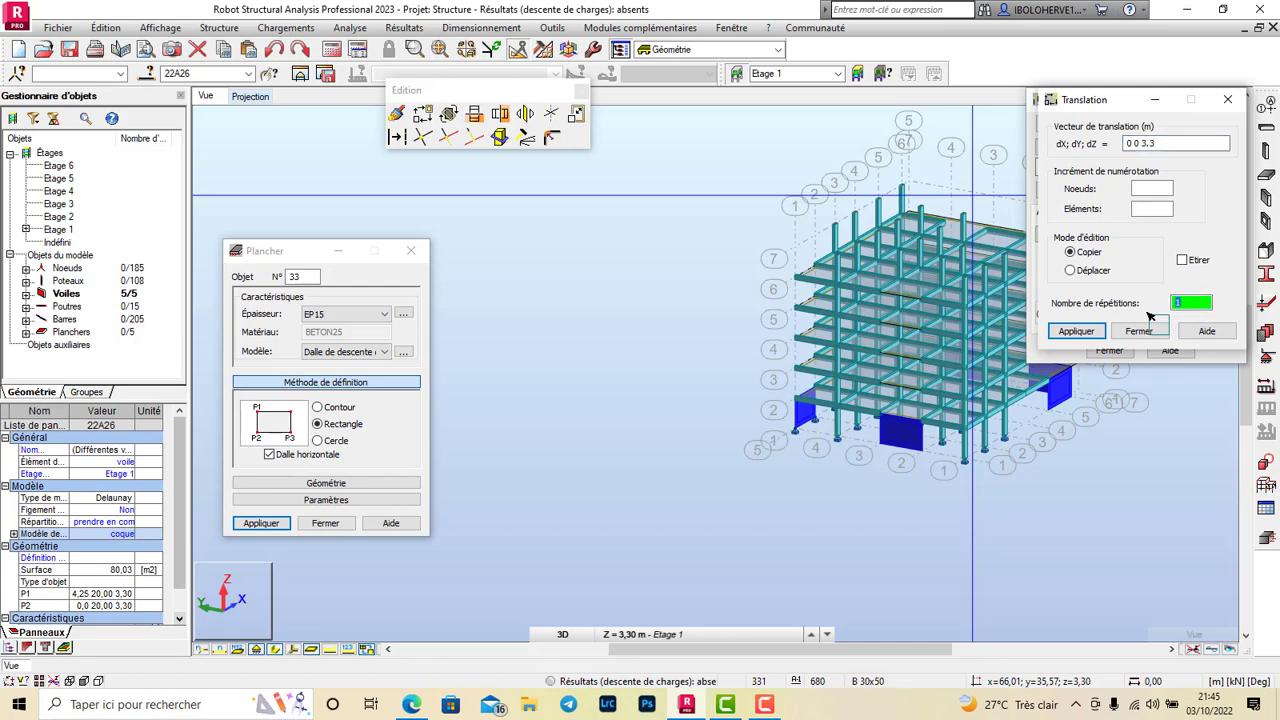
{"action": "left_click", "coordinate": [1077, 333]}
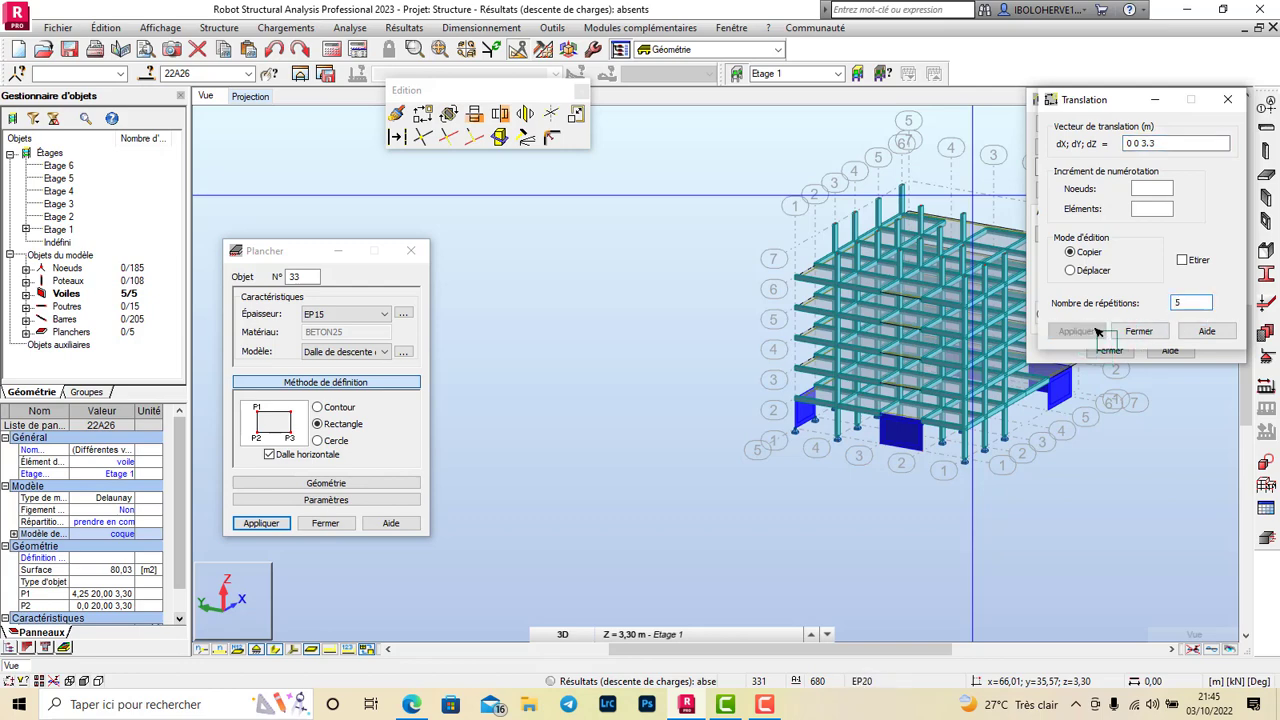
{"action": "left_click", "coordinate": [1139, 331]}
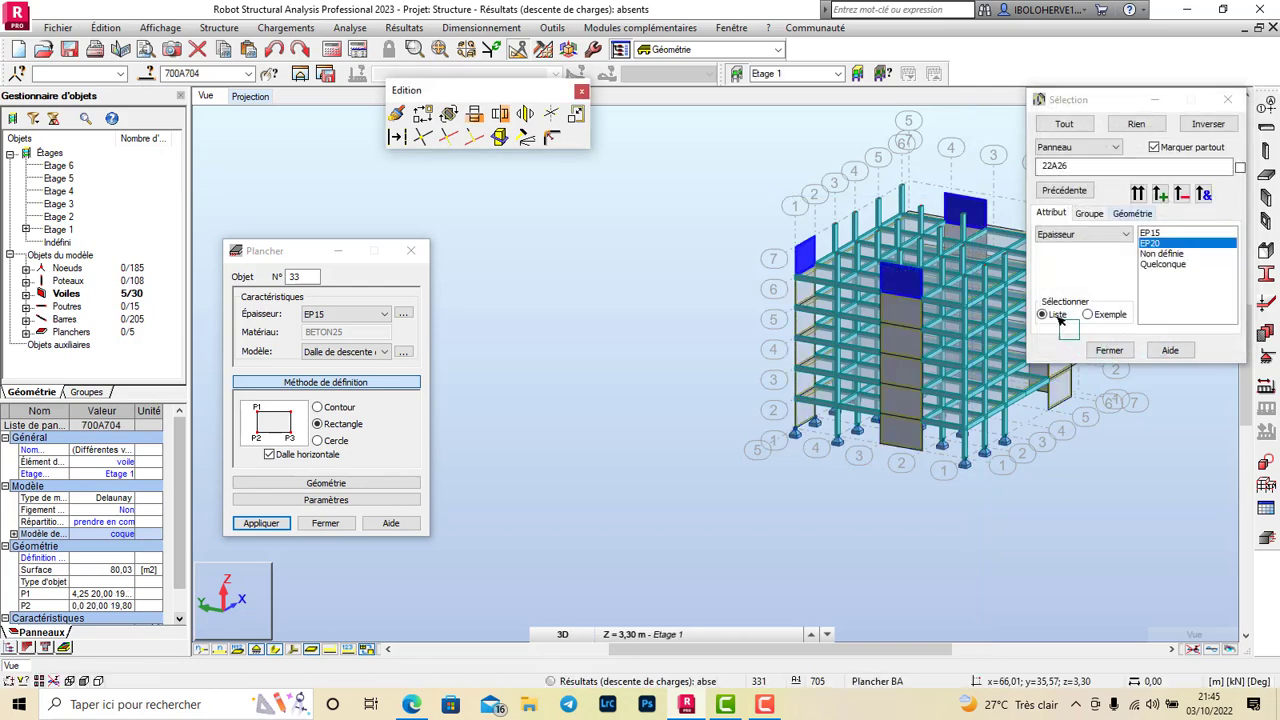
{"action": "left_click", "coordinate": [1122, 351]}
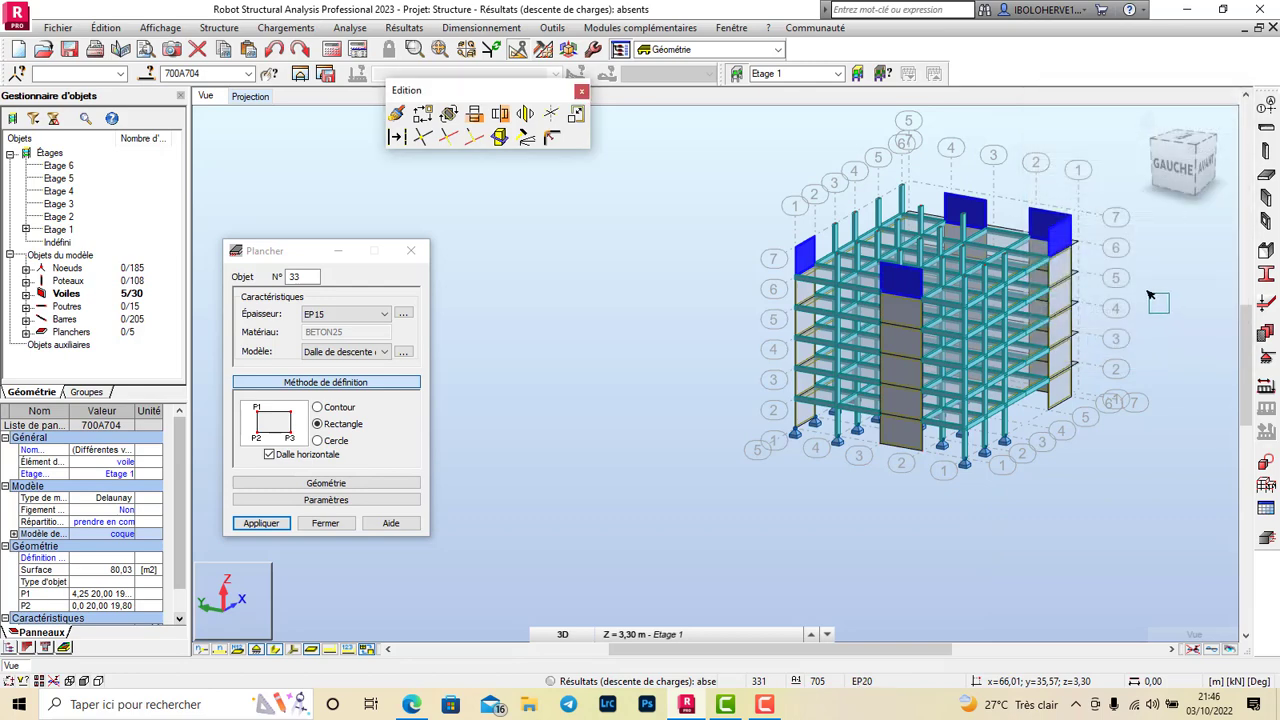
{"action": "left_click", "coordinate": [1150, 296]}
Activate Etage 5, hide the bar section shapes and copy its slab 3.30 m up, picking the vector from the wall edge beside axis 1
{"action": "scroll", "coordinate": [1114, 280], "scroll_direction": "up", "scroll_amount": 5}
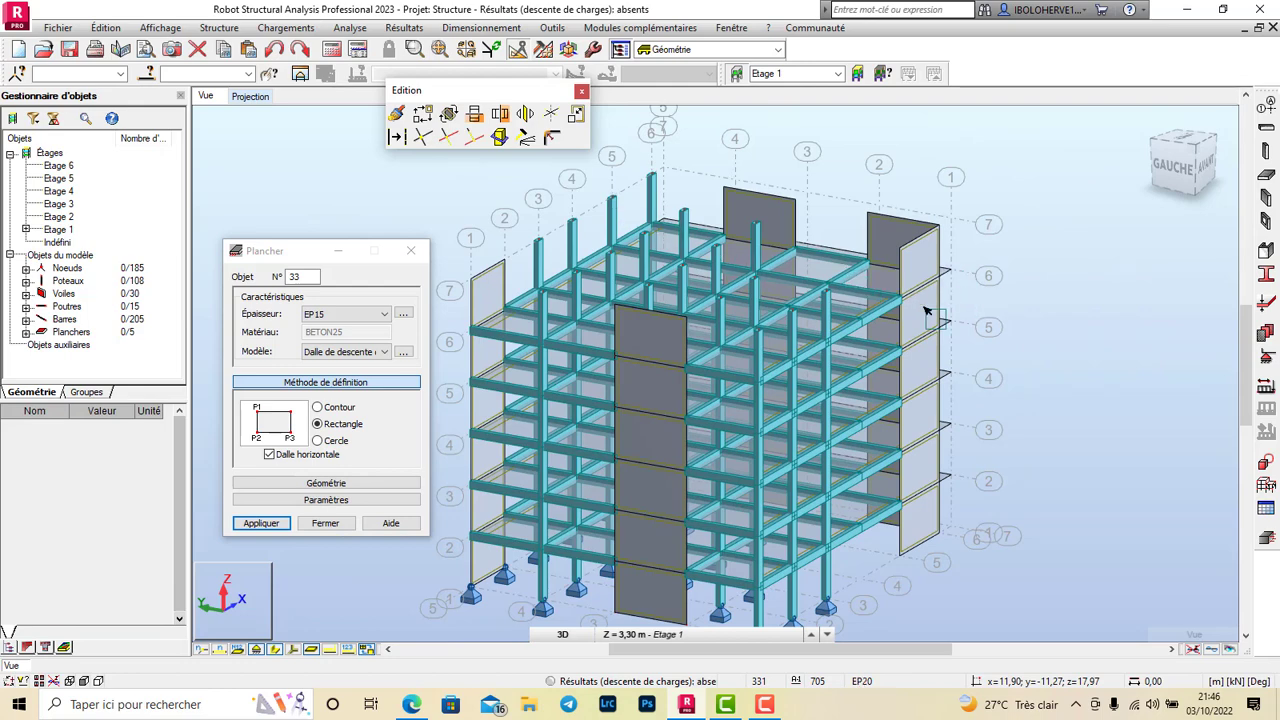
{"action": "scroll", "coordinate": [926, 312], "scroll_direction": "down", "scroll_amount": 1}
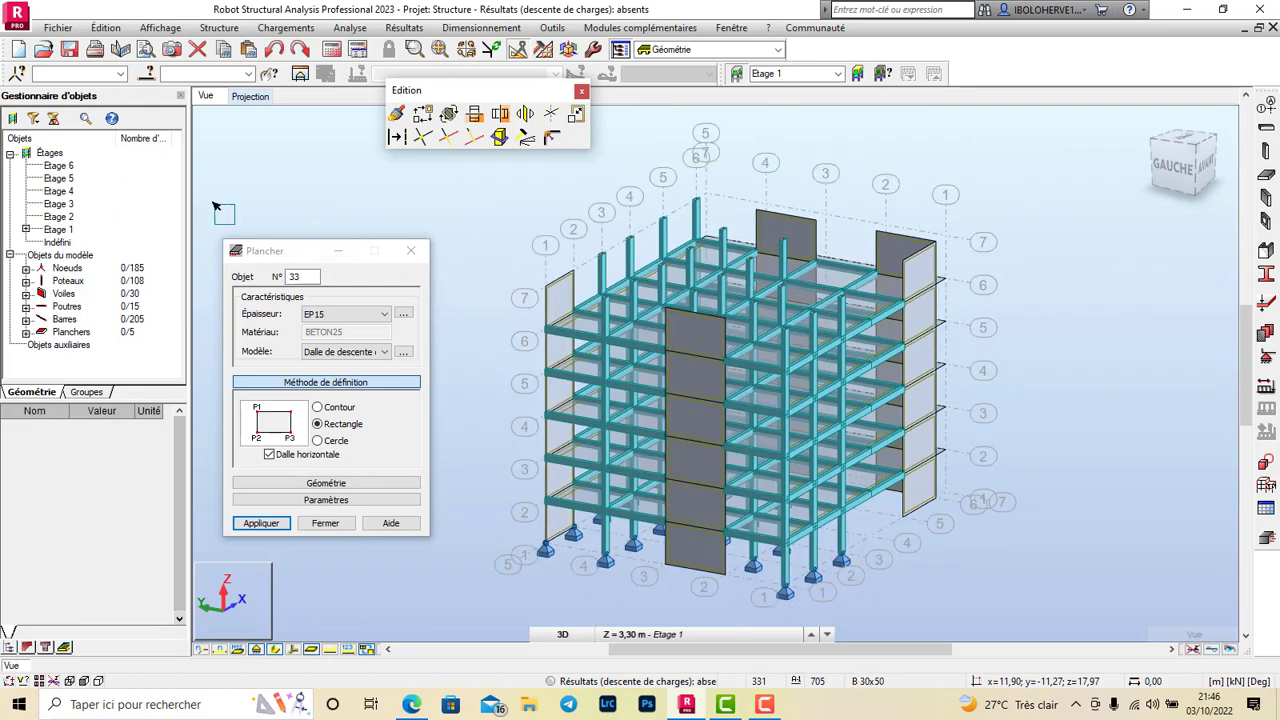
{"action": "left_click", "coordinate": [60, 179]}
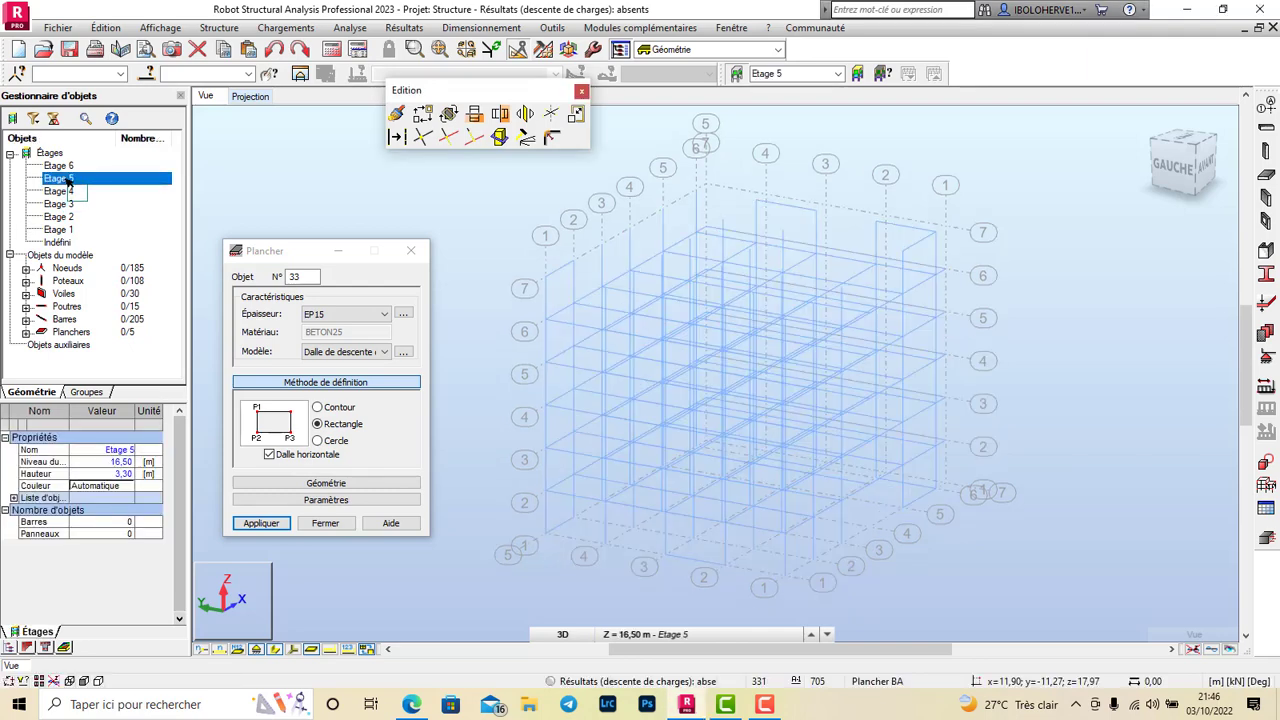
{"action": "left_click", "coordinate": [838, 270]}
{"action": "left_click", "coordinate": [422, 113]}
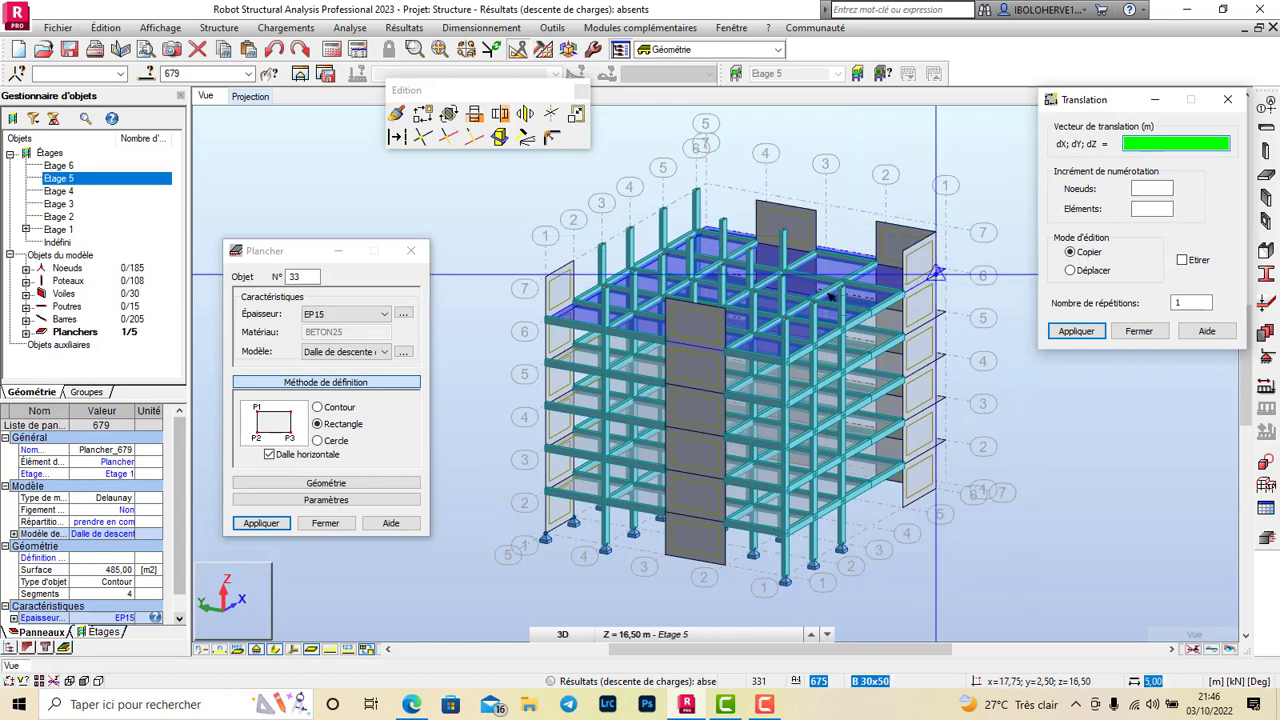
{"action": "scroll", "coordinate": [605, 285], "scroll_direction": "up", "scroll_amount": 2}
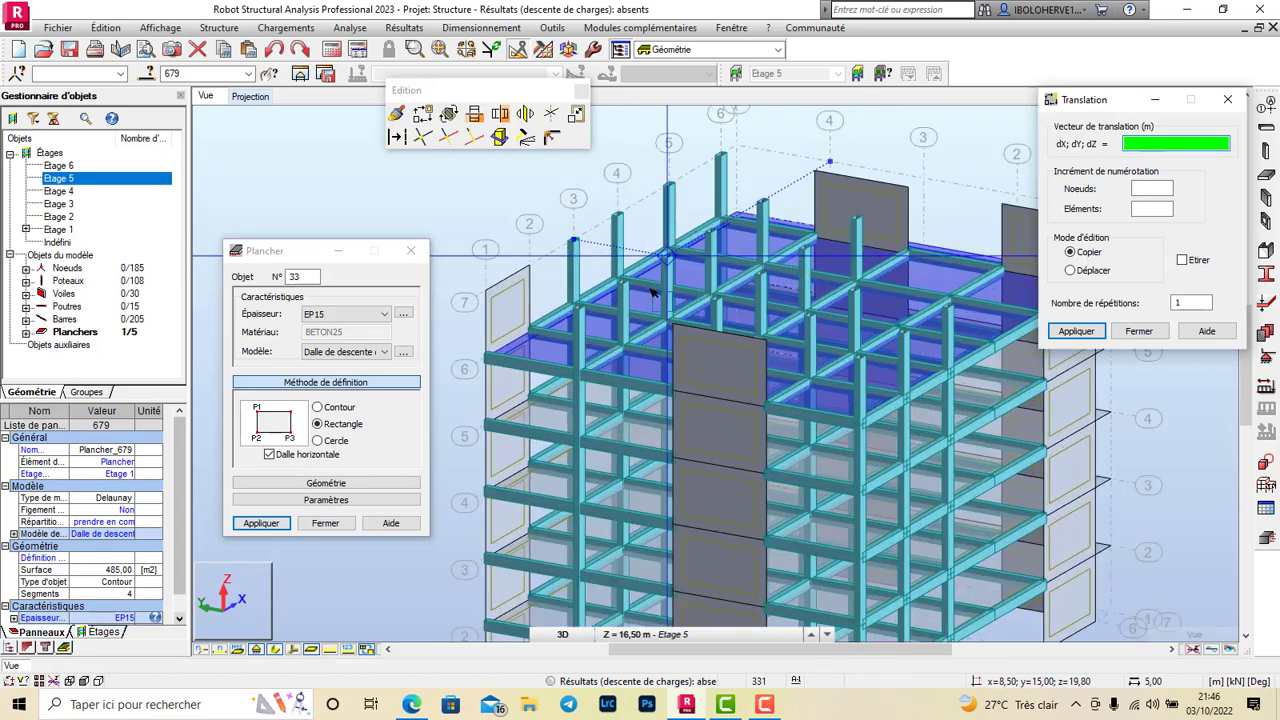
{"action": "left_click", "coordinate": [258, 649]}
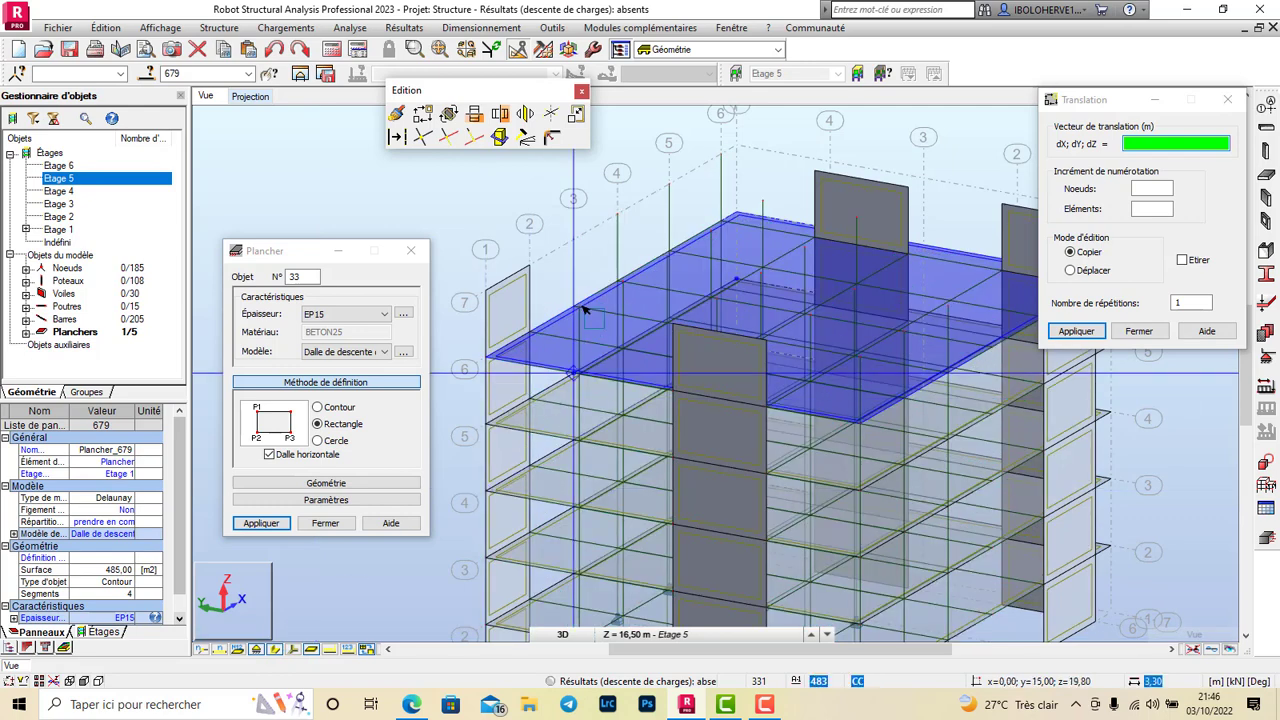
{"action": "left_click", "coordinate": [532, 332]}
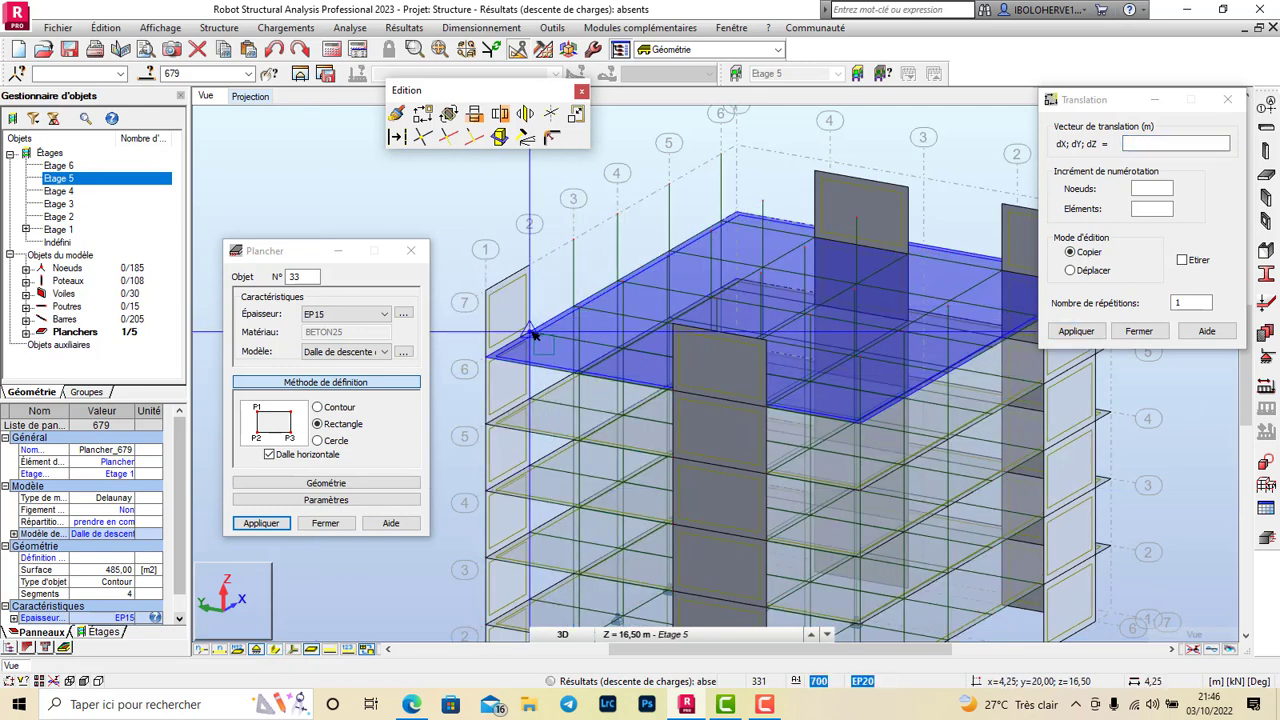
{"action": "left_click", "coordinate": [532, 268]}
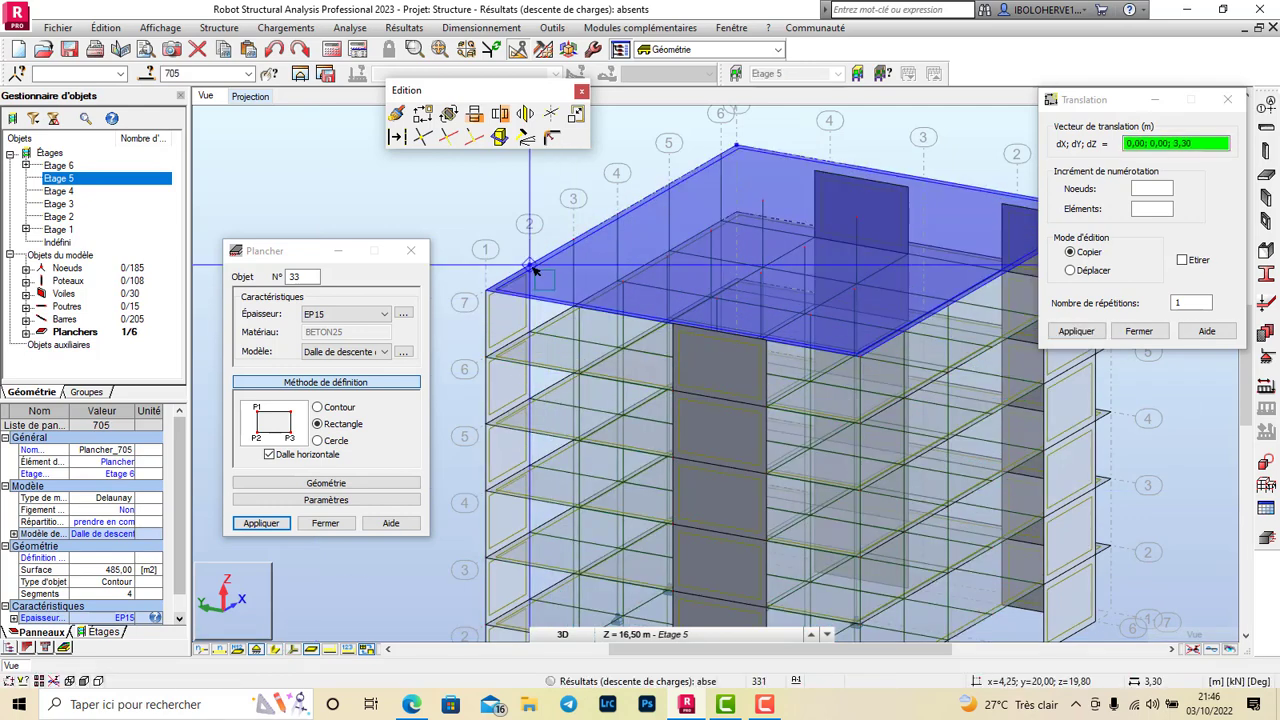
{"action": "left_click", "coordinate": [1140, 331]}
{"action": "scroll", "coordinate": [912, 335], "scroll_direction": "down", "scroll_amount": 5}
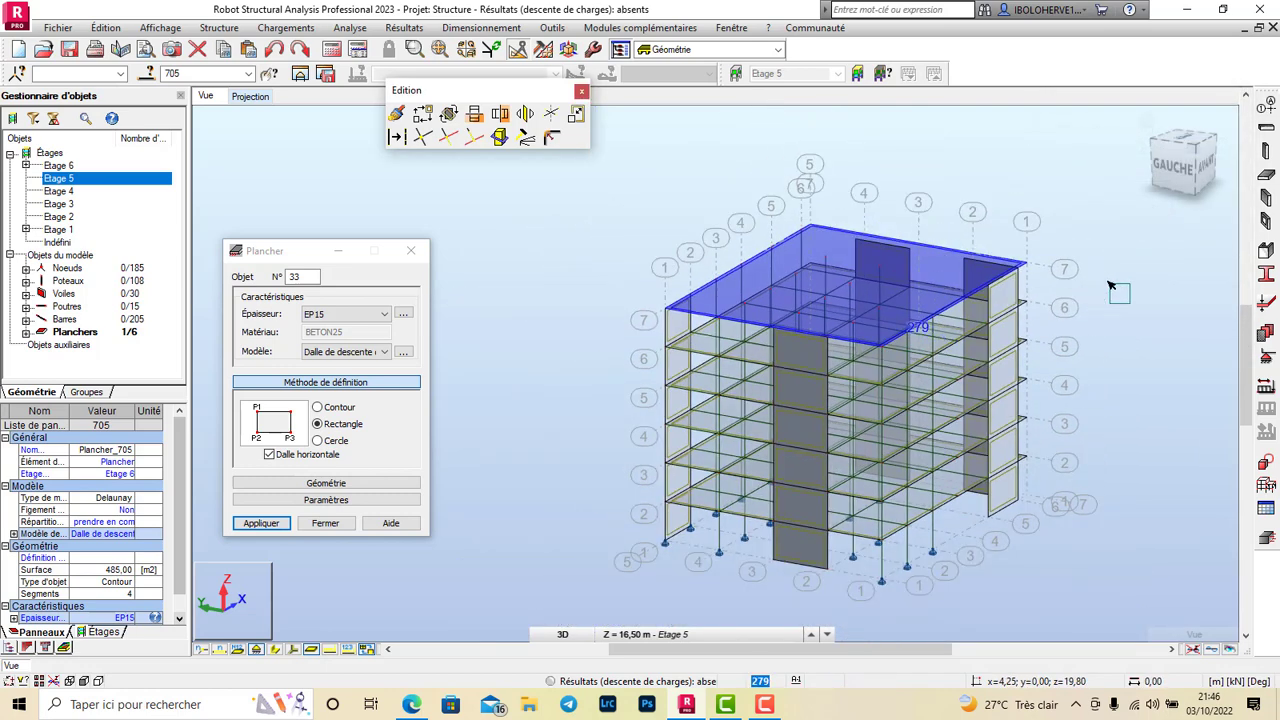
Deselect the roof slab and close the Edition toolbar and the Plancher definition dialog
{"action": "left_click", "coordinate": [1126, 280]}
{"action": "left_click", "coordinate": [581, 91]}
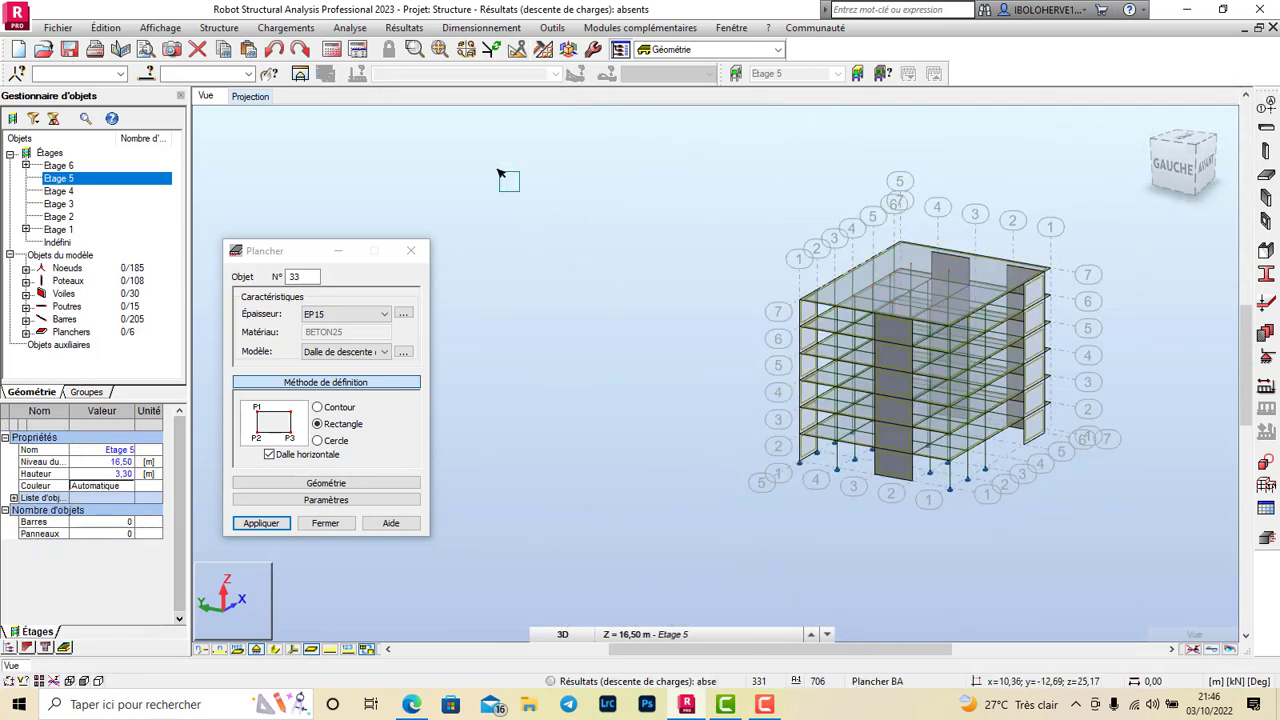
{"action": "left_click", "coordinate": [410, 250]}
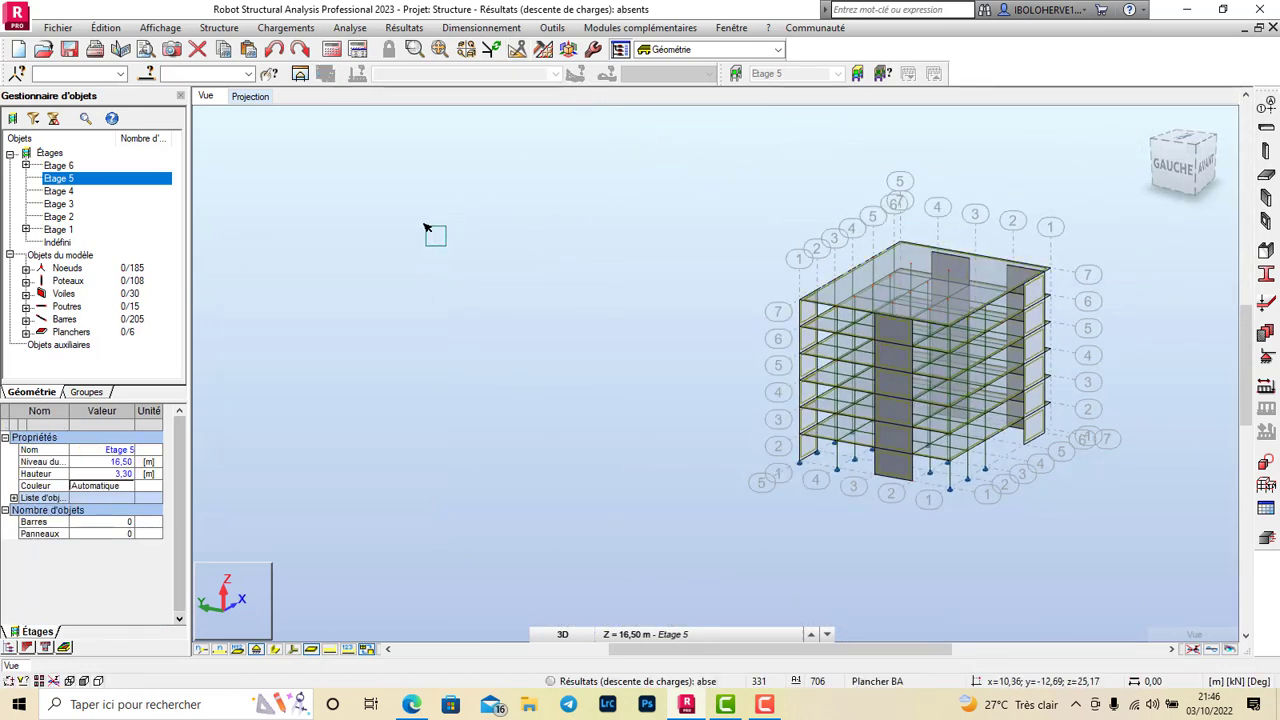
Verify the structure and delete the isolated nodes 3, 7, 9 and 21 that are flagged
{"action": "left_click", "coordinate": [350, 27]}
{"action": "left_click", "coordinate": [422, 142]}
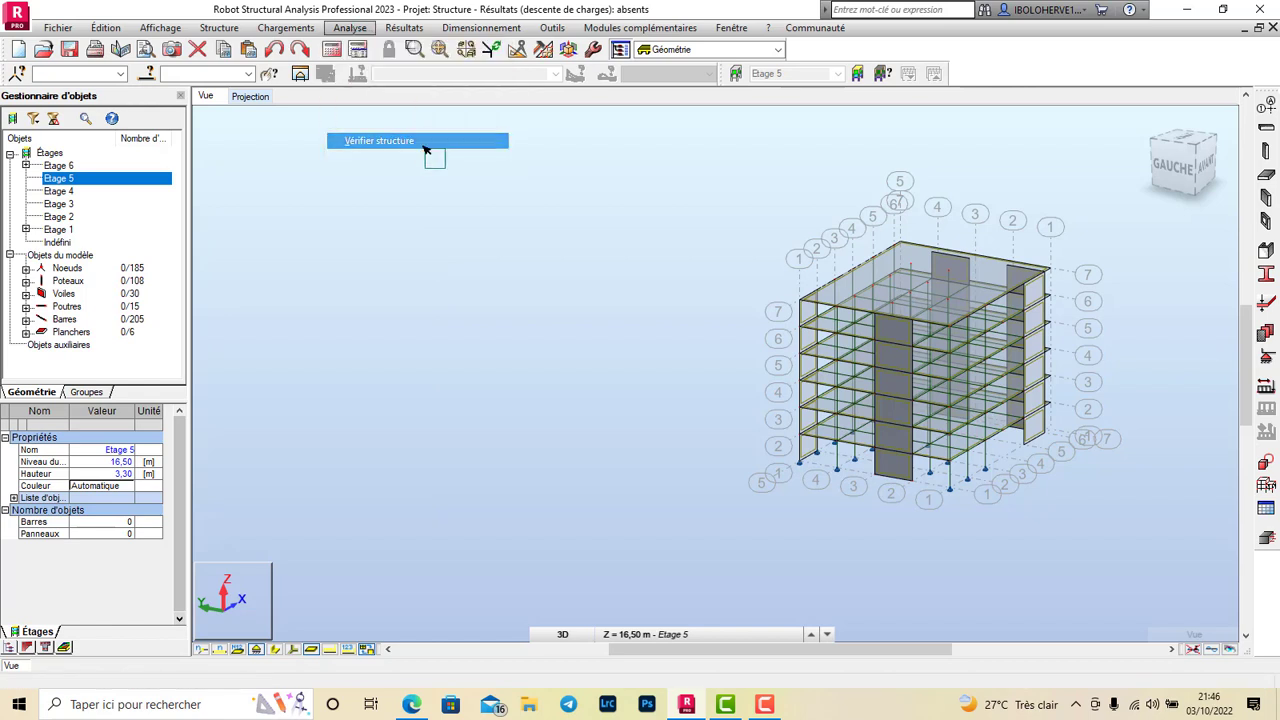
{"action": "left_click", "coordinate": [288, 191]}
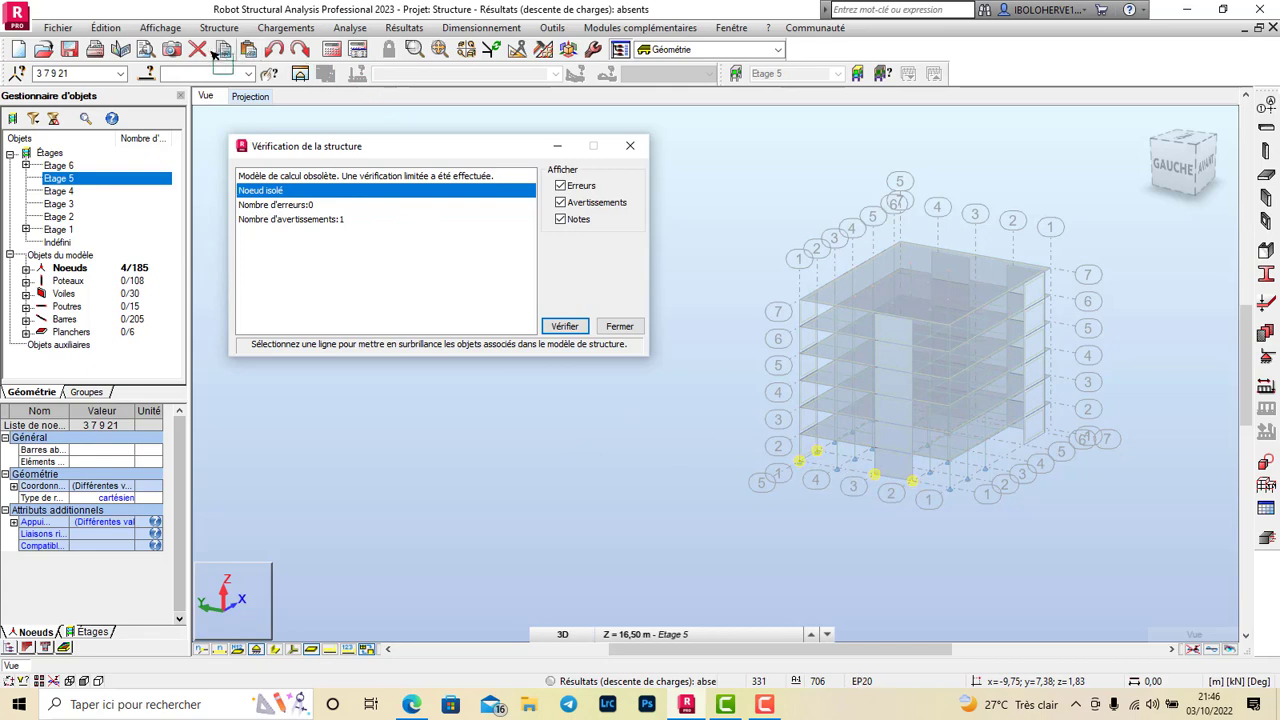
{"action": "left_click", "coordinate": [619, 327]}
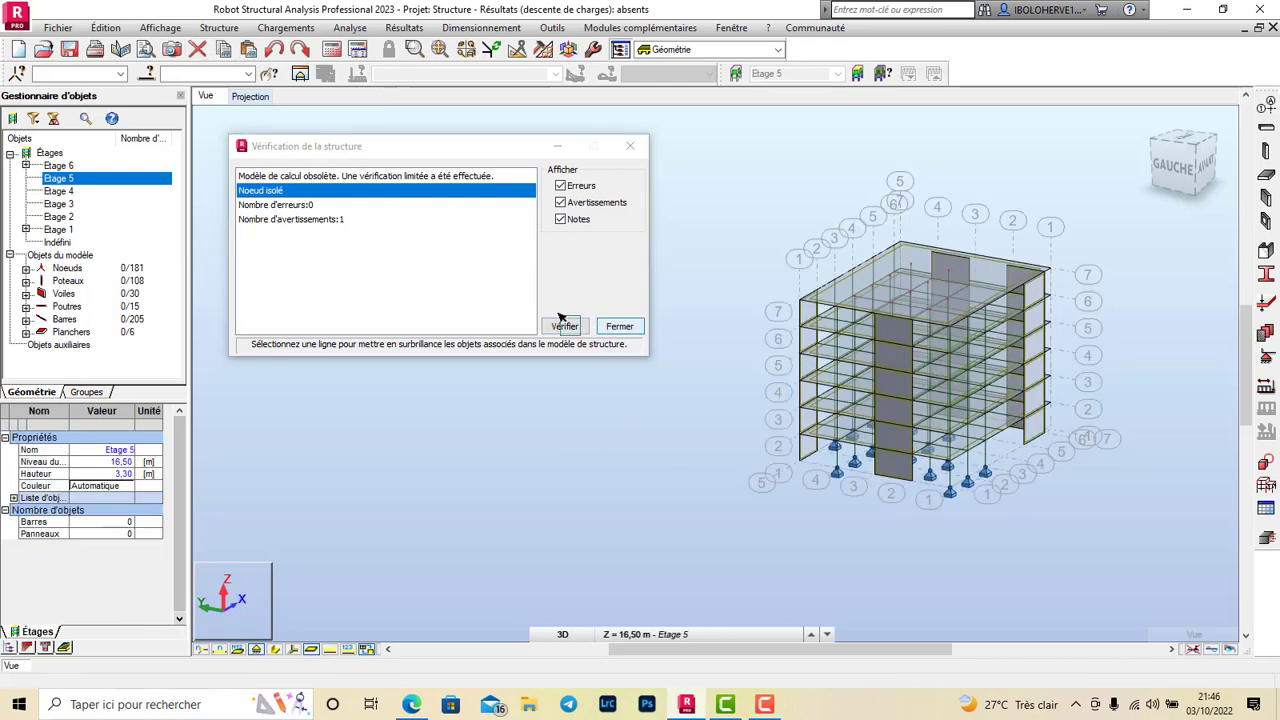
{"action": "left_click", "coordinate": [618, 327]}
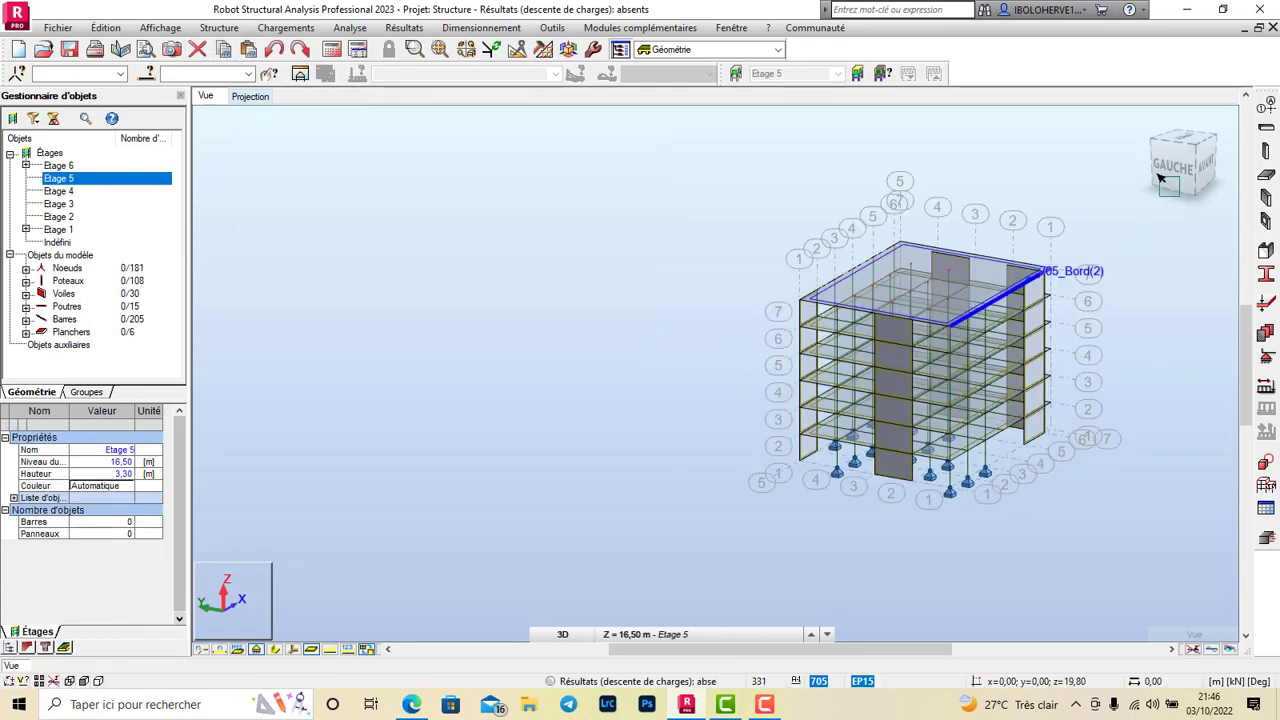
Display the Base level at 0,00 m in the Projection plan view
{"action": "left_click", "coordinate": [625, 634]}
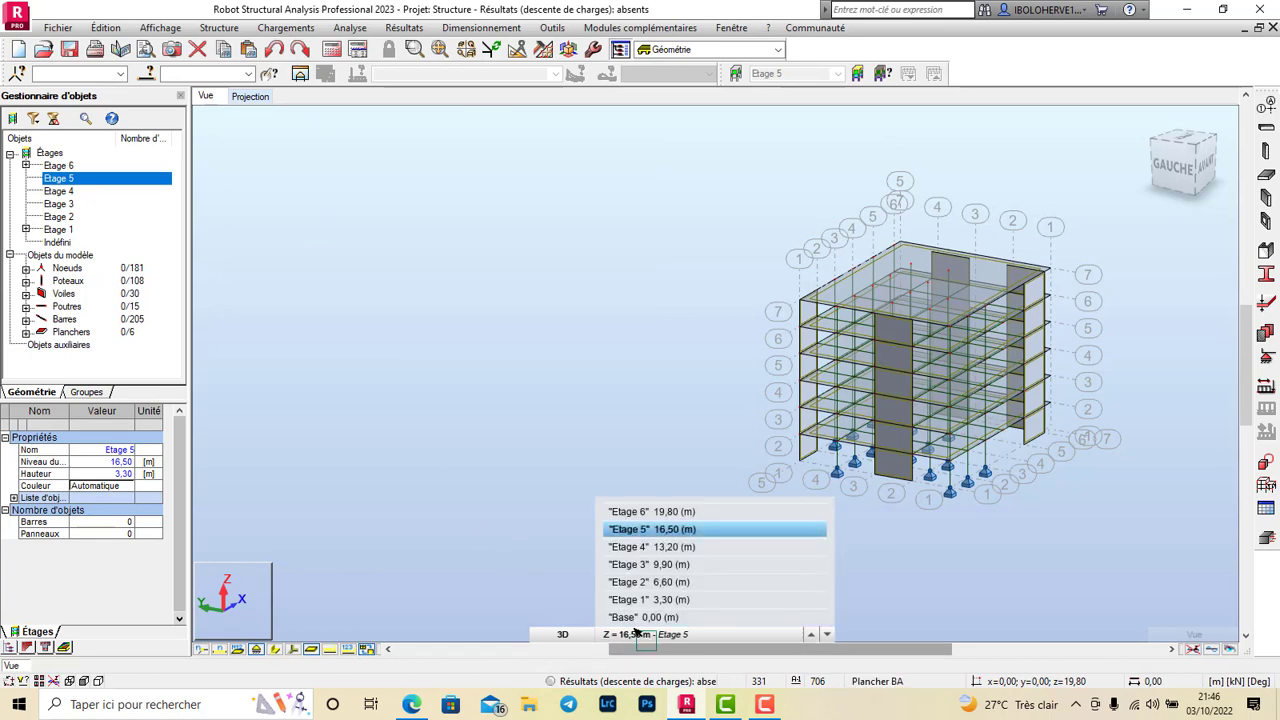
{"action": "left_click", "coordinate": [650, 615]}
{"action": "left_click", "coordinate": [254, 97]}
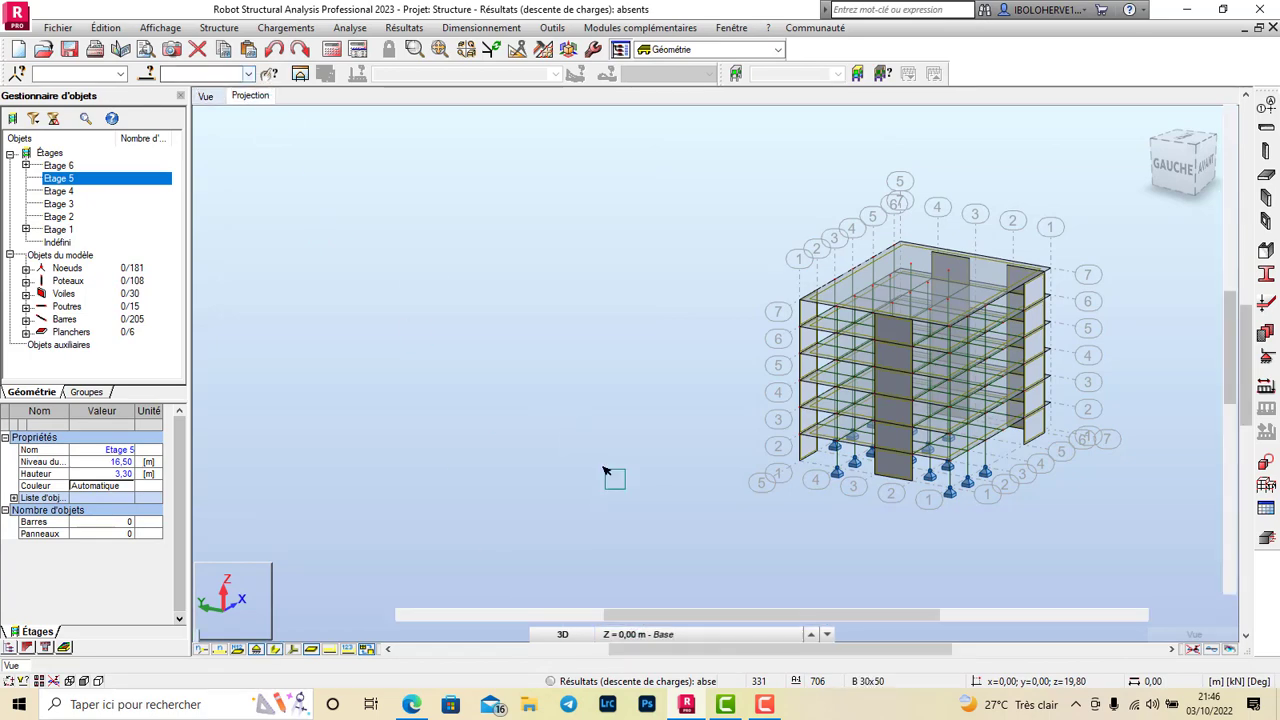
{"action": "left_click", "coordinate": [673, 633]}
{"action": "left_click", "coordinate": [655, 617]}
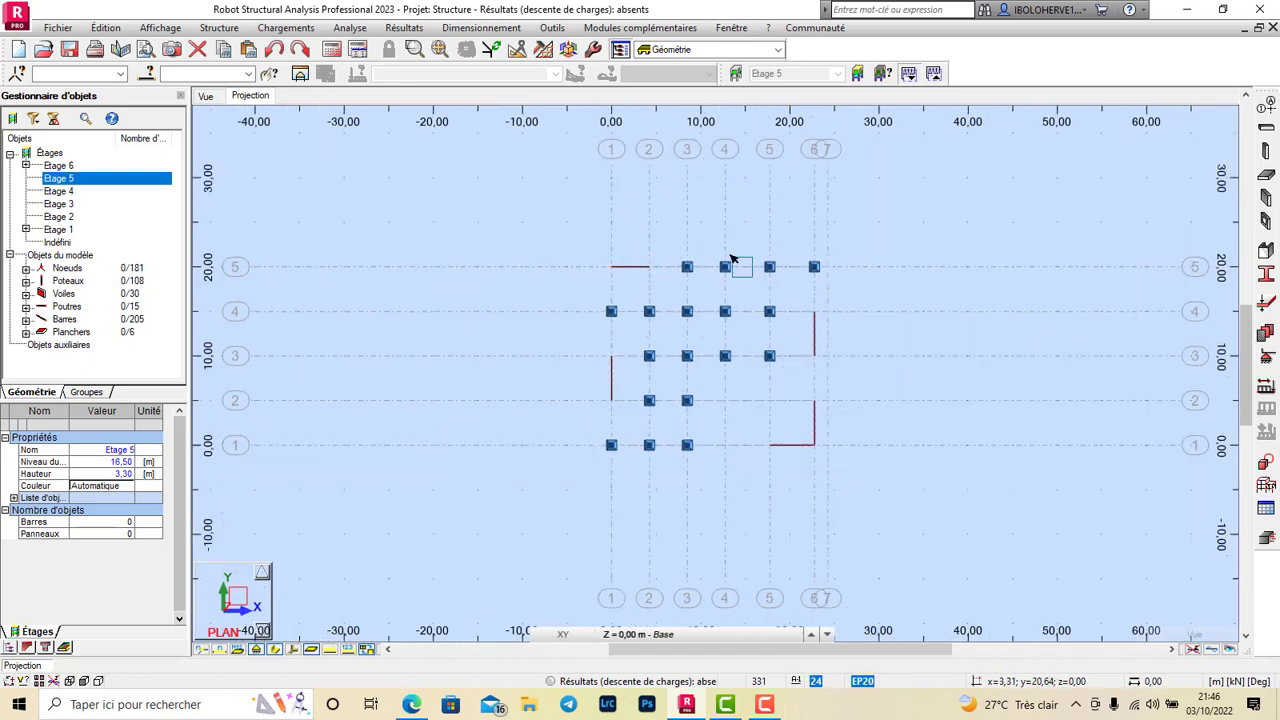
Assign Encastrement nodal supports to the column bases along horizontal grid lines 5, 4 and 1
{"action": "left_click", "coordinate": [1266, 358]}
{"action": "left_click", "coordinate": [650, 203]}
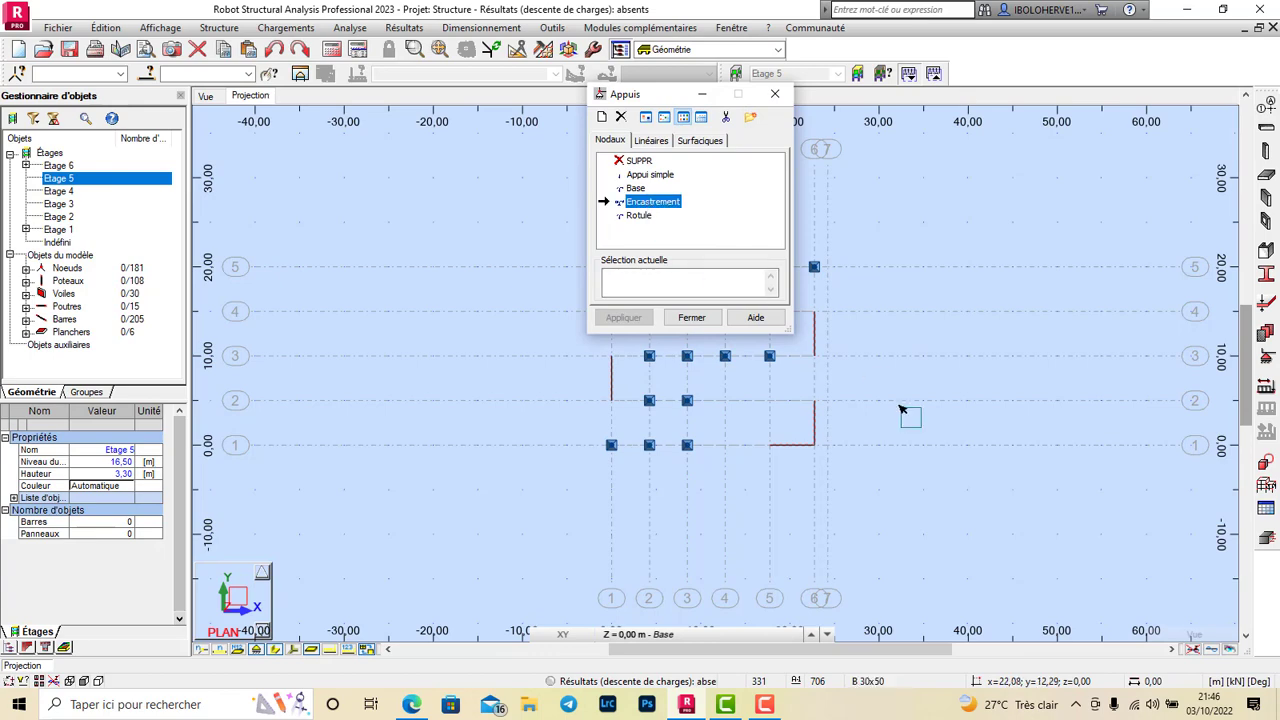
{"action": "scroll", "coordinate": [883, 466], "scroll_direction": "down", "scroll_amount": 2}
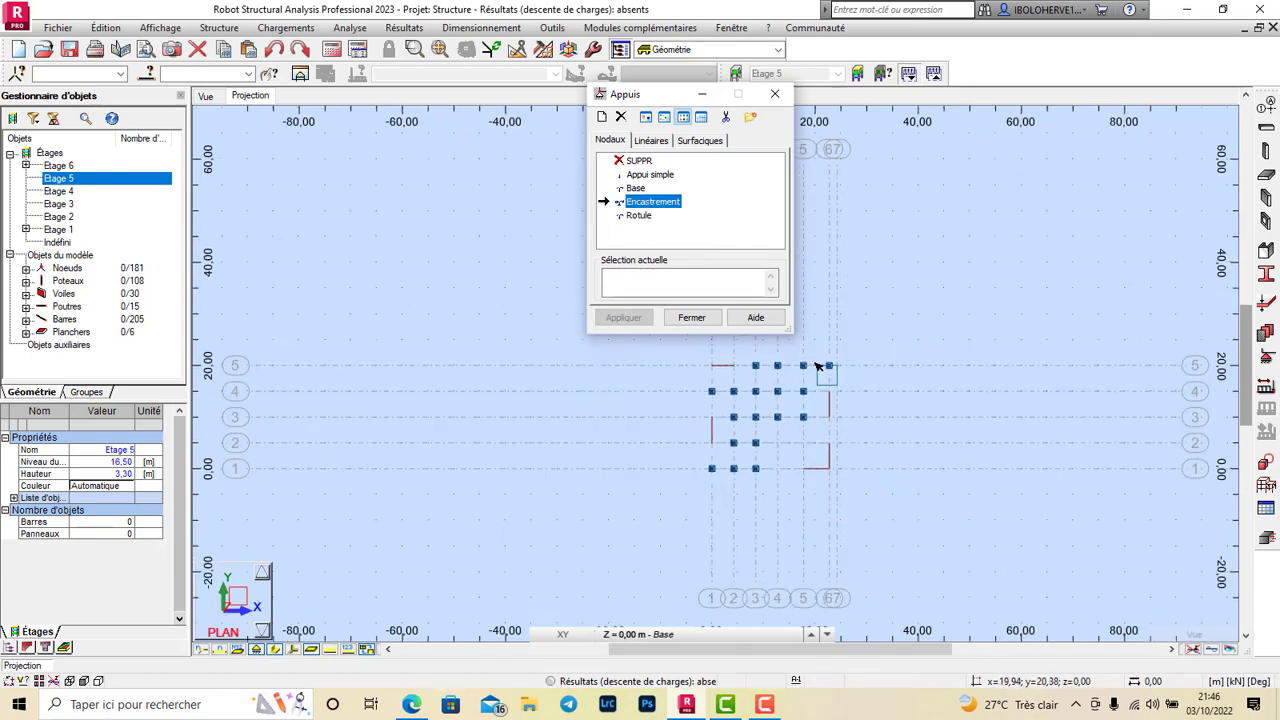
{"action": "left_click", "coordinate": [804, 366]}
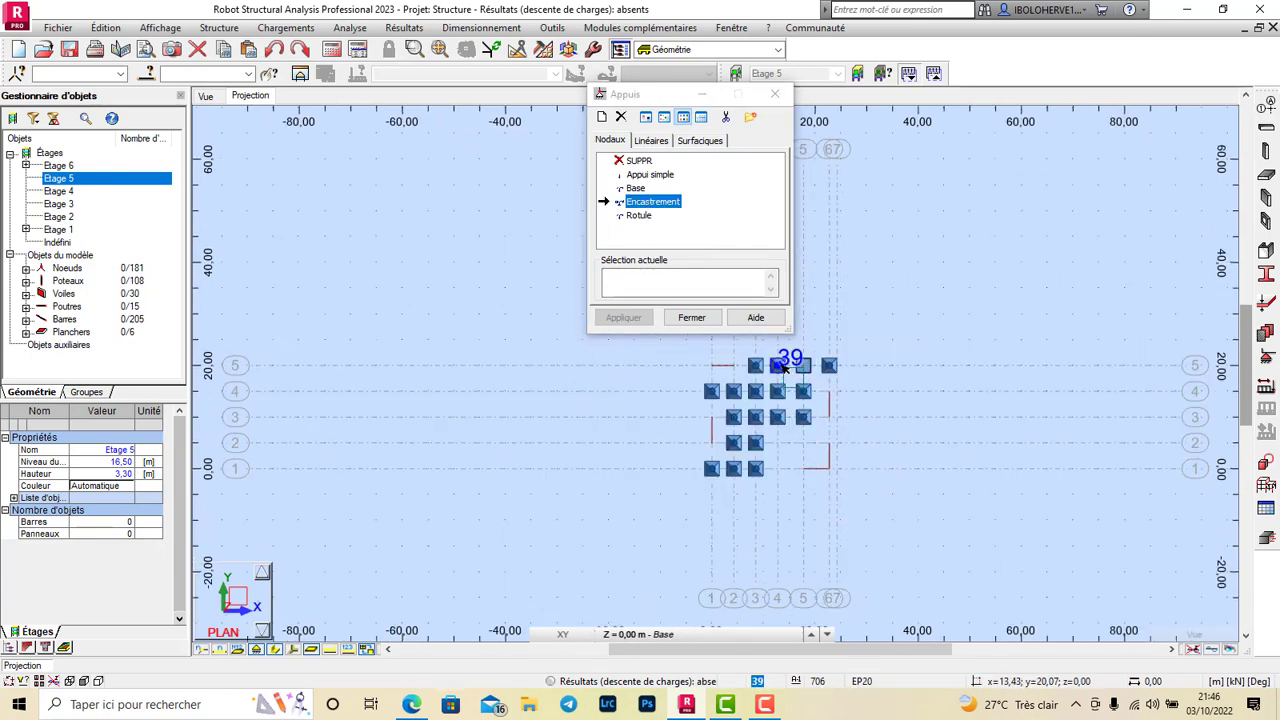
{"action": "left_click", "coordinate": [780, 367]}
{"action": "left_click", "coordinate": [763, 367]}
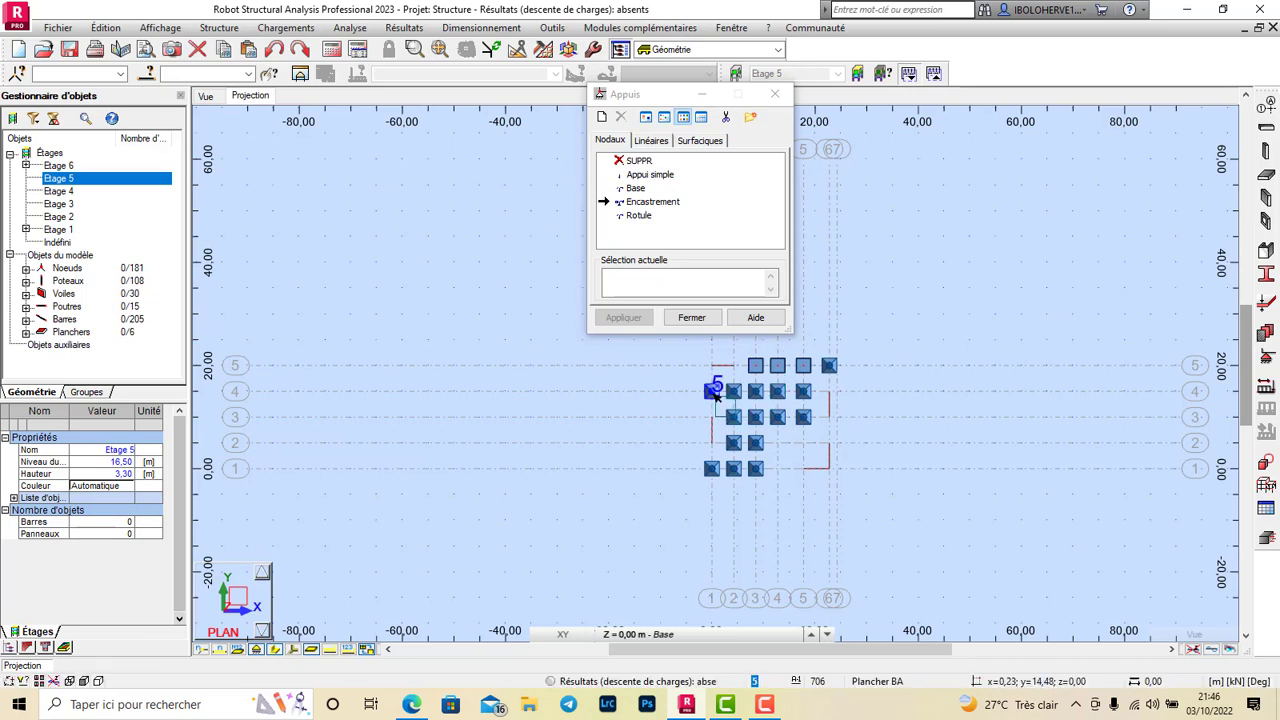
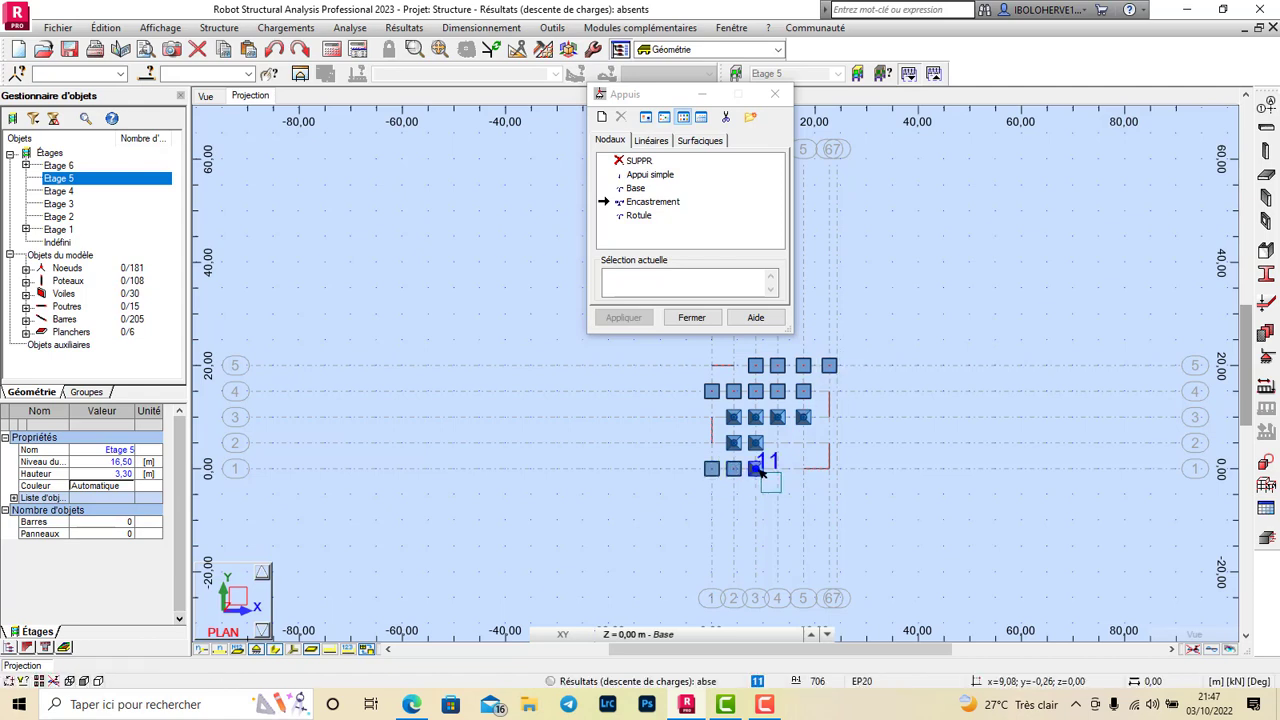
Apply the Encastrement nodal support to the six remaining column bases on horizontal grid lines 2 and 3
{"action": "right_click", "coordinate": [829, 404]}
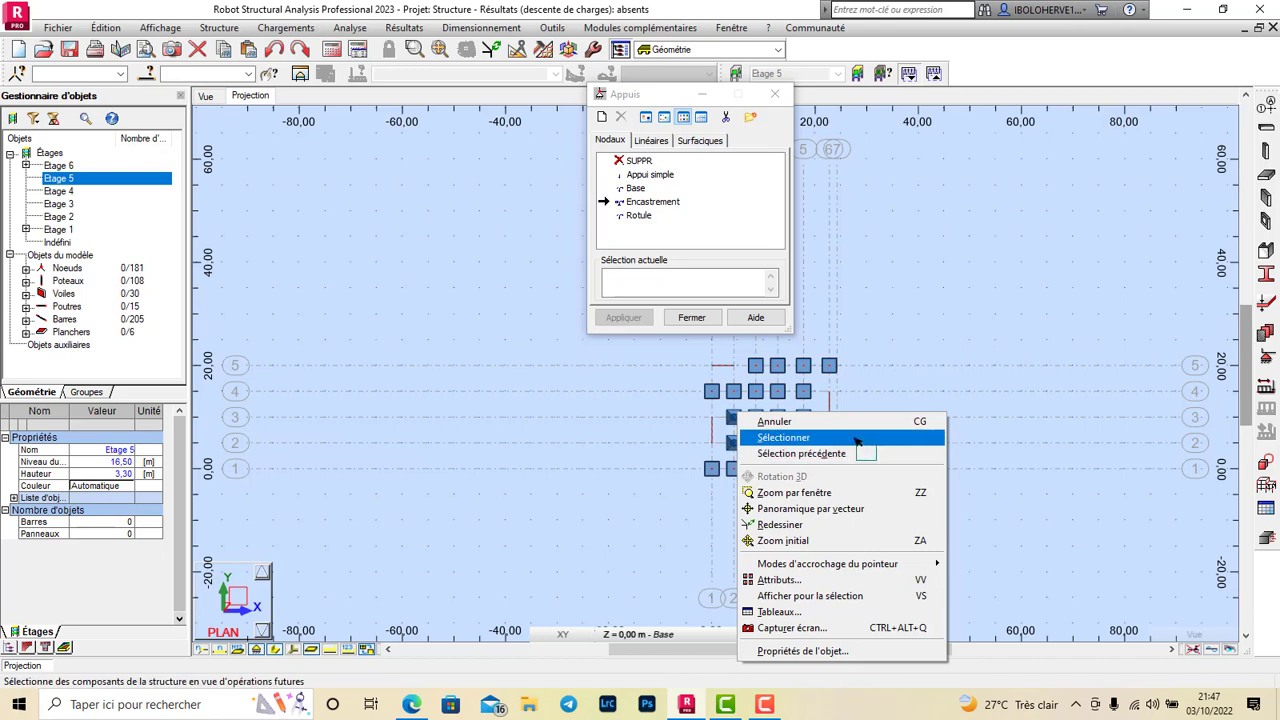
{"action": "left_click", "coordinate": [855, 438]}
{"action": "left_click_drag", "start_coordinate": [722, 408], "coordinate": [829, 457]}
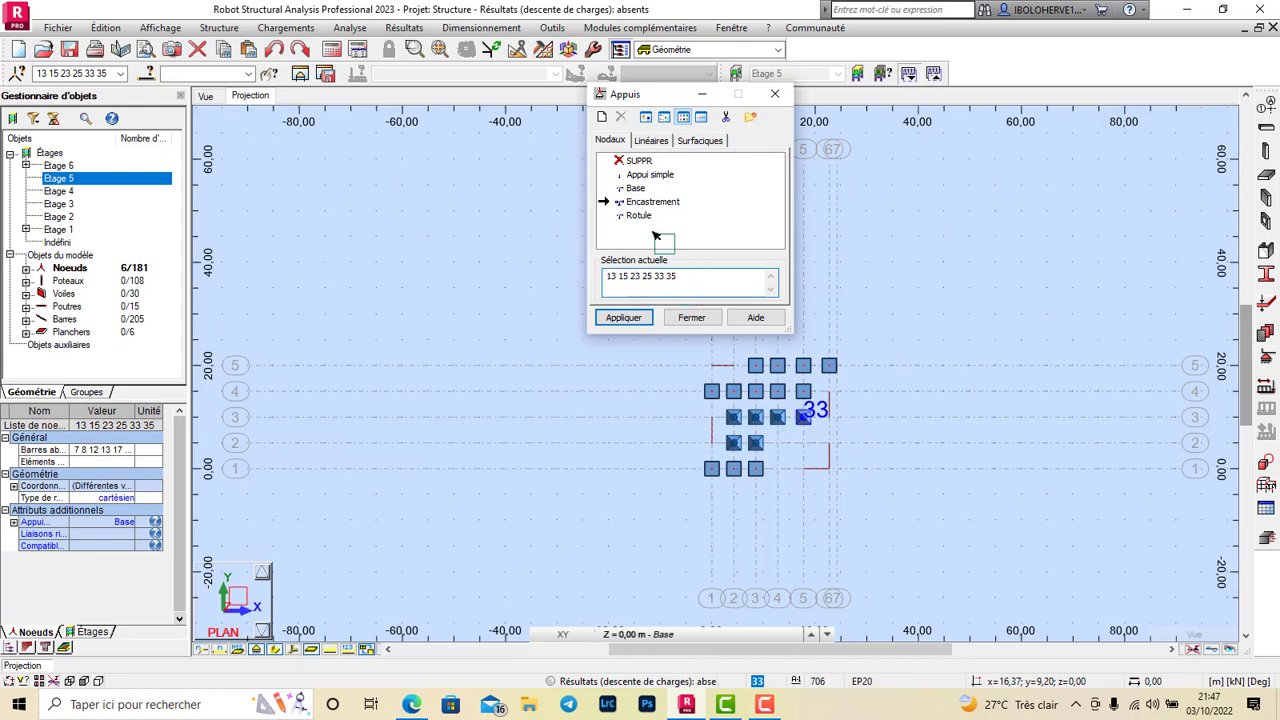
{"action": "left_click", "coordinate": [630, 319]}
{"action": "left_click", "coordinate": [858, 450]}
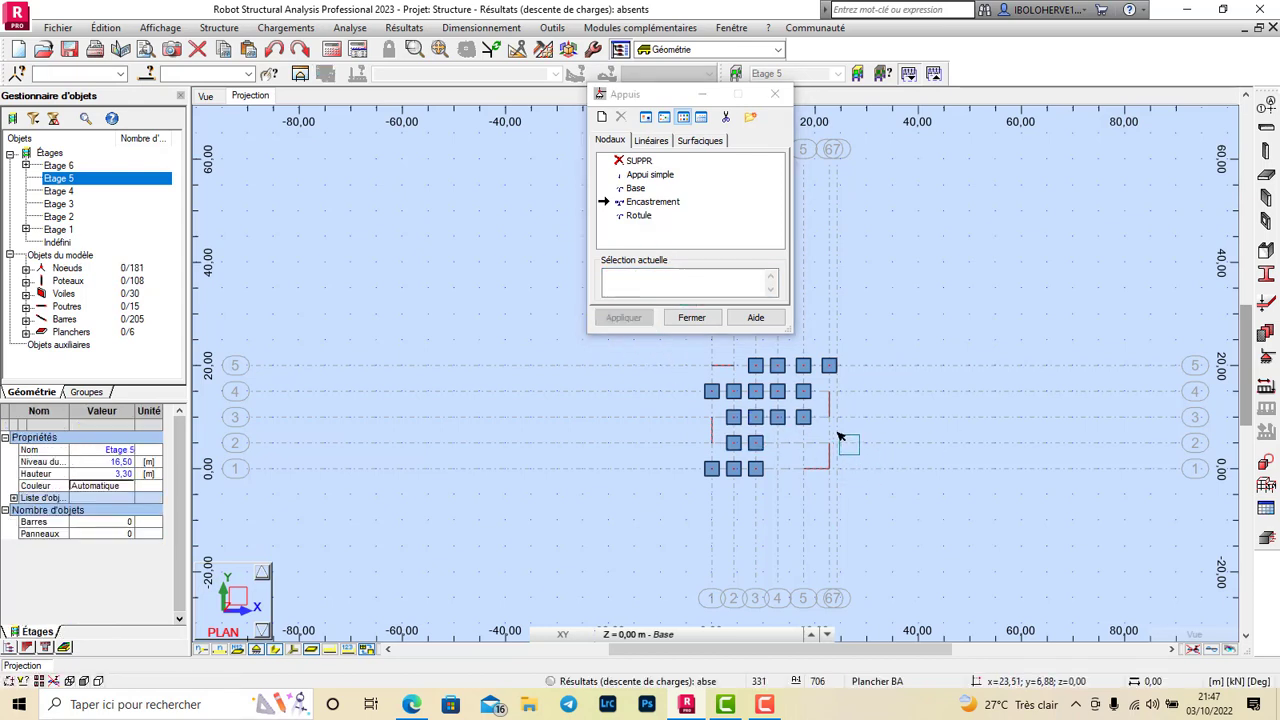
Assign Encastrement linear supports to the base edges of all five walls and close the Appuis dialog
{"action": "left_click", "coordinate": [655, 141]}
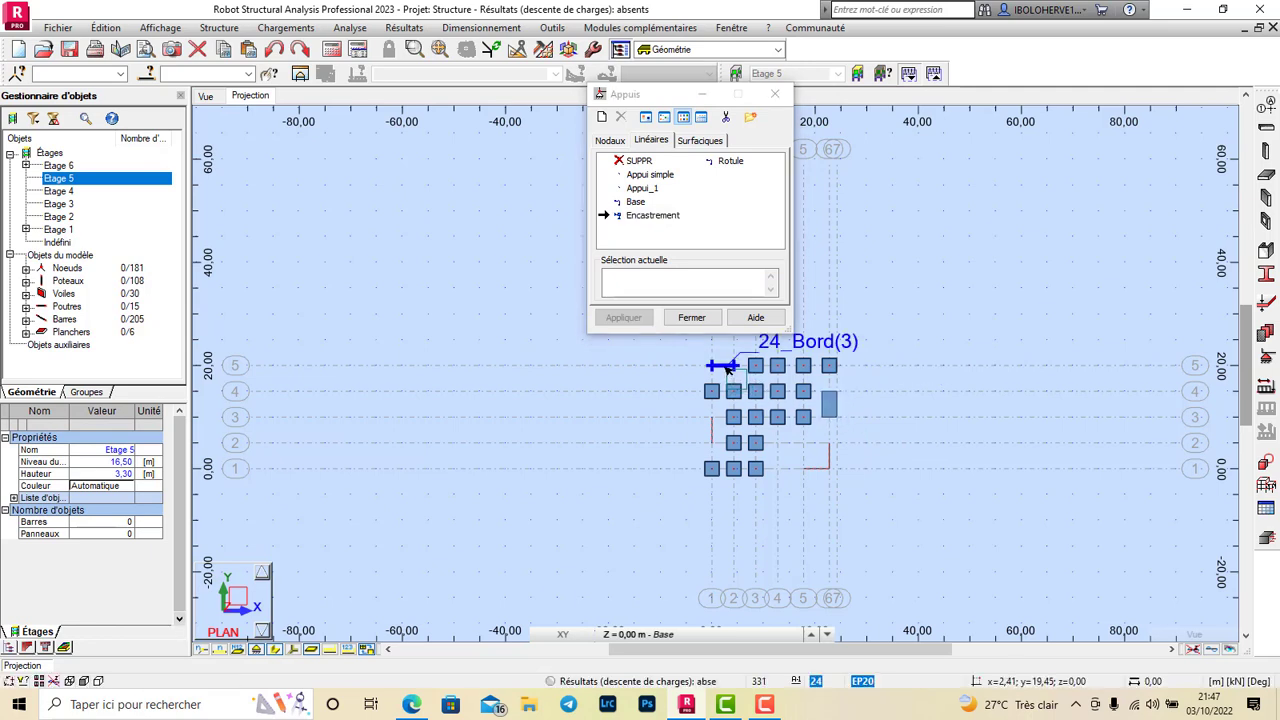
{"action": "left_click", "coordinate": [711, 431]}
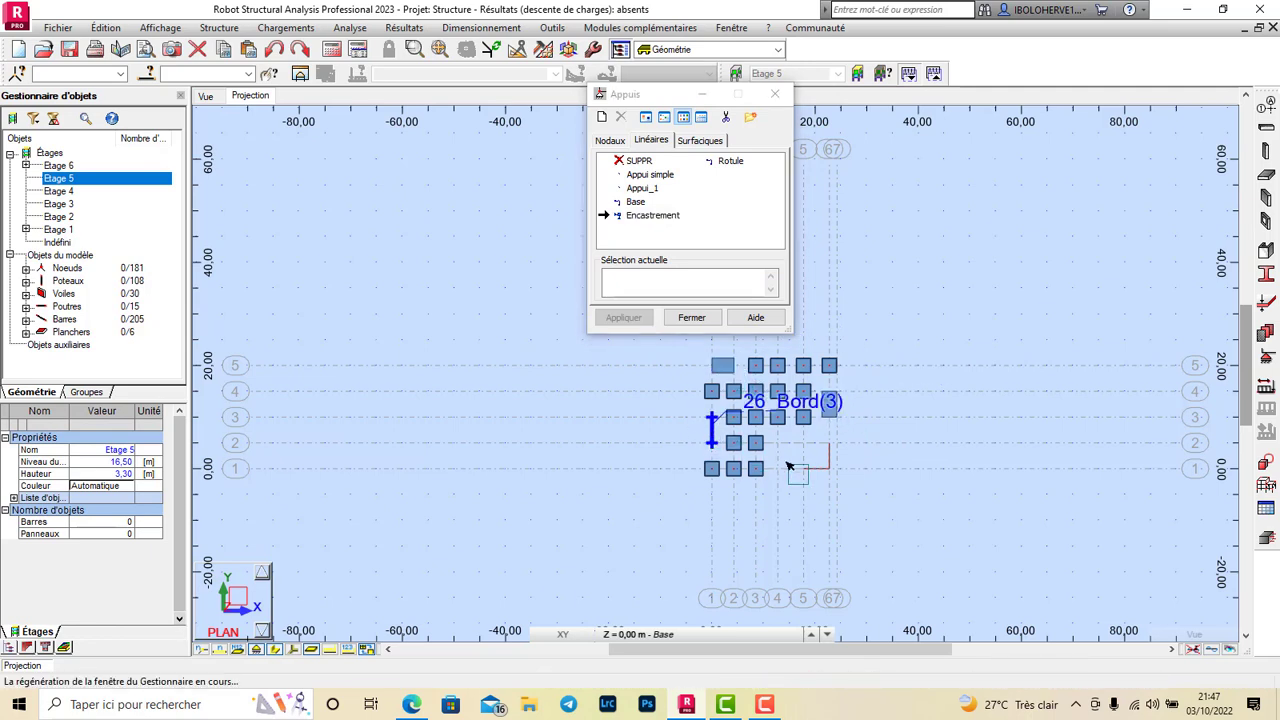
{"action": "left_click", "coordinate": [826, 467]}
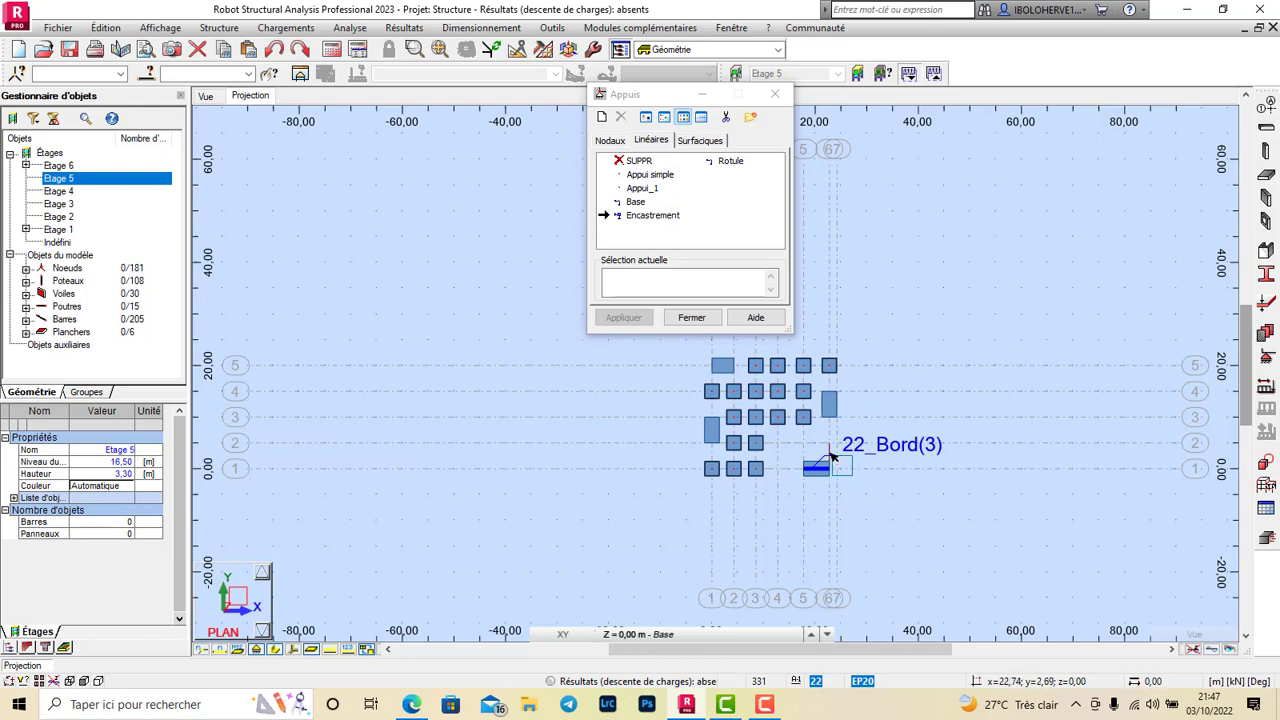
{"action": "left_click", "coordinate": [830, 452]}
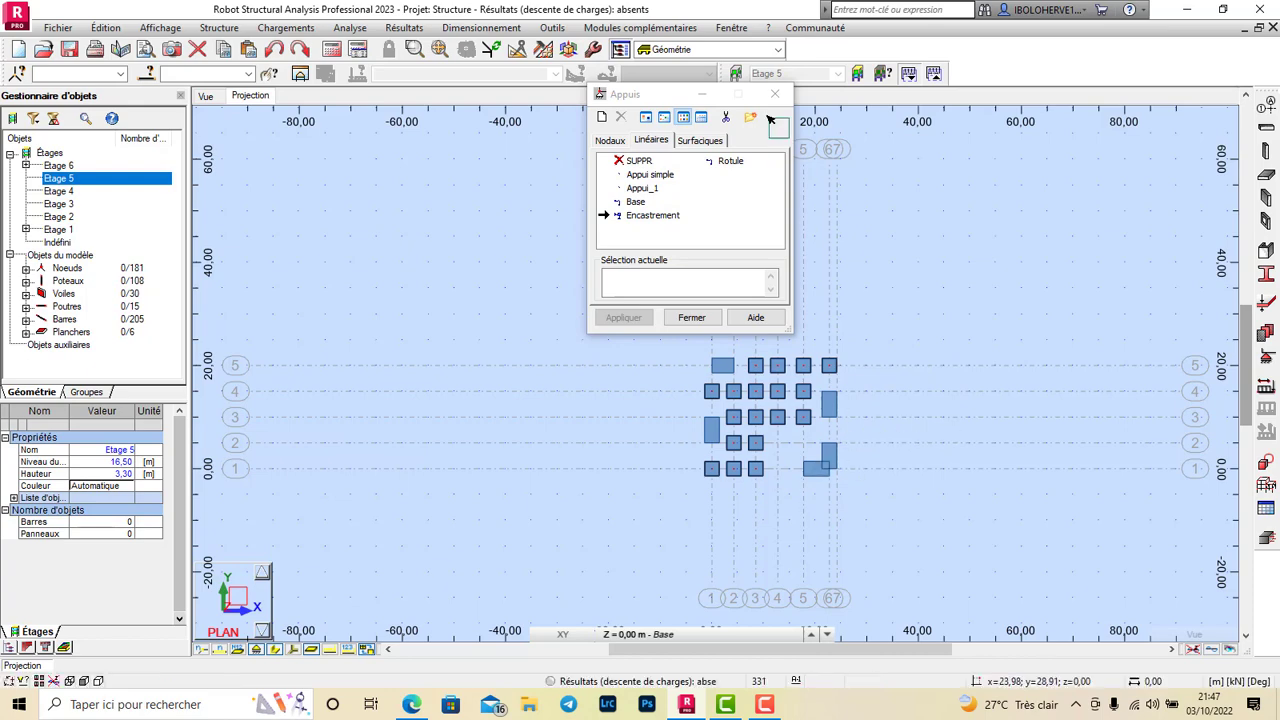
{"action": "left_click", "coordinate": [774, 94]}
Return to the 3D model, orient it to the GAUCHE elevation, and check which objects lie on level line 2
{"action": "left_click", "coordinate": [211, 95]}
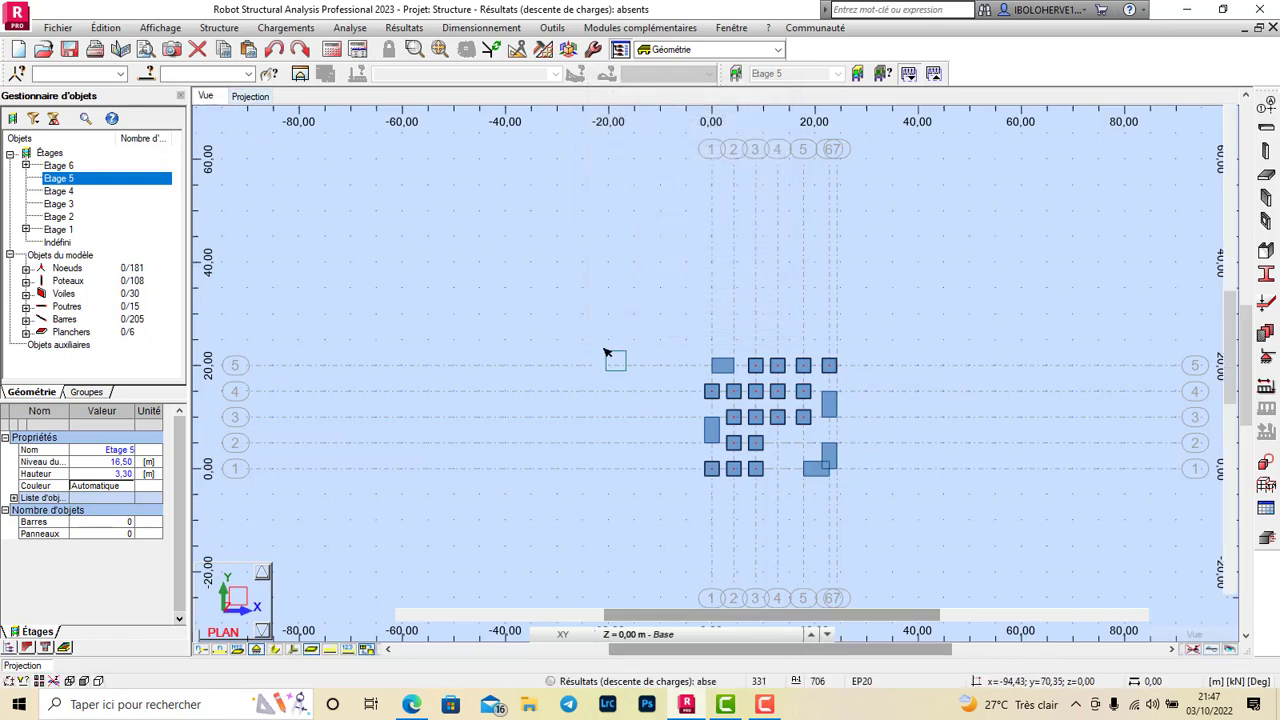
{"action": "scroll", "coordinate": [1074, 304], "scroll_direction": "up", "scroll_amount": 1}
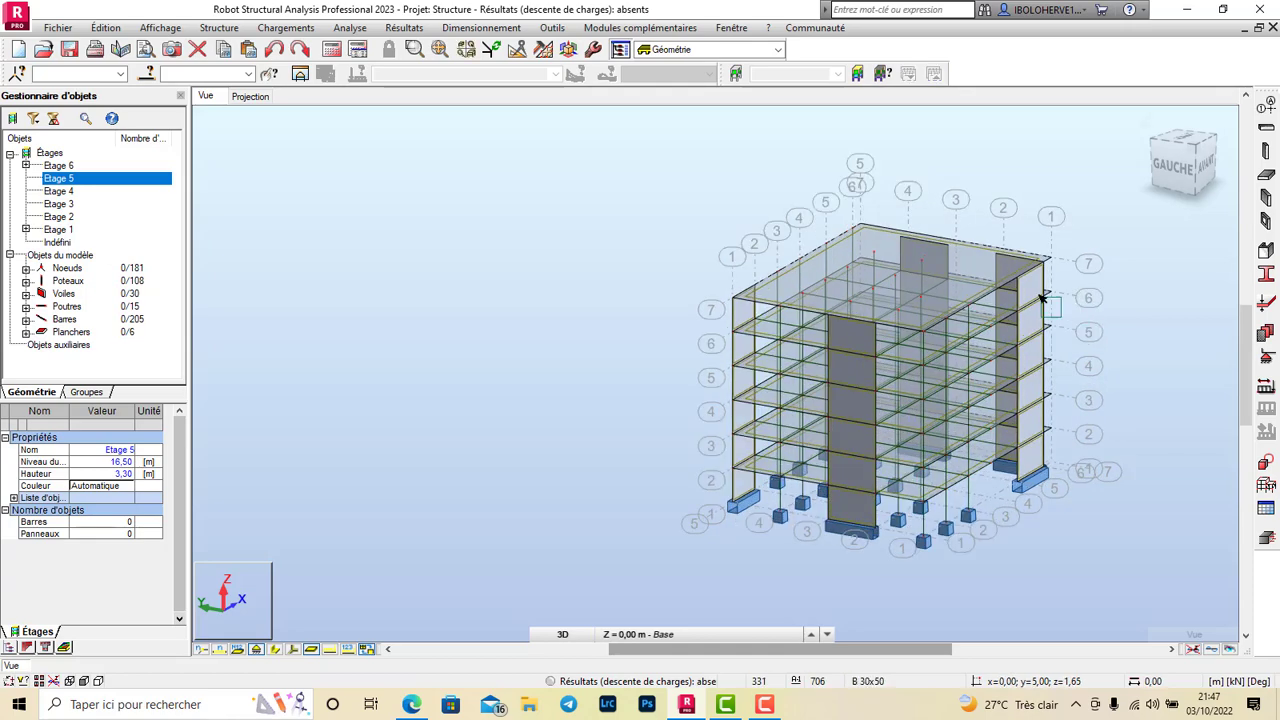
{"action": "scroll", "coordinate": [575, 264], "scroll_direction": "down", "scroll_amount": 2}
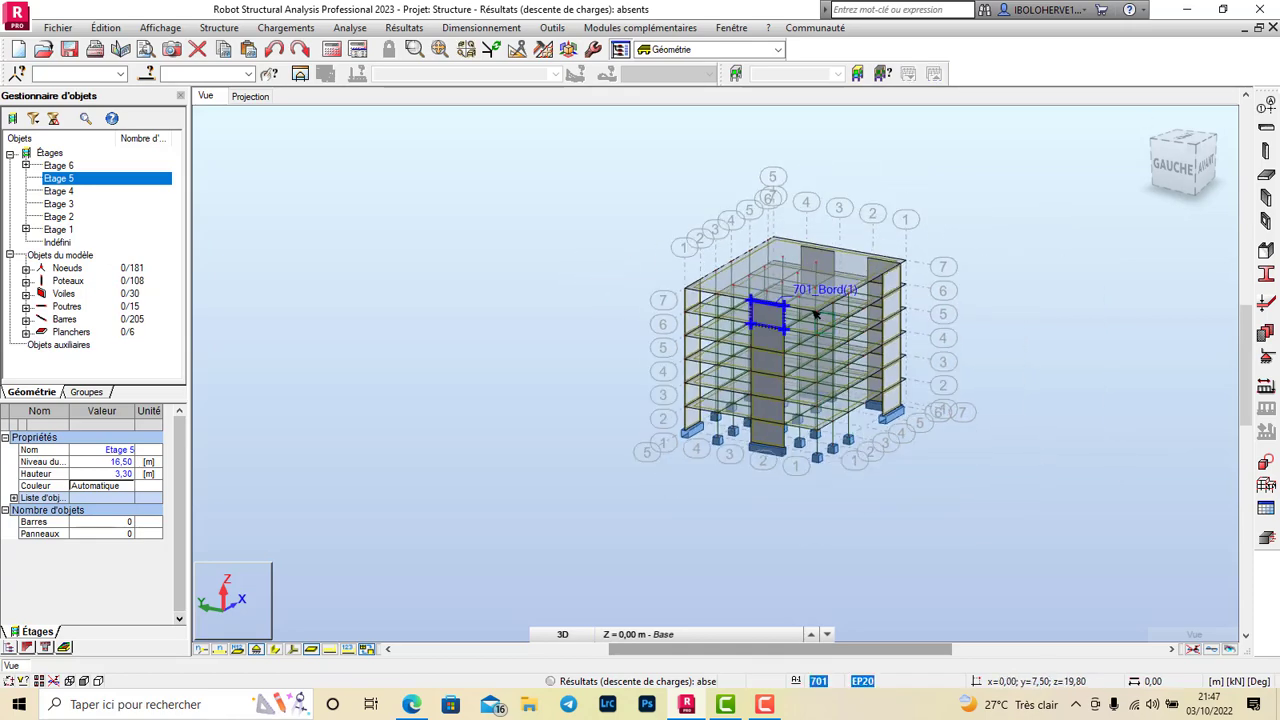
{"action": "left_click", "coordinate": [1180, 165]}
{"action": "scroll", "coordinate": [873, 421], "scroll_direction": "up", "scroll_amount": 1}
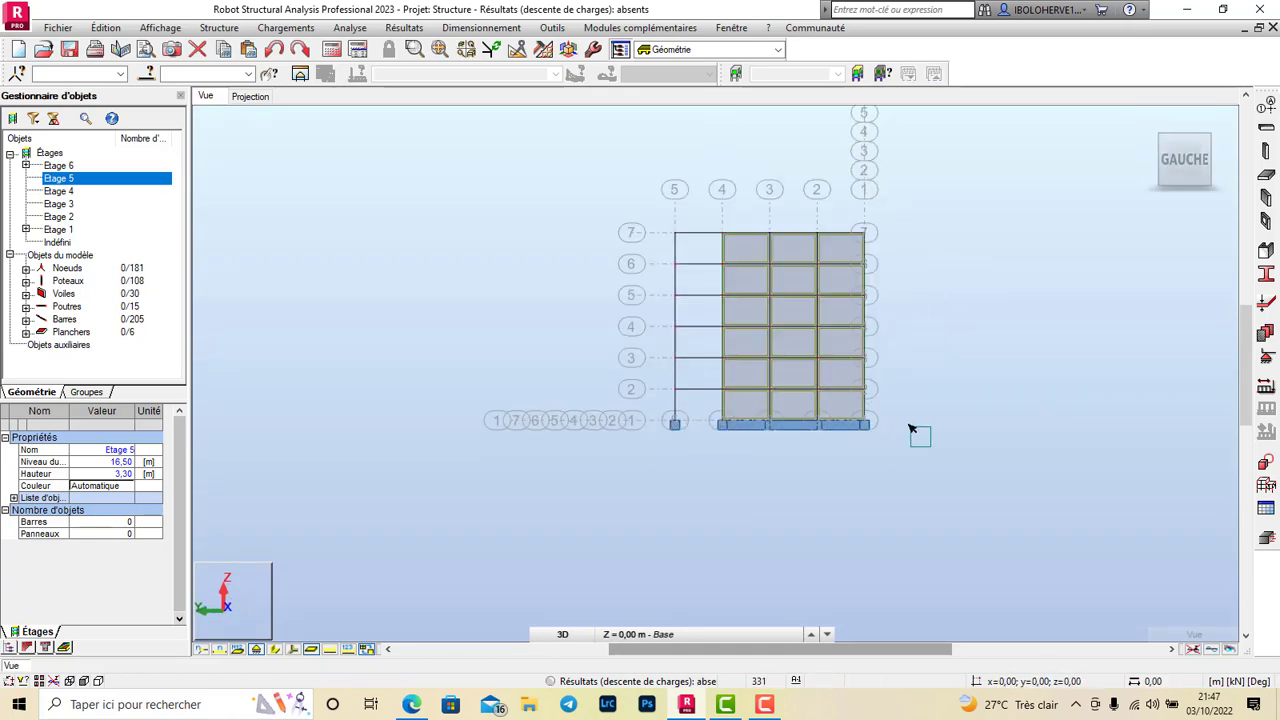
{"action": "scroll", "coordinate": [884, 441], "scroll_direction": "up", "scroll_amount": 2}
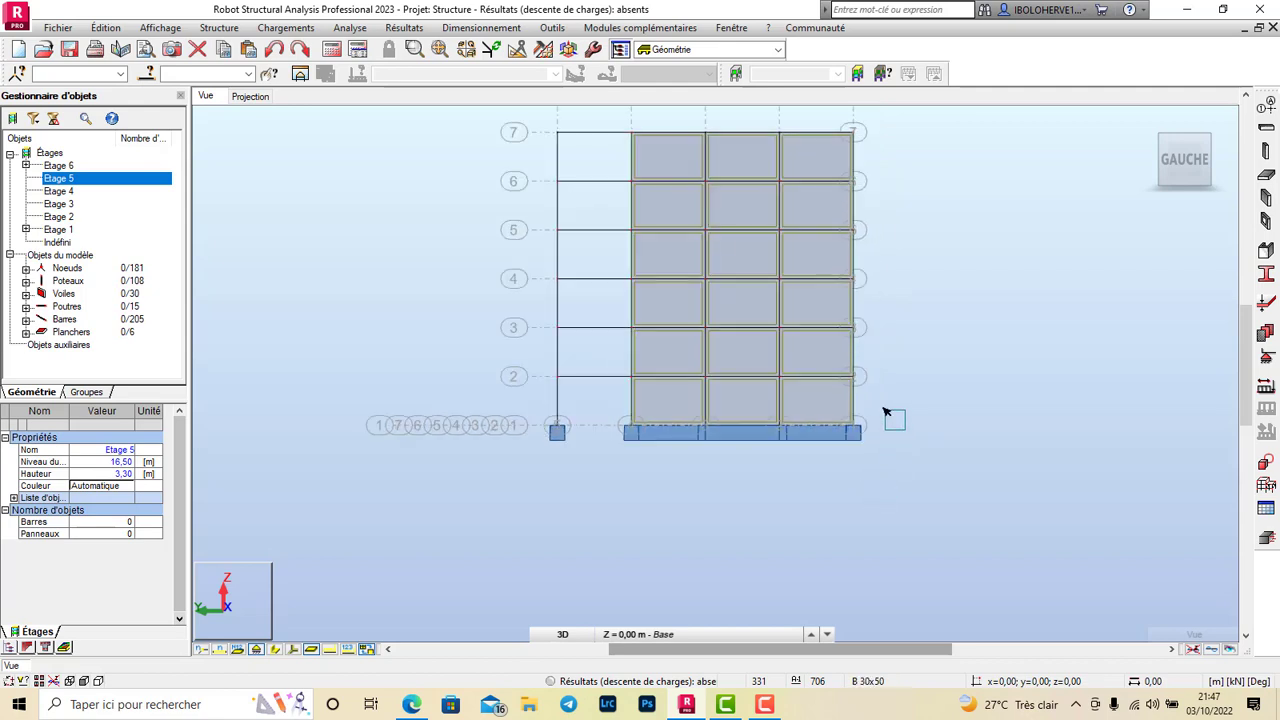
{"action": "left_click", "coordinate": [515, 377]}
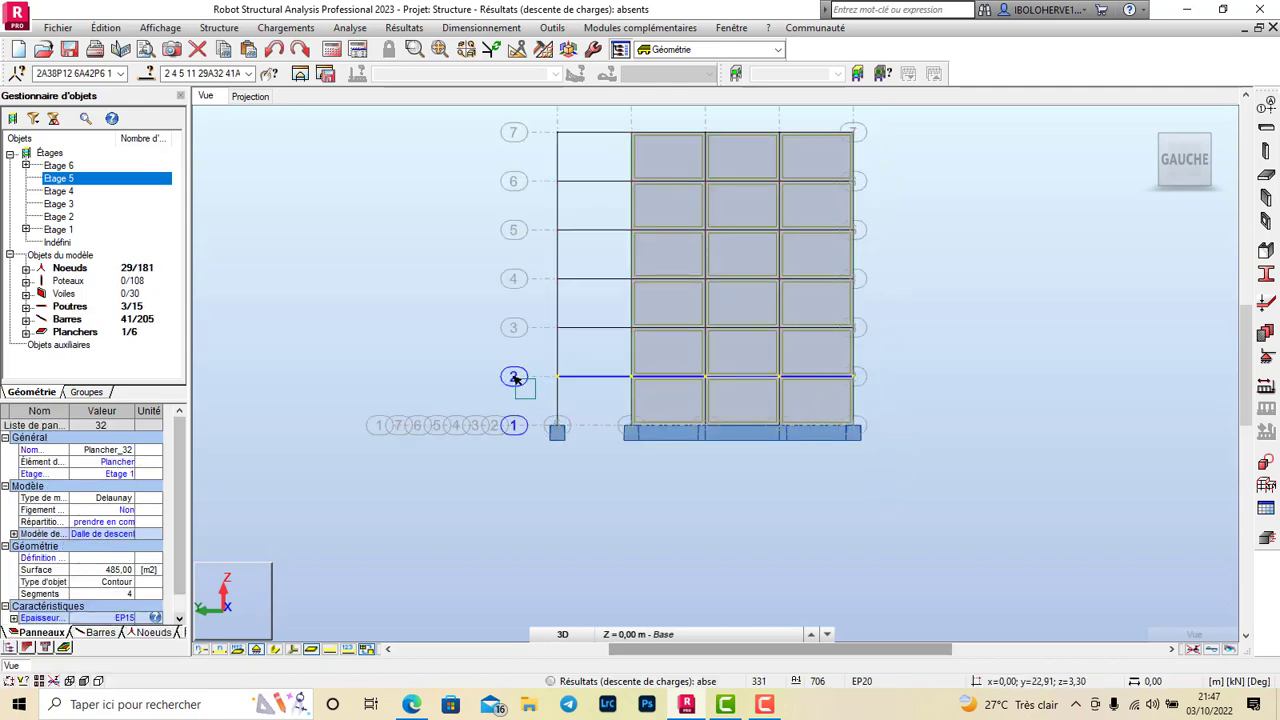
{"action": "left_click", "coordinate": [280, 124]}
Manually assign the lowest columns and walls, with the beams and slab on level line 2, to Etage 1
{"action": "left_click", "coordinate": [286, 28]}
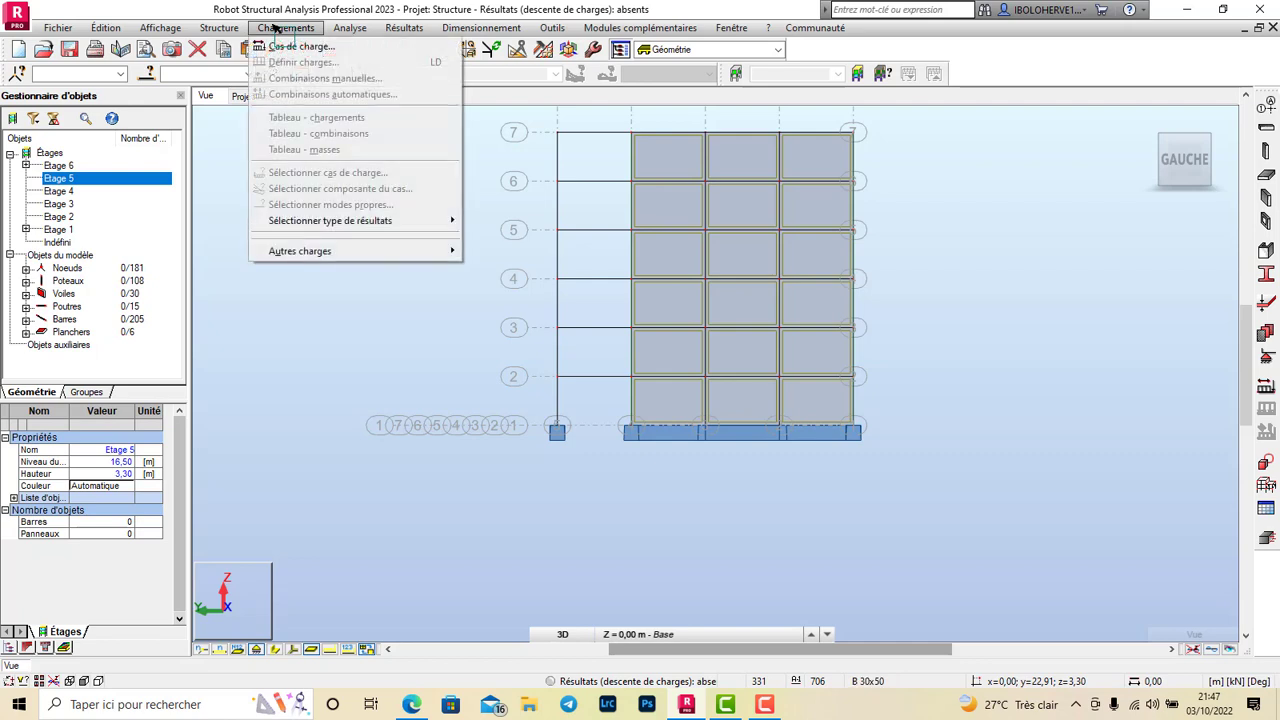
{"action": "mouse_move", "coordinate": [222, 28]}
{"action": "mouse_move", "coordinate": [300, 78]}
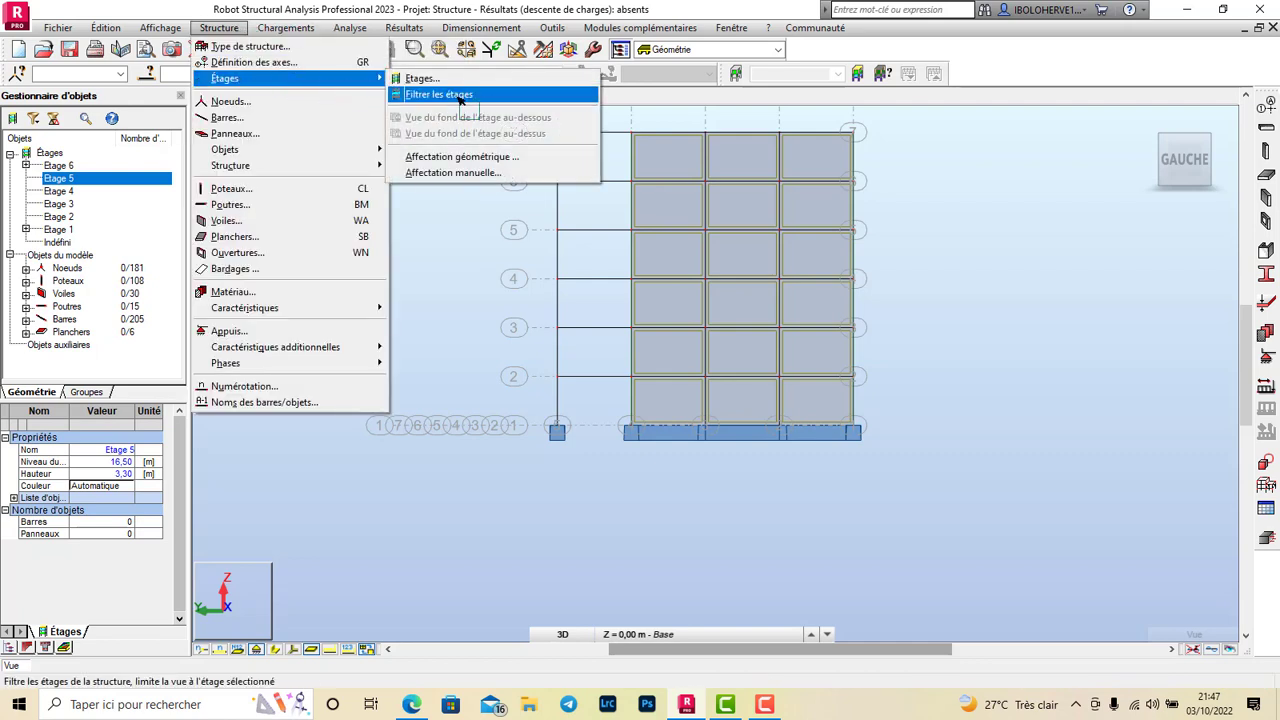
{"action": "left_click", "coordinate": [497, 173]}
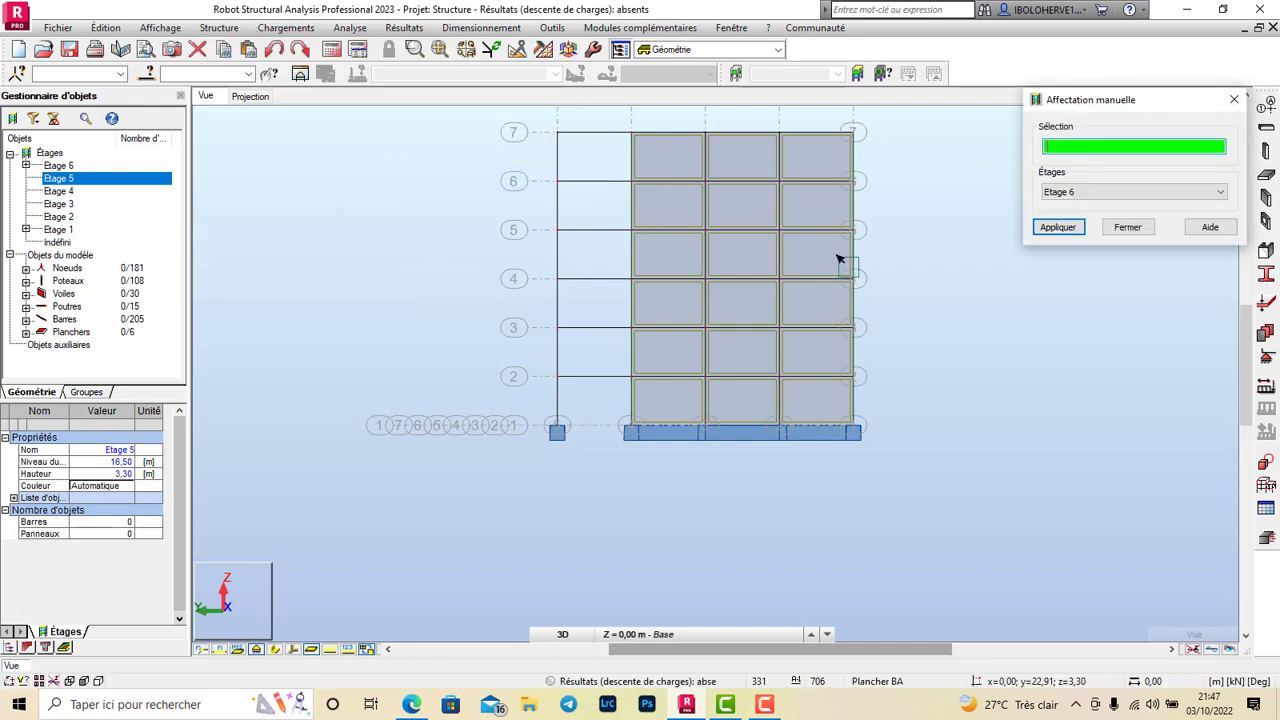
{"action": "left_click", "coordinate": [1130, 193]}
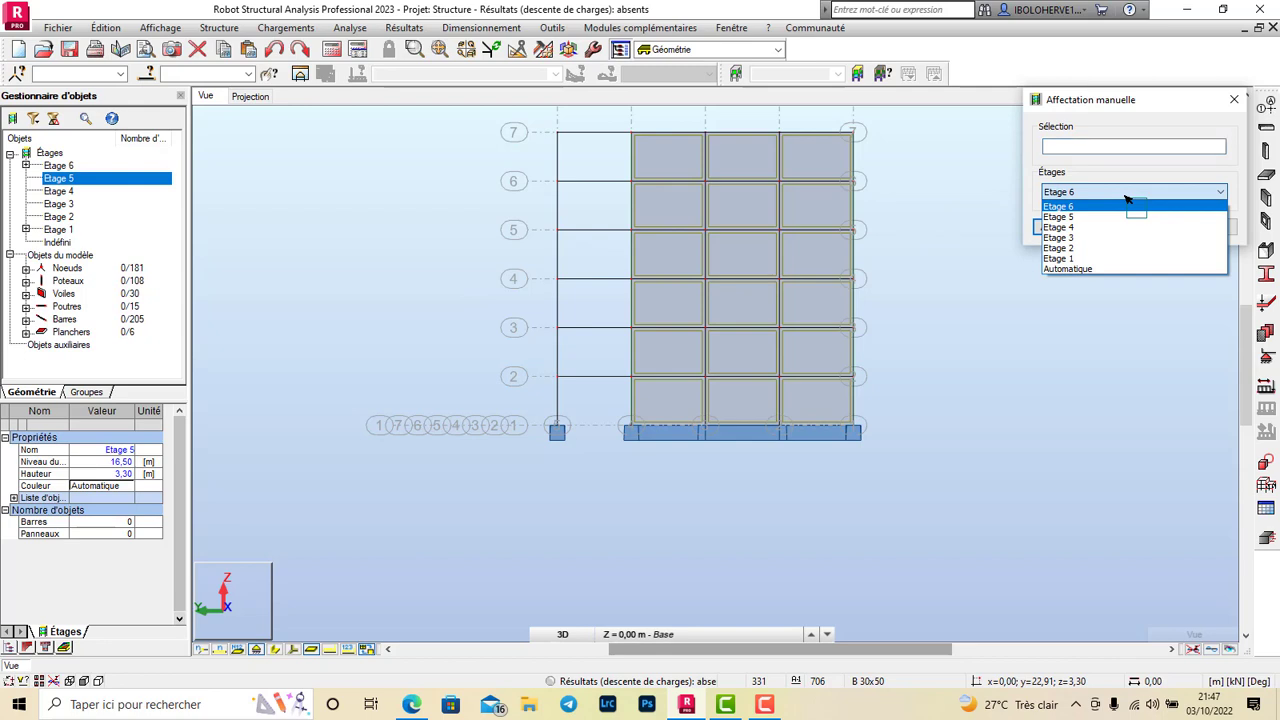
{"action": "left_click", "coordinate": [1088, 258]}
{"action": "left_click_drag", "start_coordinate": [881, 397], "coordinate": [483, 409]}
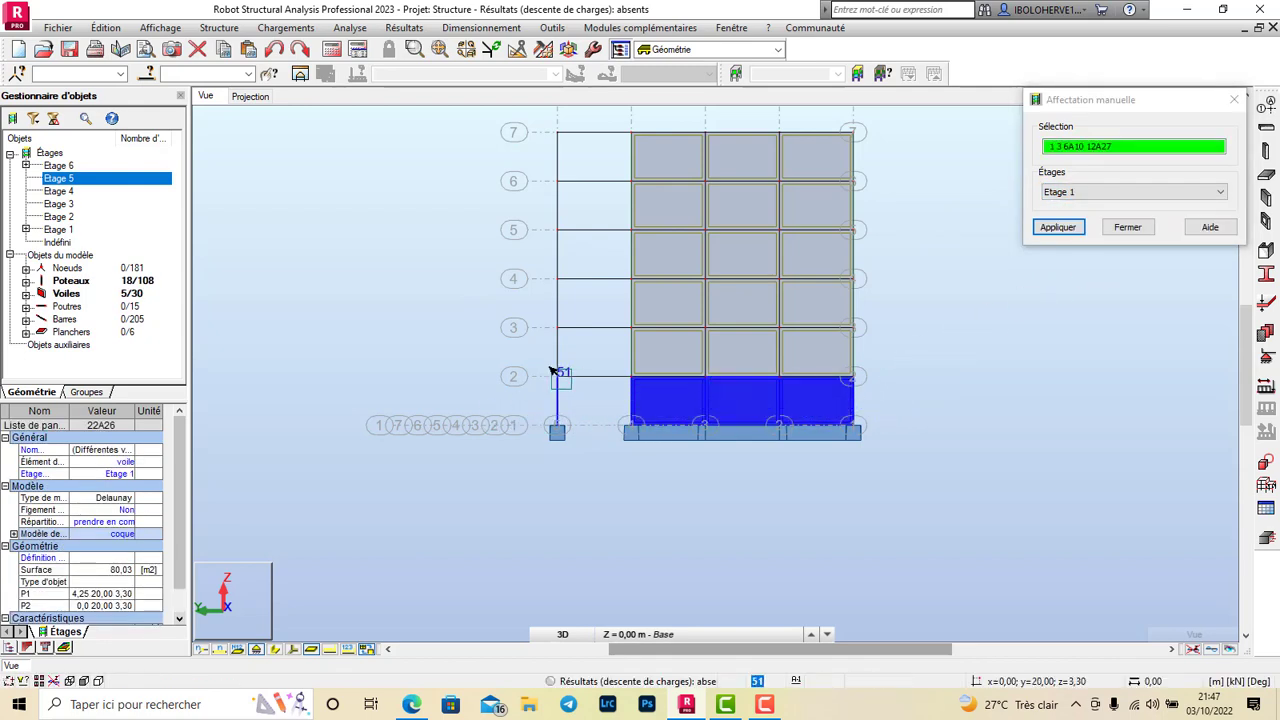
{"action": "left_click", "coordinate": [516, 377]}
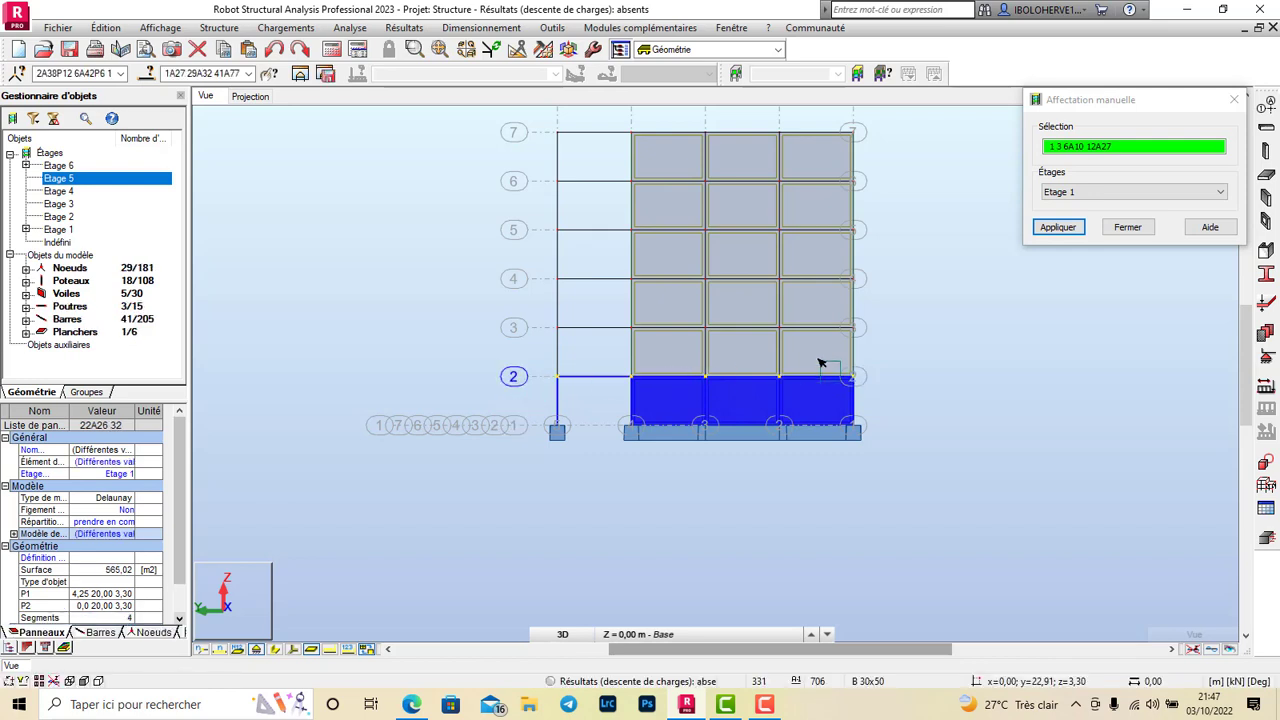
{"action": "left_click", "coordinate": [1057, 228]}
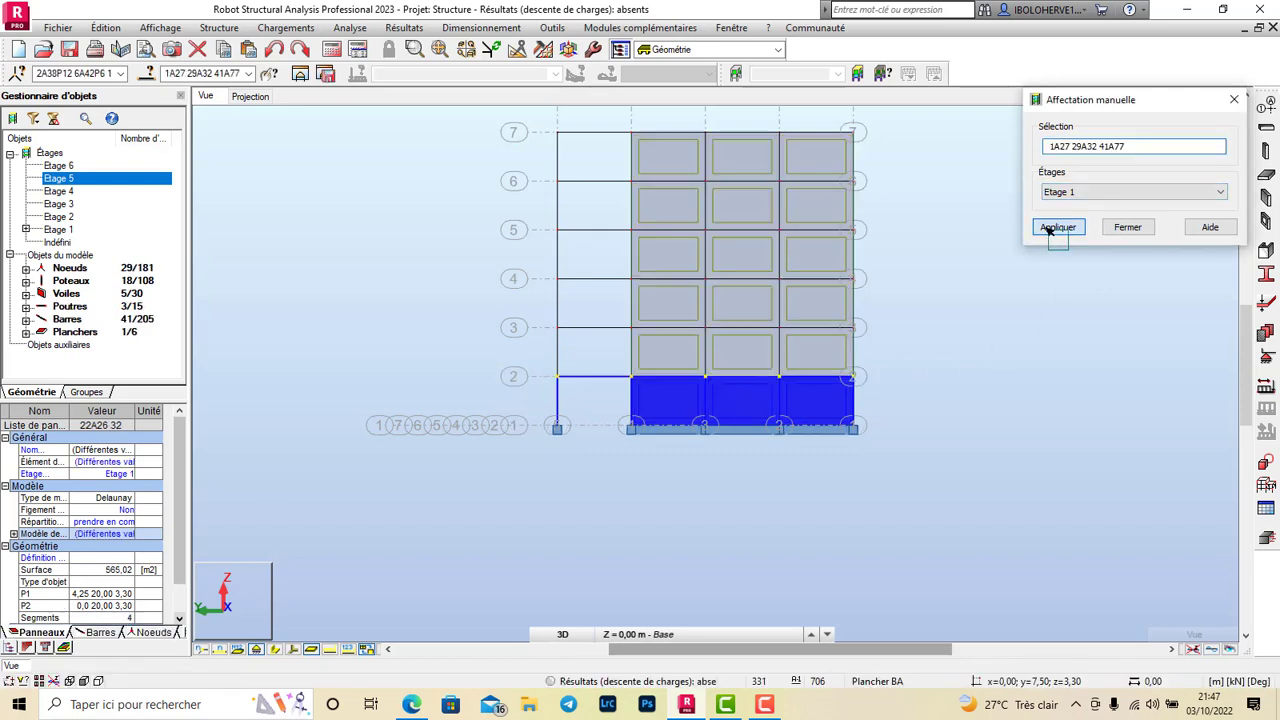
Manually assign the columns and walls between level lines 2 and 3, with the beams and slab on line 3, to Etage 2
{"action": "left_click_drag", "start_coordinate": [883, 347], "coordinate": [480, 364]}
{"action": "left_click", "coordinate": [516, 332], "text": "ctrl"}
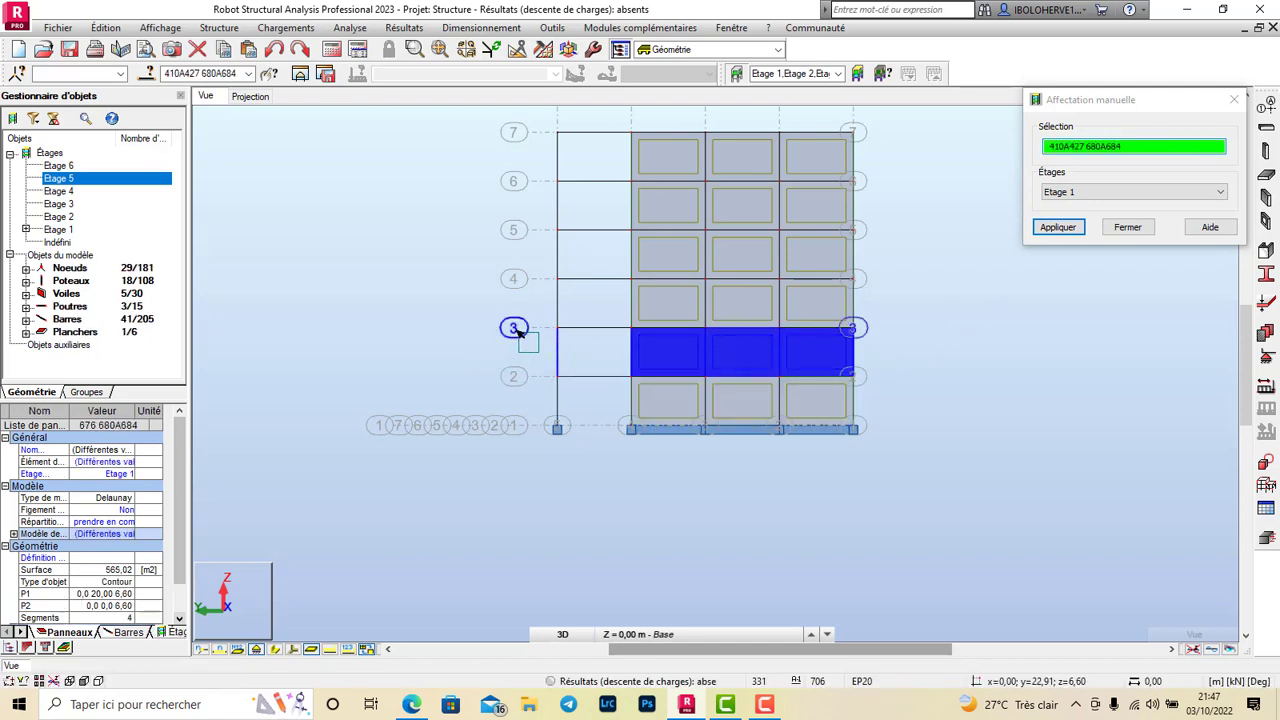
{"action": "left_click", "coordinate": [1137, 193]}
{"action": "left_click", "coordinate": [1093, 246]}
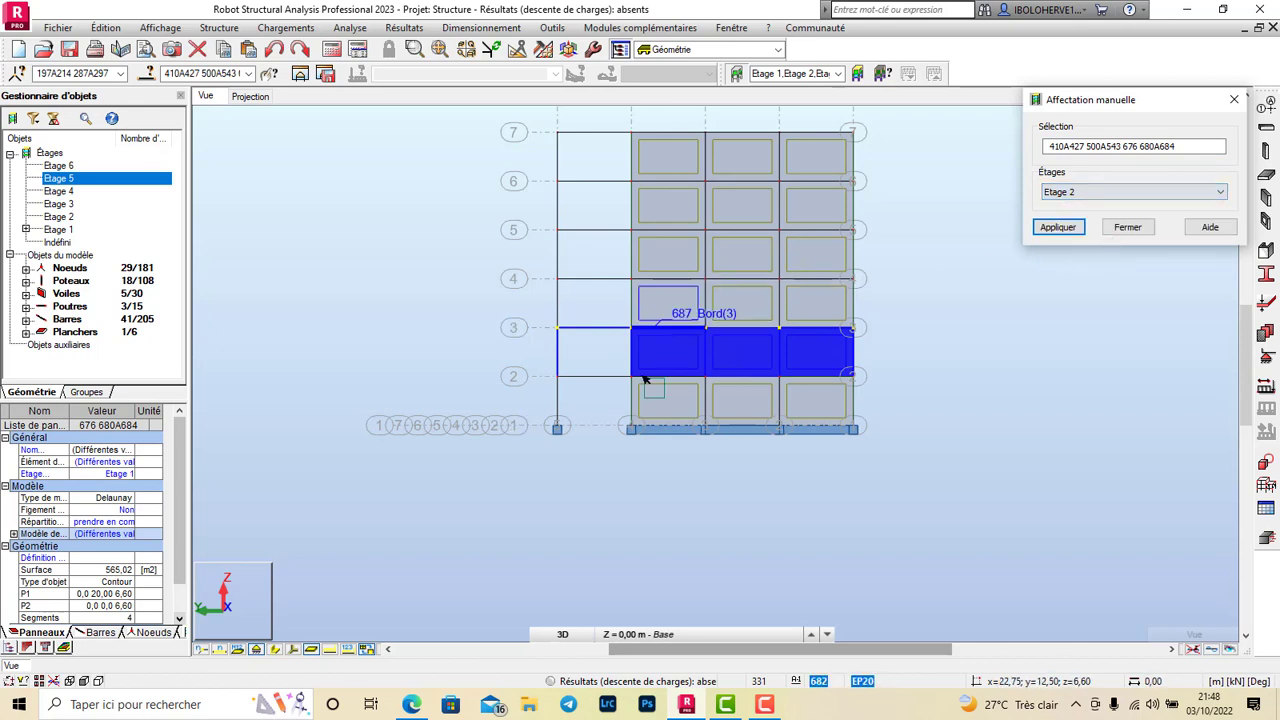
{"action": "left_click", "coordinate": [1057, 229]}
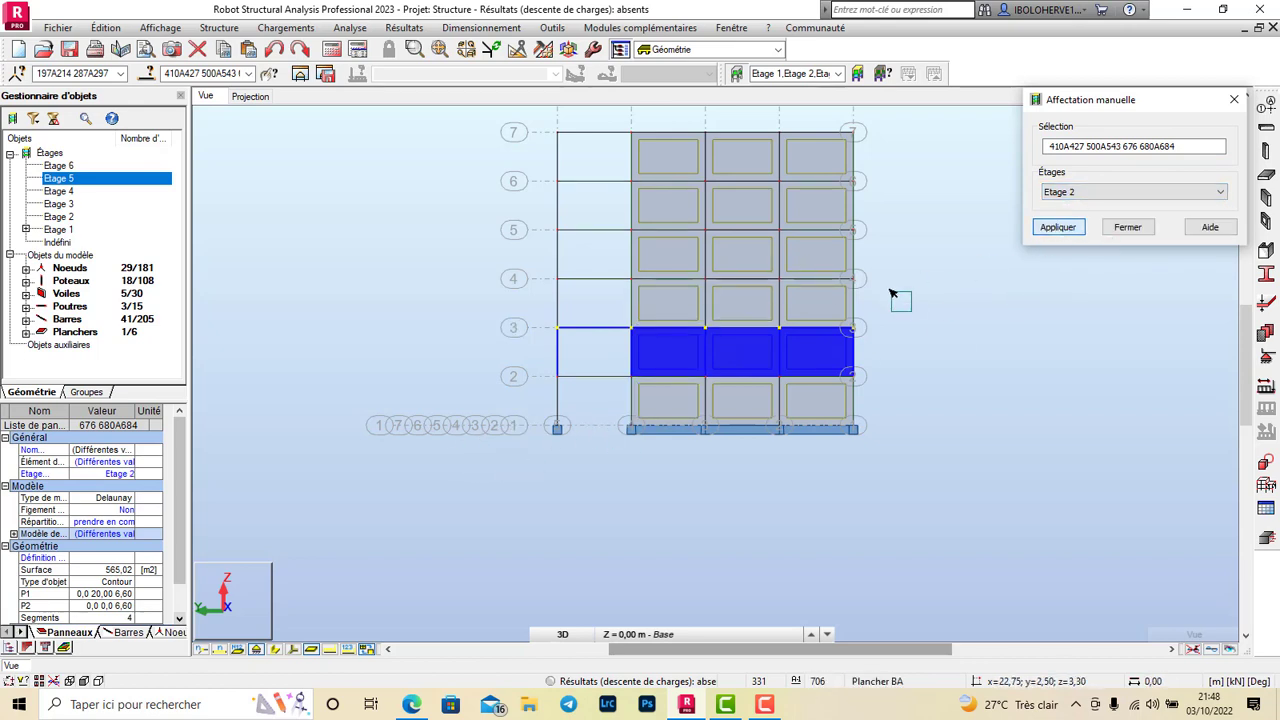
Assign the columns and walls between level lines 3 and 4, with the beams and slab on line 4, to Etage 3, using the AVANT elevation
{"action": "left_click", "coordinate": [492, 291]}
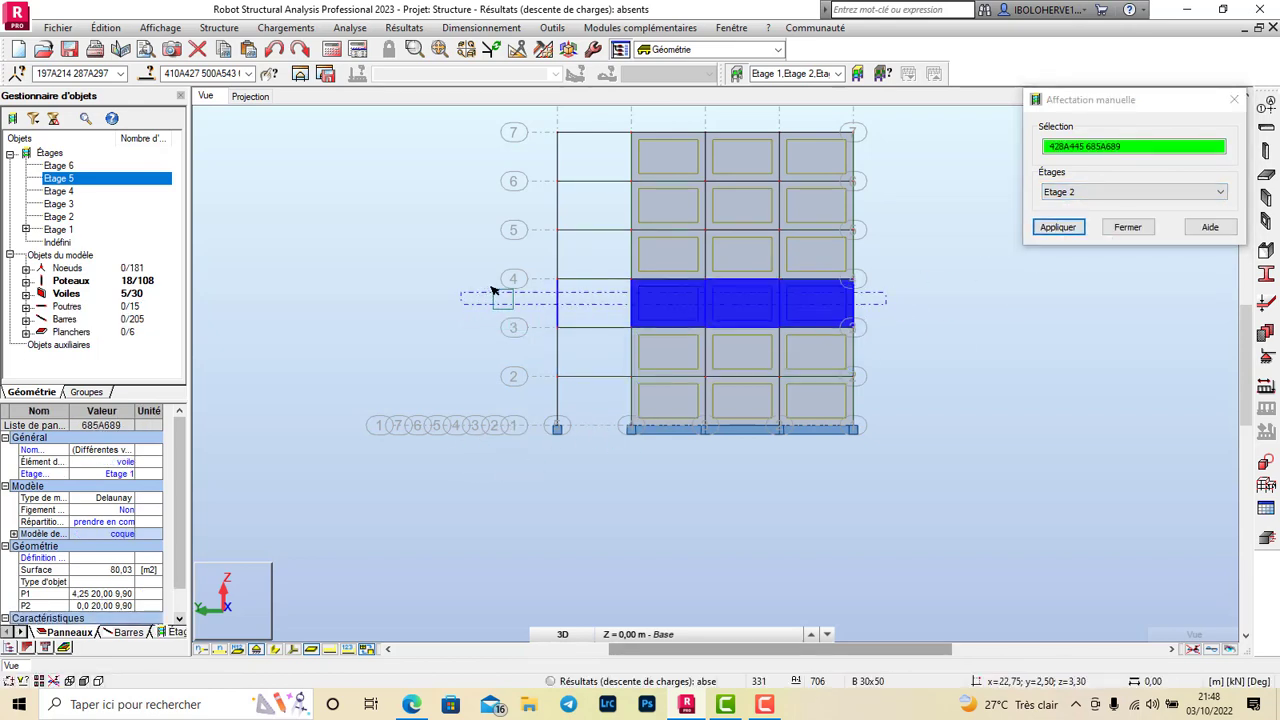
{"action": "left_click", "coordinate": [515, 280]}
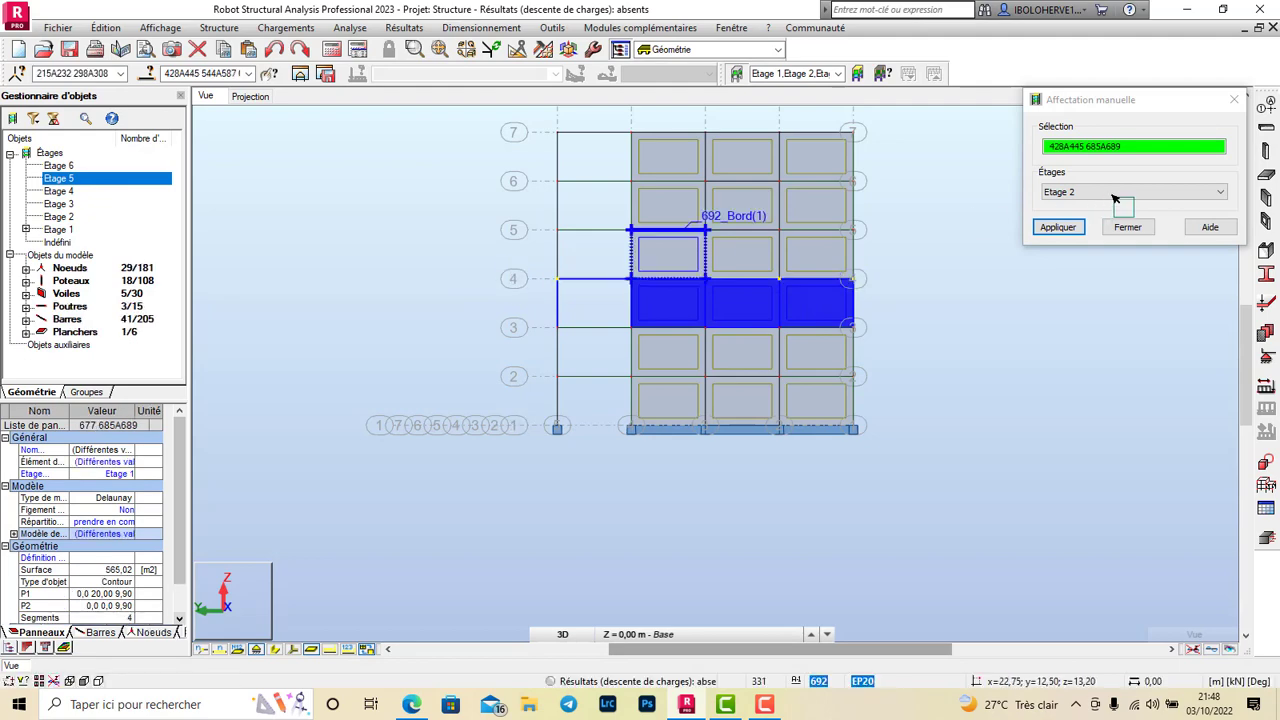
{"action": "left_click_drag", "start_coordinate": [1110, 99], "coordinate": [1102, 199]}
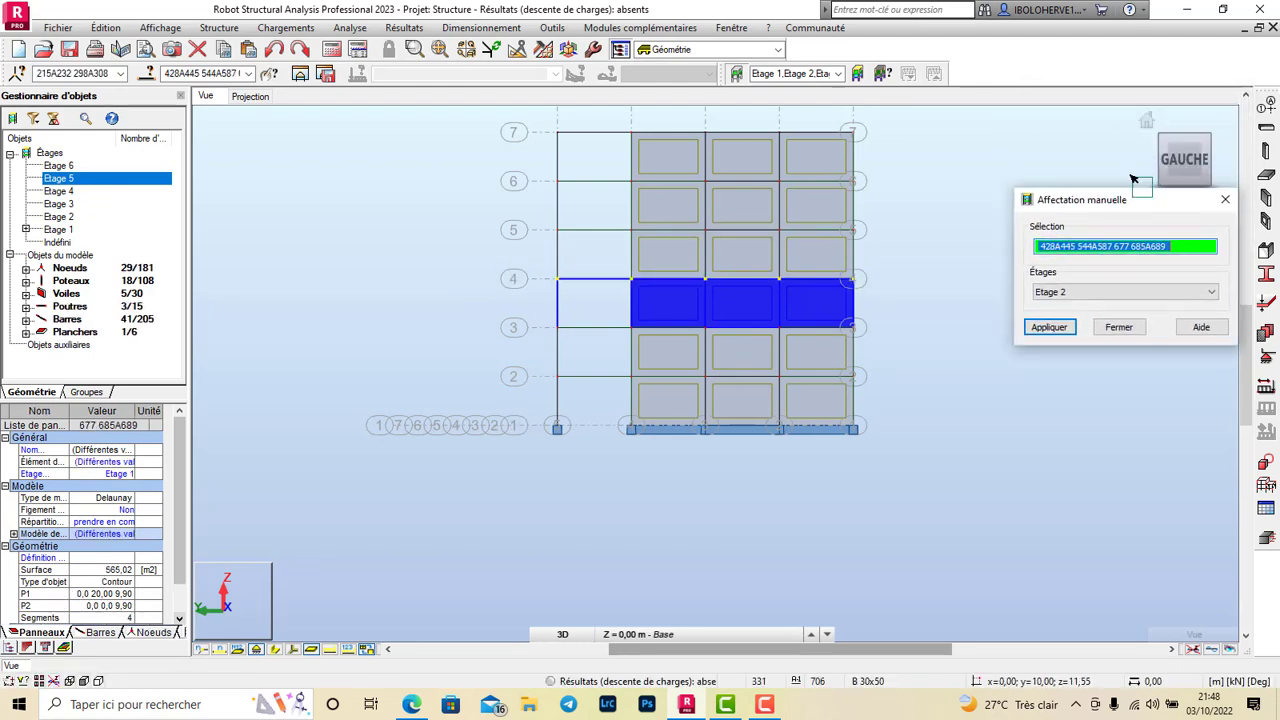
{"action": "left_click", "coordinate": [1147, 120]}
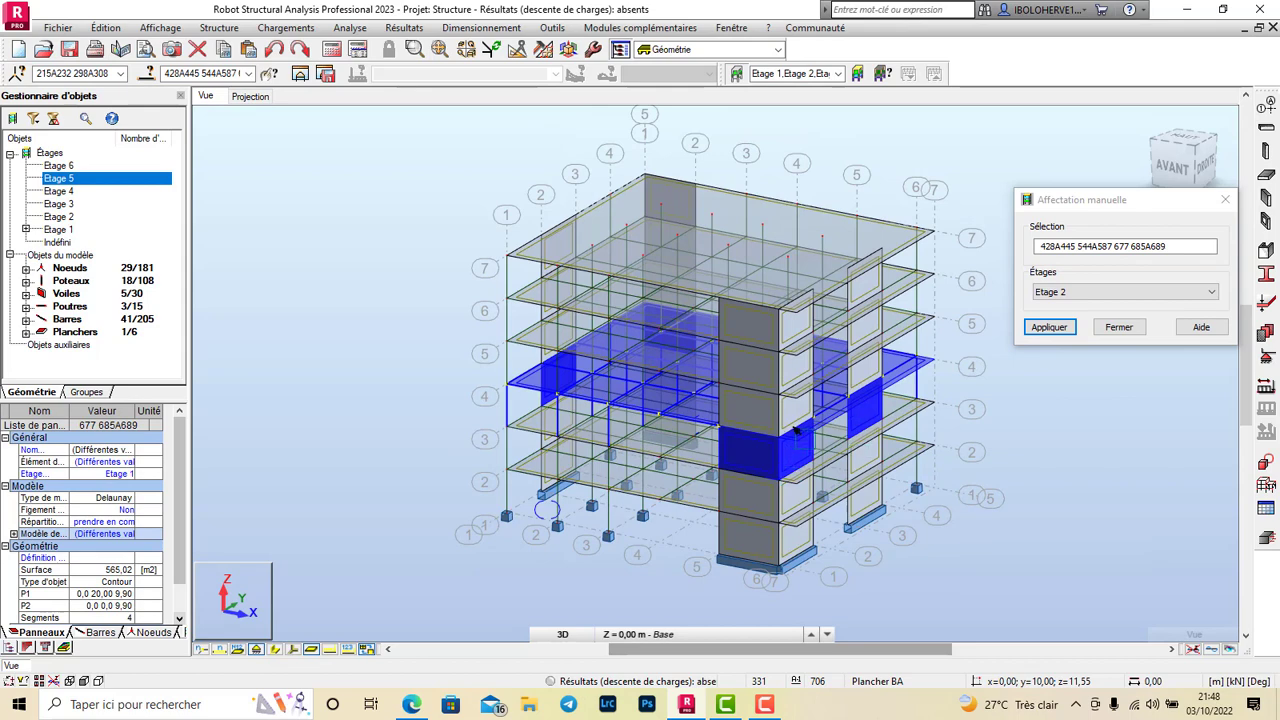
{"action": "left_click", "coordinate": [1175, 166]}
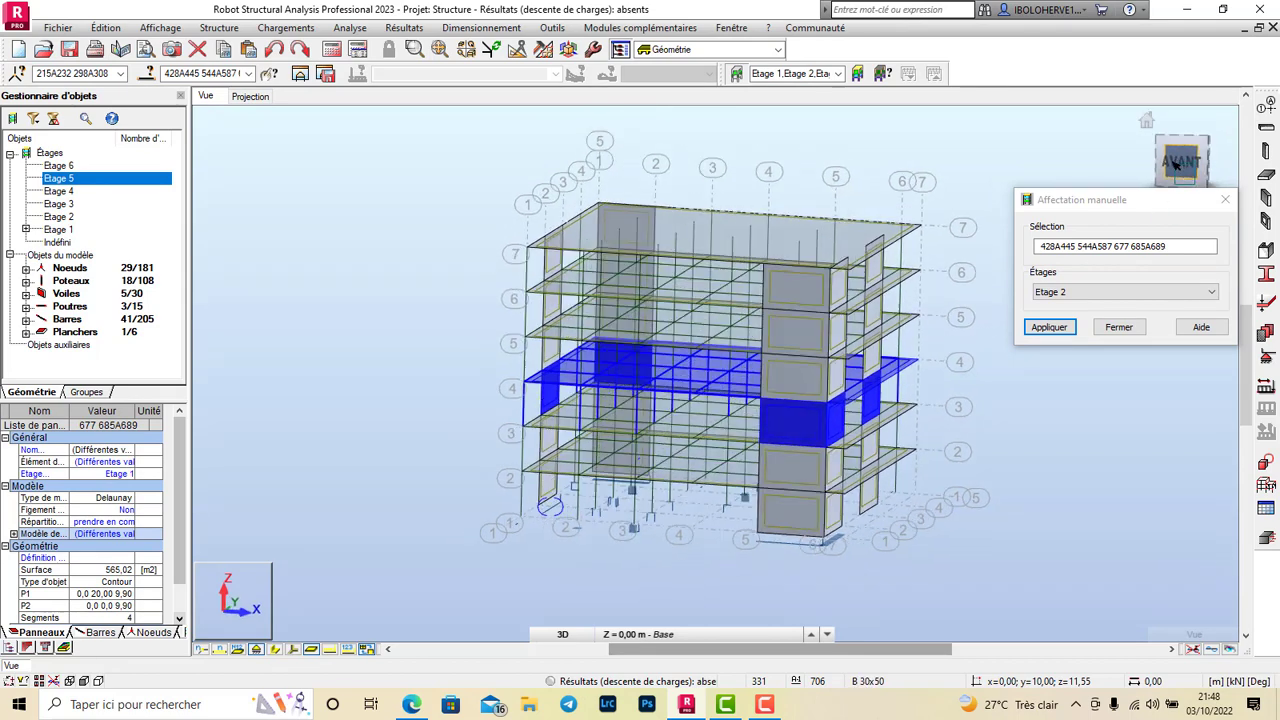
{"action": "left_click", "coordinate": [1088, 291]}
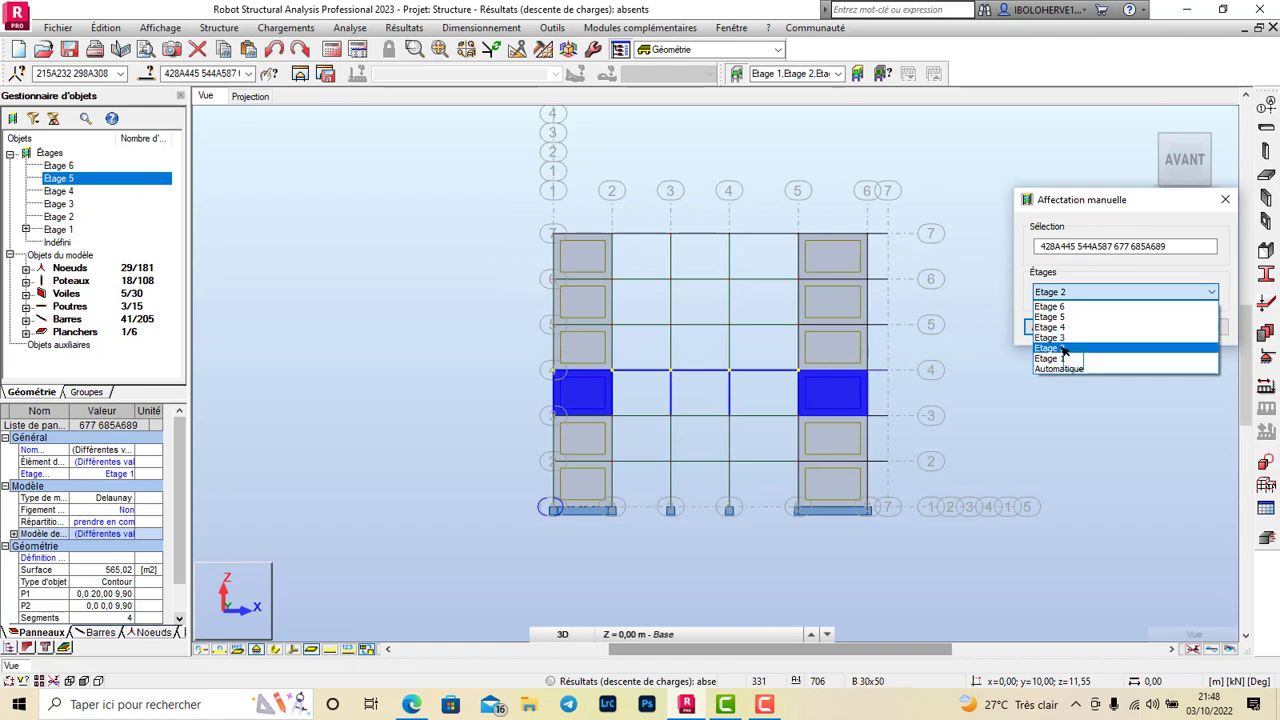
{"action": "left_click", "coordinate": [1063, 338]}
{"action": "left_click", "coordinate": [1056, 328]}
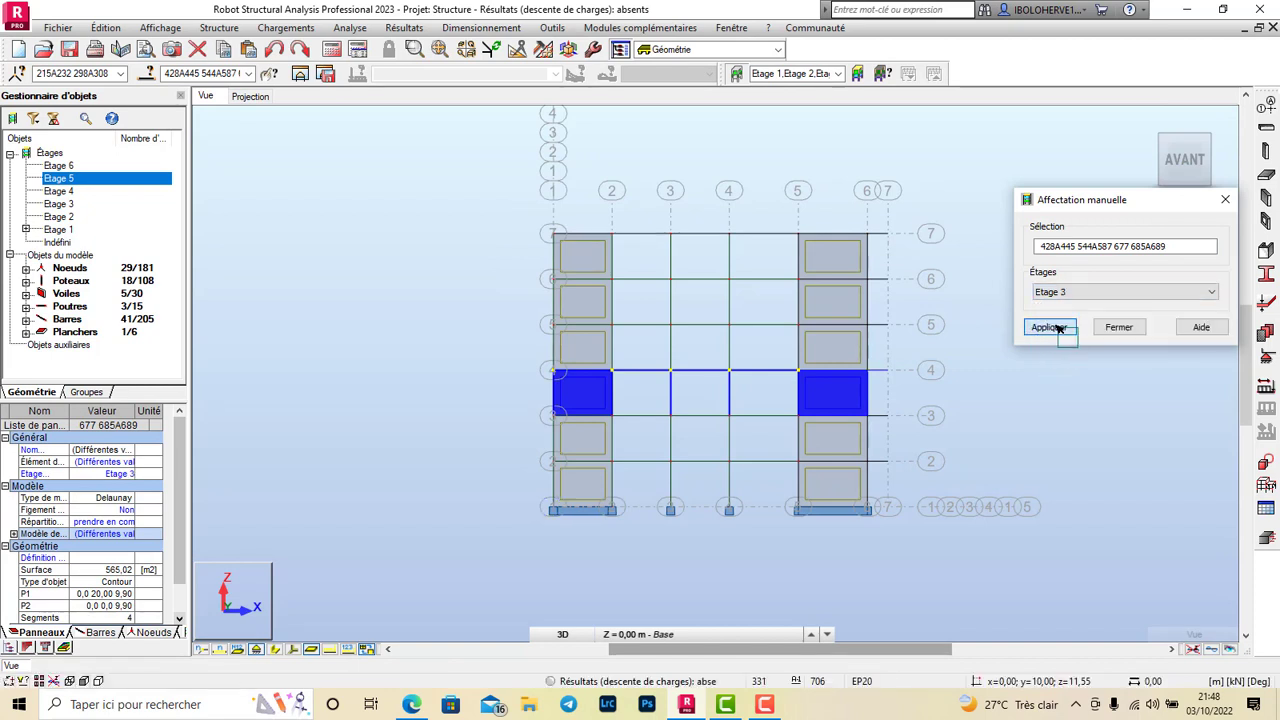
Assign the columns and walls between level lines 4 and 5, with the beams and slab on line 5, to Etage 4
{"action": "left_click", "coordinate": [487, 350]}
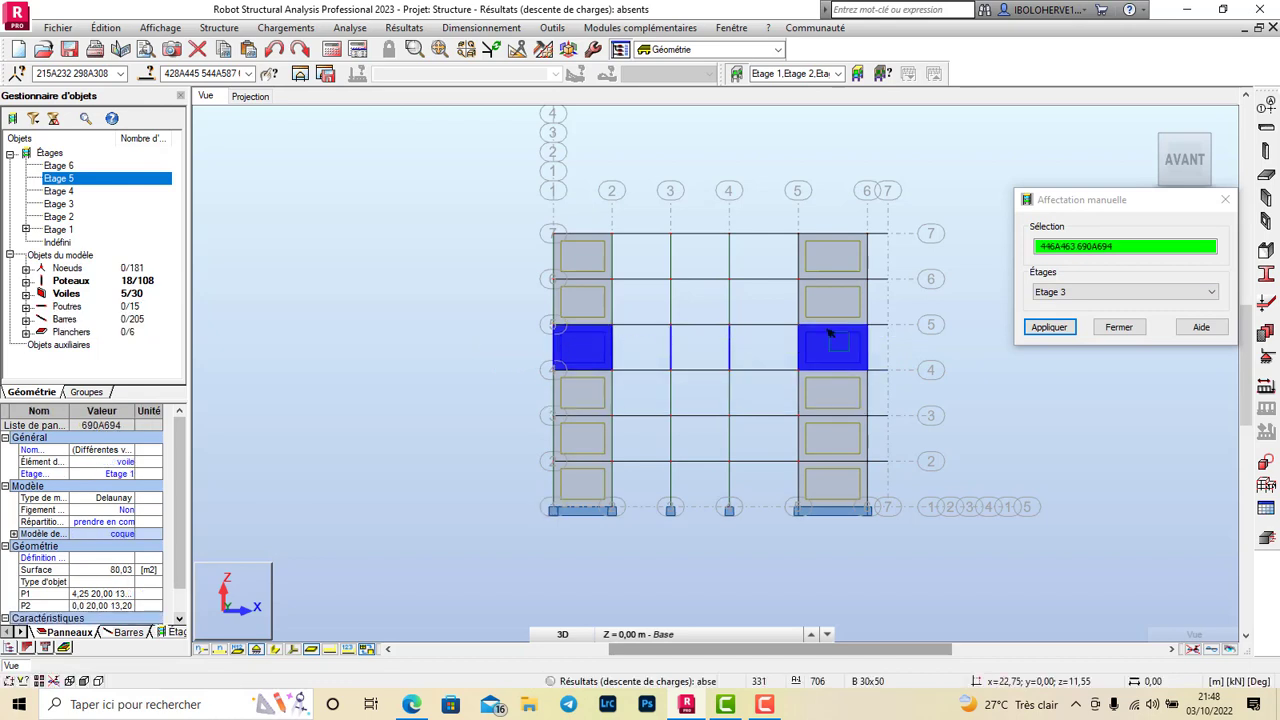
{"action": "left_click", "coordinate": [936, 326]}
{"action": "left_click", "coordinate": [1074, 292]}
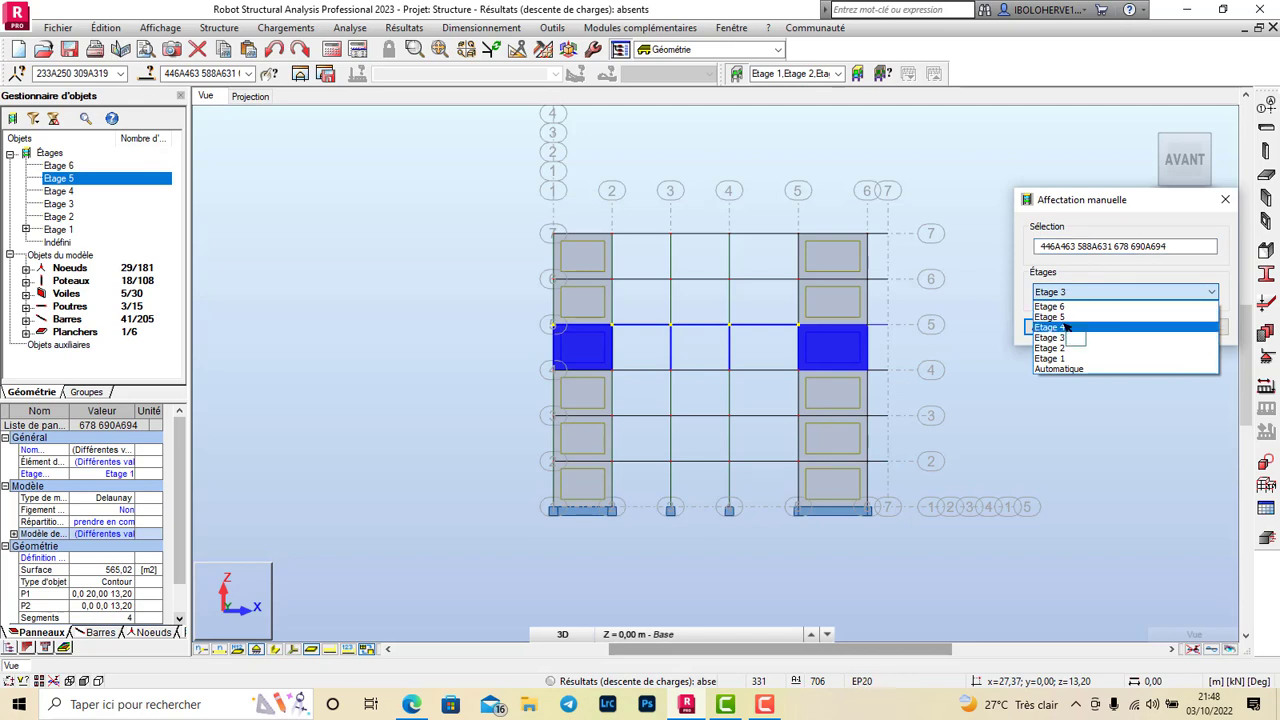
{"action": "left_click", "coordinate": [1066, 327]}
{"action": "left_click", "coordinate": [1052, 327]}
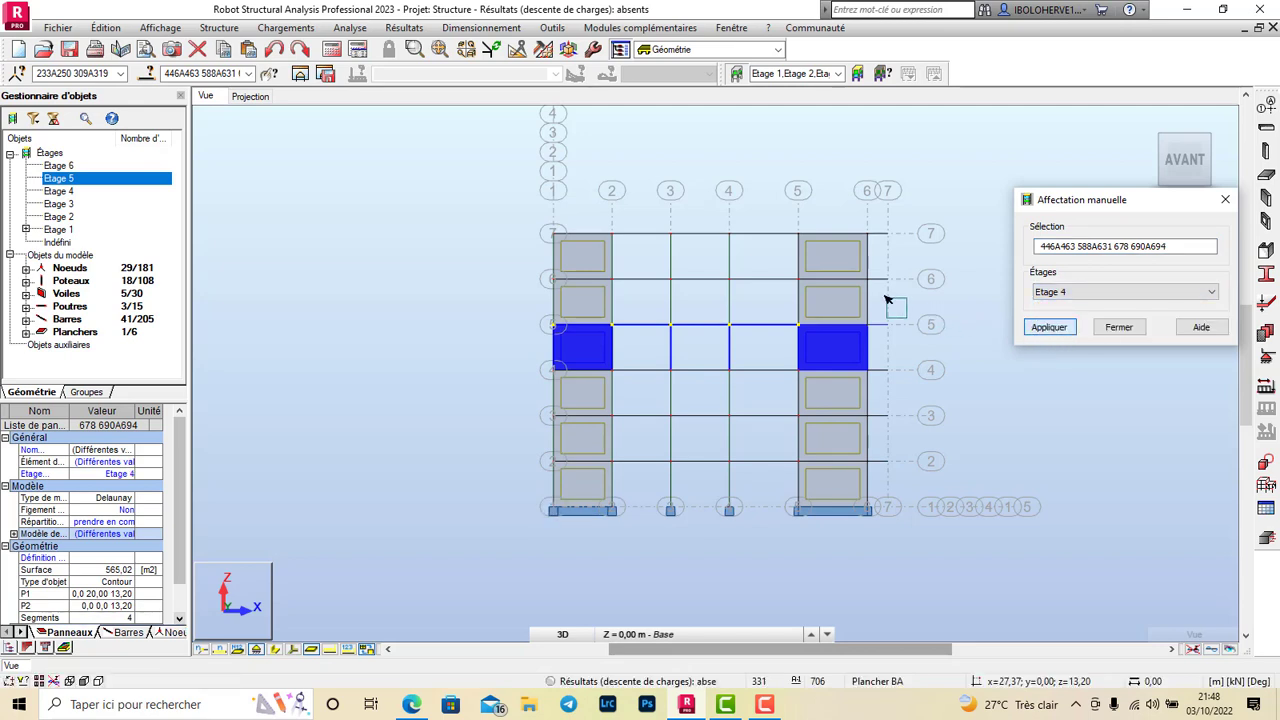
Assign the columns and walls between level lines 5 and 6, with the beams and slab on line 6, to Etage 5
{"action": "left_click_drag", "start_coordinate": [886, 298], "coordinate": [474, 330]}
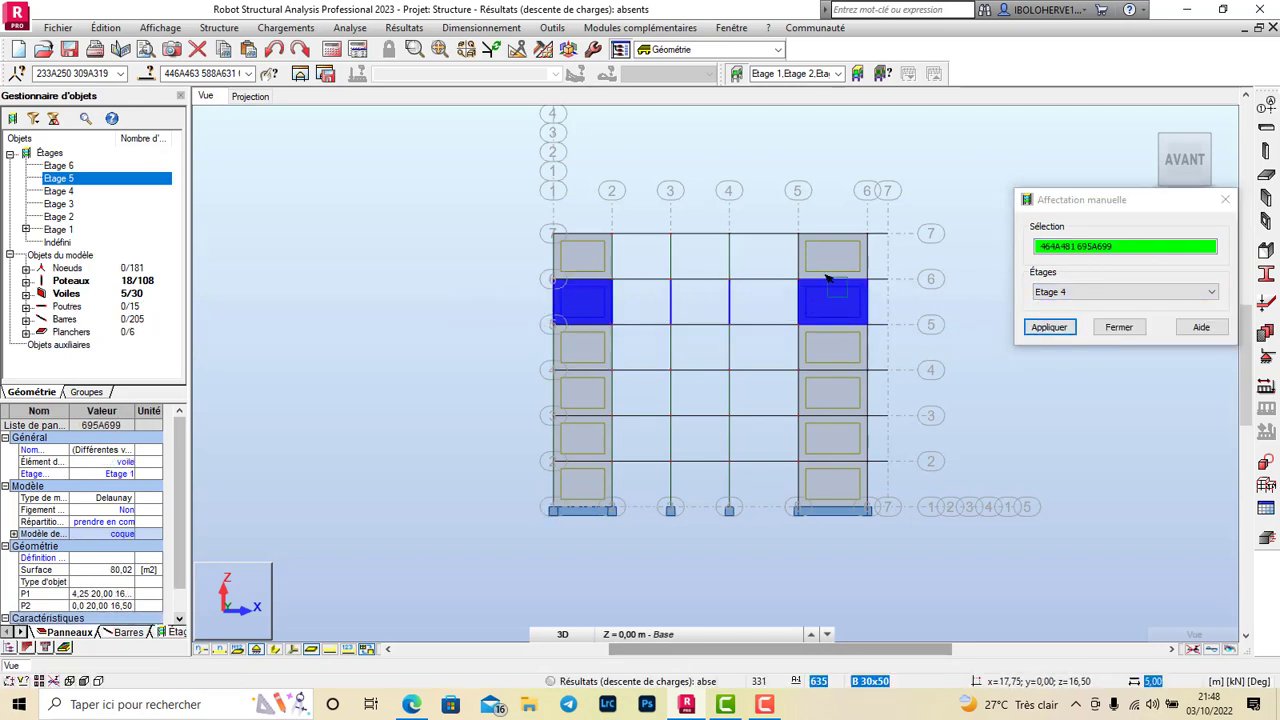
{"action": "left_click", "coordinate": [931, 279]}
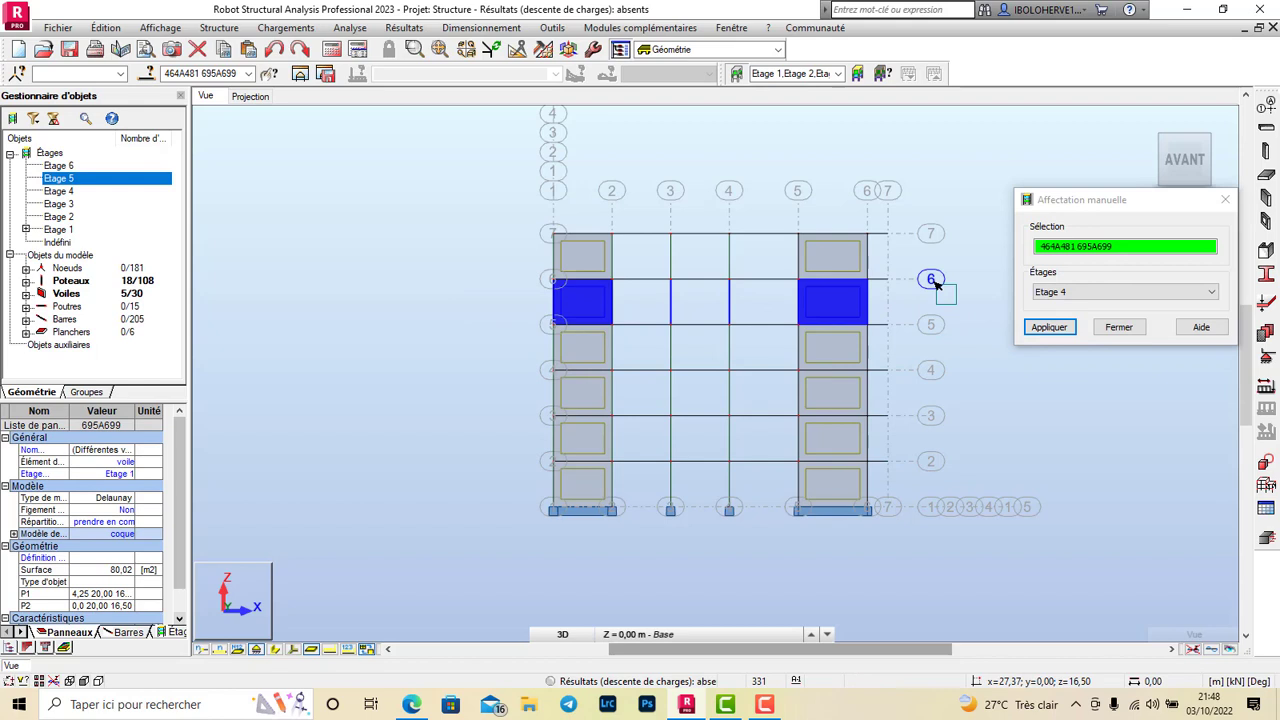
{"action": "left_click", "coordinate": [1039, 296]}
{"action": "left_click", "coordinate": [1050, 358]}
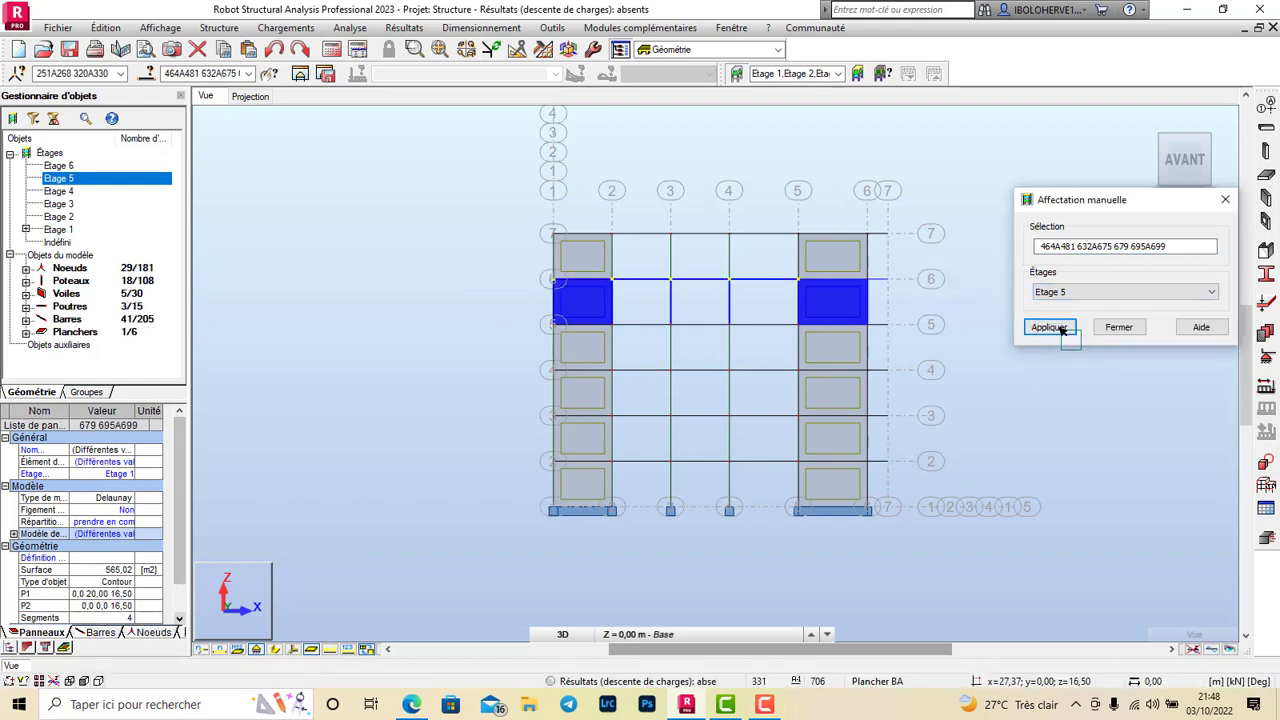
{"action": "left_click", "coordinate": [1047, 326]}
Assign the topmost columns and walls with the roof slab on level line 7 to Etage 6, and close the manual assignment dialog
{"action": "left_click_drag", "start_coordinate": [906, 223], "coordinate": [457, 260]}
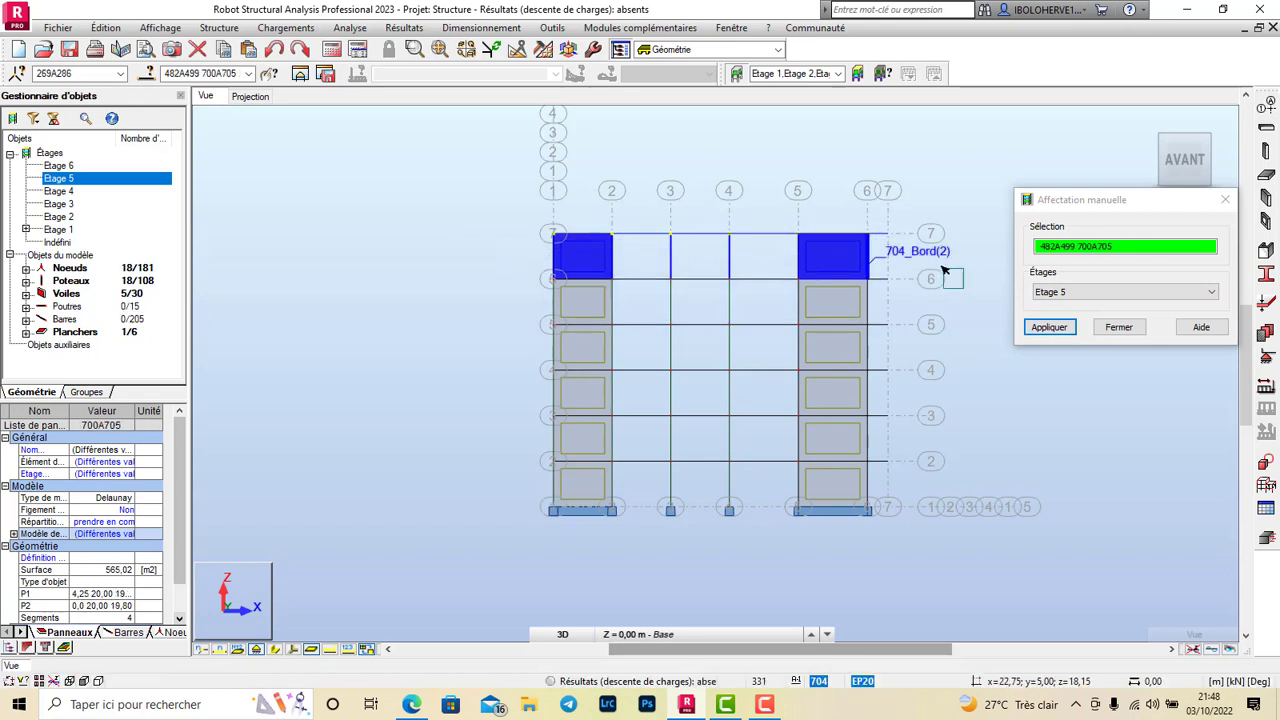
{"action": "left_click", "coordinate": [1082, 292]}
{"action": "left_click", "coordinate": [1076, 307]}
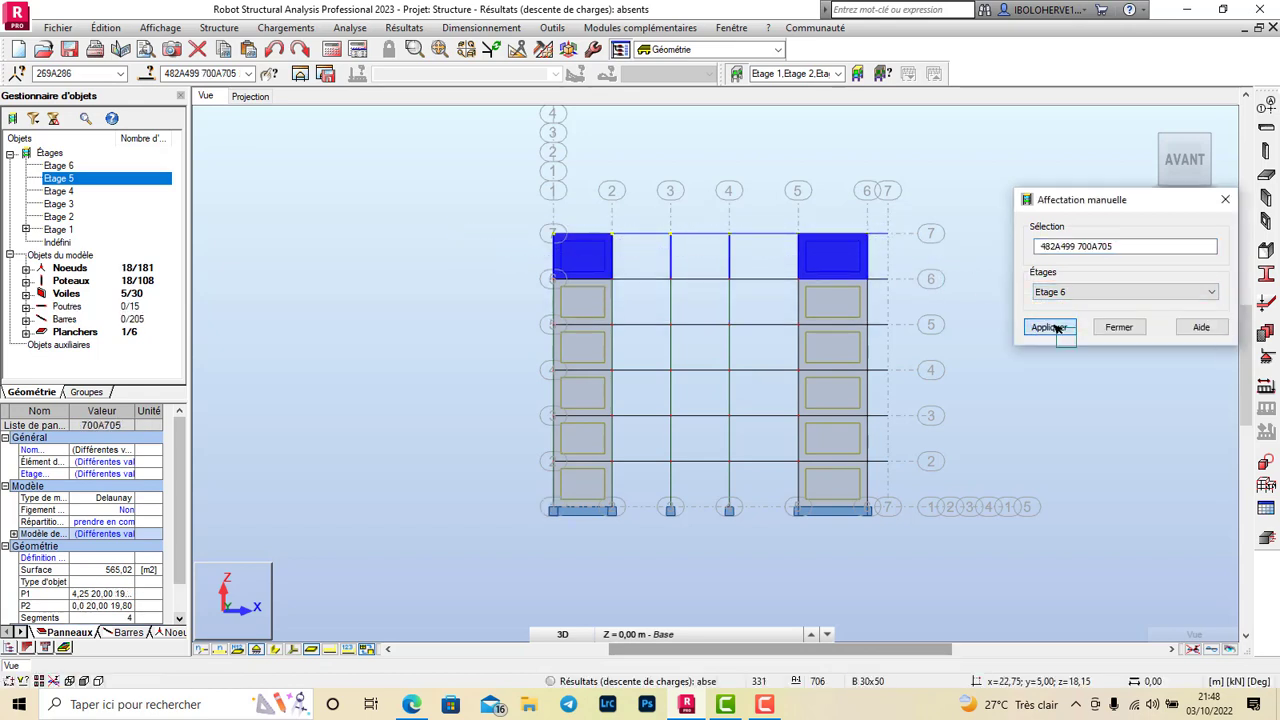
{"action": "left_click", "coordinate": [1058, 327]}
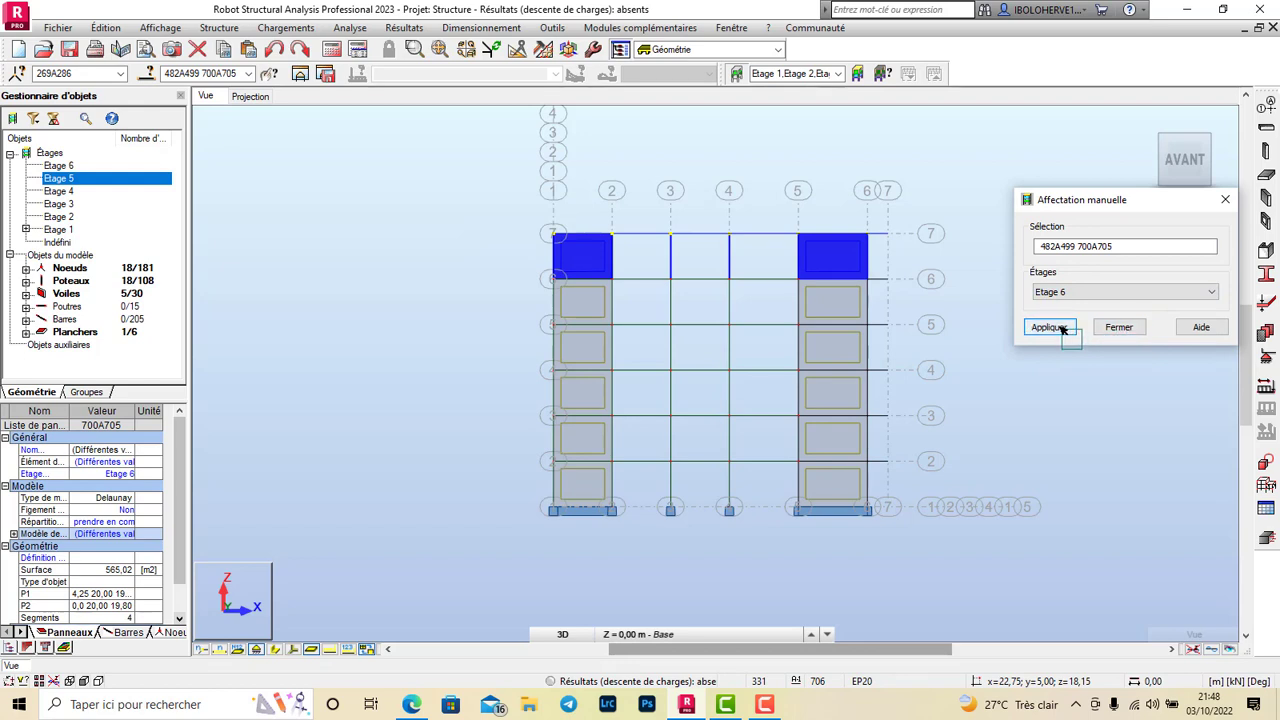
{"action": "left_click", "coordinate": [1117, 327]}
{"action": "left_click", "coordinate": [409, 231]}
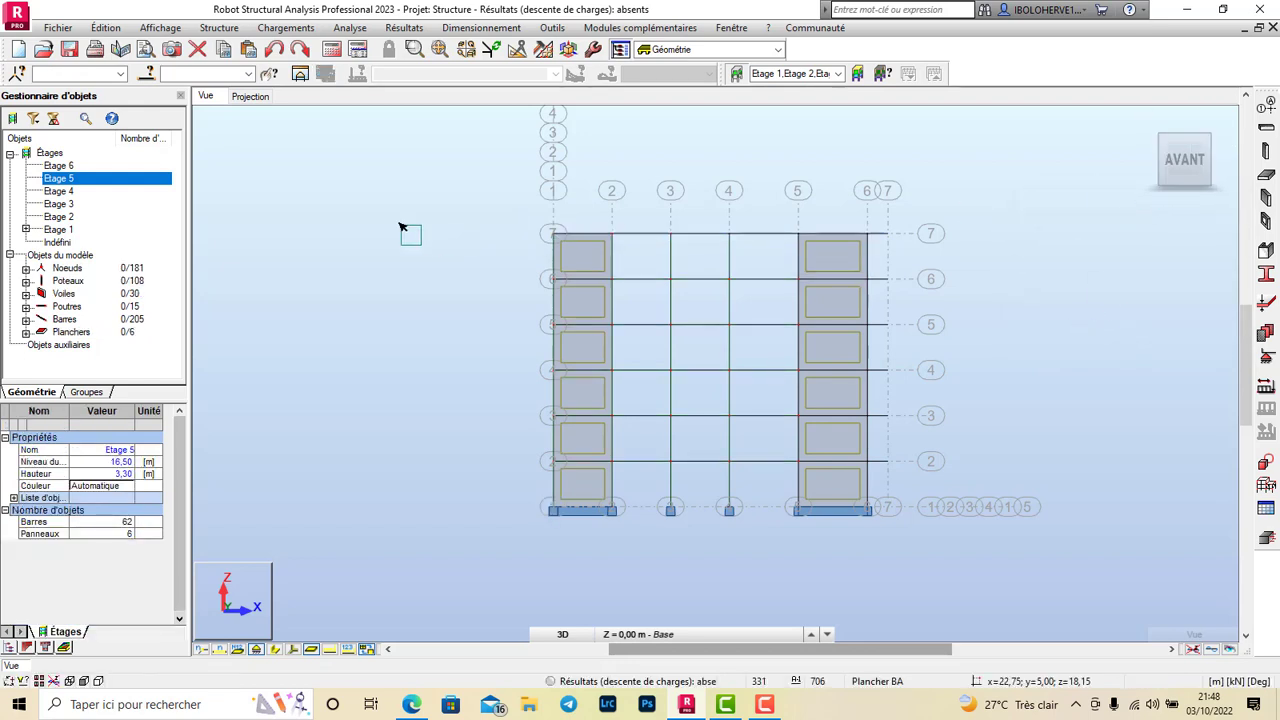
Isolate the storeys from Etage 1 up to Etage 6 in the 3D view to check their assigned elements, and redisplay the whole building
{"action": "left_click", "coordinate": [57, 230]}
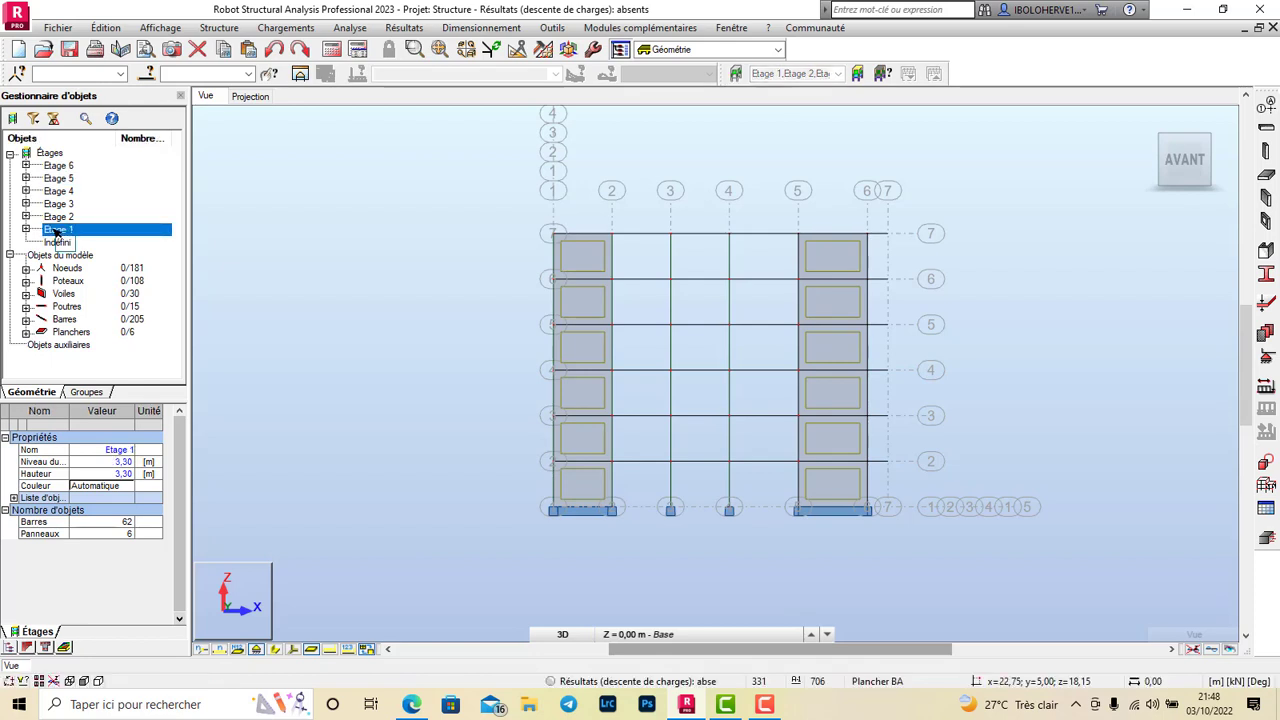
{"action": "double_click", "coordinate": [49, 230]}
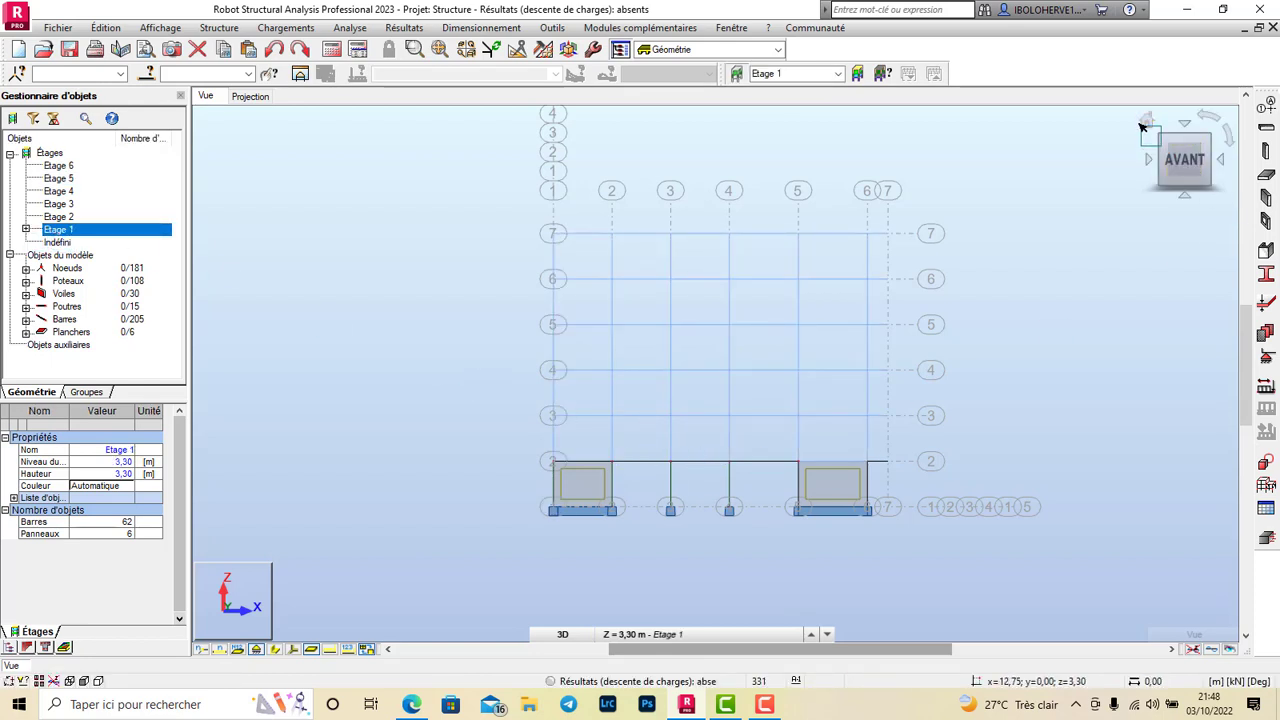
{"action": "left_click", "coordinate": [1147, 121]}
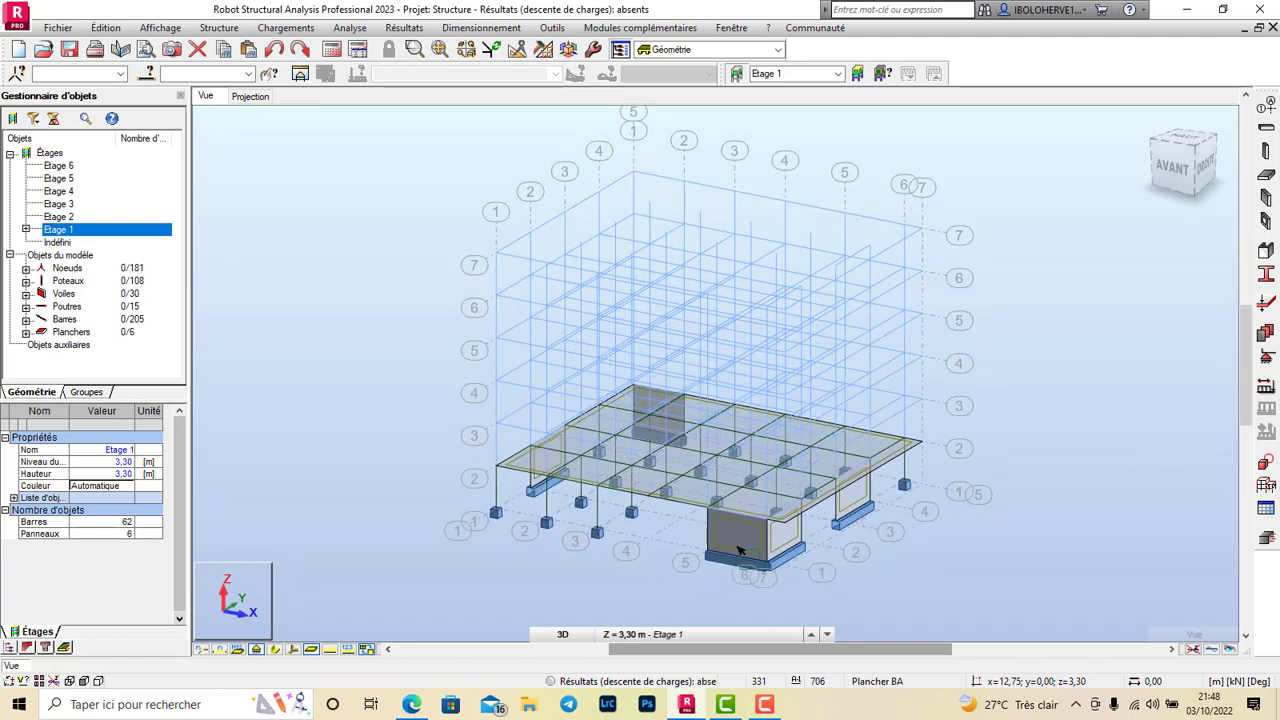
{"action": "double_click", "coordinate": [58, 217]}
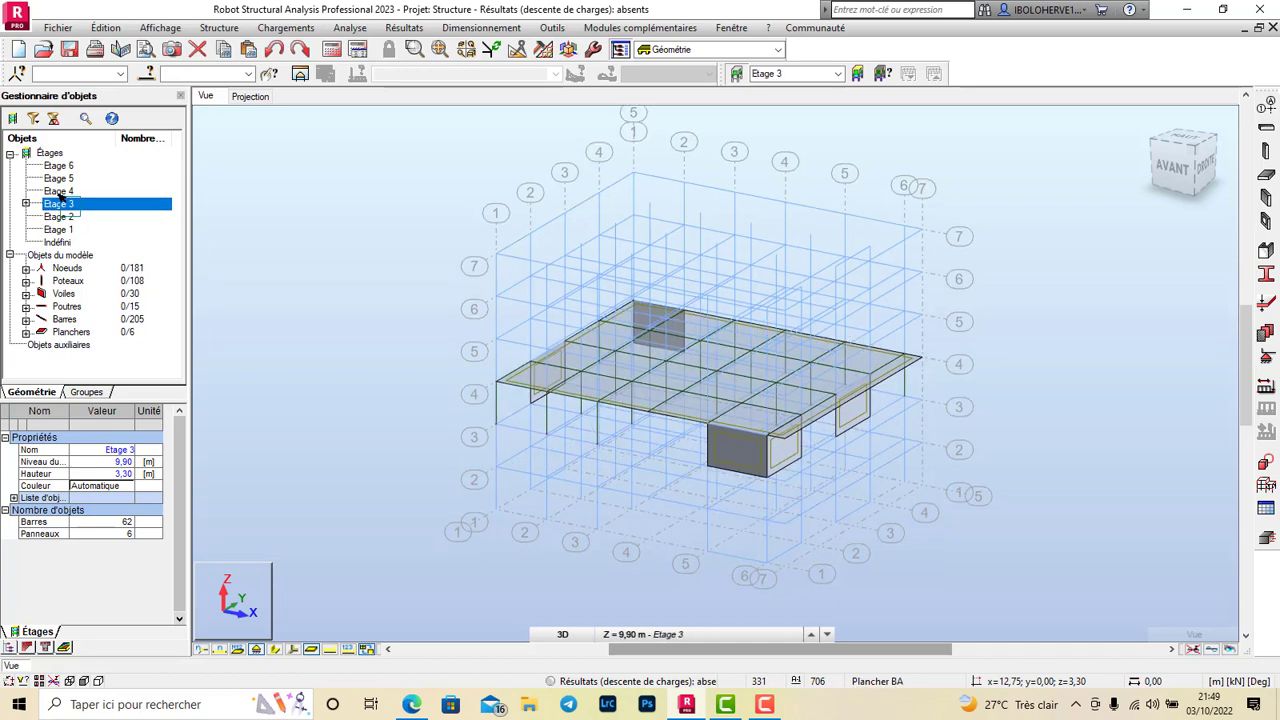
{"action": "left_click", "coordinate": [58, 190]}
{"action": "left_click", "coordinate": [60, 177]}
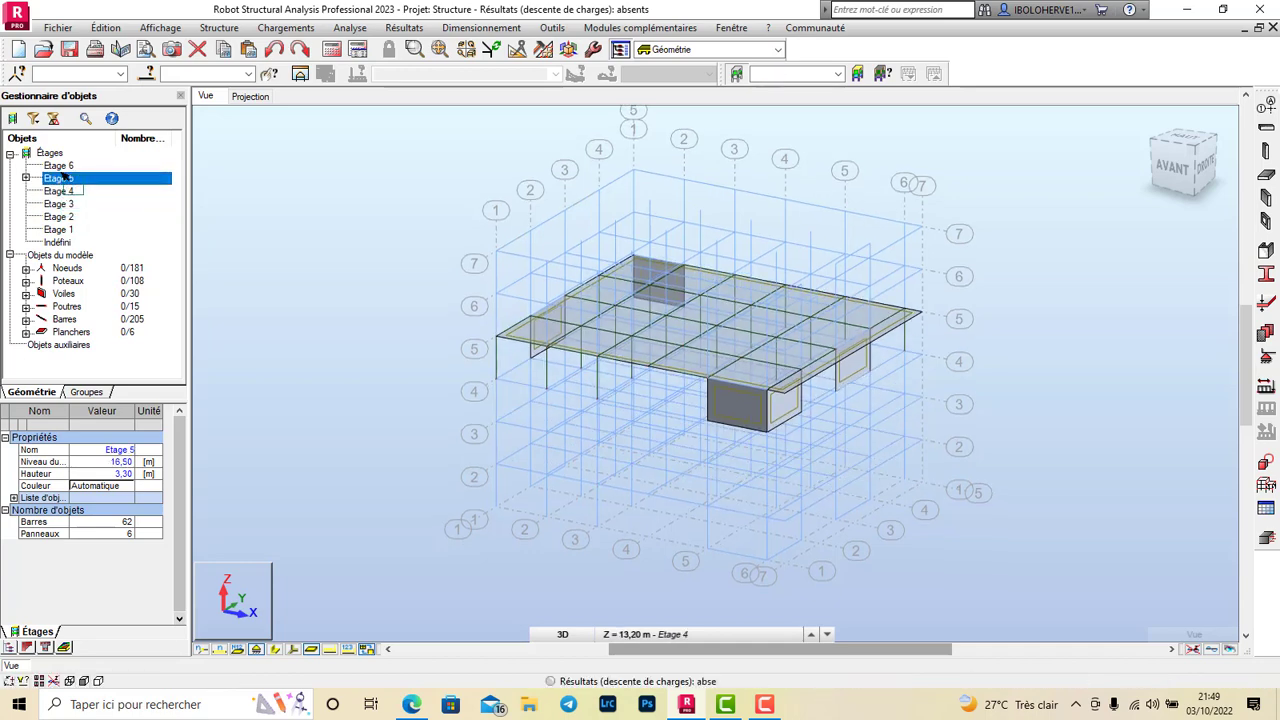
{"action": "left_click", "coordinate": [58, 165]}
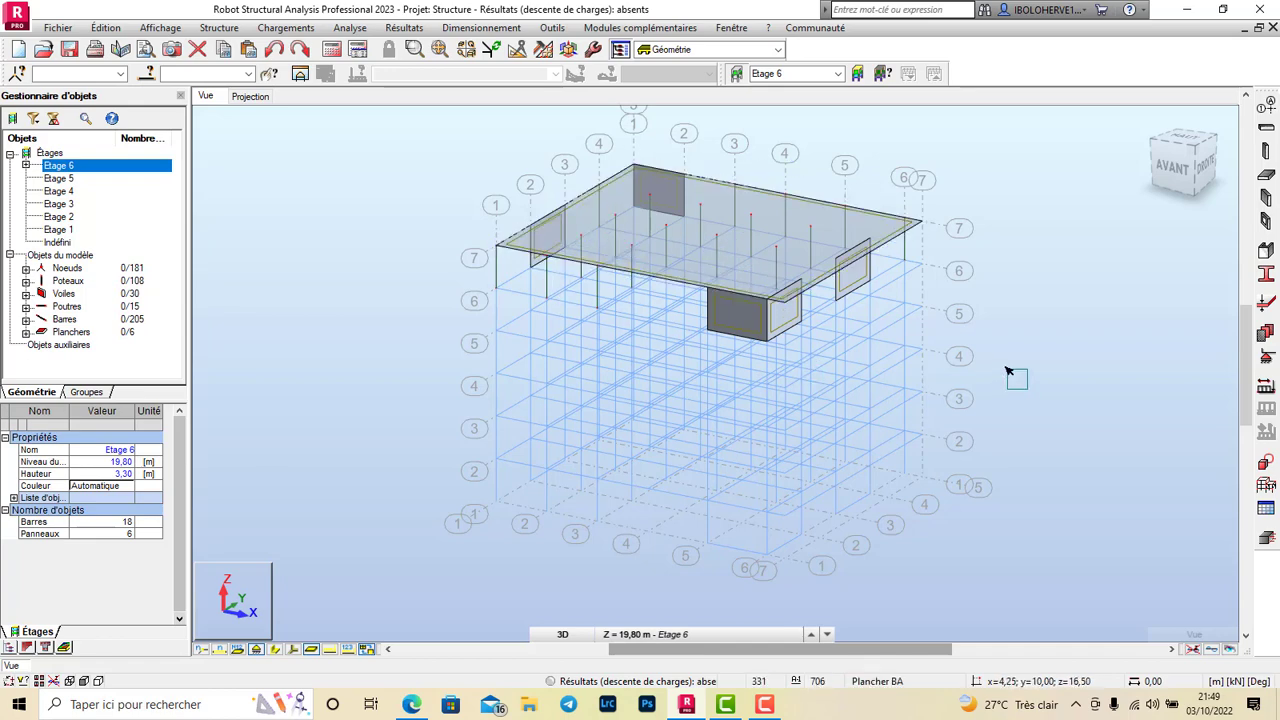
{"action": "left_click", "coordinate": [72, 166]}
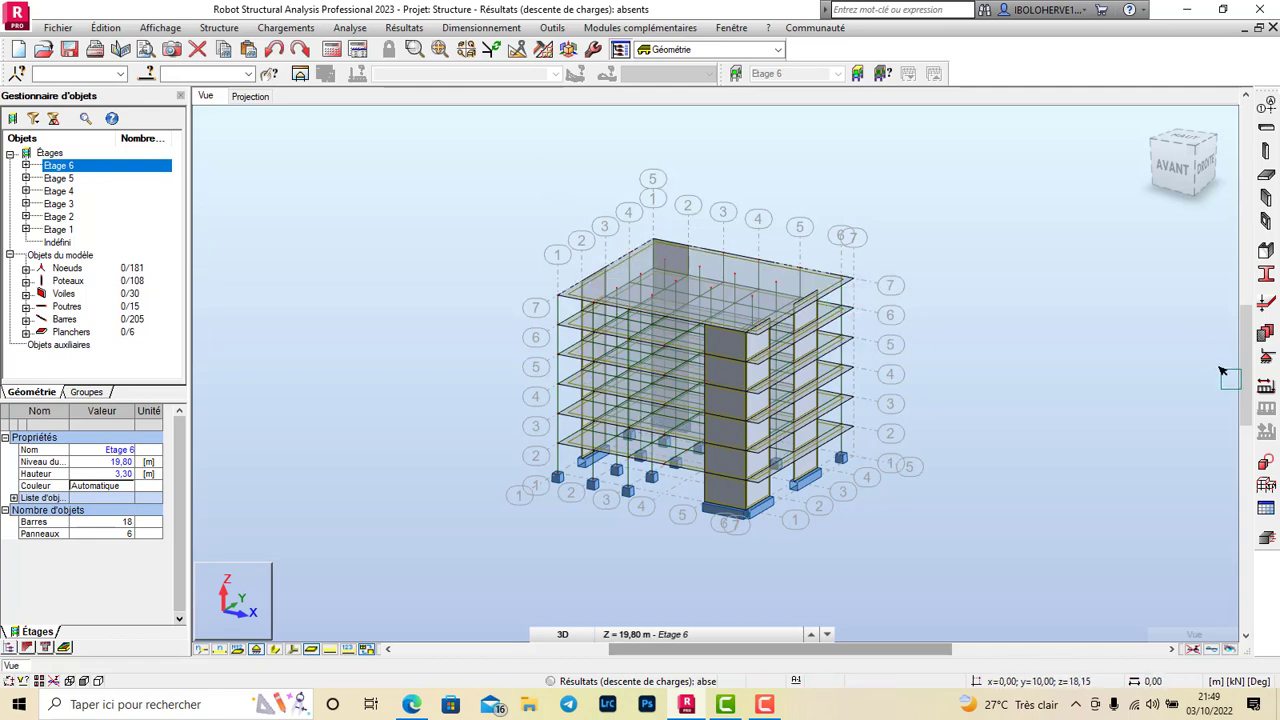
Open the load case definition and add load case 1 named G with the nature permanente
{"action": "left_click", "coordinate": [1266, 386]}
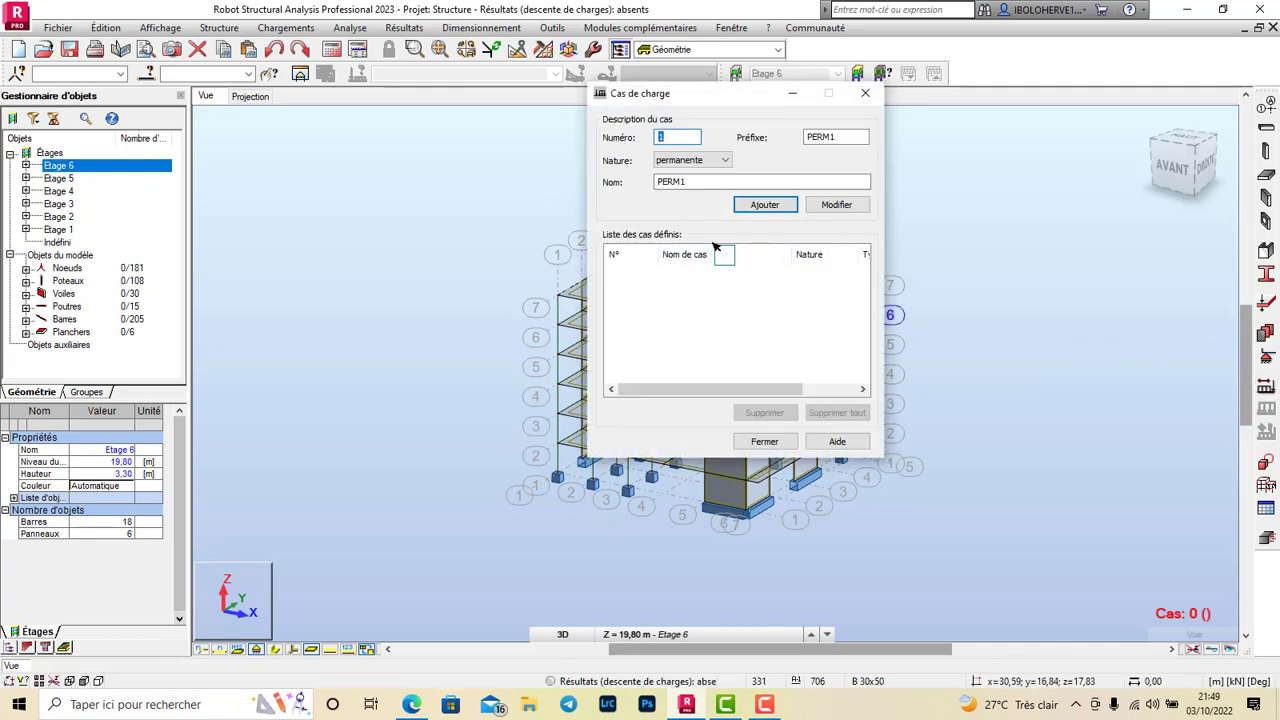
{"action": "left_click_drag", "start_coordinate": [703, 184], "coordinate": [632, 183]}
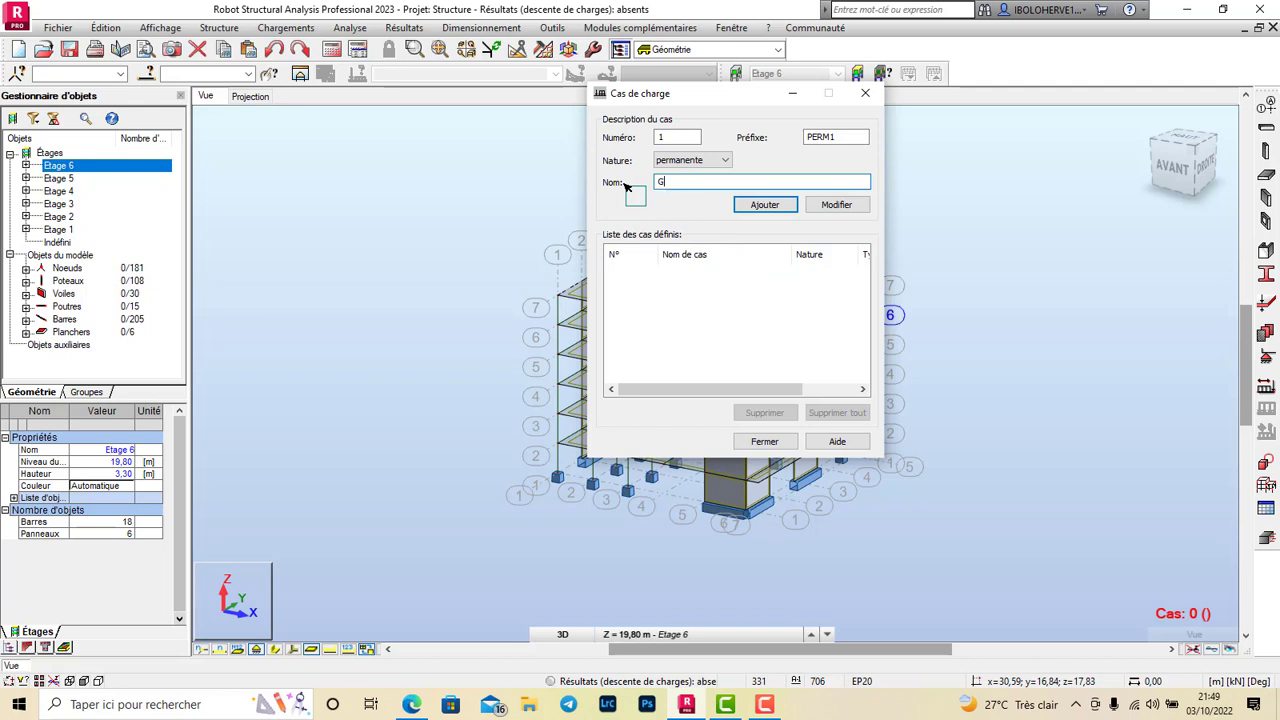
{"action": "type", "text": "G"}
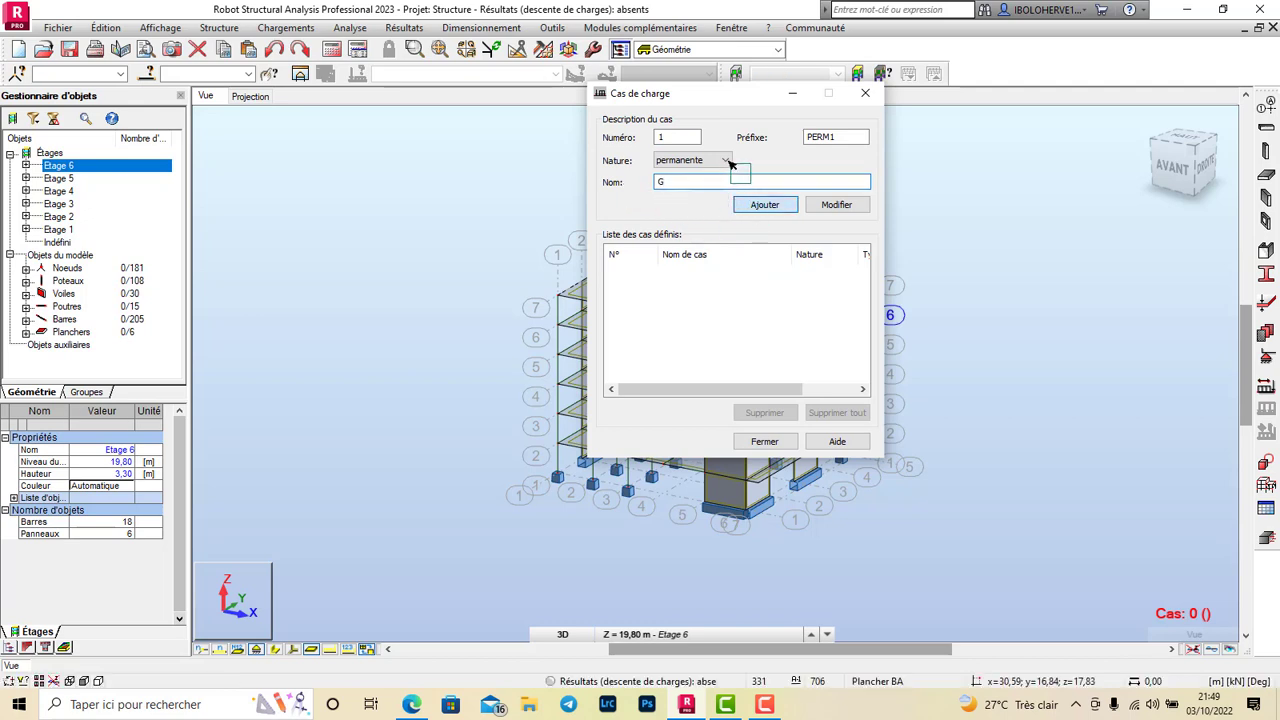
{"action": "key", "text": "Return"}
Add load case 2 named EXP with the nature d'exploitation
{"action": "left_click", "coordinate": [726, 161]}
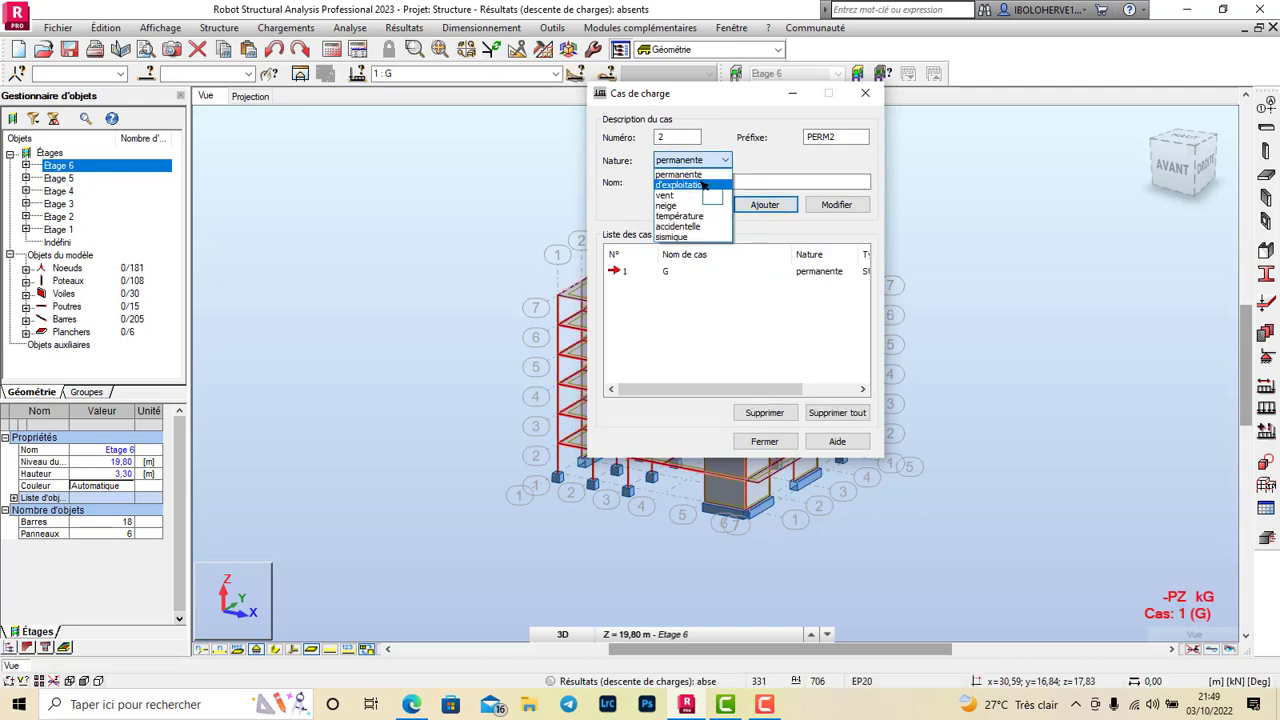
{"action": "left_click", "coordinate": [704, 185]}
{"action": "left_click_drag", "start_coordinate": [688, 184], "coordinate": [615, 195]}
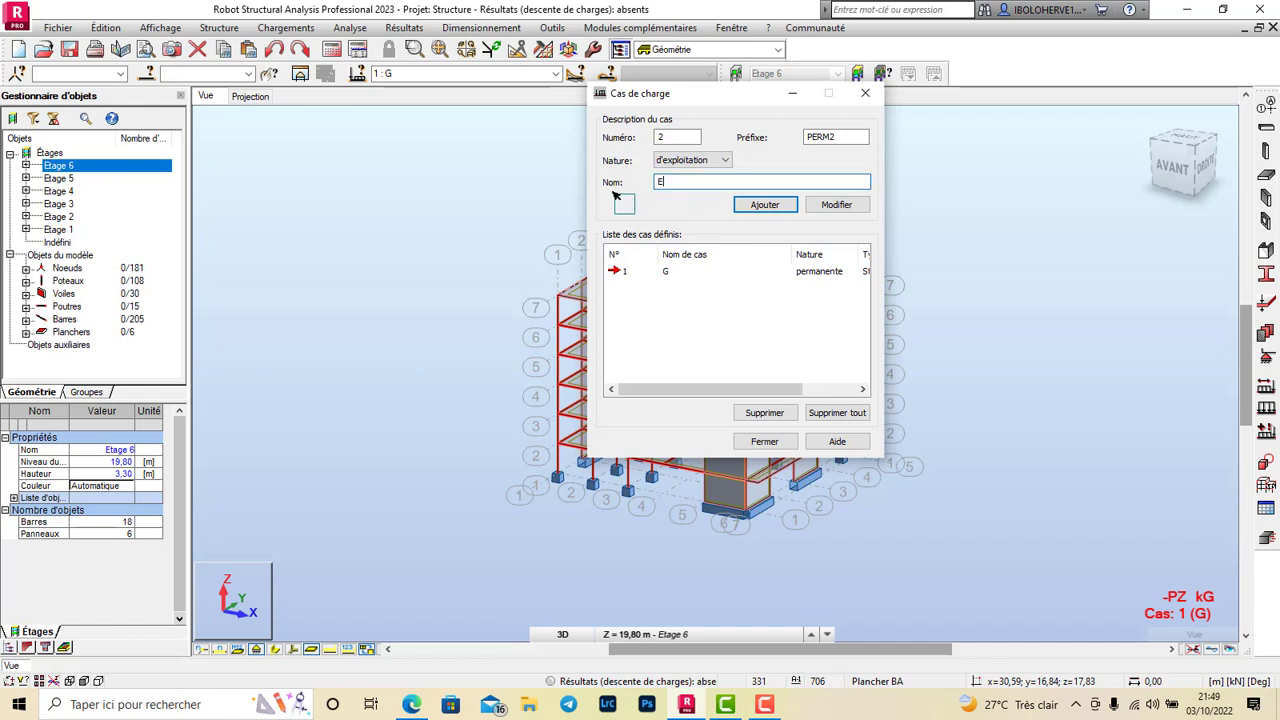
{"action": "type", "text": "EXP"}
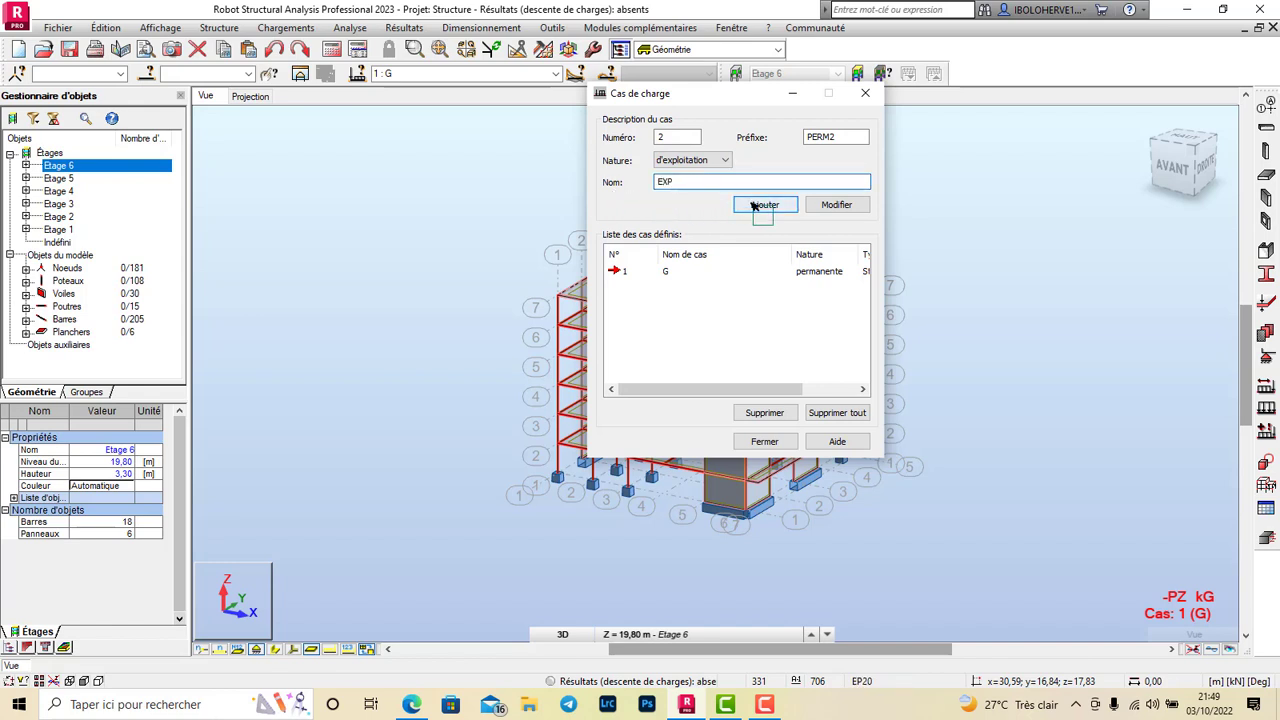
{"action": "key", "text": "Return"}
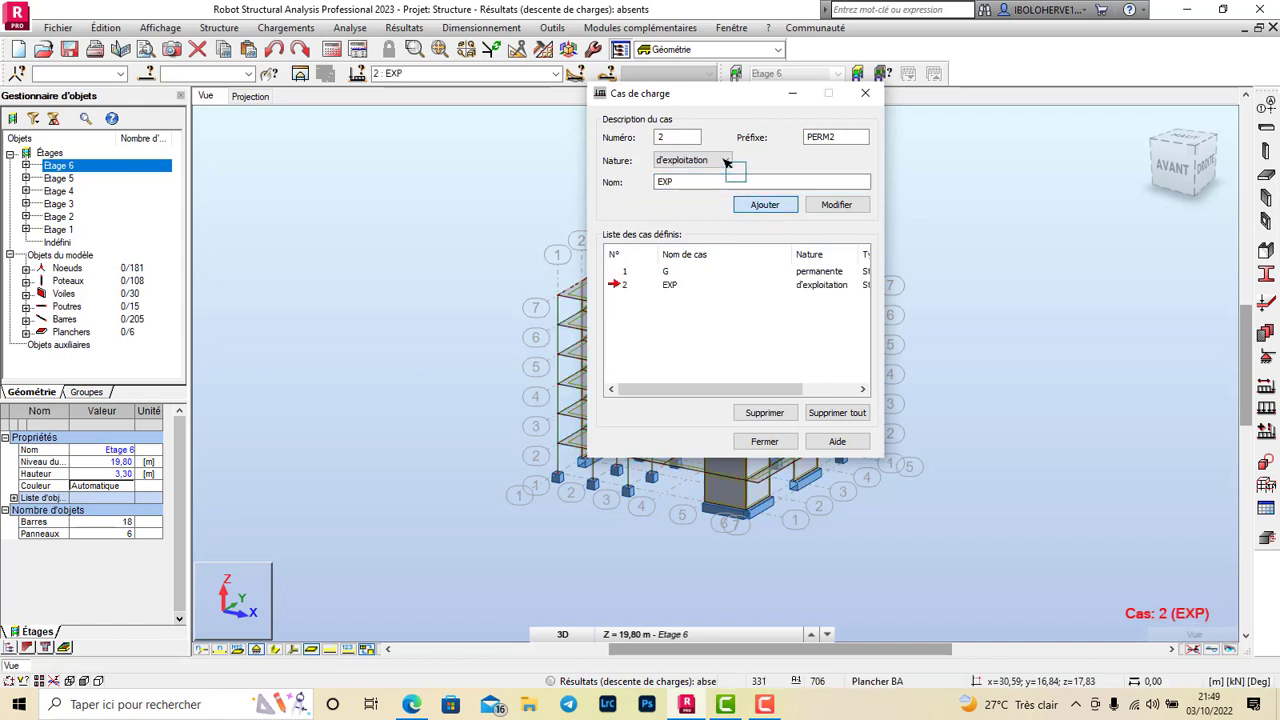
Add load case 3 named G10 with the nature permanente, and close the load case definition
{"action": "left_click", "coordinate": [726, 161]}
{"action": "left_click", "coordinate": [690, 171]}
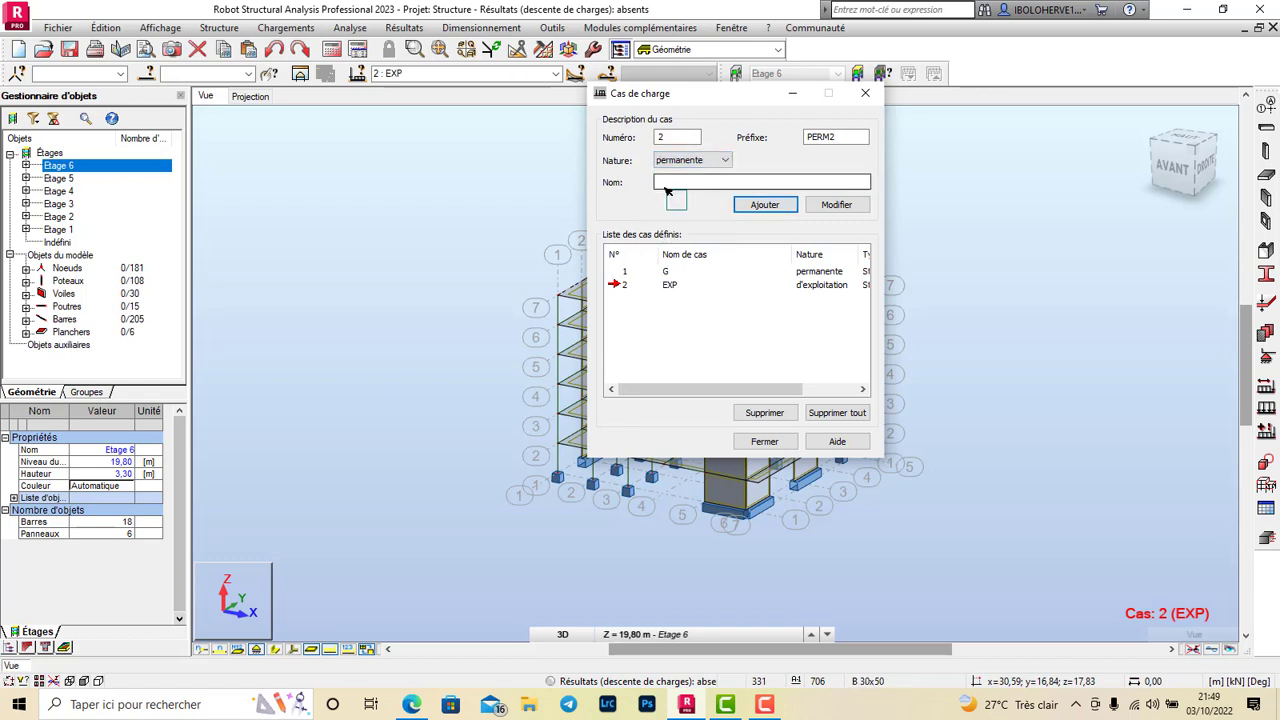
{"action": "left_click_drag", "start_coordinate": [680, 182], "coordinate": [636, 193]}
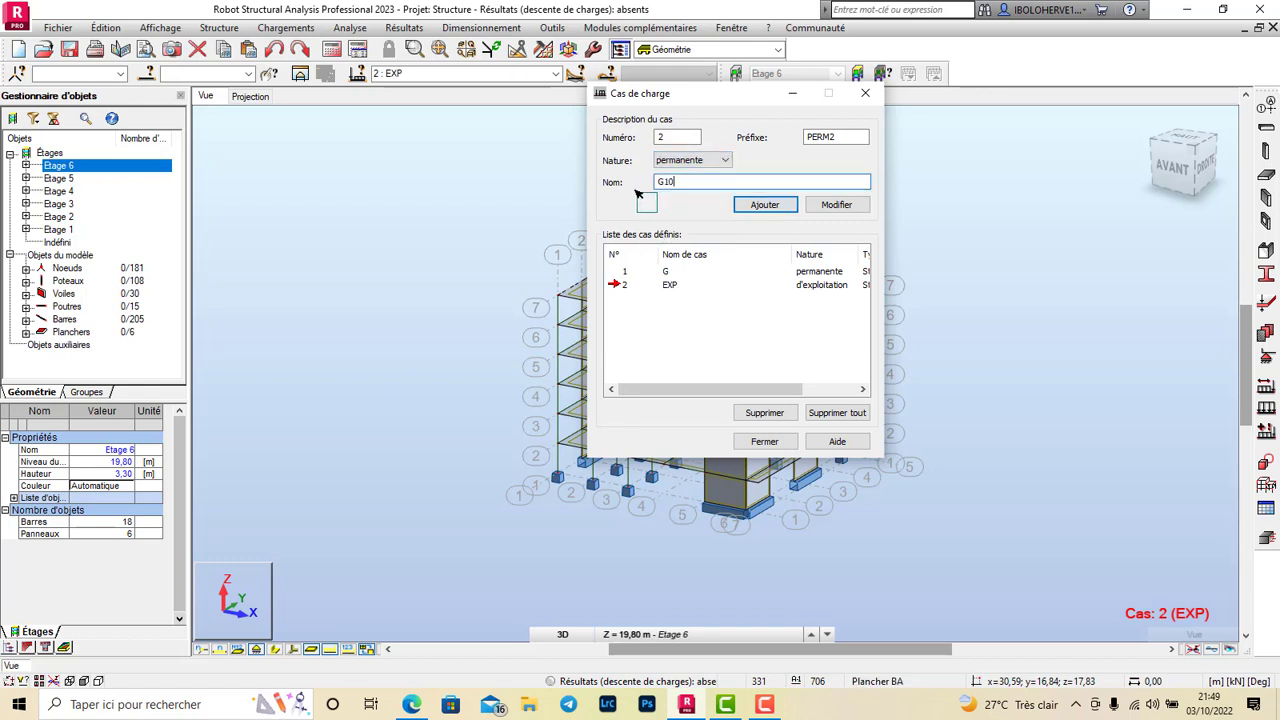
{"action": "left_click", "coordinate": [765, 204]}
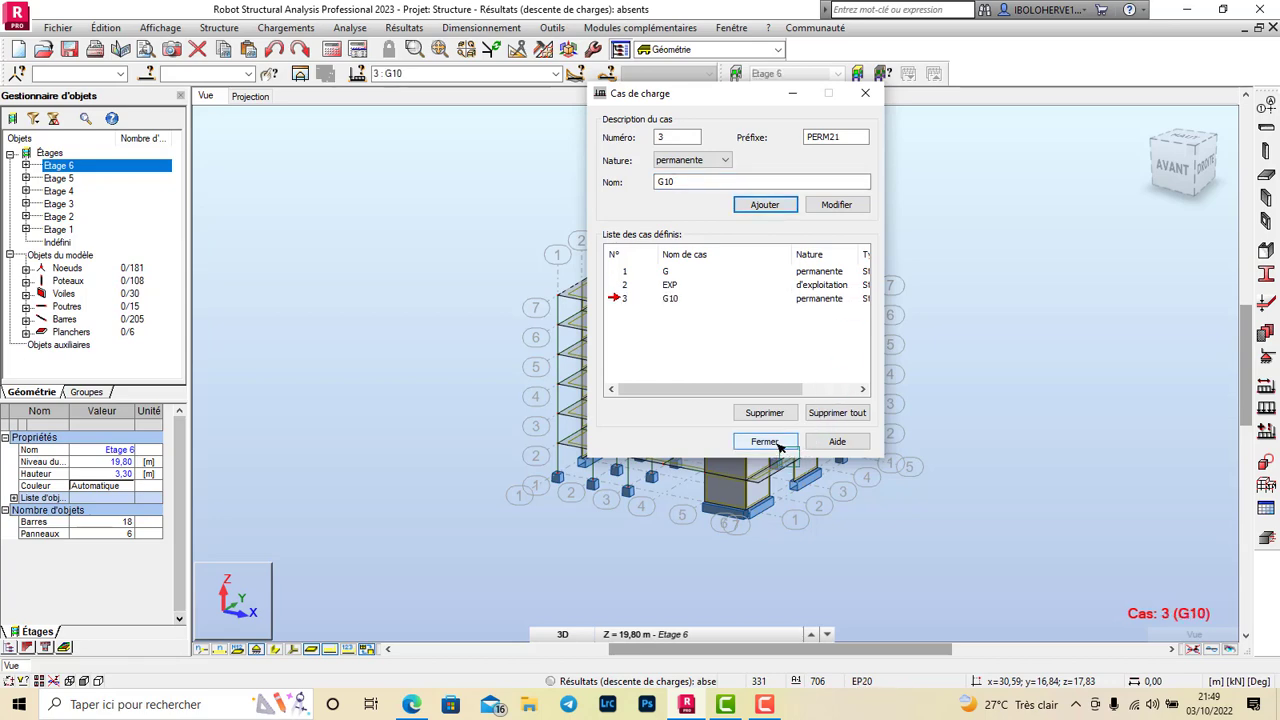
{"action": "left_click", "coordinate": [776, 446]}
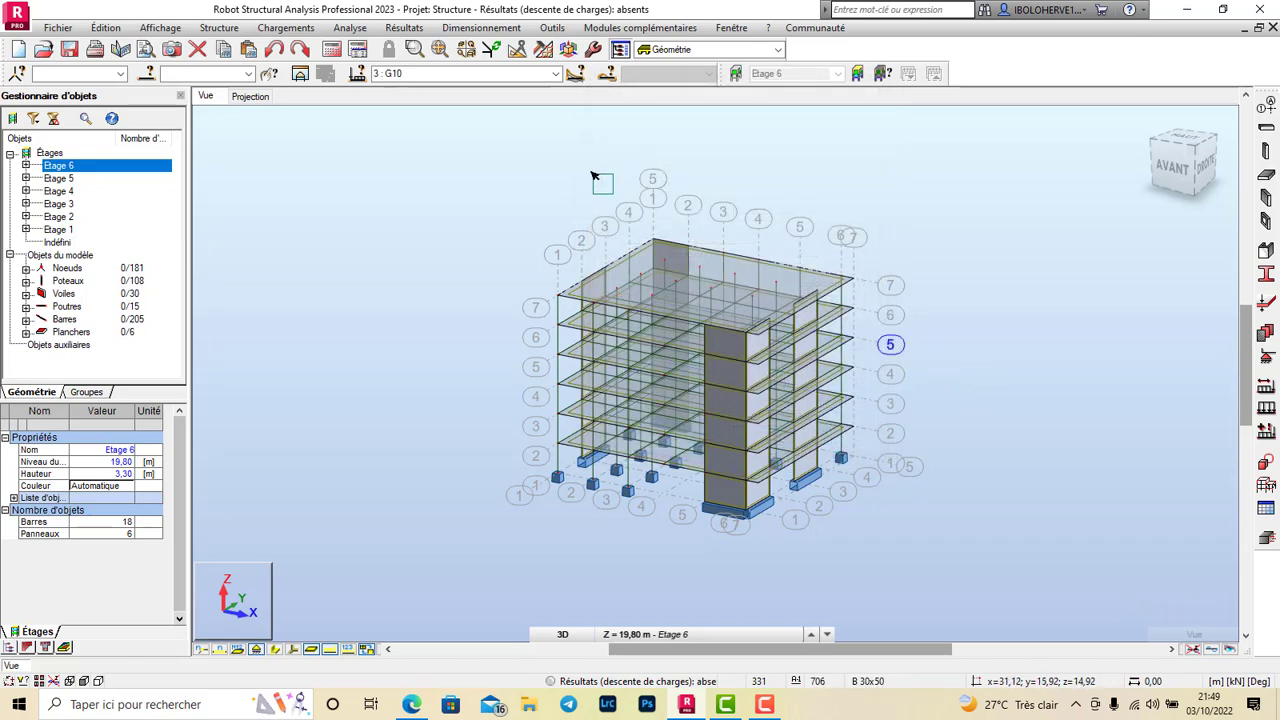
{"action": "left_click", "coordinate": [891, 316]}
{"action": "left_click", "coordinate": [891, 346], "text": "ctrl"}
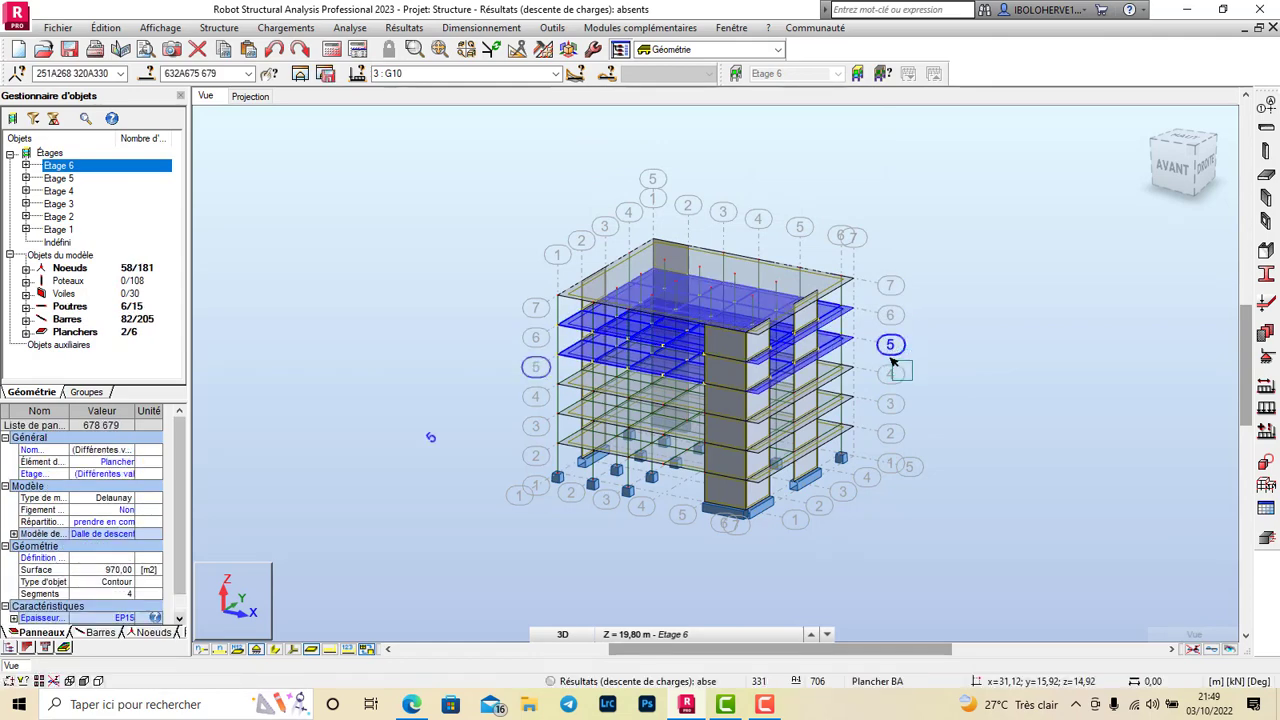
{"action": "left_click", "coordinate": [859, 395]}
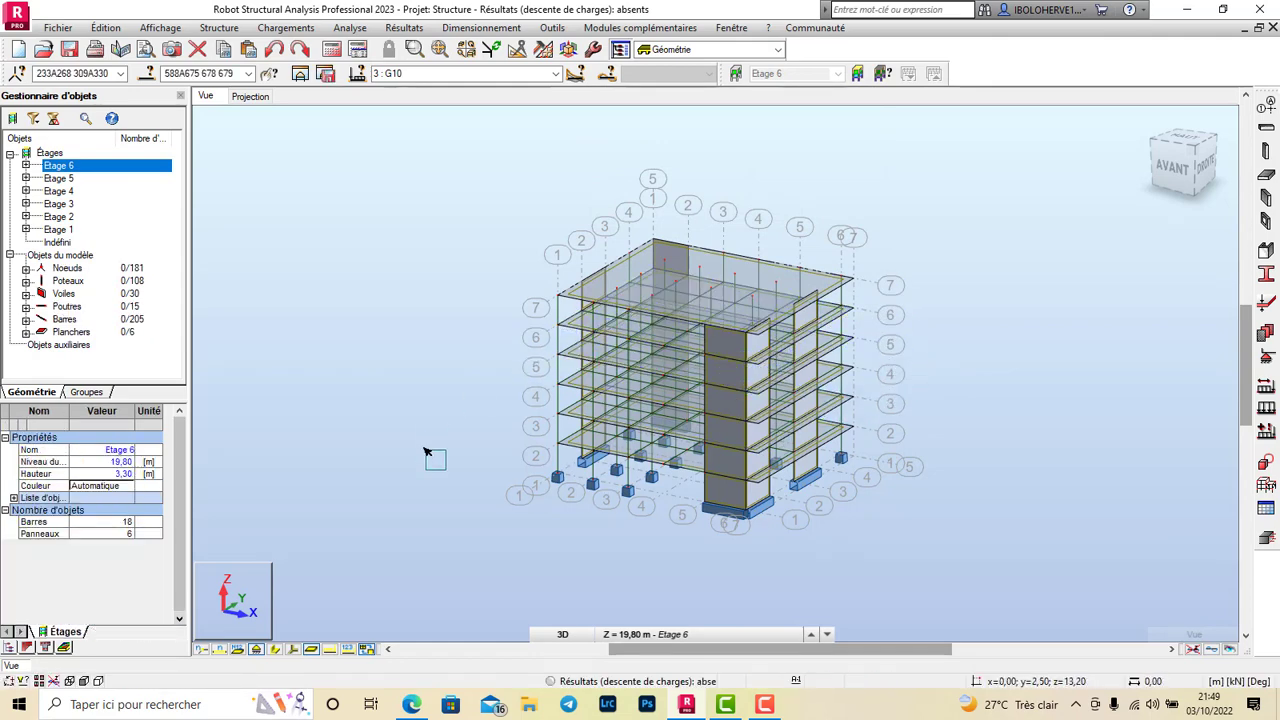
Exclude bars from the graphical selection filter and select the five floor slabs on level lines 6 down to 2
{"action": "left_click", "coordinate": [38, 681]}
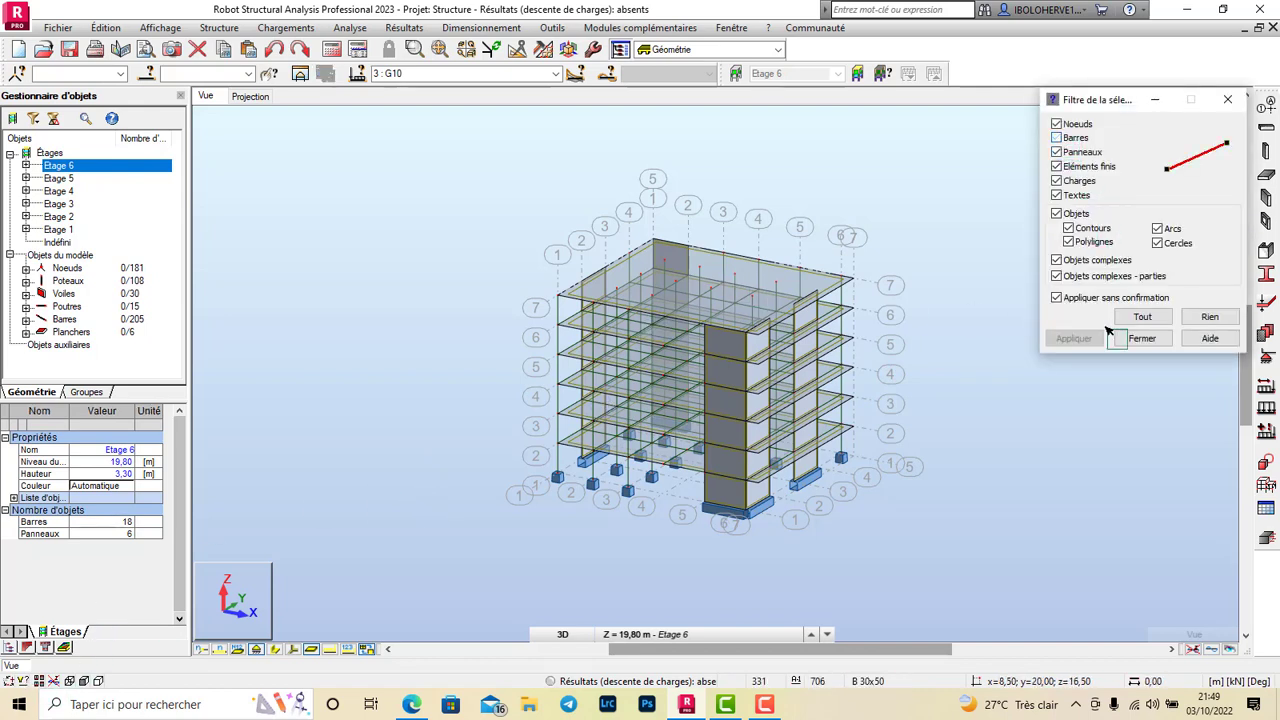
{"action": "left_click", "coordinate": [1141, 339]}
{"action": "left_click", "coordinate": [890, 332]}
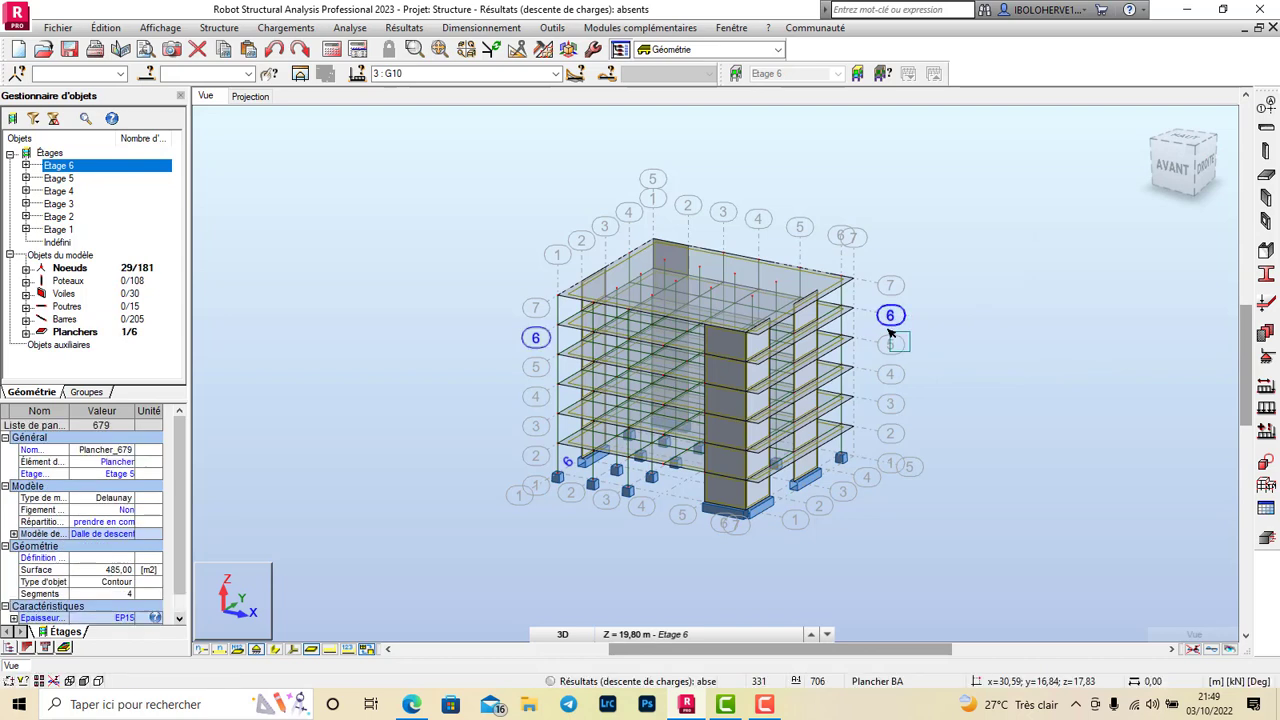
{"action": "left_click", "coordinate": [890, 346], "text": "ctrl"}
{"action": "left_click", "coordinate": [891, 376], "text": "ctrl"}
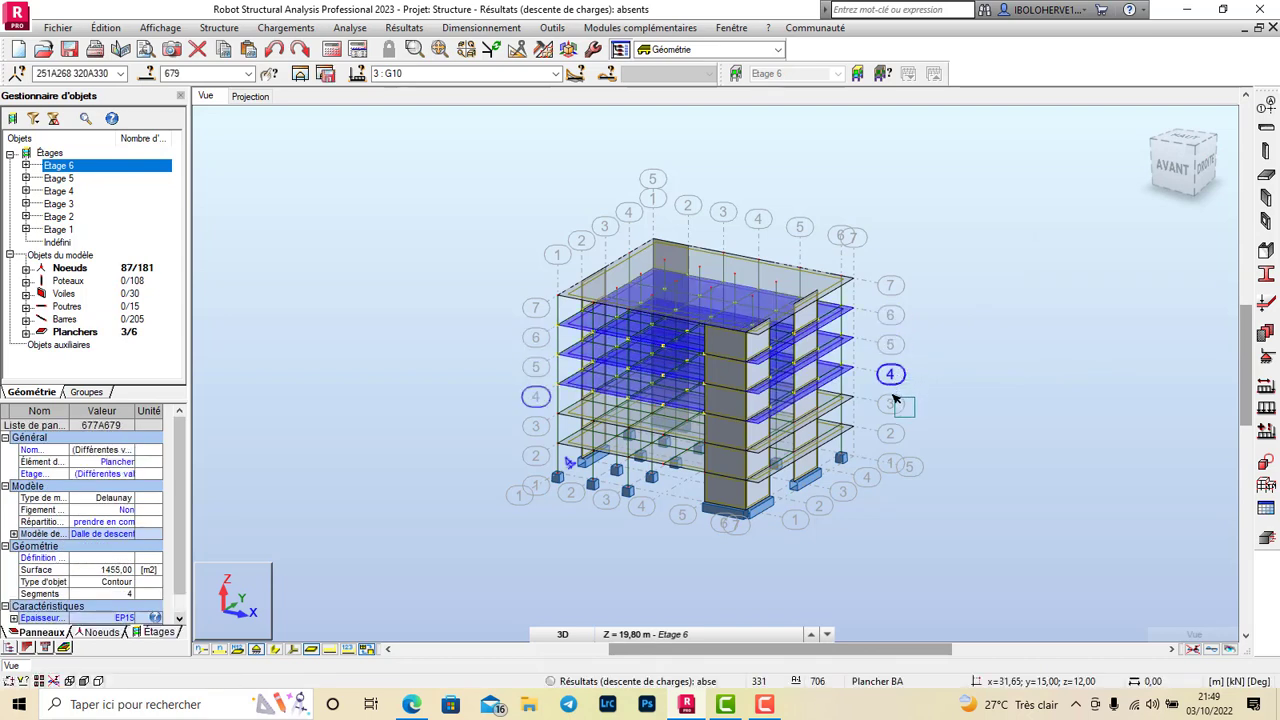
{"action": "left_click", "coordinate": [891, 403], "text": "ctrl"}
{"action": "left_click", "coordinate": [890, 433], "text": "ctrl"}
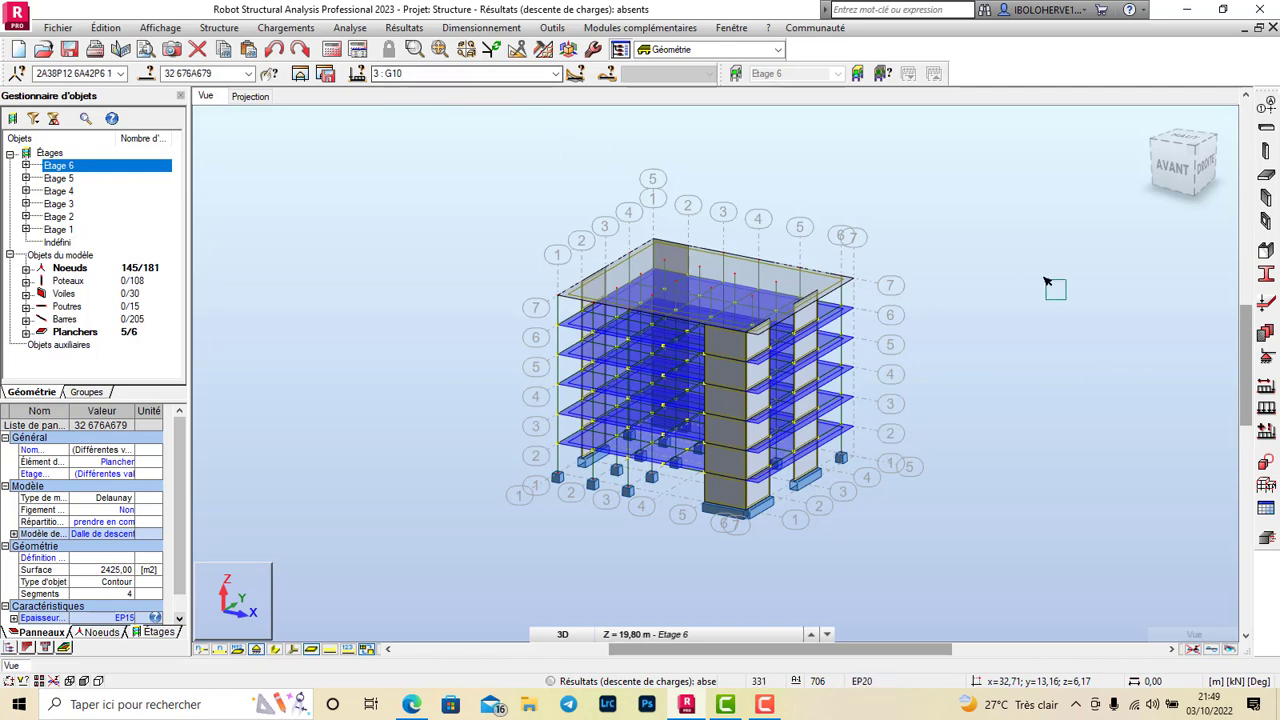
Apply a uniform vertical surface load in case 3 G10 to the selected floor slabs, and close the load definition
{"action": "left_click", "coordinate": [1266, 410]}
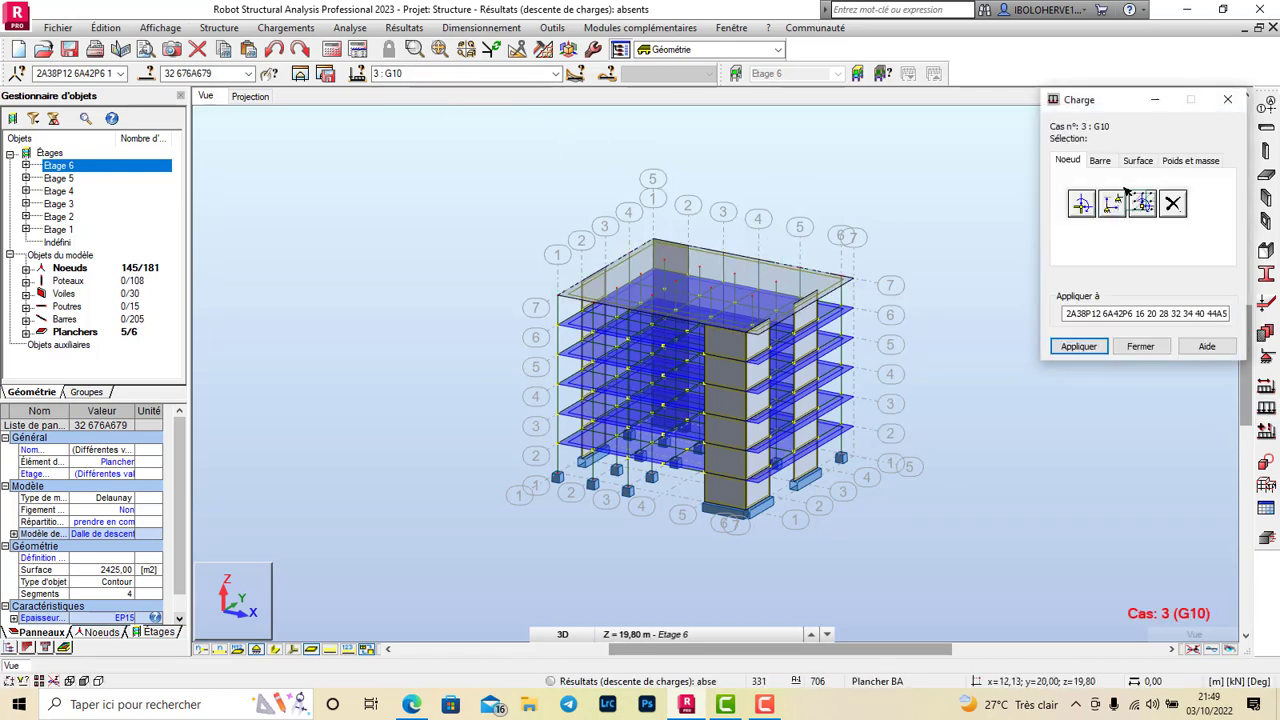
{"action": "left_click", "coordinate": [1139, 161]}
{"action": "left_click", "coordinate": [1083, 213]}
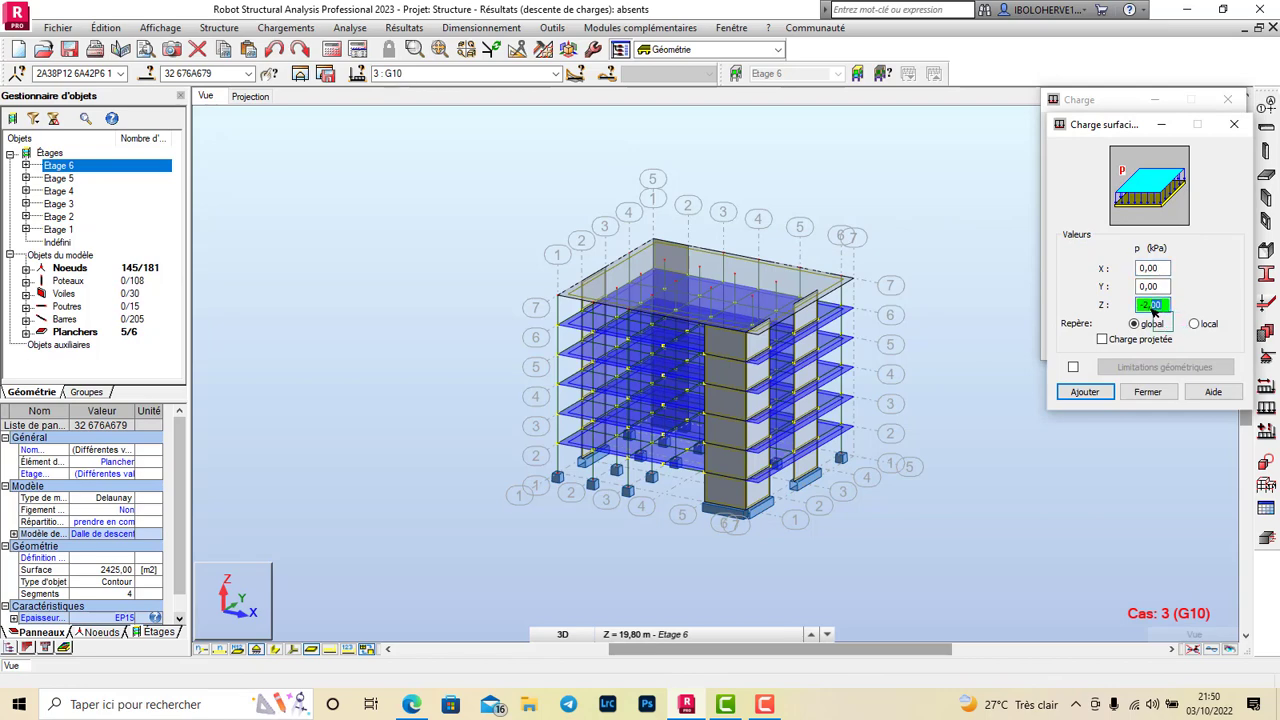
{"action": "left_click", "coordinate": [1085, 391]}
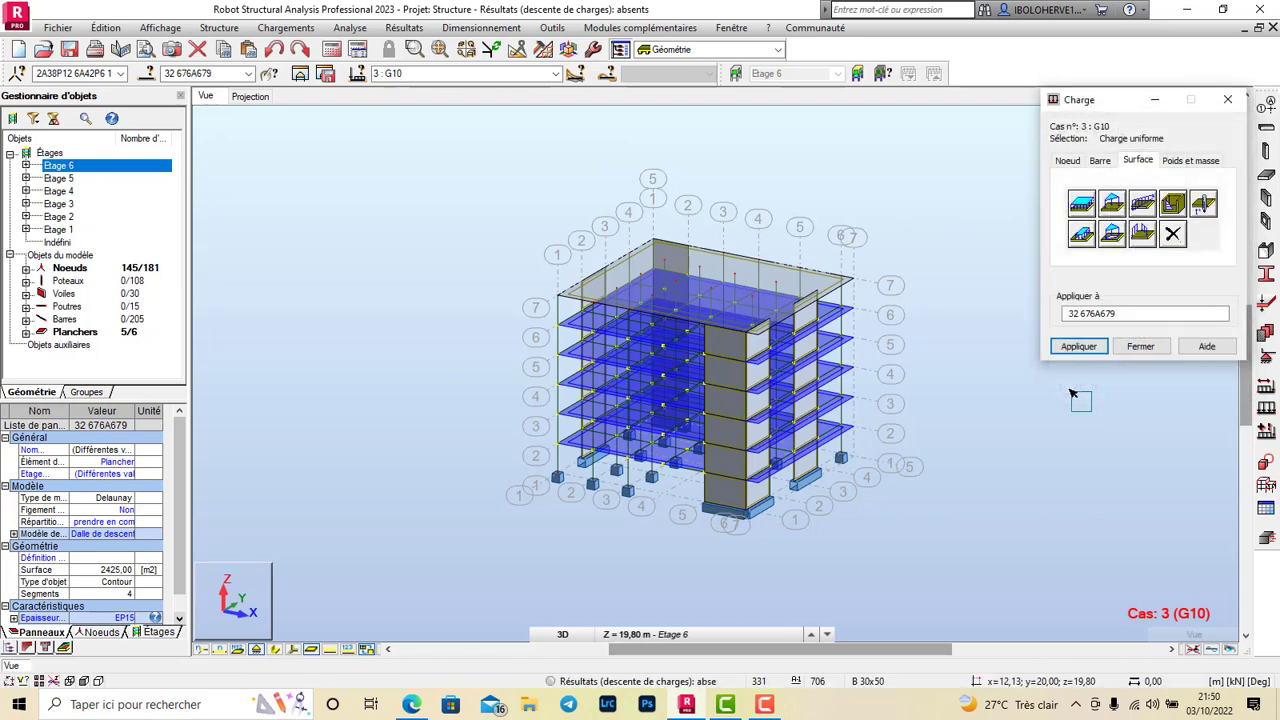
{"action": "left_click", "coordinate": [1085, 346]}
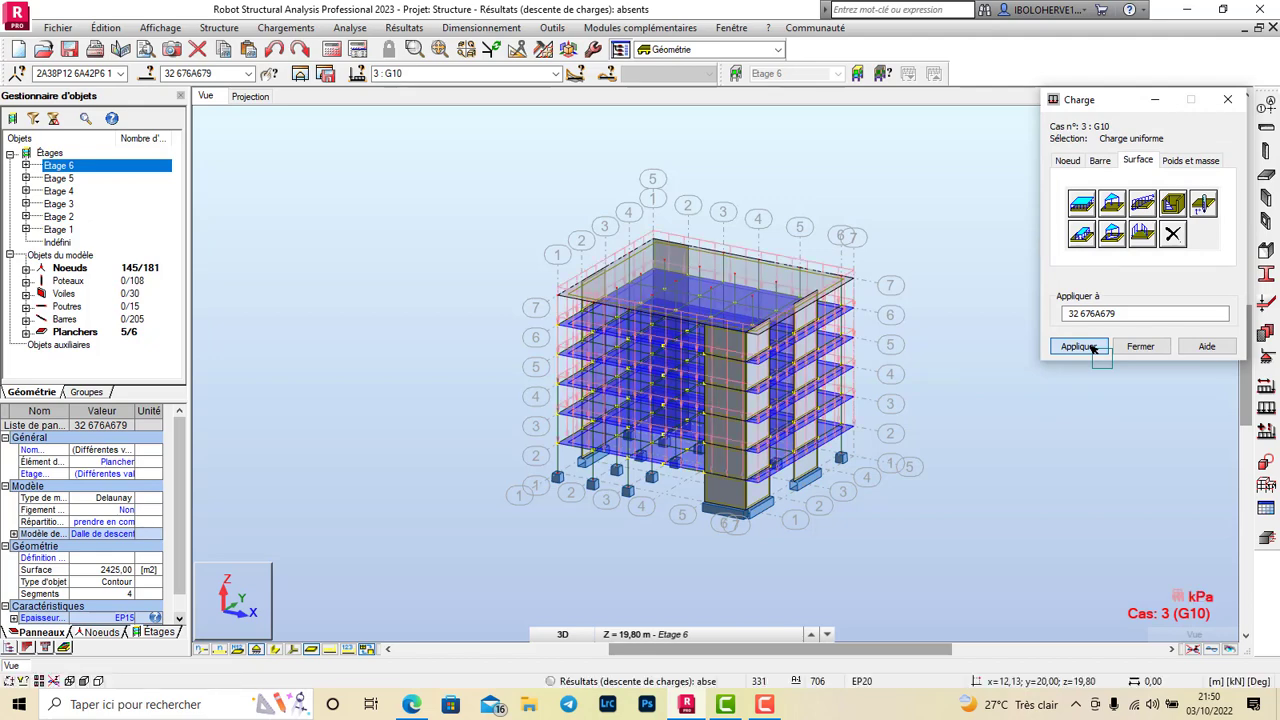
{"action": "left_click", "coordinate": [1141, 346]}
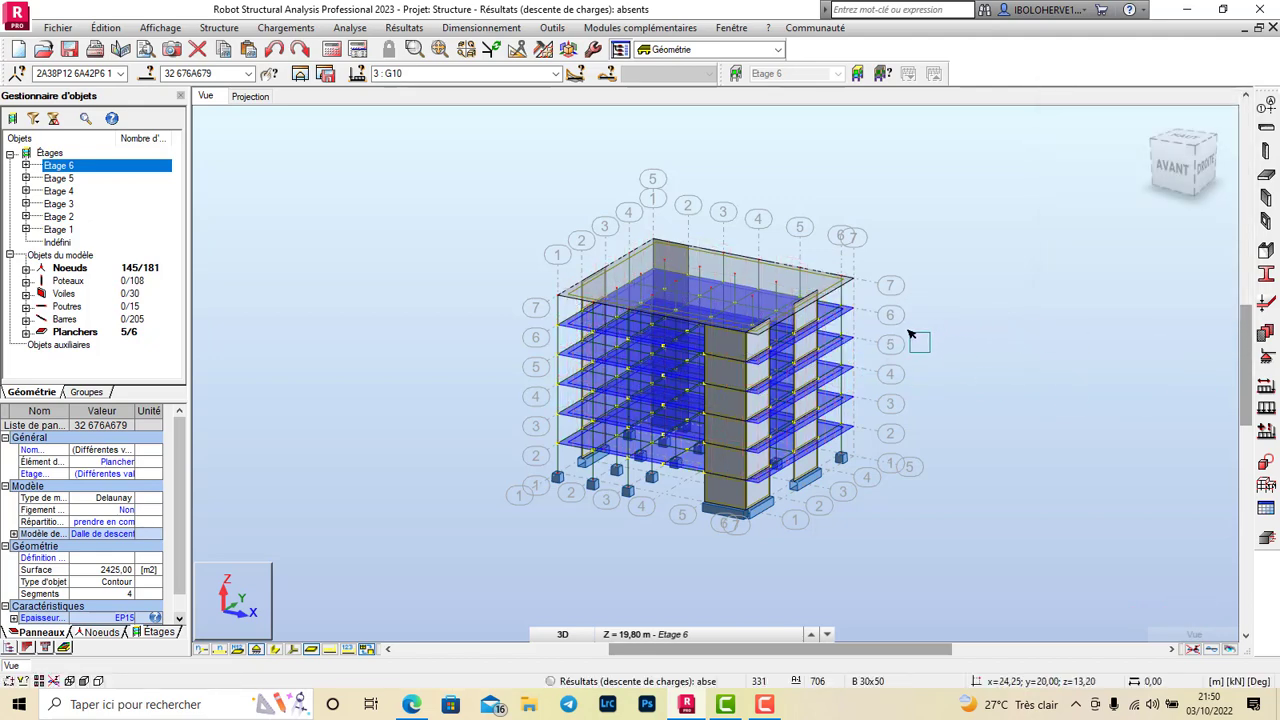
Make 2 : EXP the active load case and apply a uniform vertical surface load to the same five floor slabs
{"action": "left_click", "coordinate": [555, 73]}
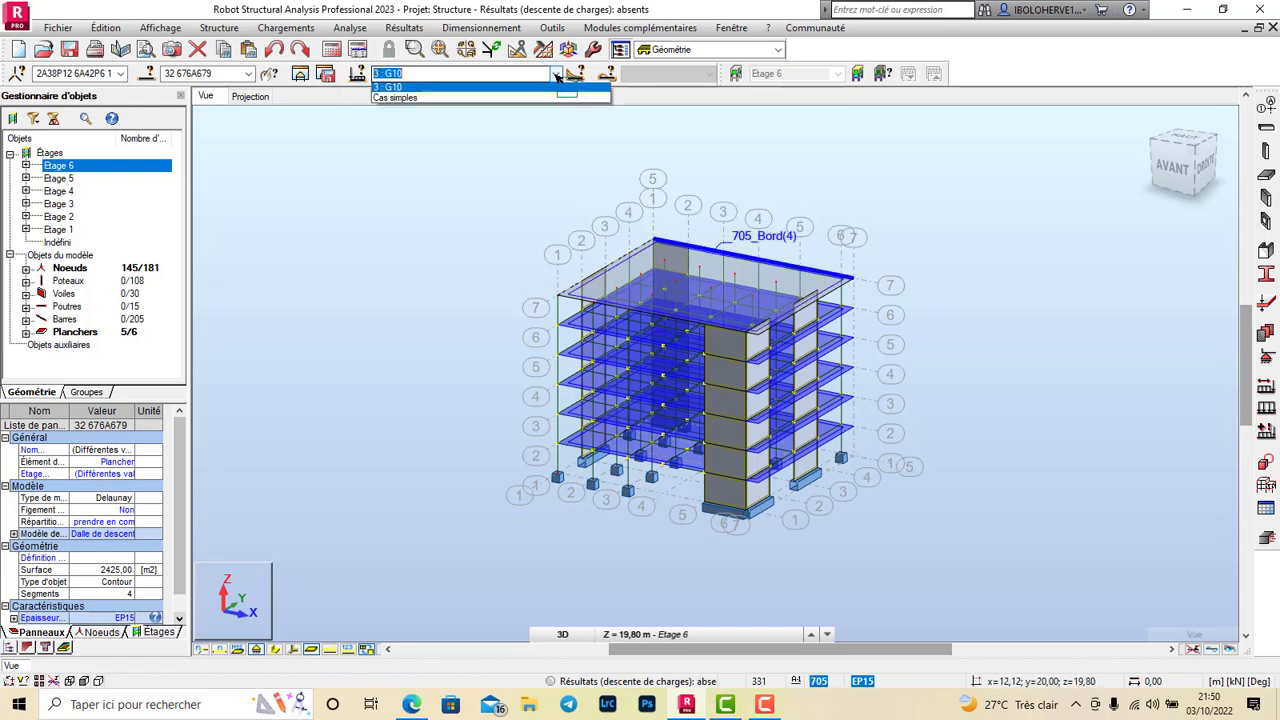
{"action": "left_click", "coordinate": [471, 103]}
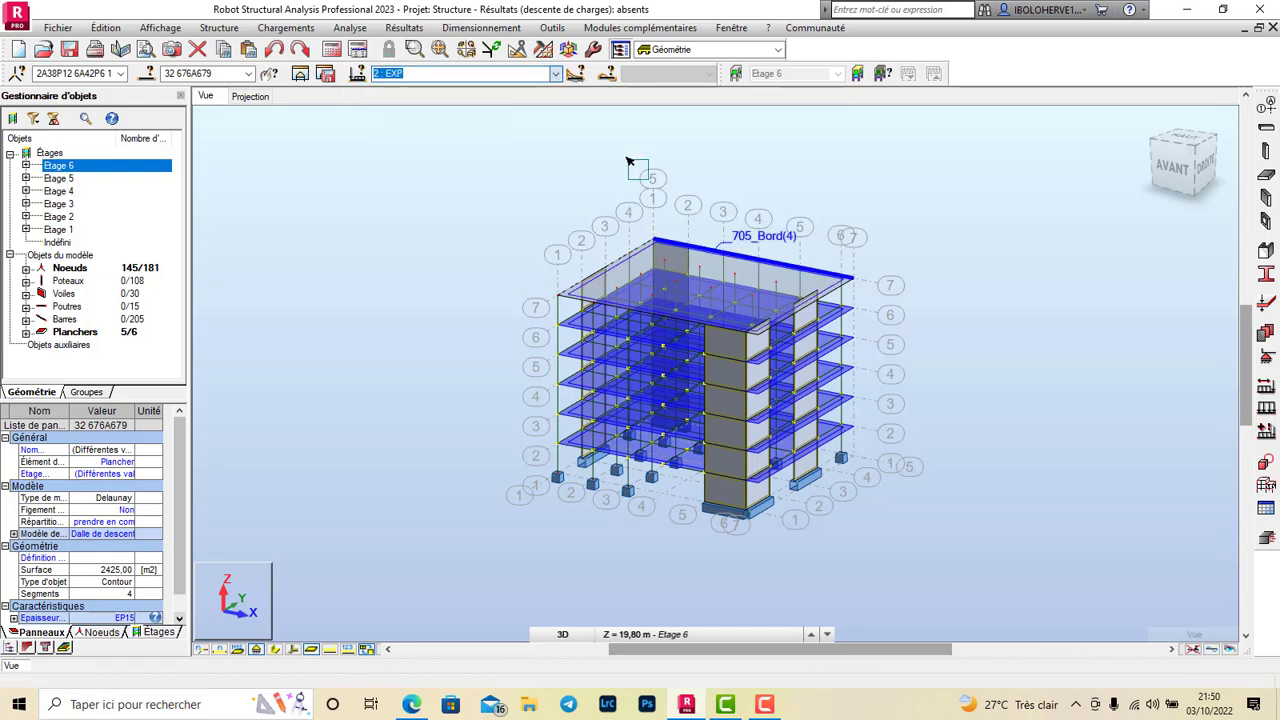
{"action": "left_click", "coordinate": [1266, 409]}
{"action": "left_click", "coordinate": [1138, 161]}
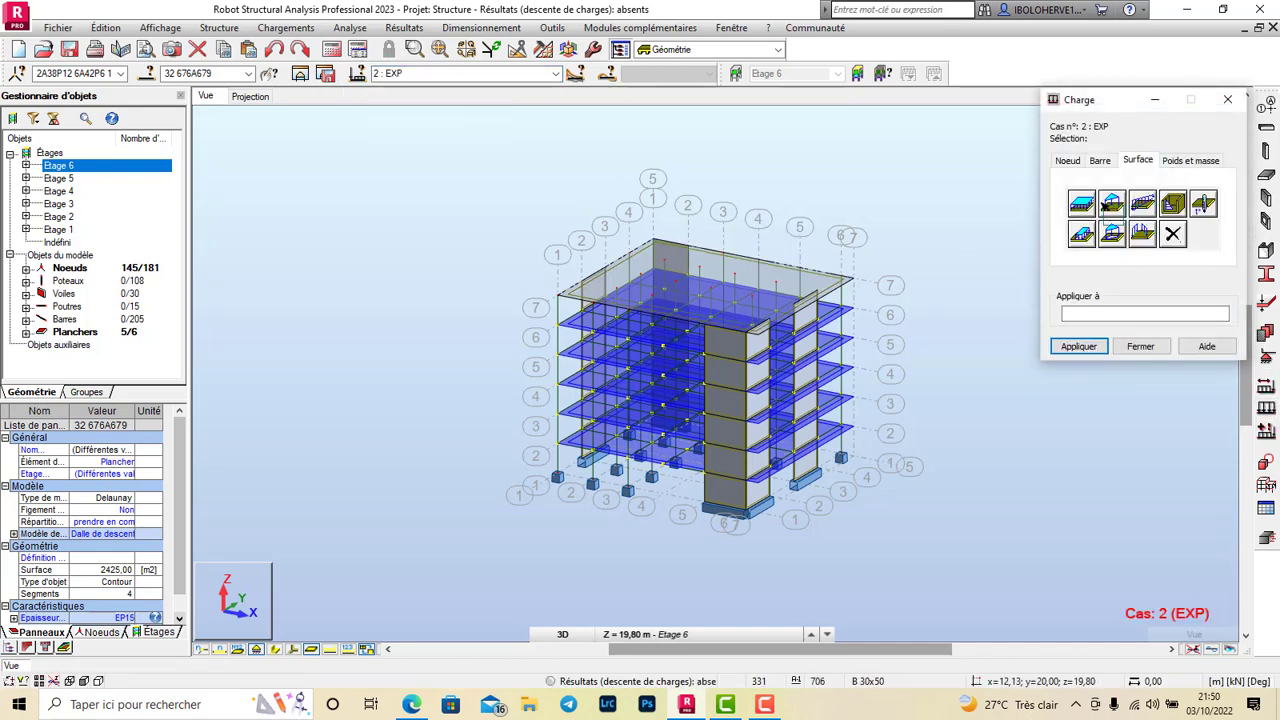
{"action": "left_click", "coordinate": [1086, 201]}
{"action": "left_click_drag", "start_coordinate": [1167, 304], "coordinate": [1156, 306]}
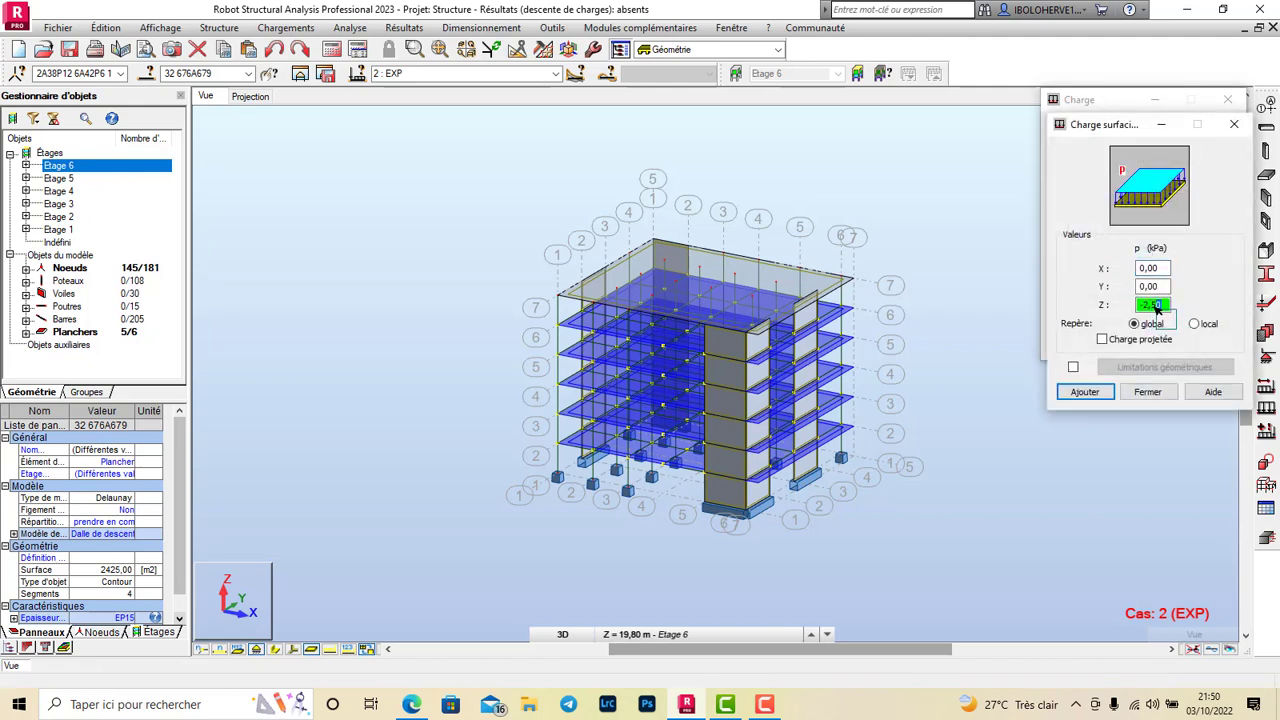
{"action": "left_click", "coordinate": [1085, 391]}
{"action": "left_click", "coordinate": [1078, 346]}
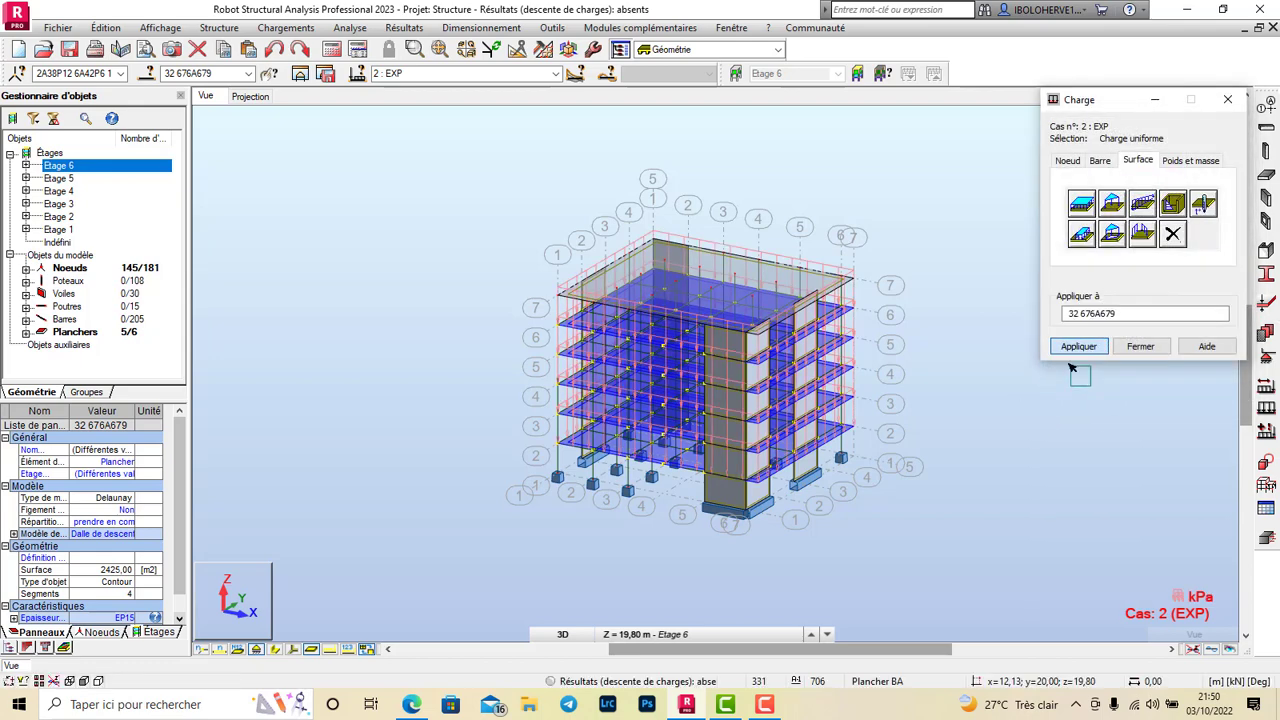
{"action": "left_click", "coordinate": [1140, 346]}
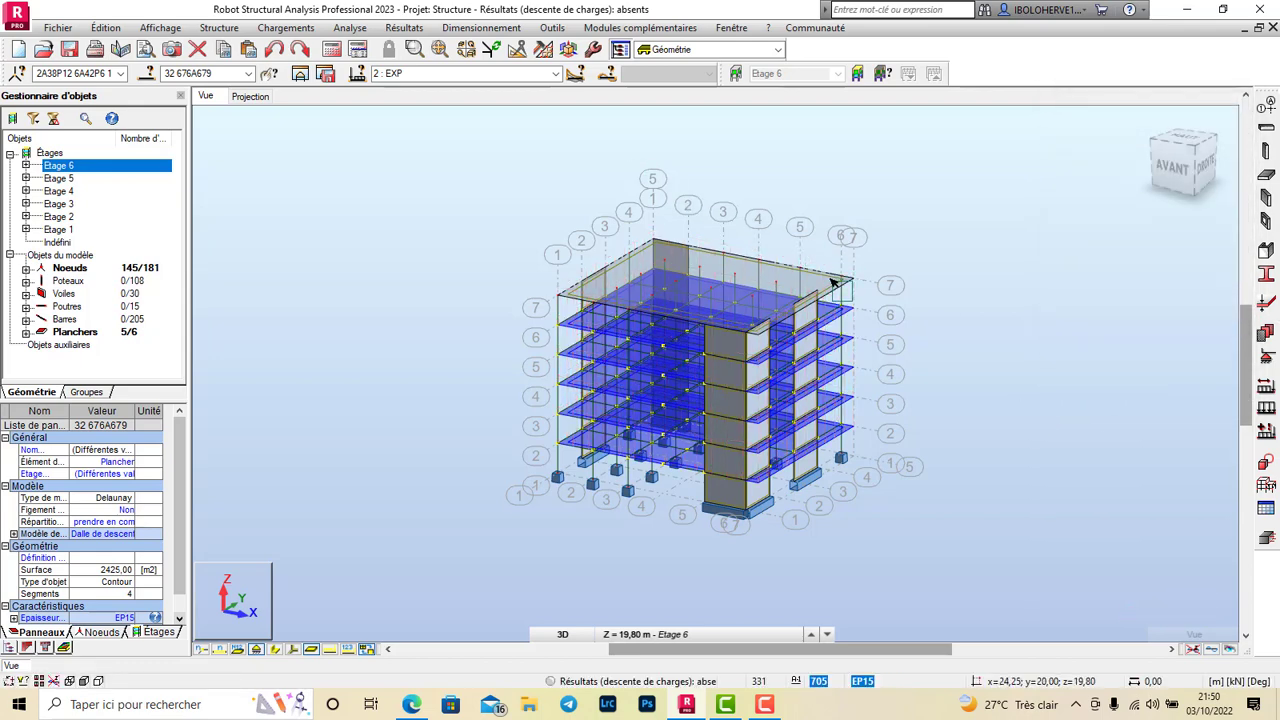
Apply a uniform surface load of -1.0 kPa in Z to the roof slab on level line 7 in case 2 EXP
{"action": "left_click", "coordinate": [891, 287]}
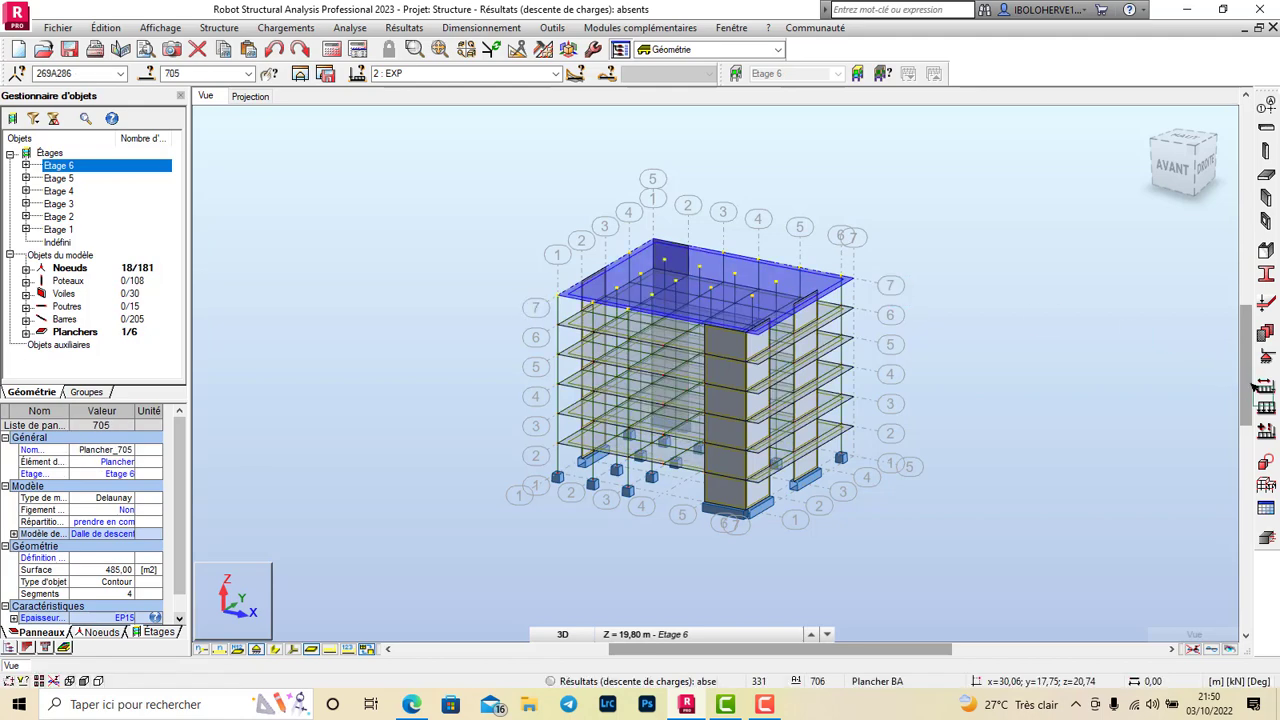
{"action": "left_click", "coordinate": [1266, 408]}
{"action": "left_click", "coordinate": [1140, 161]}
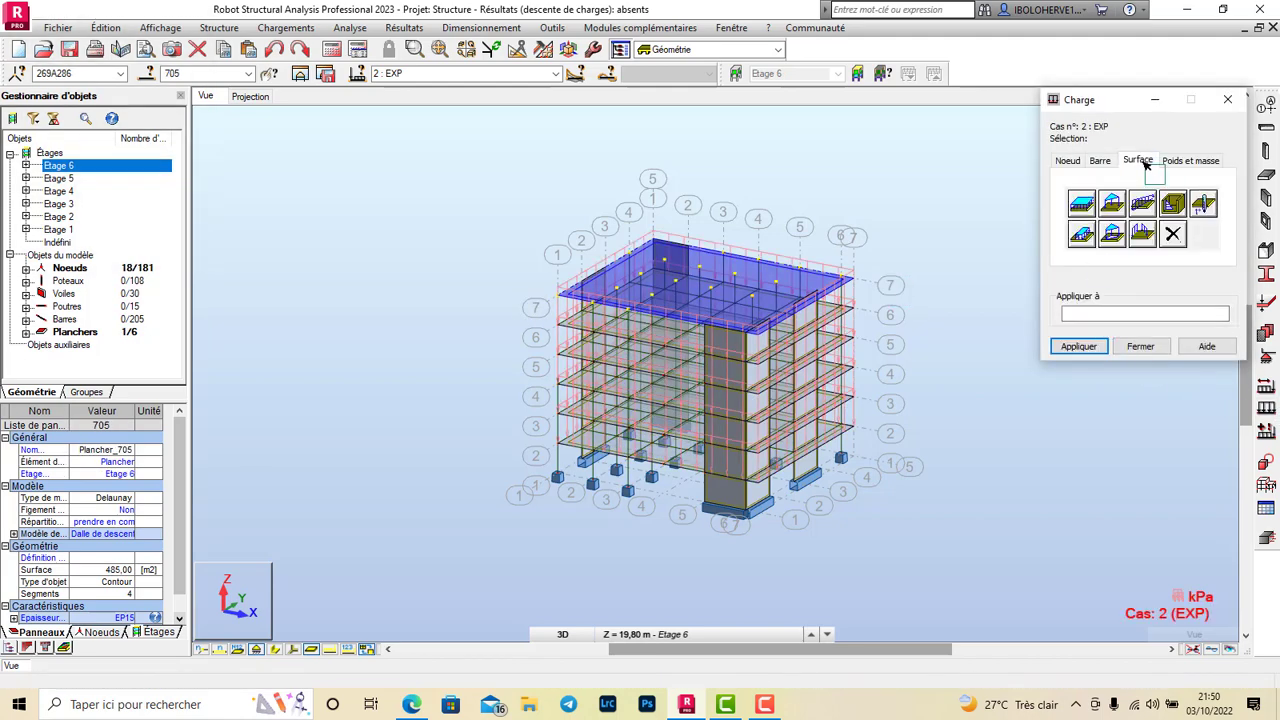
{"action": "left_click", "coordinate": [1084, 207]}
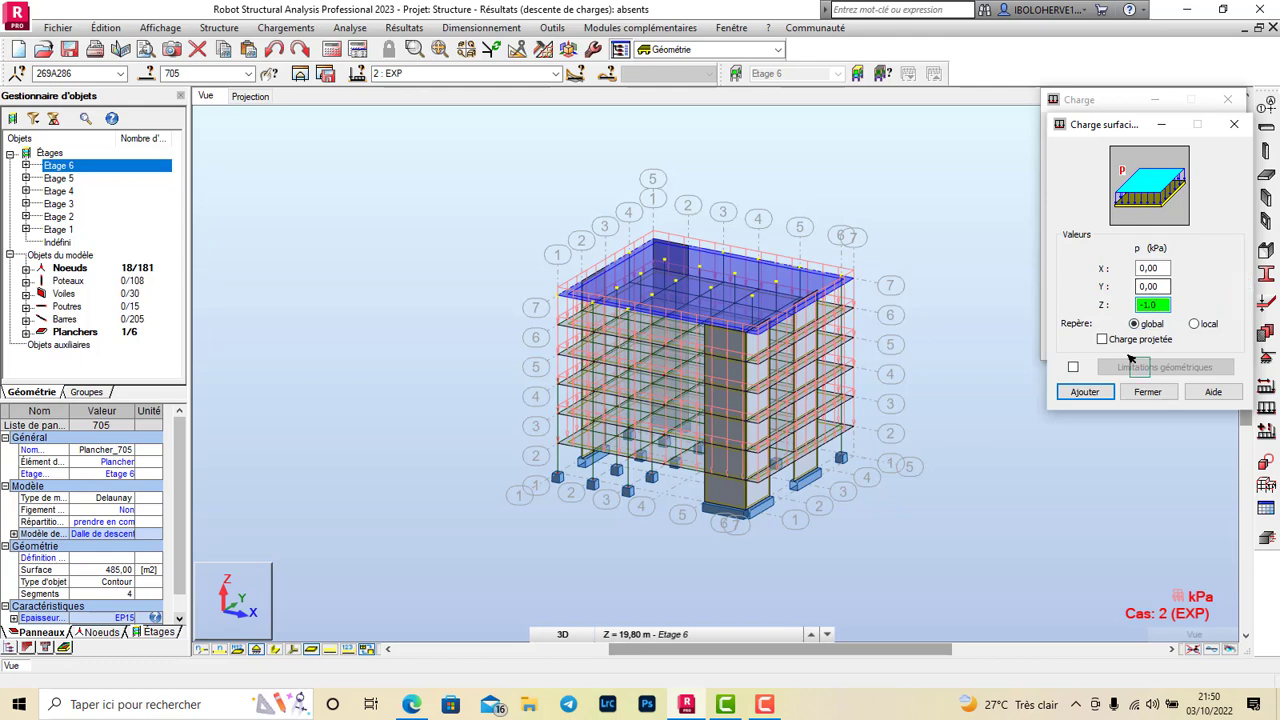
{"action": "left_click", "coordinate": [1095, 392]}
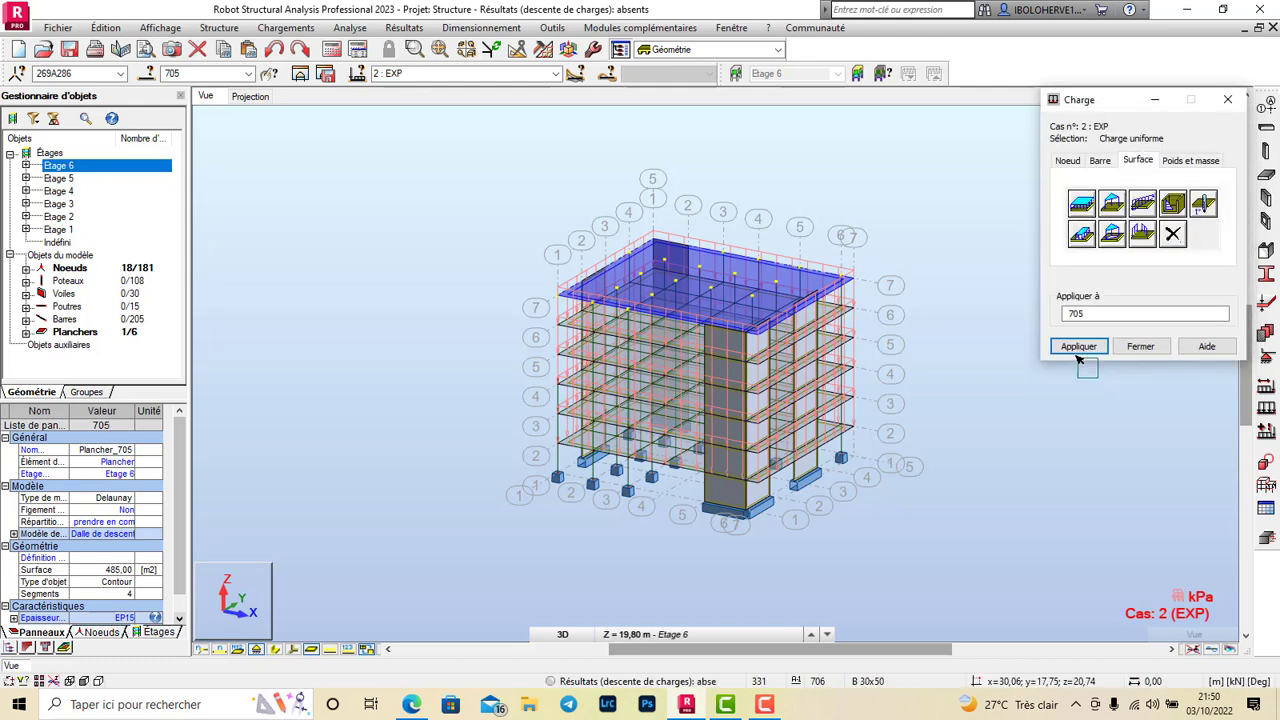
{"action": "left_click", "coordinate": [1150, 347]}
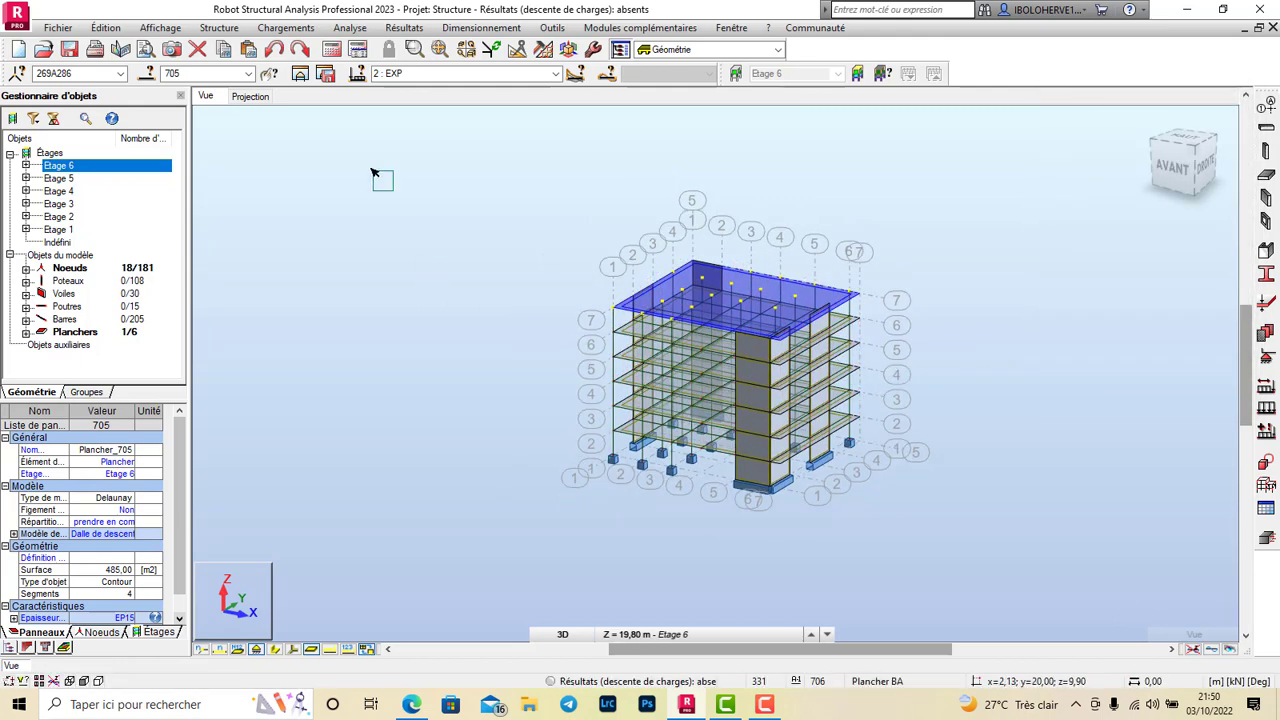
{"action": "left_click", "coordinate": [286, 27]}
{"action": "left_click", "coordinate": [330, 79]}
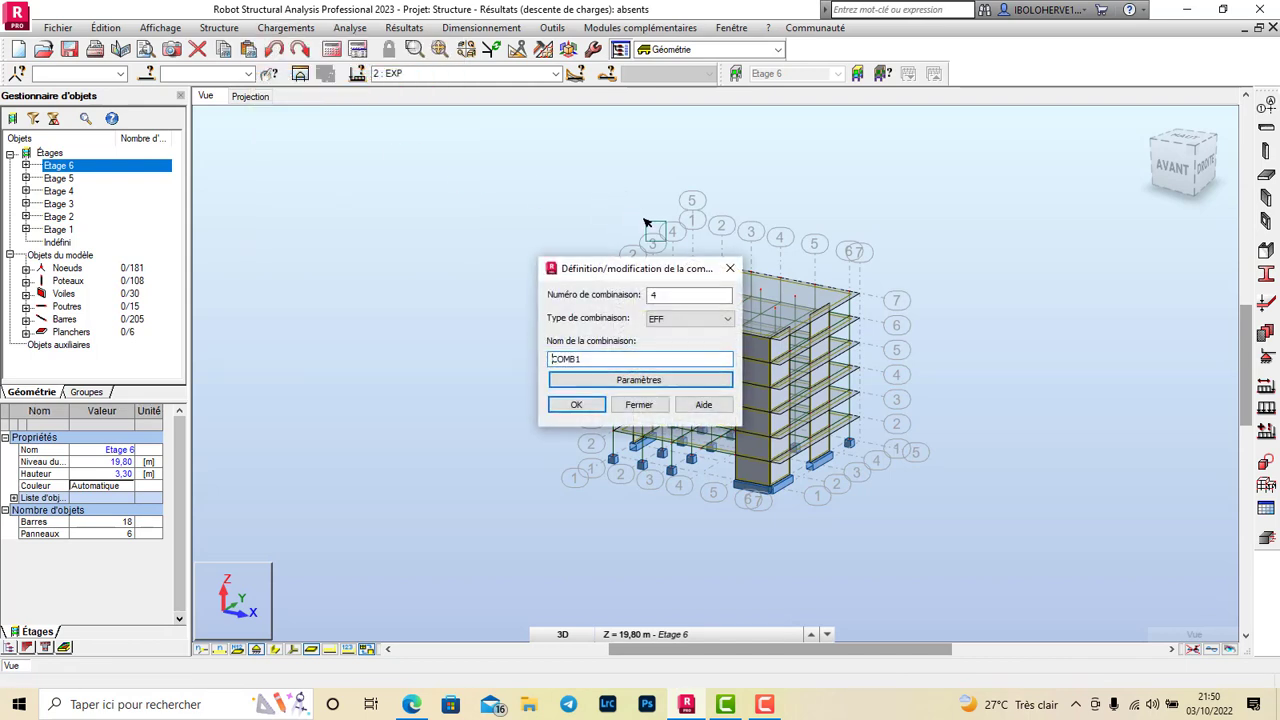
{"action": "left_click", "coordinate": [727, 318]}
{"action": "left_click", "coordinate": [727, 319]}
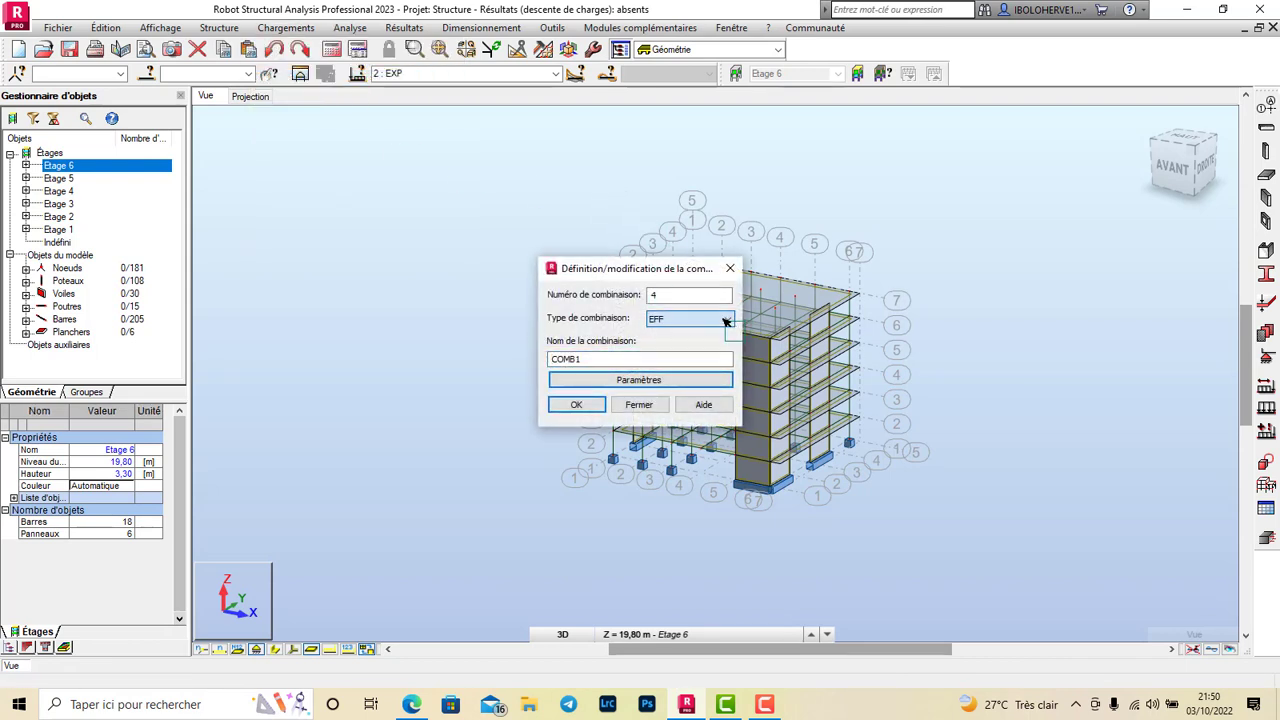
{"action": "left_click", "coordinate": [768, 706]}
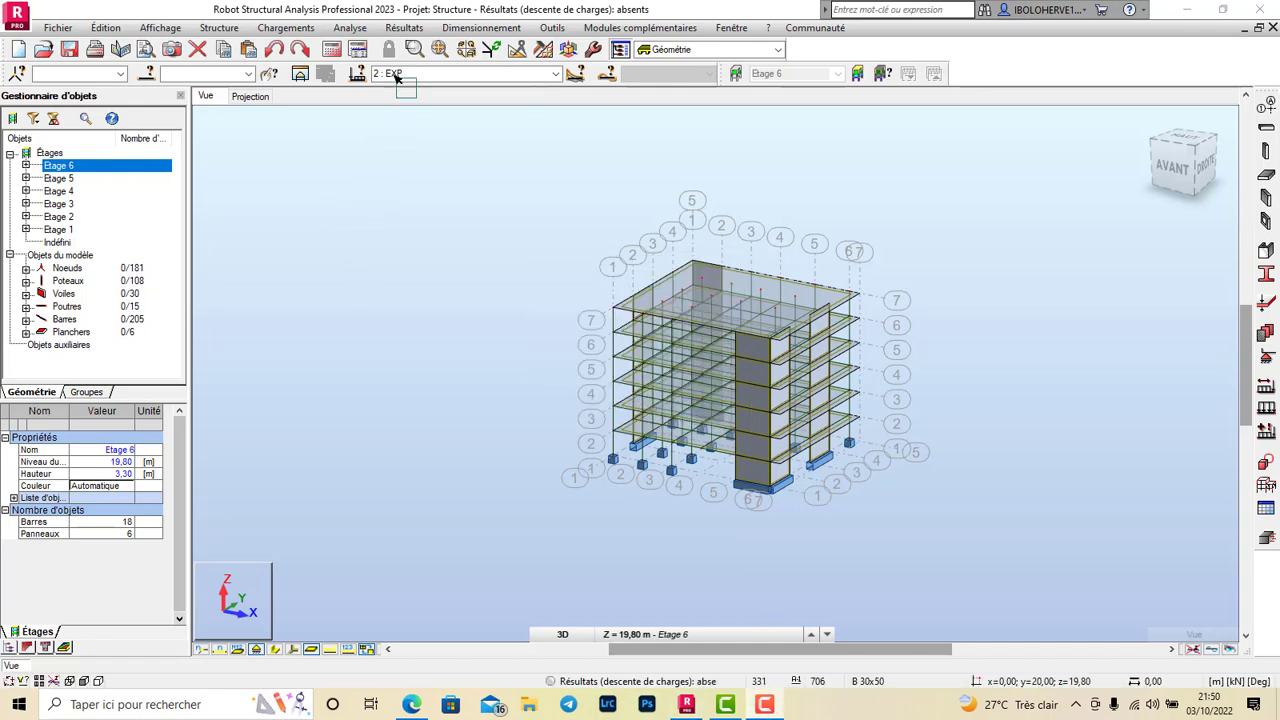
{"action": "left_click", "coordinate": [552, 28]}
{"action": "left_click", "coordinate": [640, 274]}
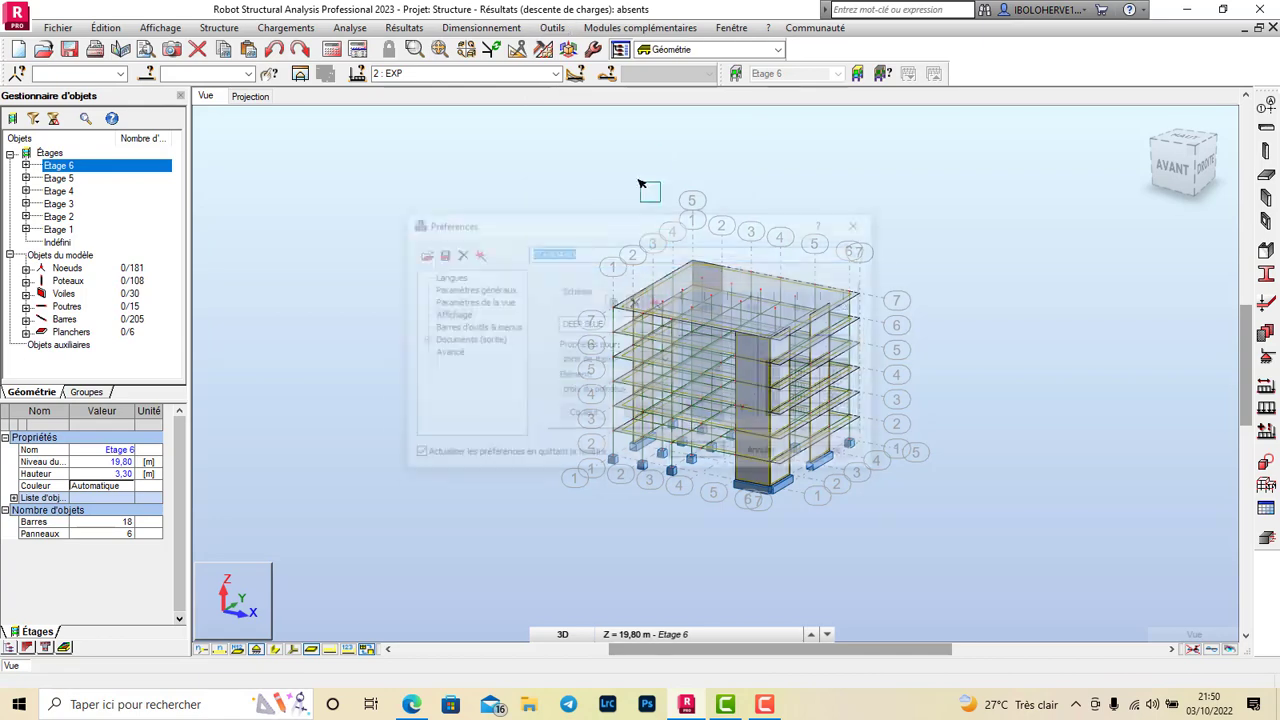
{"action": "left_click", "coordinate": [880, 213]}
Set the load weighting code in the task preferences to NF EN 1990/NA Décembre 2011 H<1000m
{"action": "left_click", "coordinate": [552, 28]}
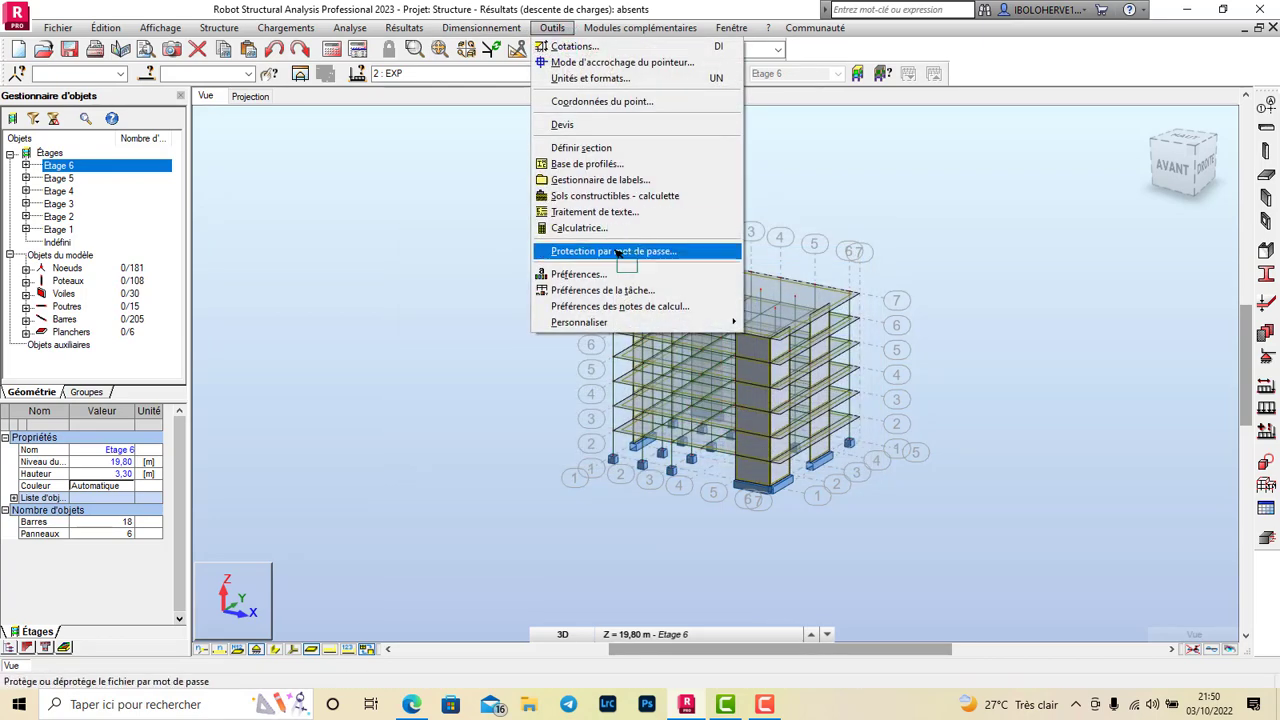
{"action": "left_click", "coordinate": [551, 287]}
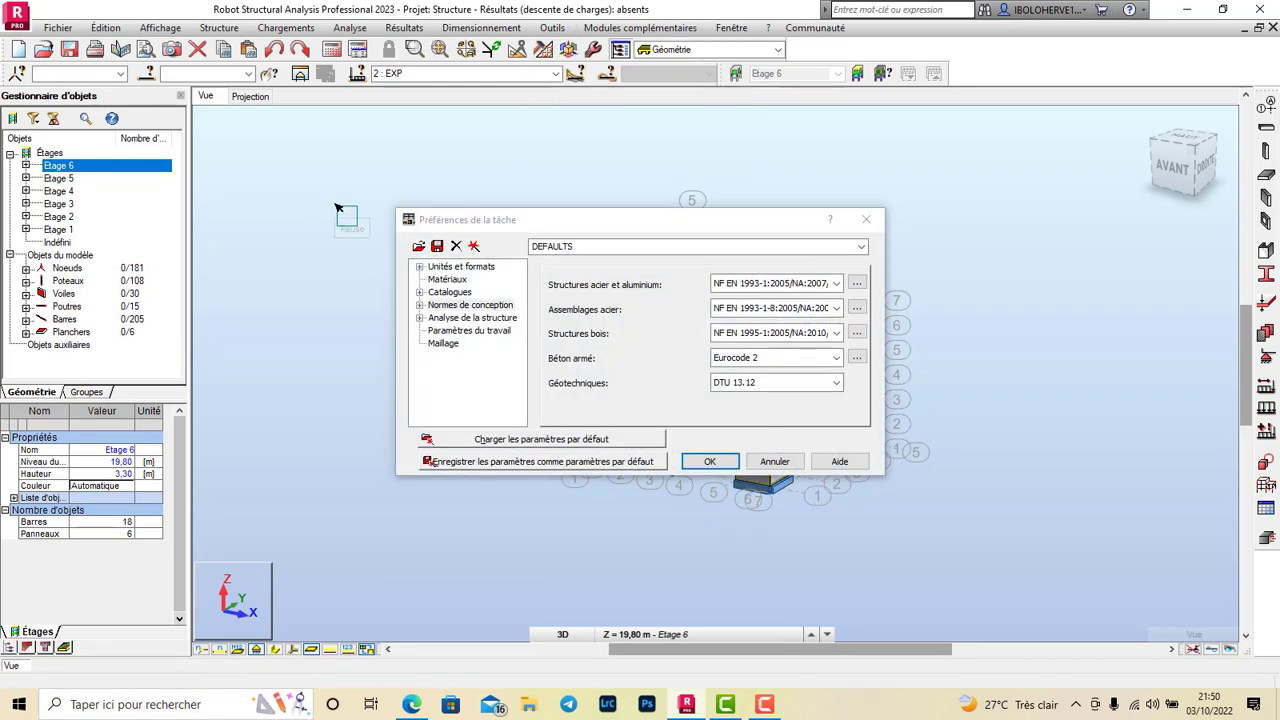
{"action": "left_click", "coordinate": [421, 305]}
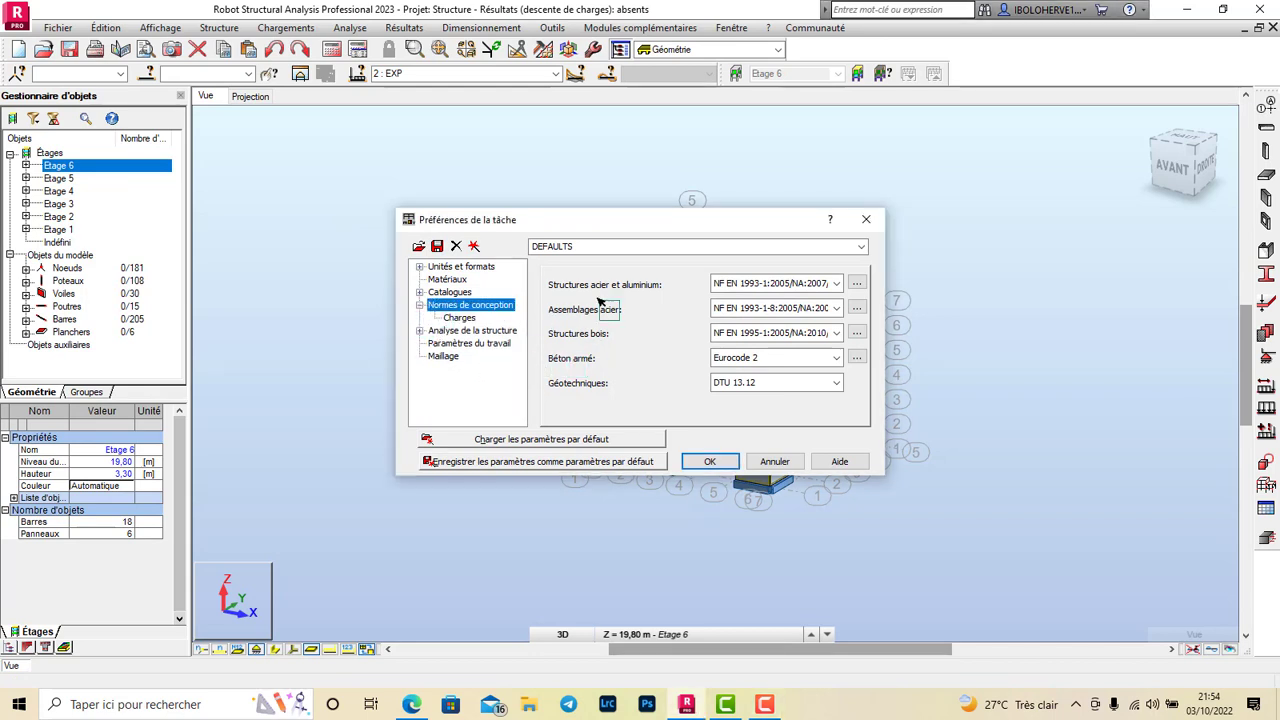
{"action": "left_click", "coordinate": [460, 318]}
{"action": "left_click", "coordinate": [825, 293]}
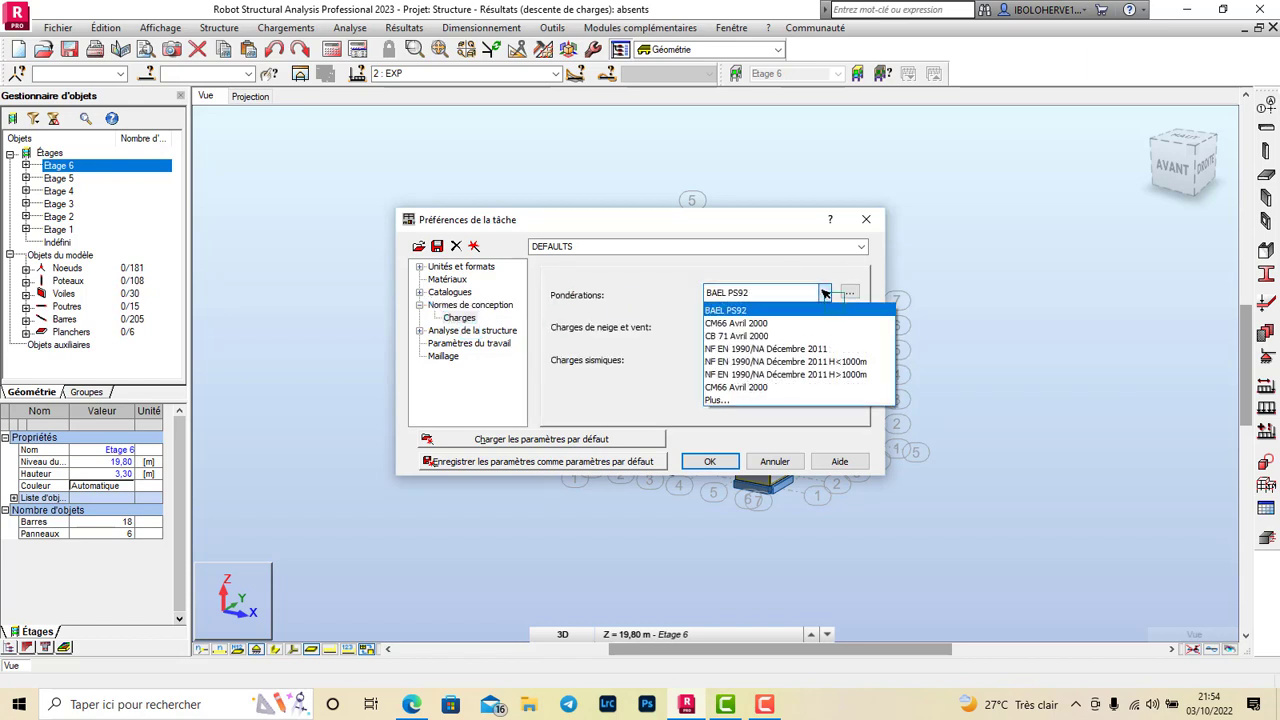
{"action": "left_click", "coordinate": [780, 361]}
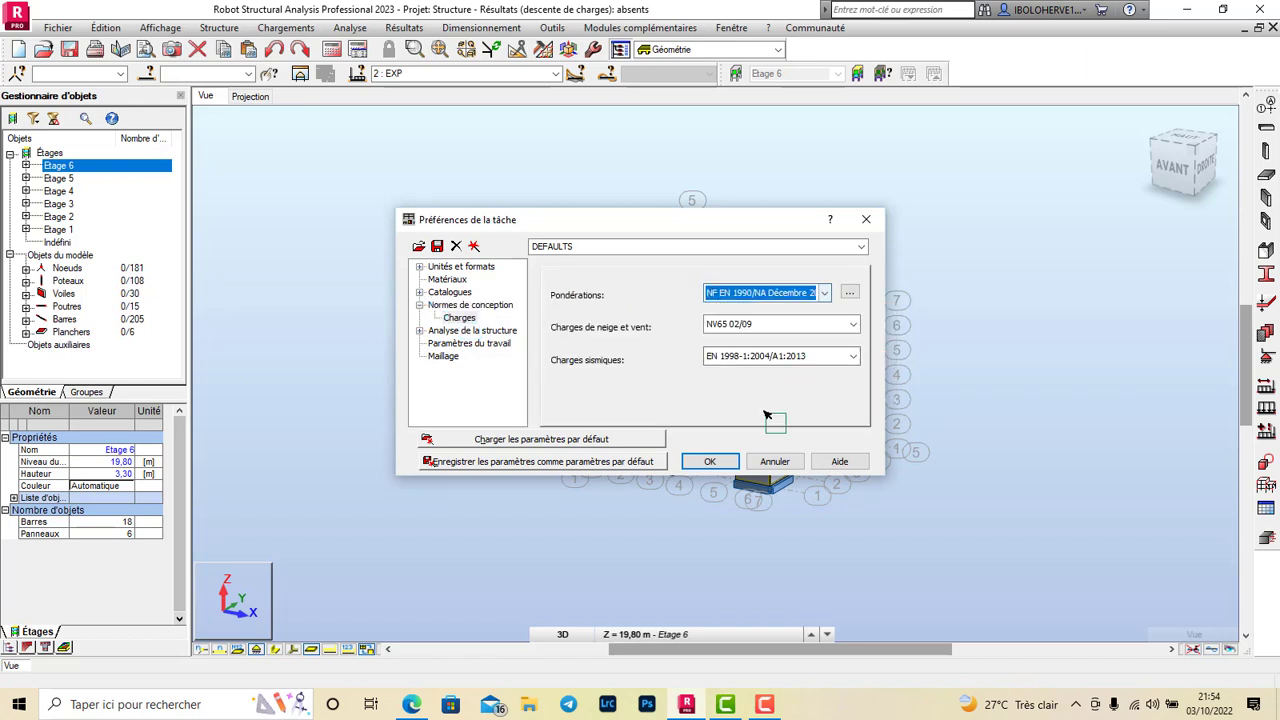
Accept the task preferences and create an ELU-type manual combination named ELU containing load cases G, EXP and G10
{"action": "left_click", "coordinate": [711, 461]}
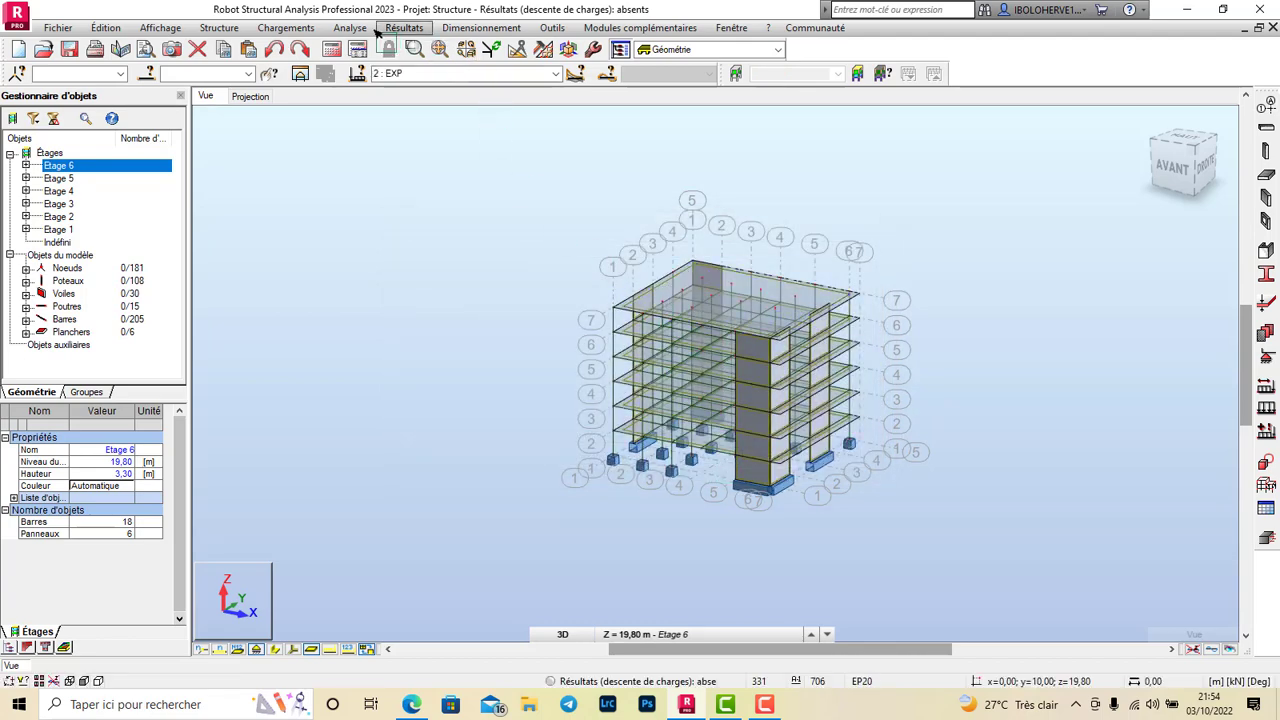
{"action": "left_click", "coordinate": [287, 28]}
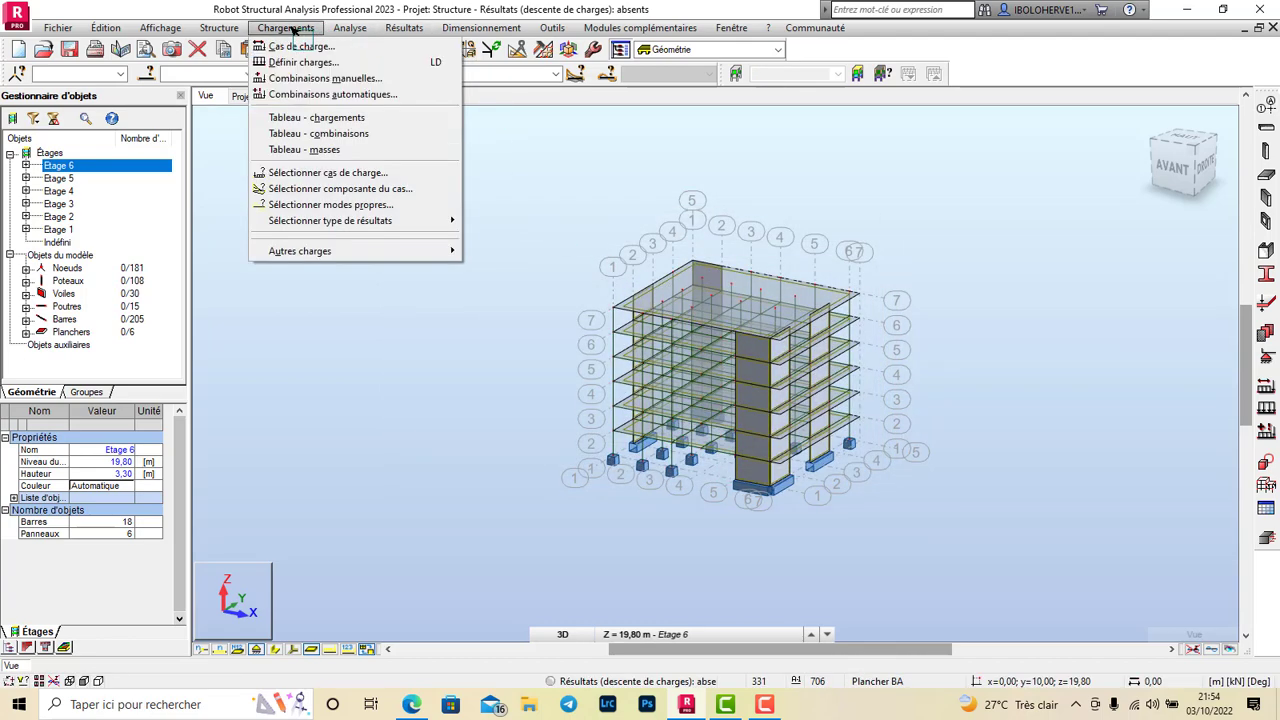
{"action": "left_click", "coordinate": [372, 79]}
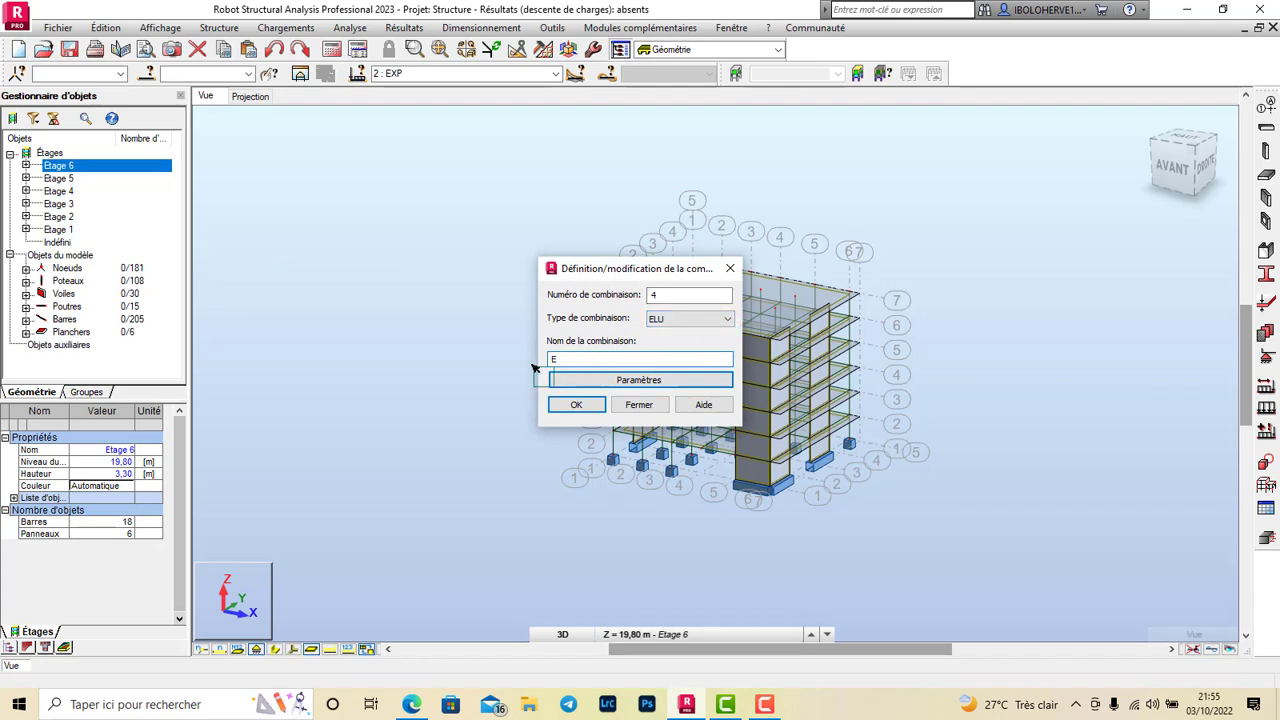
{"action": "left_click", "coordinate": [576, 404]}
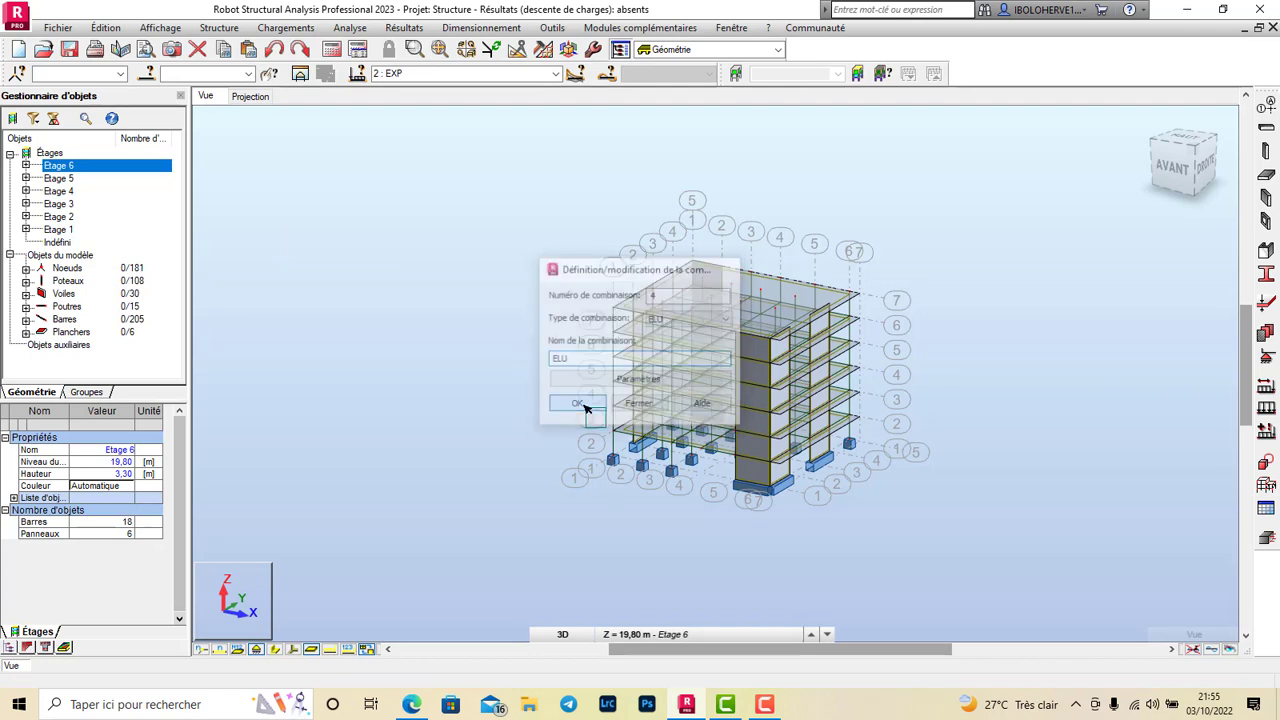
{"action": "left_click_drag", "start_coordinate": [245, 13], "coordinate": [652, 65]}
{"action": "left_click", "coordinate": [642, 205]}
{"action": "left_click", "coordinate": [724, 380]}
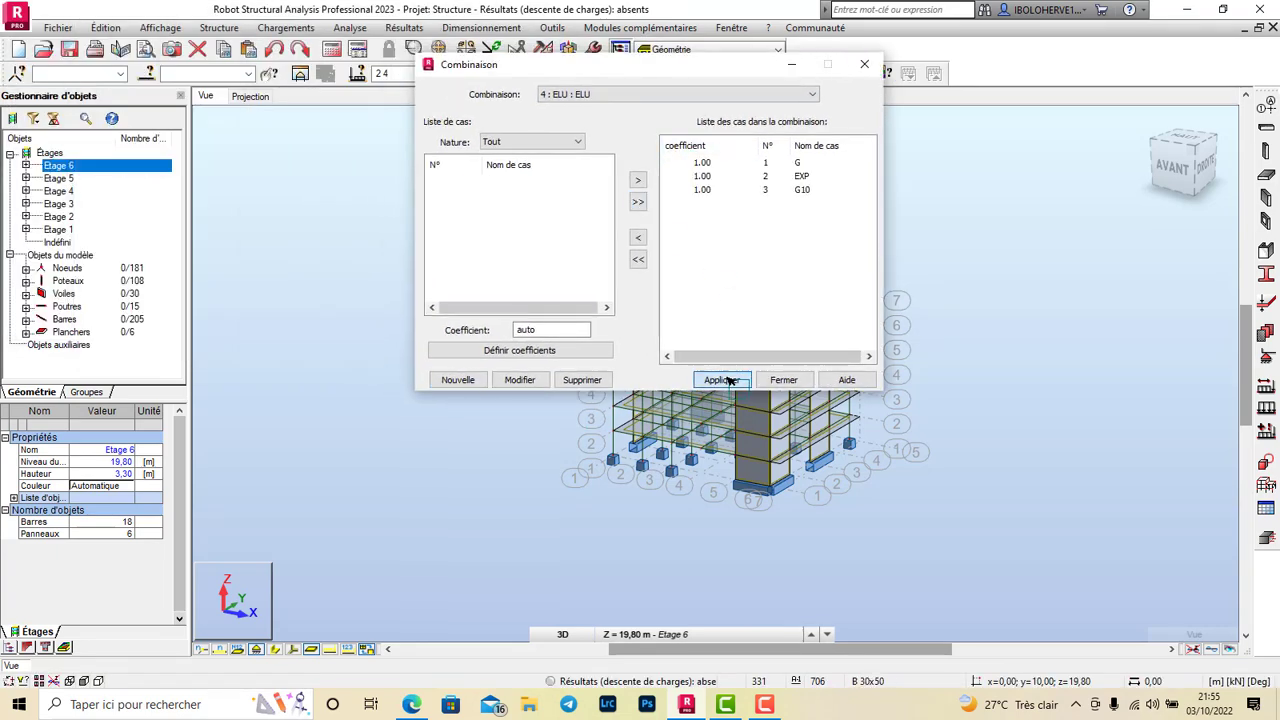
Create an ELS-type combination named ELS containing cases G, EXP and G10, excluding the ELU combination
{"action": "left_click", "coordinate": [465, 380]}
{"action": "left_click", "coordinate": [715, 199]}
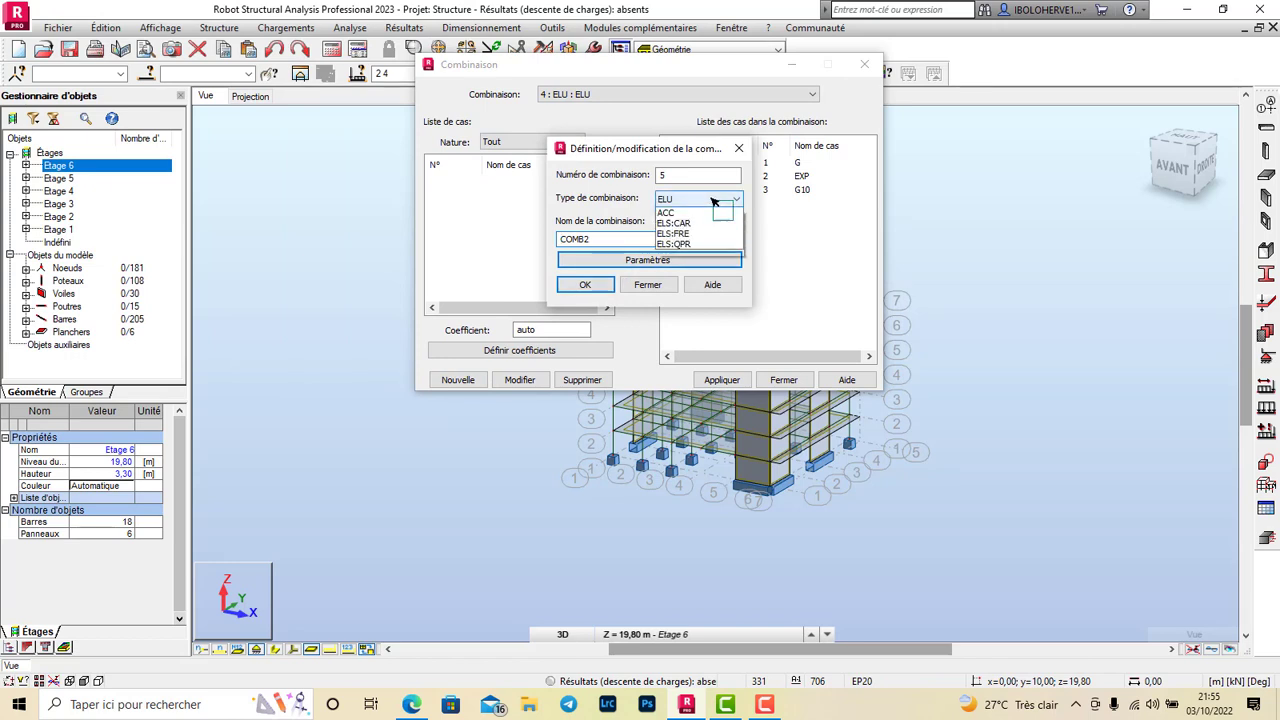
{"action": "left_click", "coordinate": [687, 226]}
{"action": "key", "text": "Tab"}
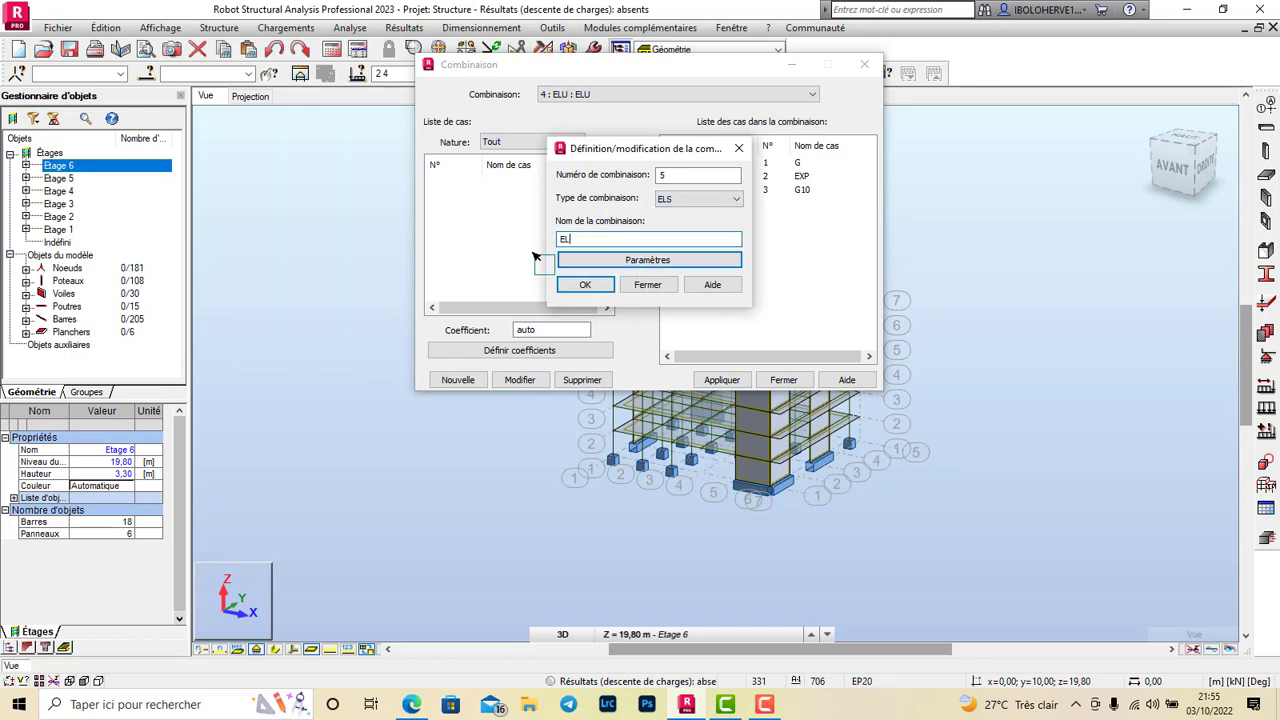
{"action": "type", "text": "ELS"}
{"action": "left_click", "coordinate": [583, 286]}
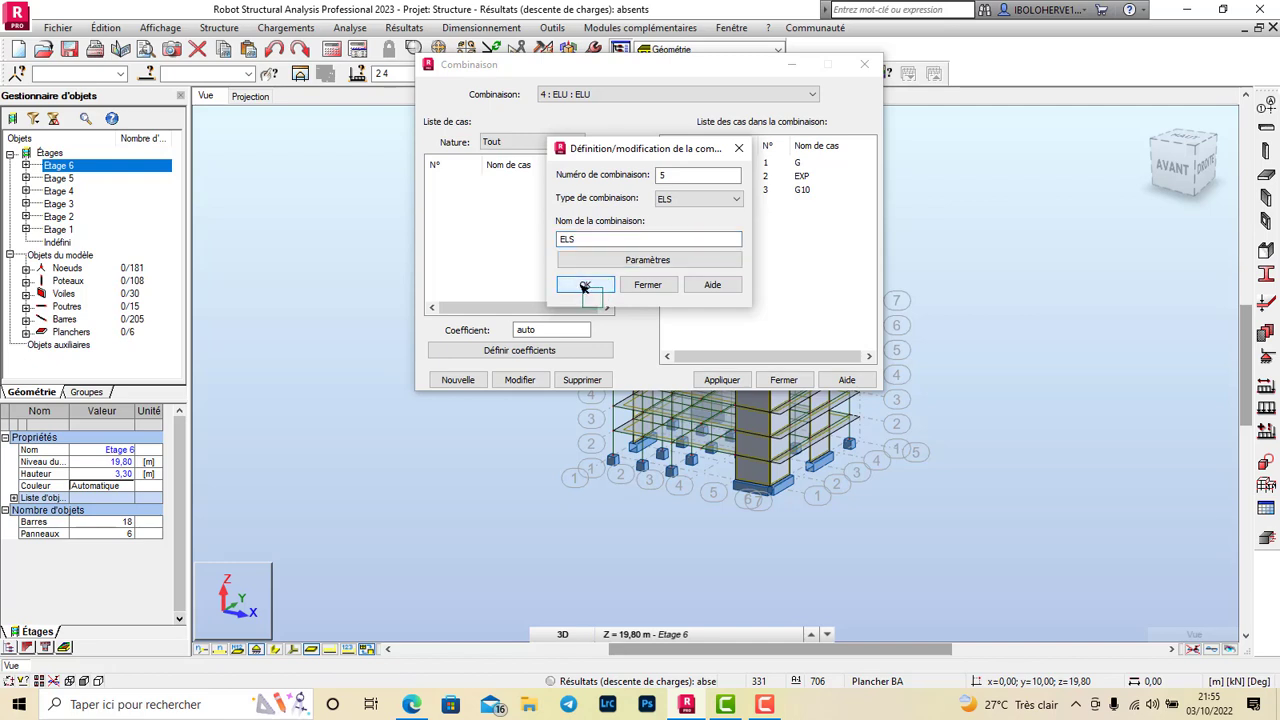
{"action": "left_click", "coordinate": [637, 201]}
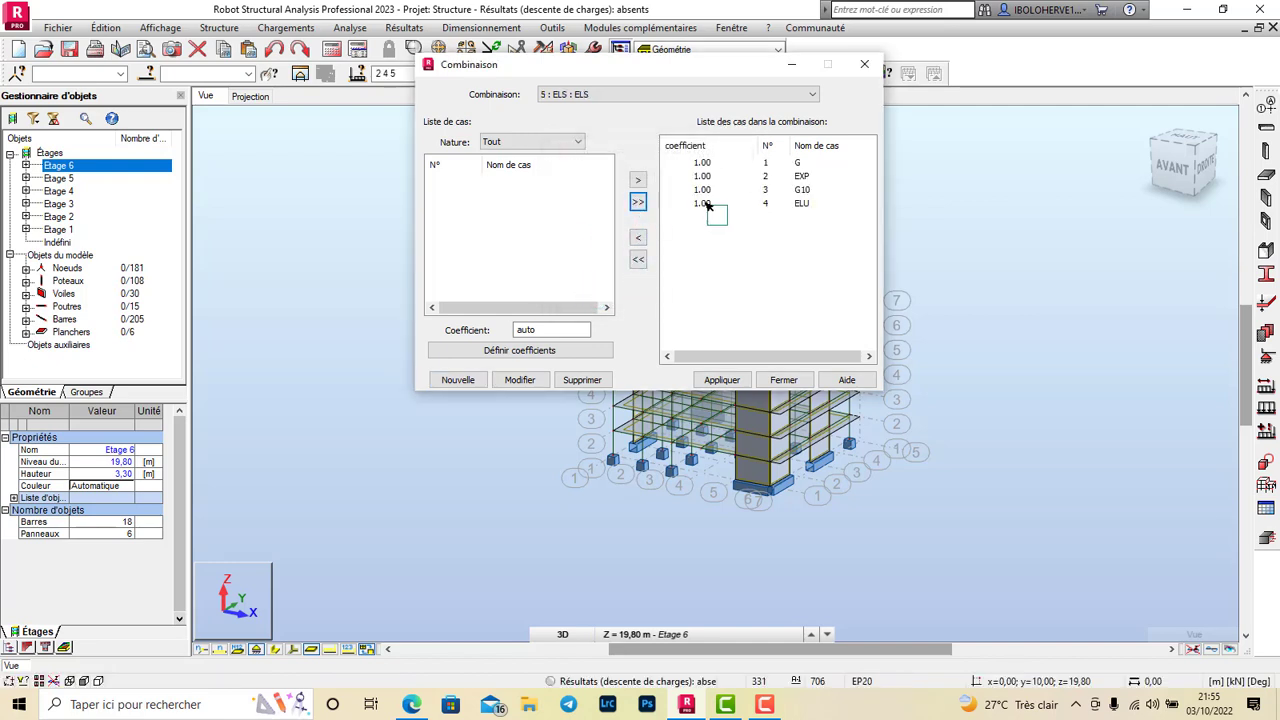
{"action": "left_click", "coordinate": [706, 204]}
{"action": "left_click", "coordinate": [641, 234]}
{"action": "left_click", "coordinate": [735, 379]}
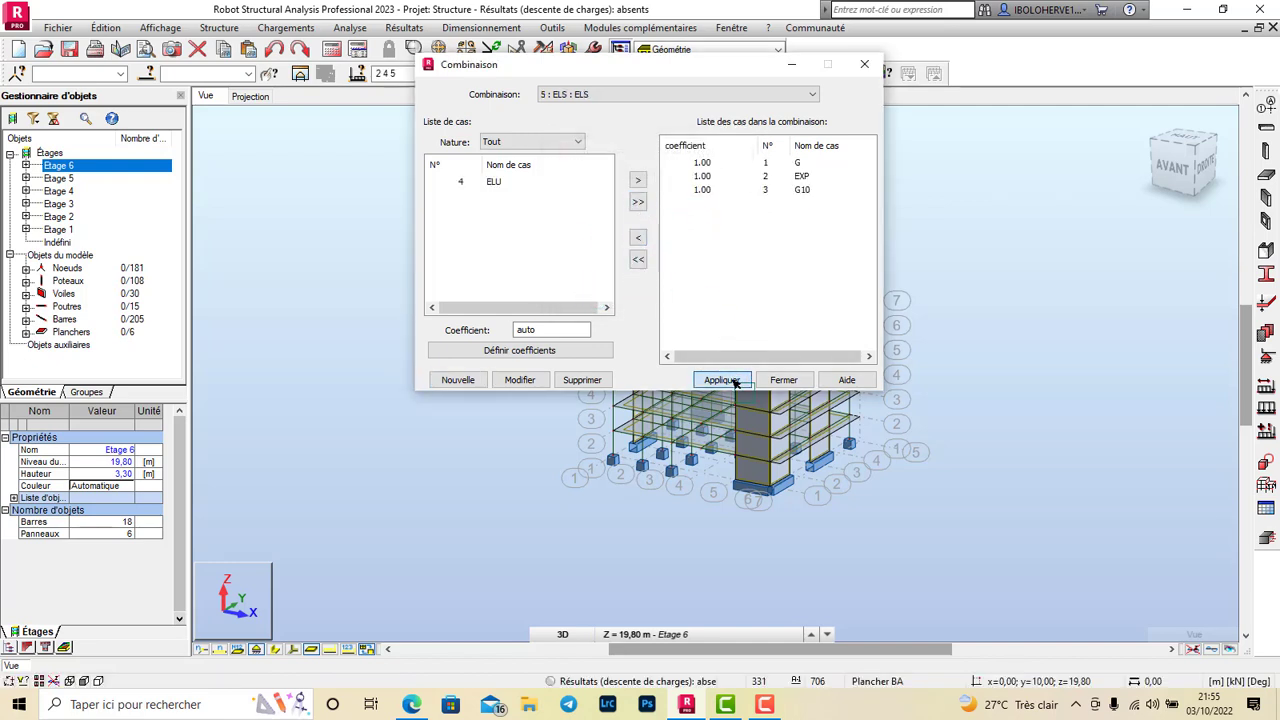
{"action": "left_click", "coordinate": [470, 382]}
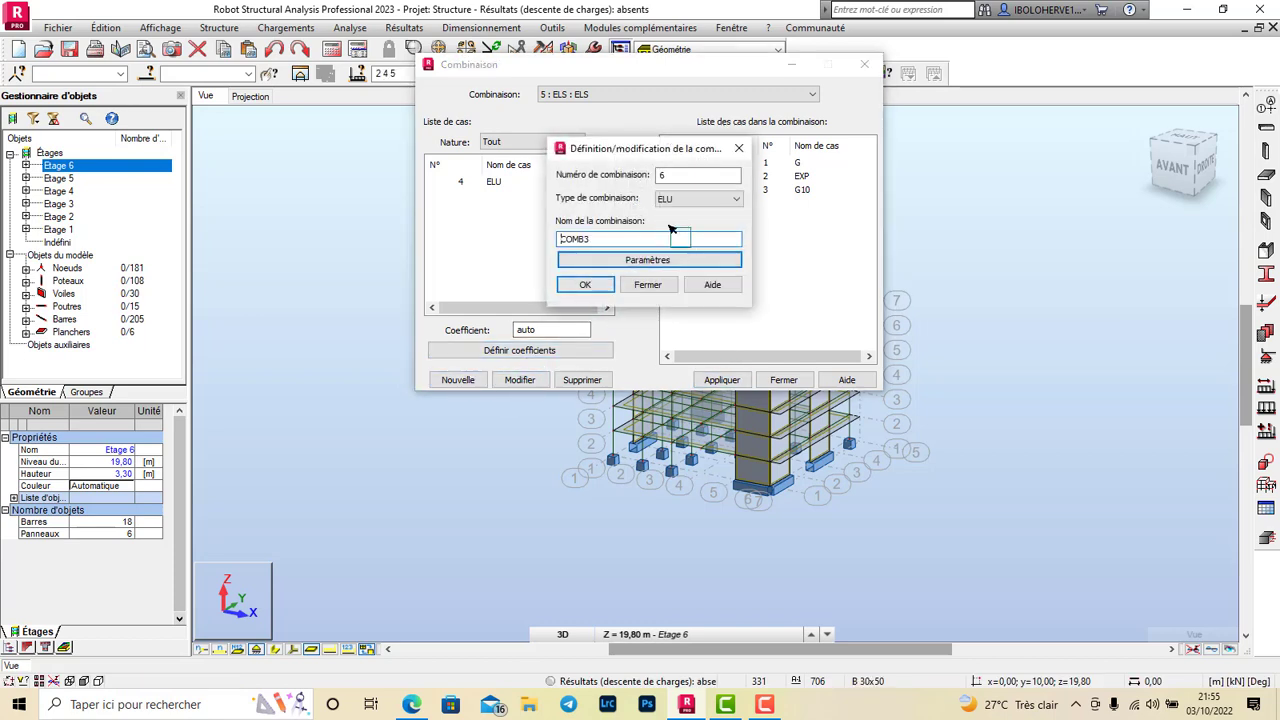
{"action": "left_click", "coordinate": [720, 199]}
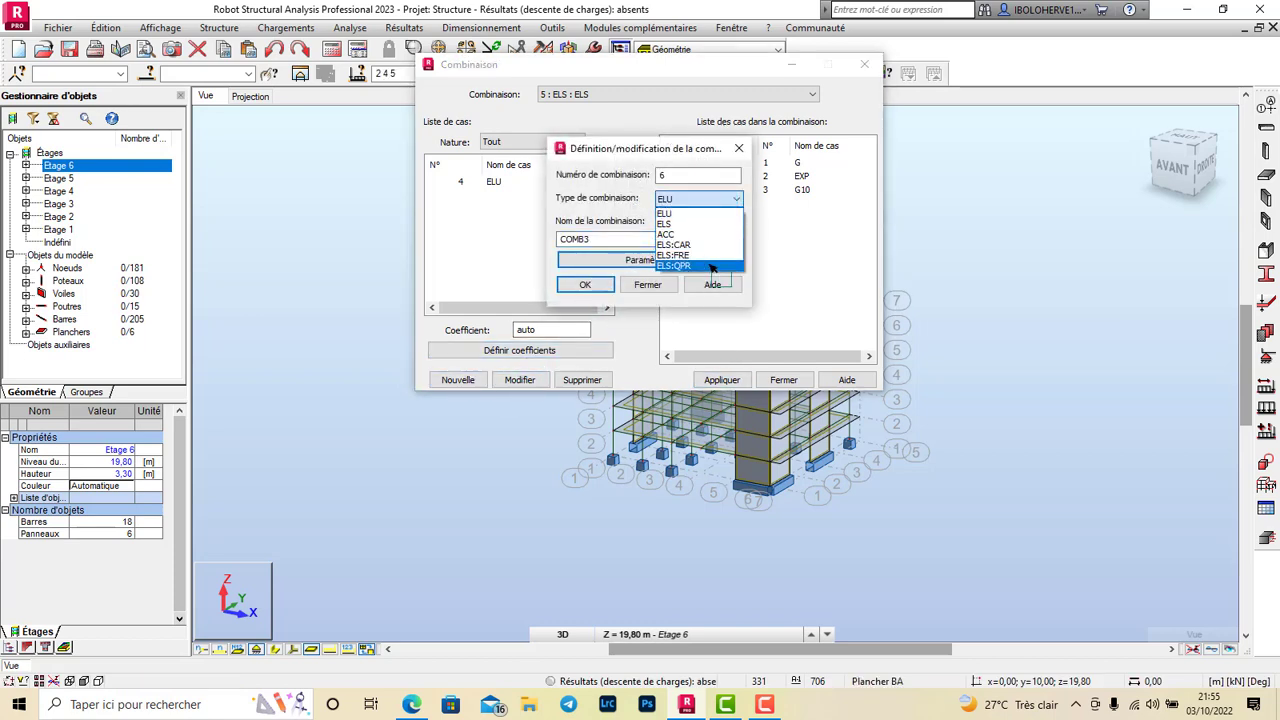
{"action": "left_click", "coordinate": [740, 149]}
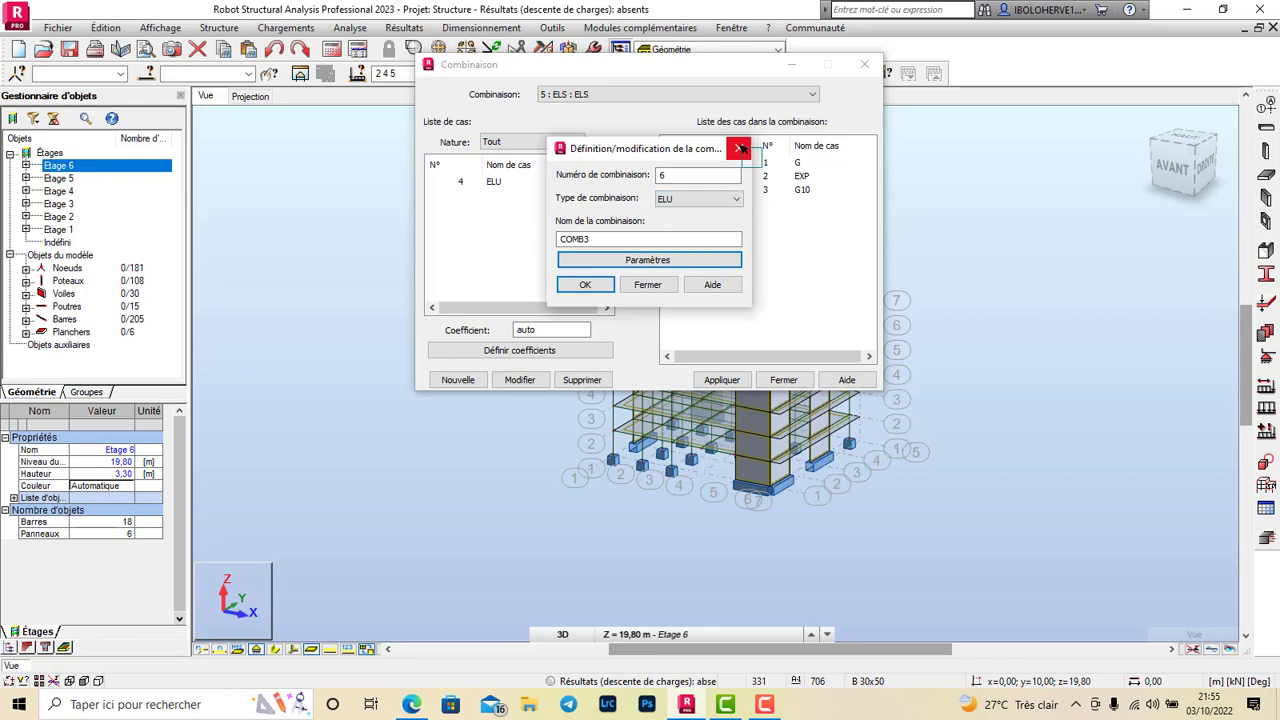
{"action": "left_click", "coordinate": [740, 149]}
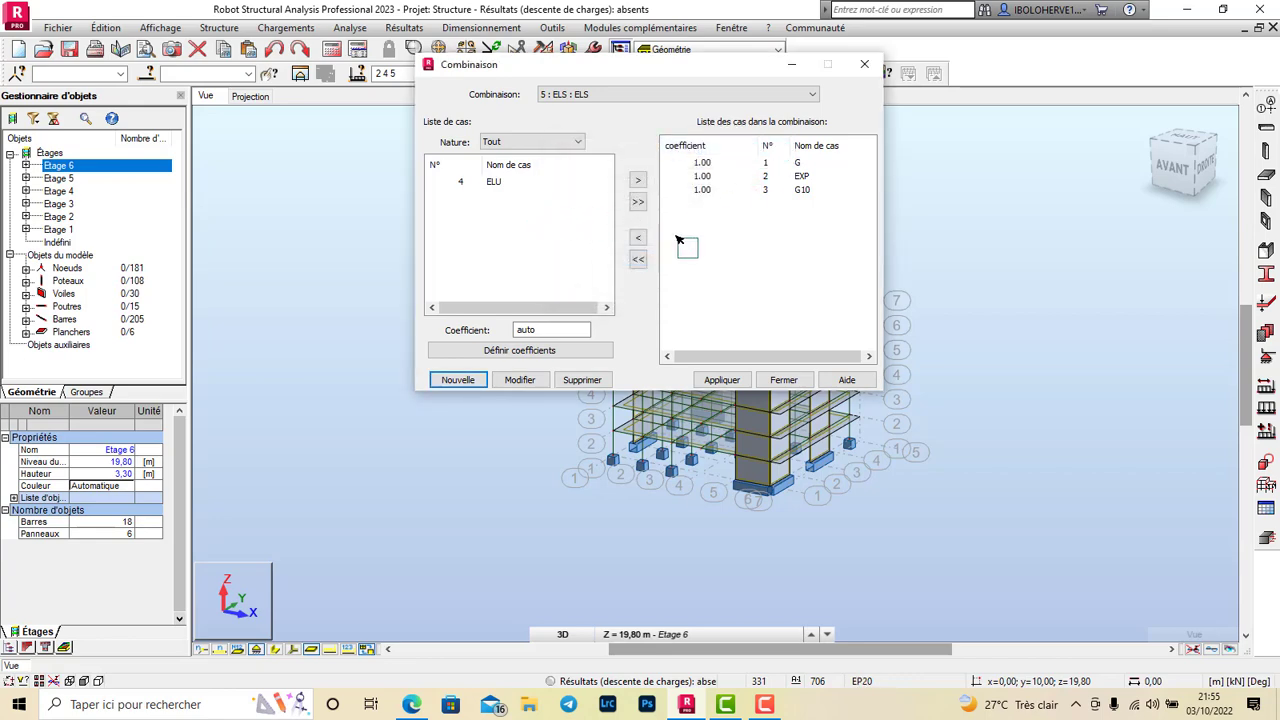
Close the load combination definition
{"action": "left_click", "coordinate": [786, 380]}
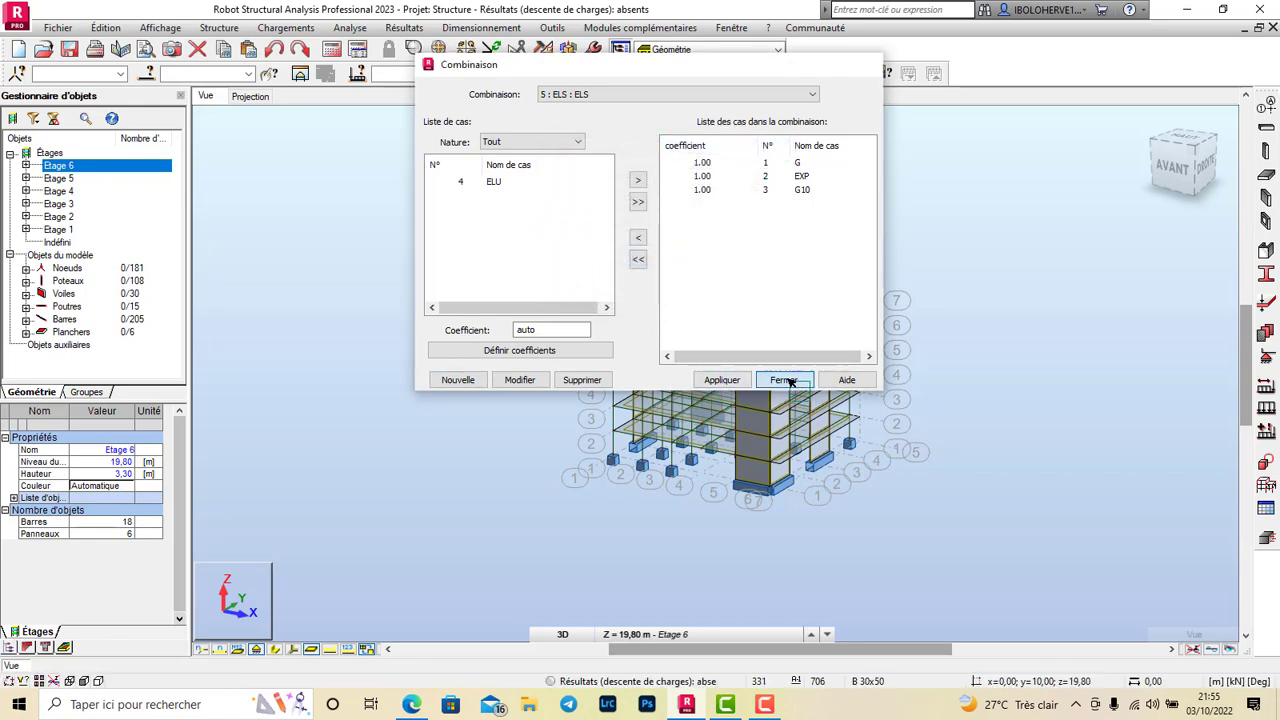
{"action": "left_click", "coordinate": [550, 74]}
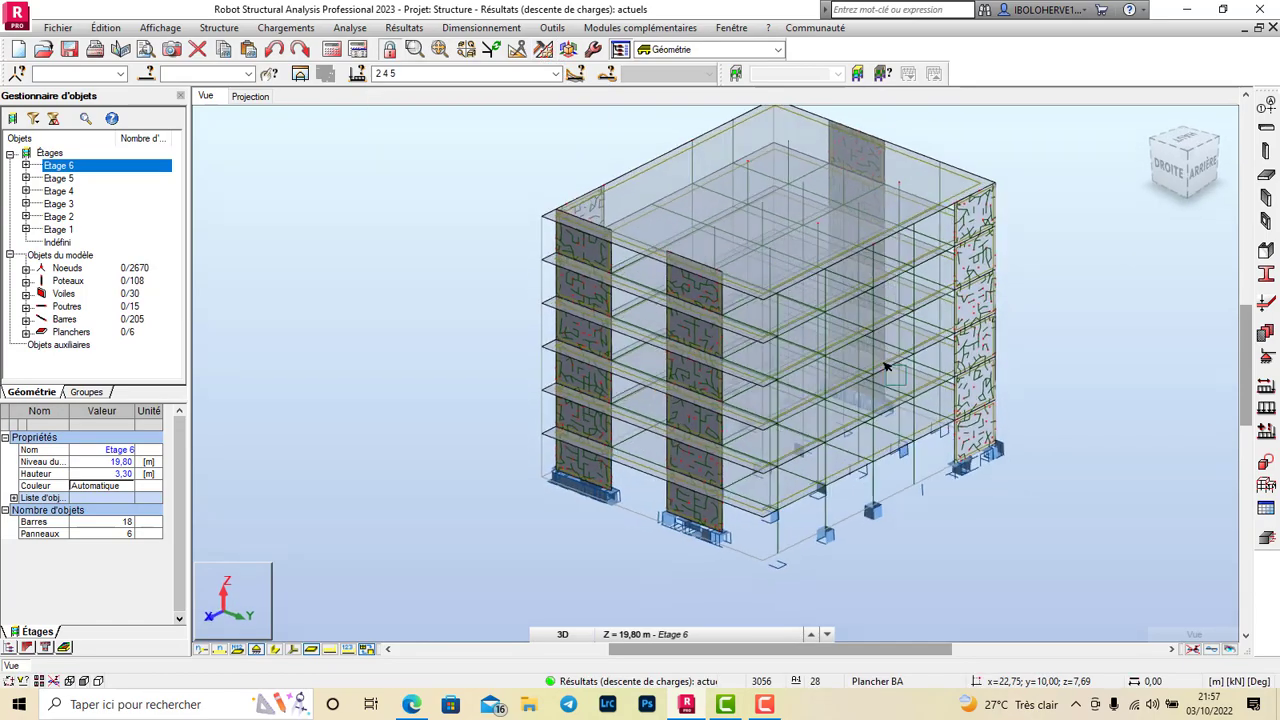
{"action": "middle_click_drag", "start_coordinate": [889, 363], "coordinate": [674, 343], "text": "shift"}
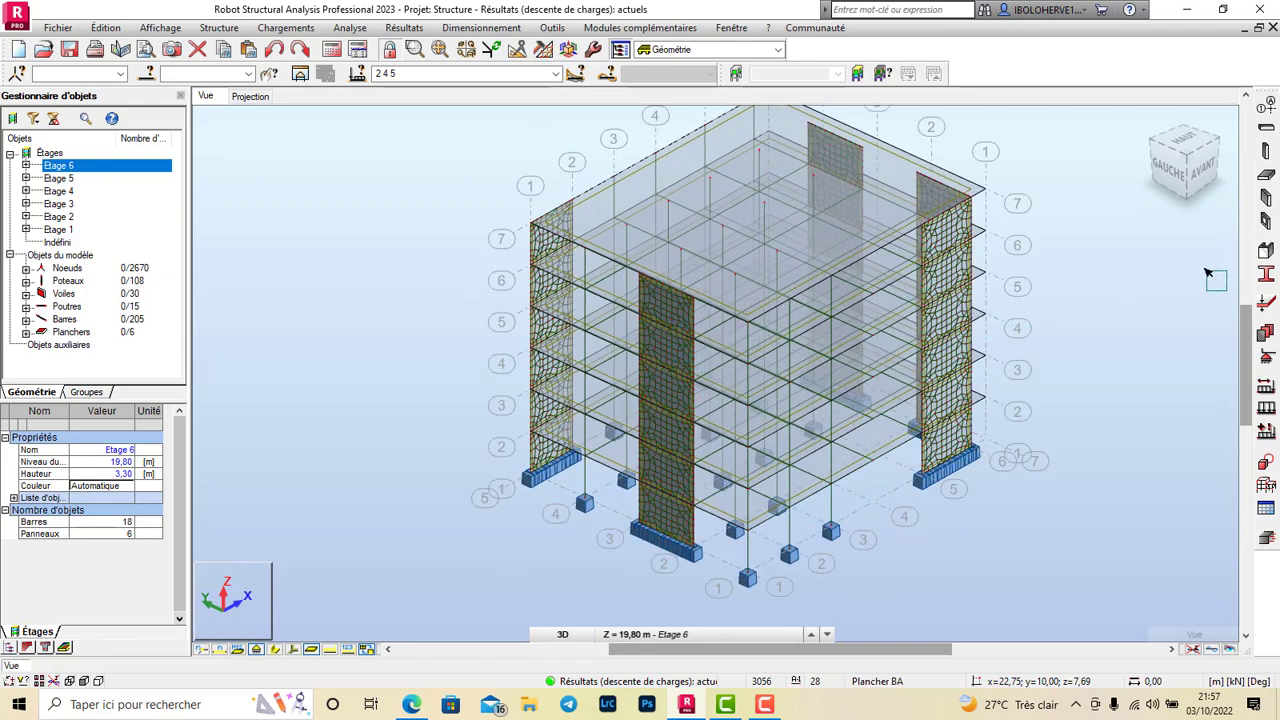
Review the available wall thicknesses and the uniform thickness definition for EP20, without adding a wall
{"action": "left_click", "coordinate": [1266, 198]}
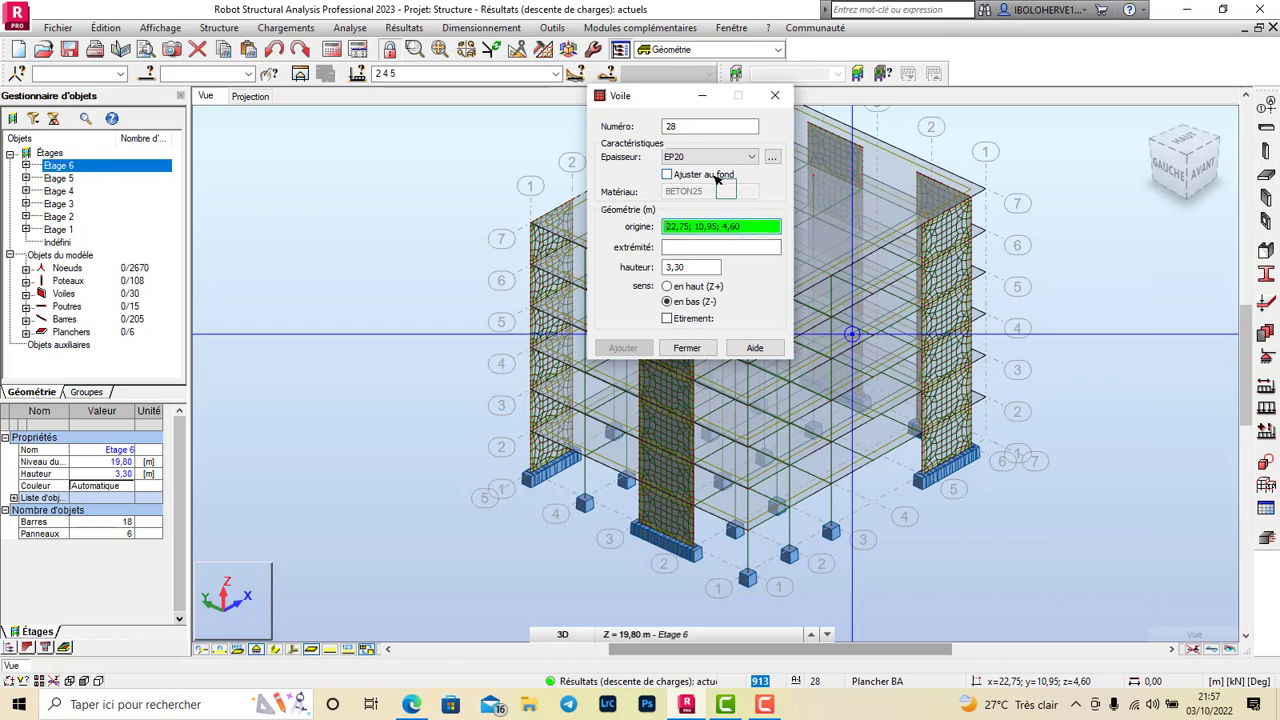
{"action": "left_click", "coordinate": [753, 157]}
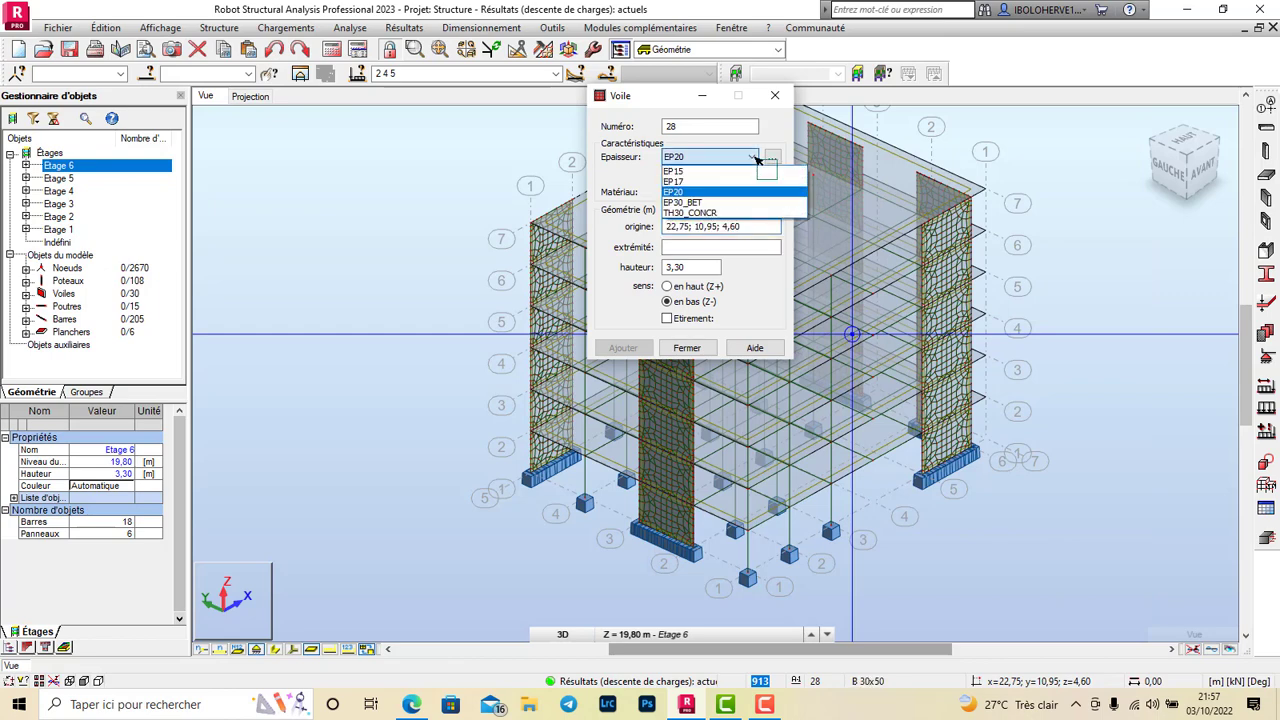
{"action": "left_click", "coordinate": [753, 157]}
{"action": "left_click", "coordinate": [772, 157]}
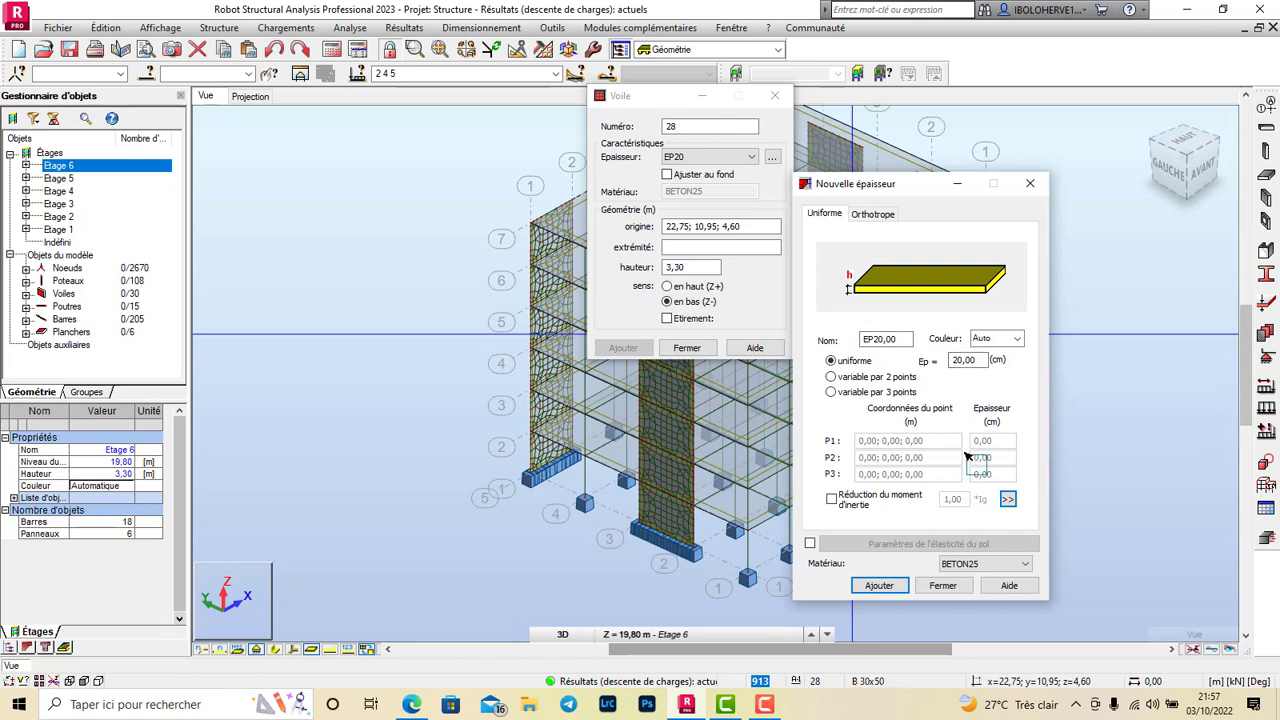
{"action": "left_click", "coordinate": [1030, 183]}
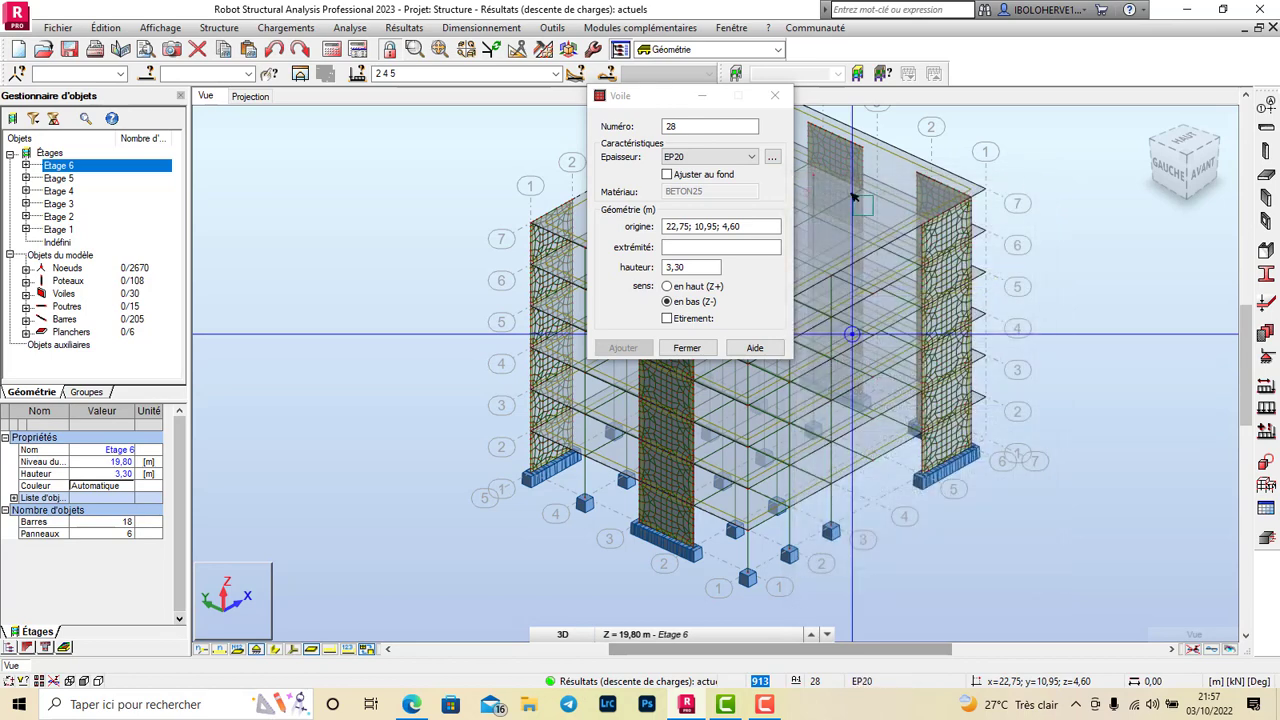
{"action": "left_click", "coordinate": [774, 95]}
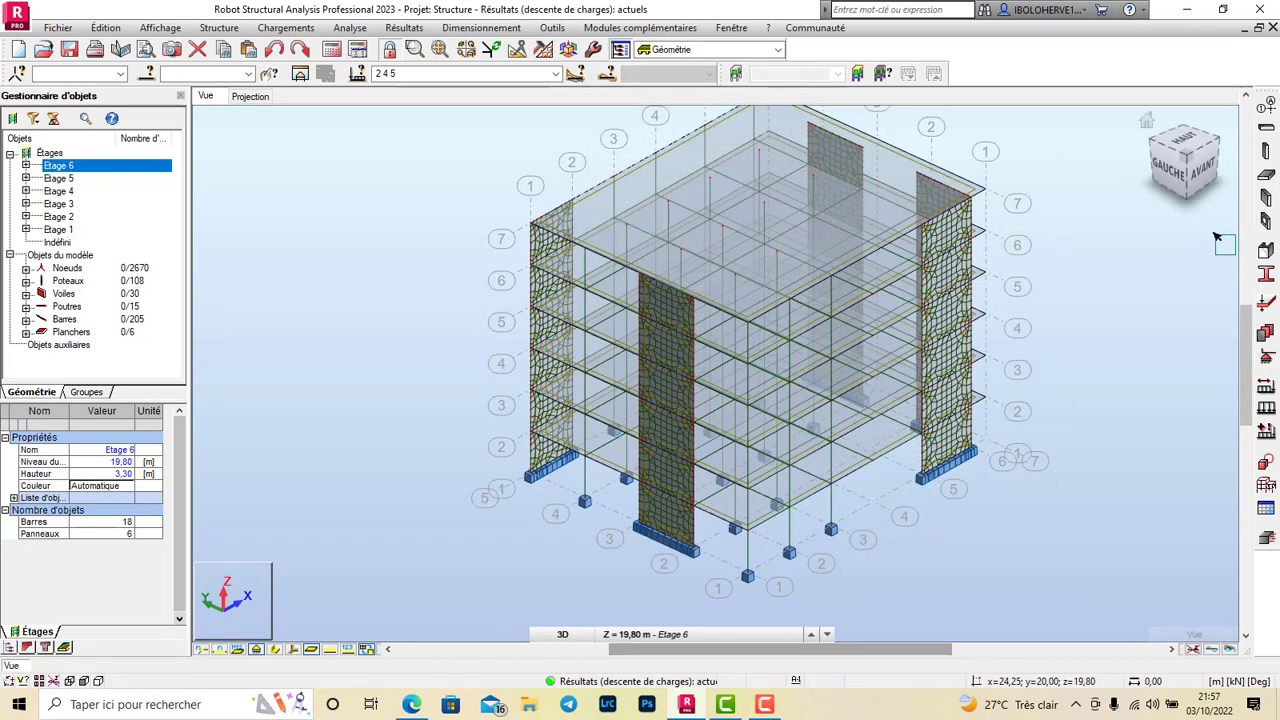
Review the calculation model options in the floor slab definition, without adding a slab
{"action": "left_click", "coordinate": [1266, 176]}
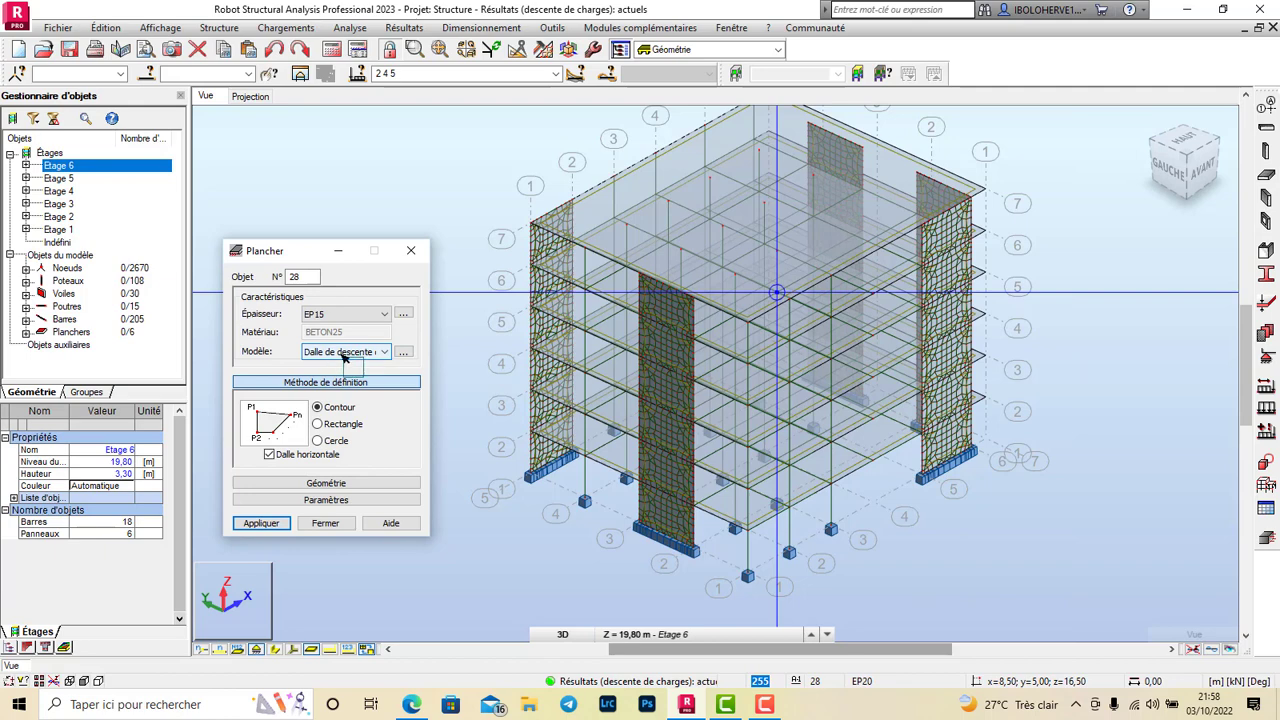
{"action": "left_click", "coordinate": [382, 352]}
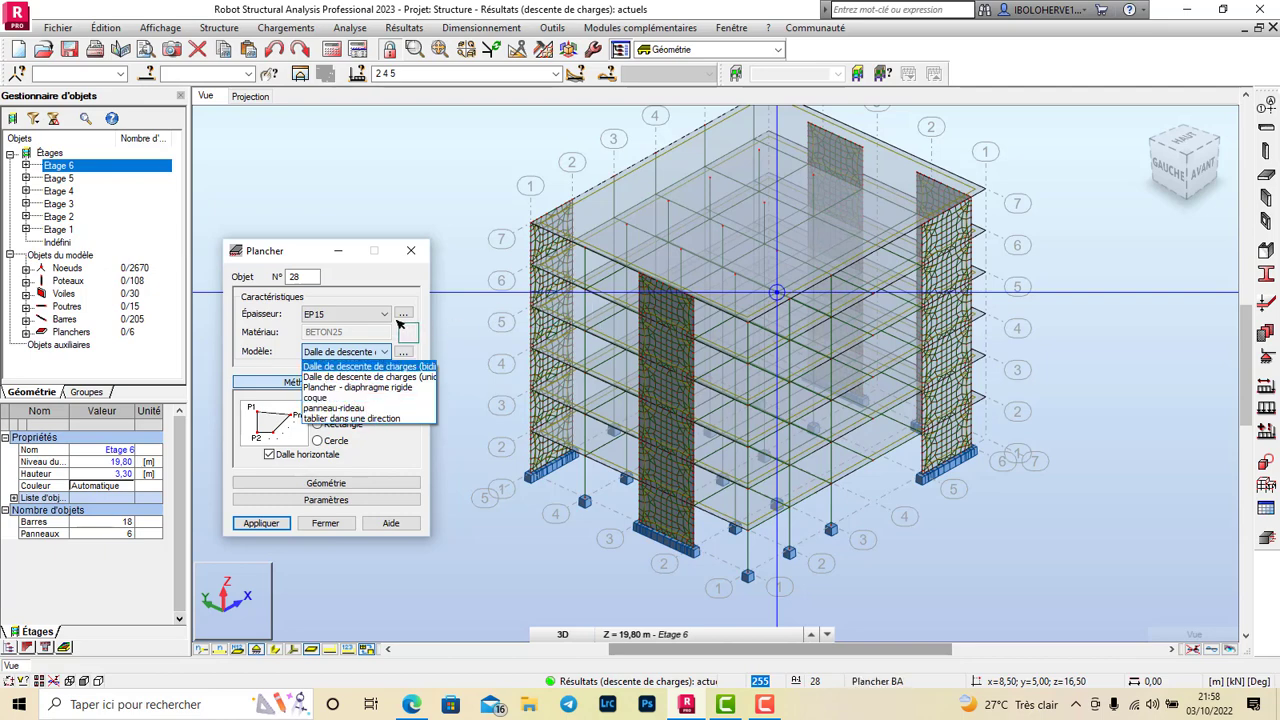
{"action": "left_click", "coordinate": [413, 251]}
{"action": "left_click", "coordinate": [413, 251]}
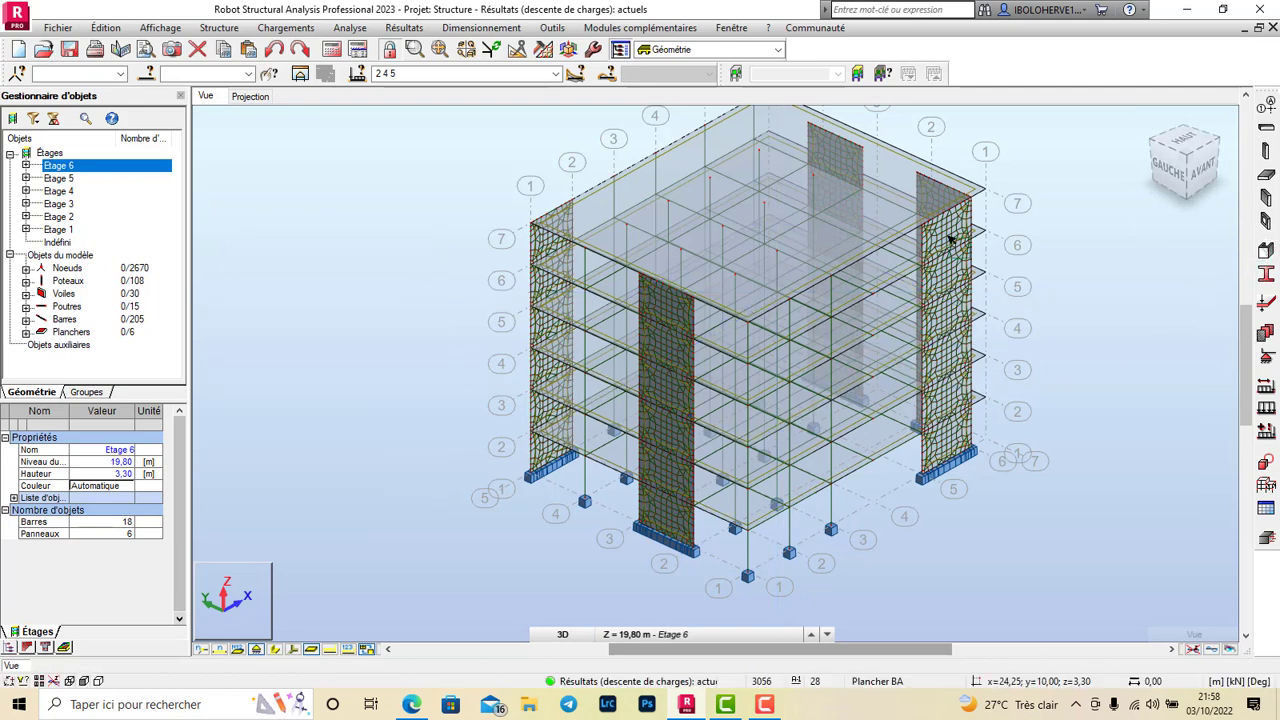
Hide the finite-element mesh on the wall panels in the 3D view
{"action": "scroll", "coordinate": [658, 322], "scroll_direction": "up", "scroll_amount": 2}
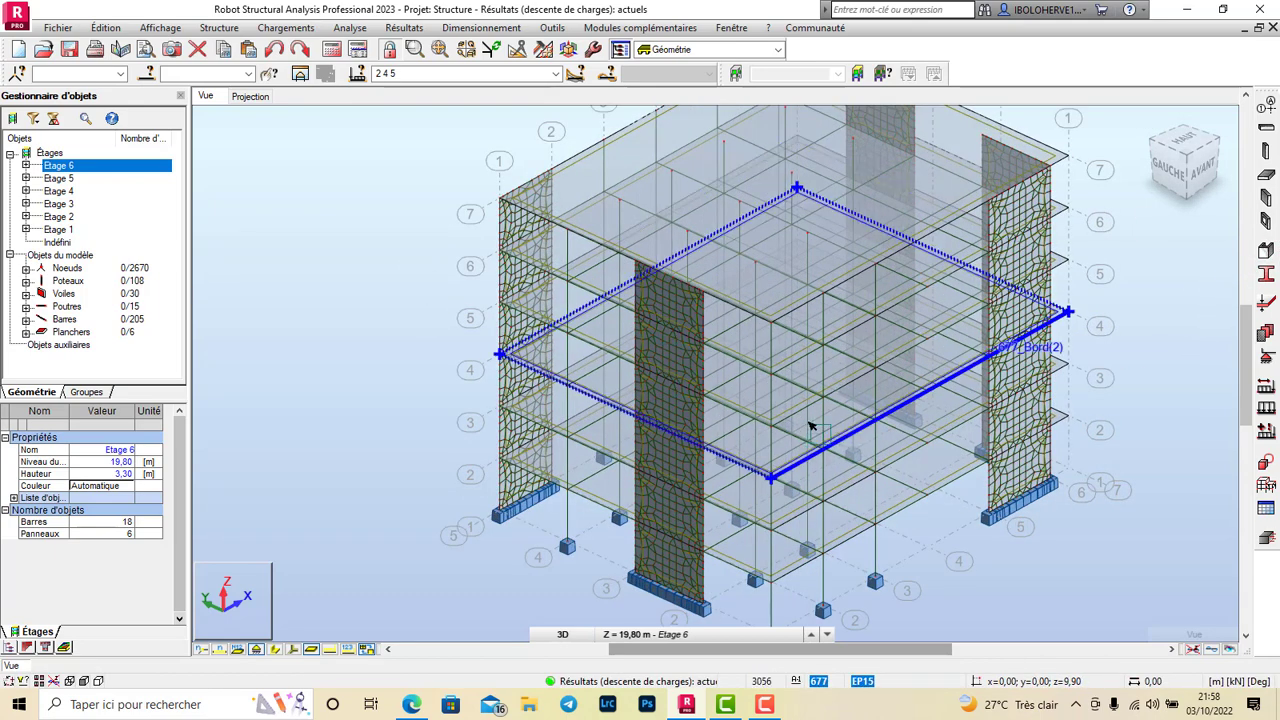
{"action": "scroll", "coordinate": [860, 438], "scroll_direction": "down", "scroll_amount": 1}
{"action": "right_click", "coordinate": [420, 386]}
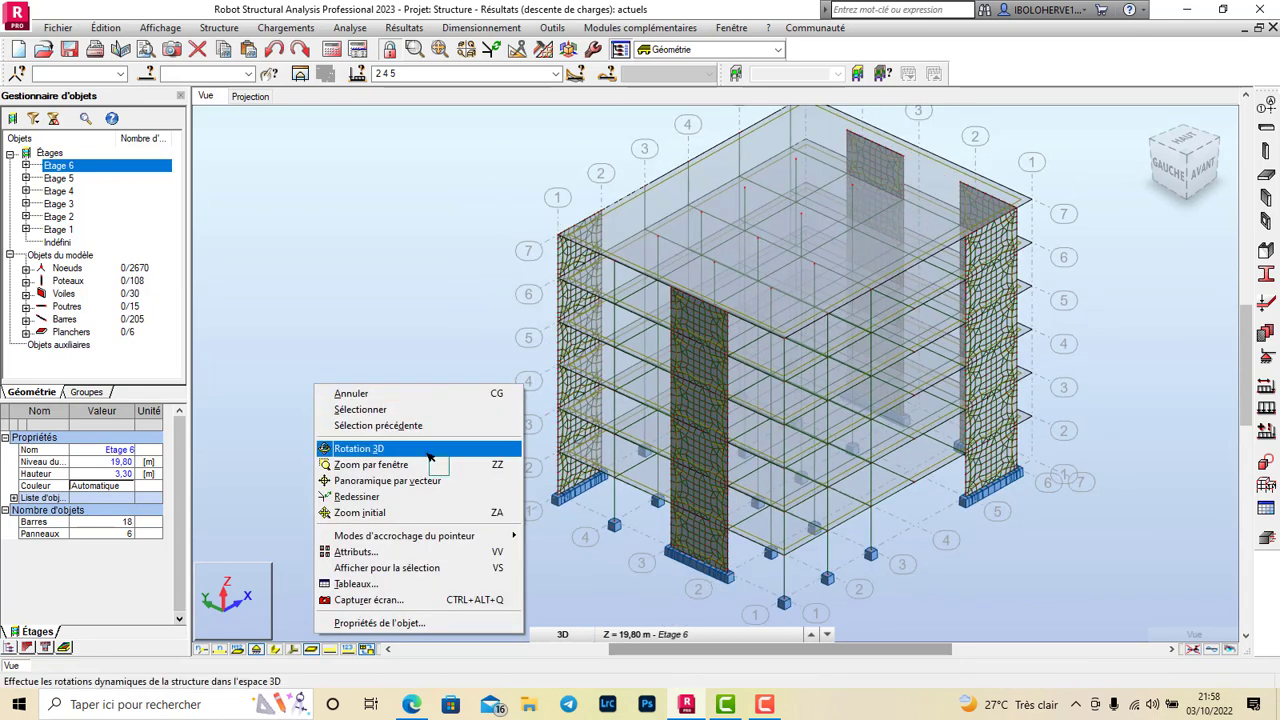
{"action": "left_click", "coordinate": [430, 457]}
{"action": "left_click_drag", "start_coordinate": [583, 473], "coordinate": [566, 467]}
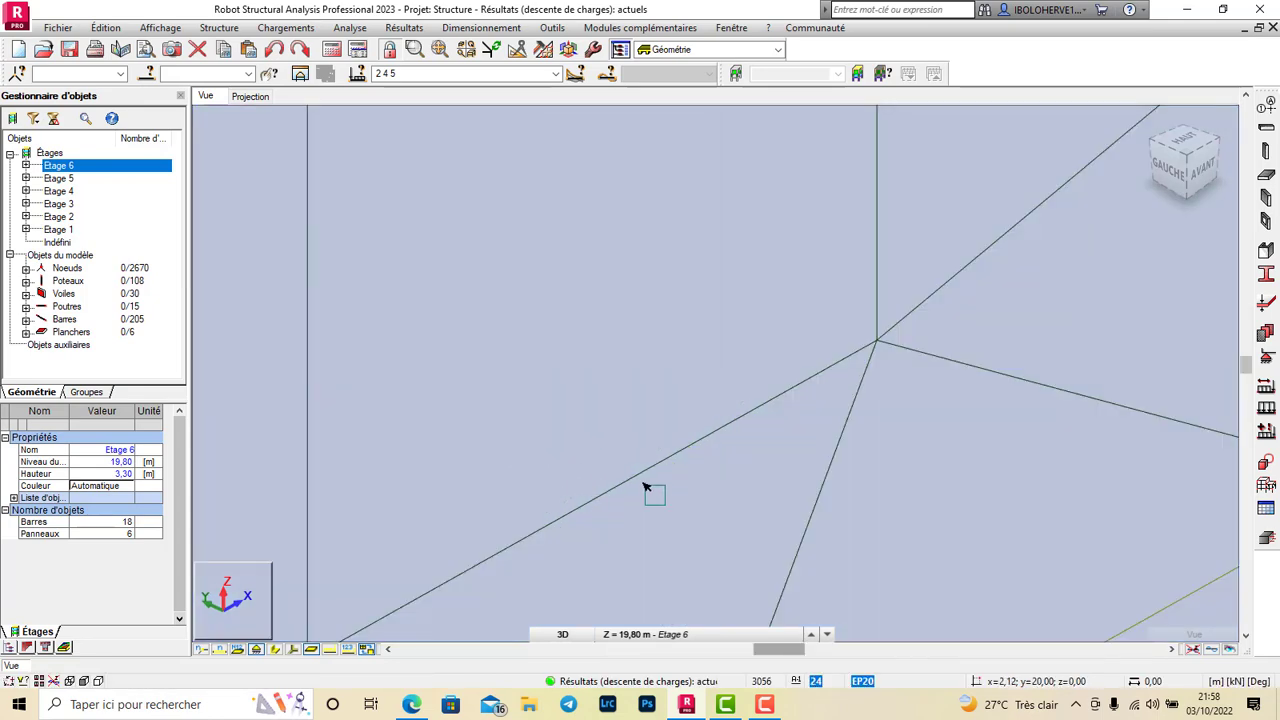
{"action": "scroll", "coordinate": [643, 485], "scroll_direction": "down", "scroll_amount": 10}
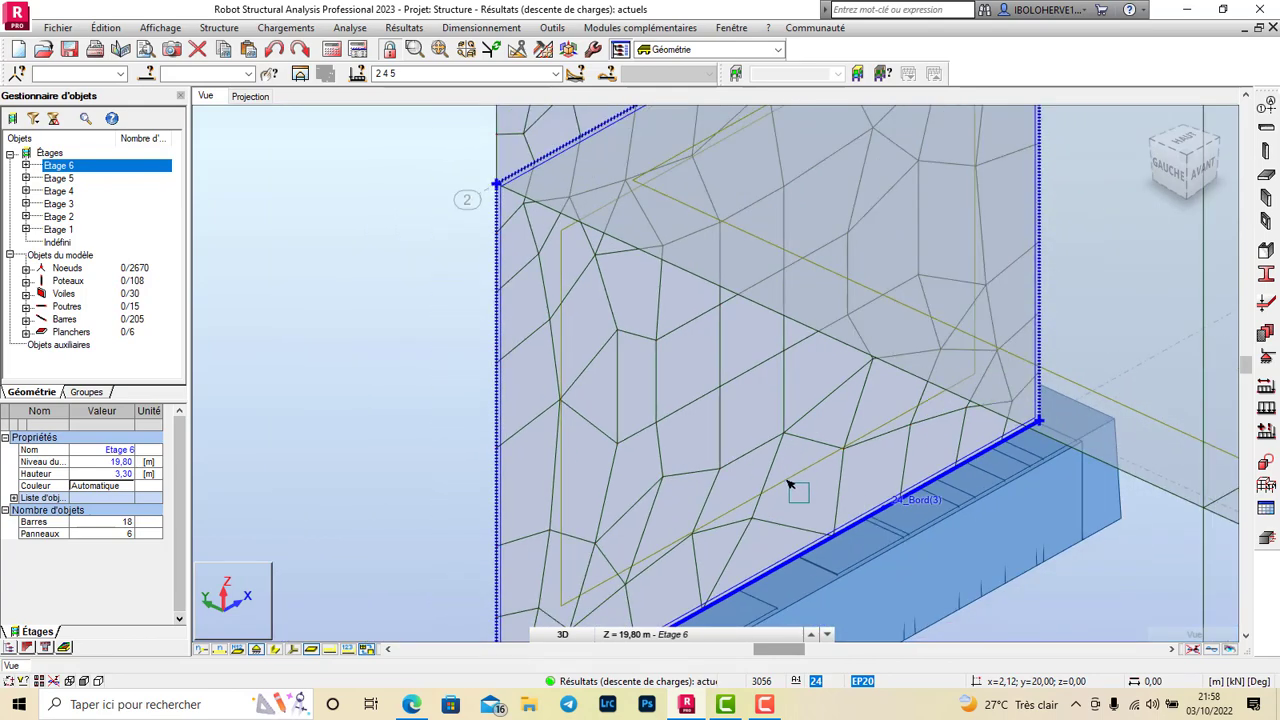
{"action": "scroll", "coordinate": [788, 485], "scroll_direction": "down", "scroll_amount": 3}
{"action": "left_click", "coordinate": [366, 650]}
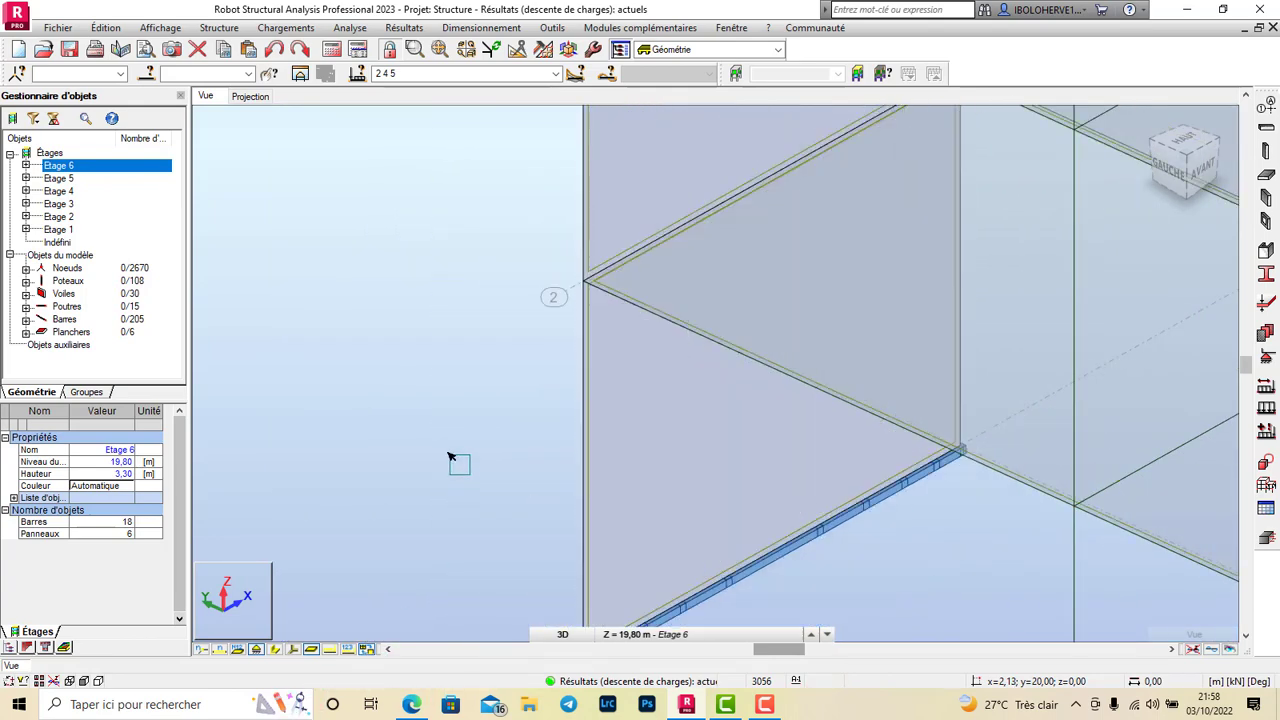
Display the section shapes of the columns and beams and inspect the structure from several sides
{"action": "right_click", "coordinate": [412, 402]}
{"action": "left_click", "coordinate": [428, 465]}
{"action": "left_click_drag", "start_coordinate": [894, 471], "coordinate": [960, 449]}
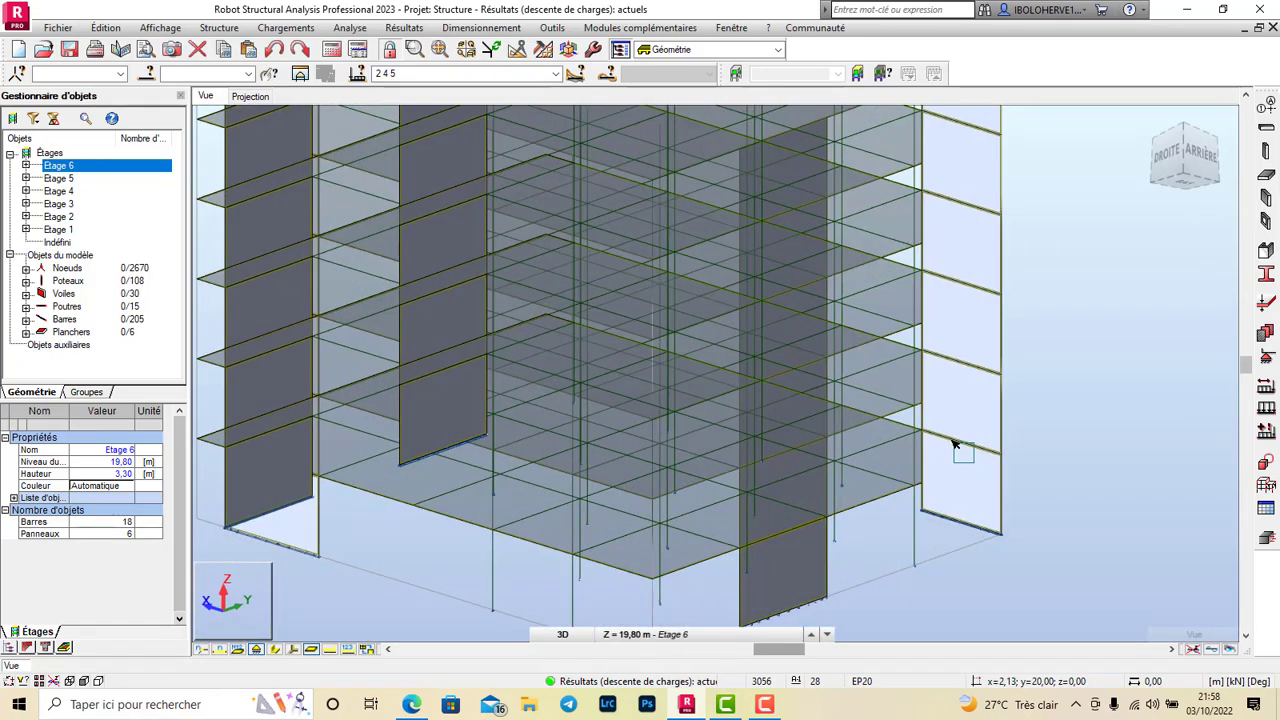
{"action": "left_click", "coordinate": [277, 650]}
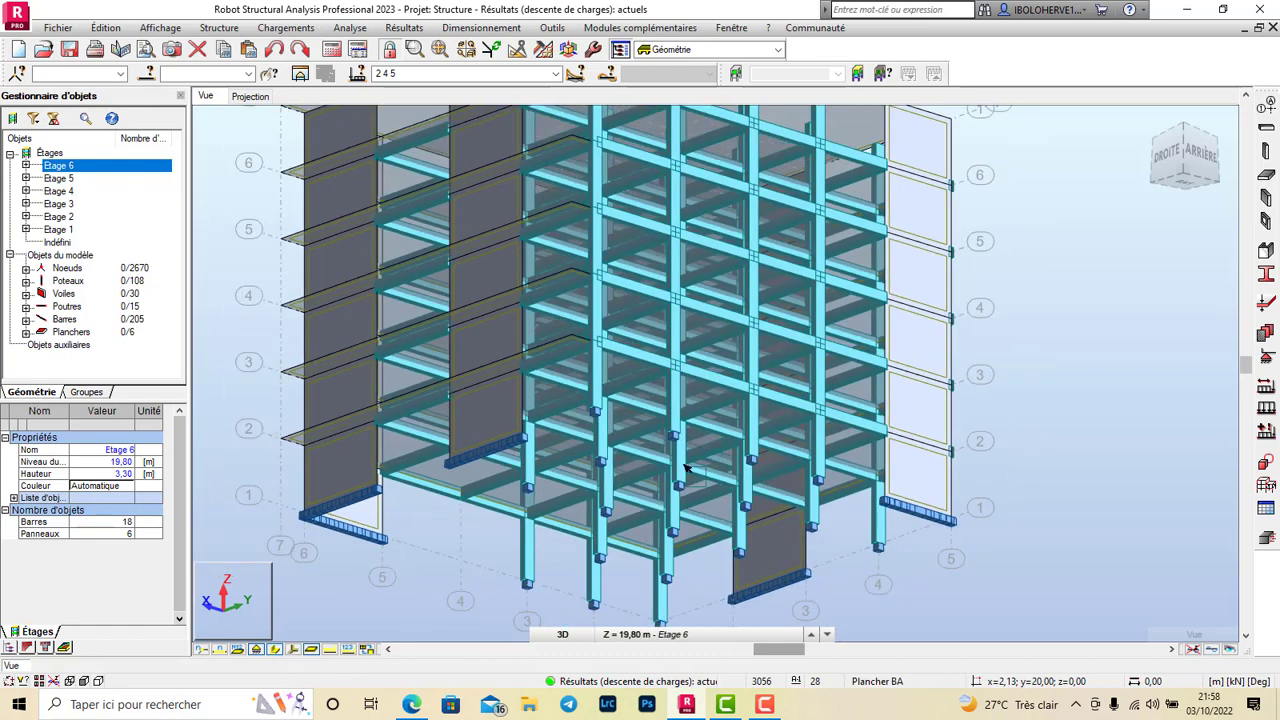
{"action": "left_click_drag", "start_coordinate": [487, 576], "coordinate": [787, 436]}
{"action": "scroll", "coordinate": [968, 360], "scroll_direction": "up", "scroll_amount": 2}
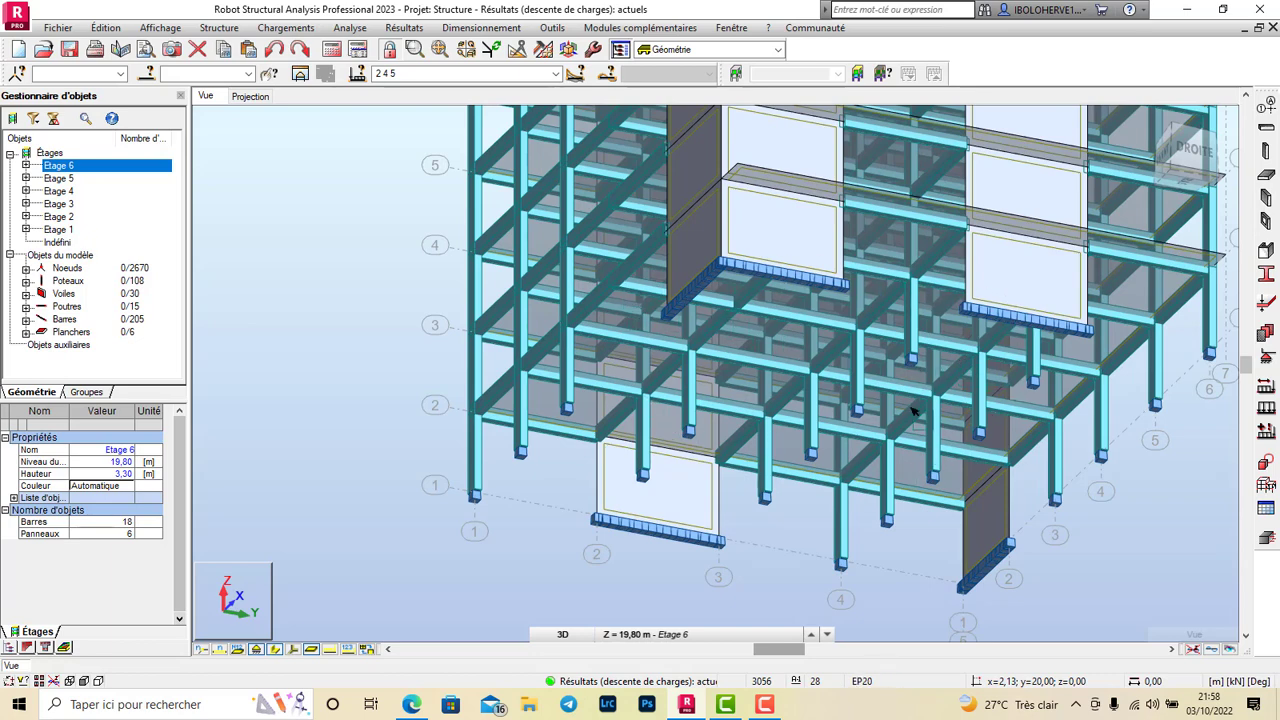
{"action": "middle_click_drag", "start_coordinate": [884, 292], "coordinate": [738, 372], "text": "shift"}
{"action": "scroll", "coordinate": [946, 302], "scroll_direction": "down", "scroll_amount": 3}
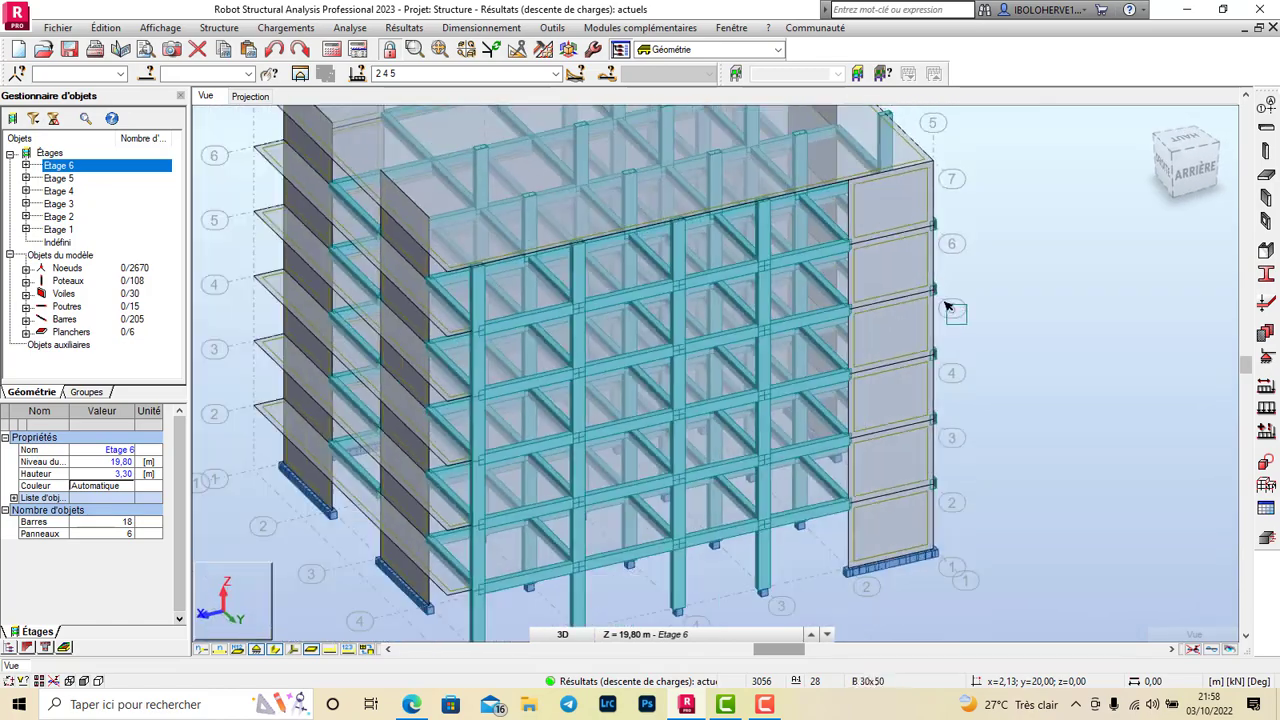
{"action": "middle_click_drag", "start_coordinate": [810, 445], "coordinate": [766, 429], "text": "shift"}
{"action": "scroll", "coordinate": [845, 422], "scroll_direction": "up", "scroll_amount": 3}
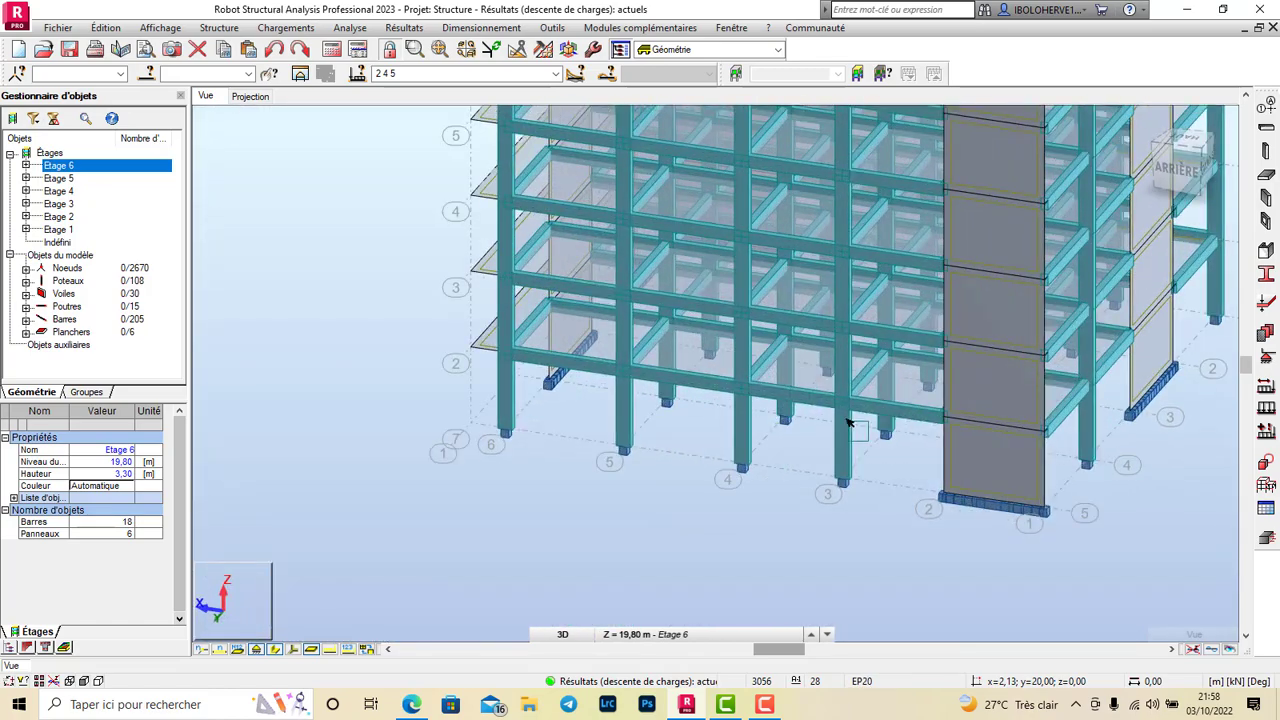
Open the load takedown tables and review the column loads for the storeys from Etage 1 to Etage 6
{"action": "scroll", "coordinate": [944, 360], "scroll_direction": "up", "scroll_amount": 2}
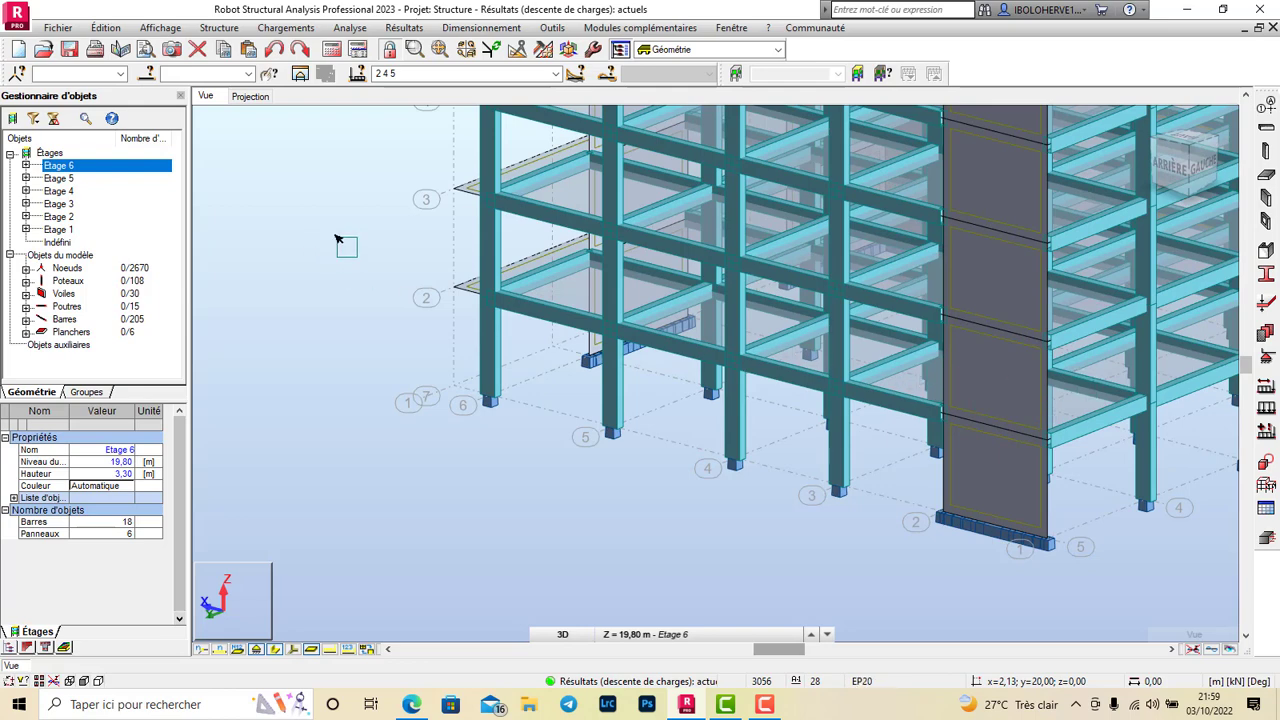
{"action": "left_click", "coordinate": [404, 28]}
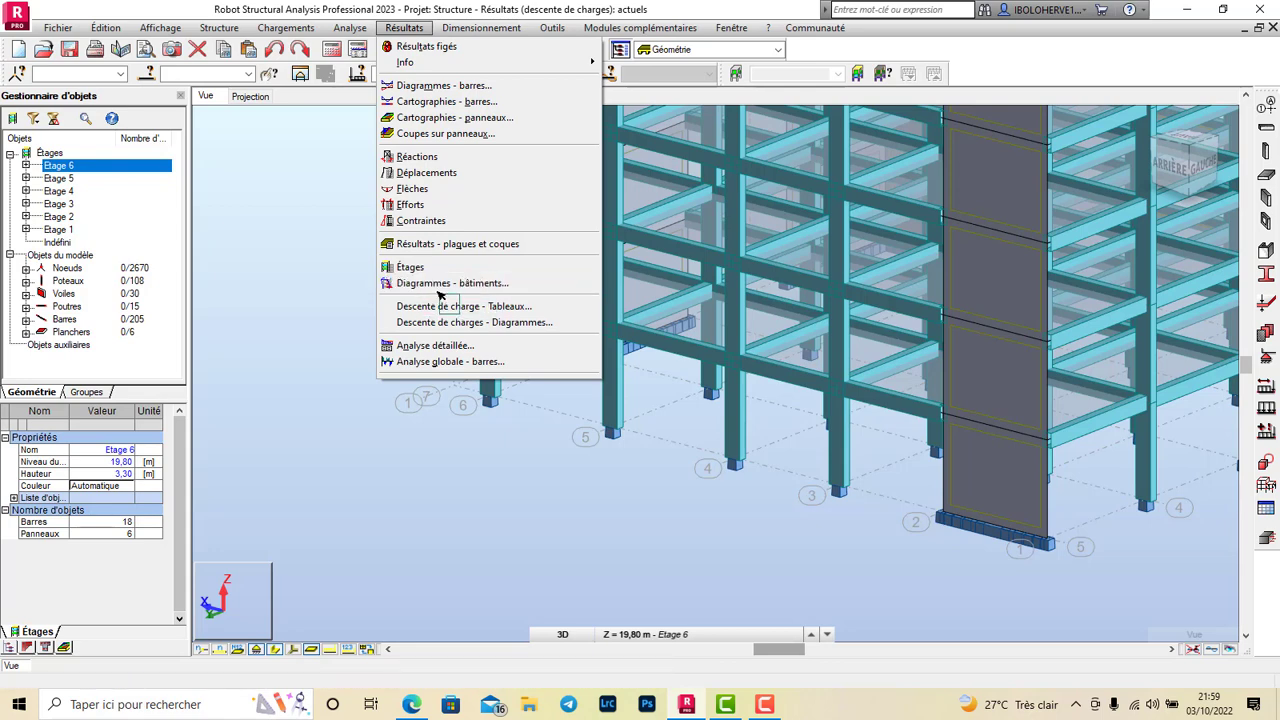
{"action": "left_click", "coordinate": [481, 322]}
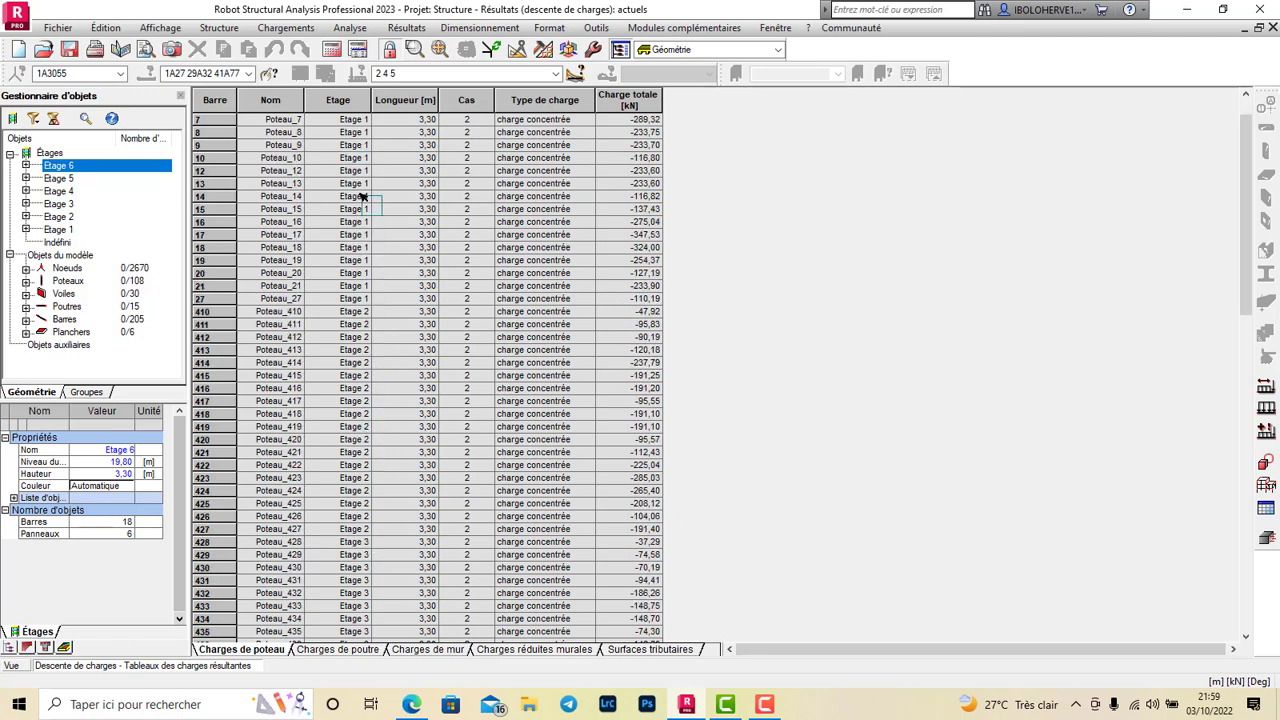
{"action": "scroll", "coordinate": [363, 177], "scroll_direction": "down", "scroll_amount": 18}
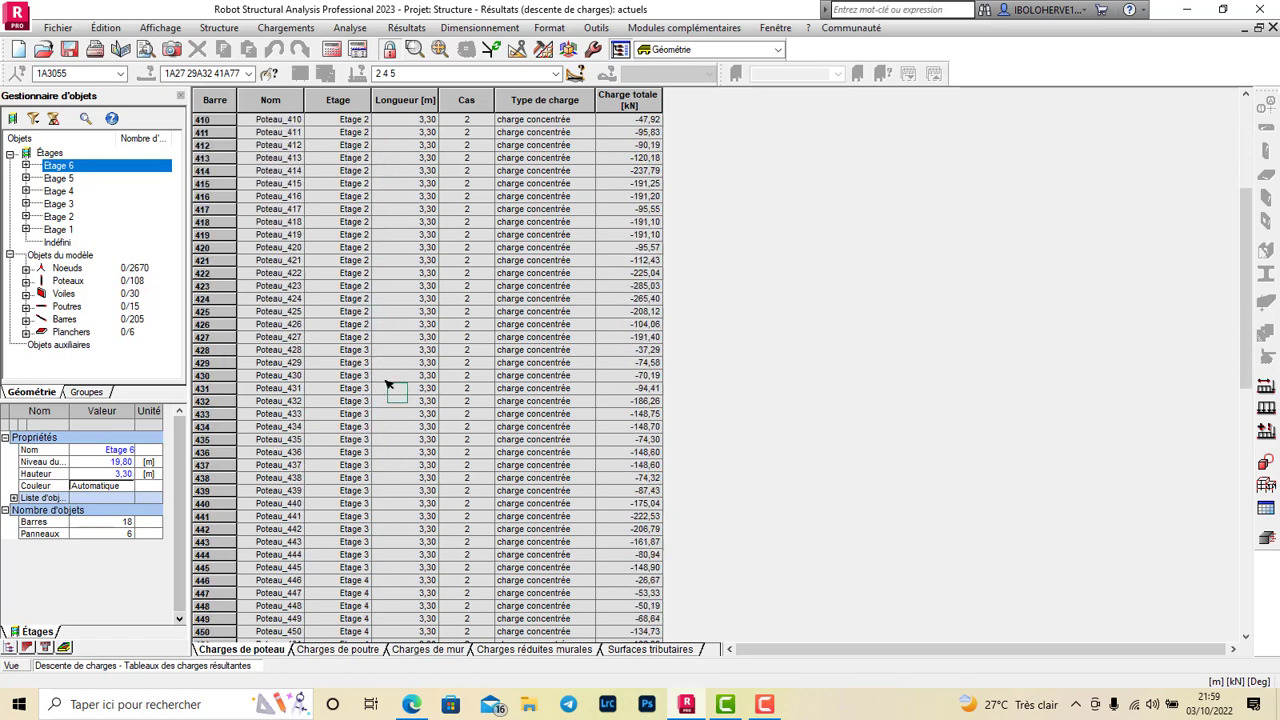
{"action": "scroll", "coordinate": [350, 475], "scroll_direction": "down", "scroll_amount": 5}
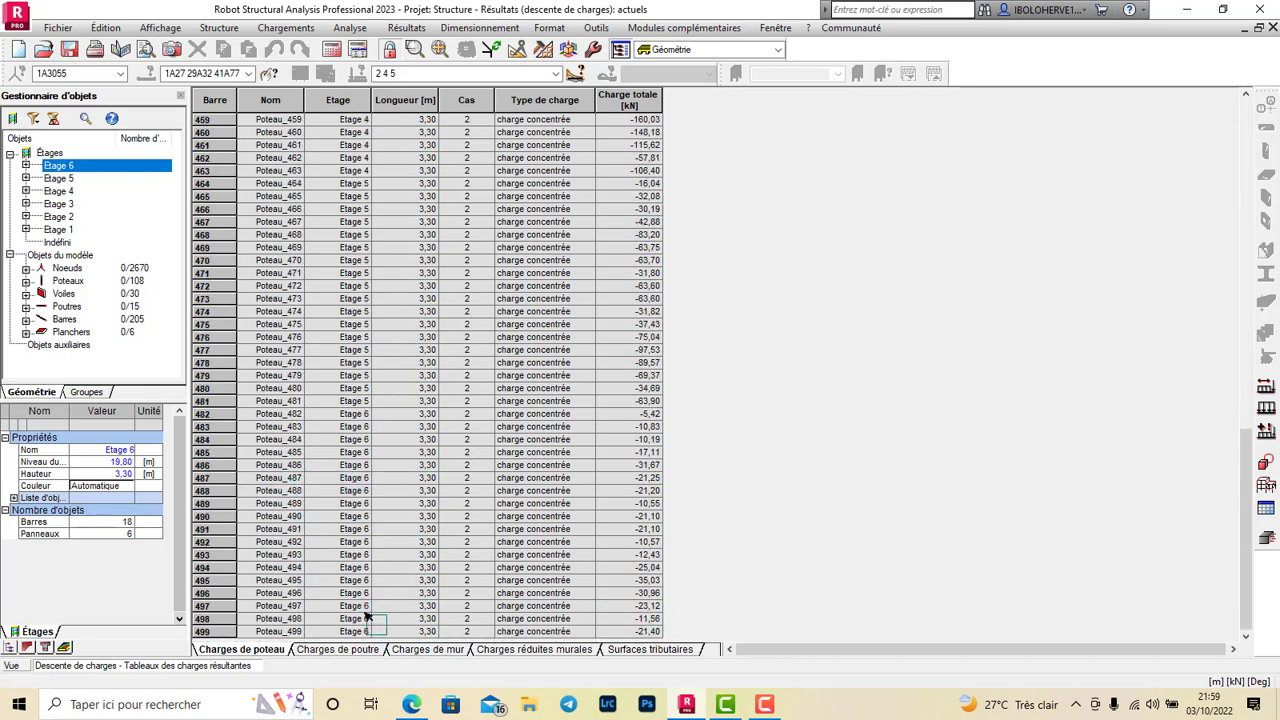
{"action": "scroll", "coordinate": [370, 628], "scroll_direction": "up", "scroll_amount": 6}
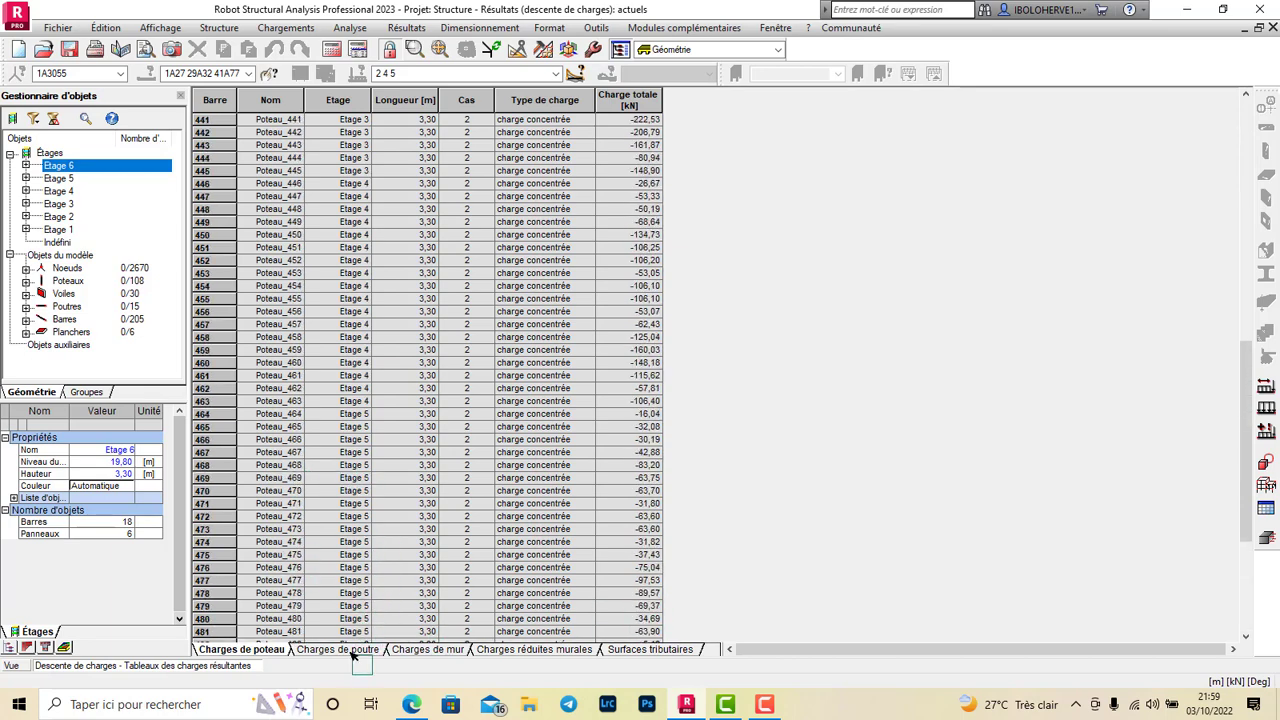
Review the load takedown results for the beams, the walls and the reduced wall forces and moments
{"action": "left_click", "coordinate": [352, 651]}
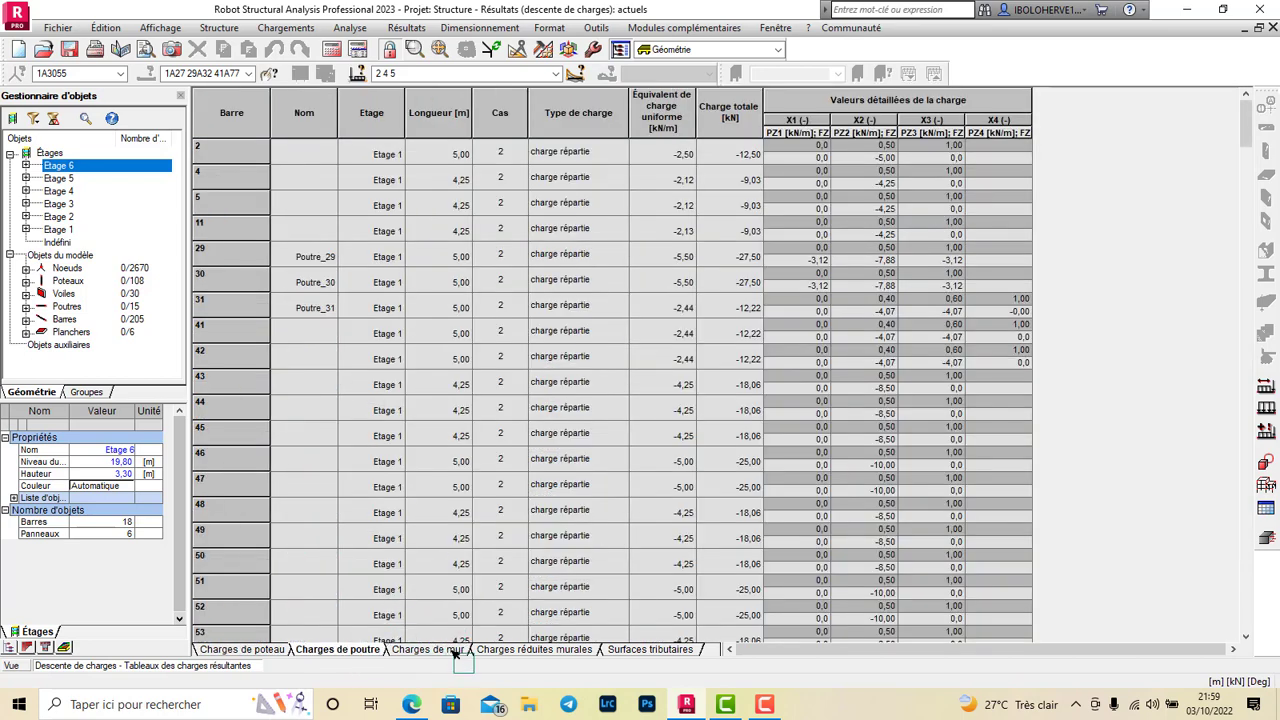
{"action": "left_click", "coordinate": [427, 650]}
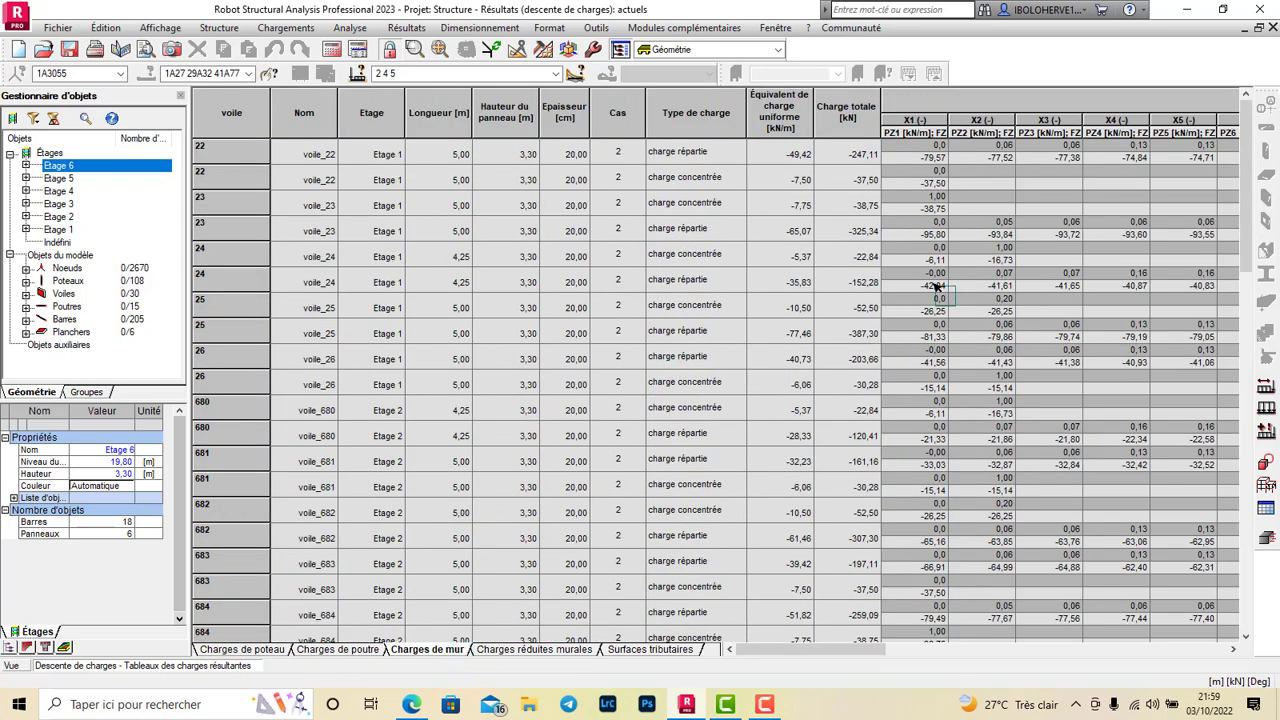
{"action": "left_click", "coordinate": [533, 649]}
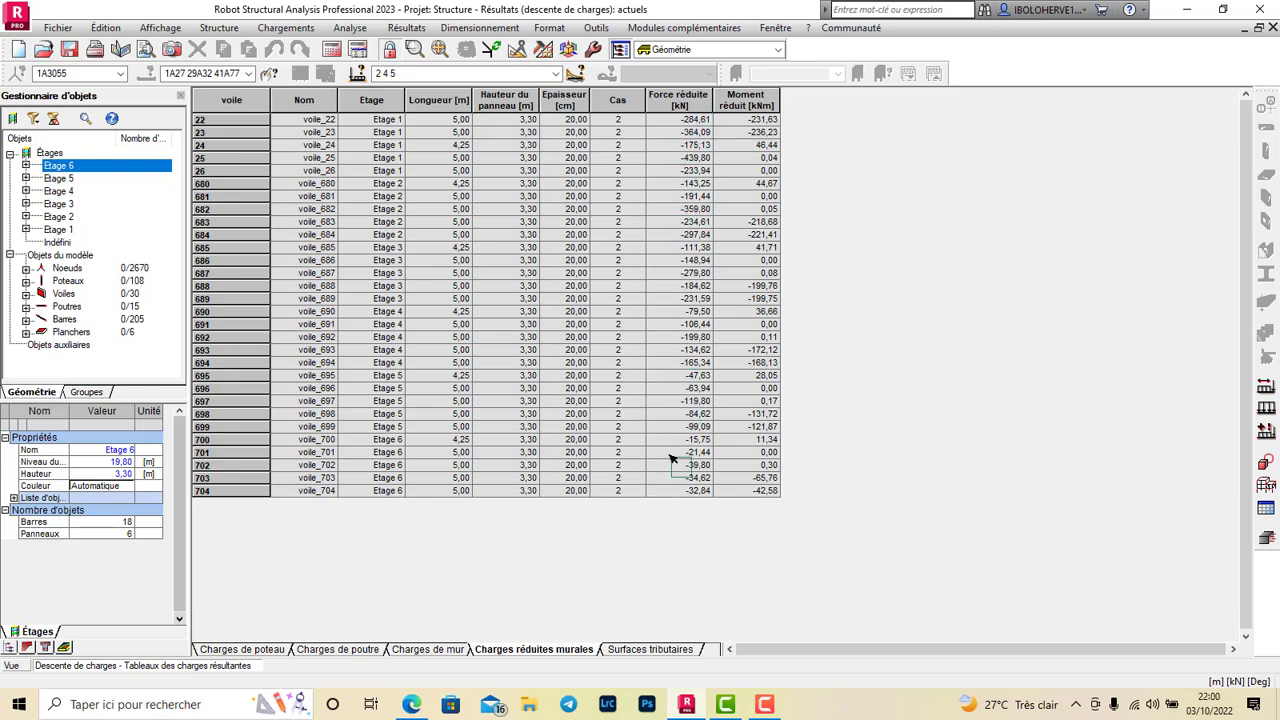
Review the tributary areas of the columns and beams for each storey
{"action": "left_click", "coordinate": [648, 650]}
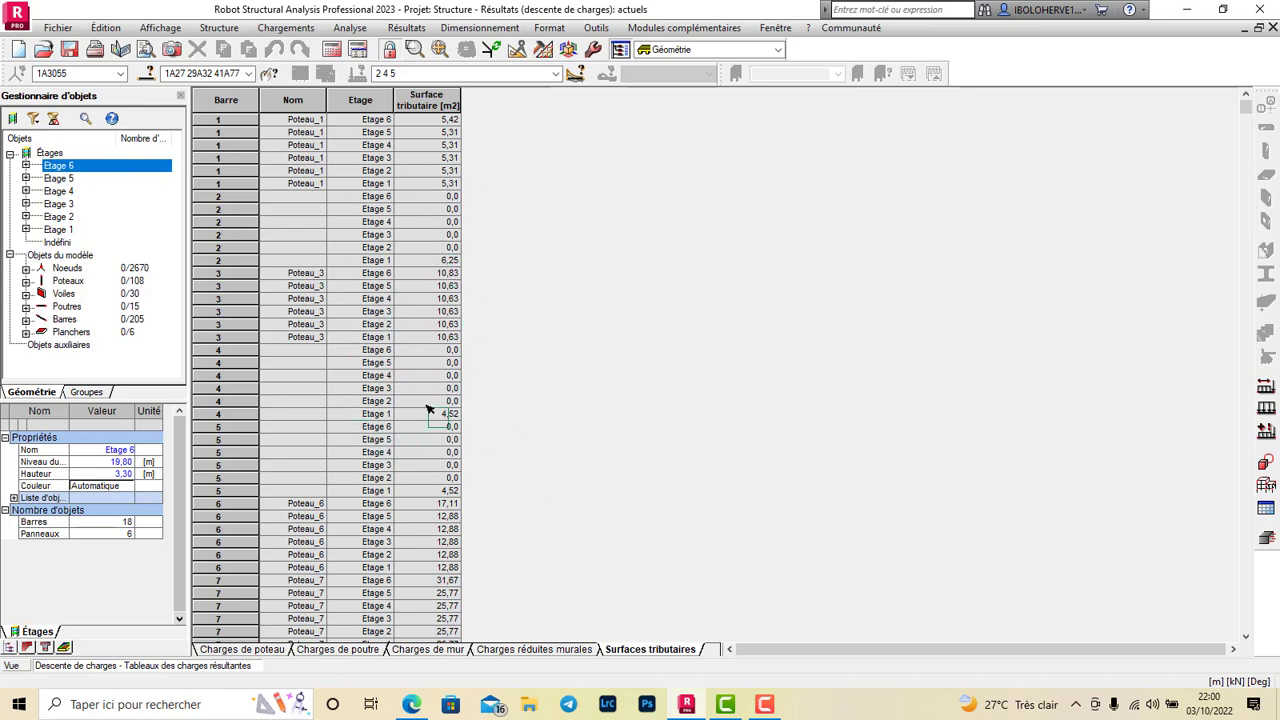
{"action": "scroll", "coordinate": [413, 489], "scroll_direction": "down", "scroll_amount": 20}
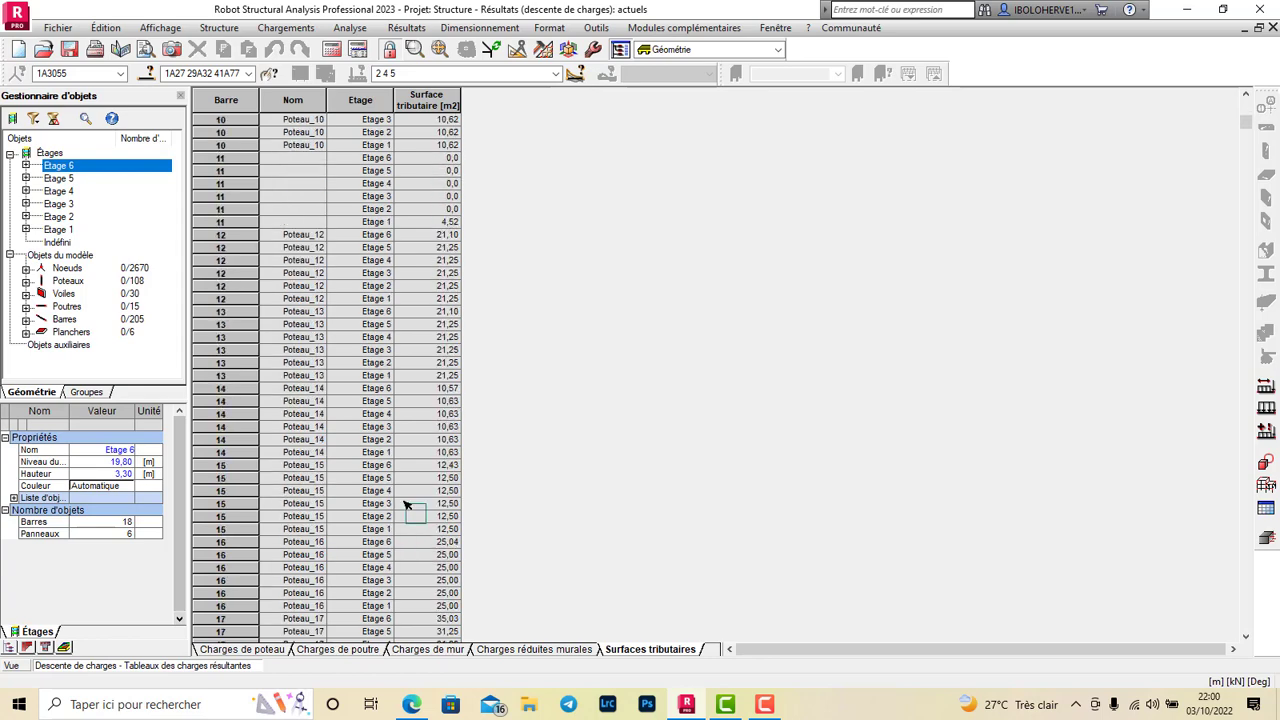
{"action": "scroll", "coordinate": [390, 517], "scroll_direction": "down", "scroll_amount": 20}
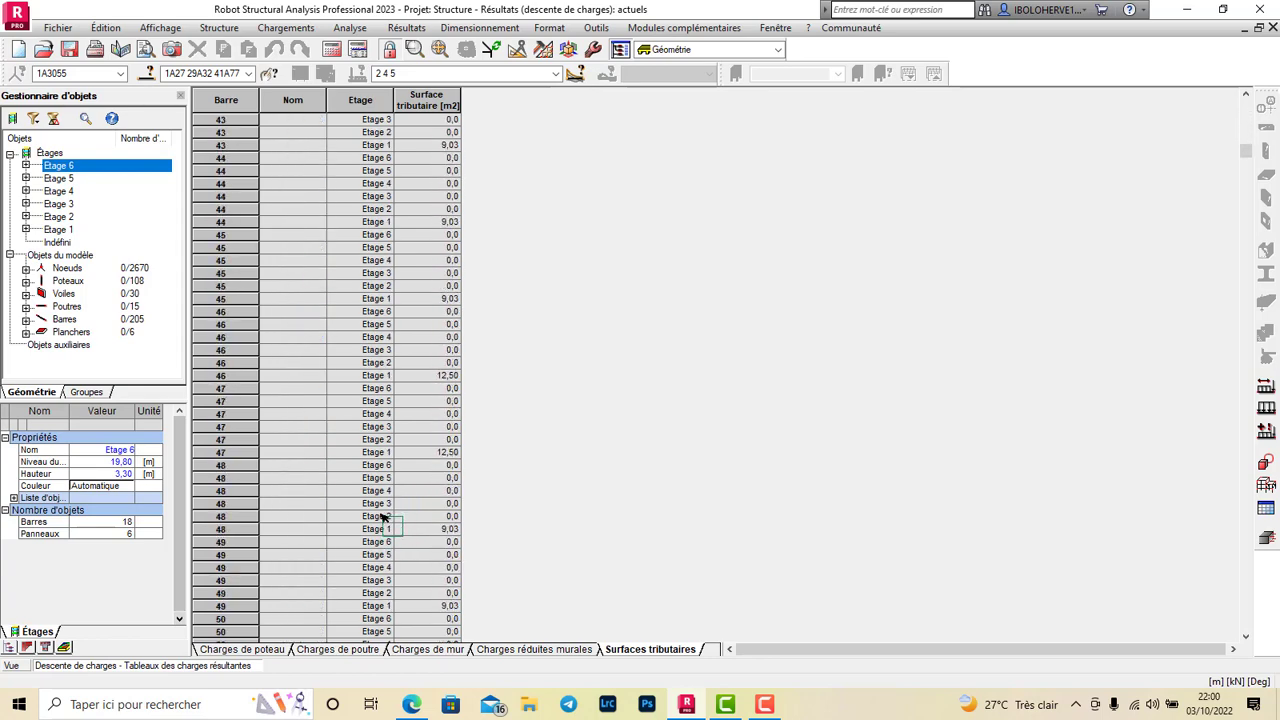
{"action": "scroll", "coordinate": [392, 530], "scroll_direction": "down", "scroll_amount": 20}
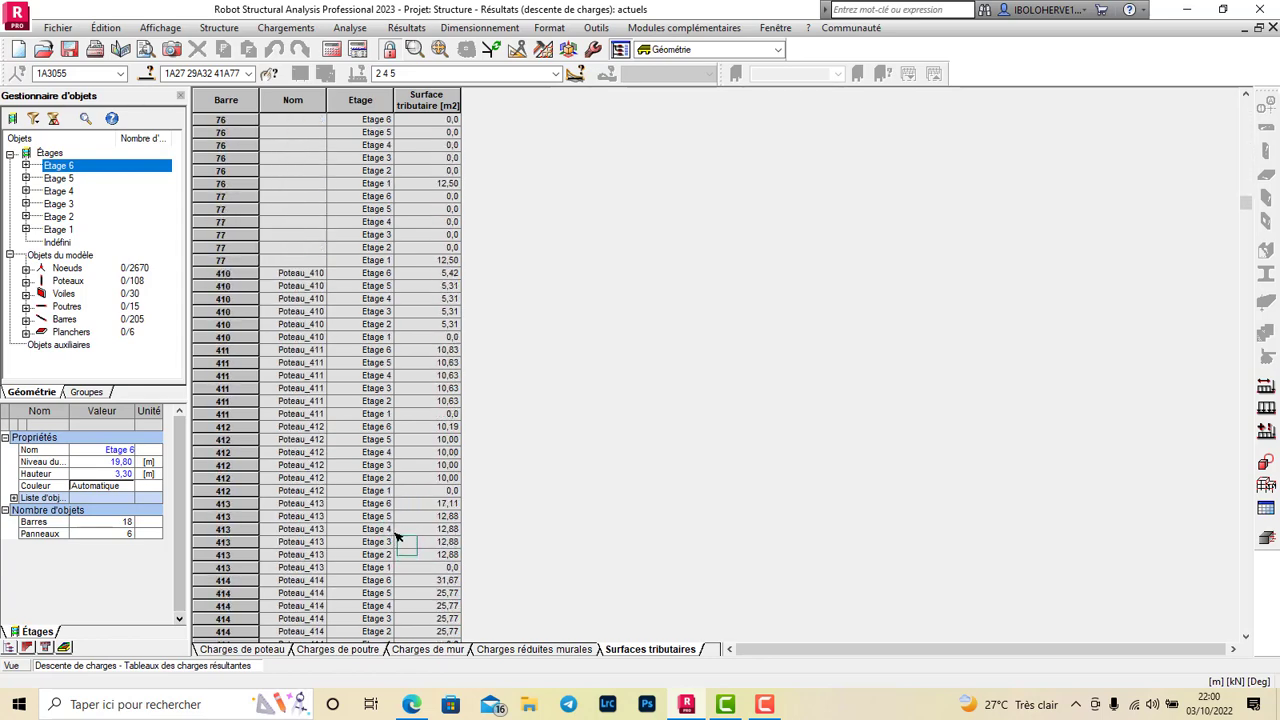
{"action": "scroll", "coordinate": [365, 593], "scroll_direction": "down", "scroll_amount": 20}
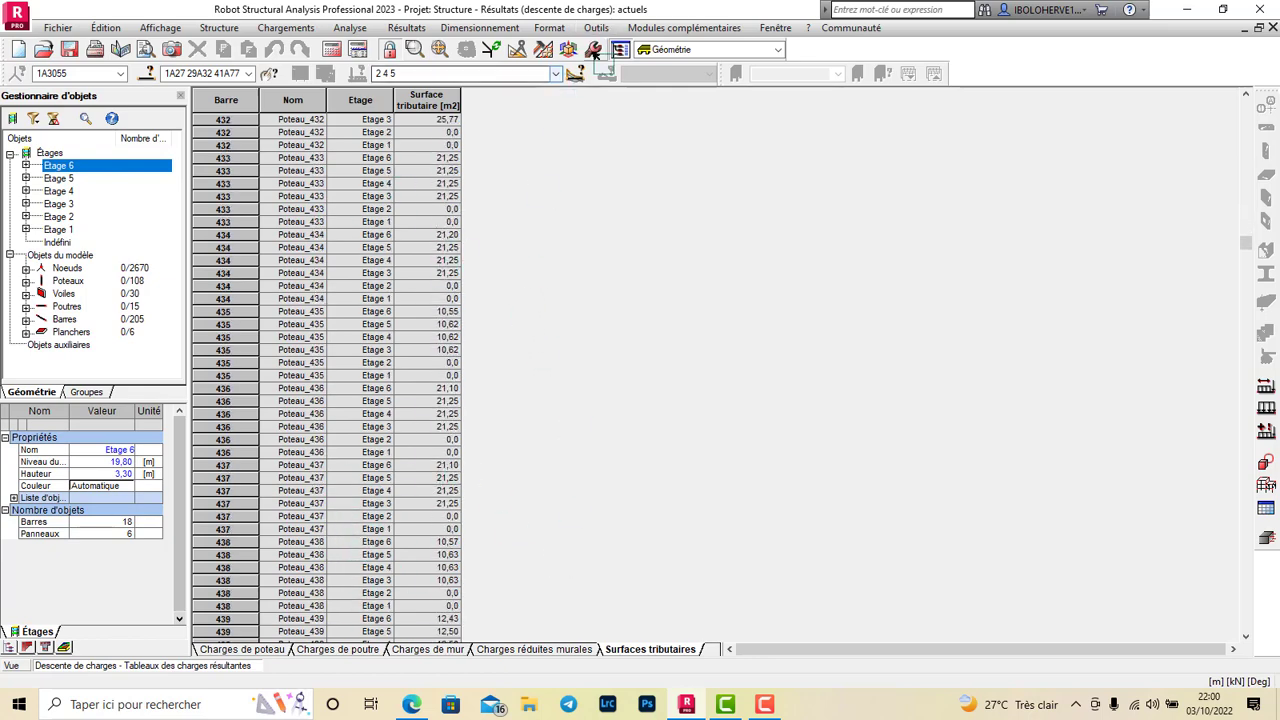
Close the load takedown tables and open the load takedown diagram settings for the 3D view
{"action": "left_click", "coordinate": [478, 27]}
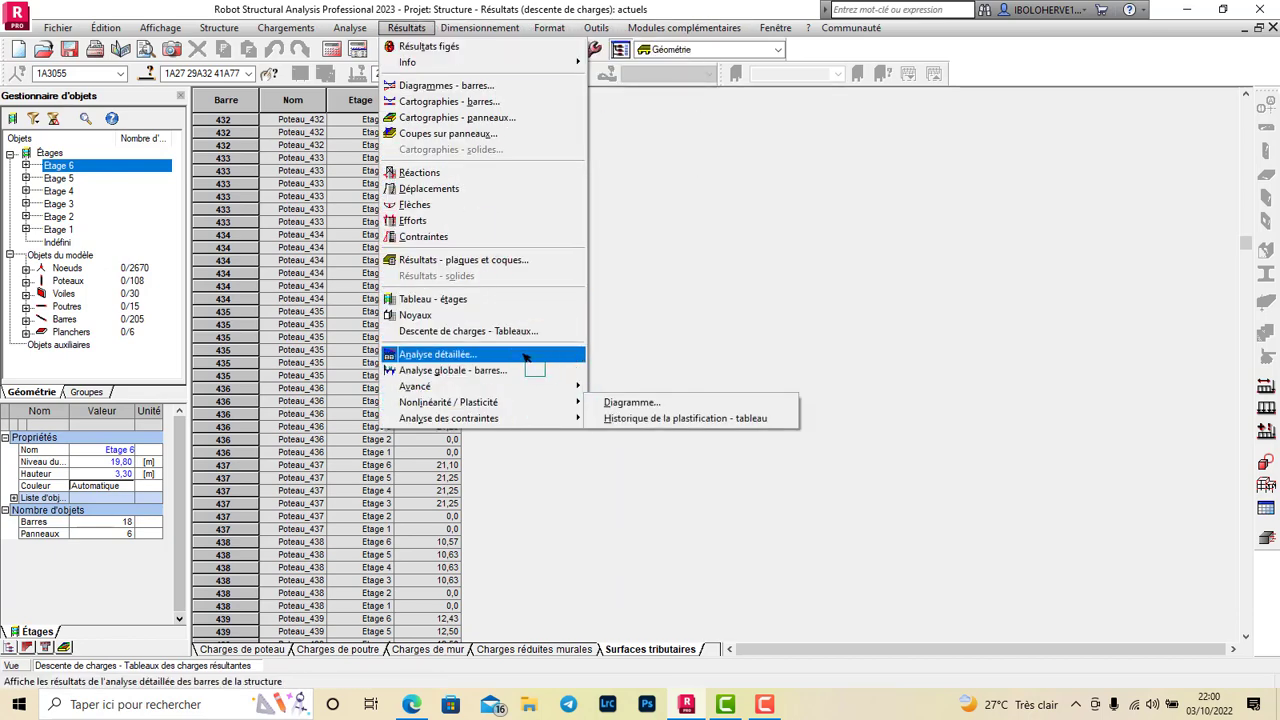
{"action": "left_click", "coordinate": [670, 368]}
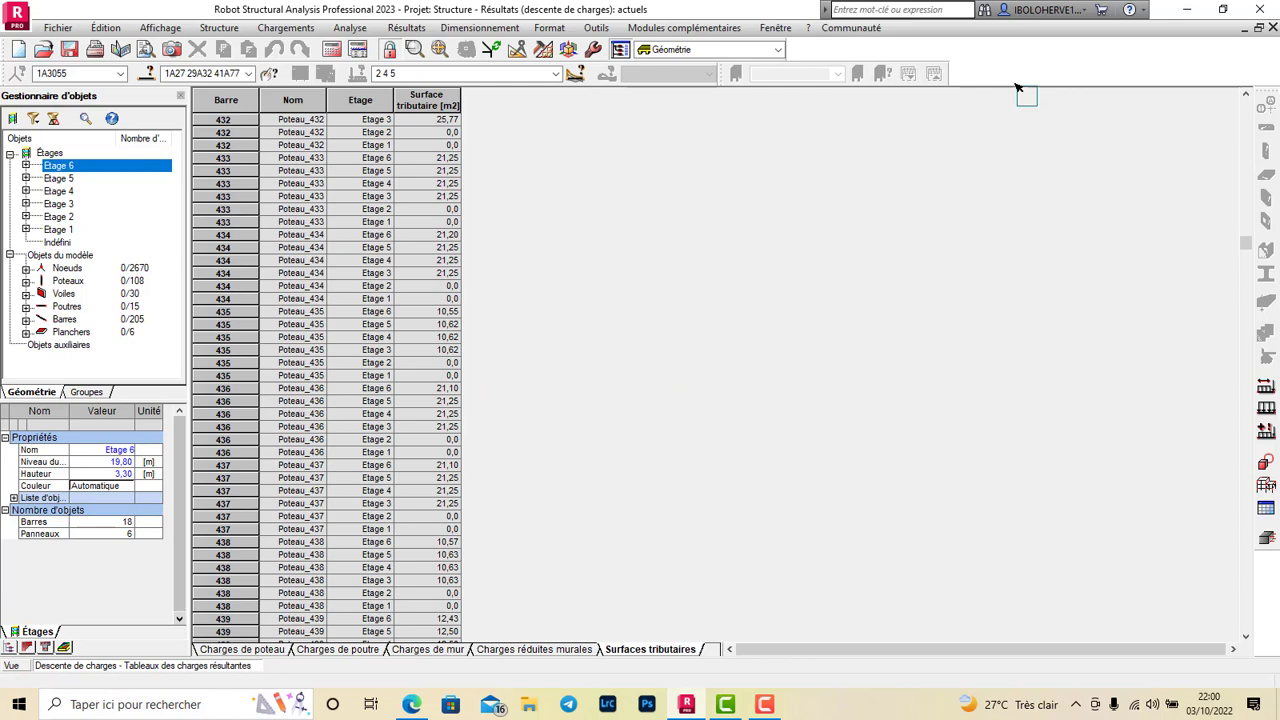
{"action": "left_click", "coordinate": [1270, 28]}
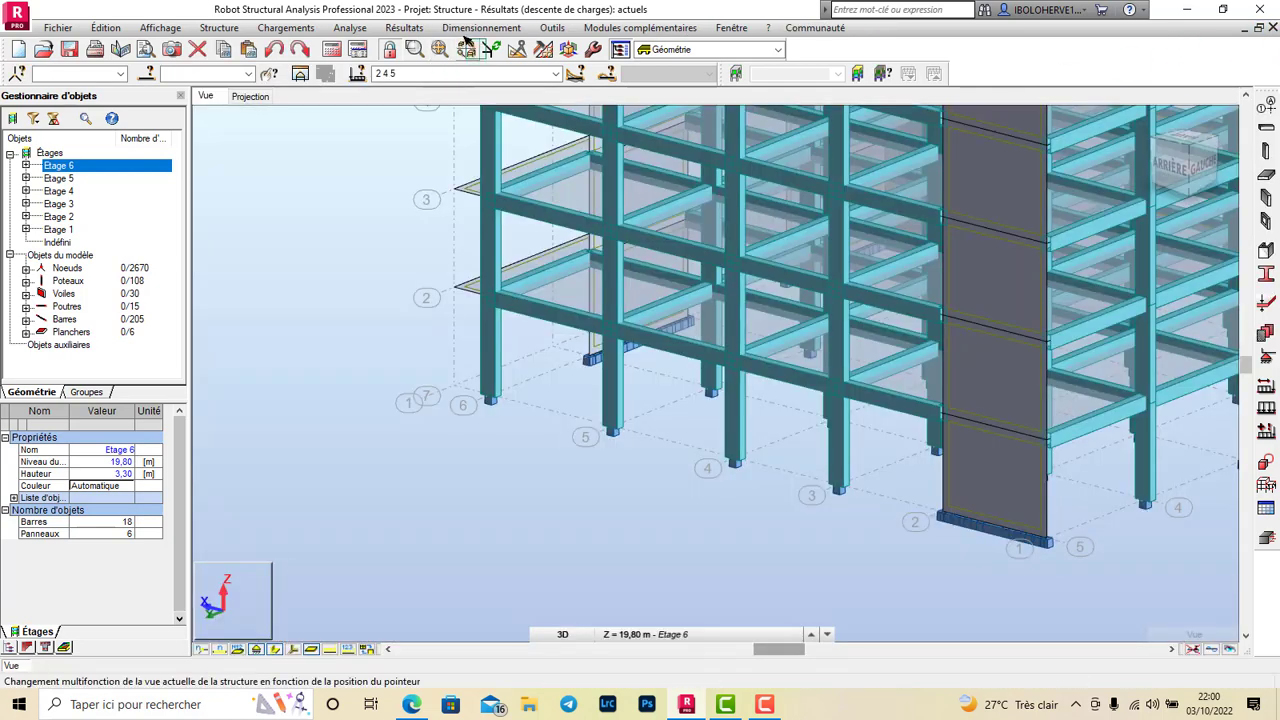
{"action": "left_click", "coordinate": [406, 28]}
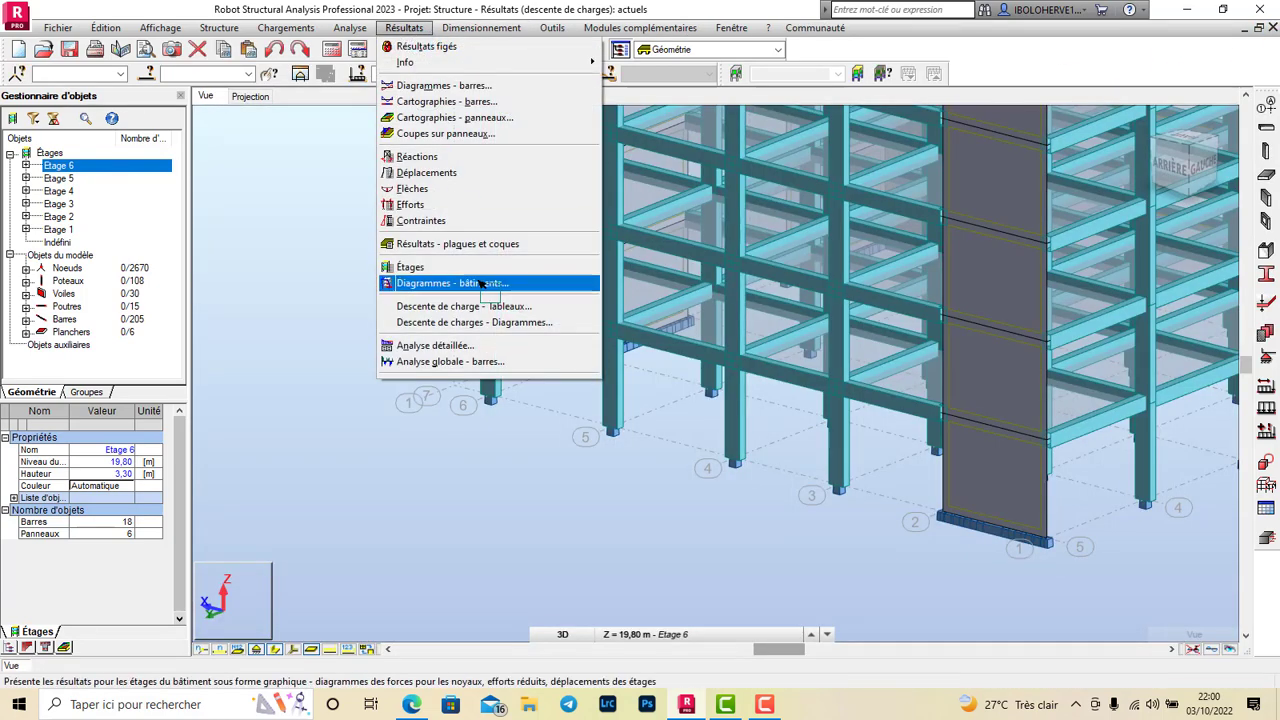
{"action": "left_click", "coordinate": [520, 322]}
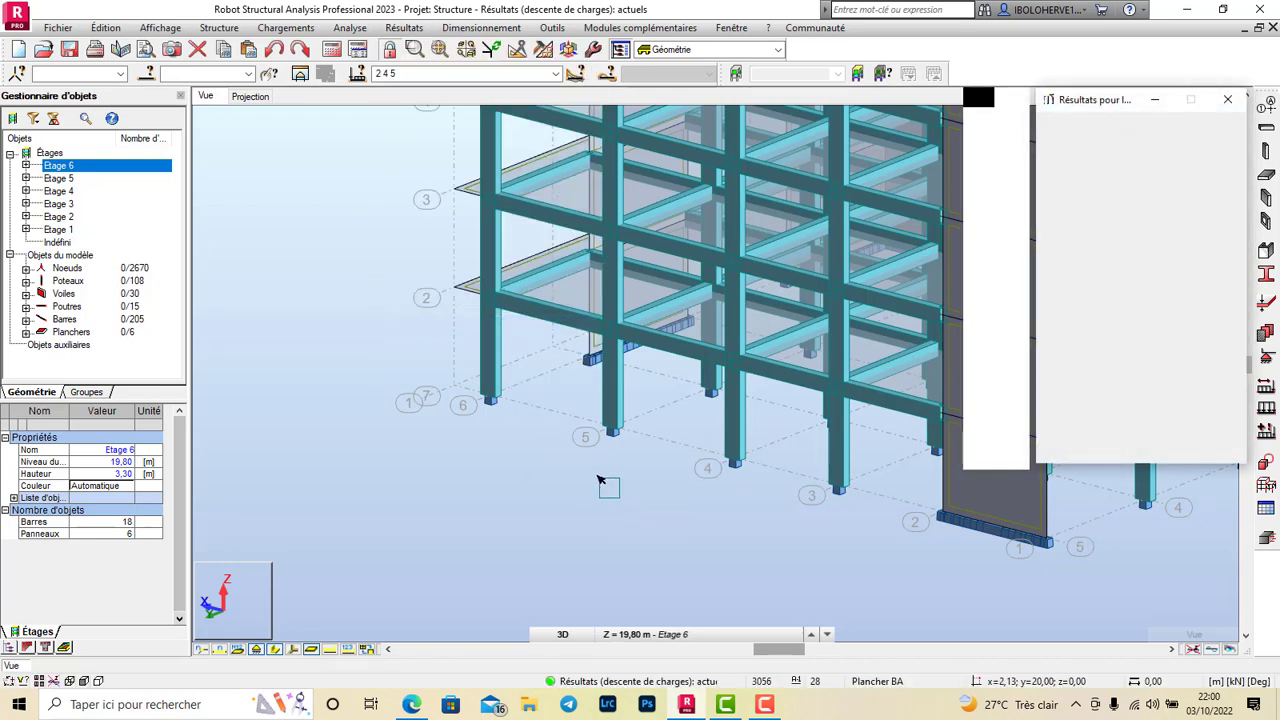
Display the resultant concentrated loads on the columns for the whole building
{"action": "scroll", "coordinate": [575, 495], "scroll_direction": "down", "scroll_amount": 4}
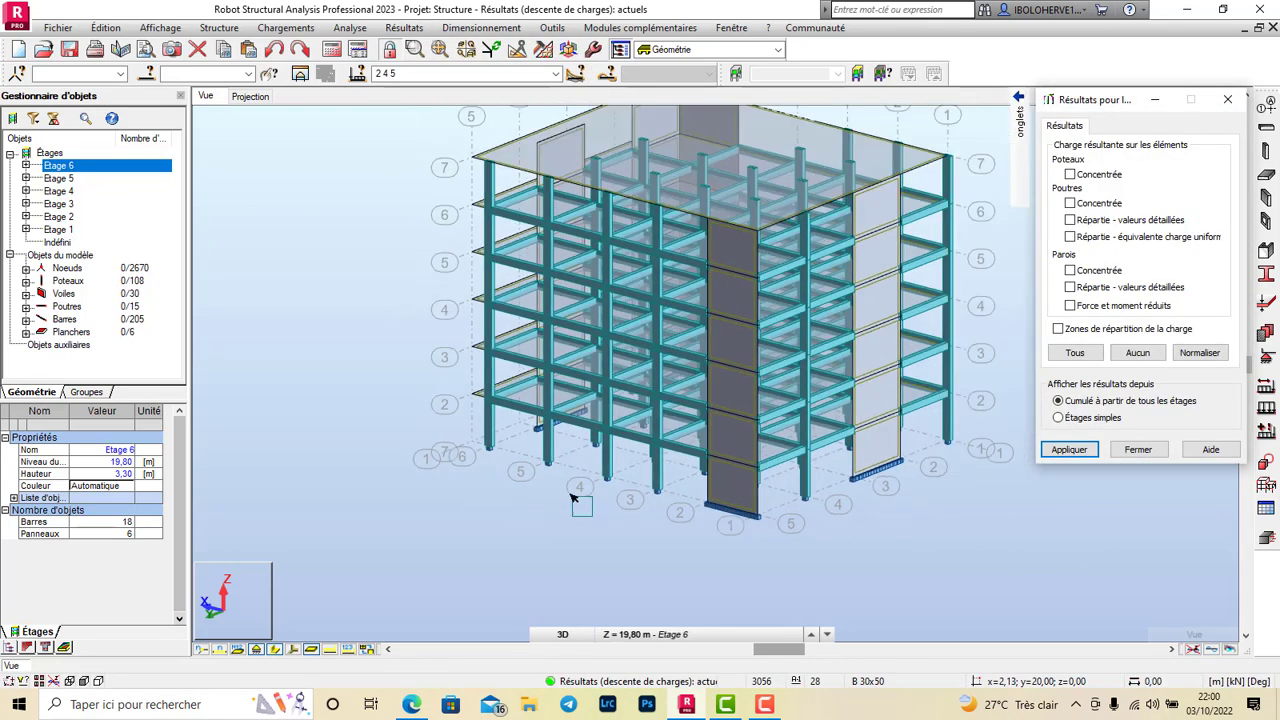
{"action": "scroll", "coordinate": [560, 490], "scroll_direction": "up", "scroll_amount": 1}
{"action": "scroll", "coordinate": [455, 475], "scroll_direction": "up", "scroll_amount": 1}
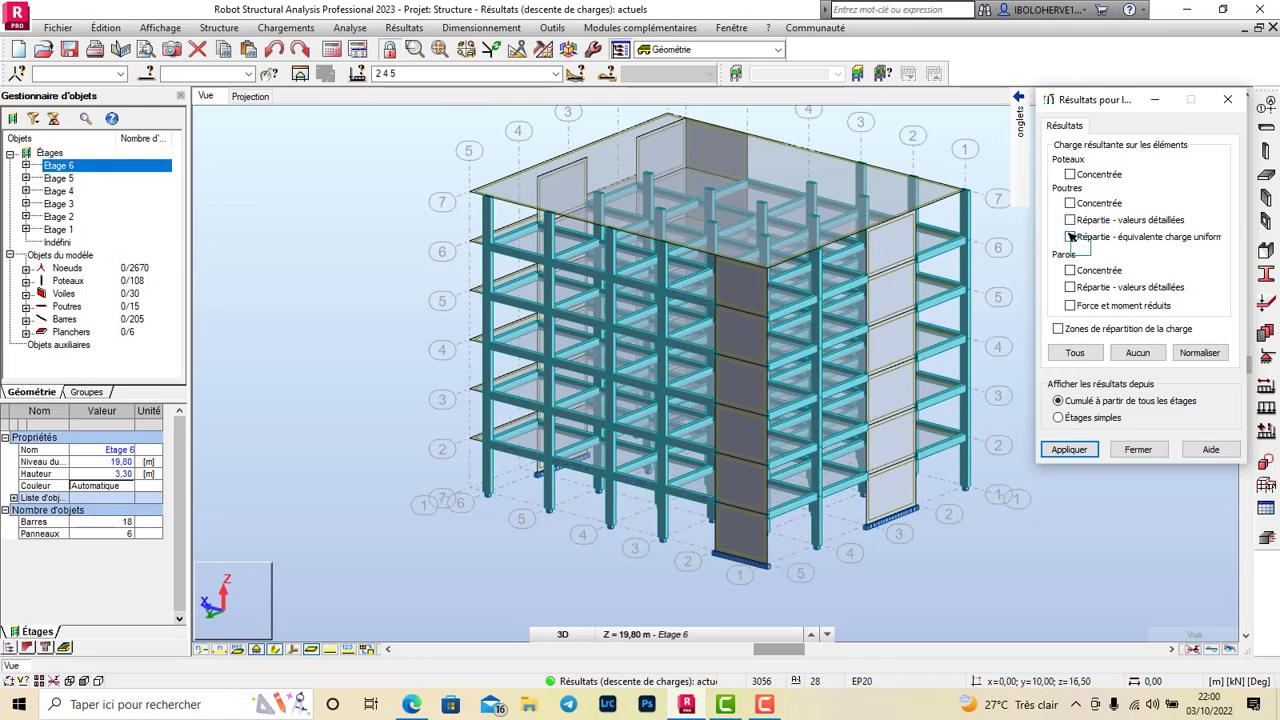
{"action": "left_click", "coordinate": [1071, 175]}
{"action": "left_click", "coordinate": [1072, 450]}
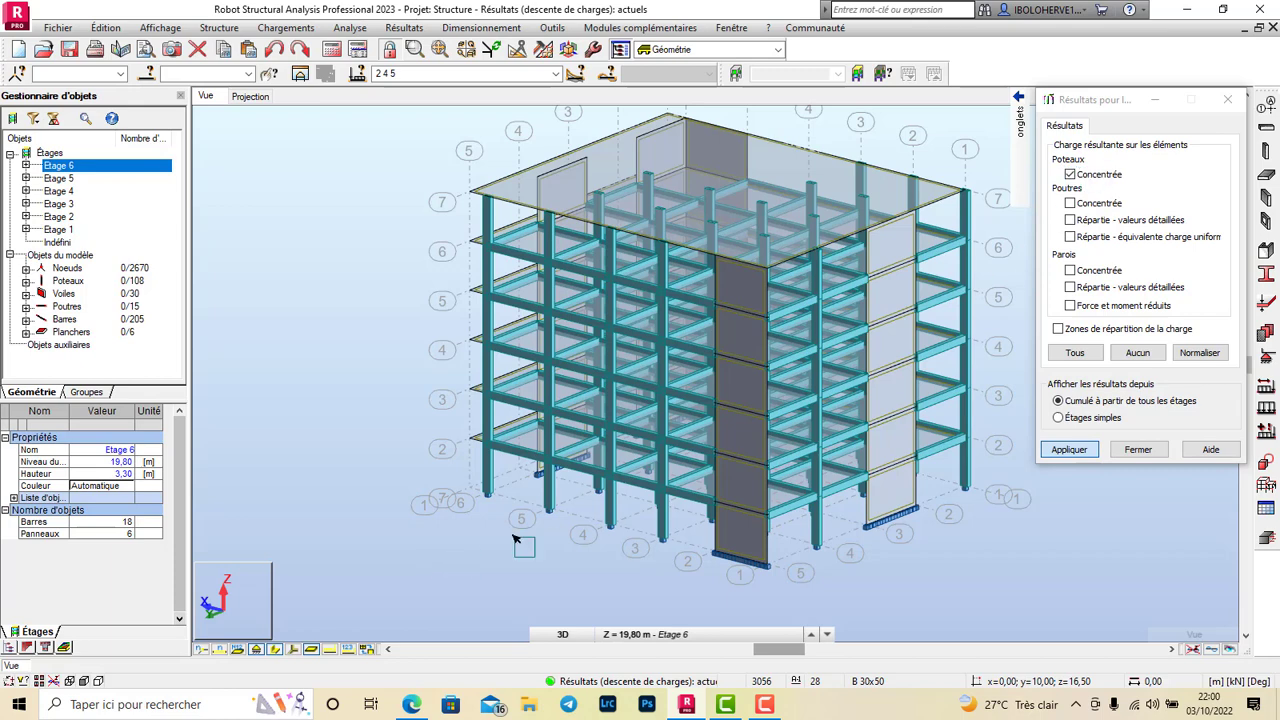
{"action": "left_click", "coordinate": [1078, 450]}
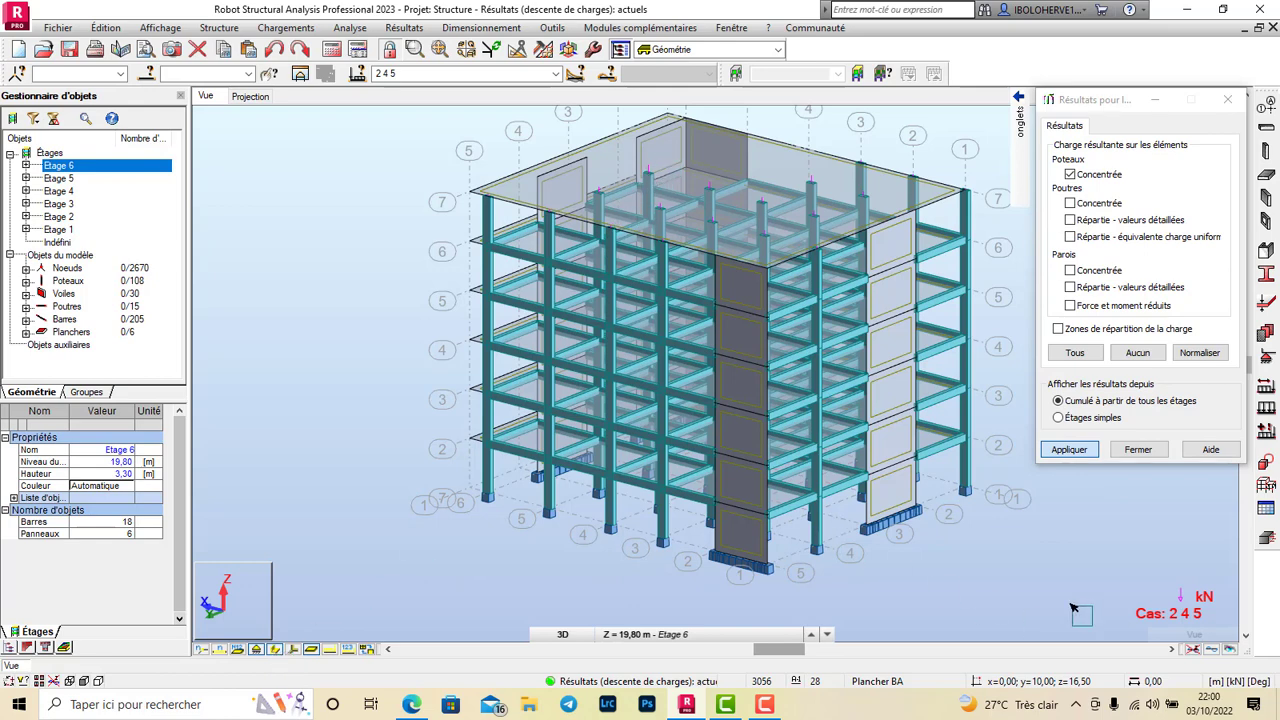
Examine the column load arrows from the upper storeys to the base, with the section shapes and support symbols hidden
{"action": "scroll", "coordinate": [495, 380], "scroll_direction": "up", "scroll_amount": 5}
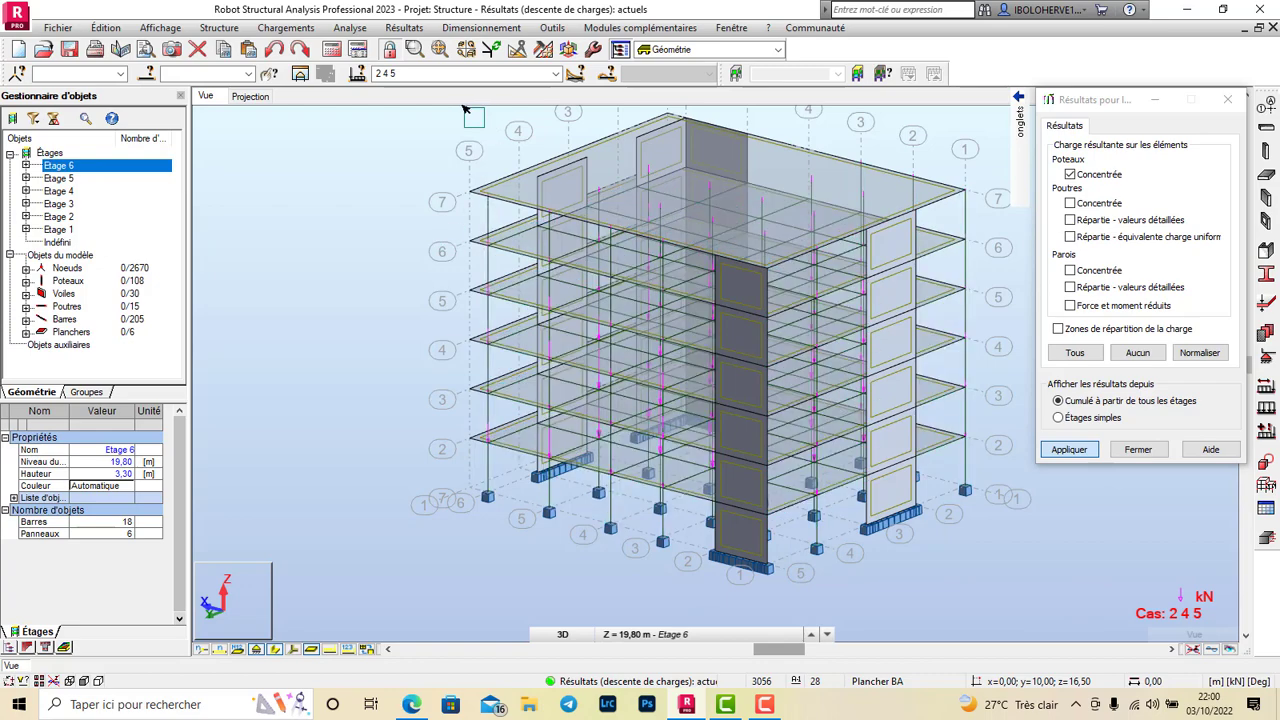
{"action": "scroll", "coordinate": [610, 364], "scroll_direction": "up", "scroll_amount": 3}
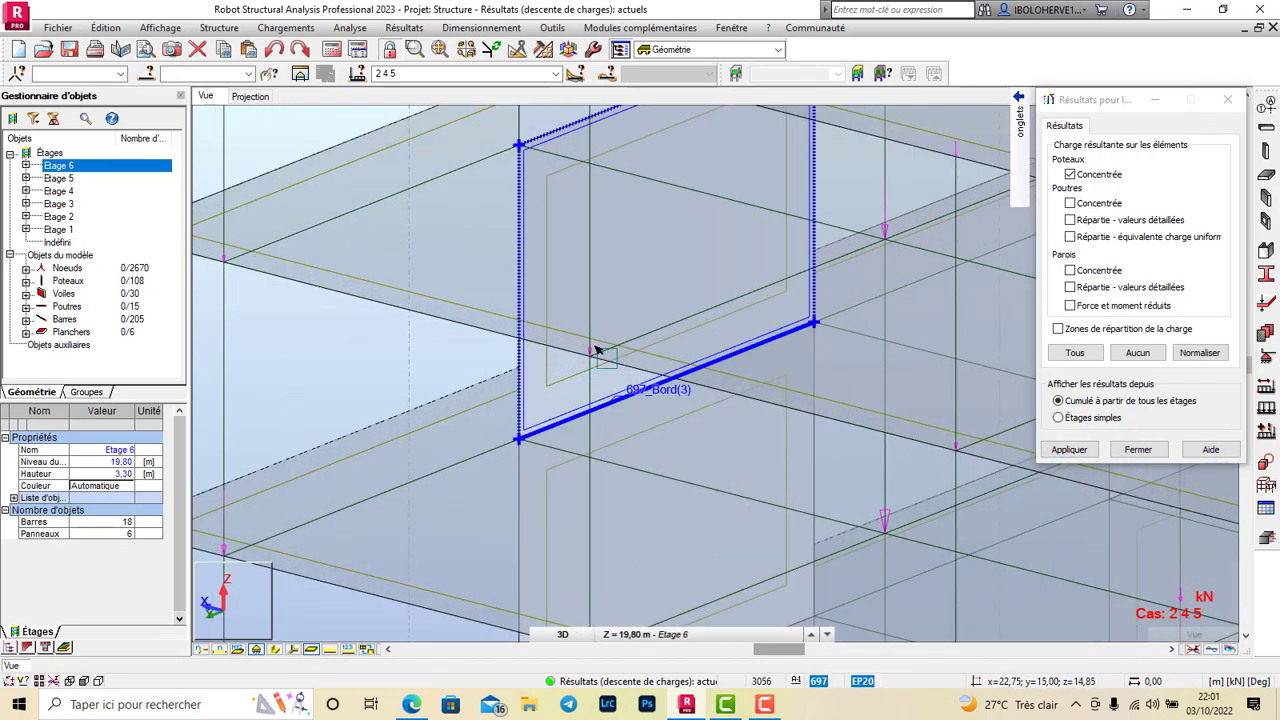
{"action": "scroll", "coordinate": [846, 246], "scroll_direction": "down", "scroll_amount": 6}
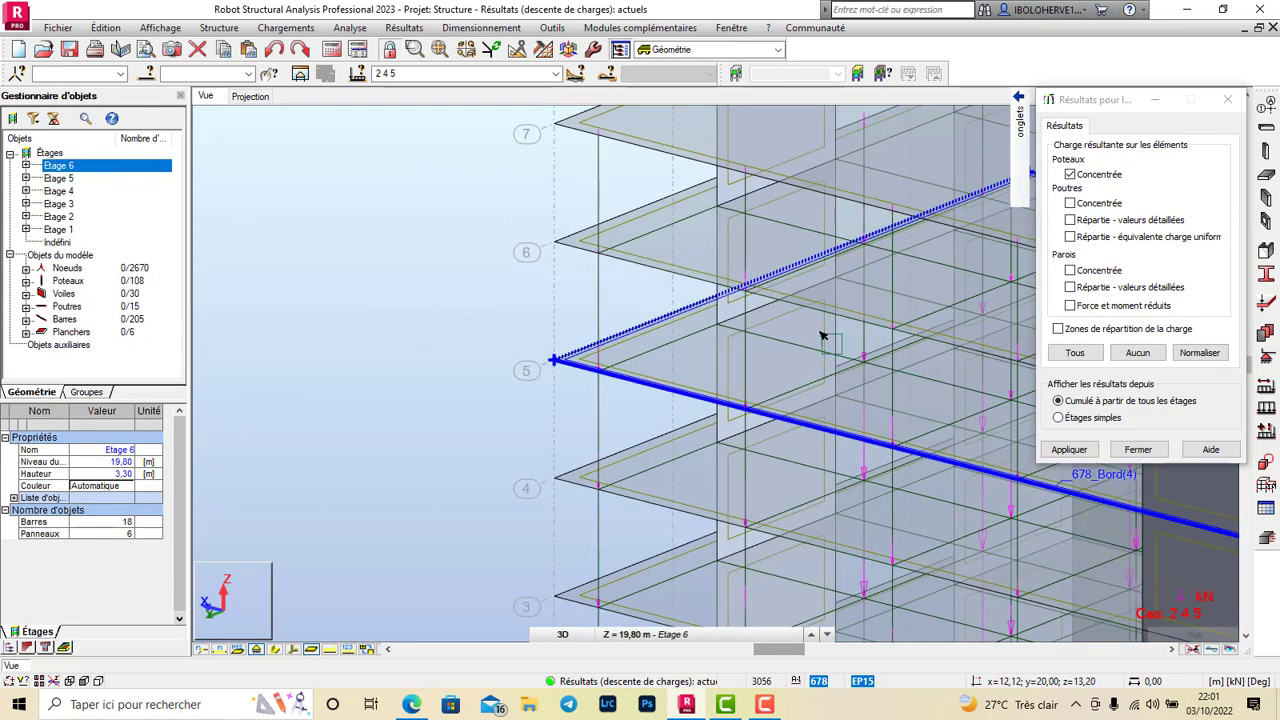
{"action": "scroll", "coordinate": [598, 355], "scroll_direction": "down", "scroll_amount": 4}
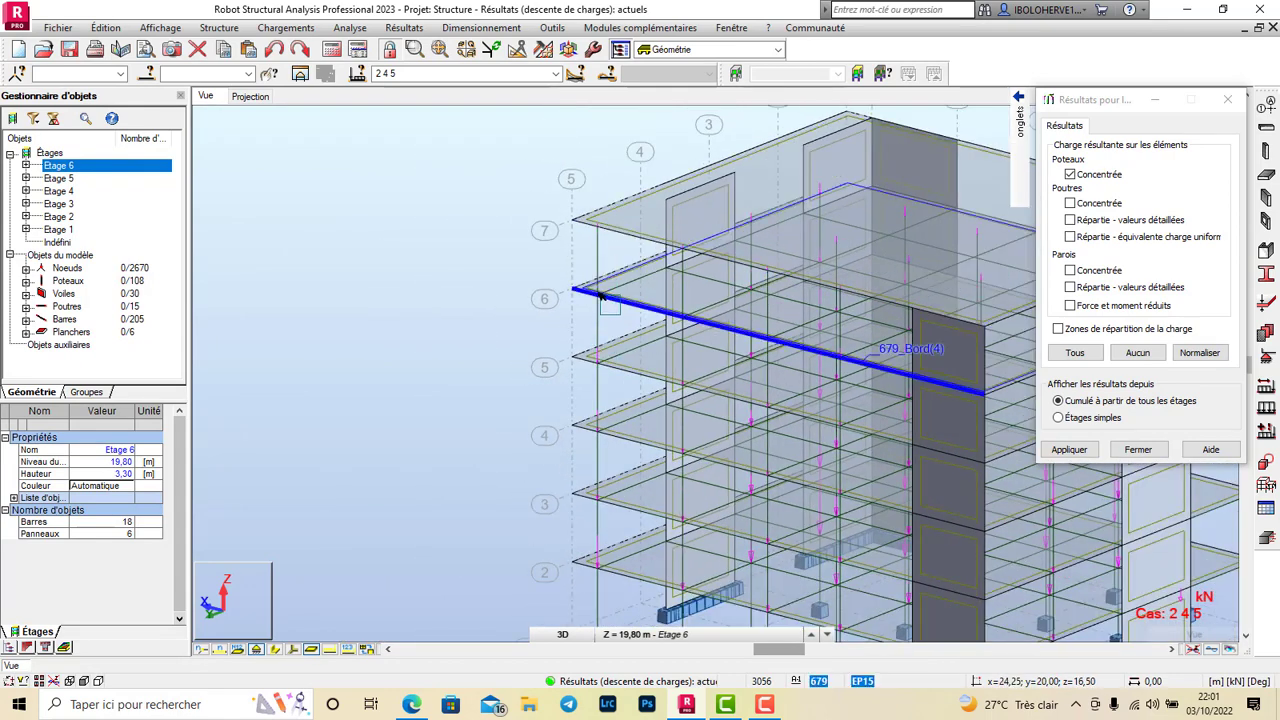
{"action": "scroll", "coordinate": [601, 293], "scroll_direction": "down", "scroll_amount": 2}
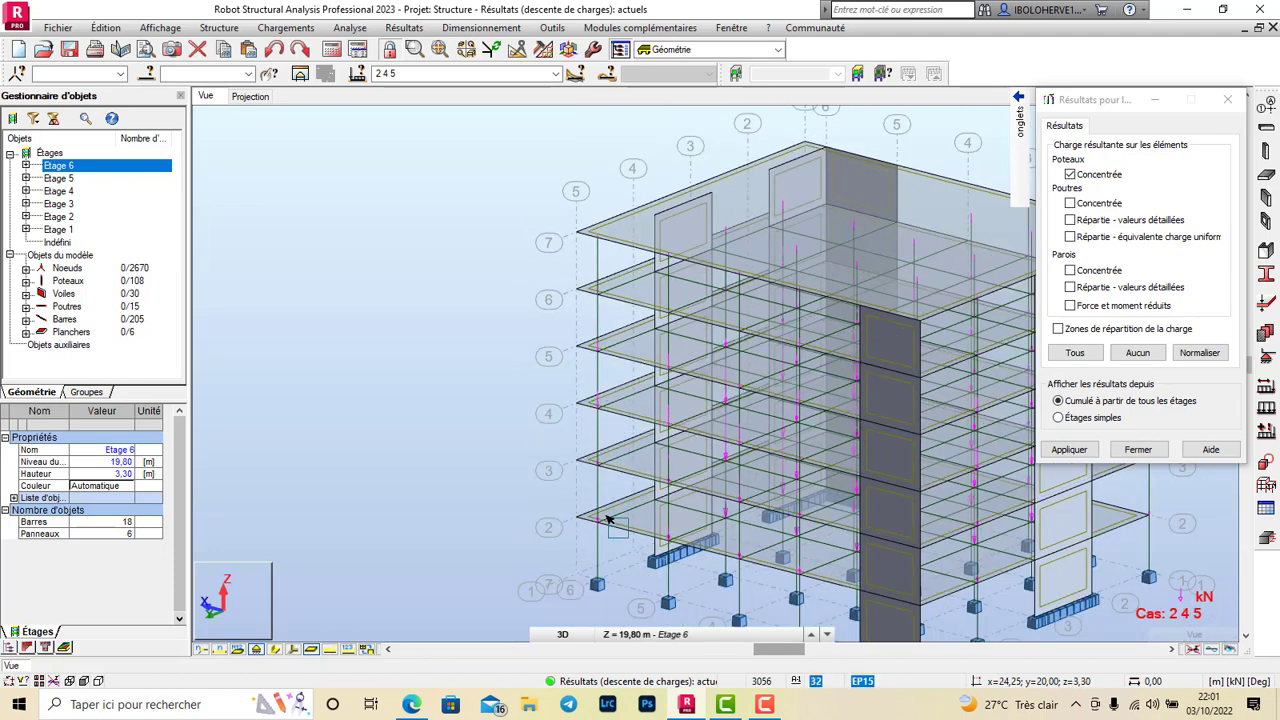
{"action": "scroll", "coordinate": [604, 601], "scroll_direction": "up", "scroll_amount": 4}
{"action": "scroll", "coordinate": [604, 601], "scroll_direction": "up", "scroll_amount": 2}
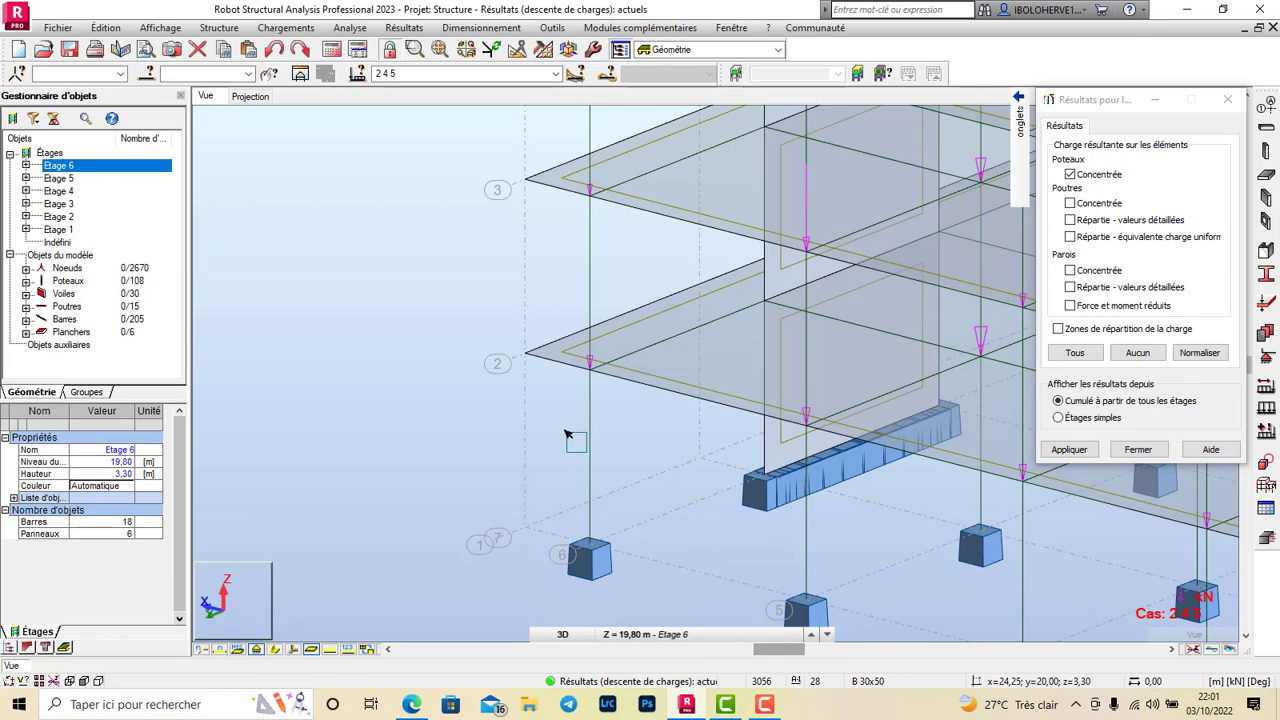
{"action": "scroll", "coordinate": [565, 435], "scroll_direction": "down", "scroll_amount": 1}
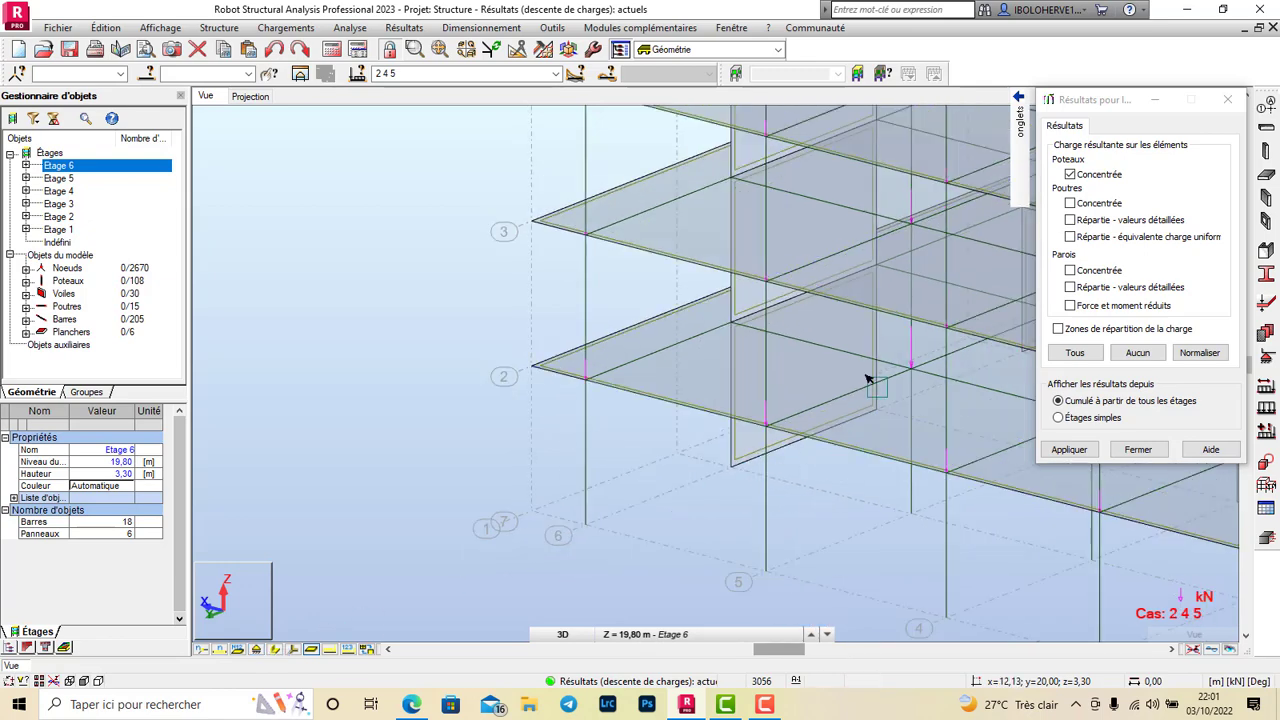
{"action": "scroll", "coordinate": [500, 457], "scroll_direction": "down", "scroll_amount": 3}
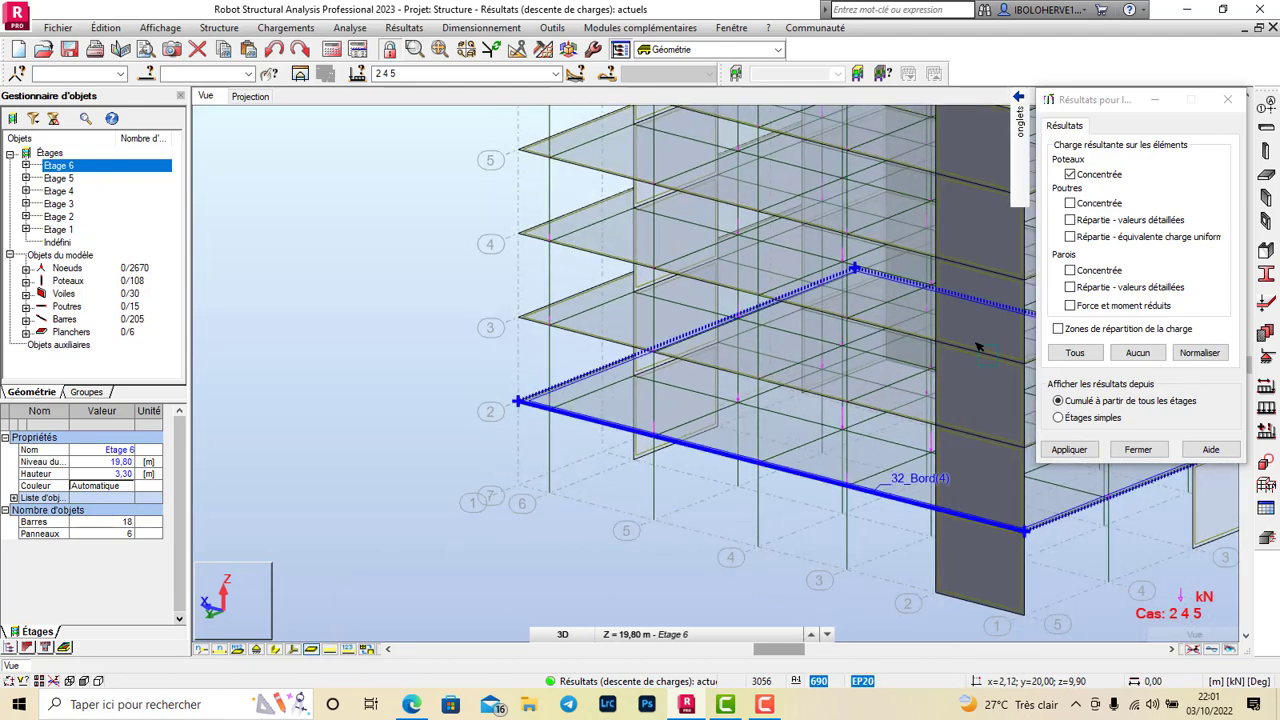
Replace the column loads in the diagram display with the concentrated loads on the beams
{"action": "left_click", "coordinate": [1070, 174]}
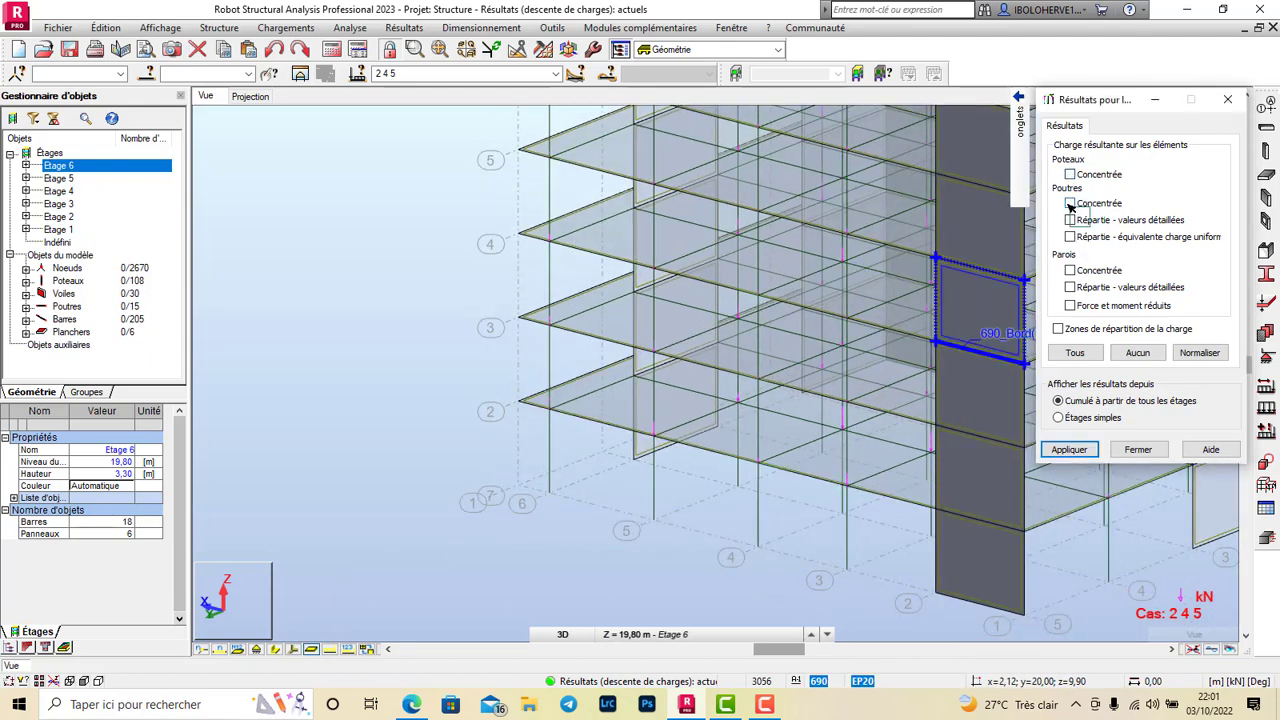
{"action": "left_click", "coordinate": [1070, 203]}
{"action": "left_click", "coordinate": [1070, 450]}
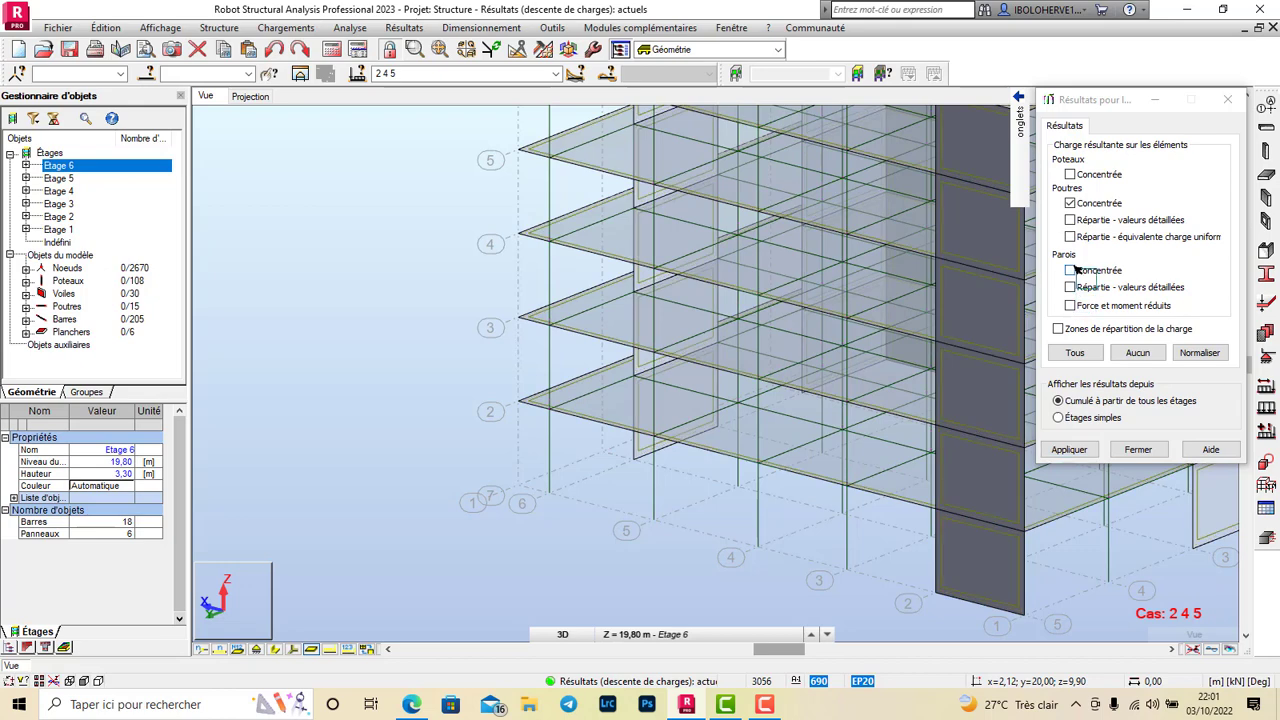
Add the detailed distributed load values on the beams to the load takedown diagrams
{"action": "scroll", "coordinate": [540, 467], "scroll_direction": "down", "scroll_amount": 1}
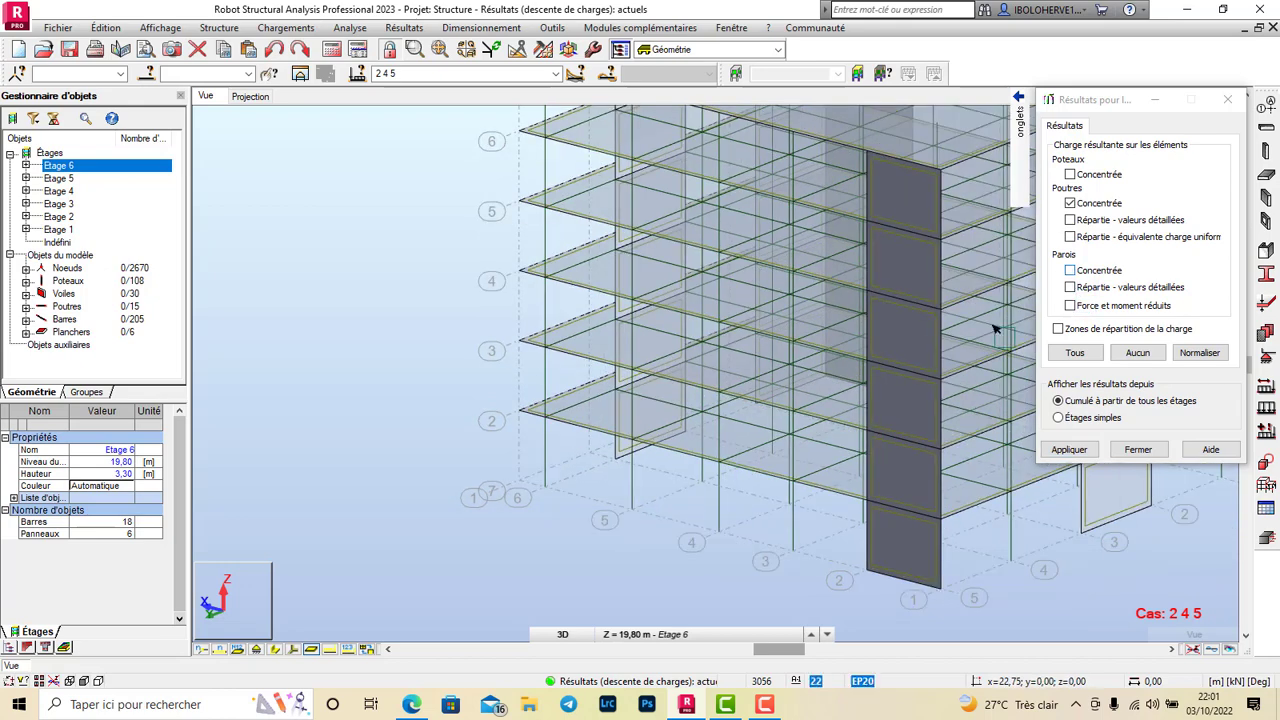
{"action": "left_click", "coordinate": [1073, 220]}
{"action": "left_click", "coordinate": [1069, 449]}
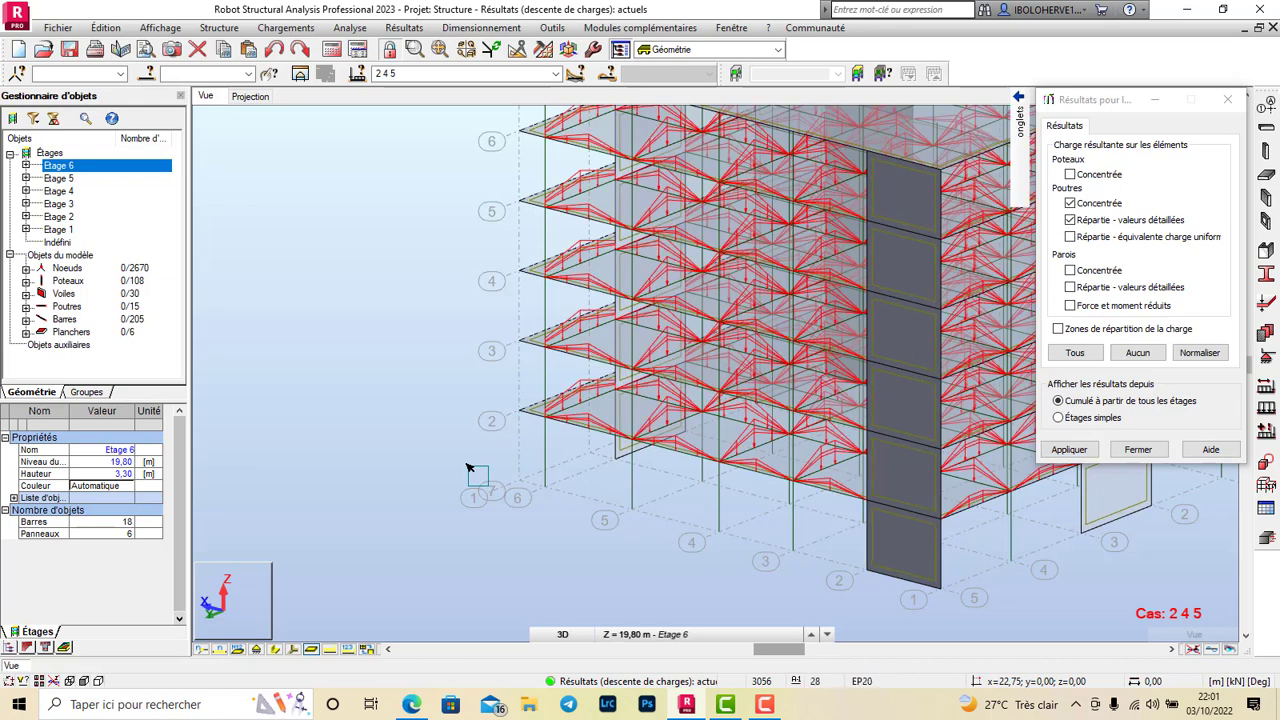
Show only storey Etage 3 and inspect its concentrated and detailed distributed beam loads
{"action": "scroll", "coordinate": [514, 467], "scroll_direction": "down", "scroll_amount": 1}
{"action": "scroll", "coordinate": [514, 467], "scroll_direction": "down", "scroll_amount": 1}
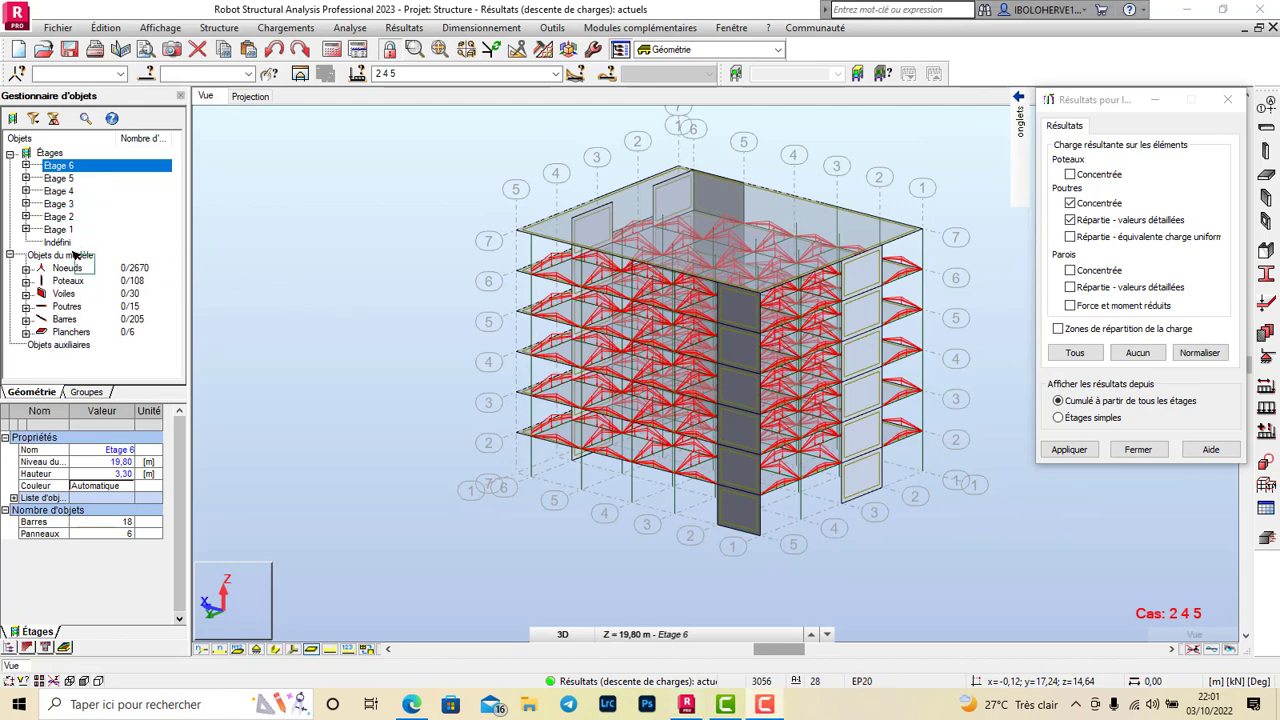
{"action": "left_click", "coordinate": [52, 204]}
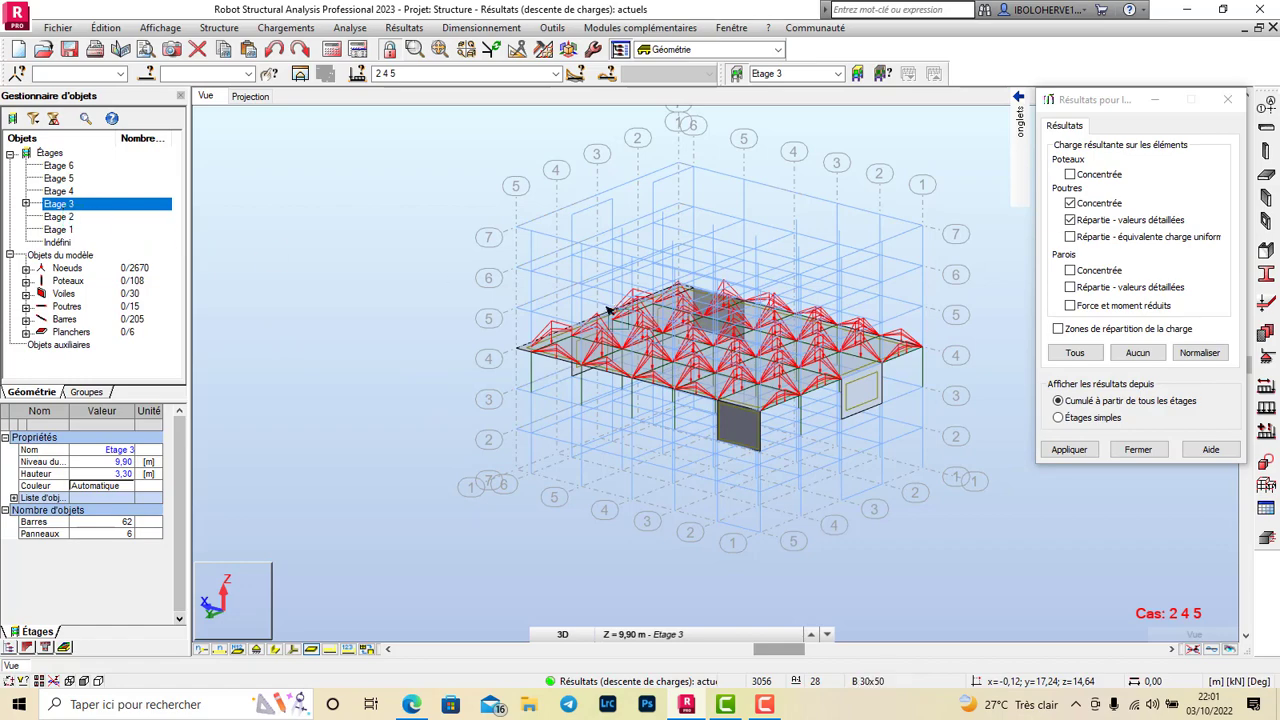
{"action": "scroll", "coordinate": [620, 318], "scroll_direction": "up", "scroll_amount": 5}
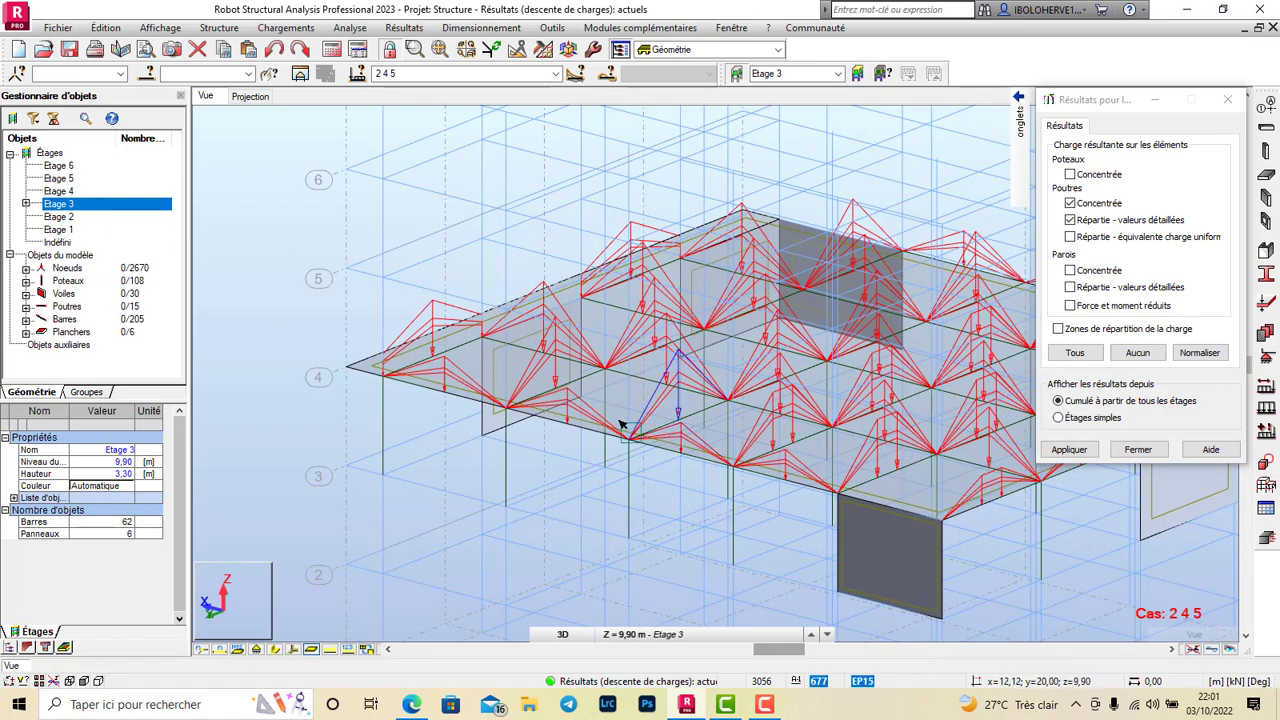
{"action": "scroll", "coordinate": [623, 423], "scroll_direction": "down", "scroll_amount": 1}
{"action": "right_click", "coordinate": [327, 188]}
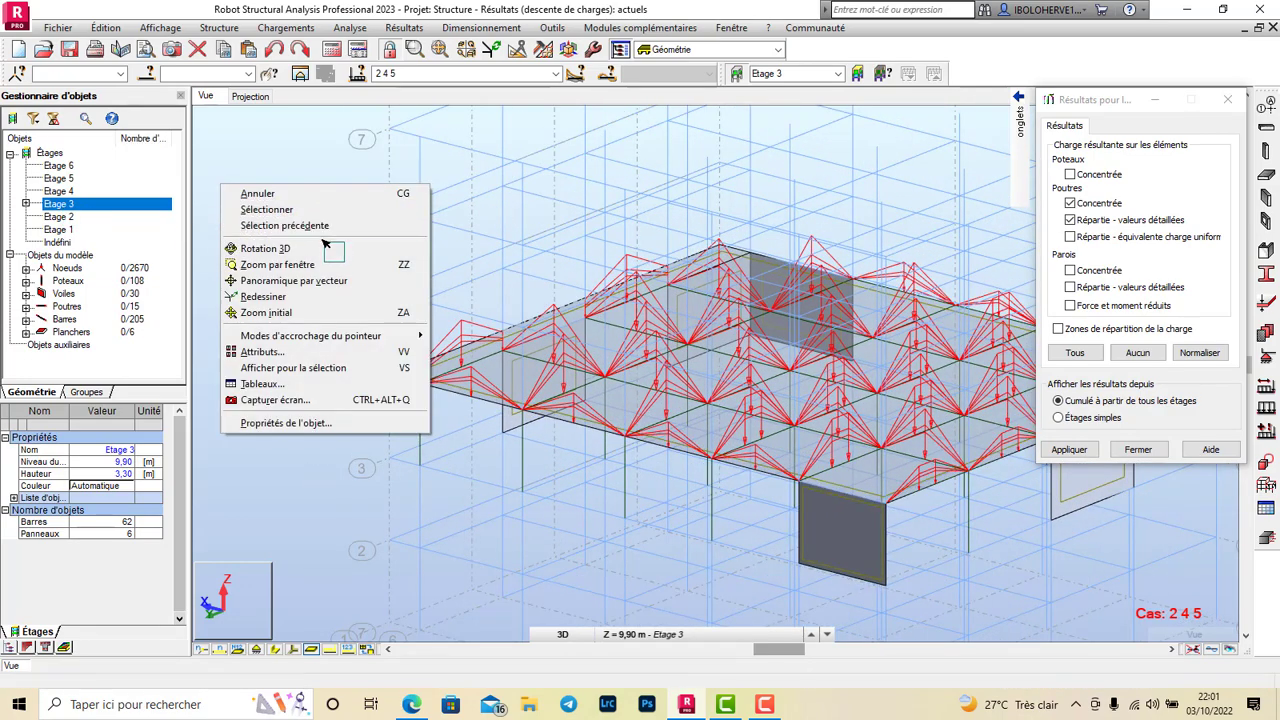
{"action": "left_click", "coordinate": [265, 248]}
{"action": "left_click_drag", "start_coordinate": [586, 346], "coordinate": [690, 372]}
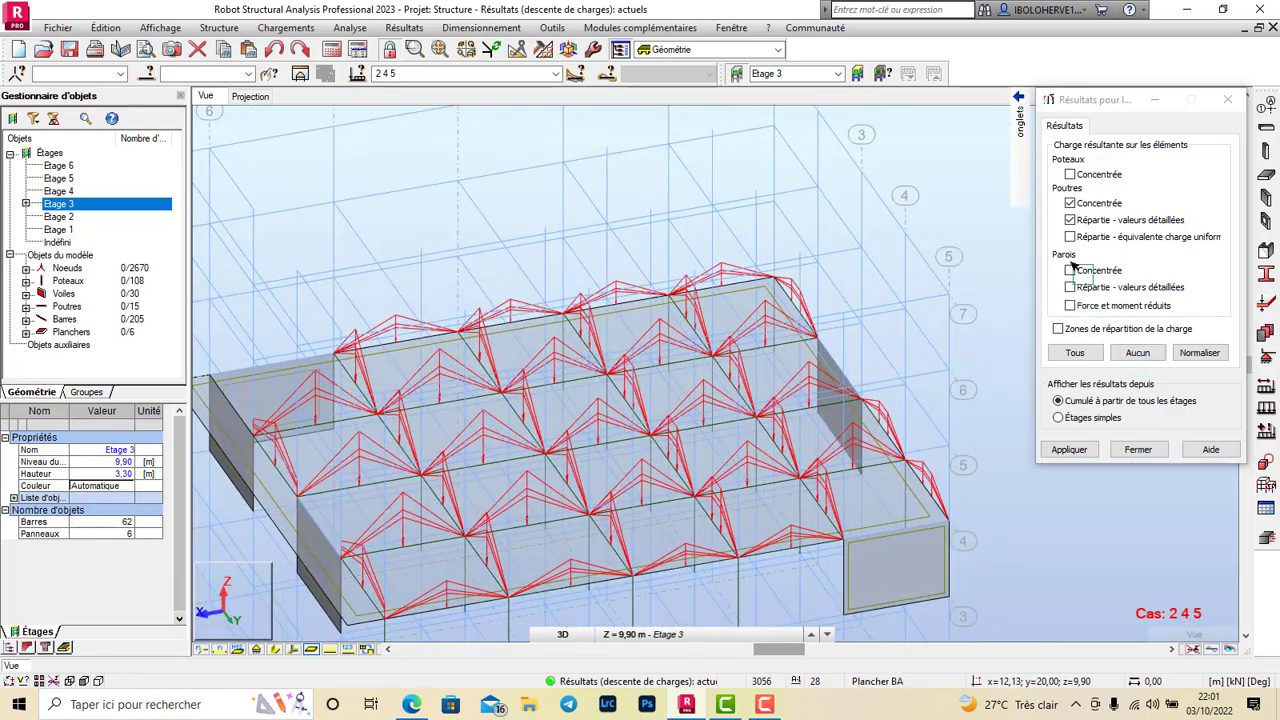
Display only the distributed equivalent uniform load on the beams, removing the detailed distributed values and the concentrated loads
{"action": "left_click", "coordinate": [1070, 221]}
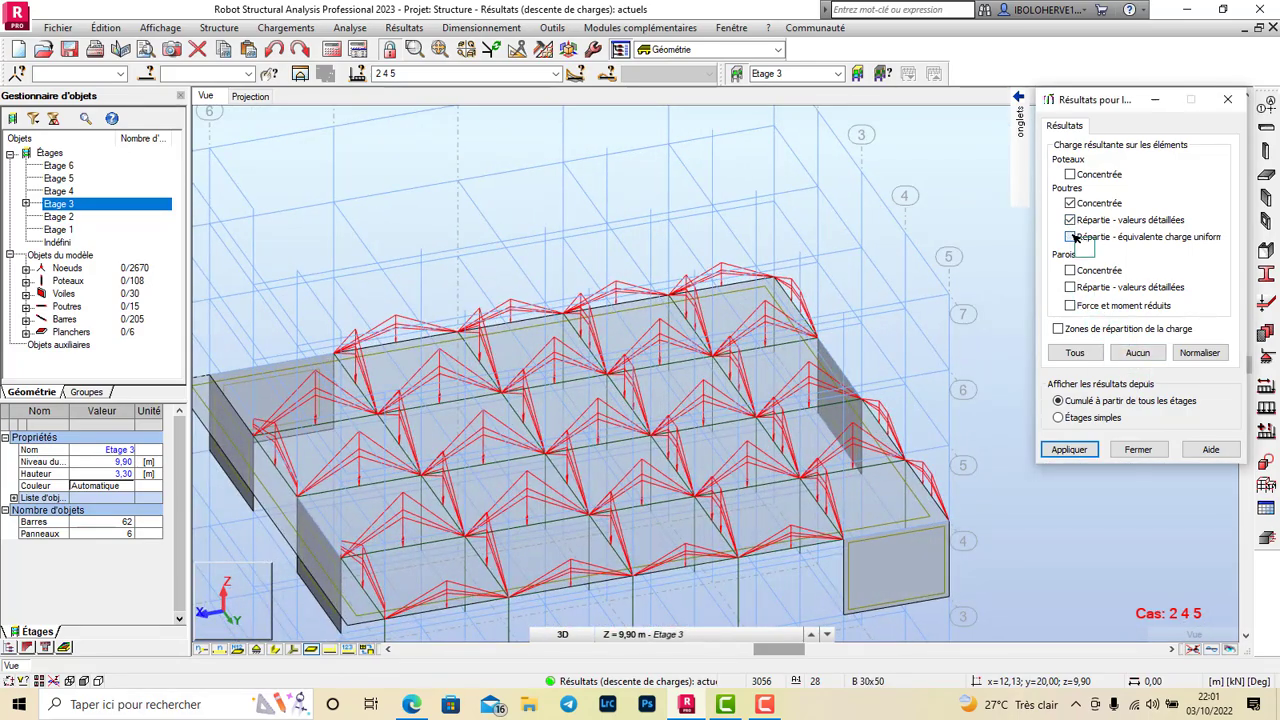
{"action": "left_click", "coordinate": [1067, 449]}
{"action": "left_click", "coordinate": [1070, 220]}
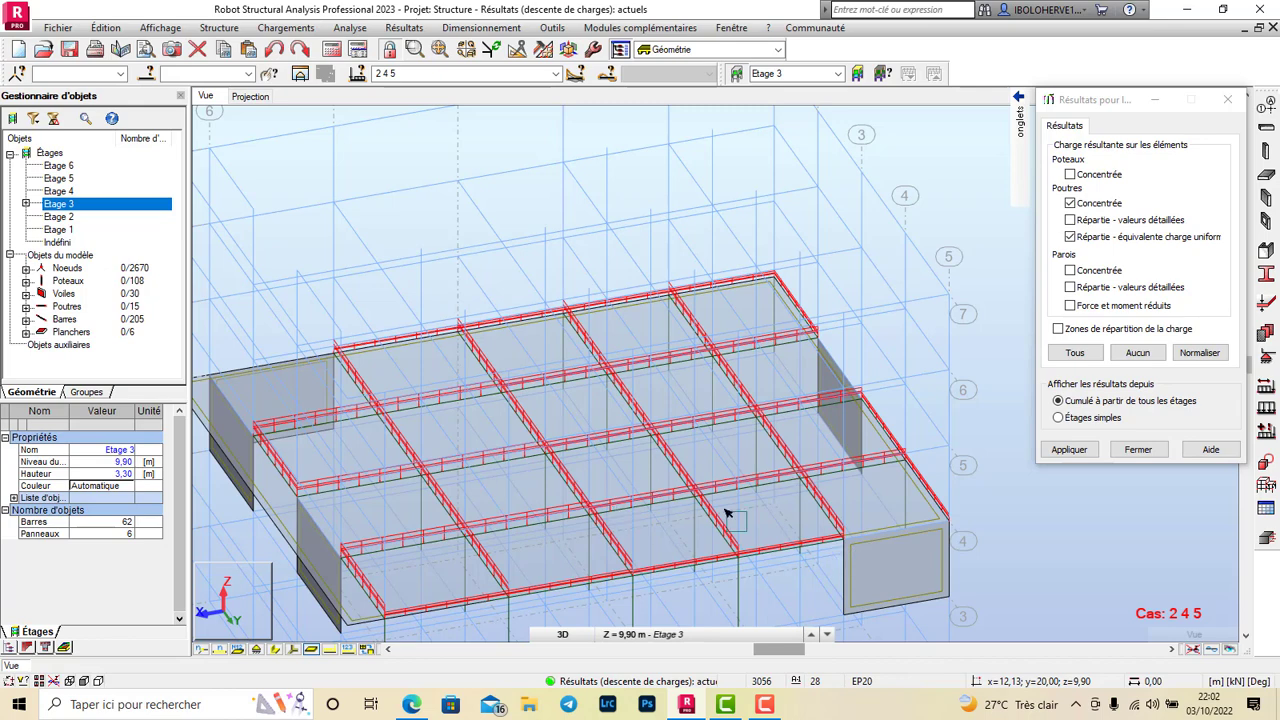
{"action": "left_click", "coordinate": [1069, 205]}
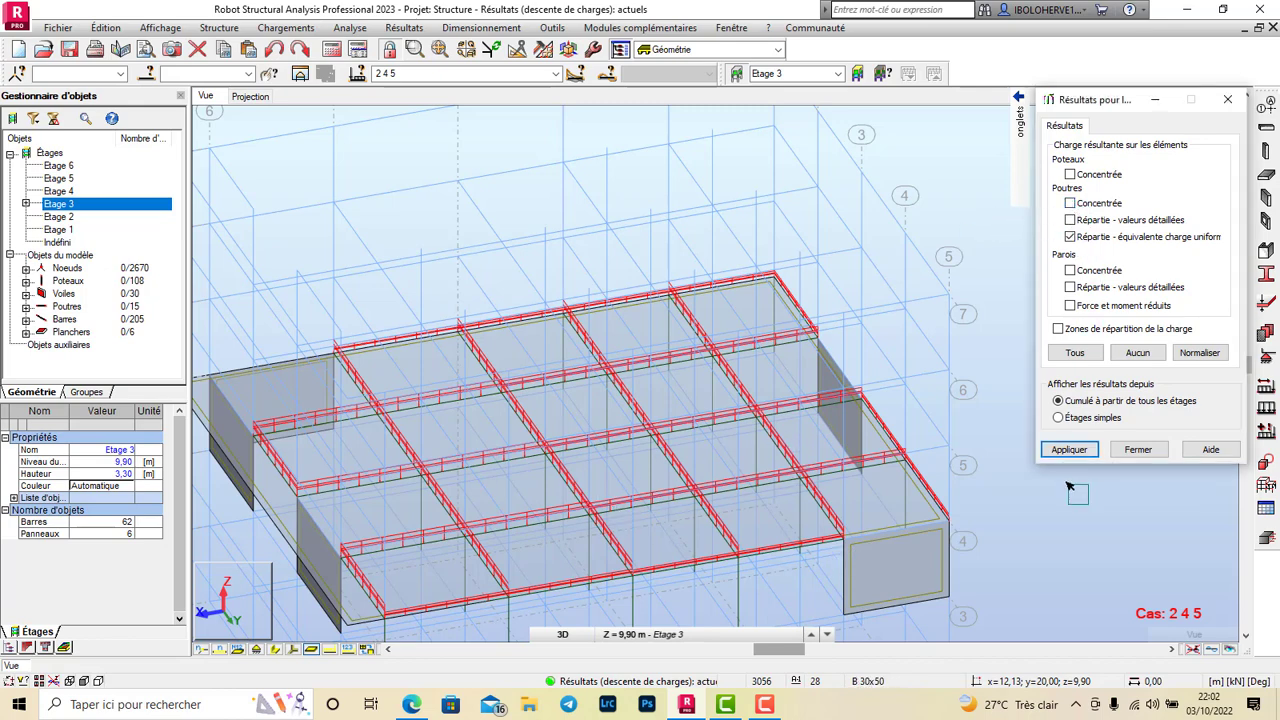
{"action": "left_click", "coordinate": [1080, 453]}
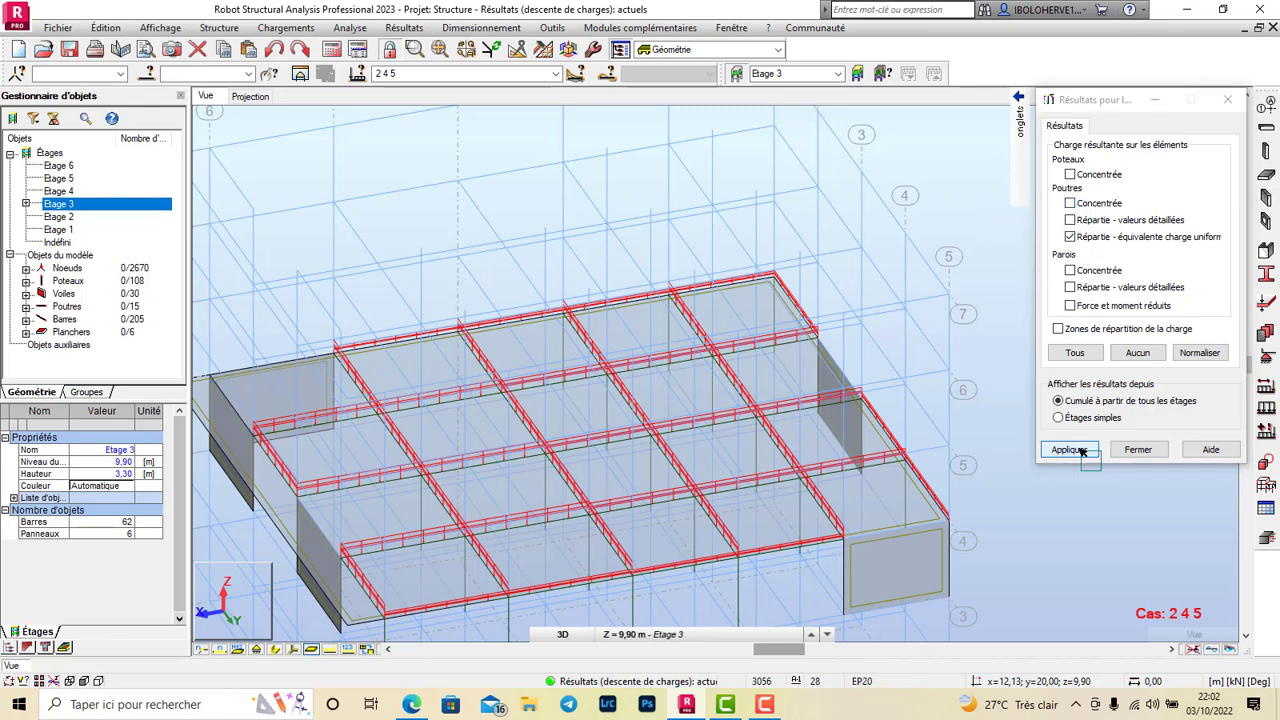
Replace the equivalent uniform beam loads with the concentrated loads on the walls in the diagram display
{"action": "left_click", "coordinate": [1070, 236]}
{"action": "left_click", "coordinate": [1071, 271]}
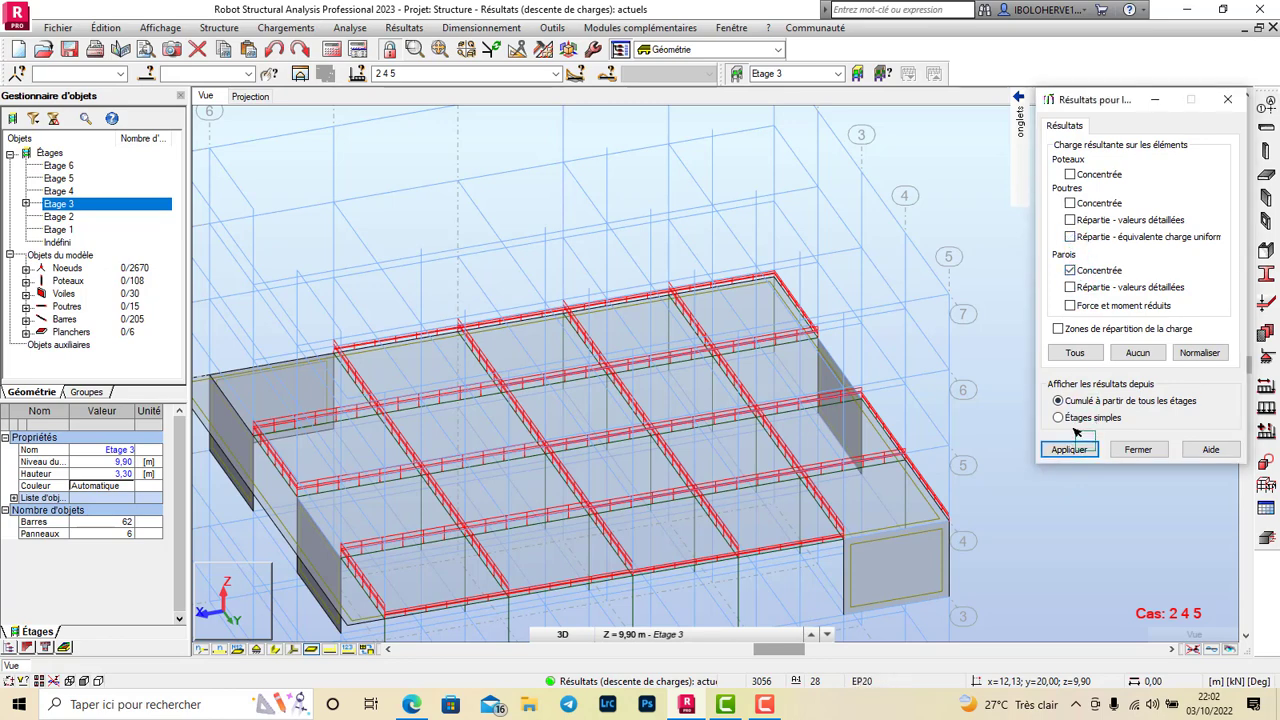
{"action": "left_click", "coordinate": [1080, 451]}
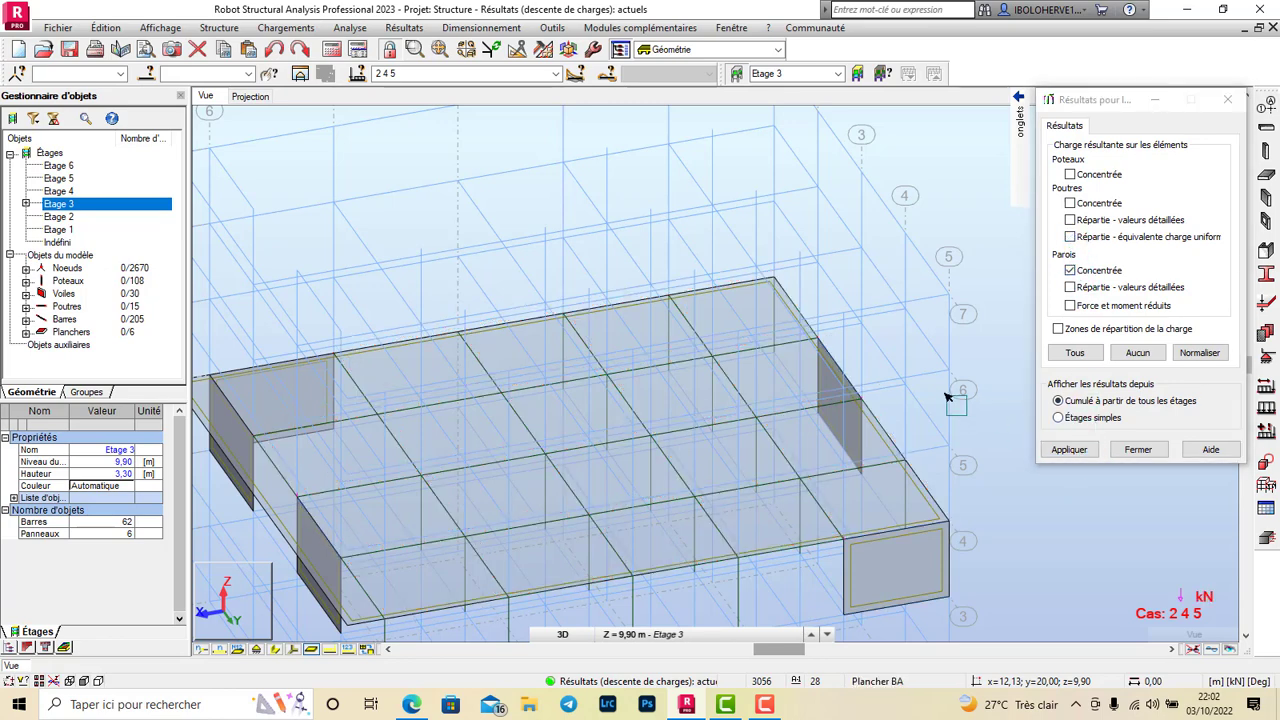
Turn on the load value descriptions and examine the concentrated forces at the wall ends of Etage 3
{"action": "scroll", "coordinate": [805, 376], "scroll_direction": "down", "scroll_amount": 1}
{"action": "scroll", "coordinate": [409, 574], "scroll_direction": "up", "scroll_amount": 5}
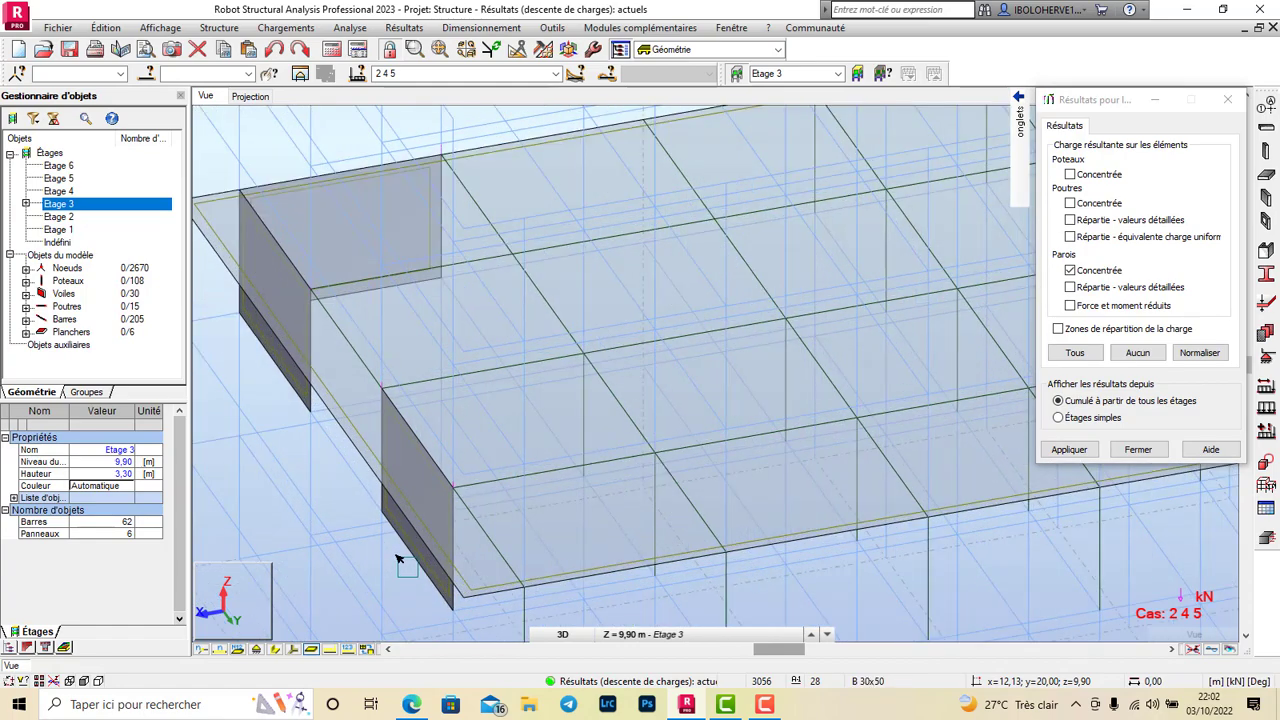
{"action": "scroll", "coordinate": [800, 522], "scroll_direction": "down", "scroll_amount": 3}
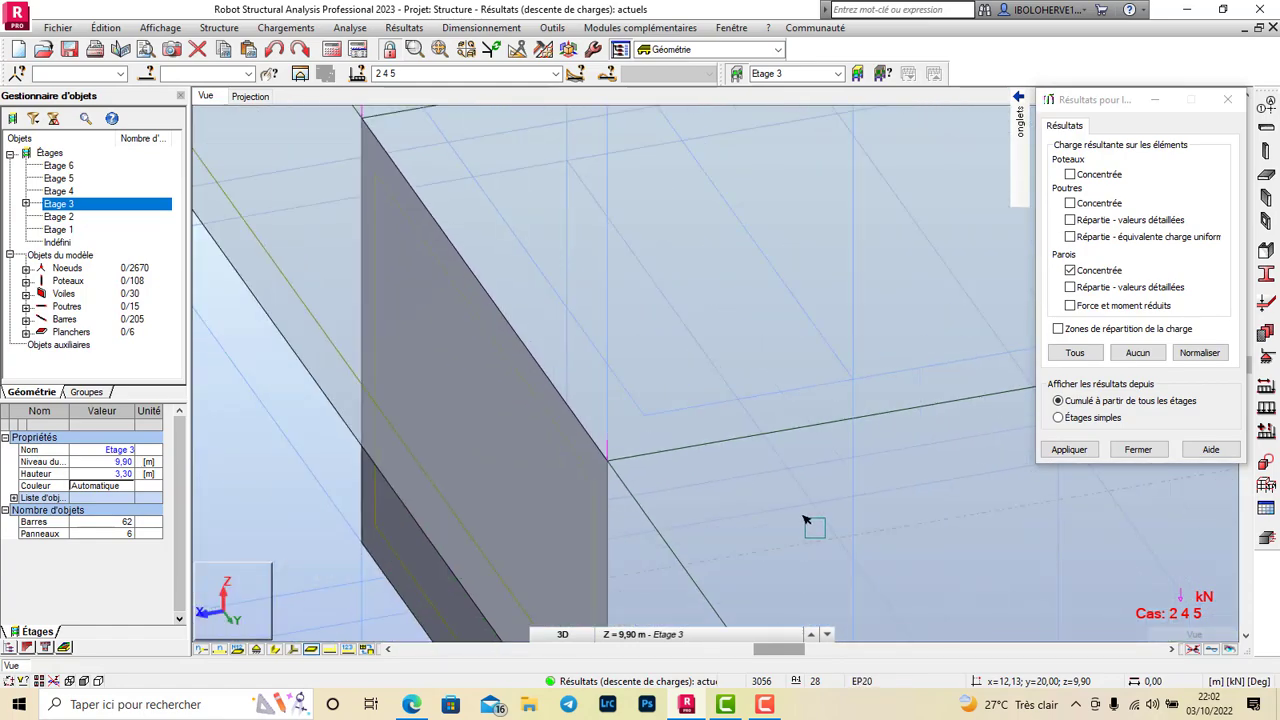
{"action": "scroll", "coordinate": [520, 440], "scroll_direction": "down", "scroll_amount": 5}
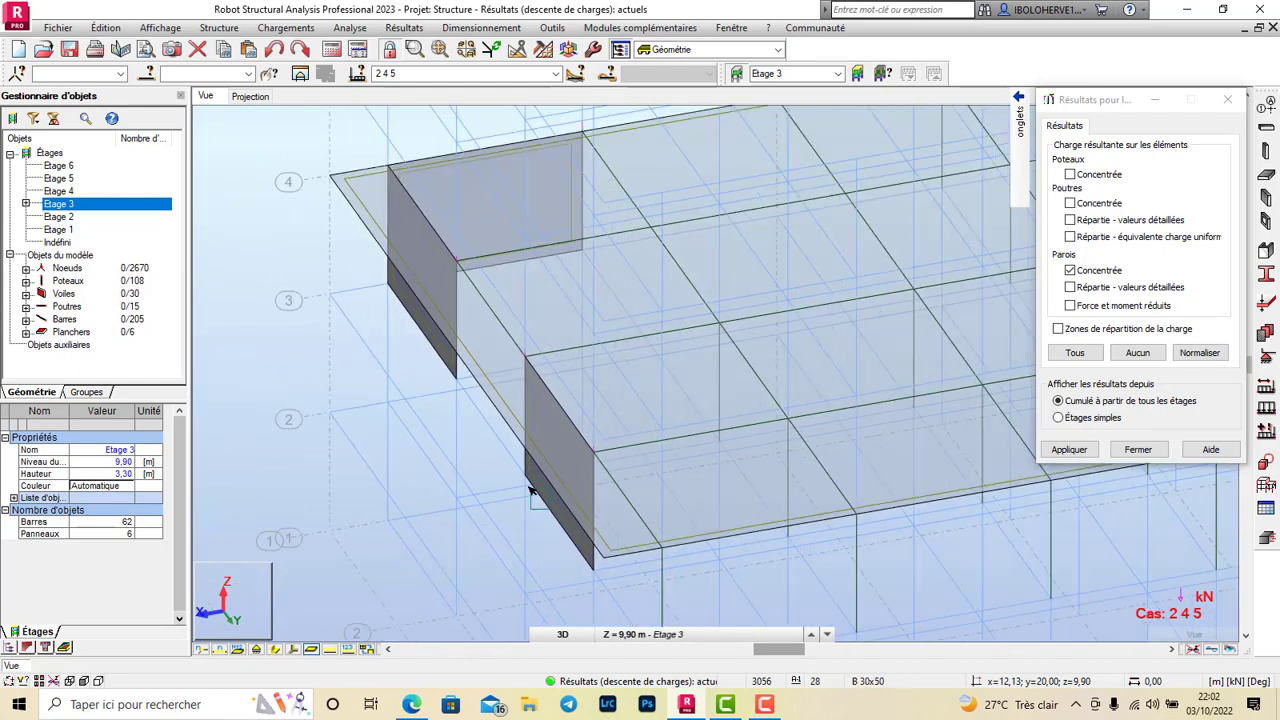
{"action": "scroll", "coordinate": [647, 508], "scroll_direction": "up", "scroll_amount": 6}
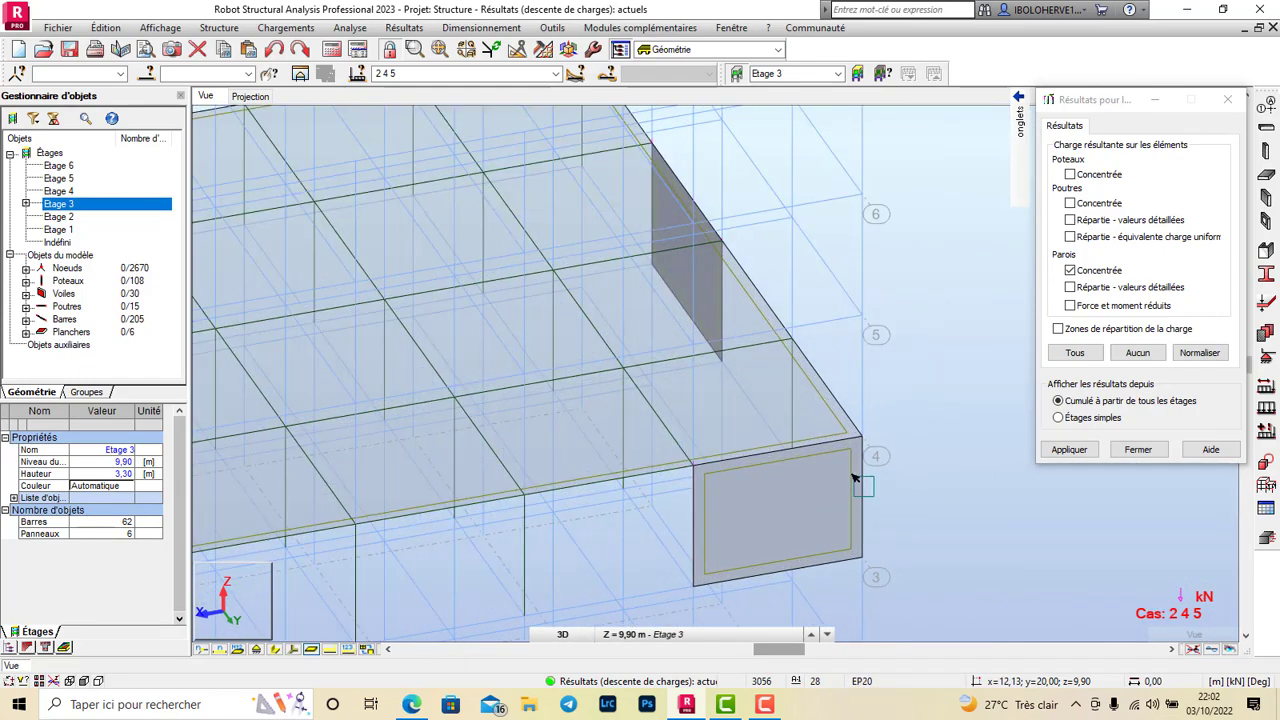
{"action": "scroll", "coordinate": [866, 386], "scroll_direction": "up", "scroll_amount": 1}
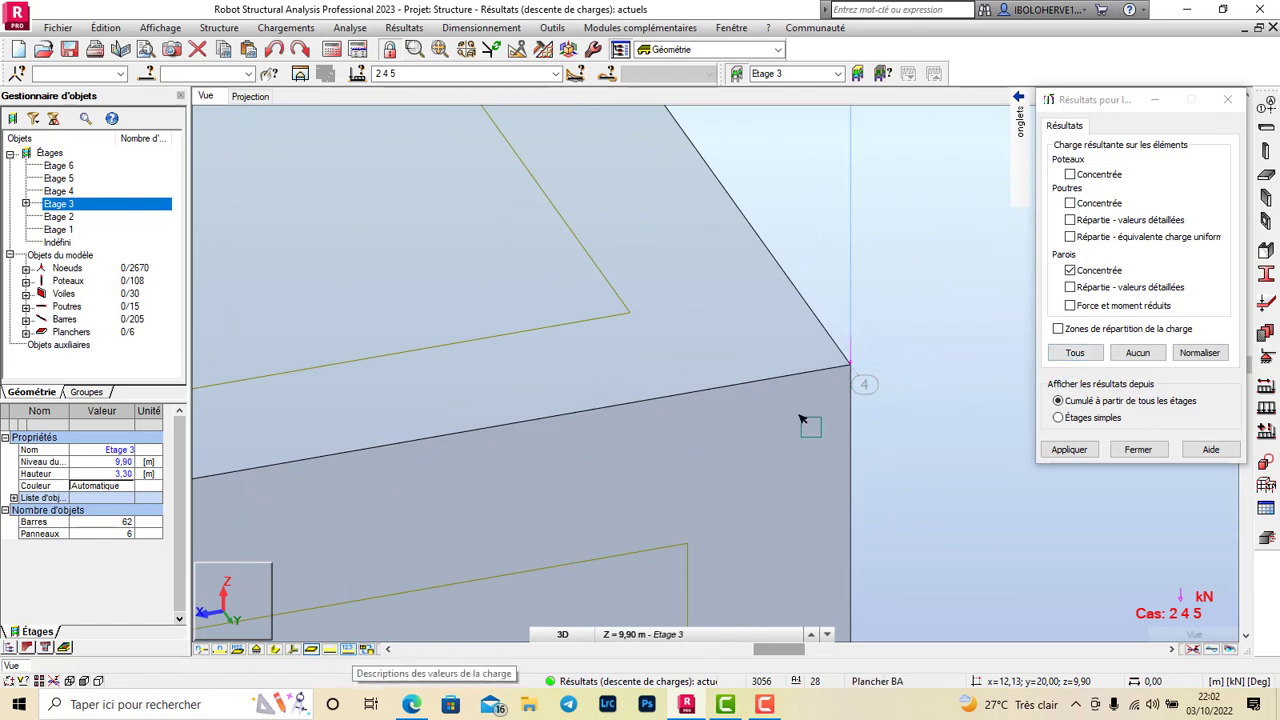
{"action": "scroll", "coordinate": [745, 466], "scroll_direction": "down", "scroll_amount": 1}
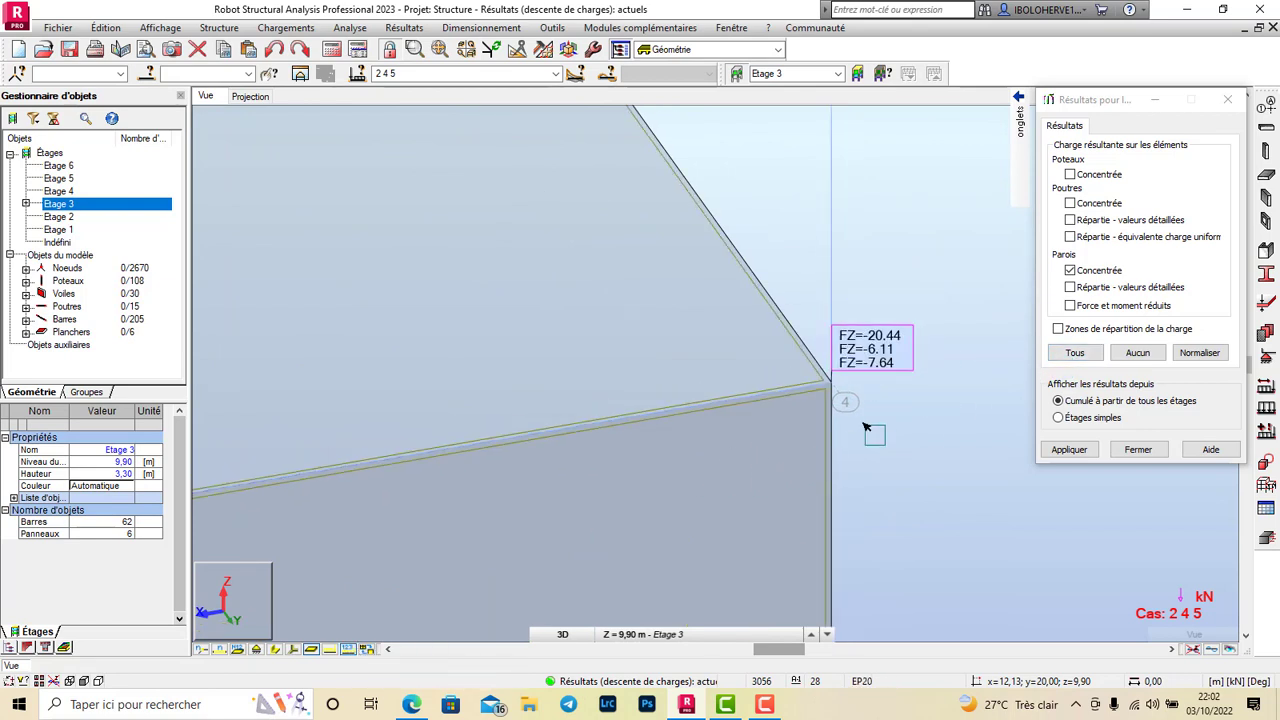
{"action": "scroll", "coordinate": [880, 418], "scroll_direction": "down", "scroll_amount": 3}
{"action": "scroll", "coordinate": [930, 405], "scroll_direction": "down", "scroll_amount": 5}
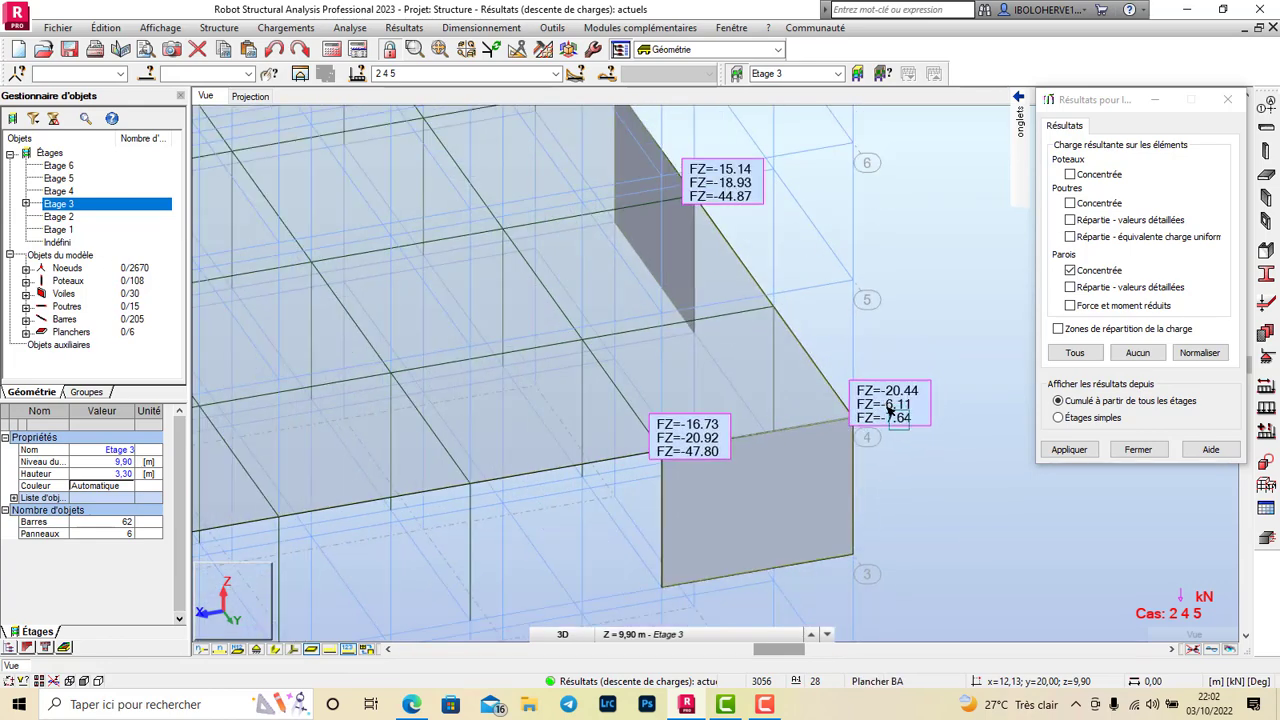
{"action": "scroll", "coordinate": [465, 447], "scroll_direction": "up", "scroll_amount": 3}
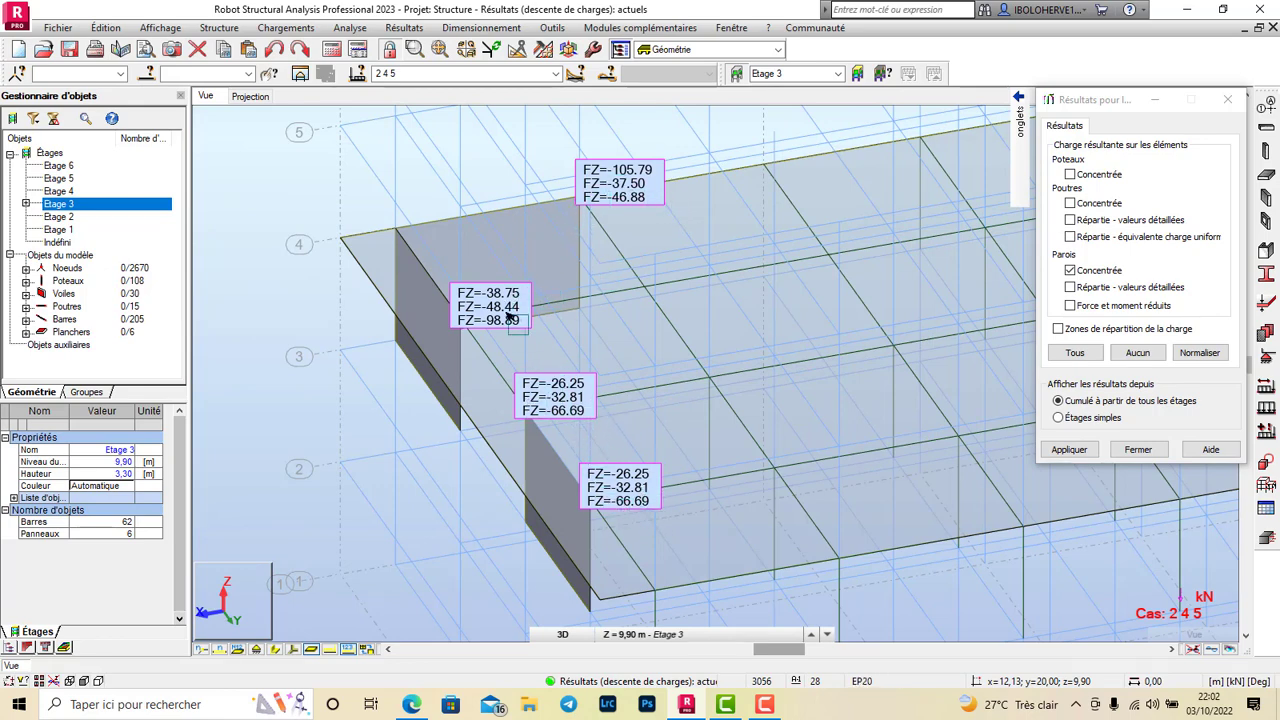
{"action": "scroll", "coordinate": [630, 512], "scroll_direction": "down", "scroll_amount": 4}
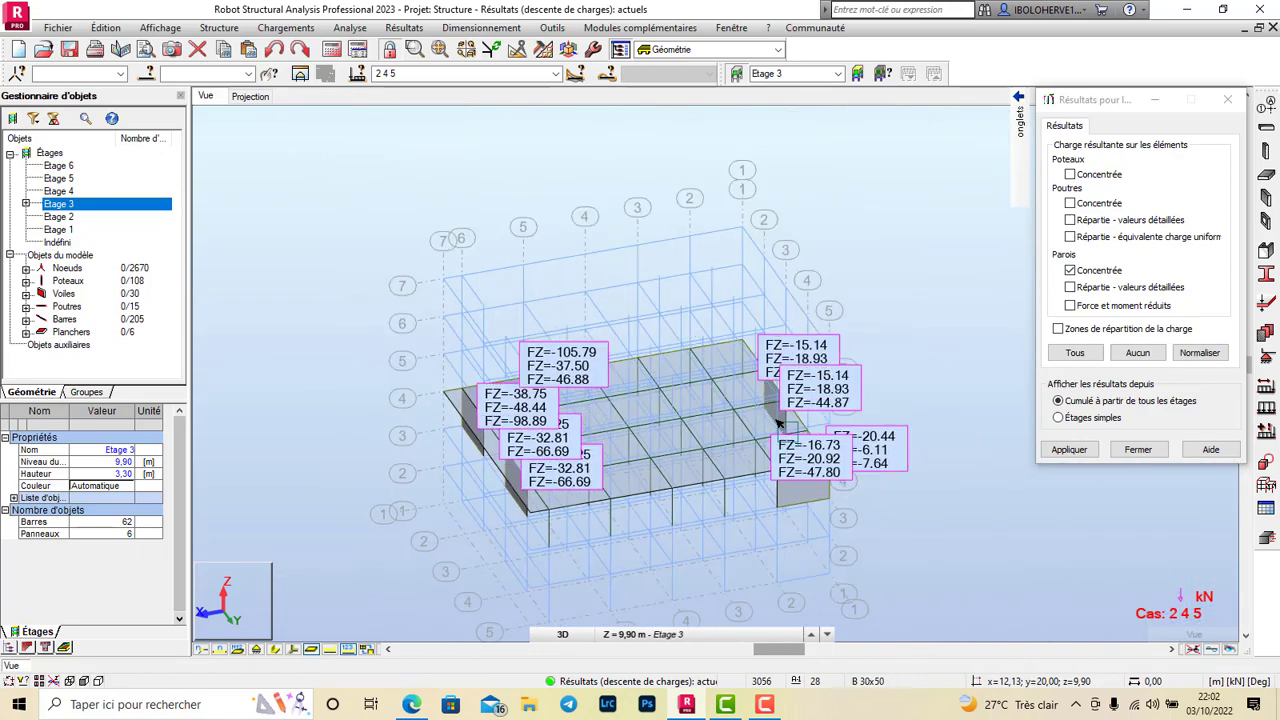
{"action": "scroll", "coordinate": [810, 318], "scroll_direction": "up", "scroll_amount": 4}
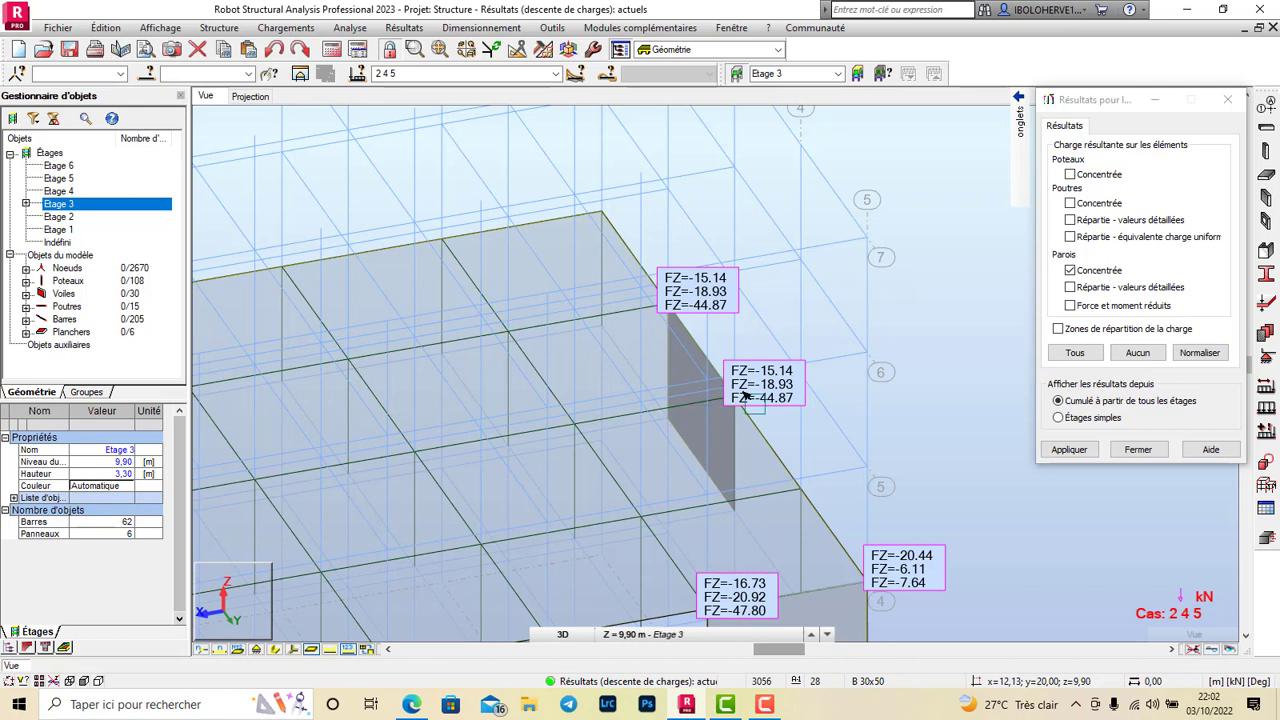
Replace the concentrated wall loads with the detailed distributed values on the walls and inspect their labels
{"action": "left_click", "coordinate": [1070, 270]}
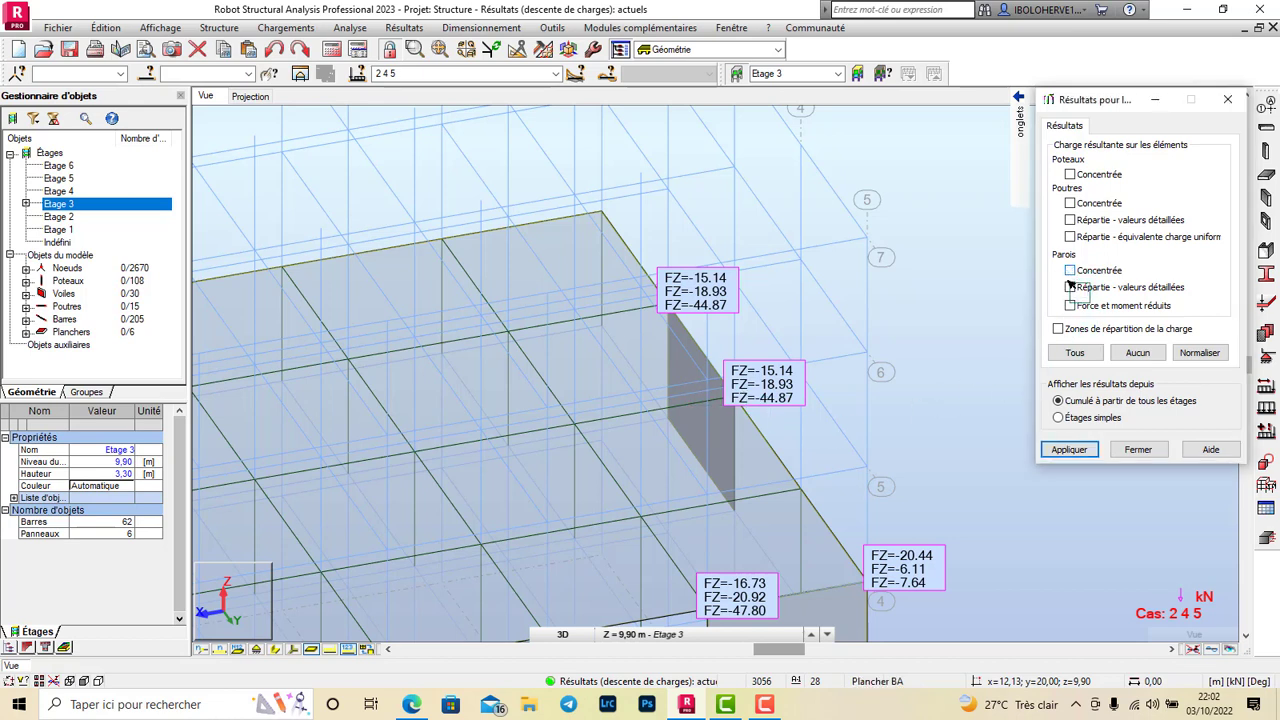
{"action": "left_click", "coordinate": [1072, 450]}
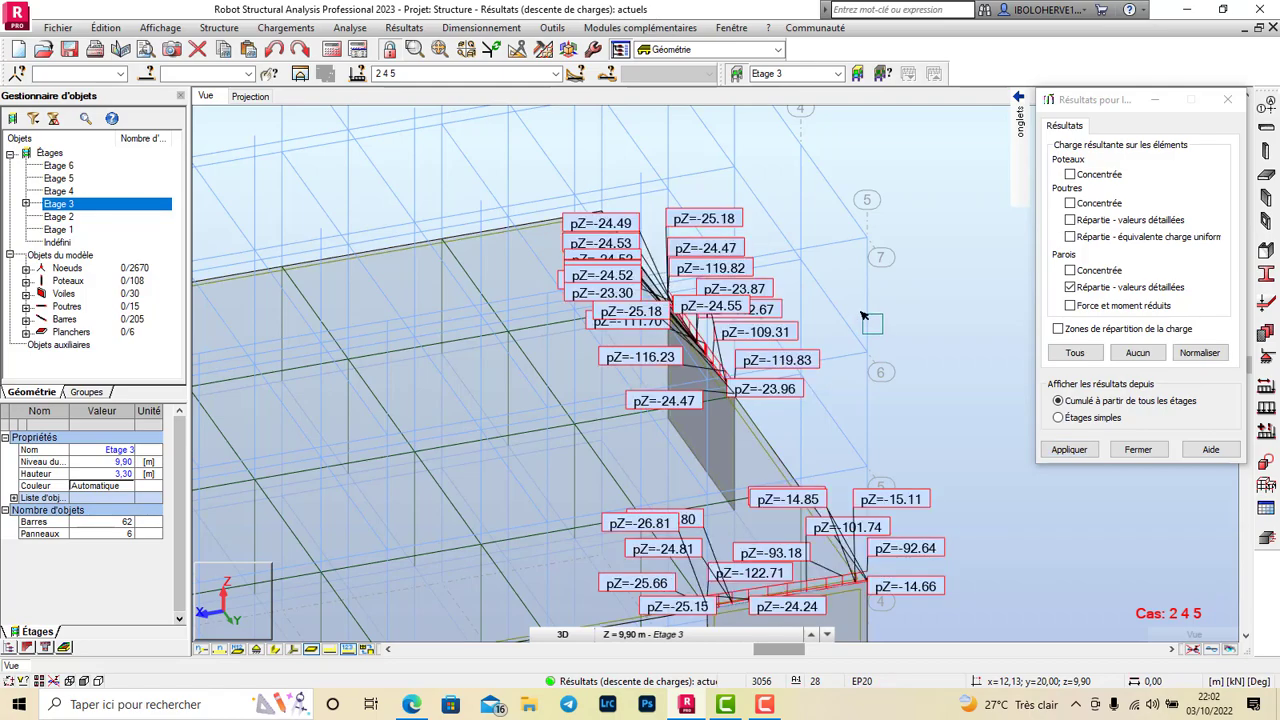
{"action": "scroll", "coordinate": [864, 316], "scroll_direction": "down", "scroll_amount": 4}
{"action": "scroll", "coordinate": [540, 450], "scroll_direction": "up", "scroll_amount": 4}
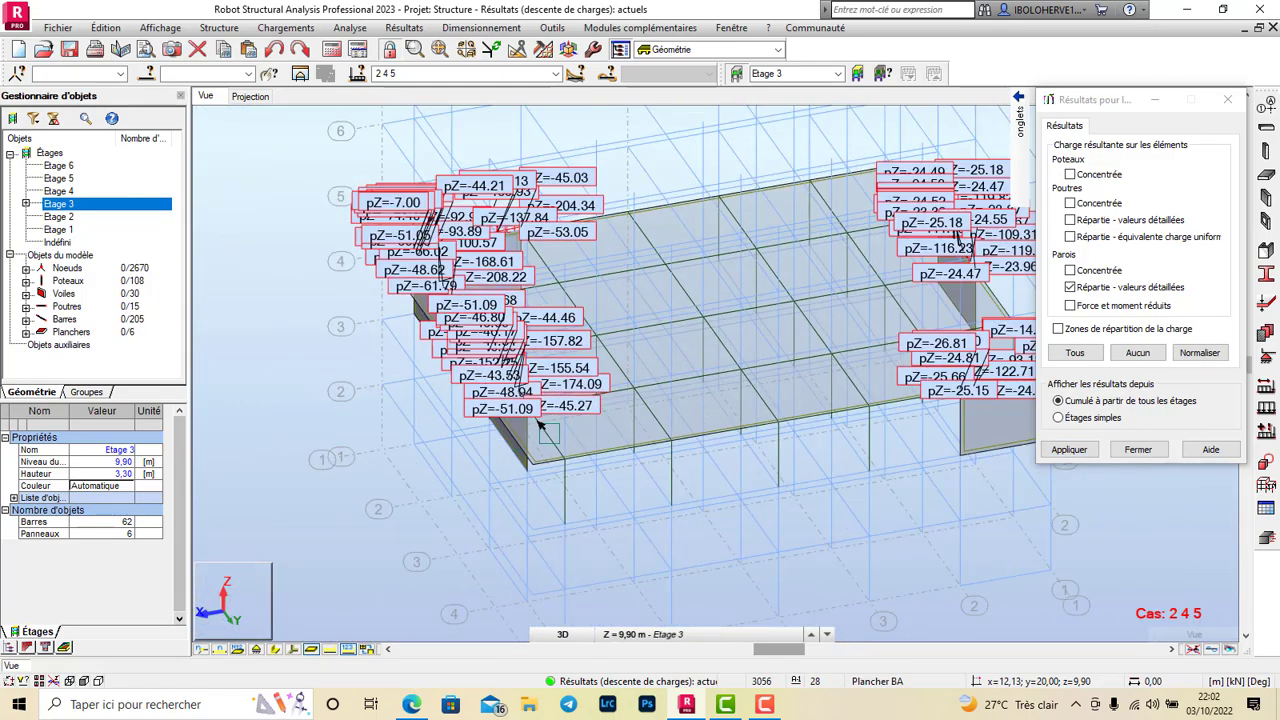
{"action": "scroll", "coordinate": [540, 425], "scroll_direction": "down", "scroll_amount": 4}
{"action": "scroll", "coordinate": [958, 347], "scroll_direction": "up", "scroll_amount": 5}
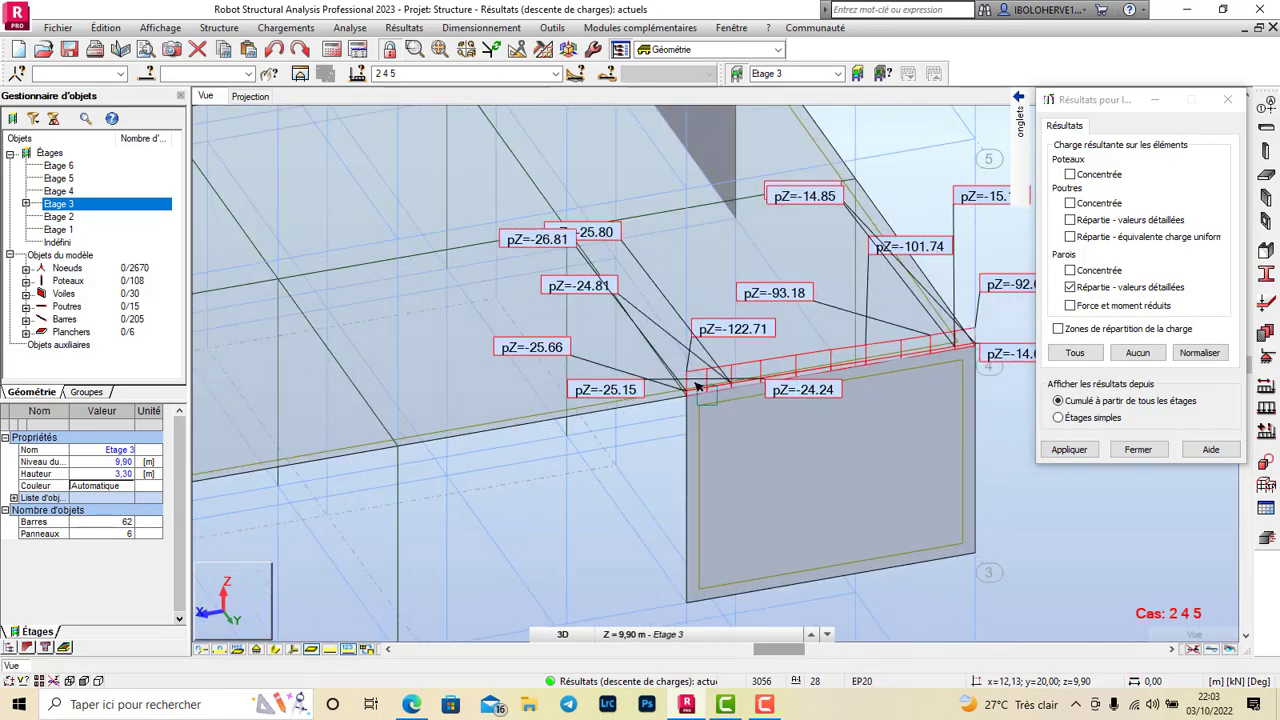
{"action": "scroll", "coordinate": [660, 462], "scroll_direction": "down", "scroll_amount": 3}
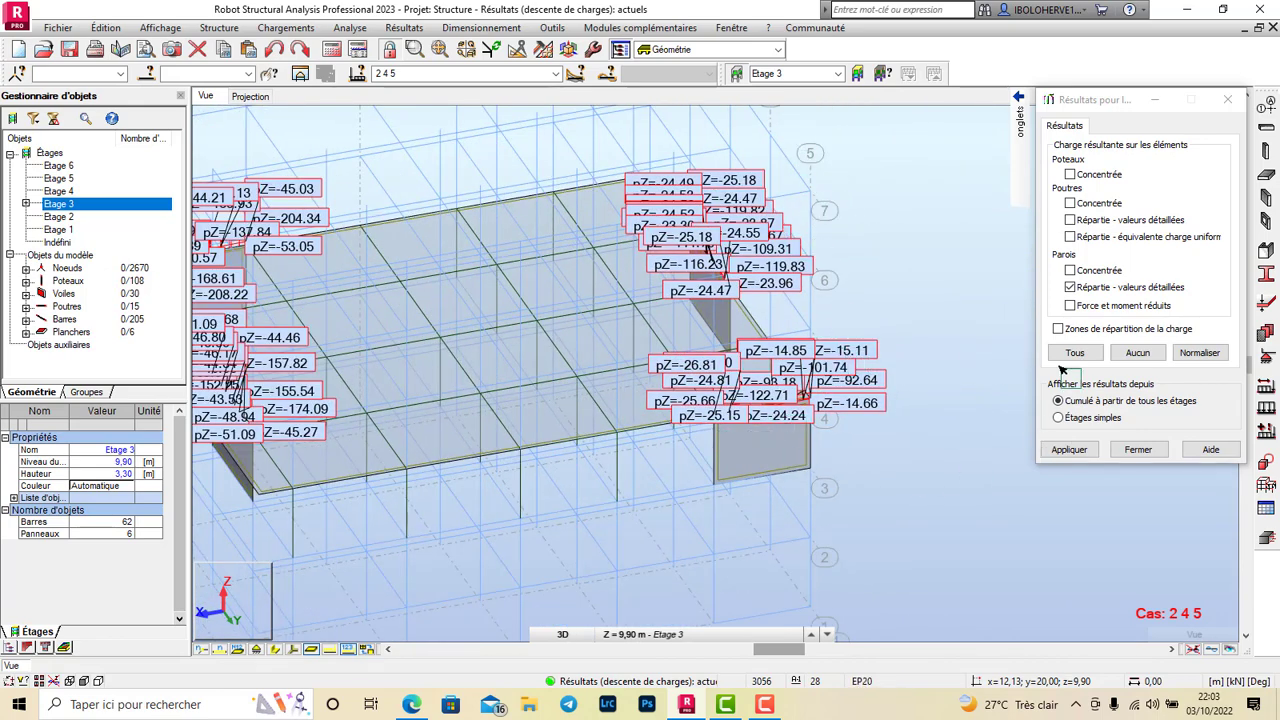
Display the reduced force and moment on the walls instead of the distributed values, and inspect them wall by wall
{"action": "left_click", "coordinate": [1070, 305]}
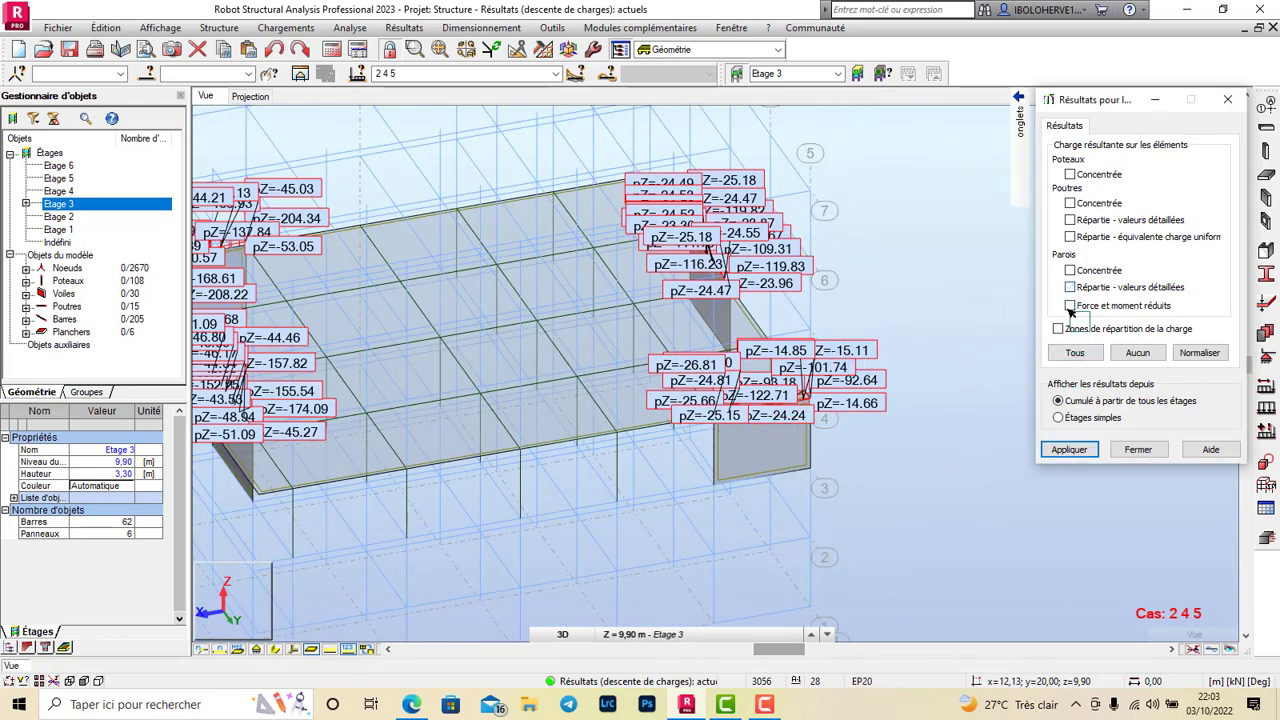
{"action": "left_click", "coordinate": [1068, 449]}
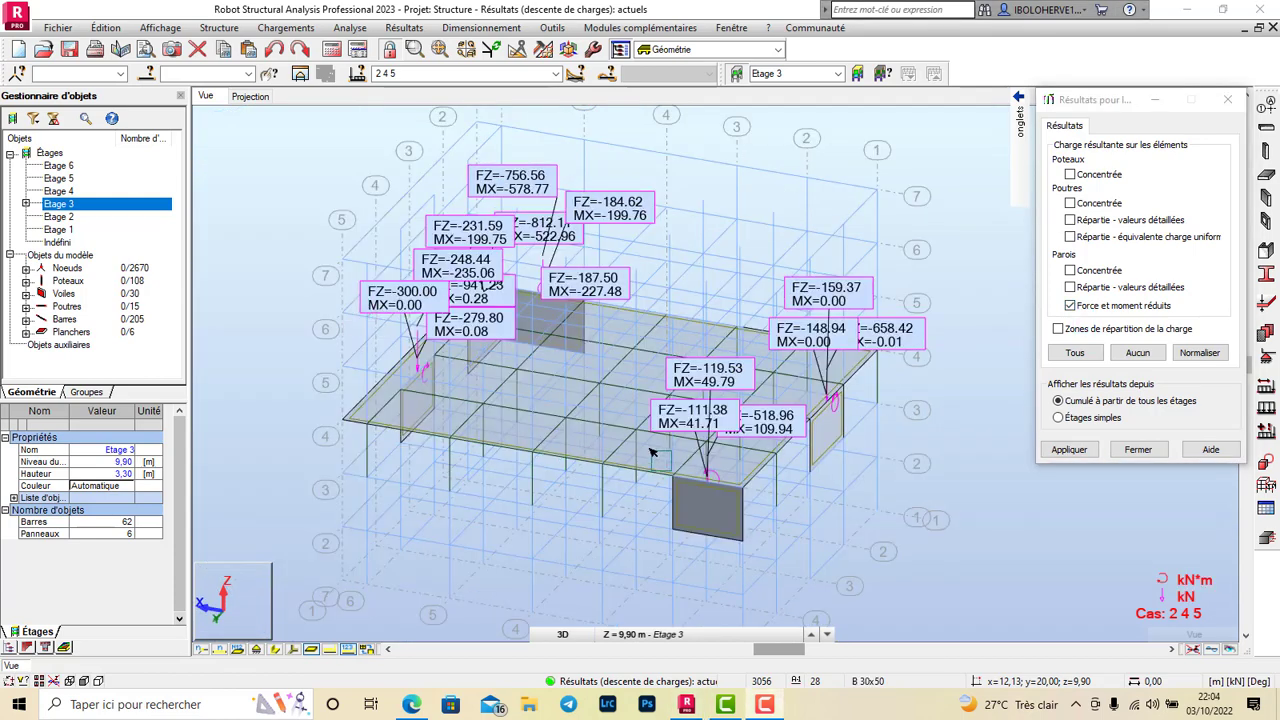
{"action": "scroll", "coordinate": [759, 462], "scroll_direction": "up", "scroll_amount": 2}
{"action": "scroll", "coordinate": [759, 466], "scroll_direction": "up", "scroll_amount": 1}
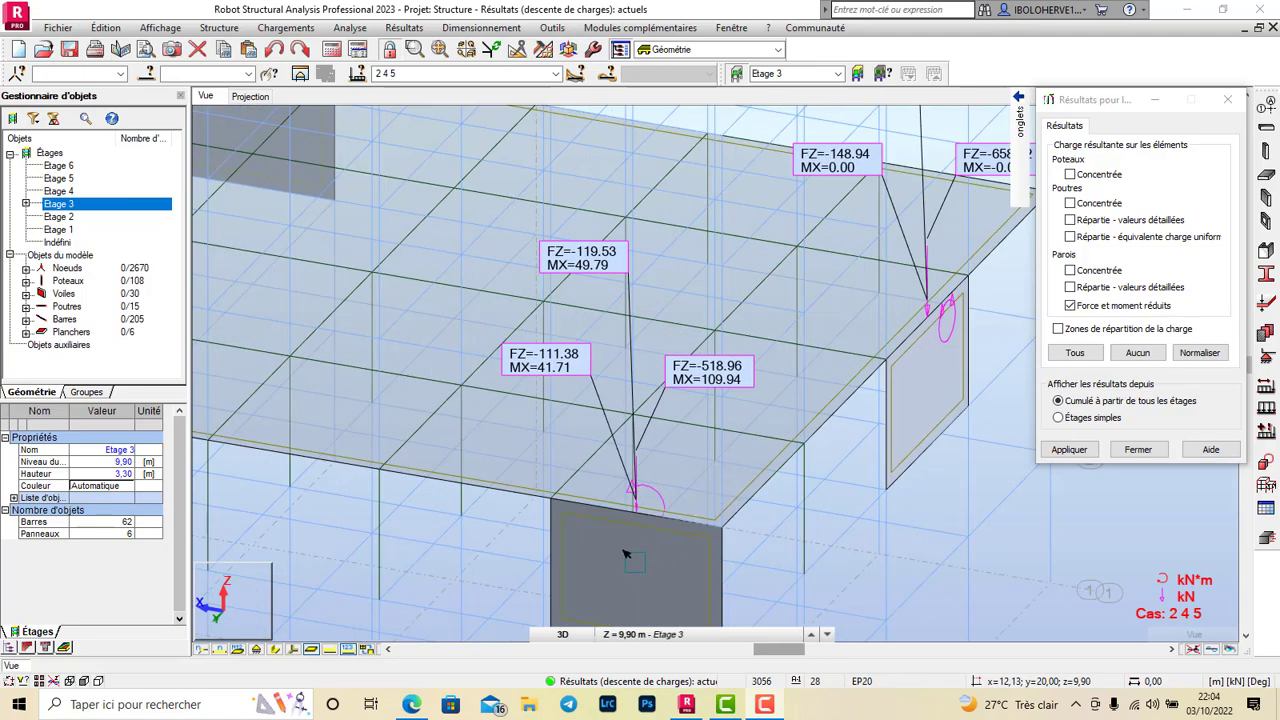
{"action": "middle_click_drag", "start_coordinate": [626, 534], "coordinate": [612, 508], "text": "shift"}
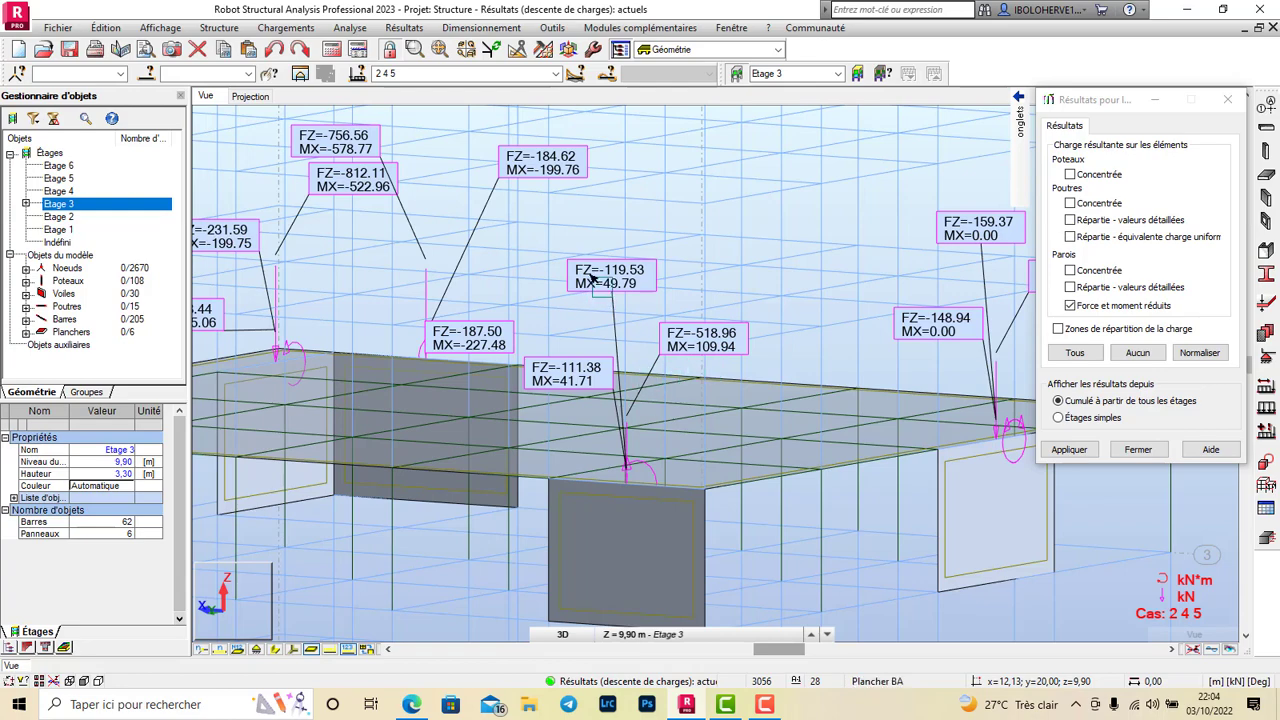
{"action": "middle_click_drag", "start_coordinate": [645, 446], "coordinate": [540, 463], "text": "shift"}
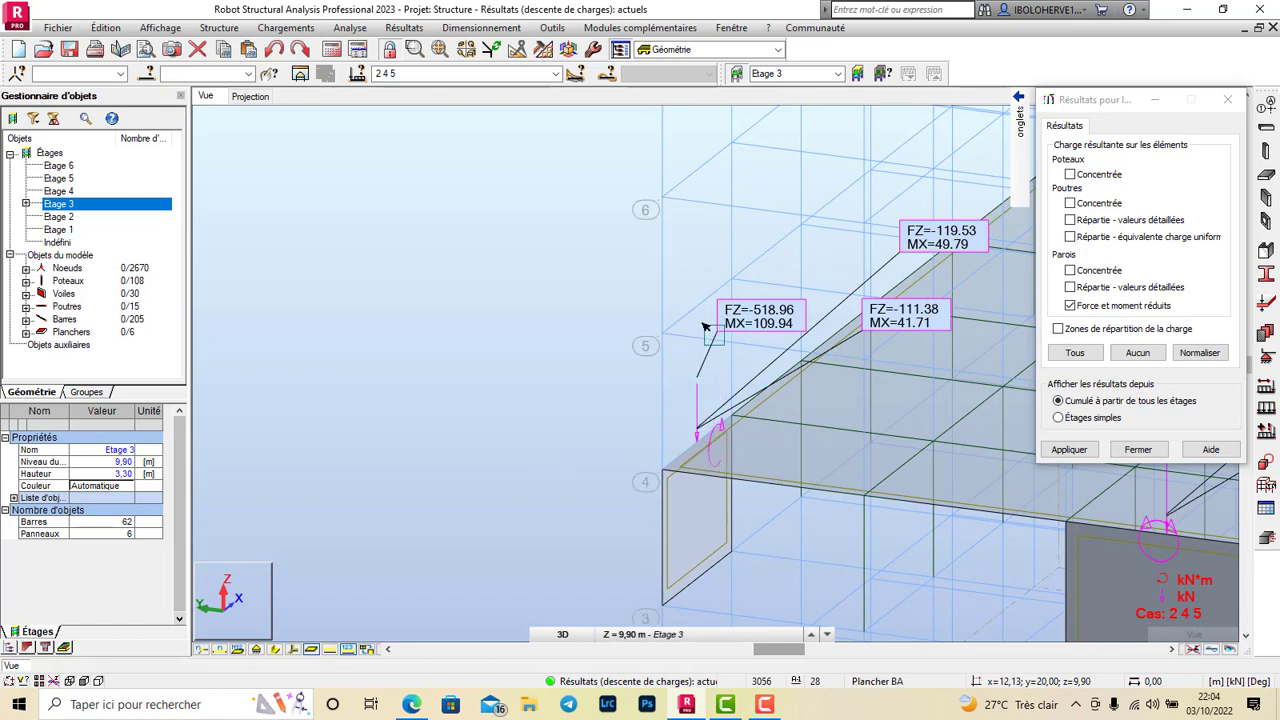
{"action": "scroll", "coordinate": [645, 420], "scroll_direction": "down", "scroll_amount": 3}
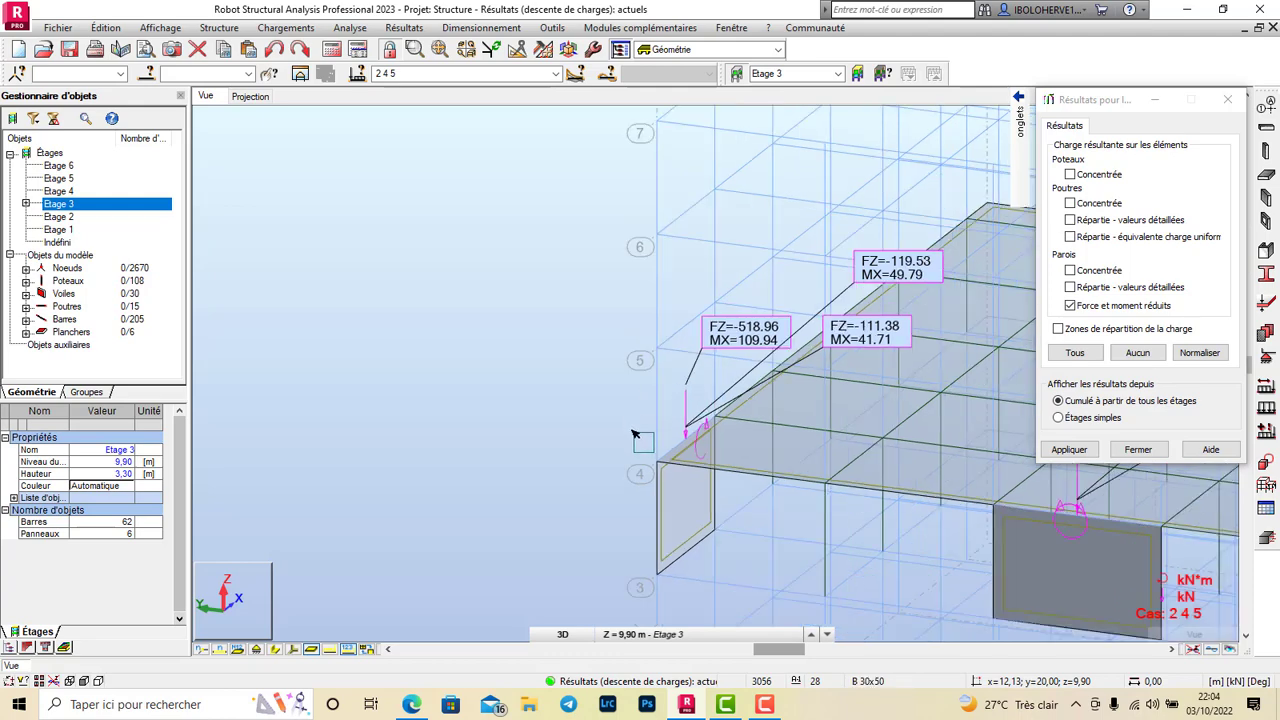
Replace the reduced wall forces and moments with the load distribution zones on the Etage 3 floor
{"action": "left_click", "coordinate": [1069, 306]}
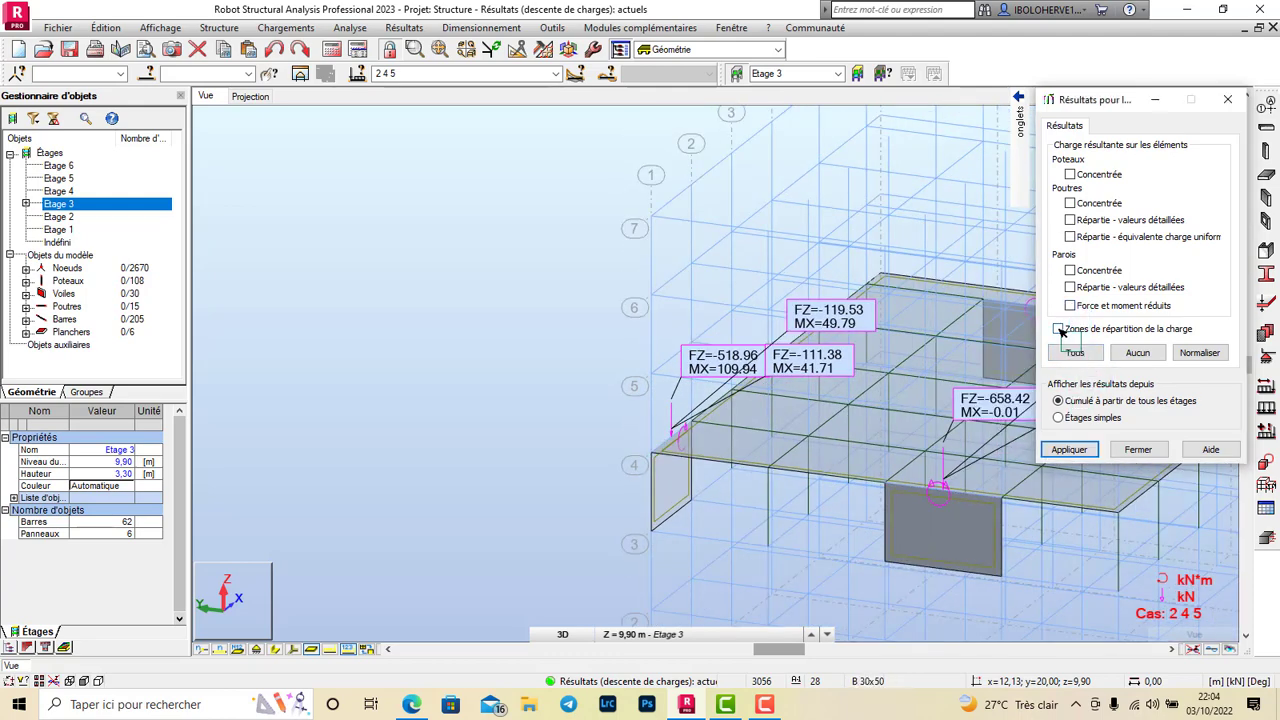
{"action": "left_click", "coordinate": [1068, 450]}
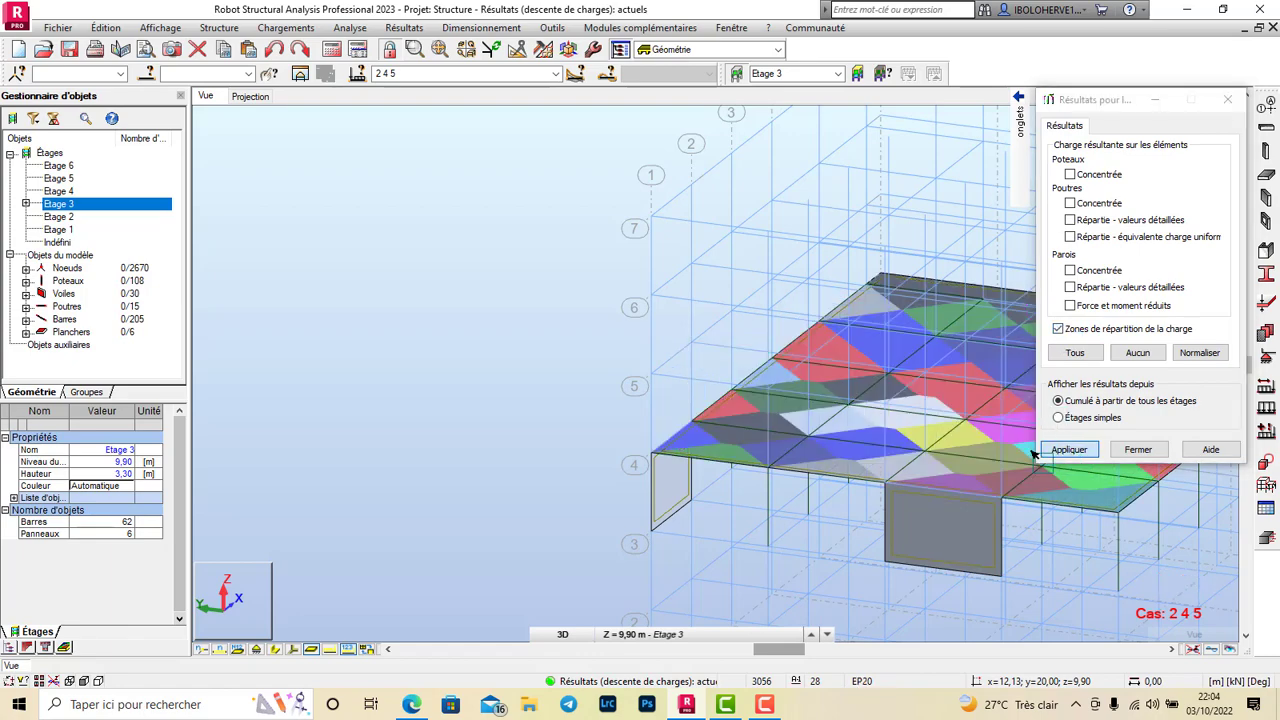
{"action": "scroll", "coordinate": [615, 452], "scroll_direction": "down", "scroll_amount": 1}
{"action": "middle_click_drag", "start_coordinate": [576, 382], "coordinate": [659, 412], "text": "shift"}
{"action": "scroll", "coordinate": [820, 508], "scroll_direction": "down", "scroll_amount": 2}
{"action": "scroll", "coordinate": [608, 309], "scroll_direction": "up", "scroll_amount": 3}
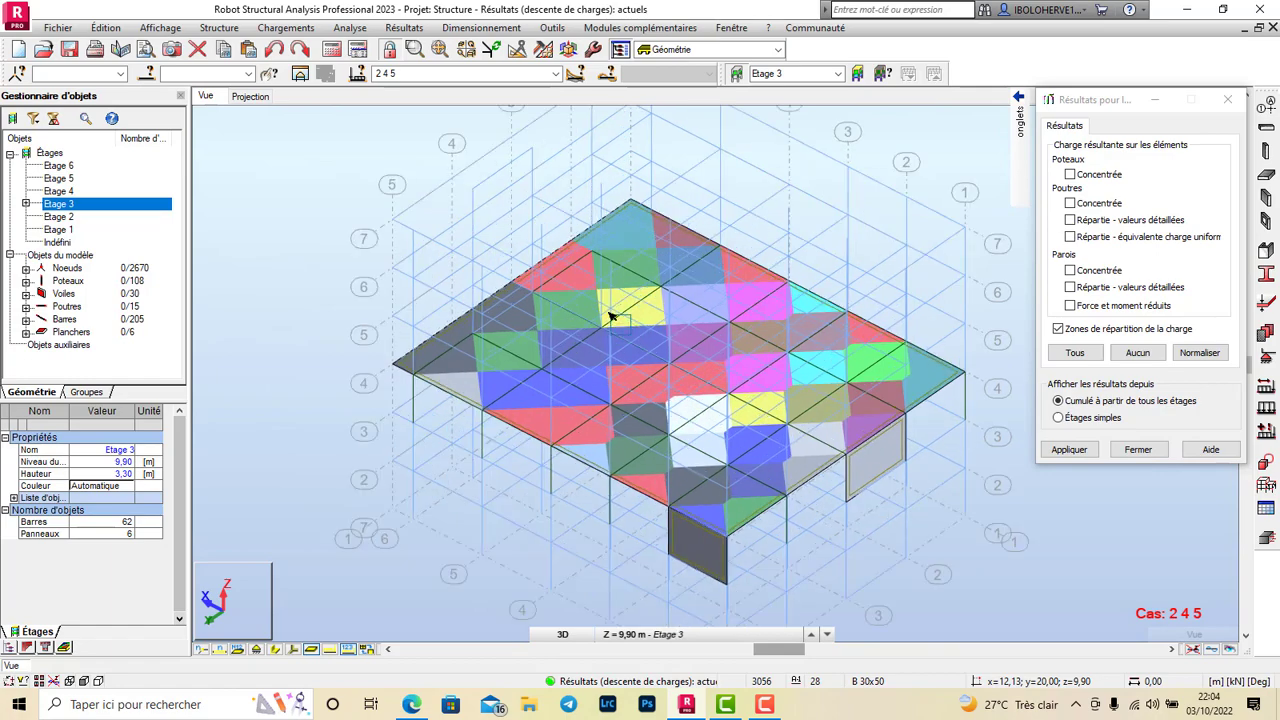
Switch Etage 3 to the plan projection and hide the bar descriptions so that the section names no longer cover the floor
{"action": "scroll", "coordinate": [625, 410], "scroll_direction": "down", "scroll_amount": 2}
{"action": "middle_click_drag", "start_coordinate": [634, 427], "coordinate": [508, 286], "text": "shift"}
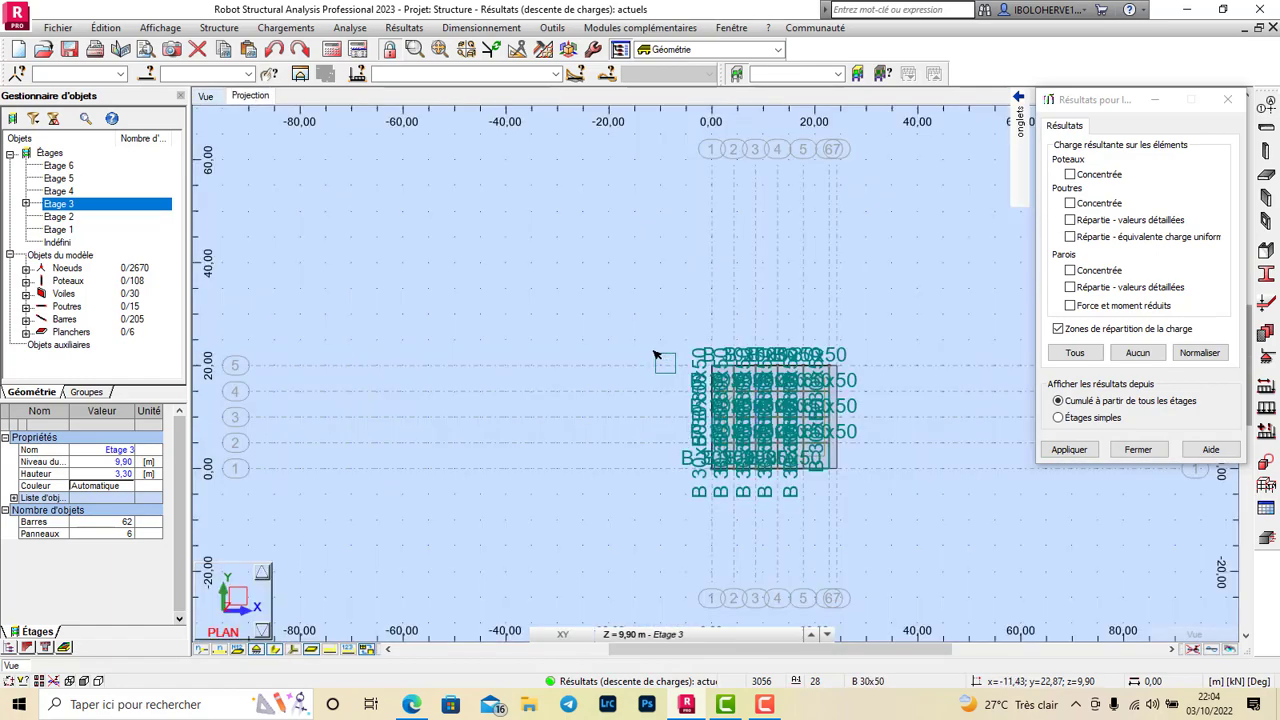
{"action": "scroll", "coordinate": [802, 422], "scroll_direction": "up", "scroll_amount": 3}
{"action": "scroll", "coordinate": [830, 416], "scroll_direction": "up", "scroll_amount": 2}
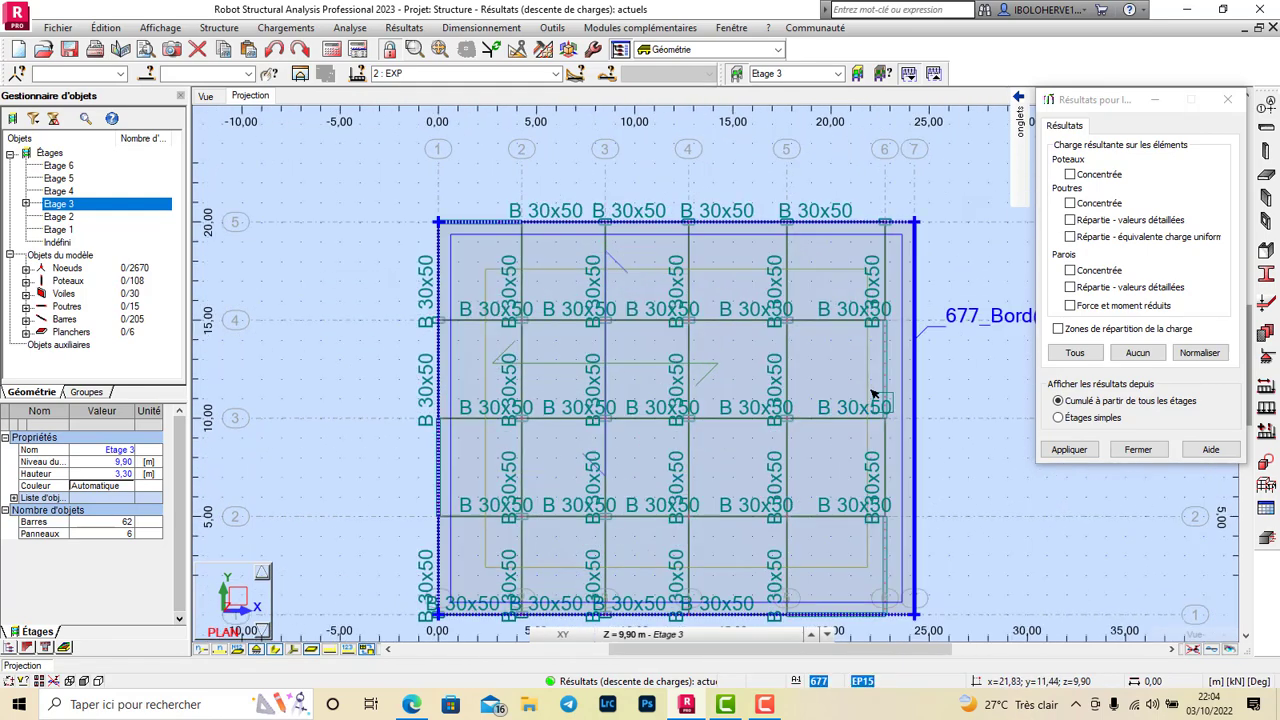
{"action": "right_click", "coordinate": [342, 192]}
{"action": "left_click", "coordinate": [339, 364]}
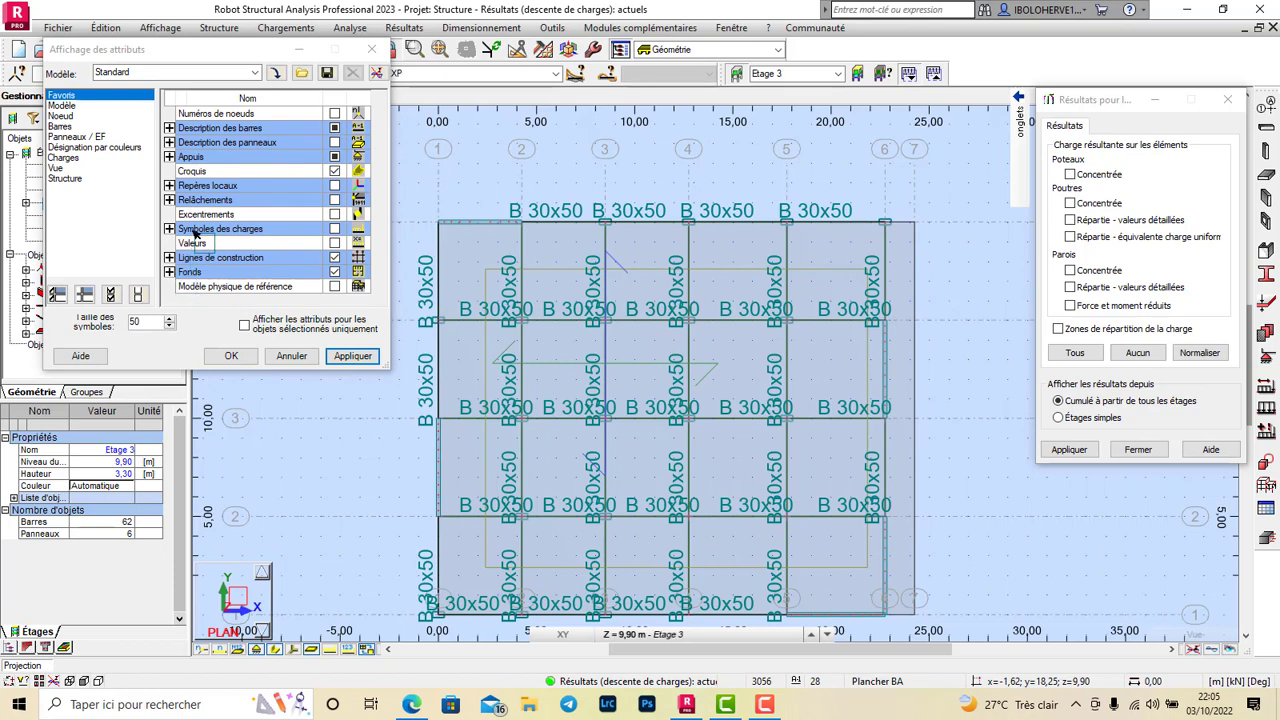
{"action": "left_click", "coordinate": [334, 128]}
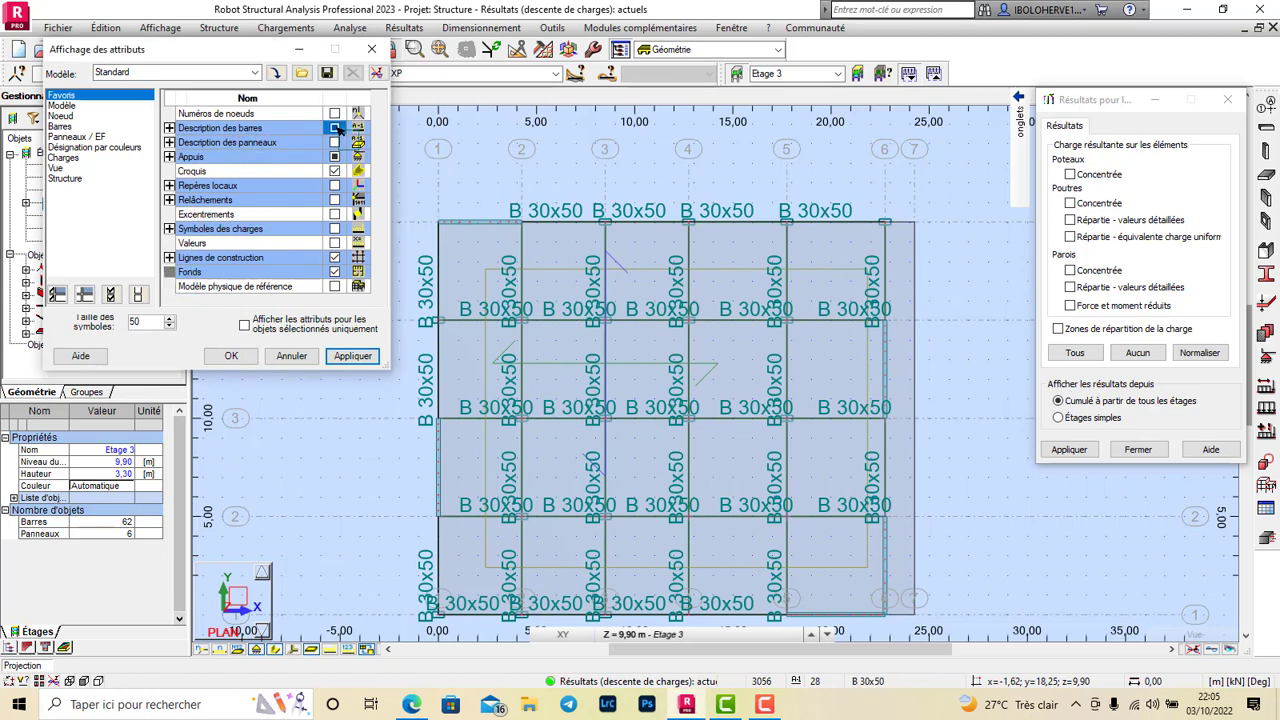
{"action": "left_click", "coordinate": [330, 358]}
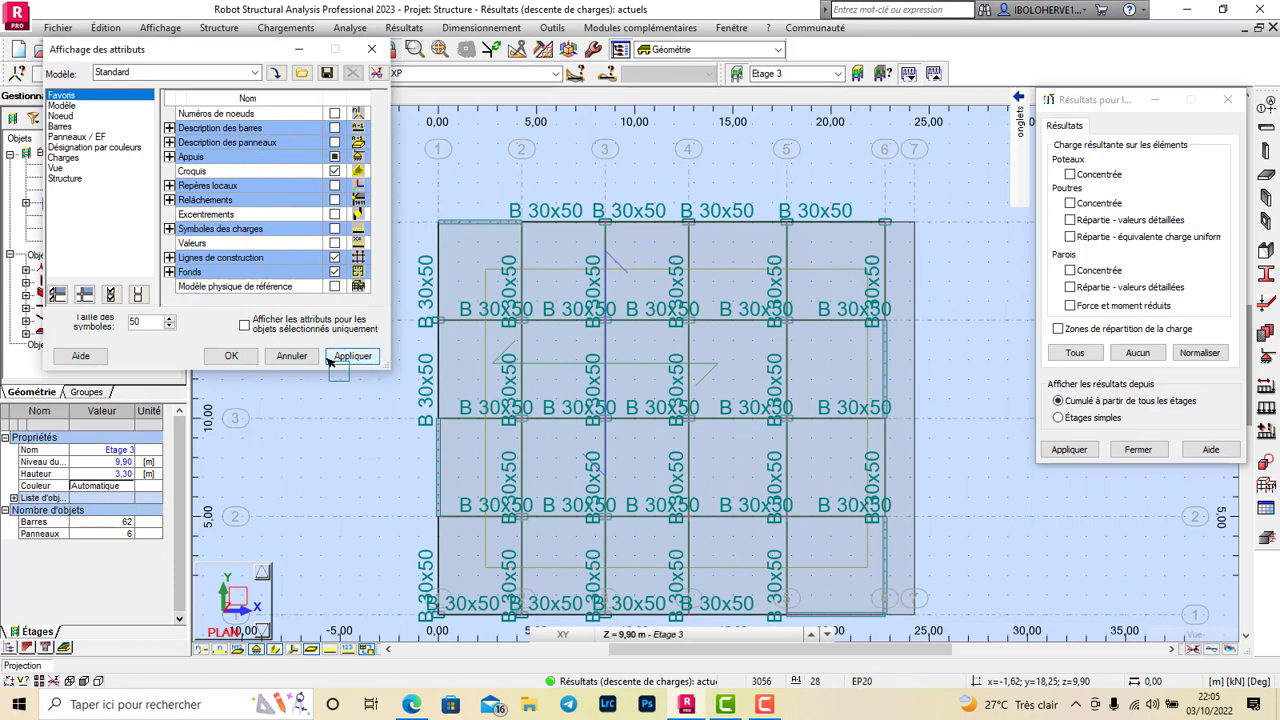
{"action": "left_click", "coordinate": [230, 357]}
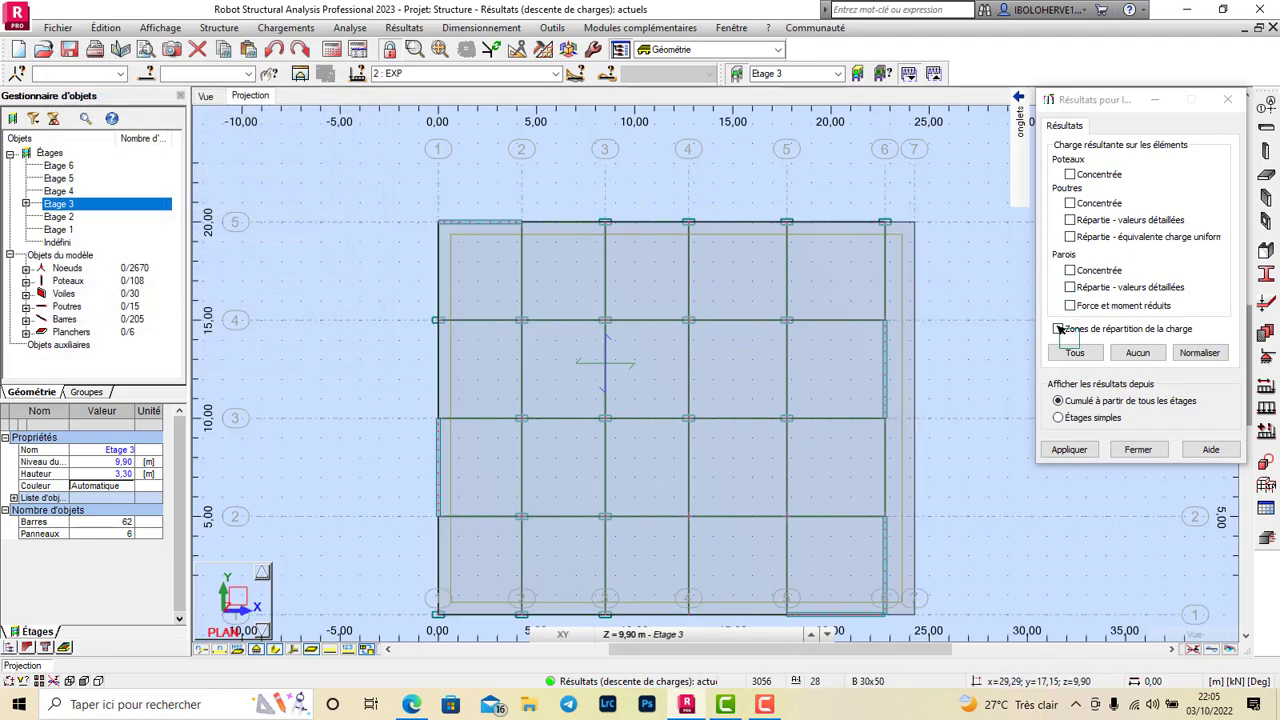
Display the load distribution zones on the Etage 3 plan, examine them around the beams and walls, and start a screen snip
{"action": "left_click", "coordinate": [1059, 329]}
{"action": "left_click", "coordinate": [1075, 449]}
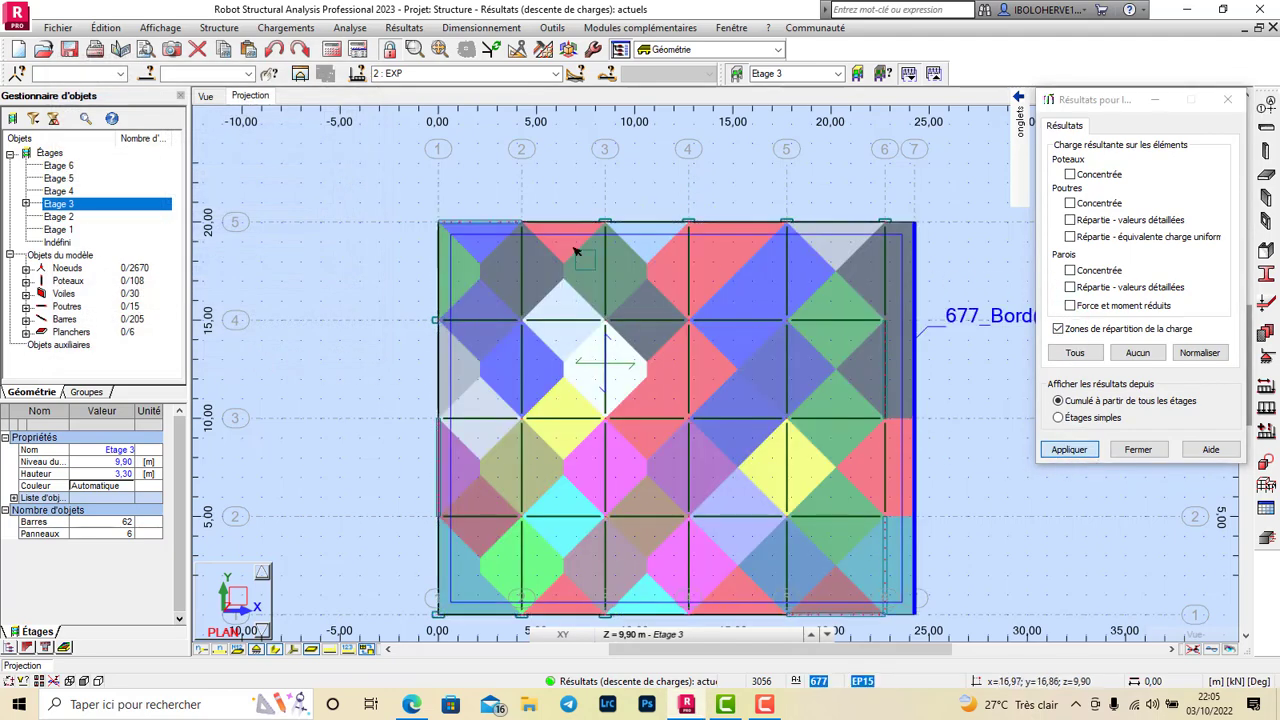
{"action": "scroll", "coordinate": [886, 450], "scroll_direction": "up", "scroll_amount": 1}
{"action": "scroll", "coordinate": [768, 363], "scroll_direction": "down", "scroll_amount": 1}
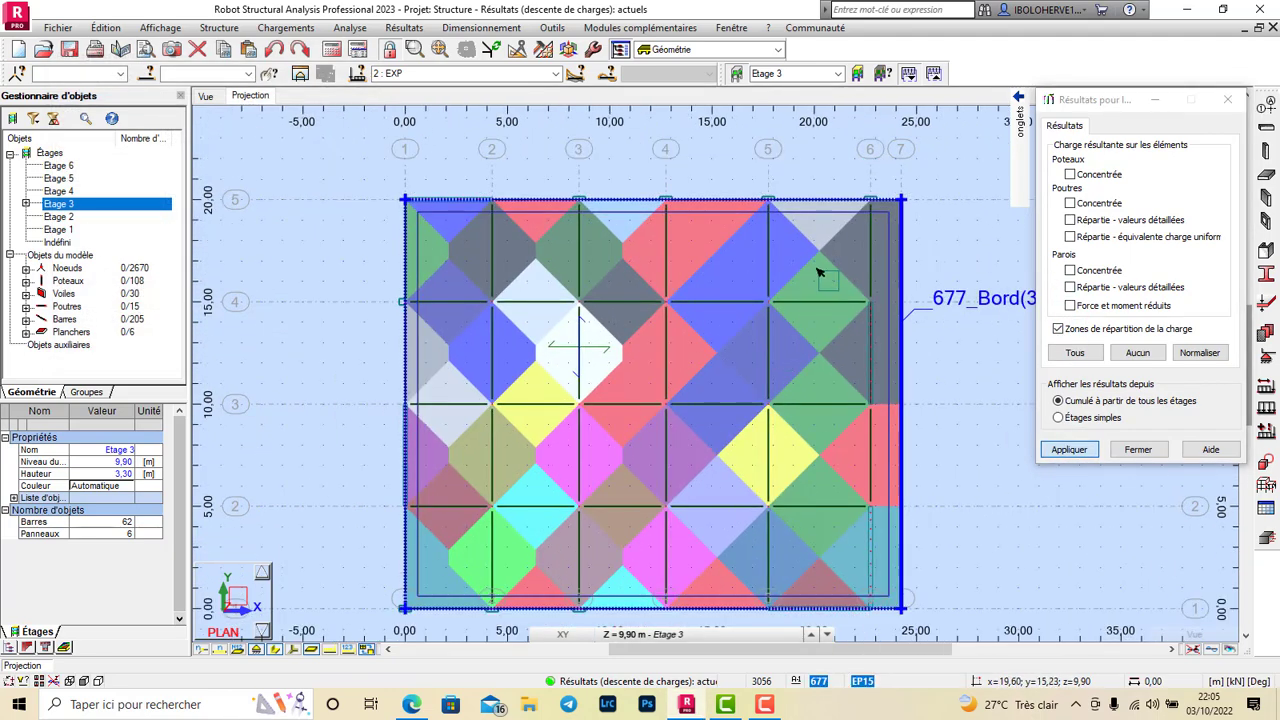
{"action": "scroll", "coordinate": [836, 245], "scroll_direction": "down", "scroll_amount": 1}
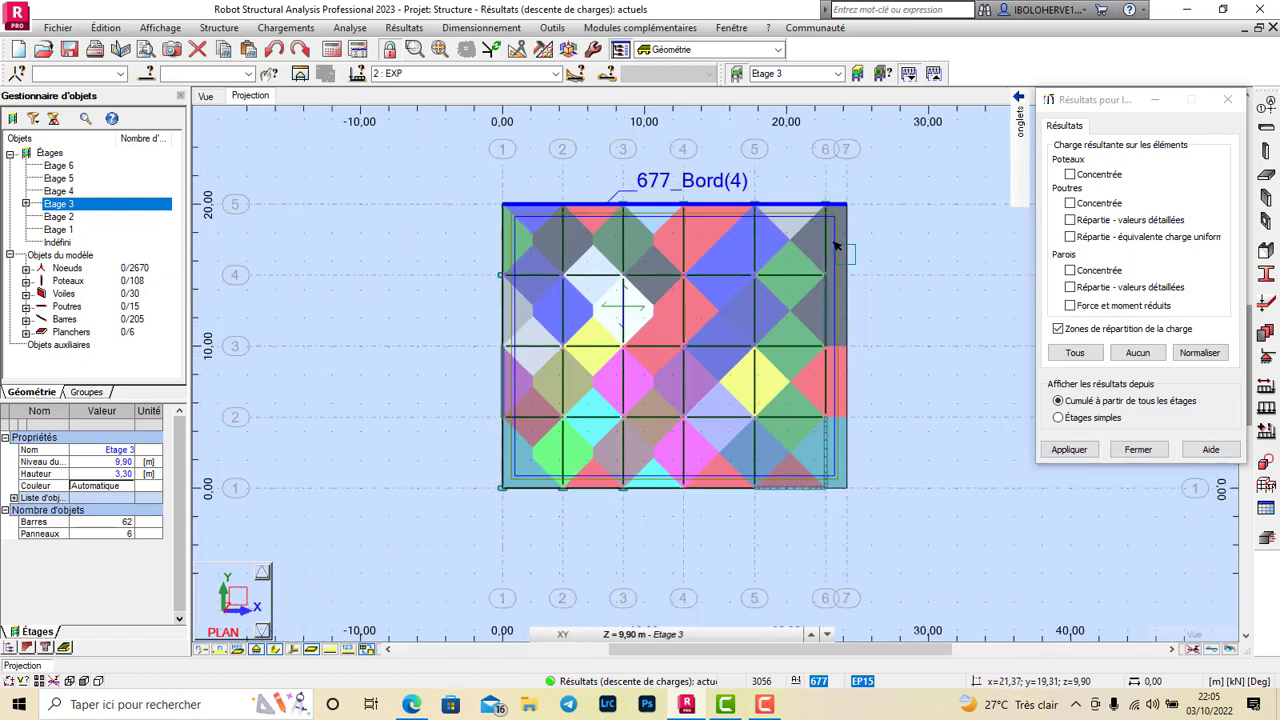
{"action": "scroll", "coordinate": [598, 420], "scroll_direction": "up", "scroll_amount": 1}
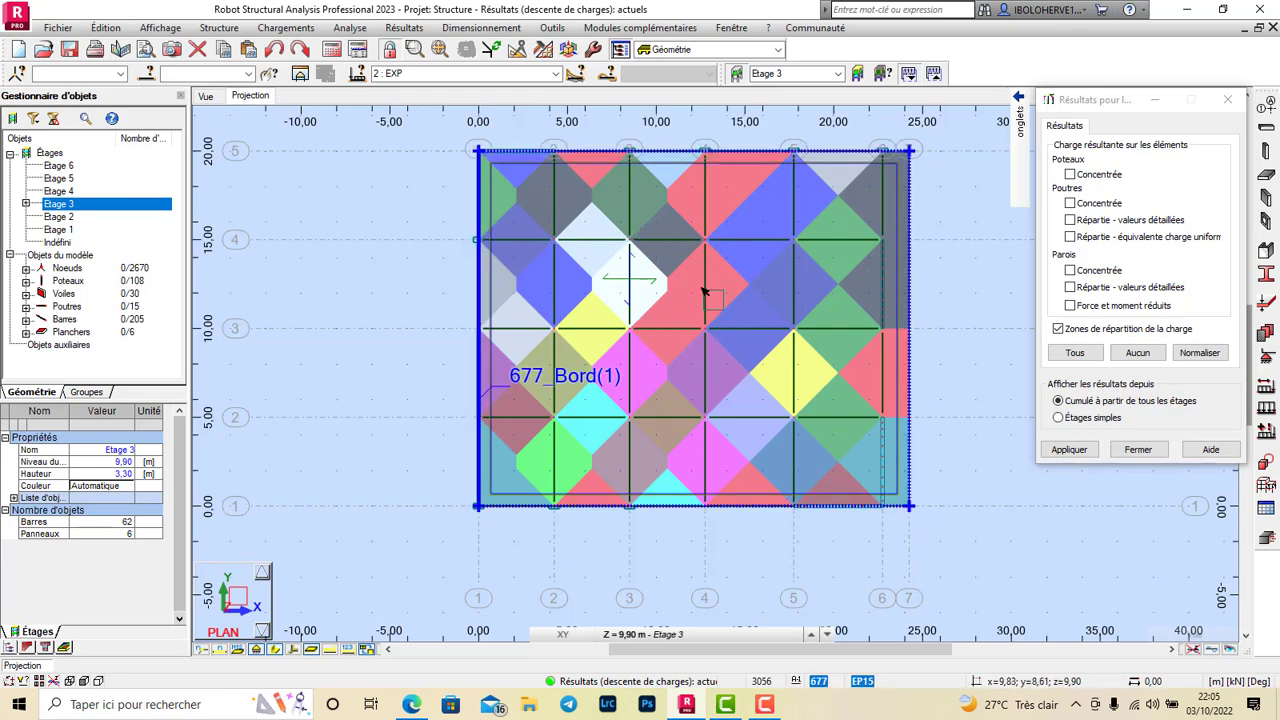
{"action": "scroll", "coordinate": [770, 108], "scroll_direction": "up", "scroll_amount": 1}
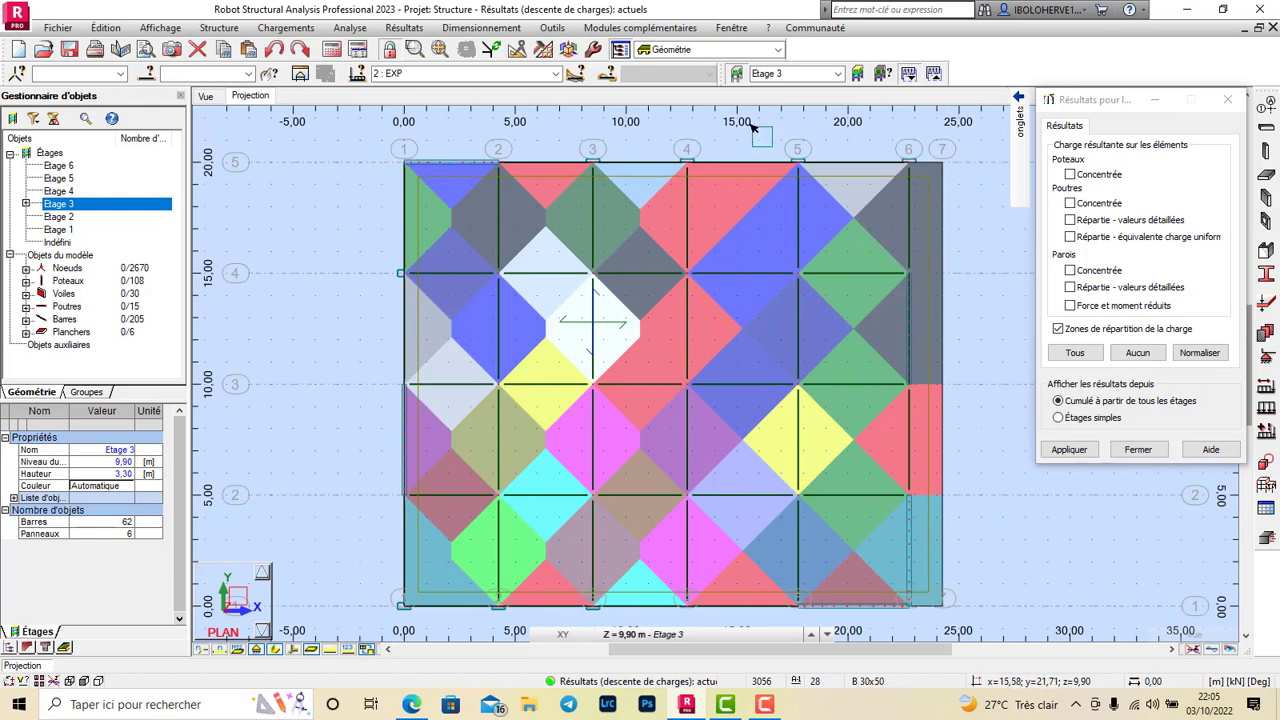
{"action": "key", "text": "super"}
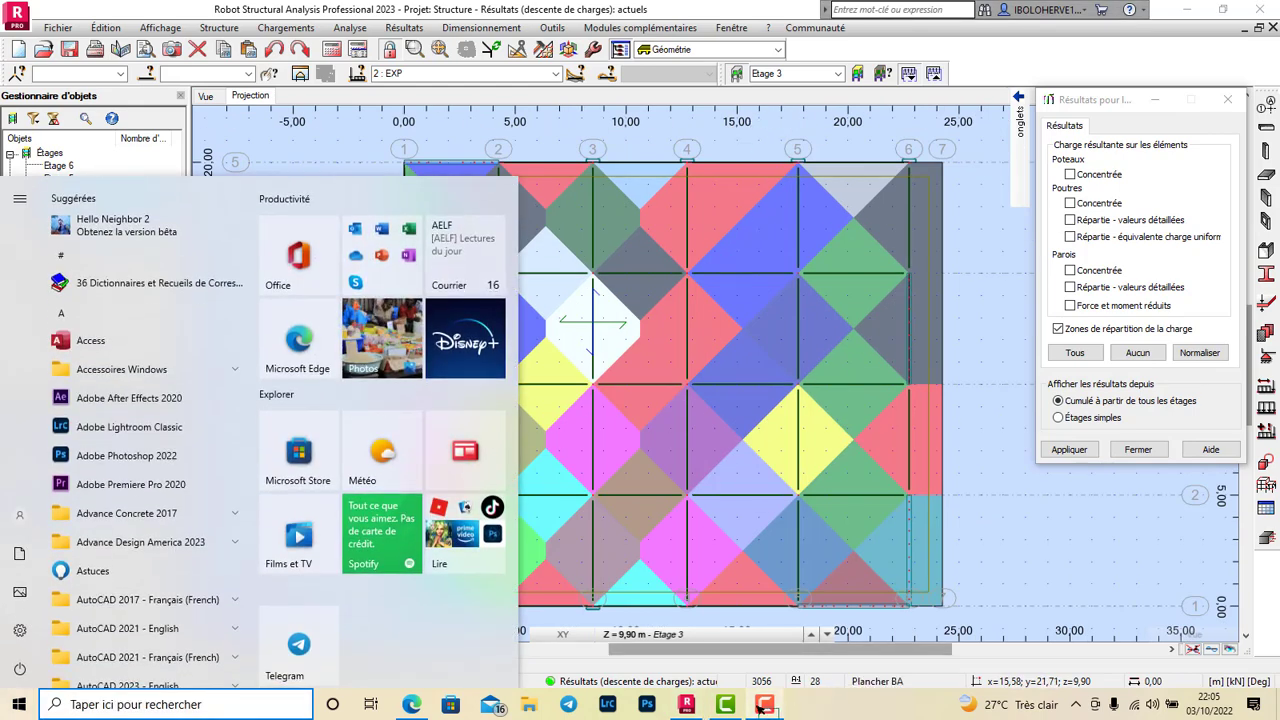
{"action": "key", "text": "super+shift+s"}
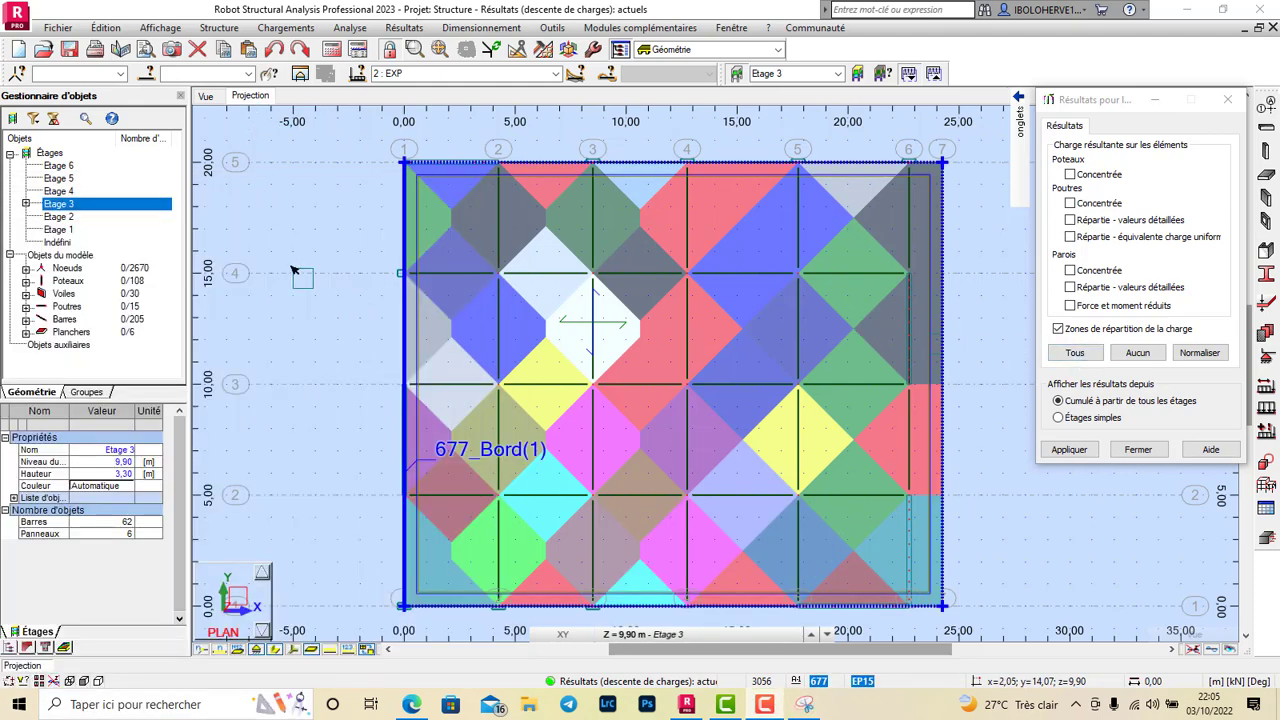
Change the plan to the Etage 6 level at 19,80 m, inspect its load distribution zones and normalise the results display
{"action": "left_click", "coordinate": [714, 637]}
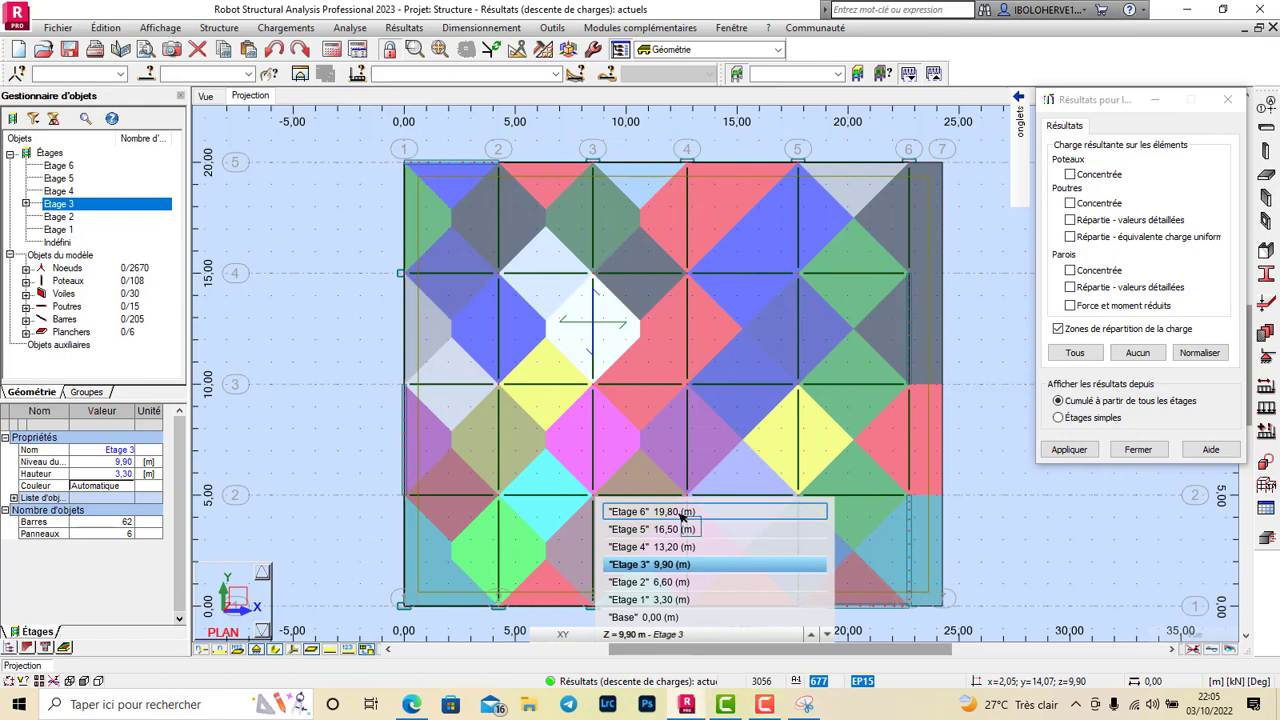
{"action": "left_click", "coordinate": [688, 512]}
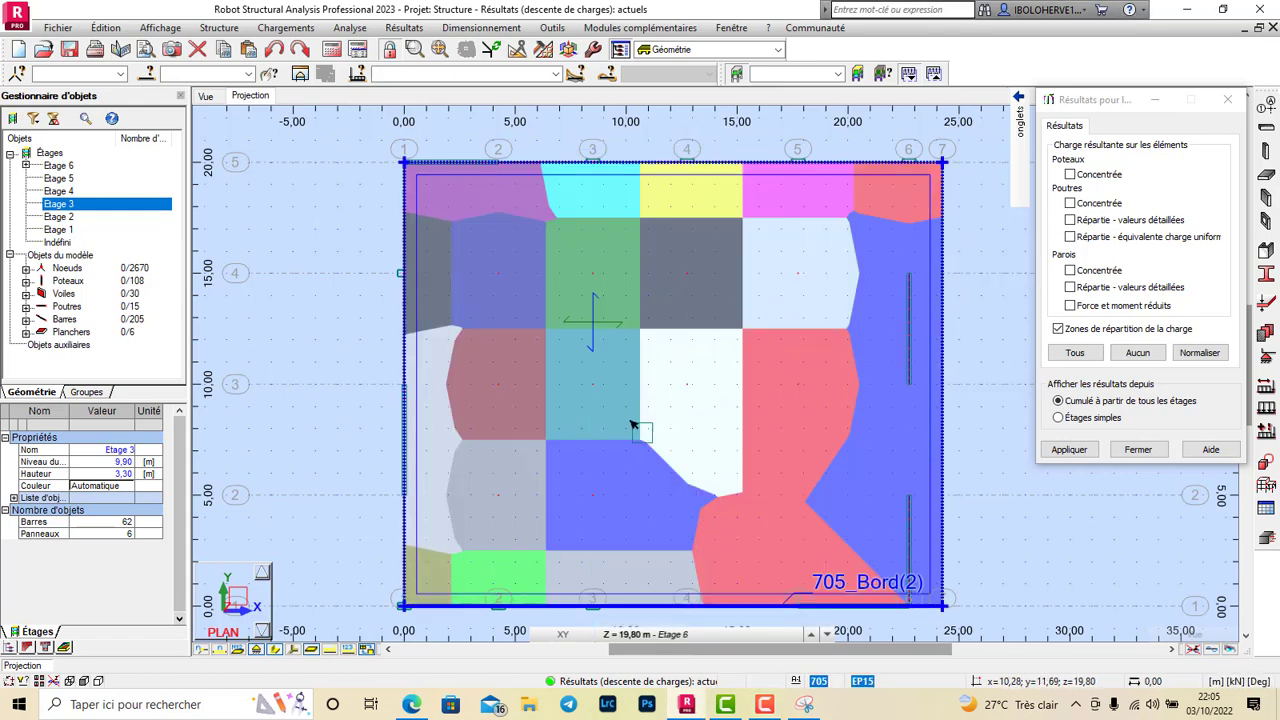
{"action": "scroll", "coordinate": [712, 480], "scroll_direction": "down", "scroll_amount": 1}
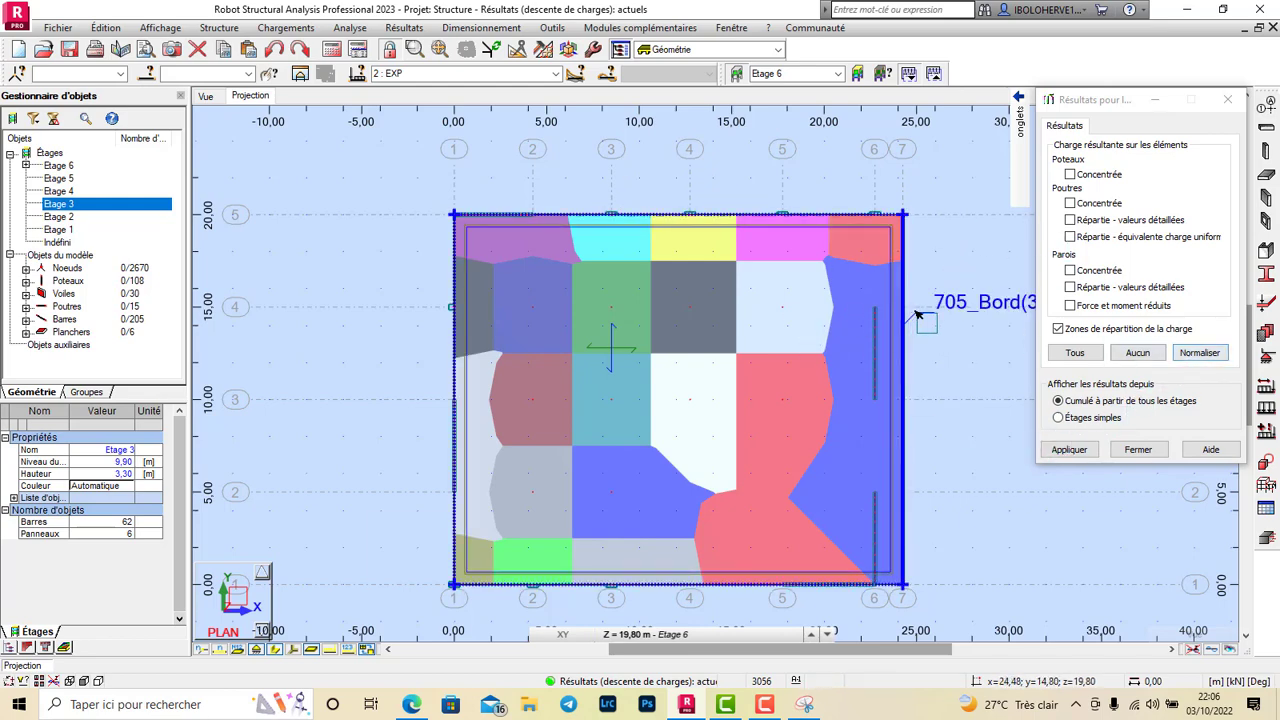
{"action": "left_click", "coordinate": [1190, 352]}
{"action": "left_click", "coordinate": [1072, 449]}
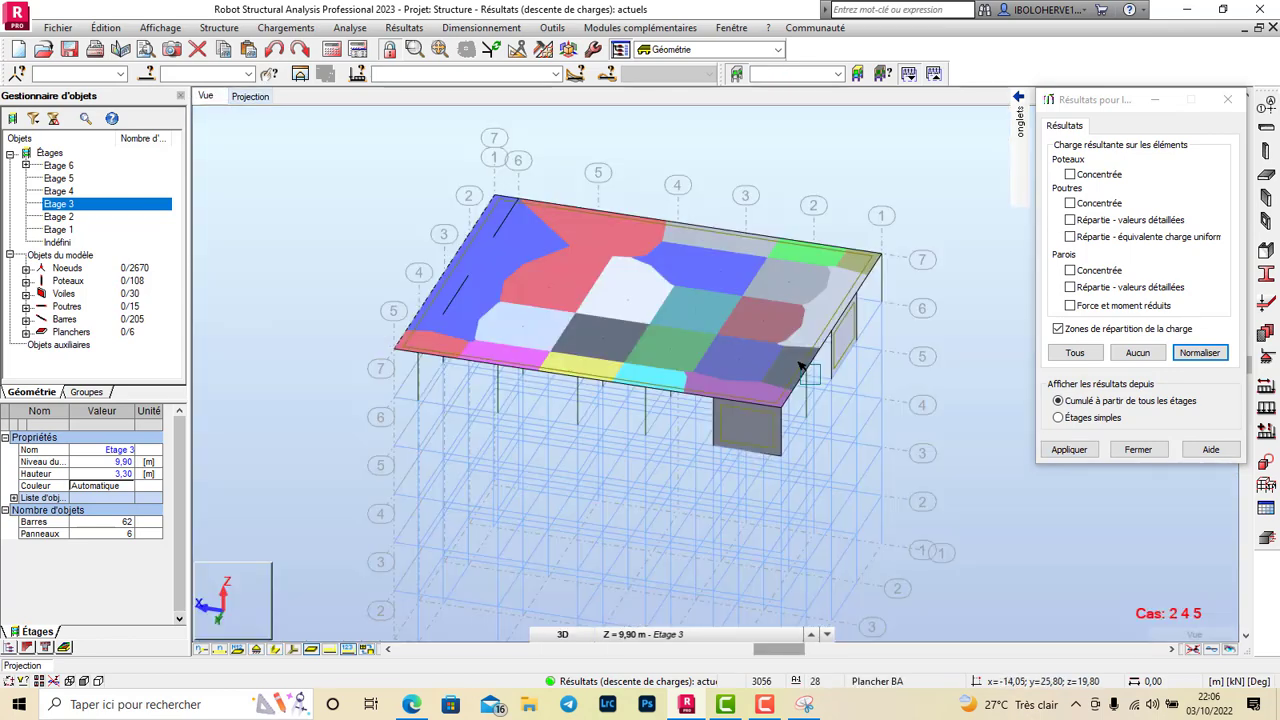
Show all storeys in the 3D view and rotate the building to examine the load distribution zones on every floor
{"action": "scroll", "coordinate": [800, 372], "scroll_direction": "down", "scroll_amount": 2}
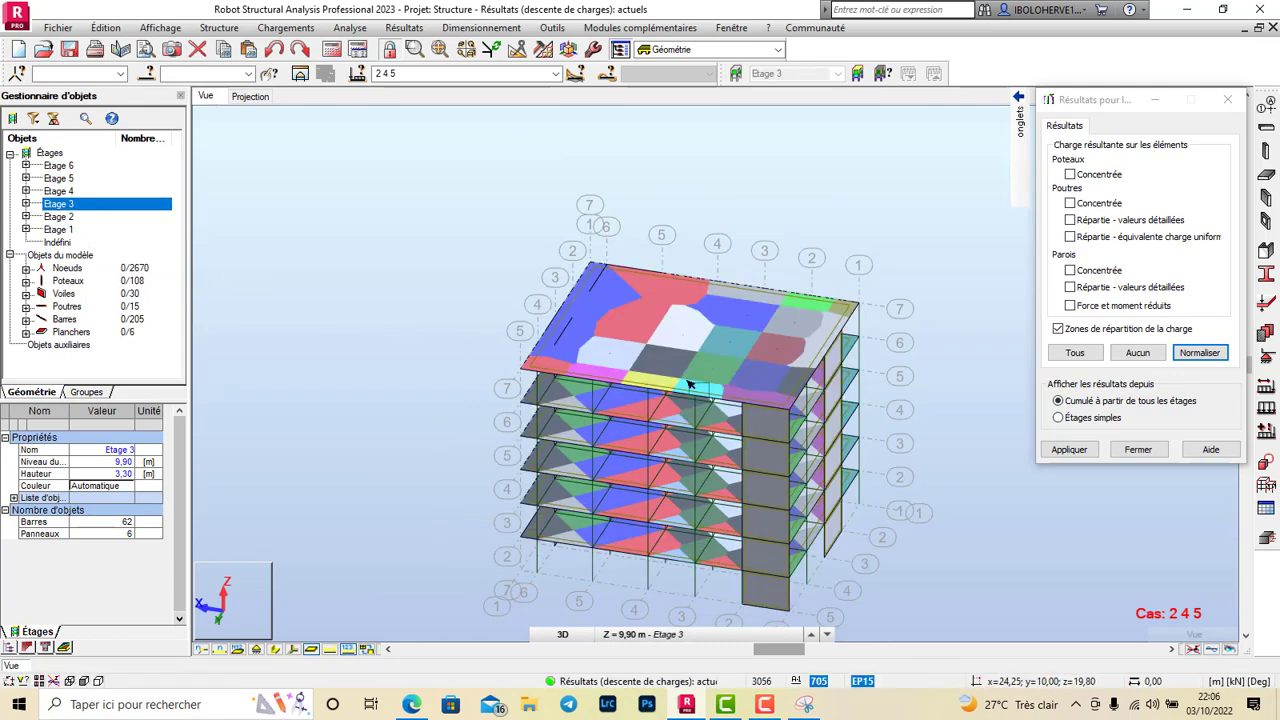
{"action": "right_click", "coordinate": [504, 178]}
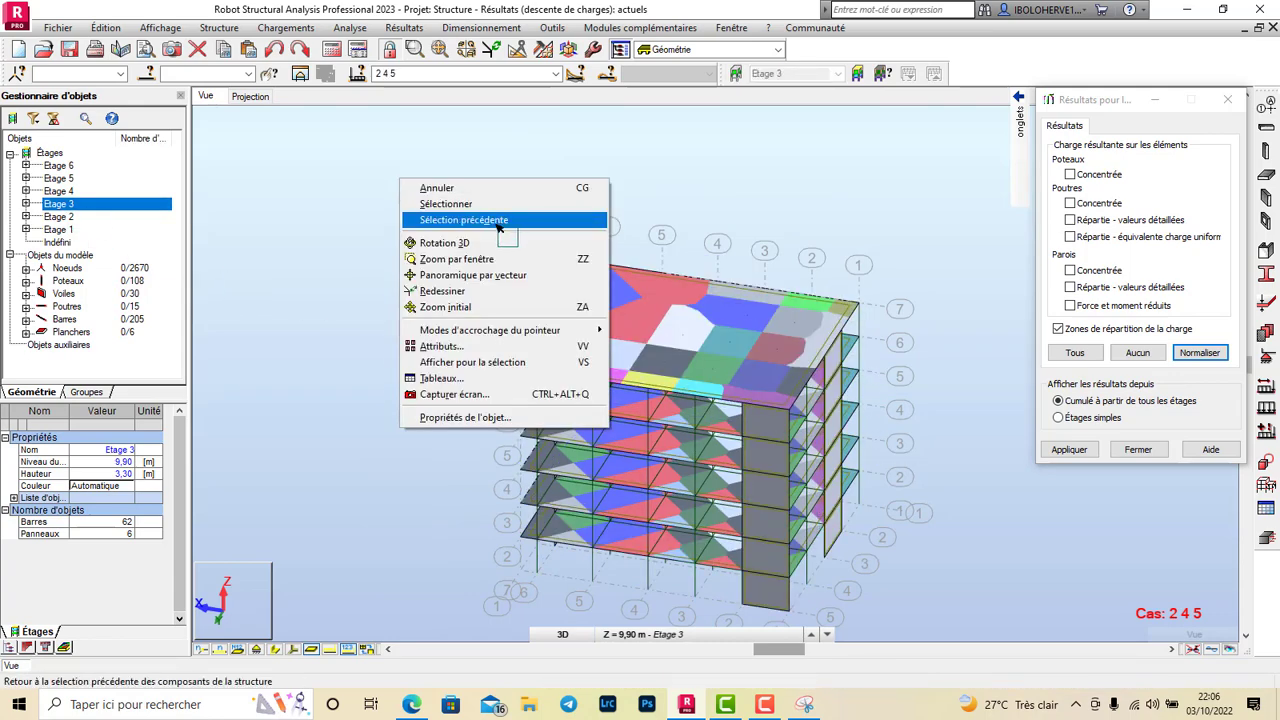
{"action": "left_click", "coordinate": [504, 245]}
{"action": "left_click_drag", "start_coordinate": [504, 248], "coordinate": [928, 323]}
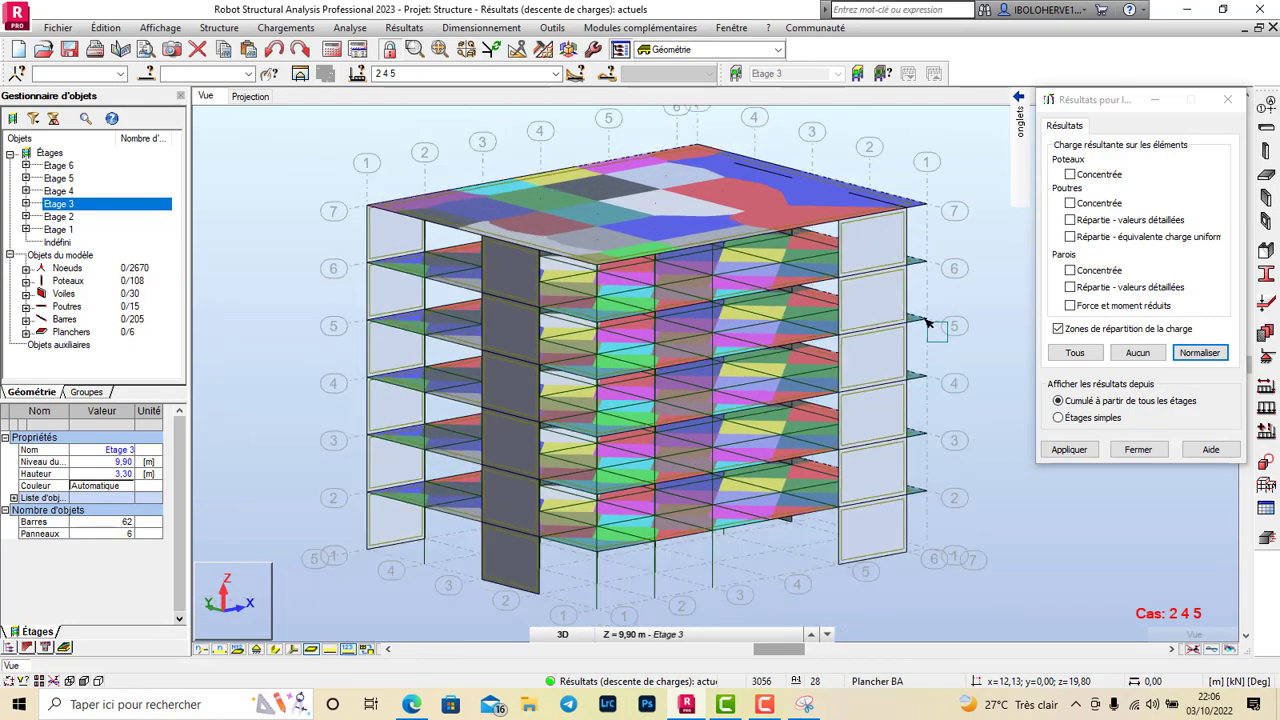
{"action": "key", "text": "super"}
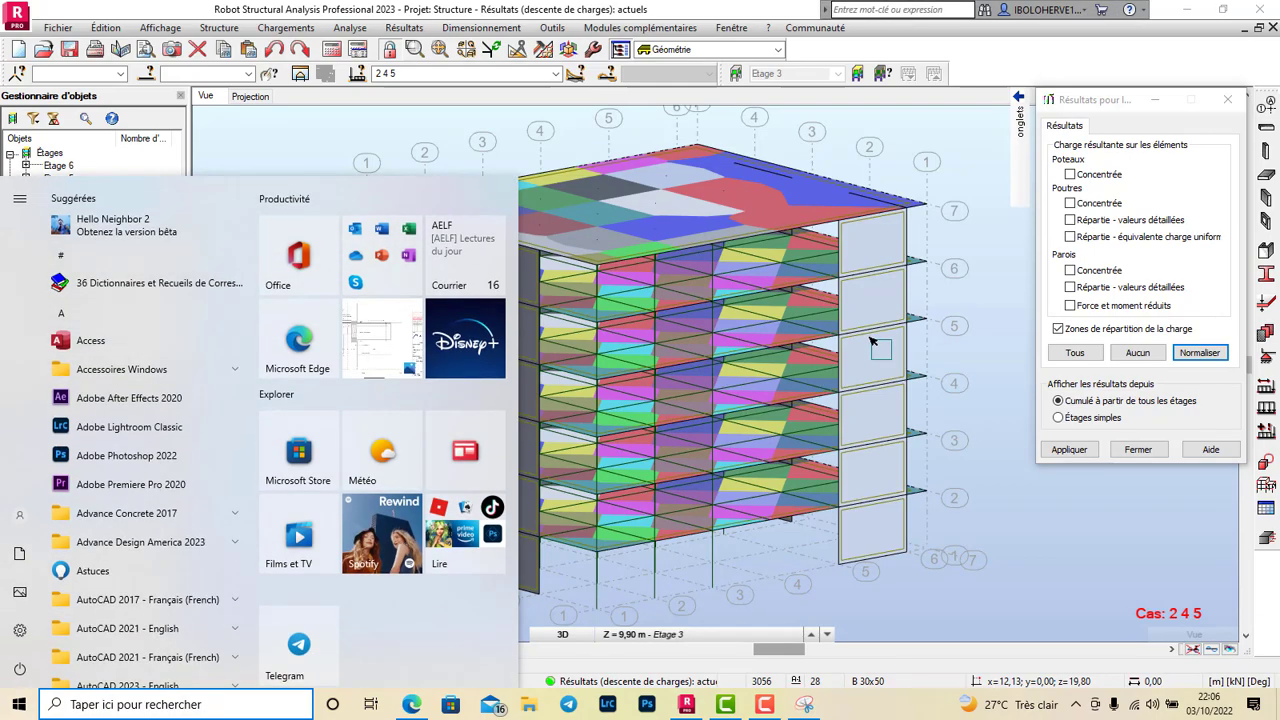